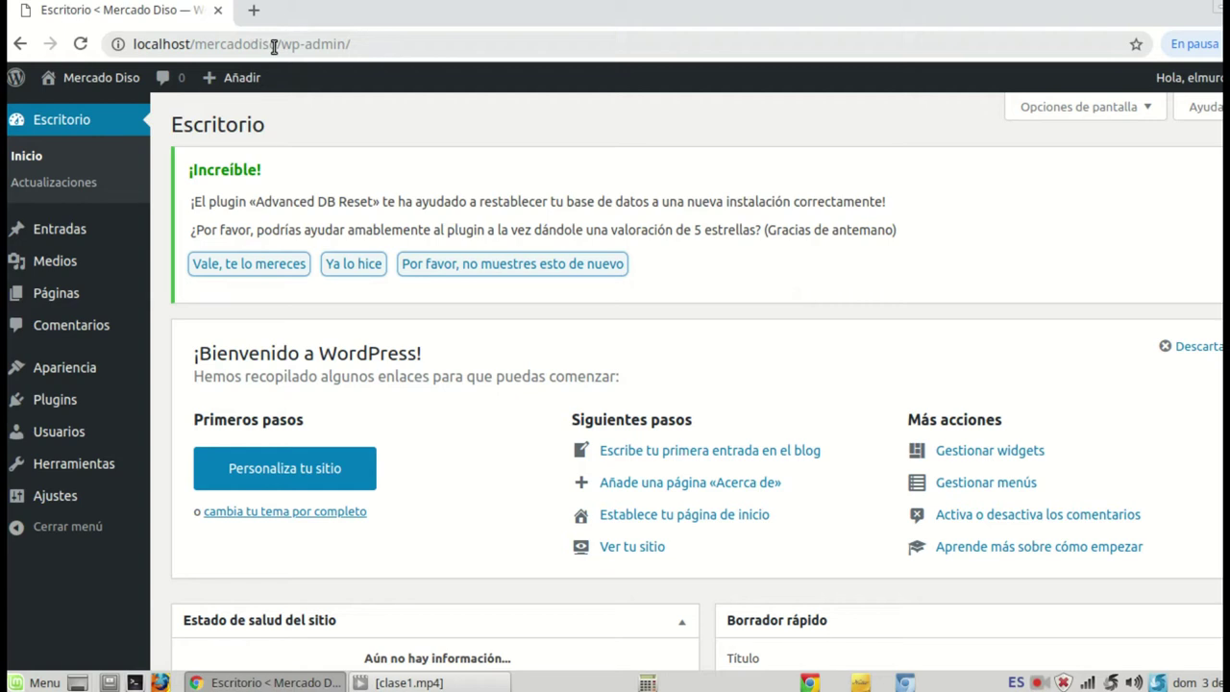
left_click_drag(361, 45, 278, 50)
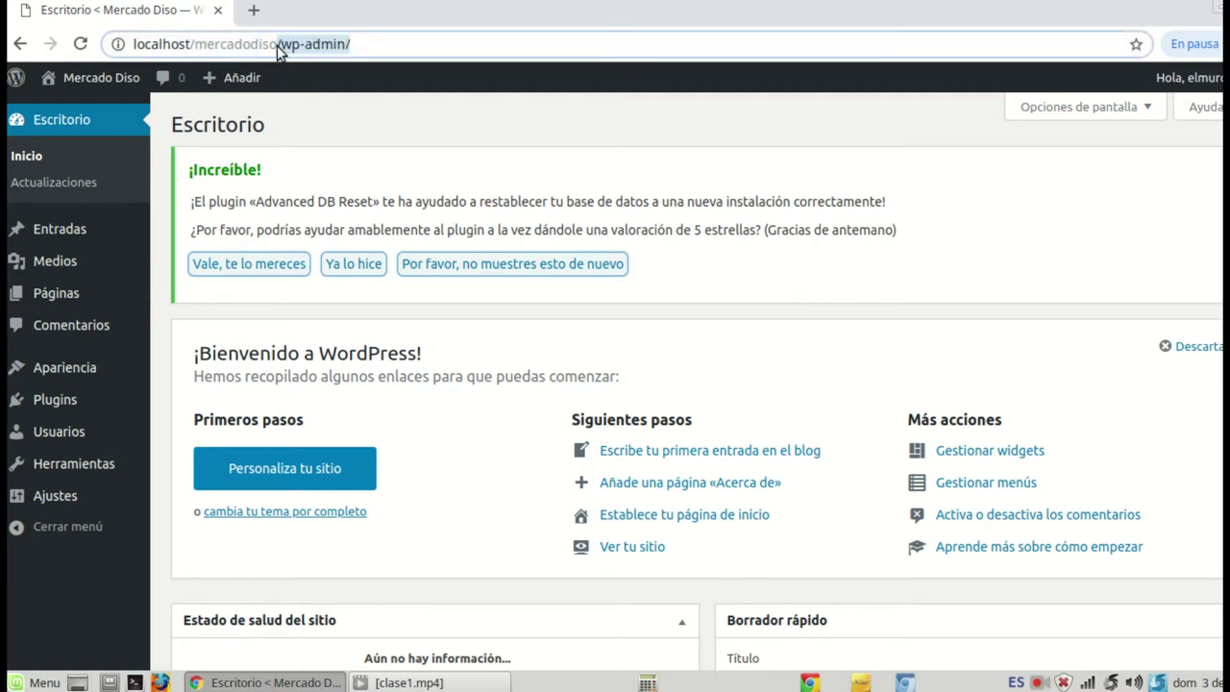
left_click(278, 50)
left_click_drag(357, 45, 289, 45)
left_click(119, 600)
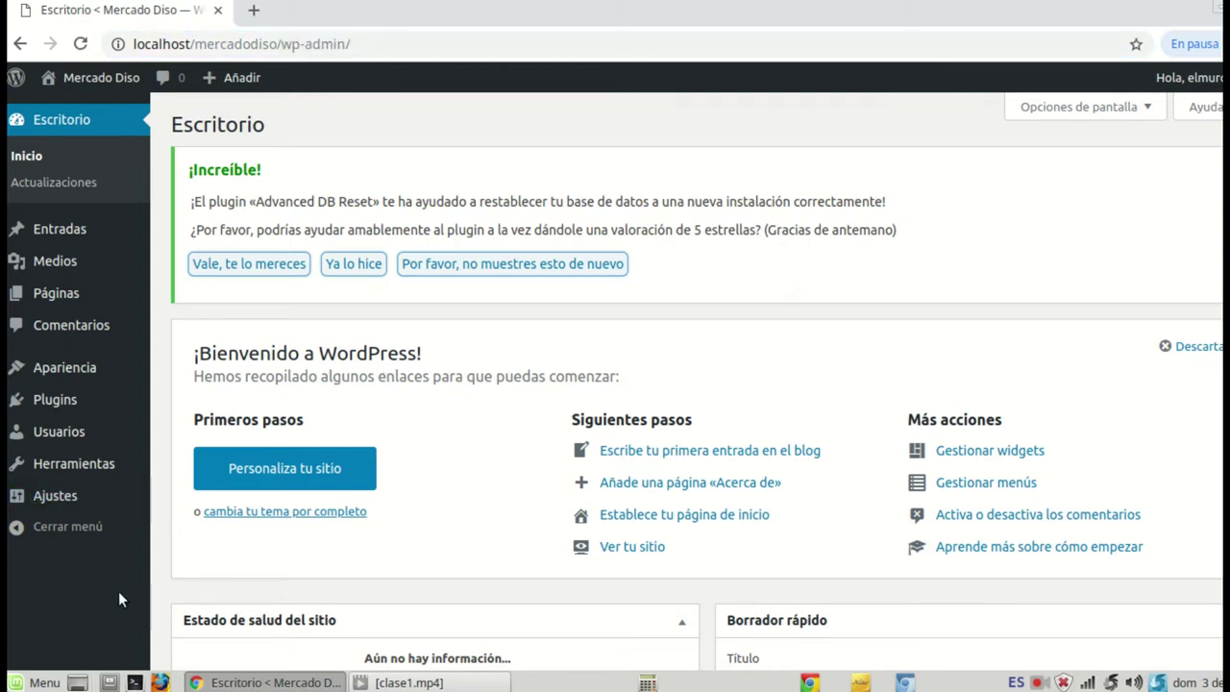
Step: Open the public Mercado Diso site in a separate tab and look over its front page
mouse_move(83, 77)
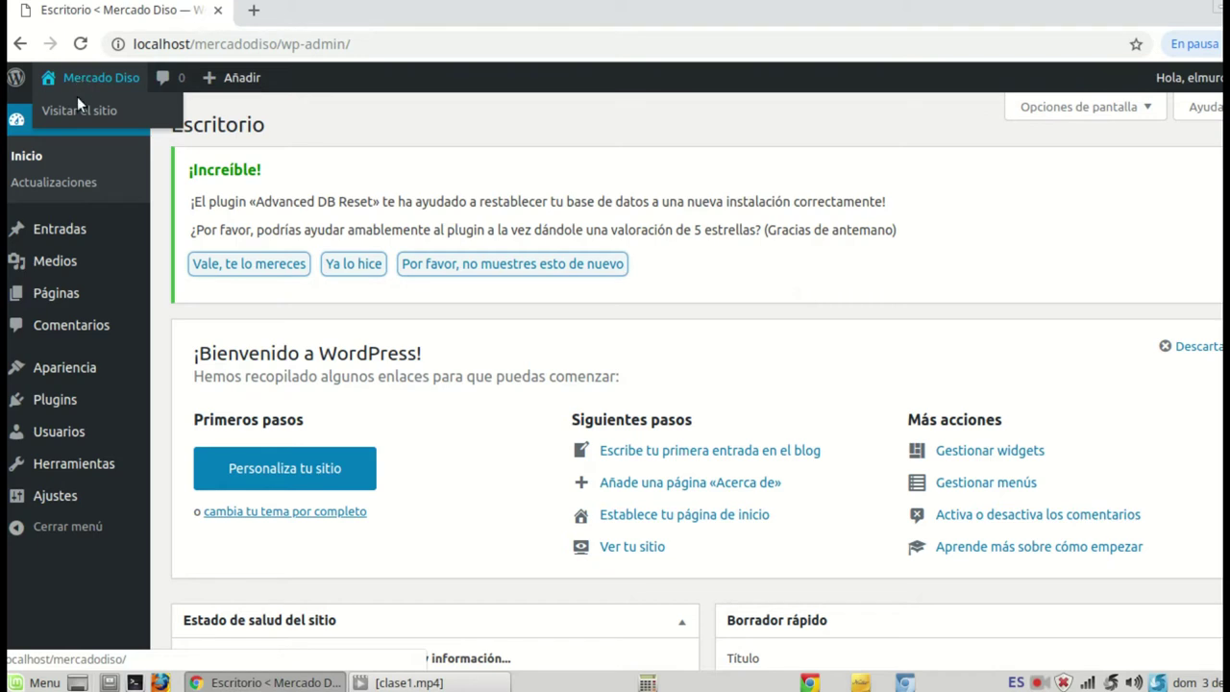
right_click(74, 117)
left_click(115, 127)
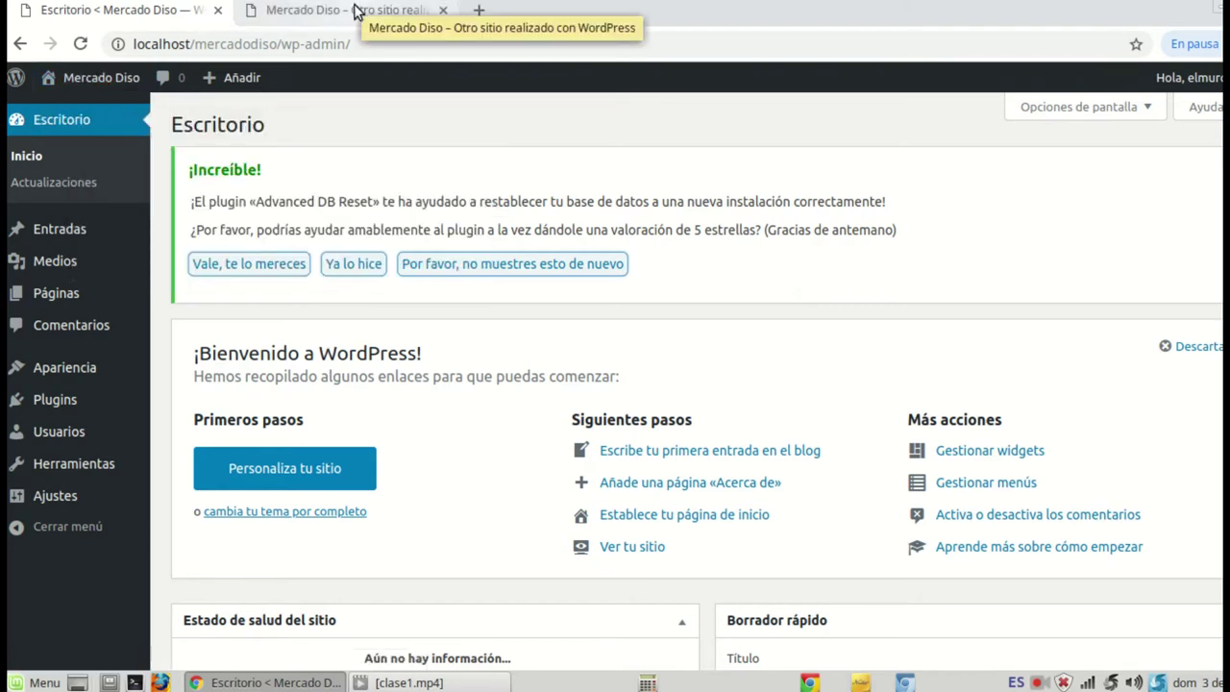
left_click(353, 10)
scroll(642, 356, "down", 10)
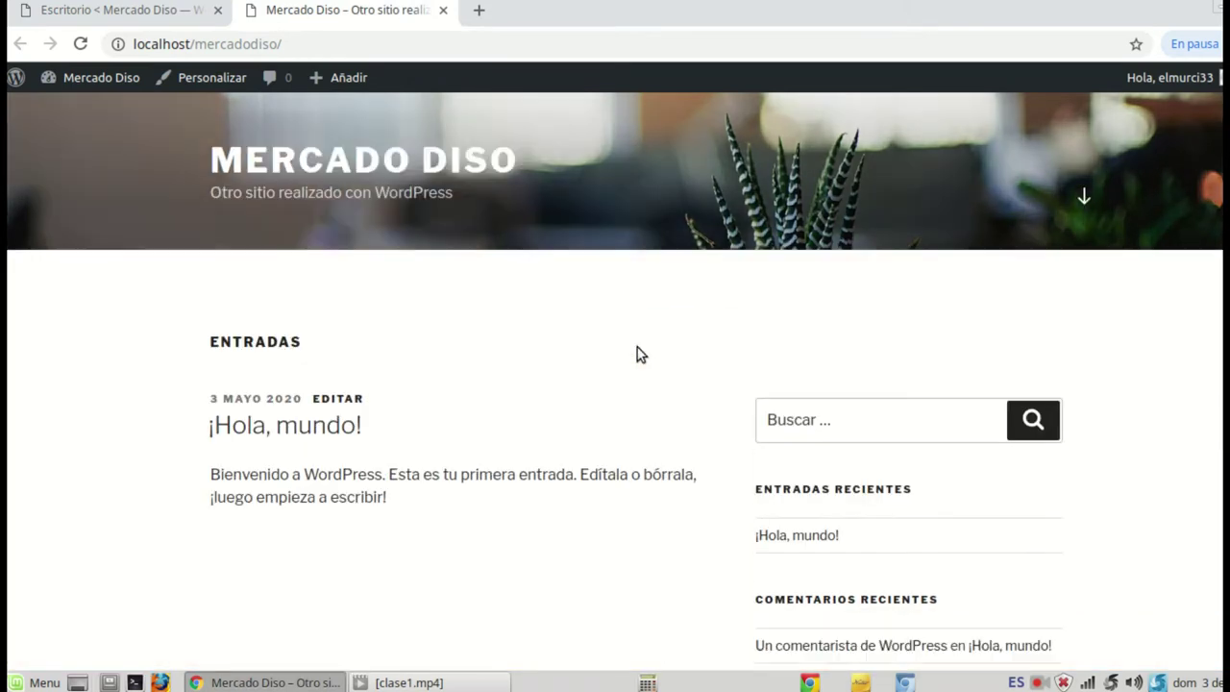
scroll(659, 384, "up", 10)
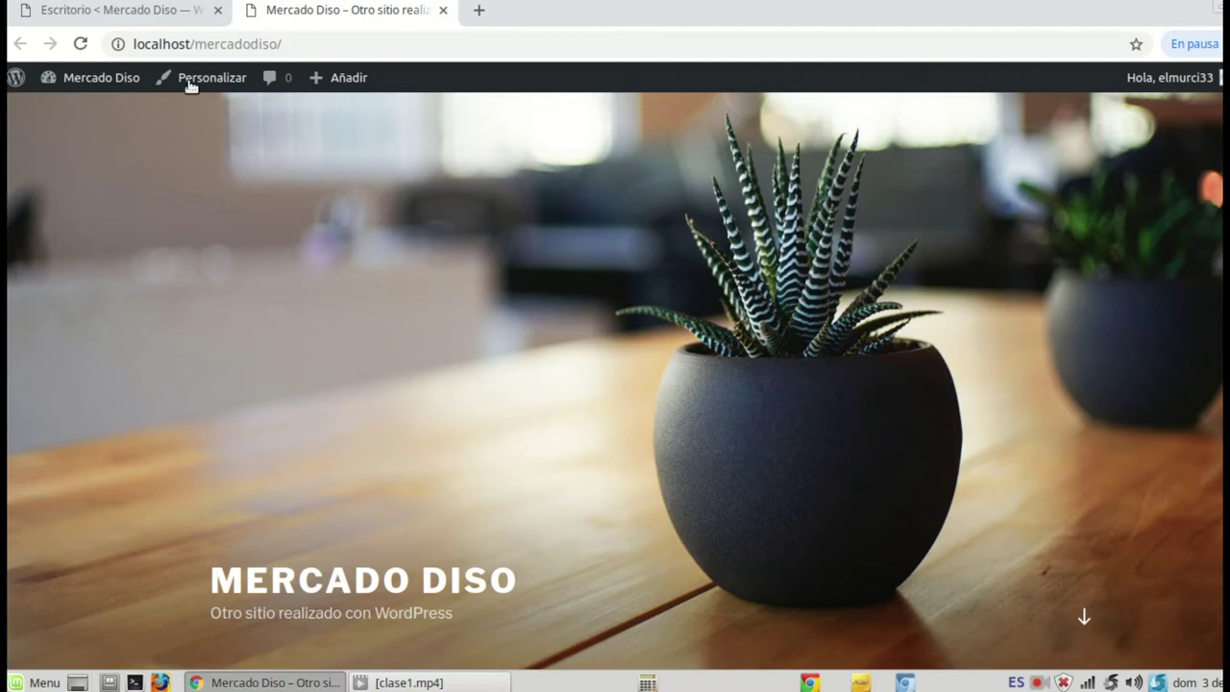
Step: Return to the WordPress dashboard, open the installed themes page and review the current theme's details
left_click(134, 10)
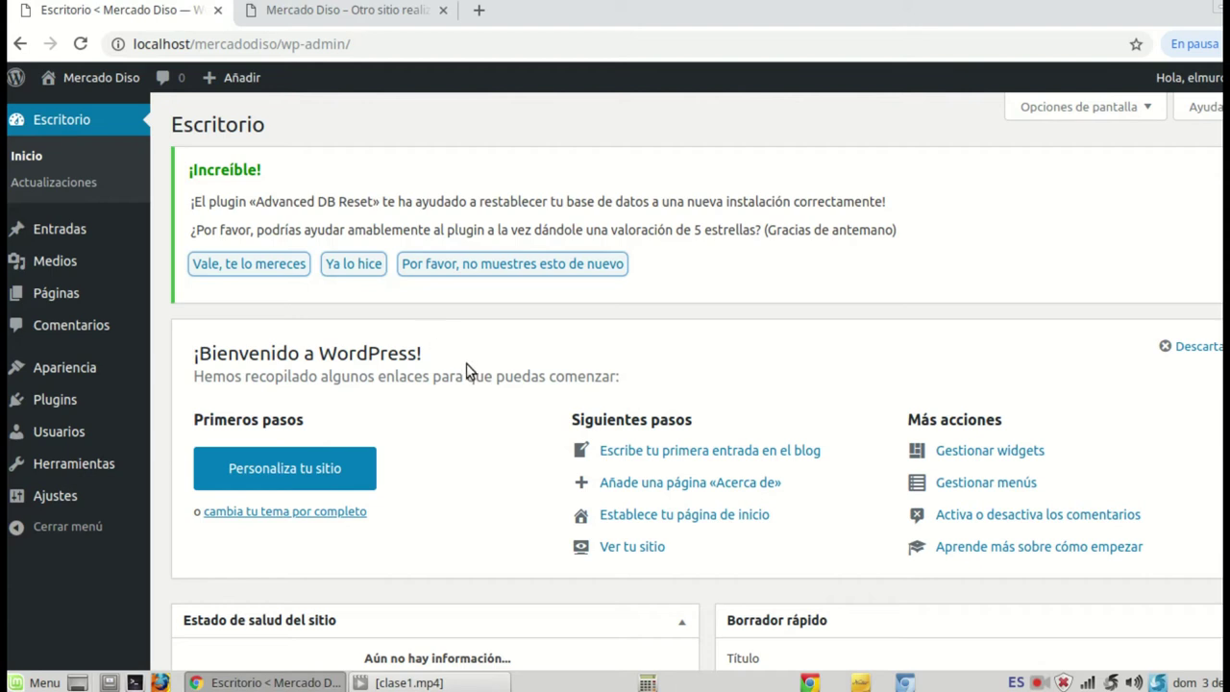
scroll(538, 408, "down", 2)
scroll(536, 394, "up", 3)
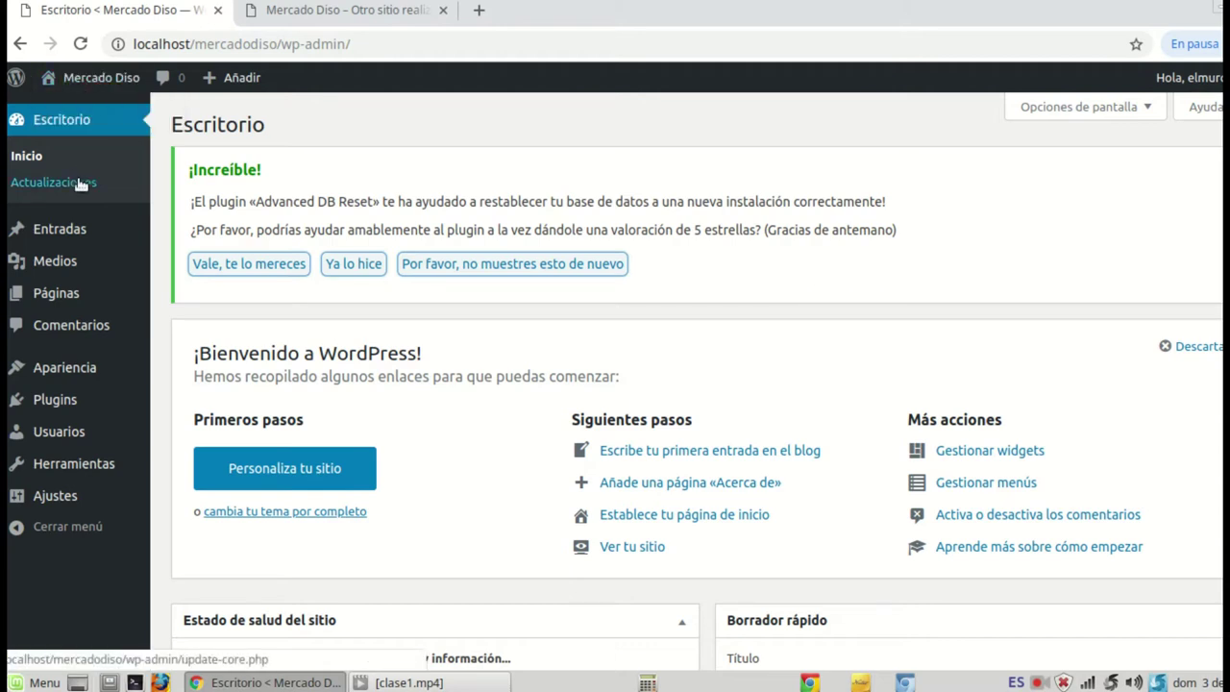
mouse_move(66, 374)
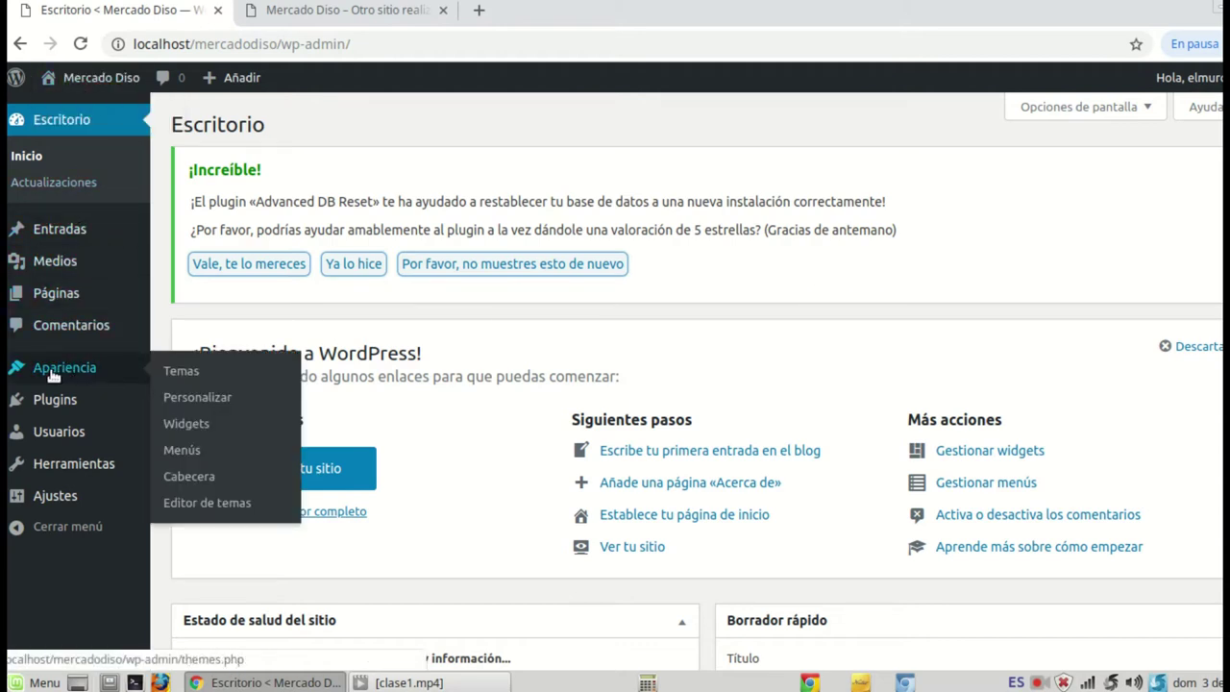
left_click(179, 372)
scroll(655, 407, "up", 2)
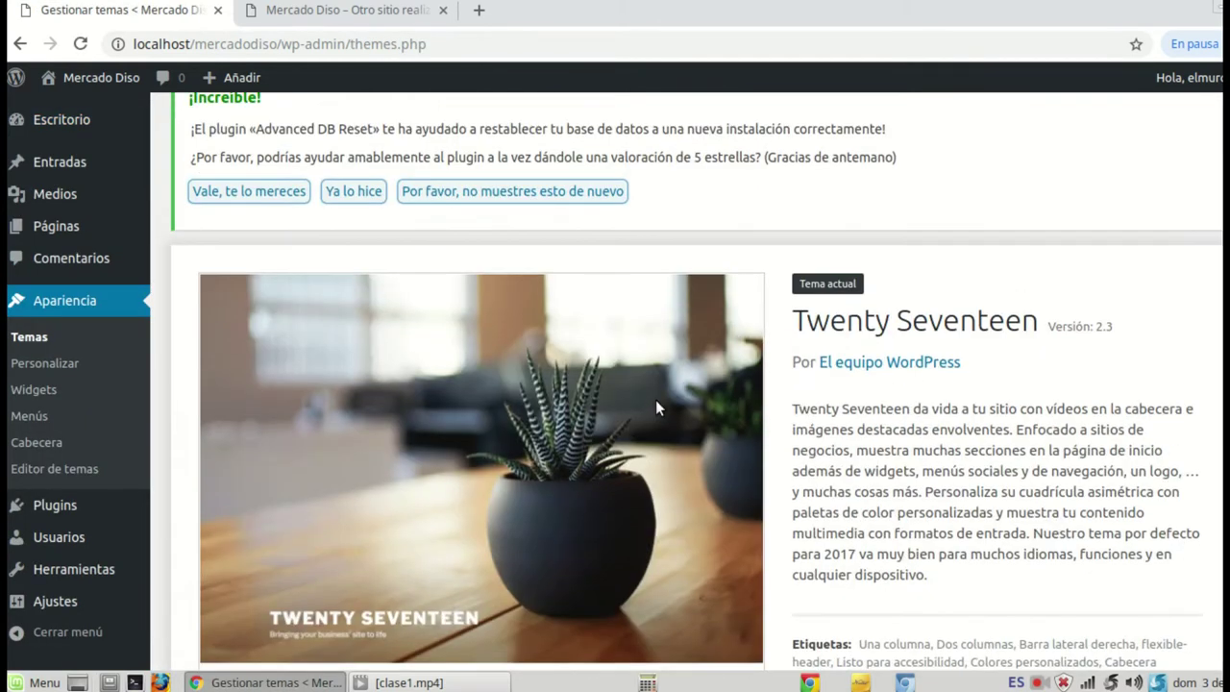
scroll(634, 403, "up", 1)
scroll(612, 404, "down", 2)
scroll(609, 401, "up", 1)
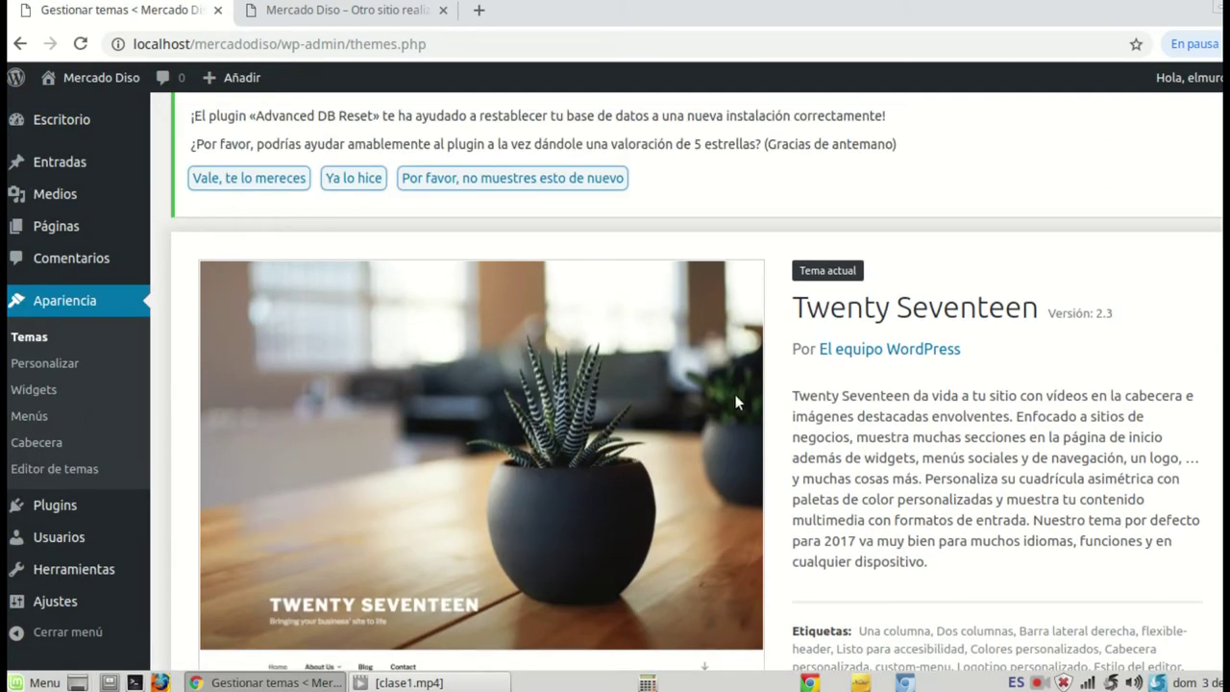
scroll(576, 424, "up", 1)
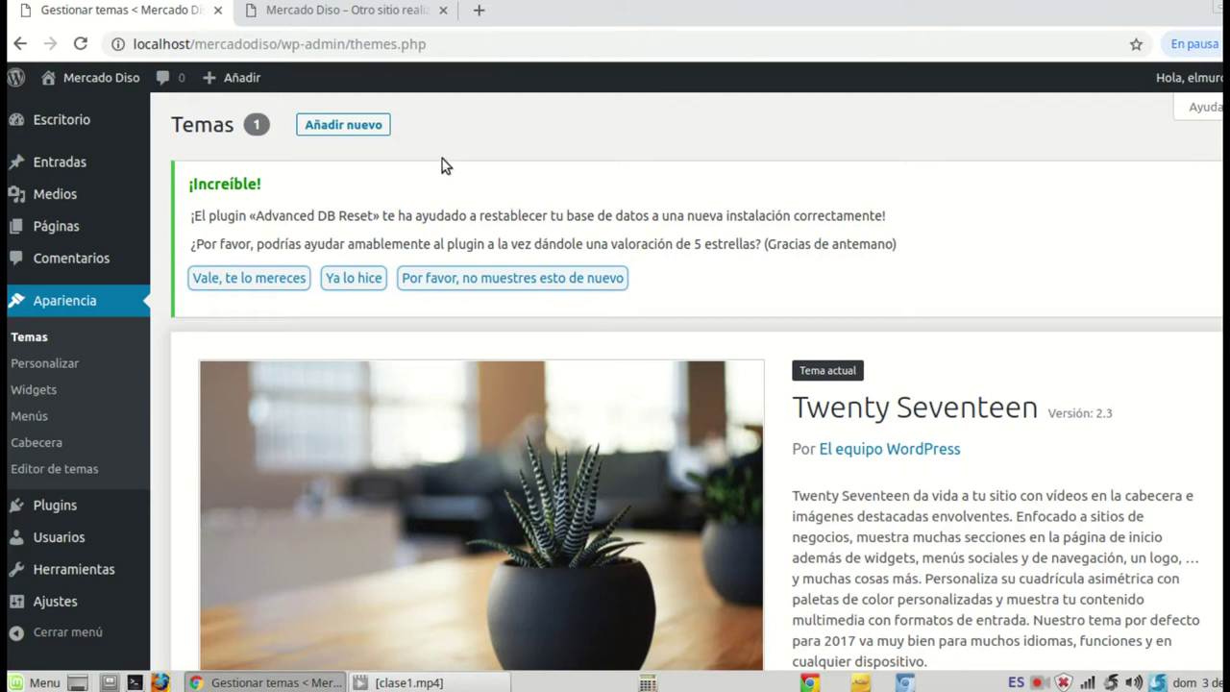
Step: Start adding a new theme and search the theme directory for "generatepress"
left_click(343, 126)
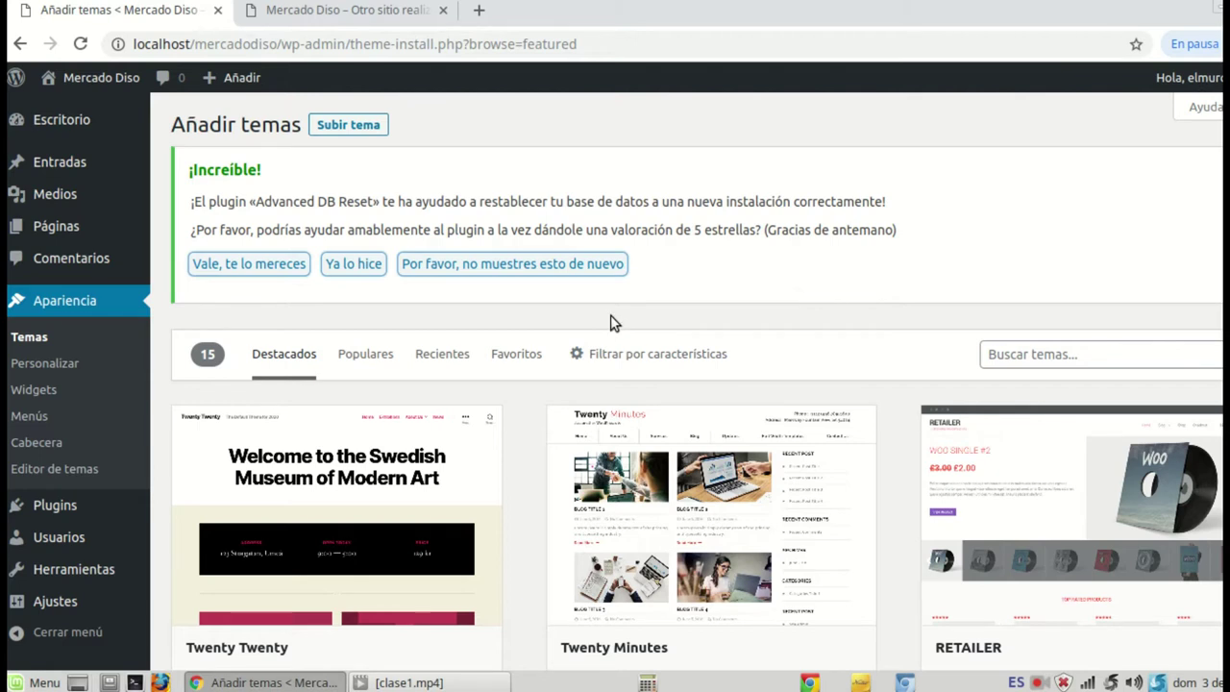
left_click(1029, 355)
type("ge")
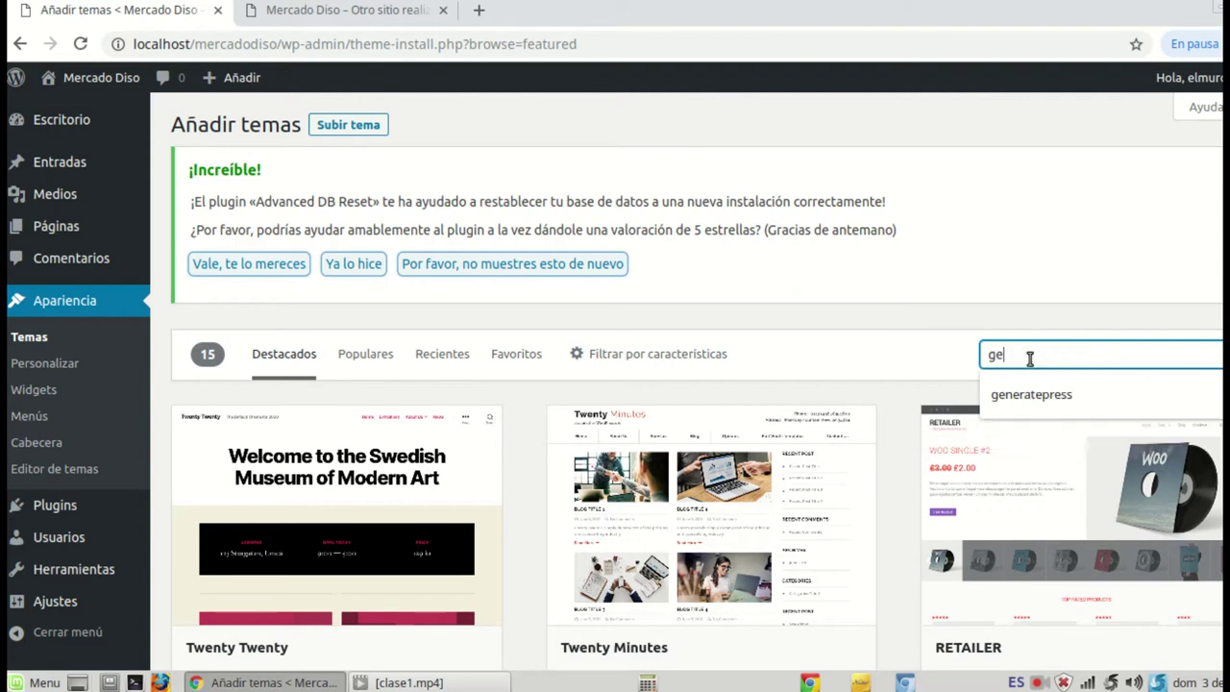
type("nerate")
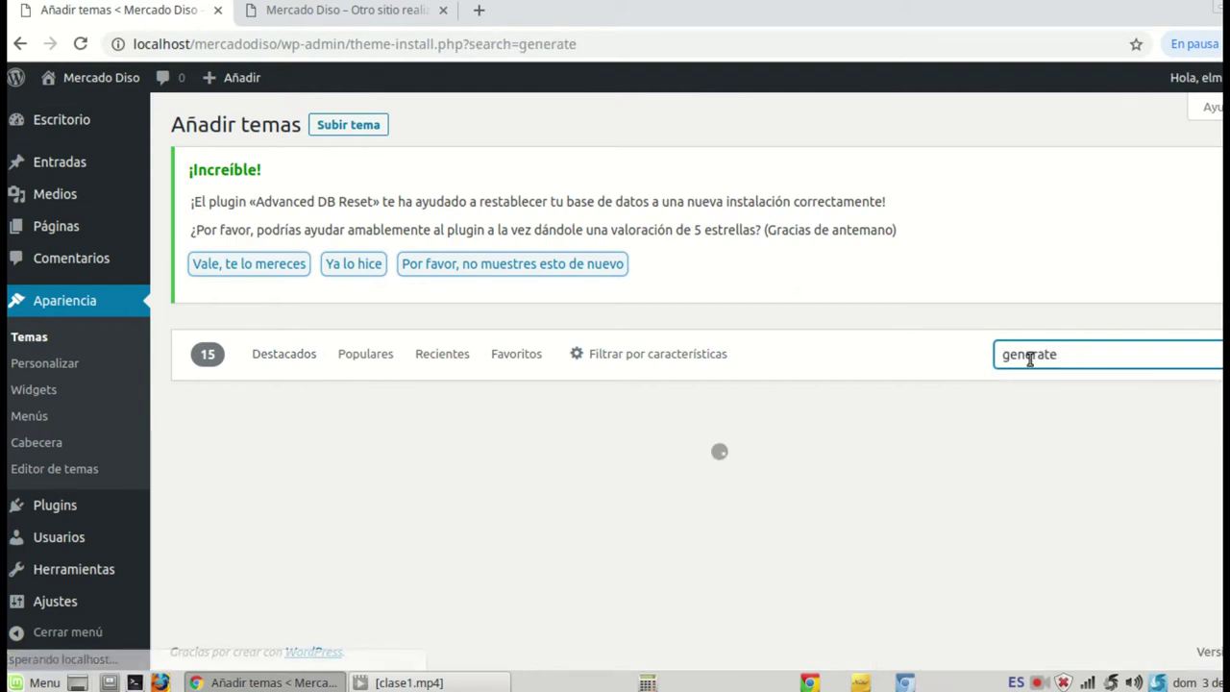
type("press")
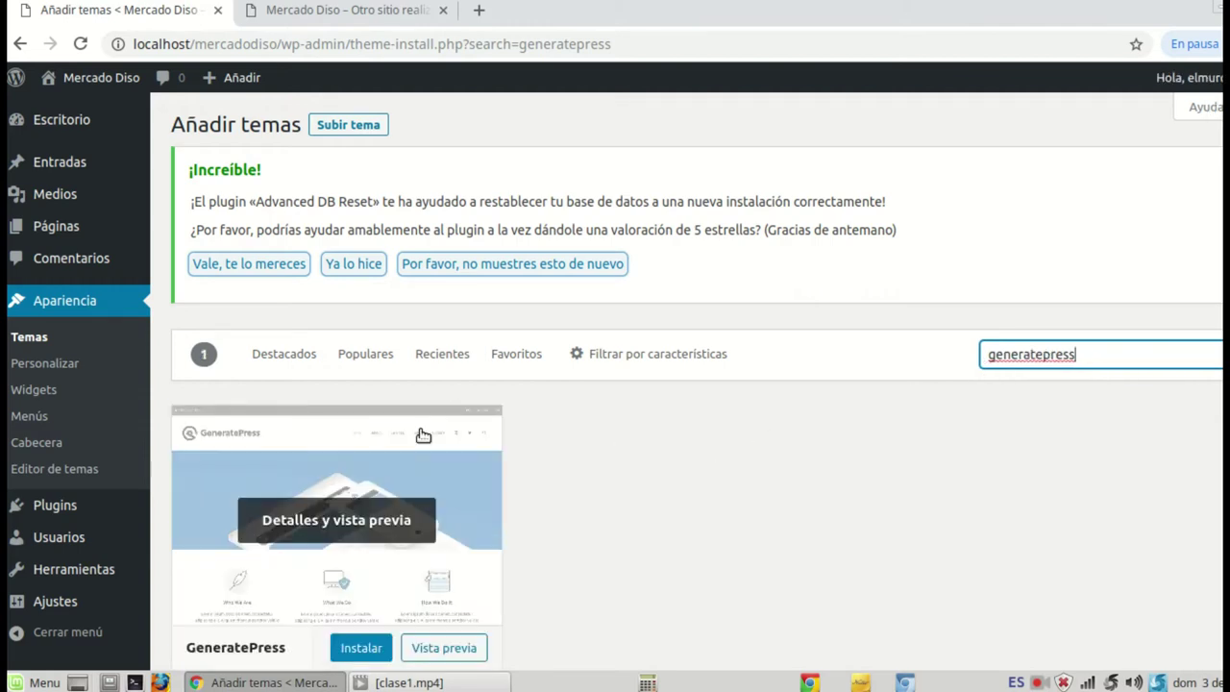
Step: Install the GeneratePress theme from the search results and activate it
scroll(425, 437, "down", 3)
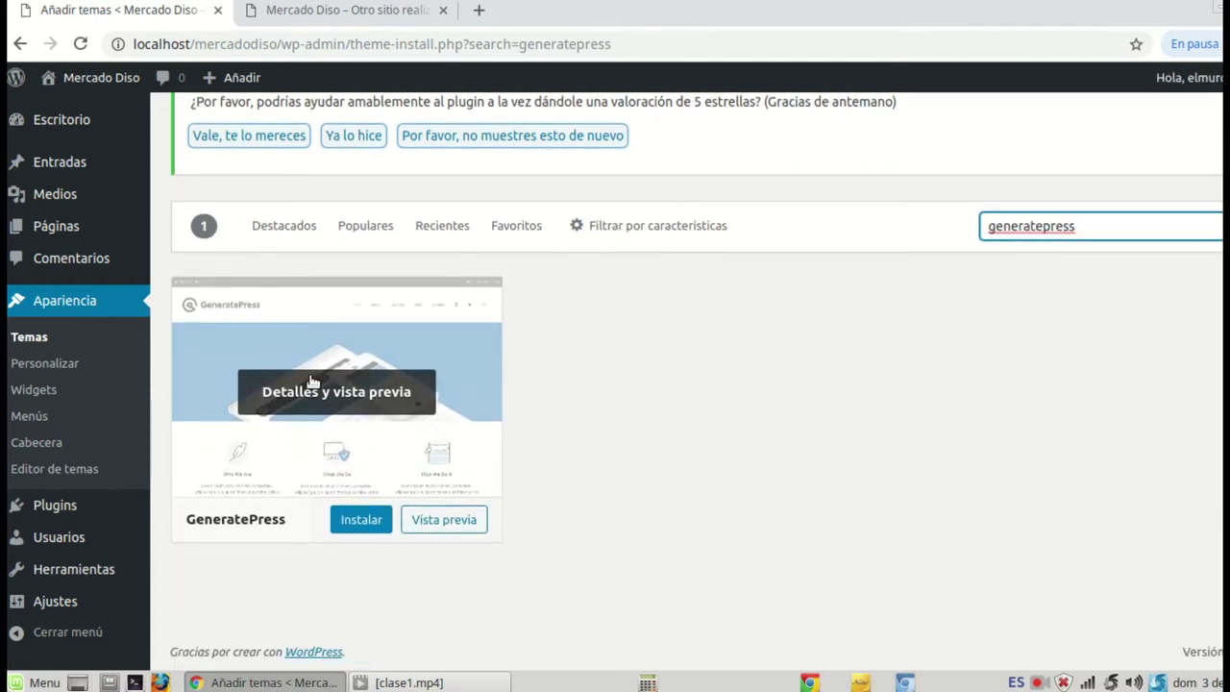
left_click(358, 526)
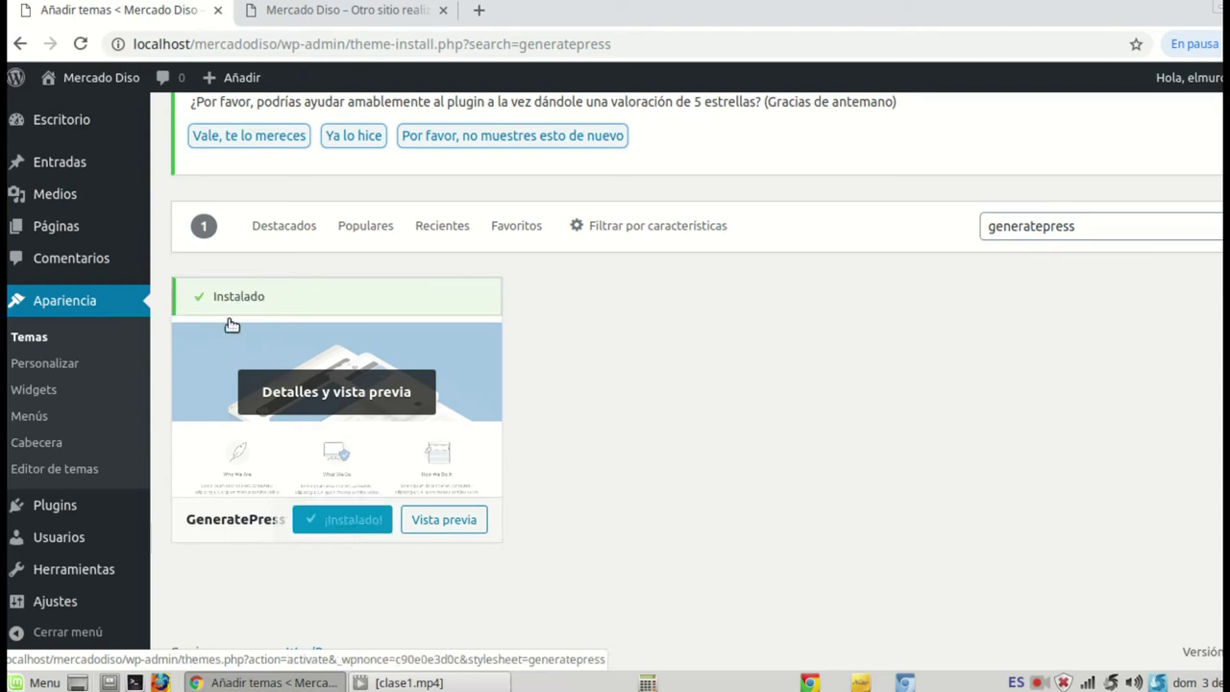
left_click(364, 519)
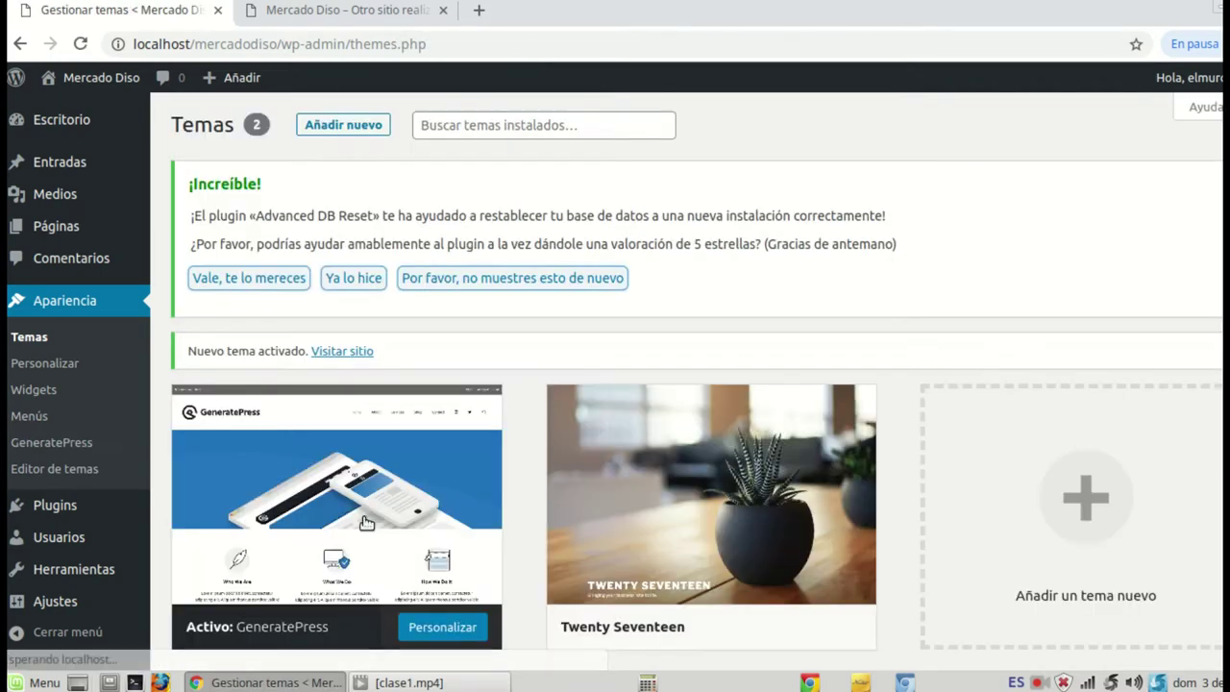
scroll(389, 438, "down", 2)
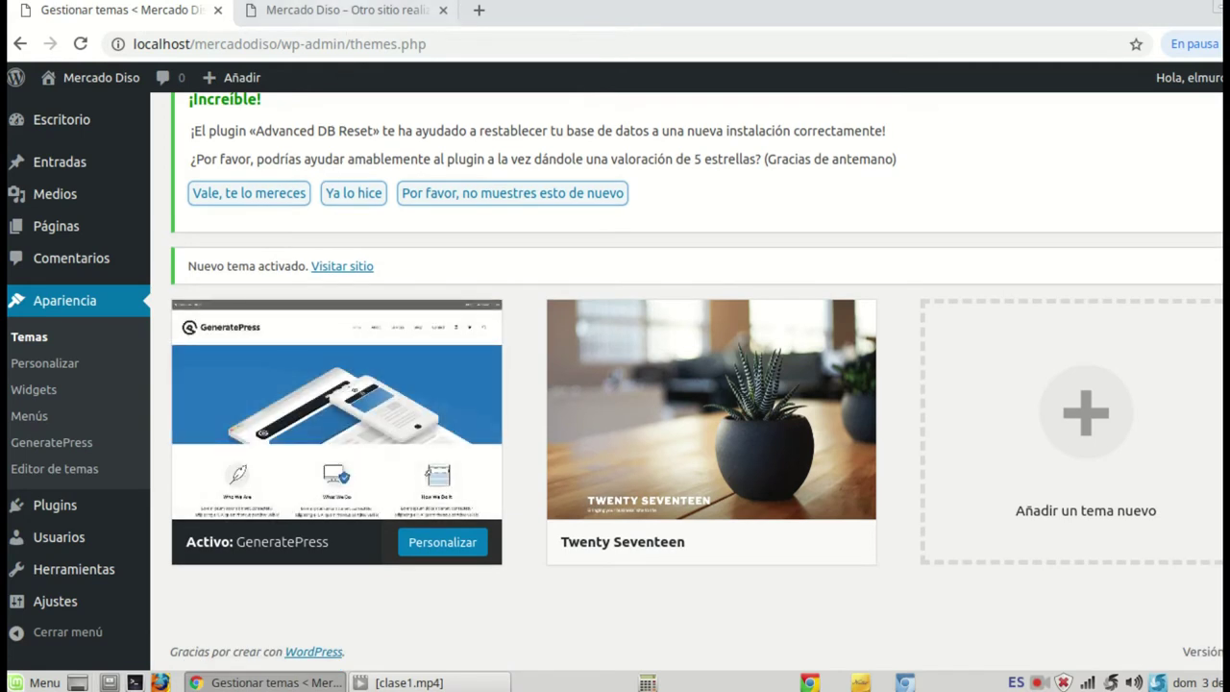
Step: Reload the public Mercado Diso site to check its look with the GeneratePress theme, and return to the themes page
left_click(351, 10)
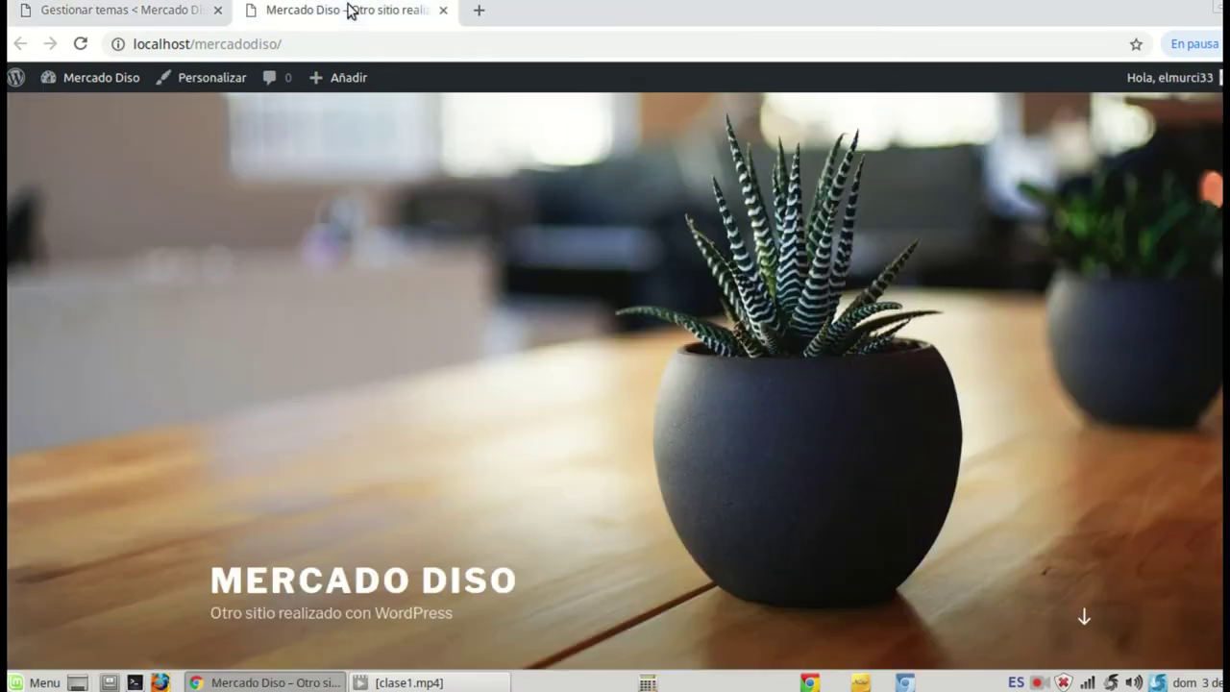
left_click(81, 43)
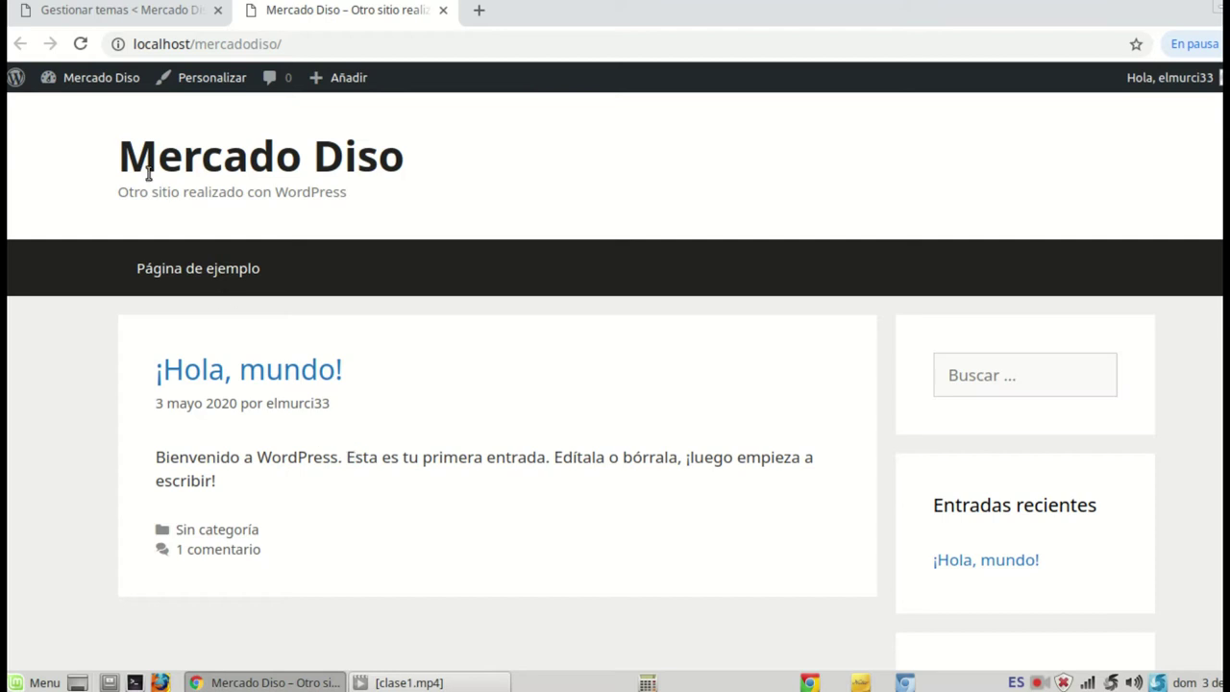
left_click(113, 10)
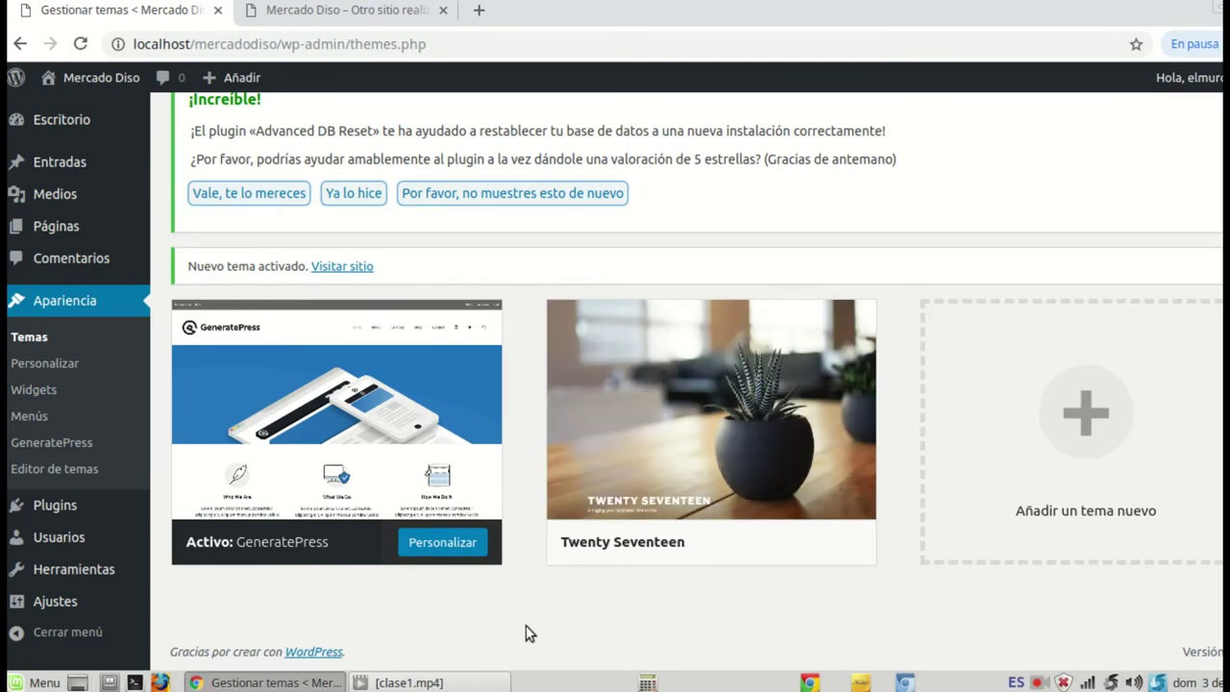
Step: Start uploading a new theme and choose generatepress_child.zip from the GP folder inside Plugins-temaslicenciados/Generatepress
scroll(527, 632, "up", 2)
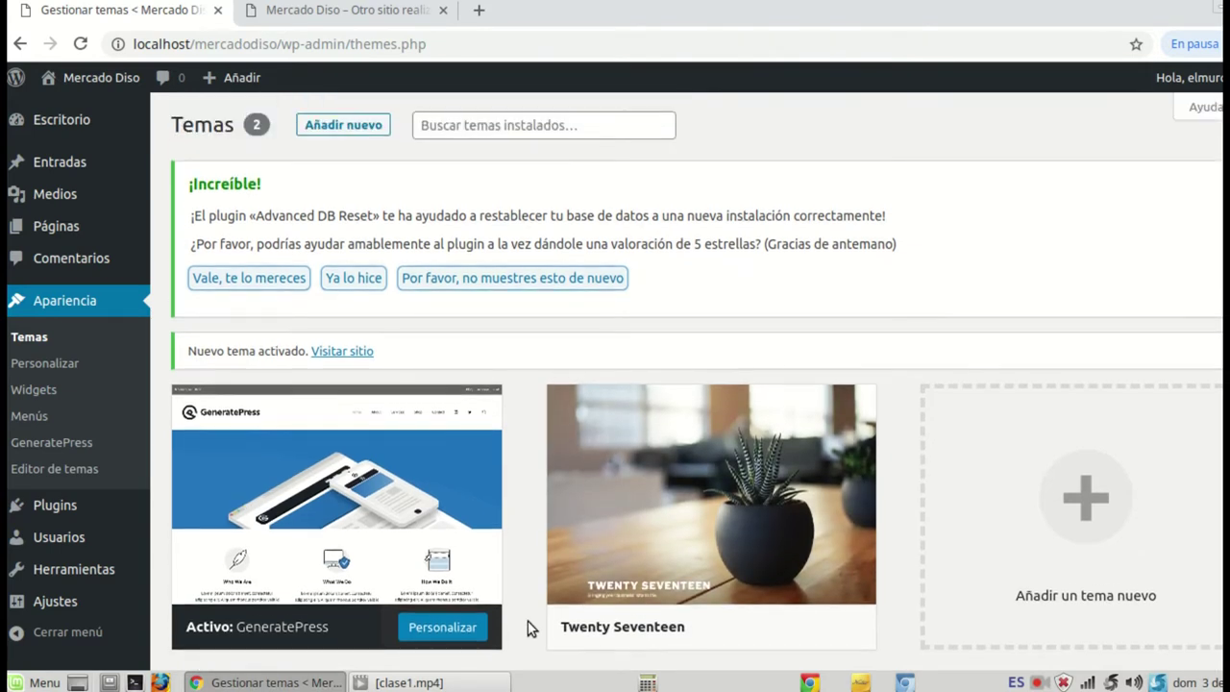
left_click(343, 126)
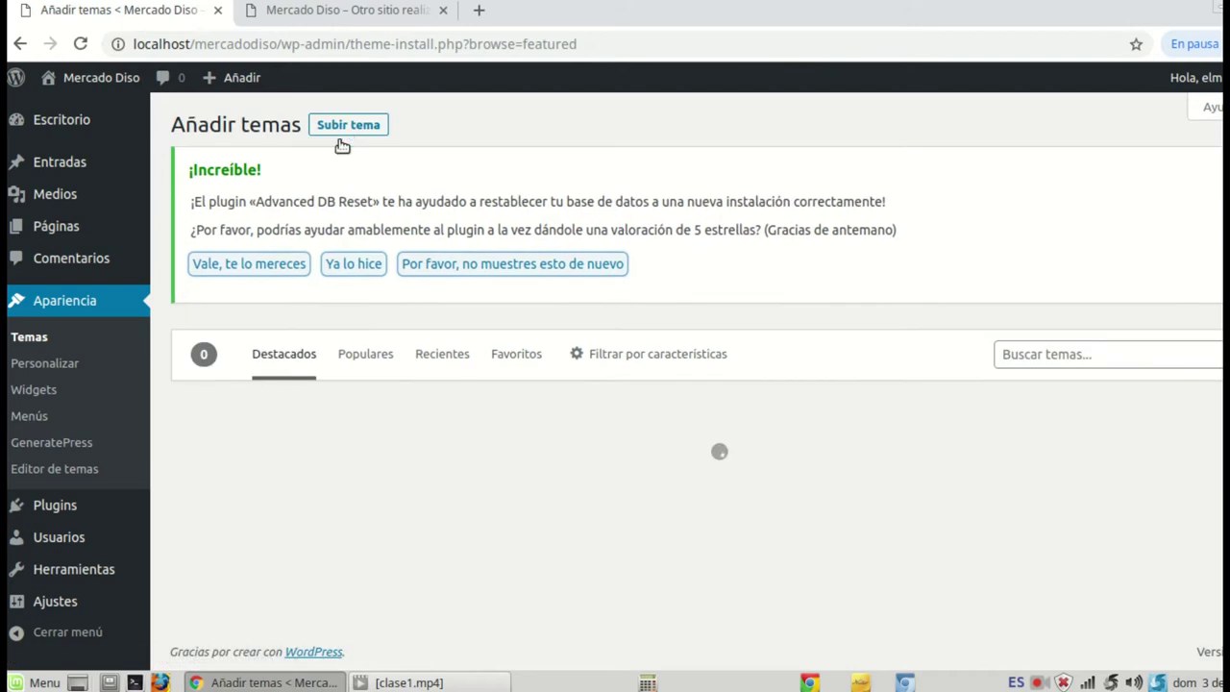
left_click(343, 128)
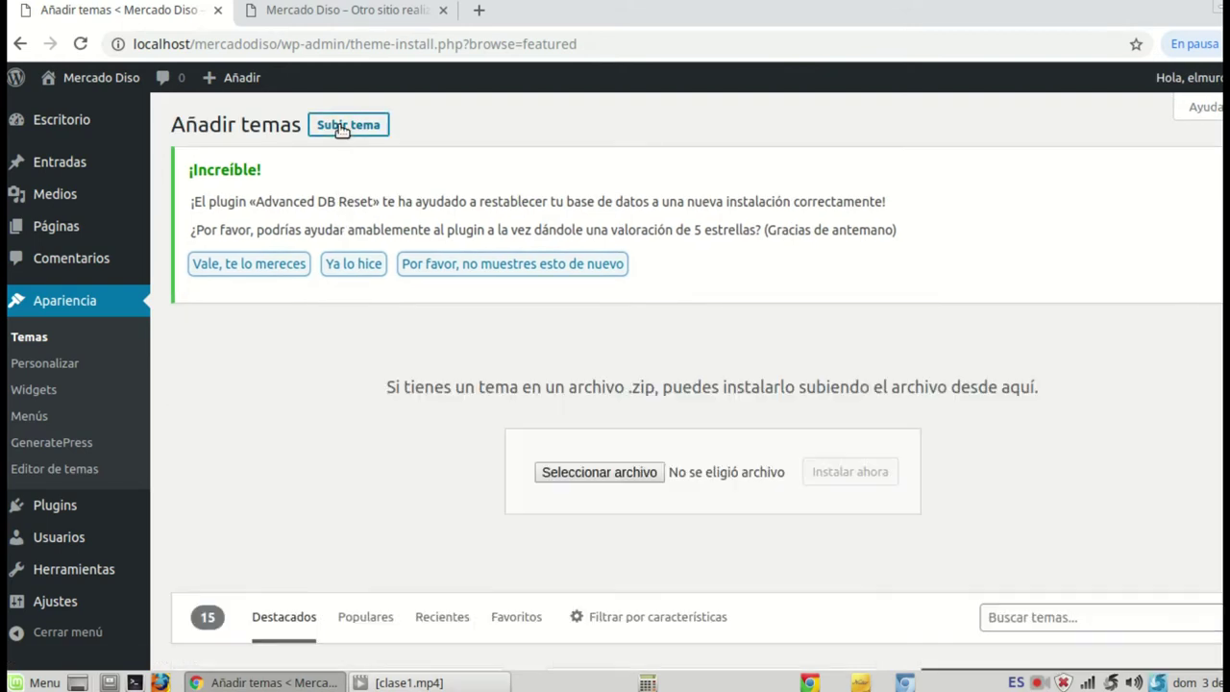
left_click(604, 472)
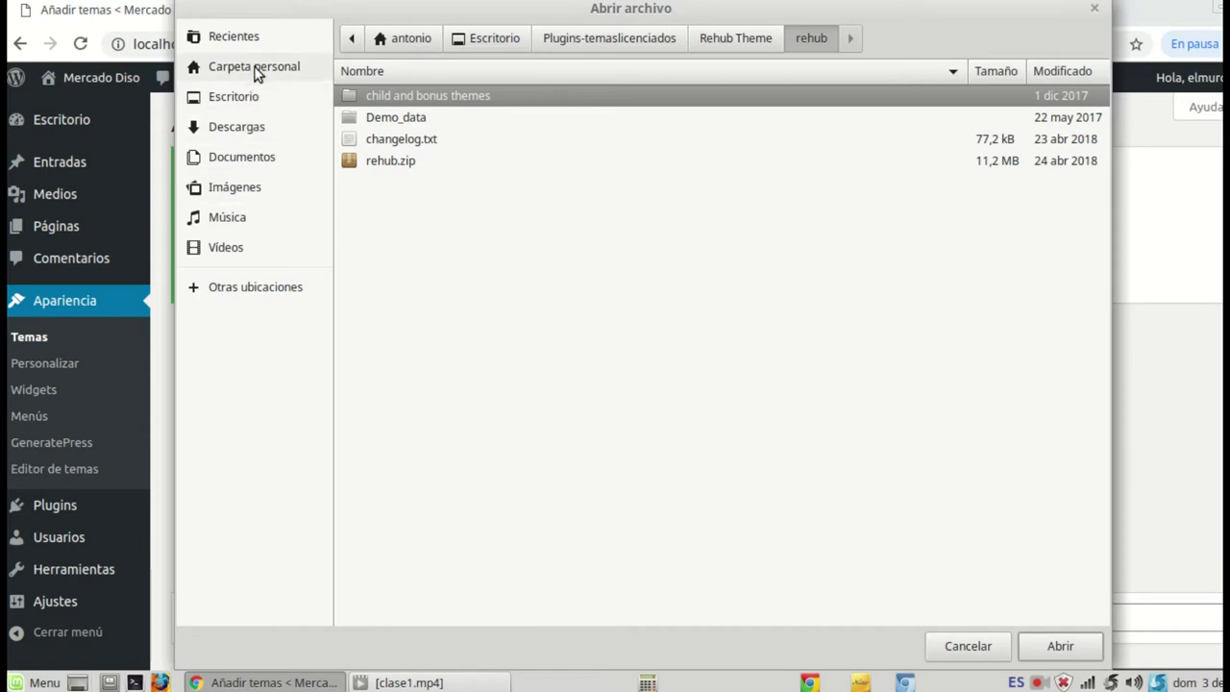
left_click(620, 37)
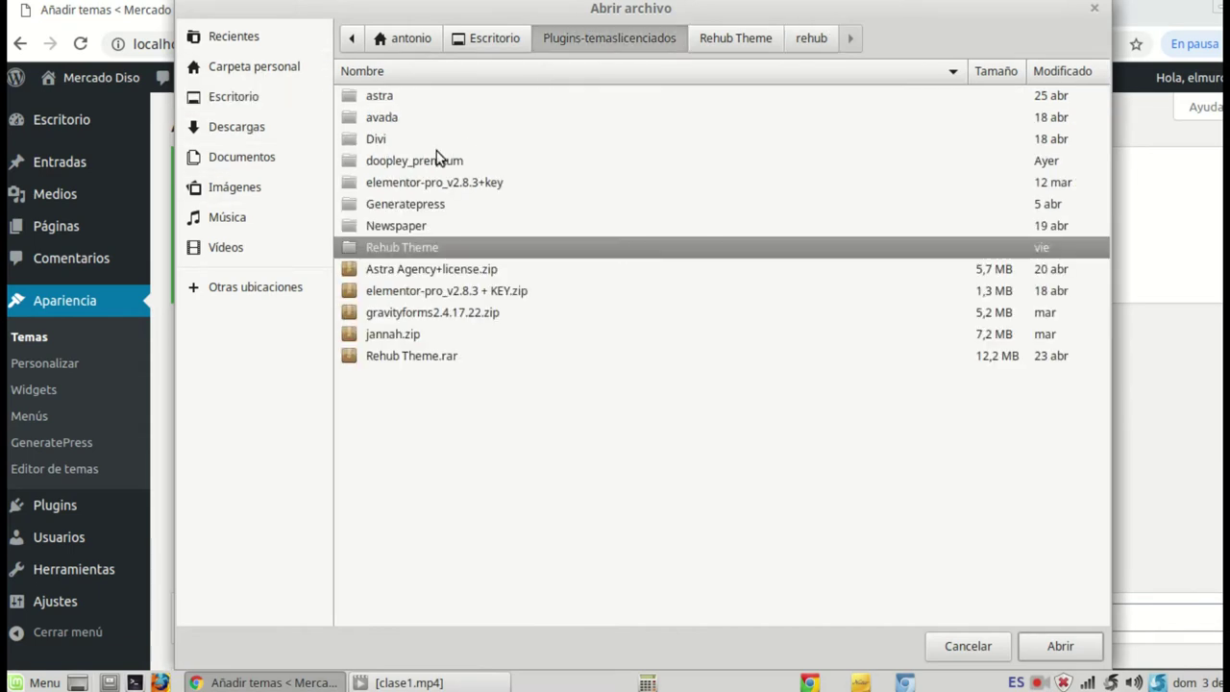
double_click(404, 206)
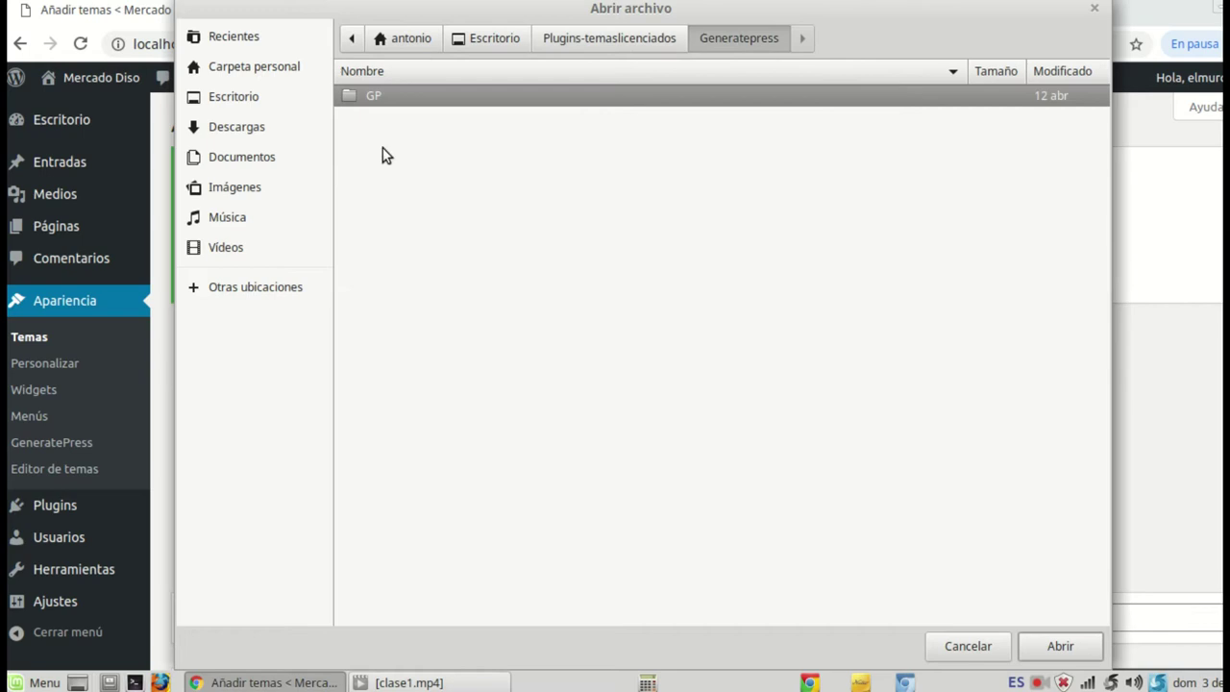
double_click(384, 94)
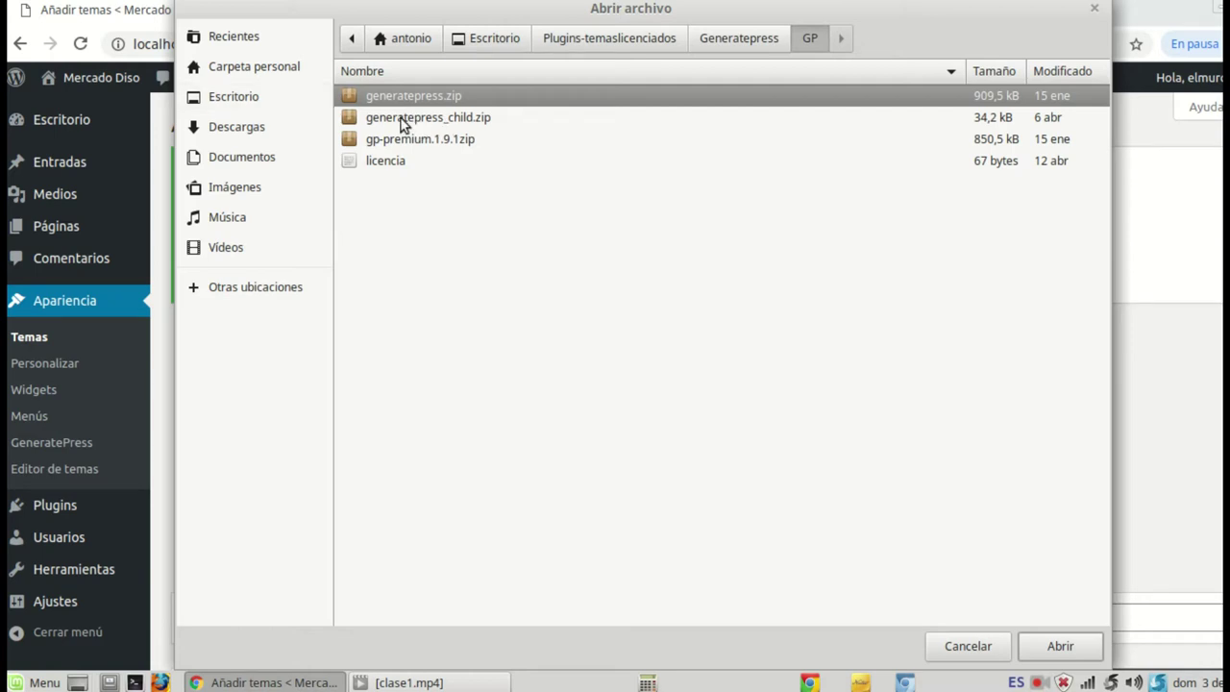
left_click(403, 119)
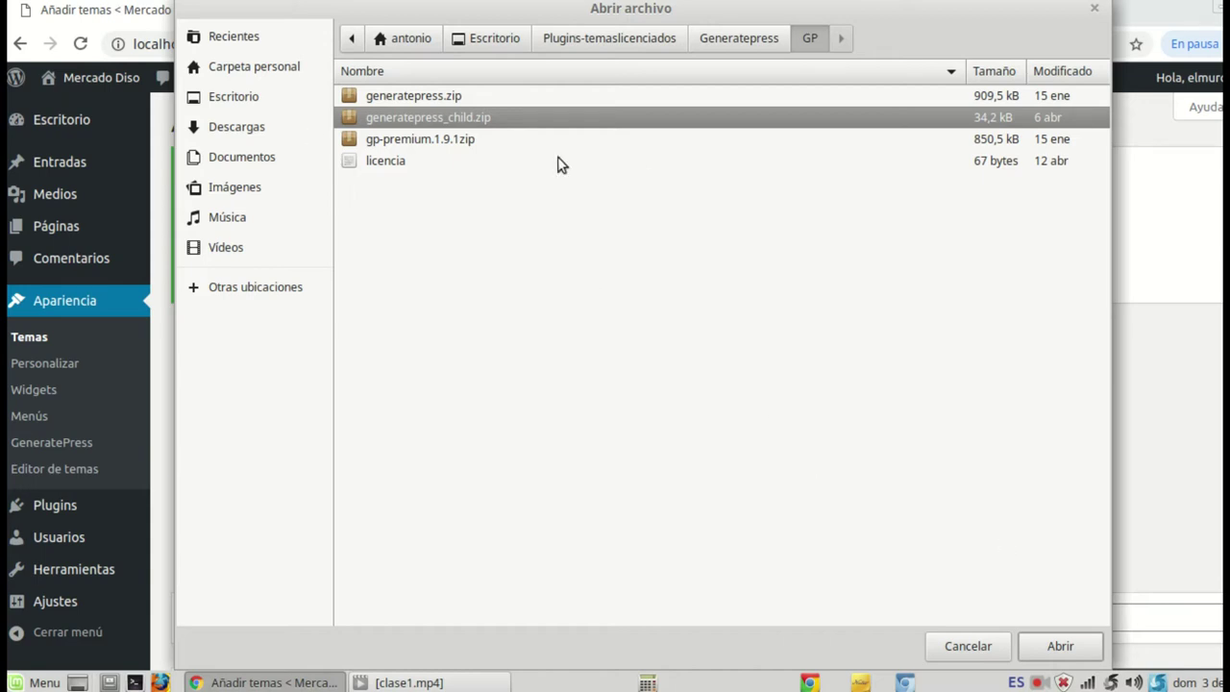
left_click(1076, 646)
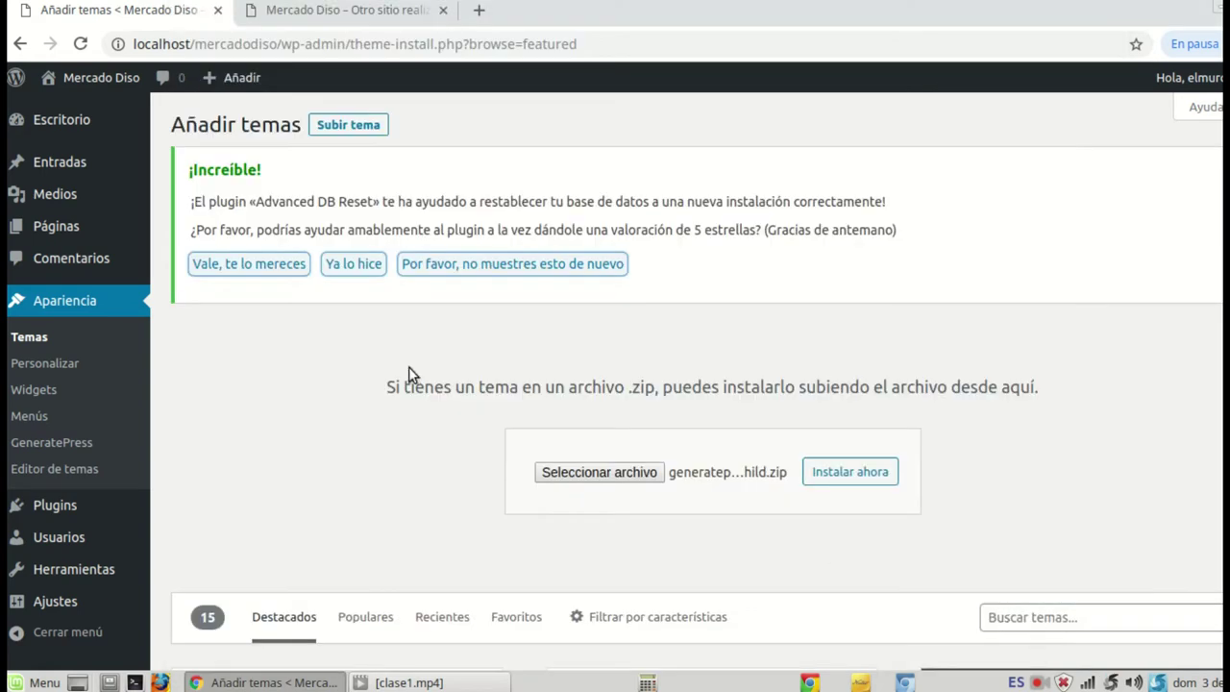
Step: Install the chosen child theme archive and activate GeneratePress Child
left_click(847, 473)
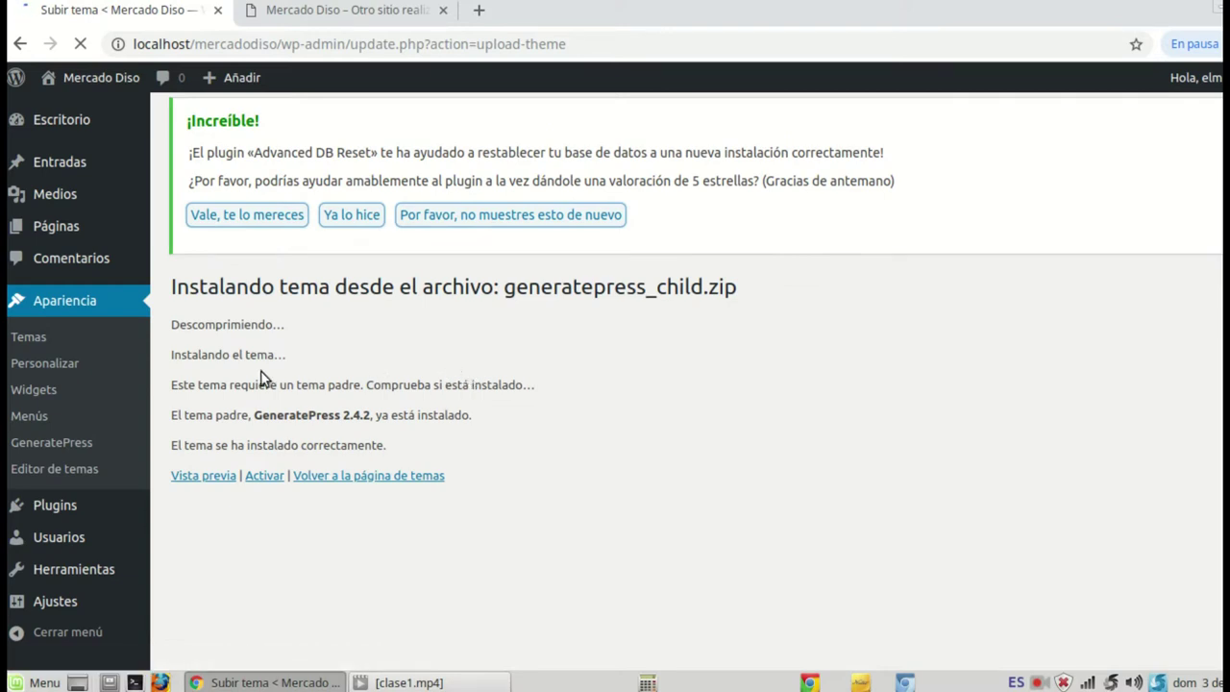
left_click(264, 479)
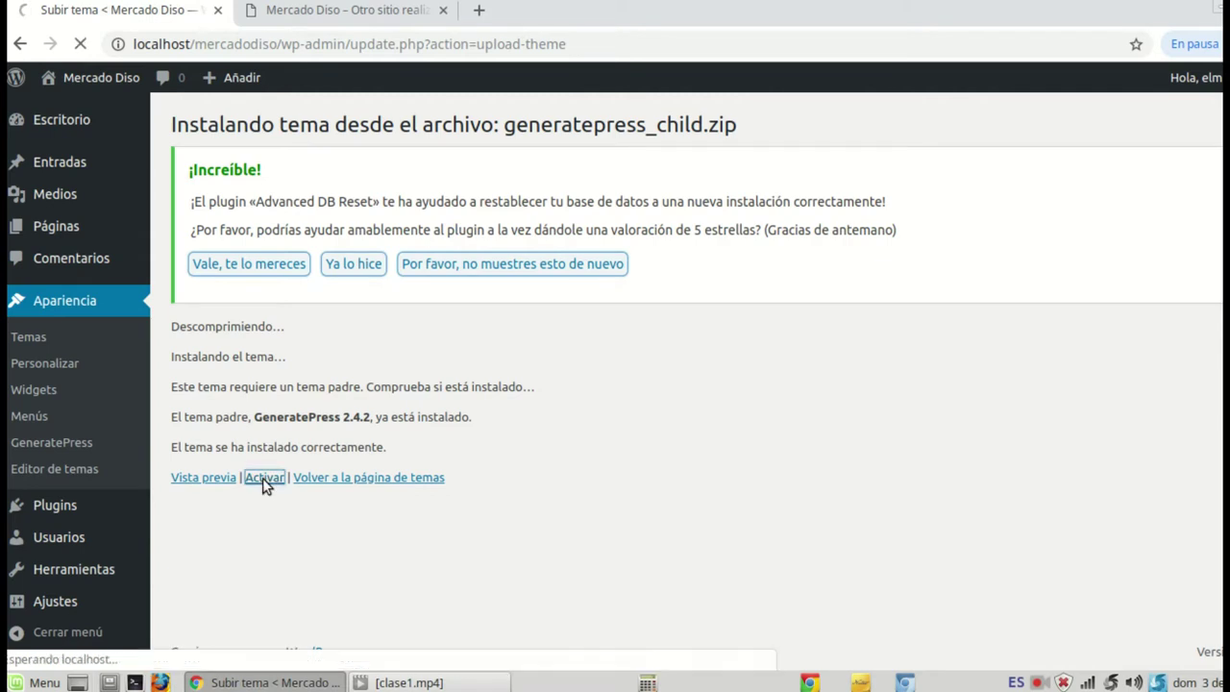
scroll(592, 355, "down", 2)
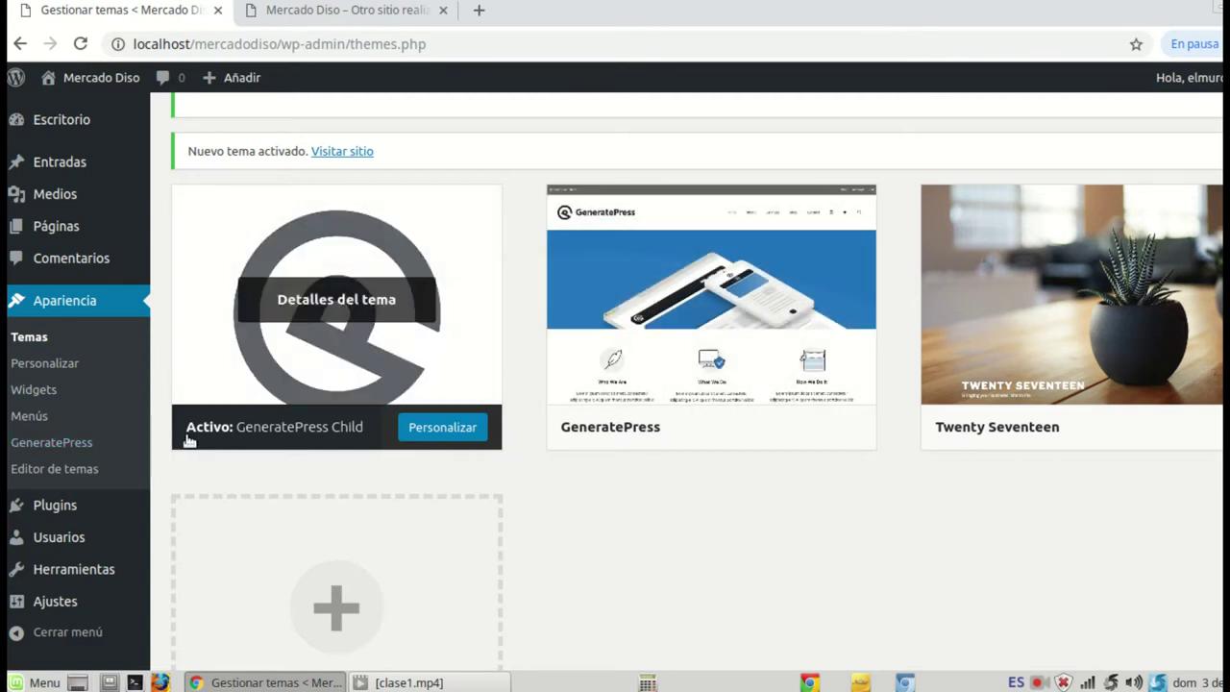
Step: Reload the public Mercado Diso site to check its look with GeneratePress Child, and return to the themes page
left_click(363, 17)
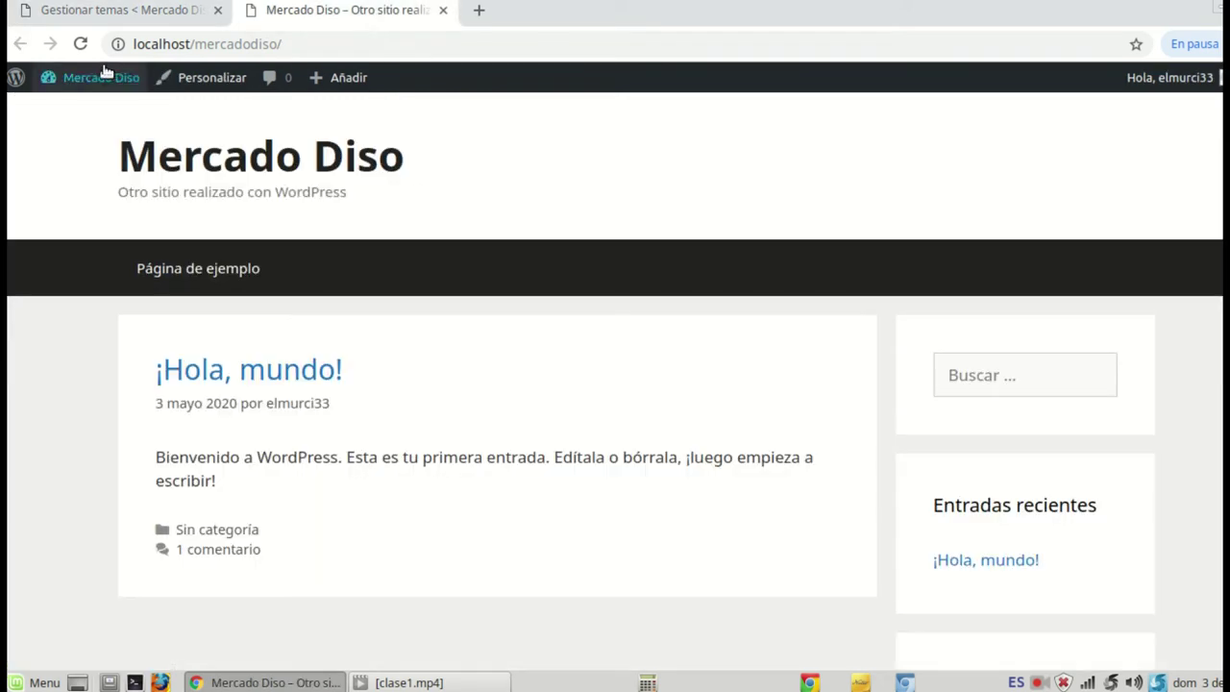
left_click(81, 44)
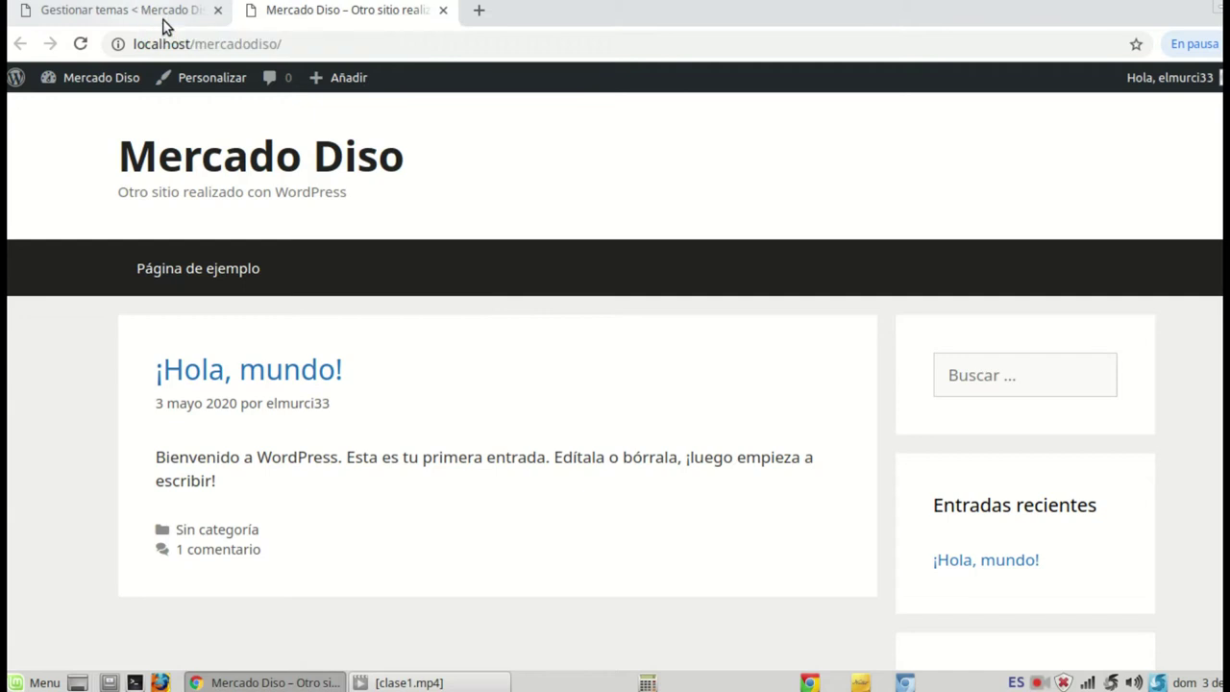
left_click(101, 11)
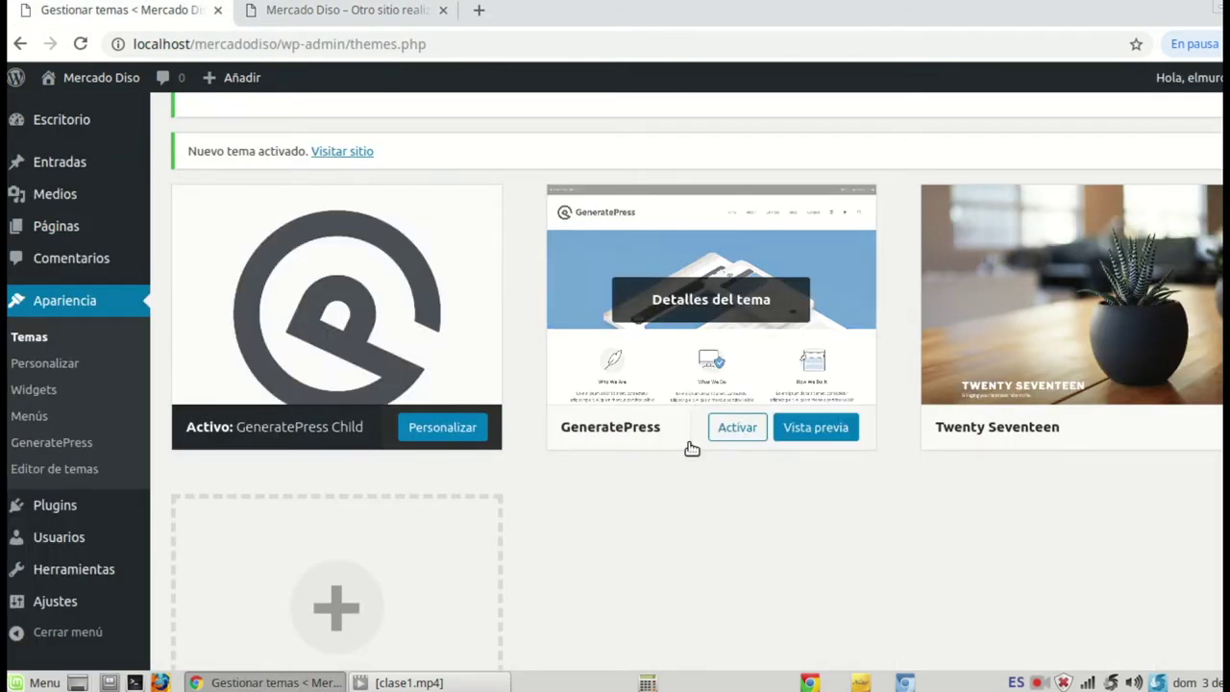
Step: Open the page for adding themes and look through the featured themes
scroll(688, 448, "up", 3)
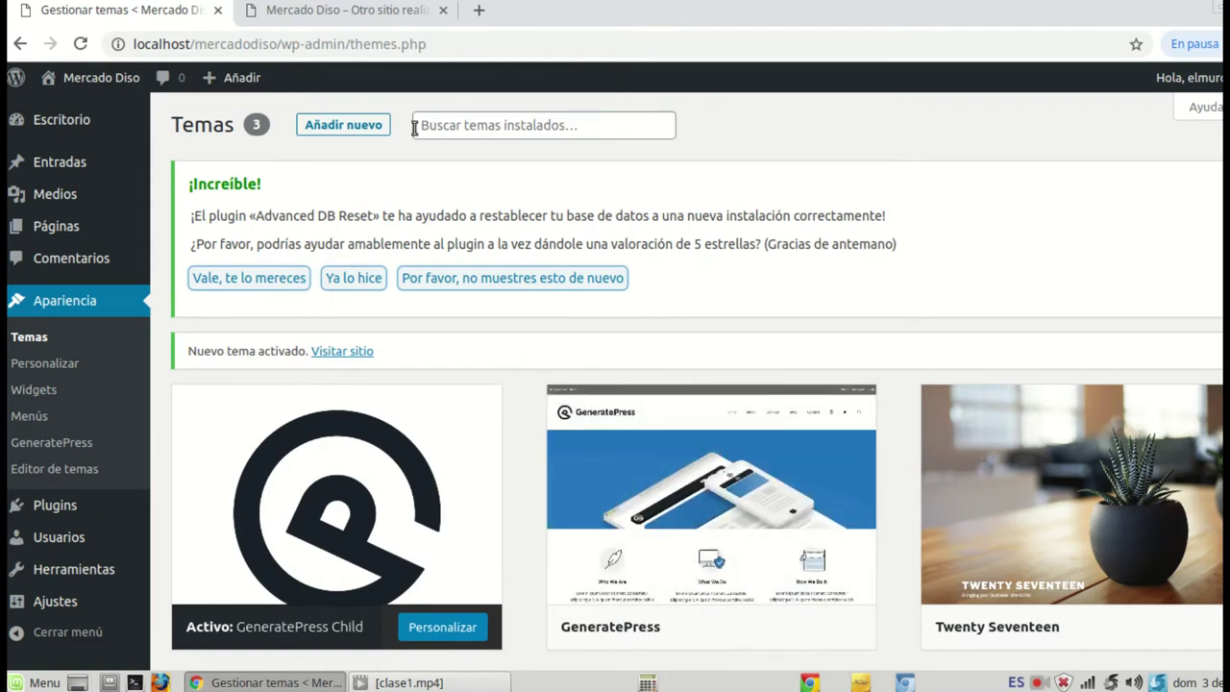
left_click(344, 133)
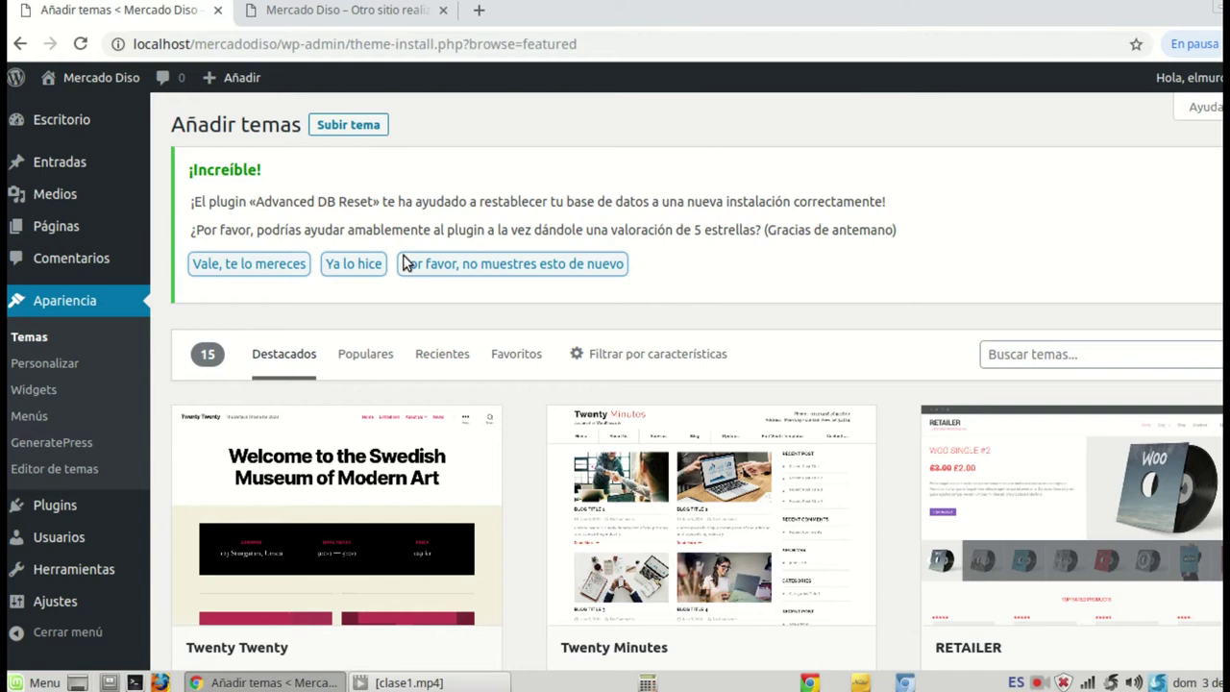
scroll(672, 432, "down", 5)
Step: Start uploading a new plugin and choose the gp-premium.1.9.1zip archive from the GP folder
mouse_move(48, 505)
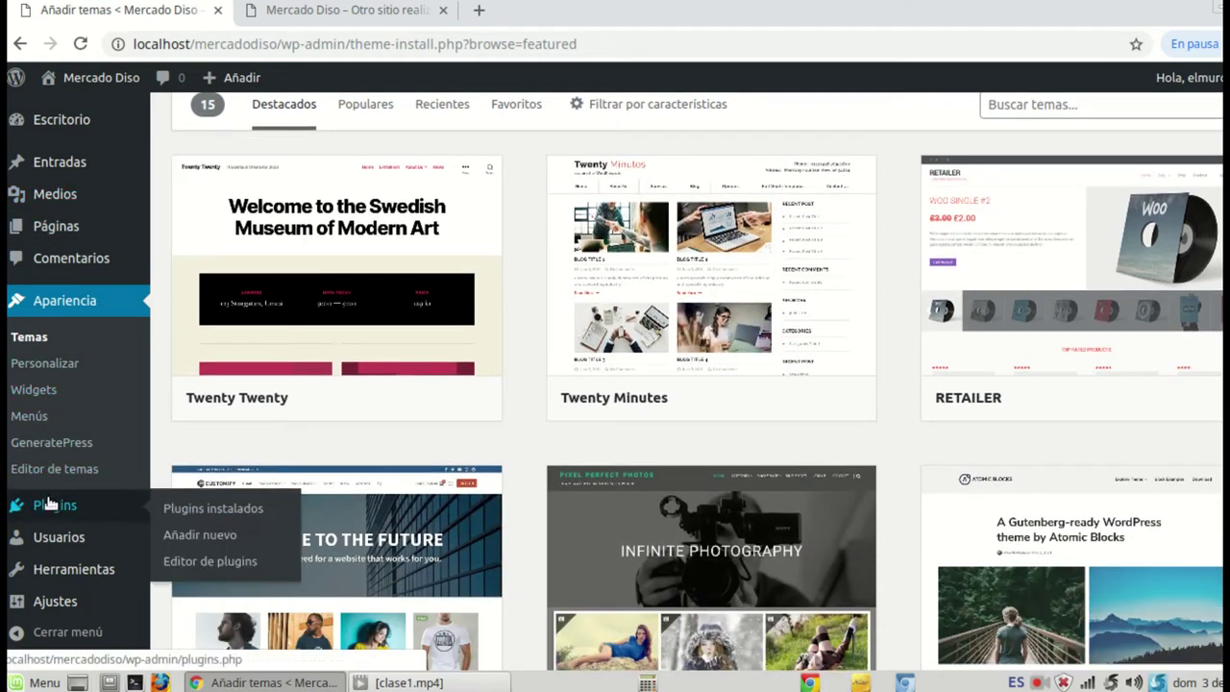
left_click(206, 535)
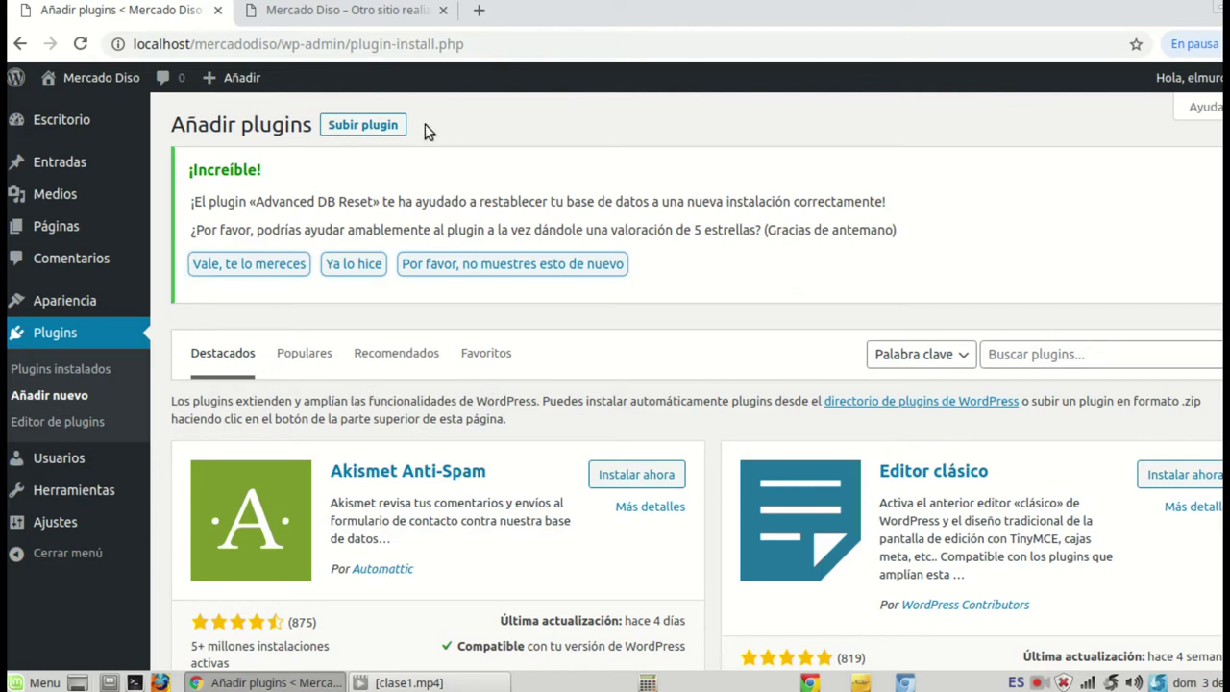
left_click(373, 128)
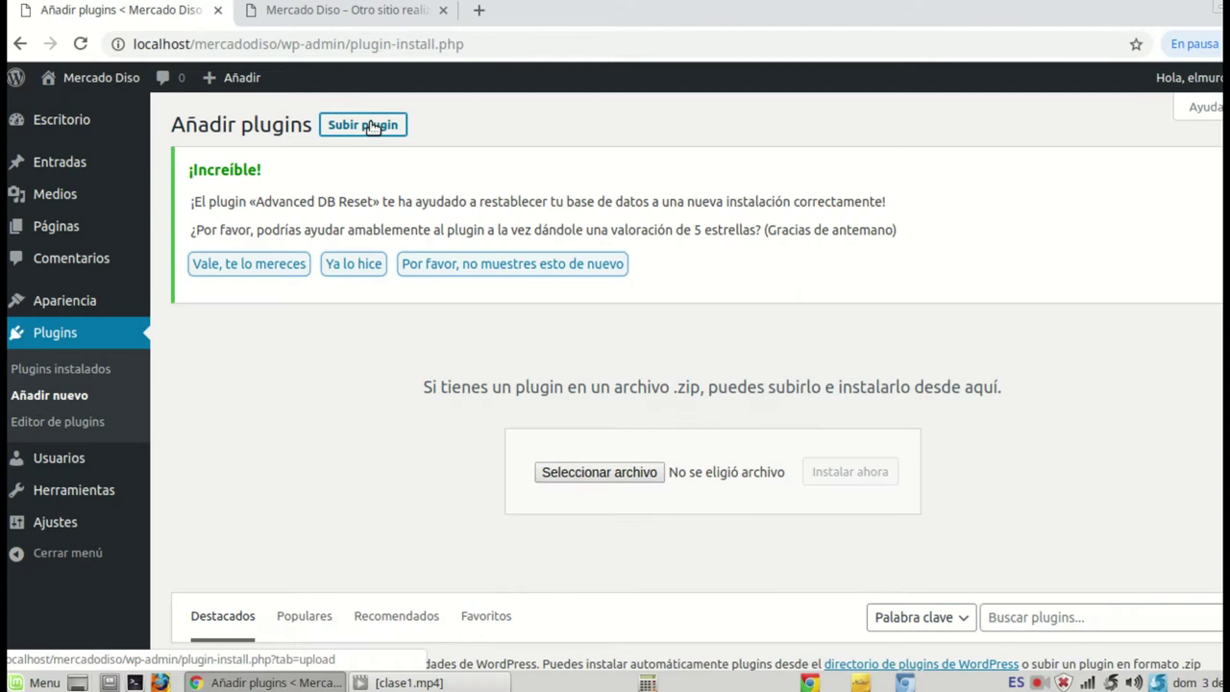
left_click(610, 473)
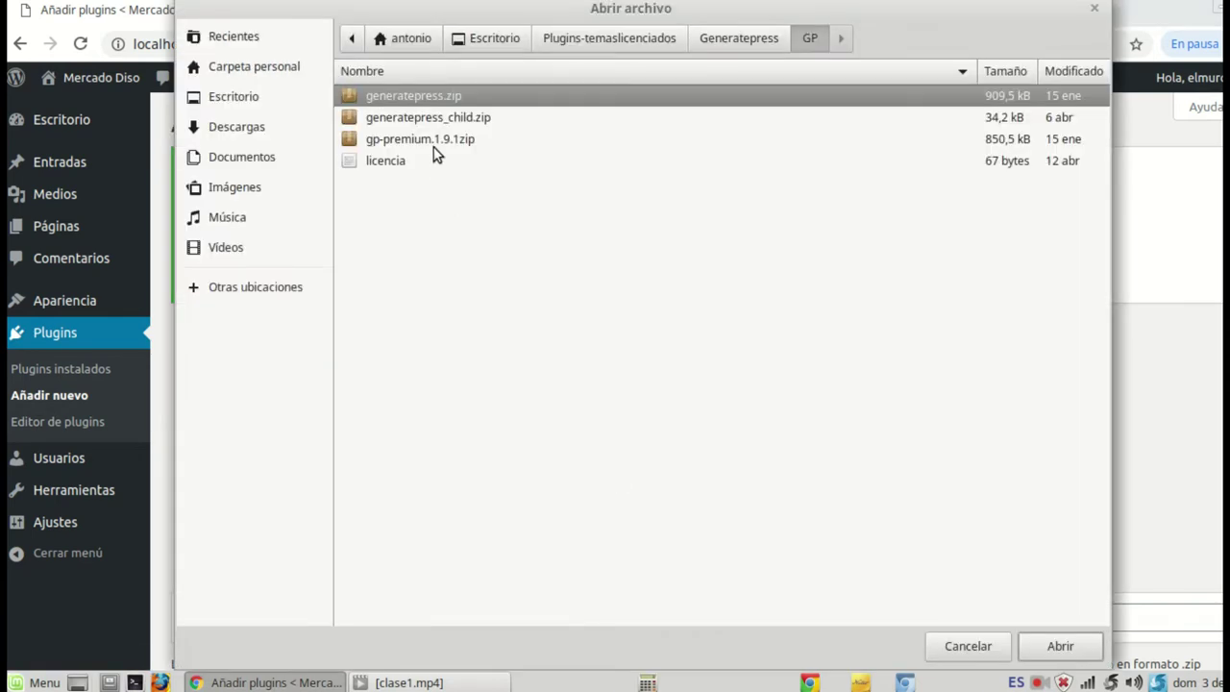
left_click(434, 142)
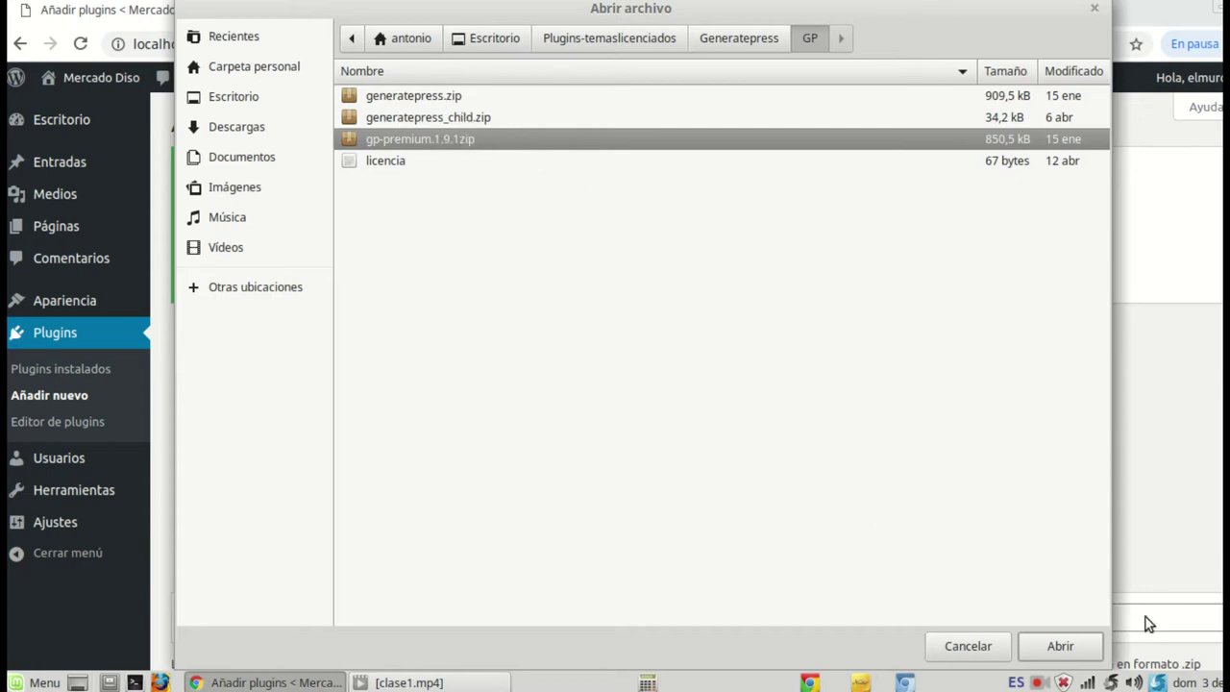
left_click(1059, 648)
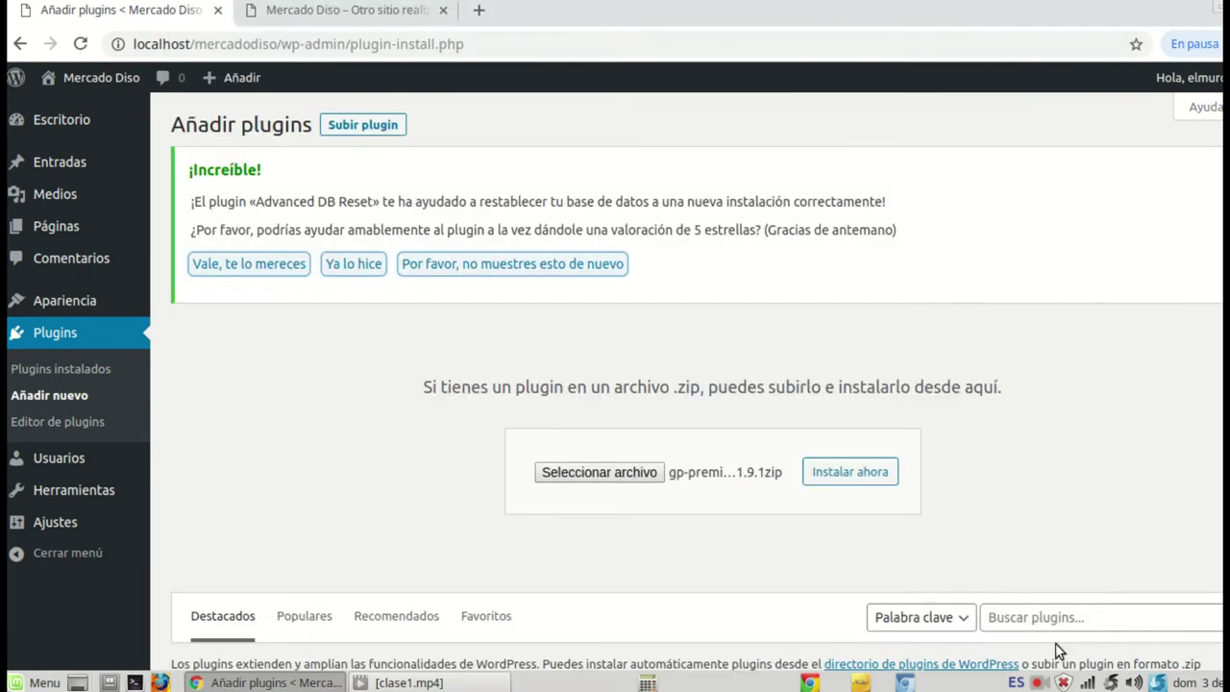
Step: Install the chosen gp-premium.1.9.1zip archive and activate the plugin
left_click(845, 475)
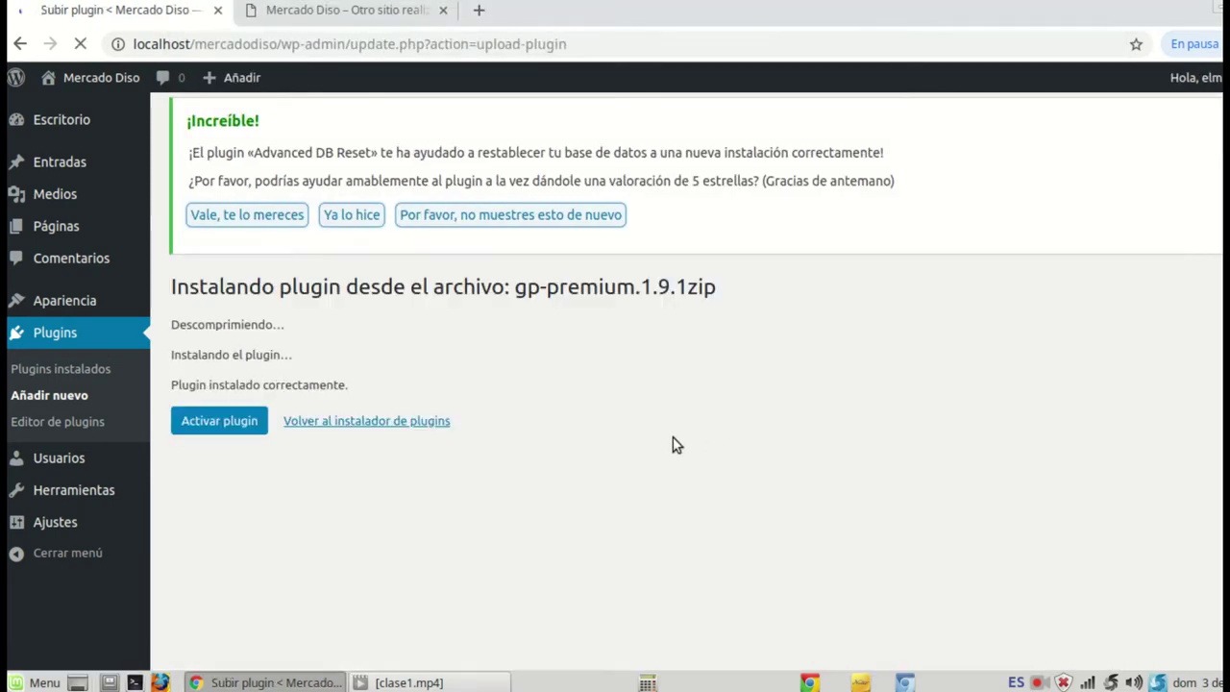
left_click(235, 422)
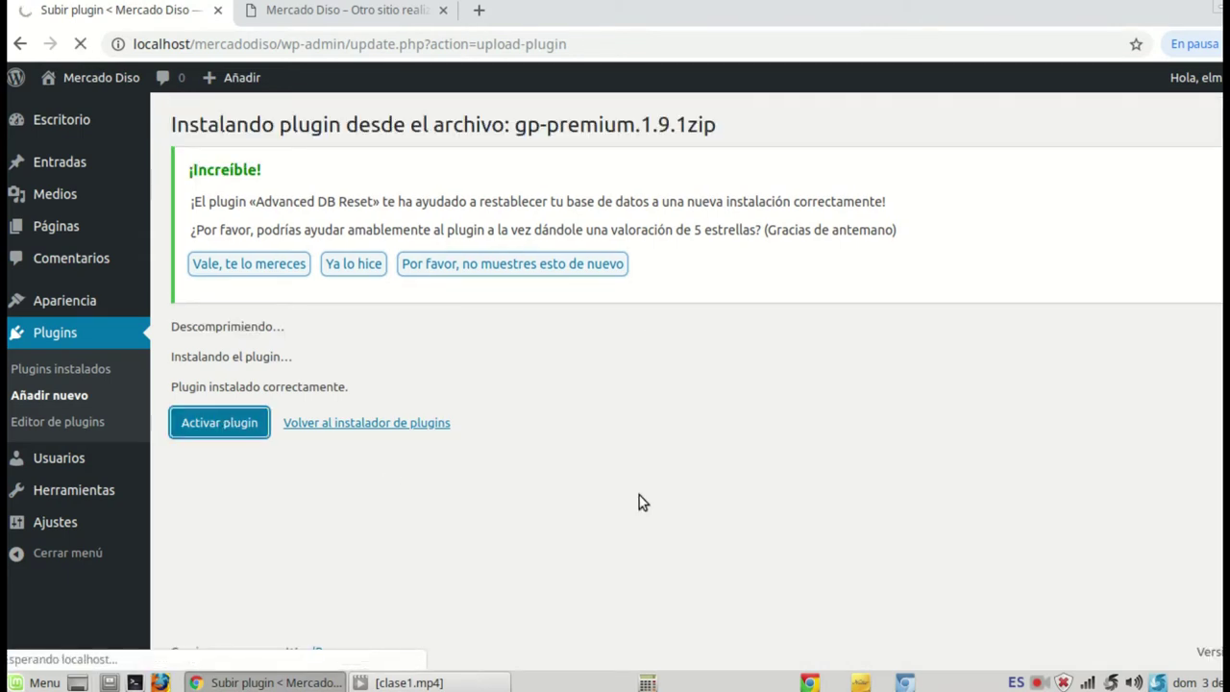
Step: Open the configuration of the GP Premium plugin and review its list of modules
scroll(458, 384, "down", 2)
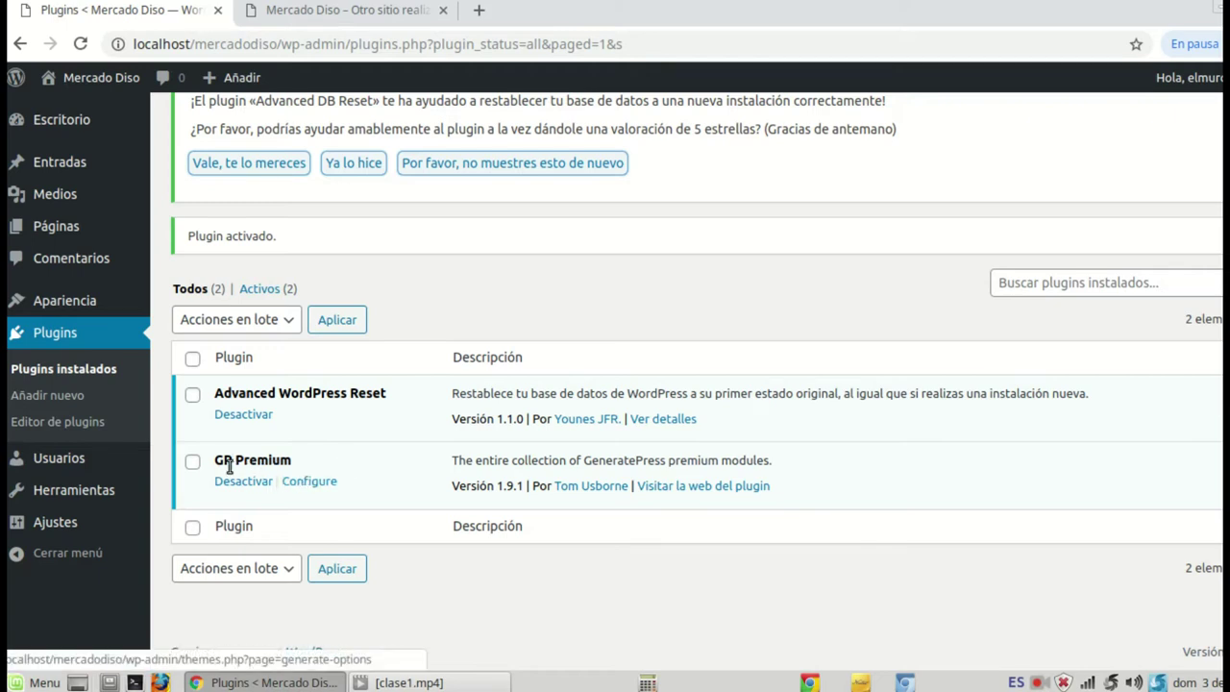
left_click(314, 485)
scroll(563, 437, "down", 3)
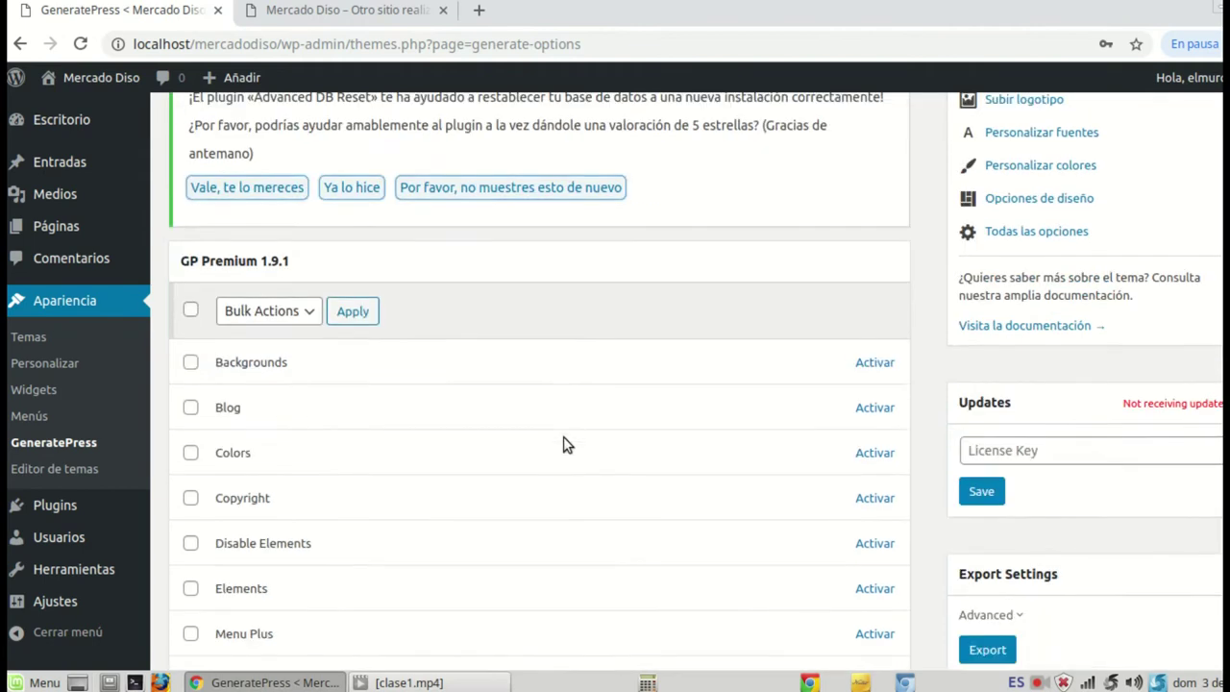
scroll(563, 434, "down", 2)
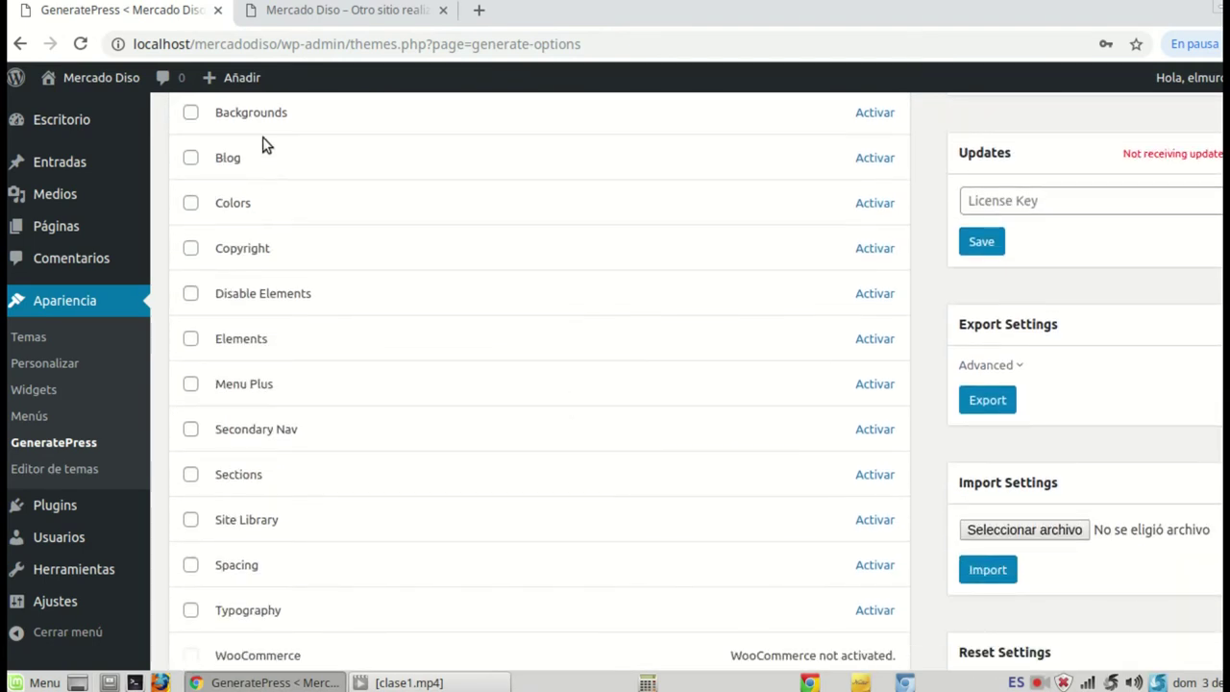
scroll(266, 144, "up", 1)
scroll(275, 294, "down", 3)
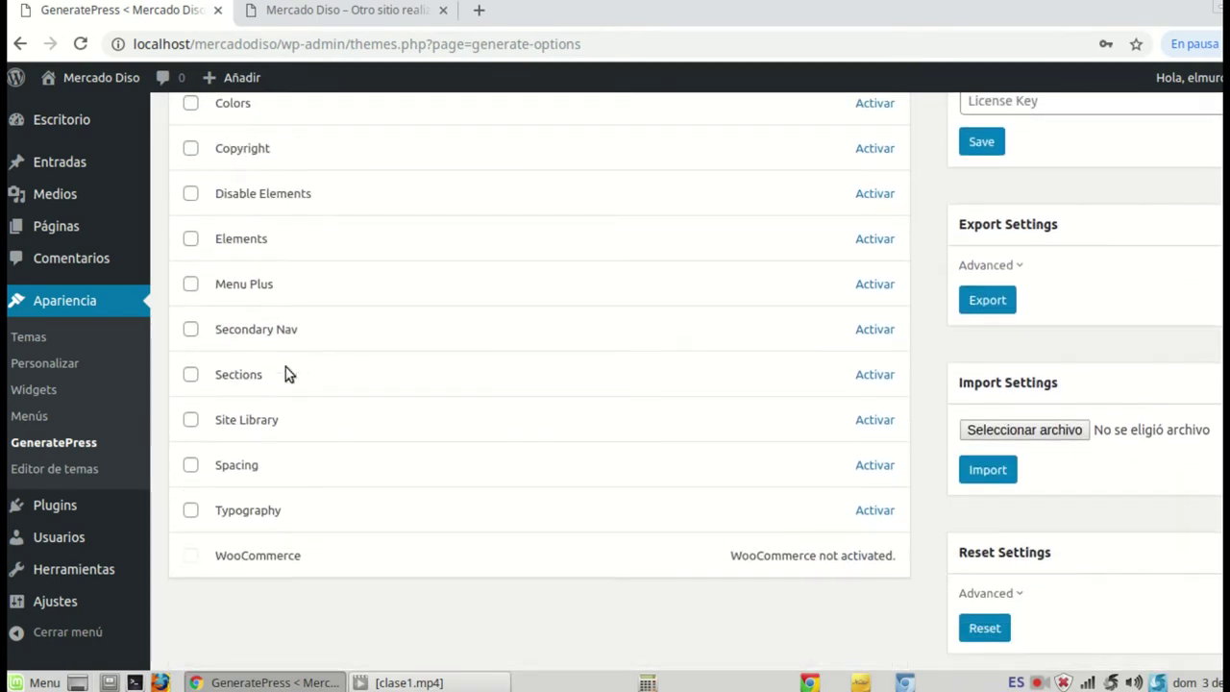
scroll(266, 509, "up", 3)
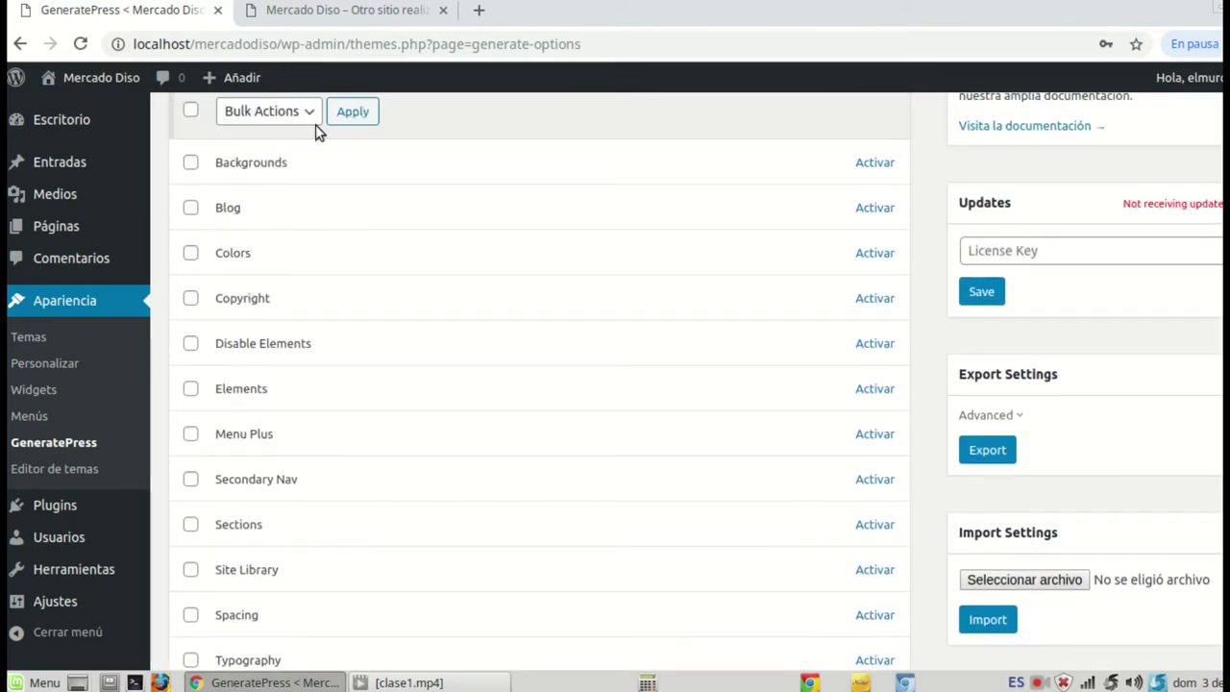
Step: Select all available GP Premium modules and activate them with a bulk action
left_click(191, 114)
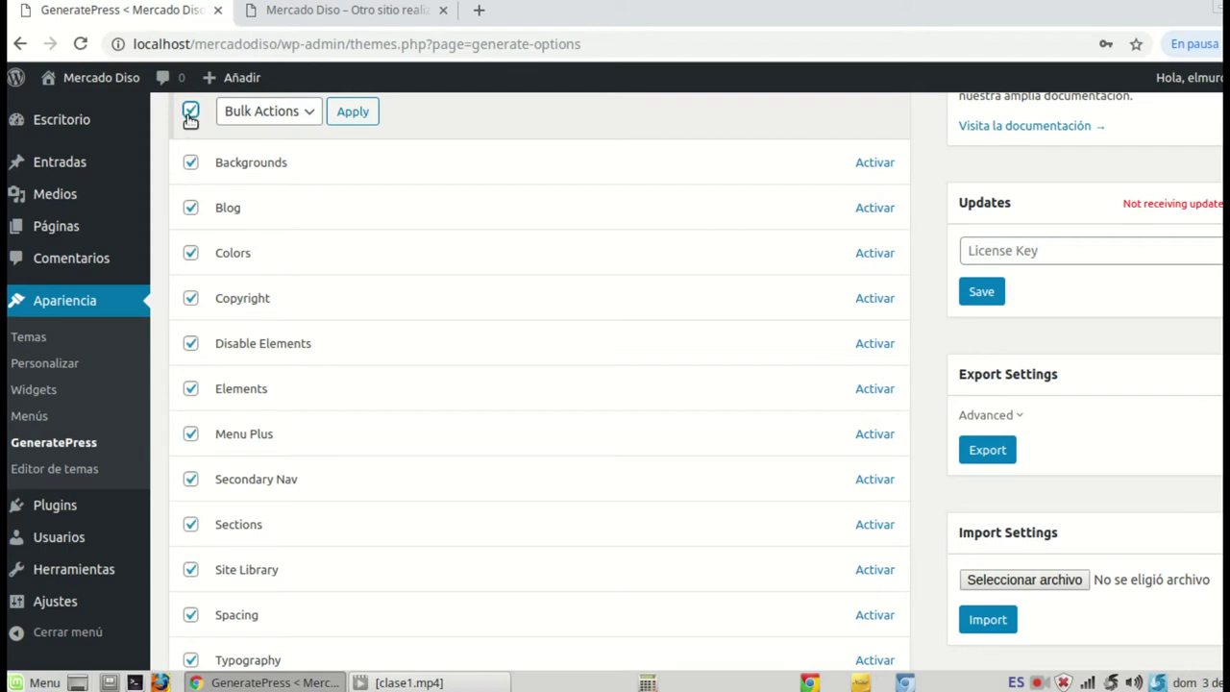
scroll(204, 663, "down", 3)
scroll(333, 529, "up", 7)
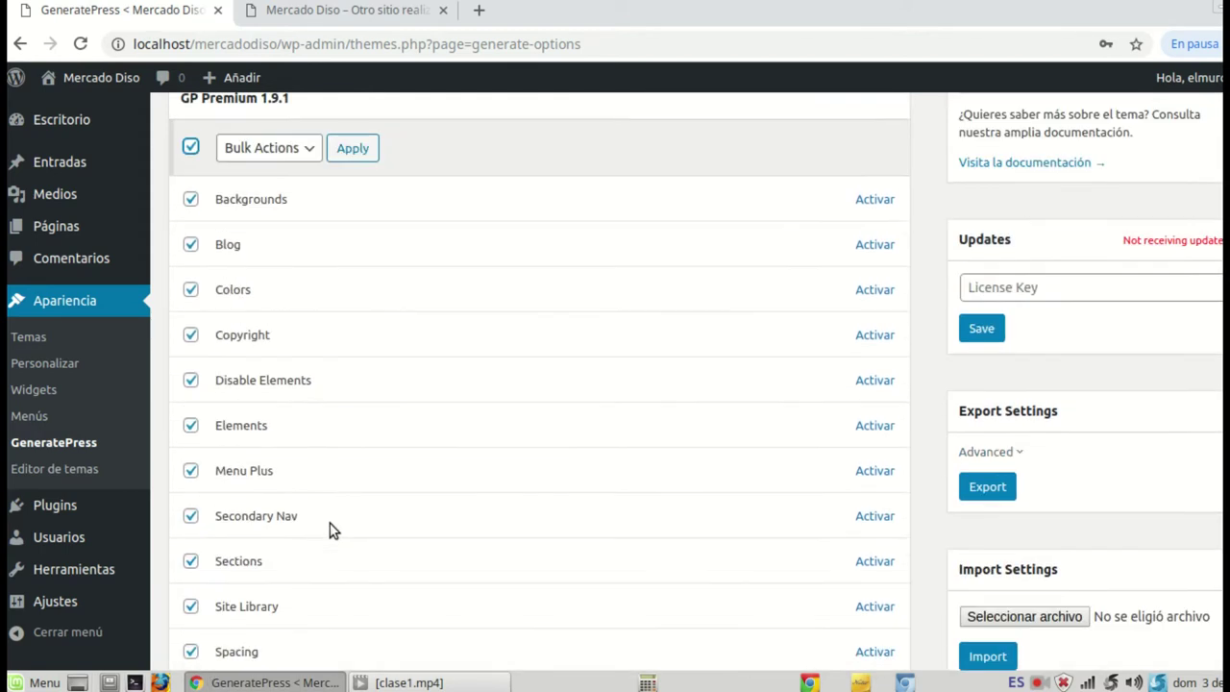
left_click(313, 311)
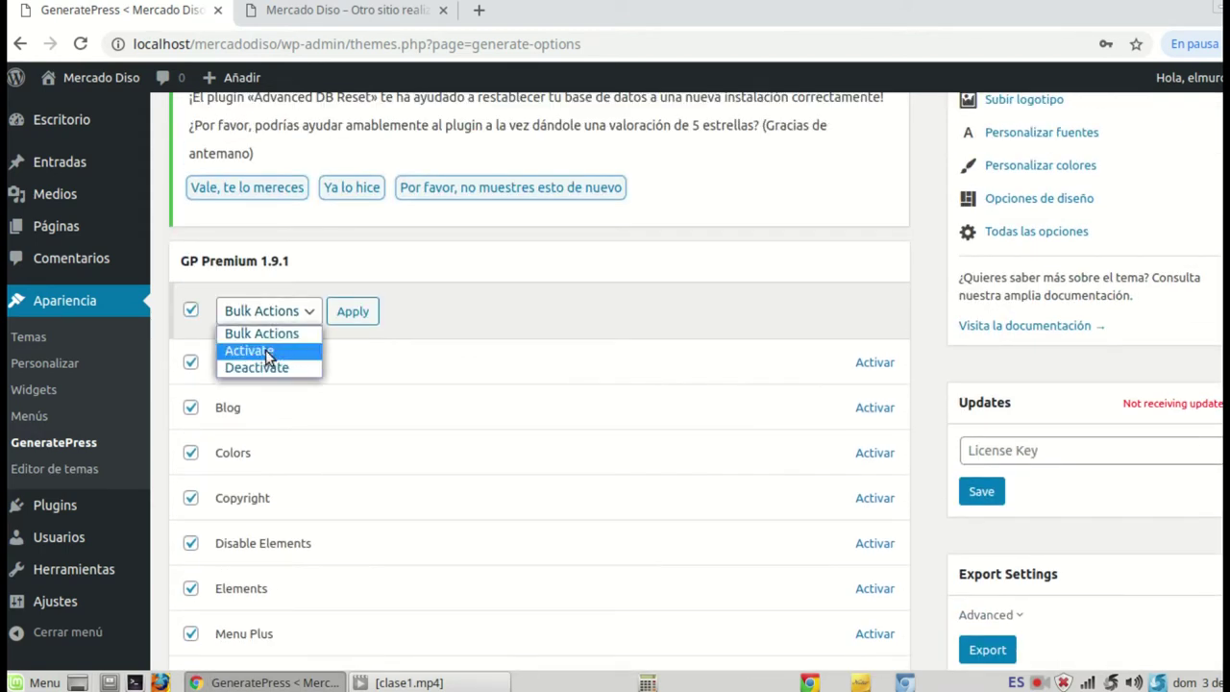
left_click(265, 350)
left_click(354, 322)
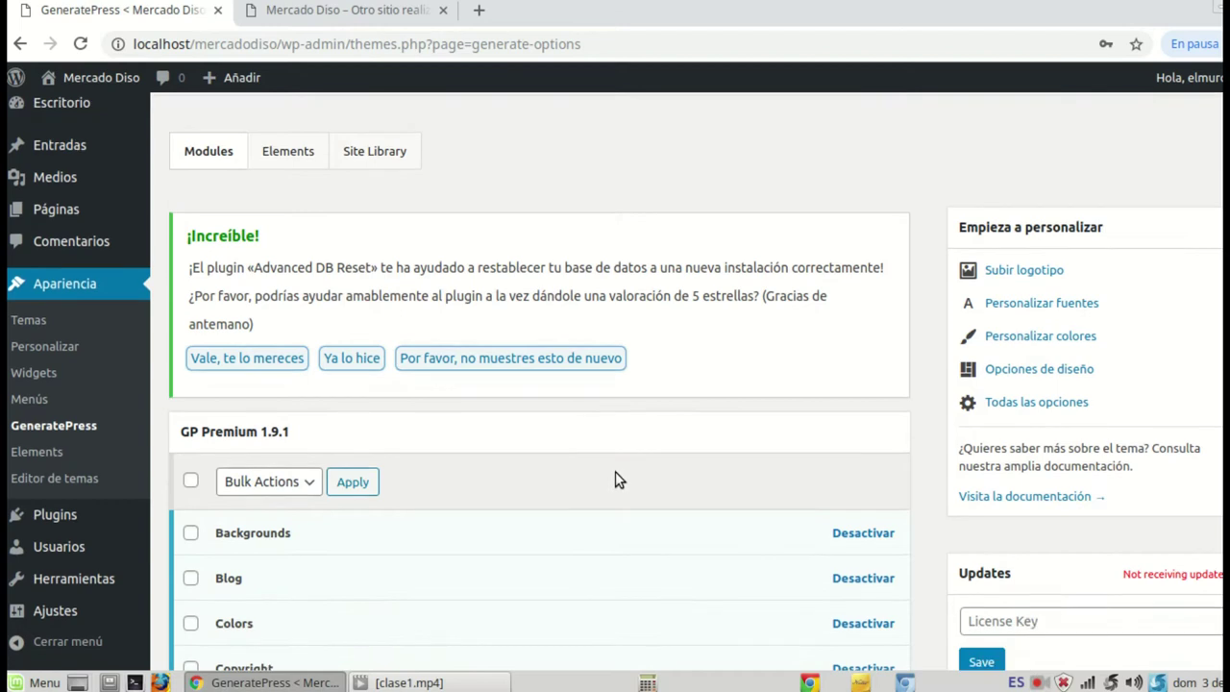
Step: Enter the GP Premium license key for updates and save it to activate the license
scroll(615, 479, "down", 6)
scroll(609, 481, "up", 5)
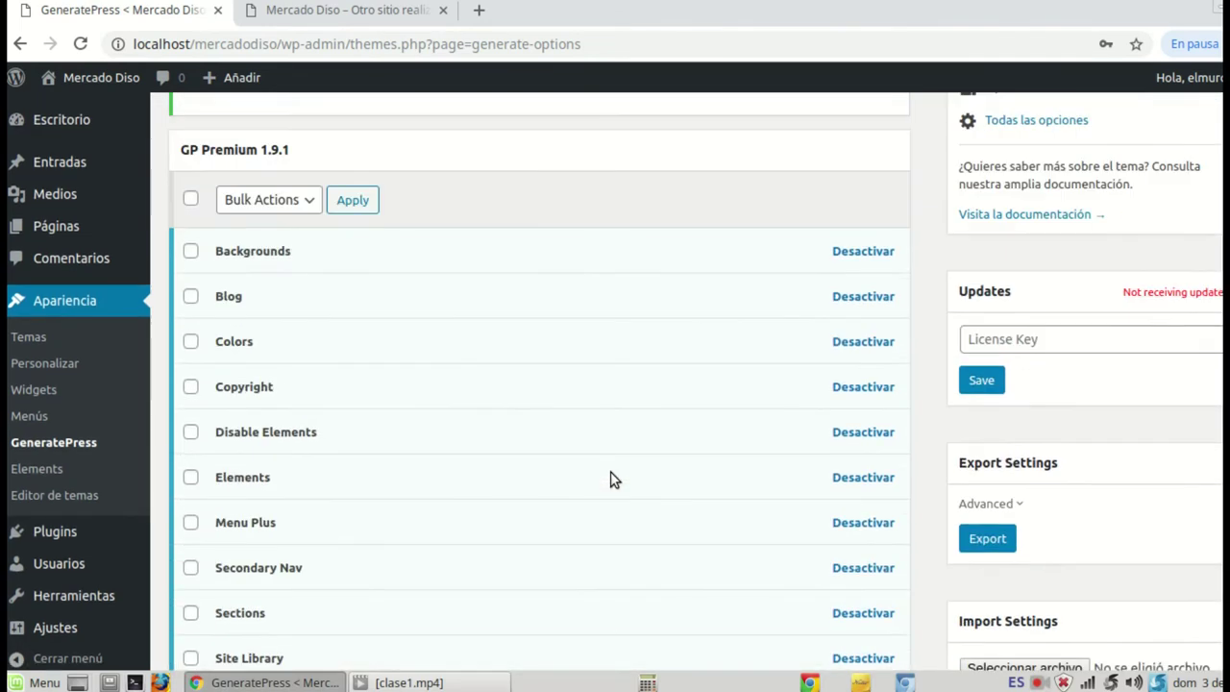
scroll(879, 452, "down", 1)
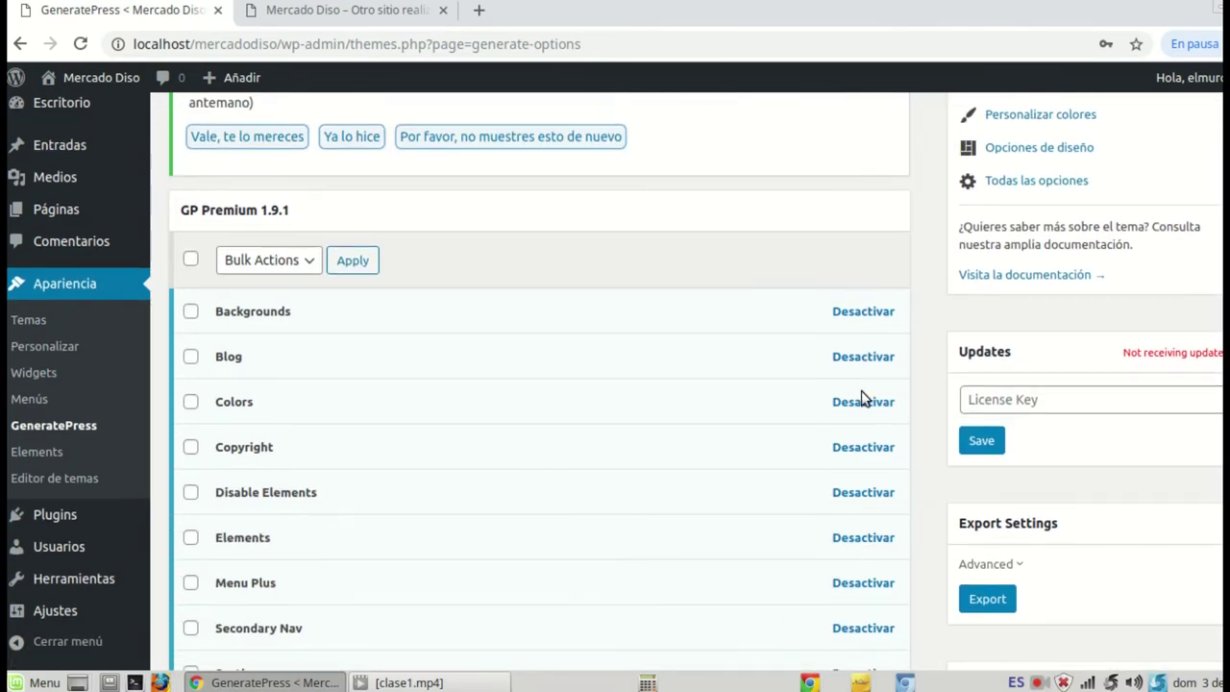
scroll(1043, 414, "up", 1)
left_click(1041, 452)
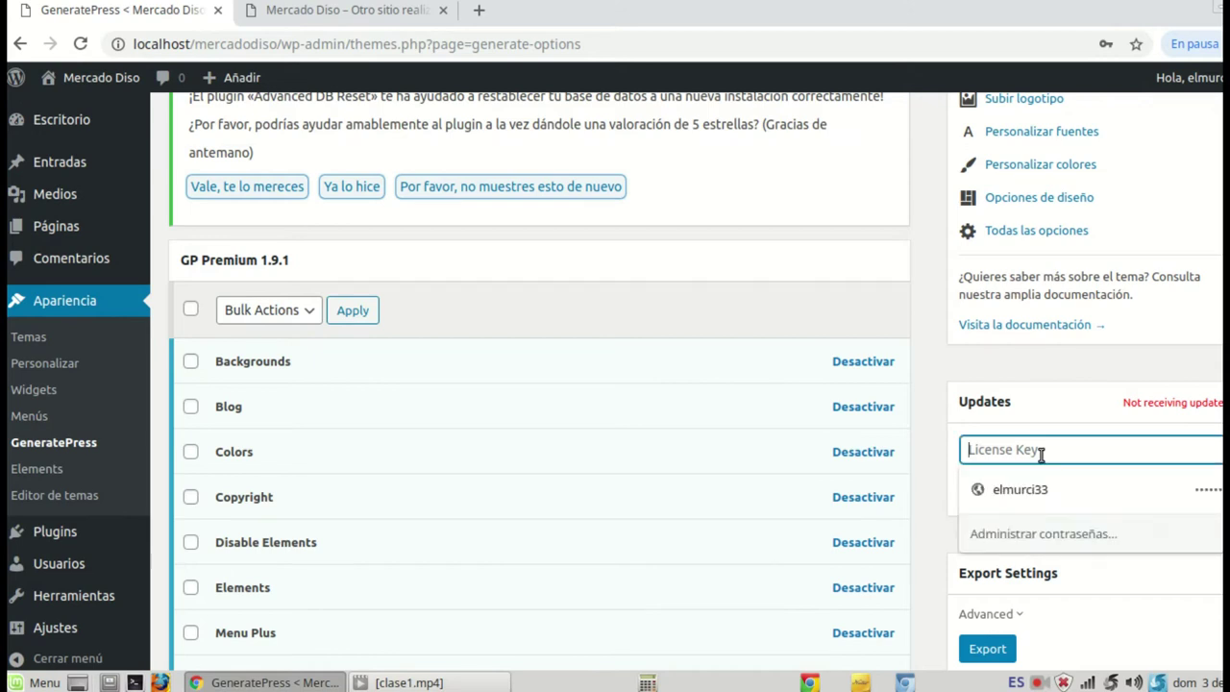
left_click(919, 406)
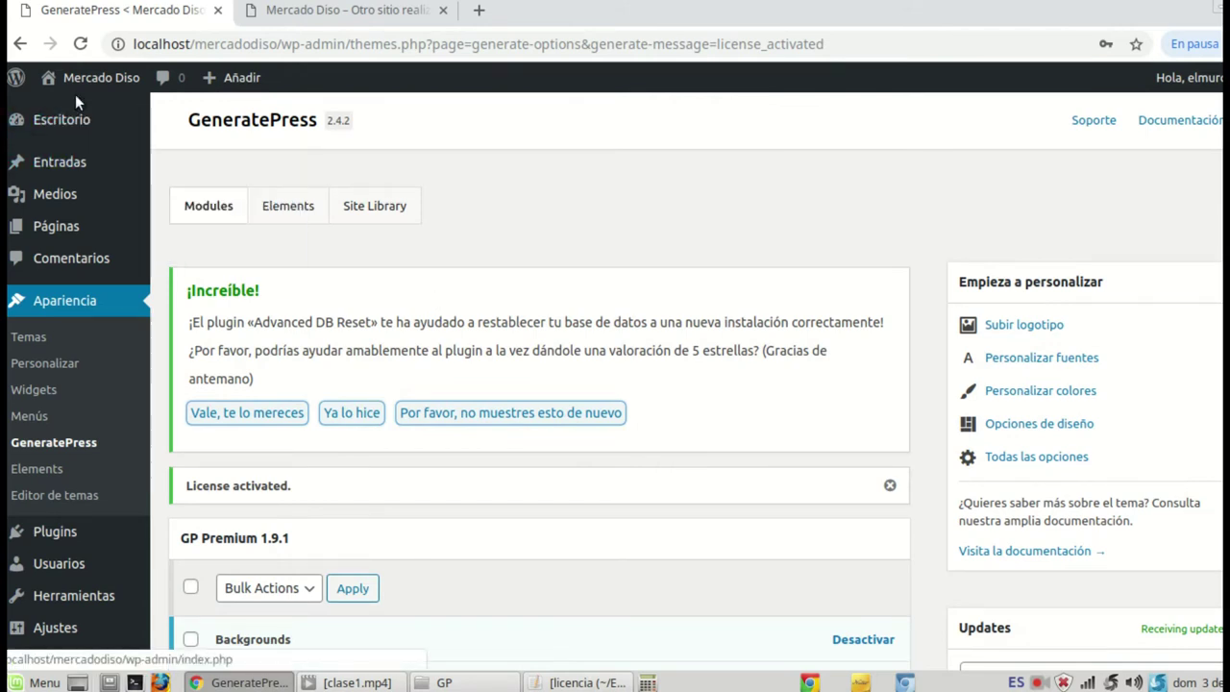
Step: Reload the public site to check it with the GP Premium modules active, and return to the GeneratePress settings
left_click(357, 12)
left_click(81, 43)
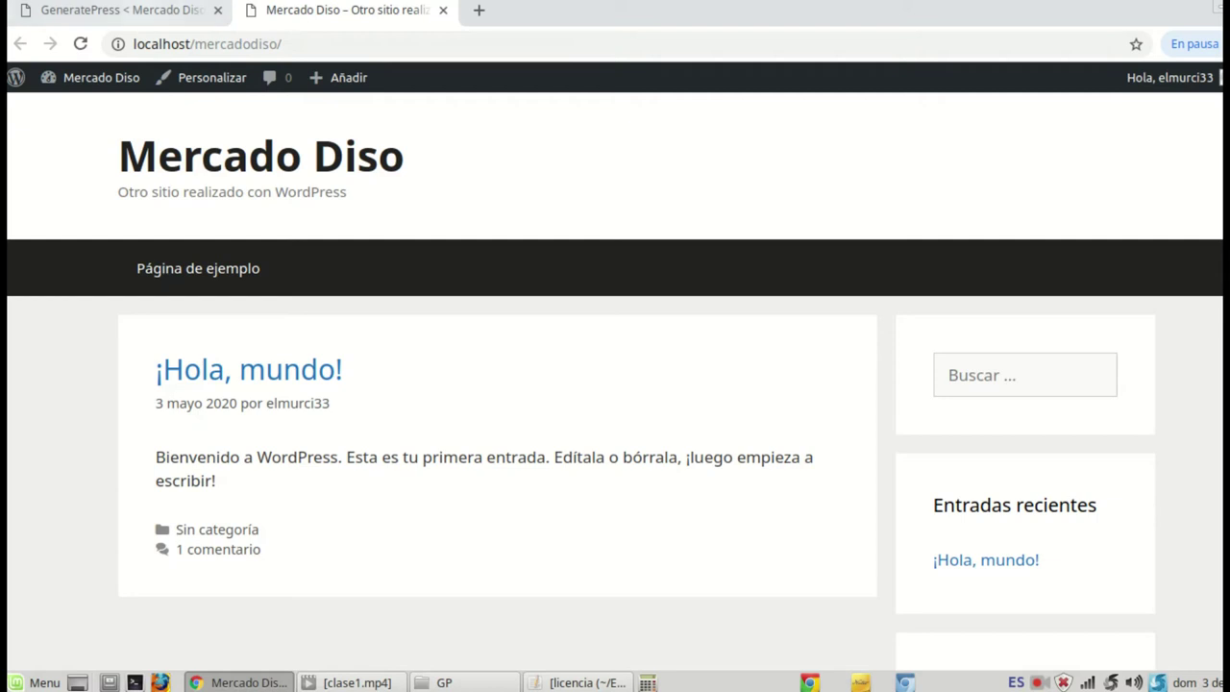
left_click(148, 10)
mouse_move(84, 120)
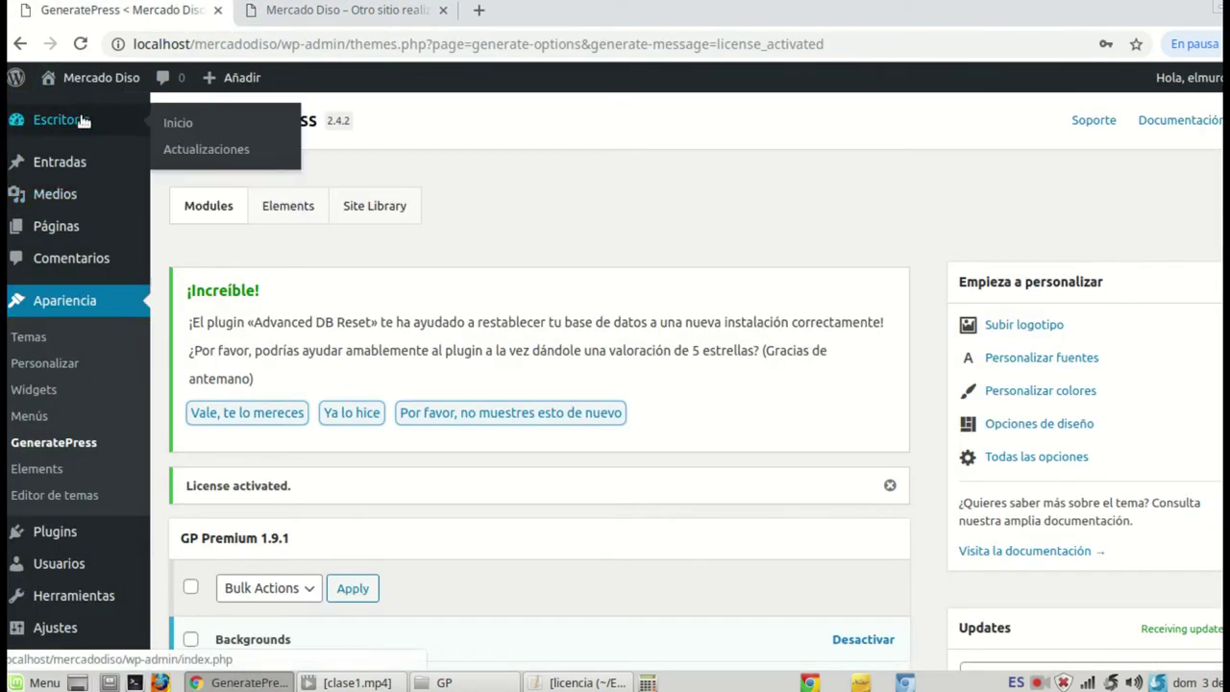
scroll(52, 481, "down", 4)
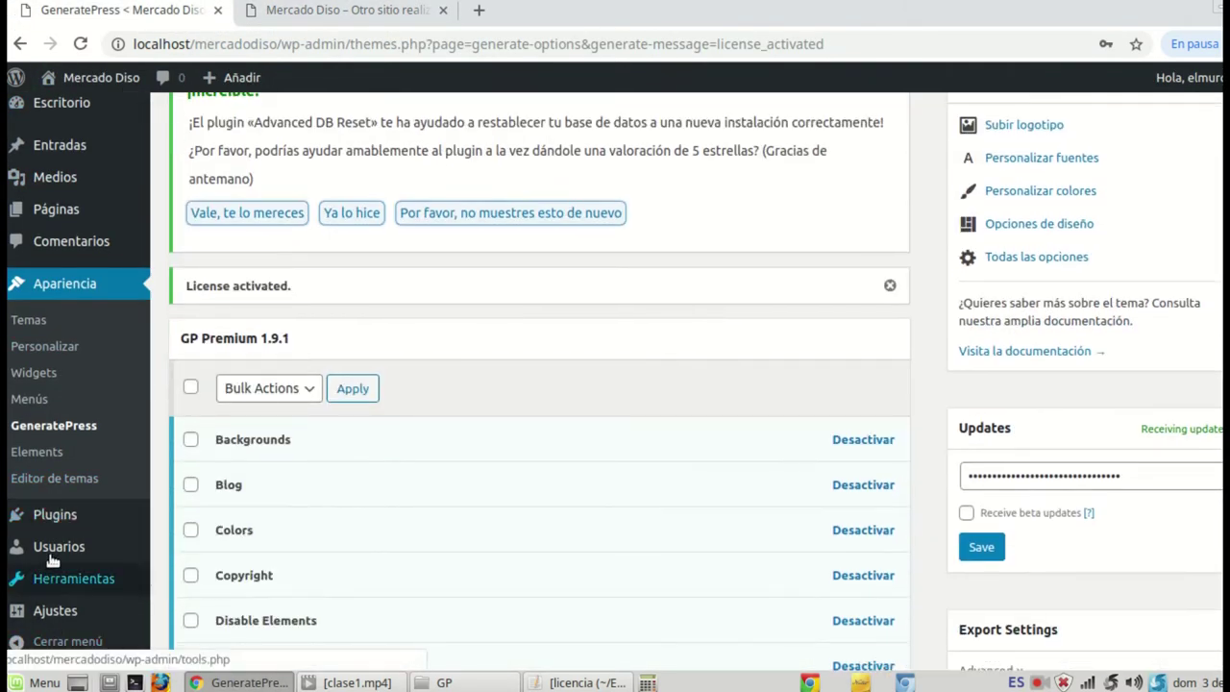
scroll(67, 331, "up", 2)
mouse_move(60, 173)
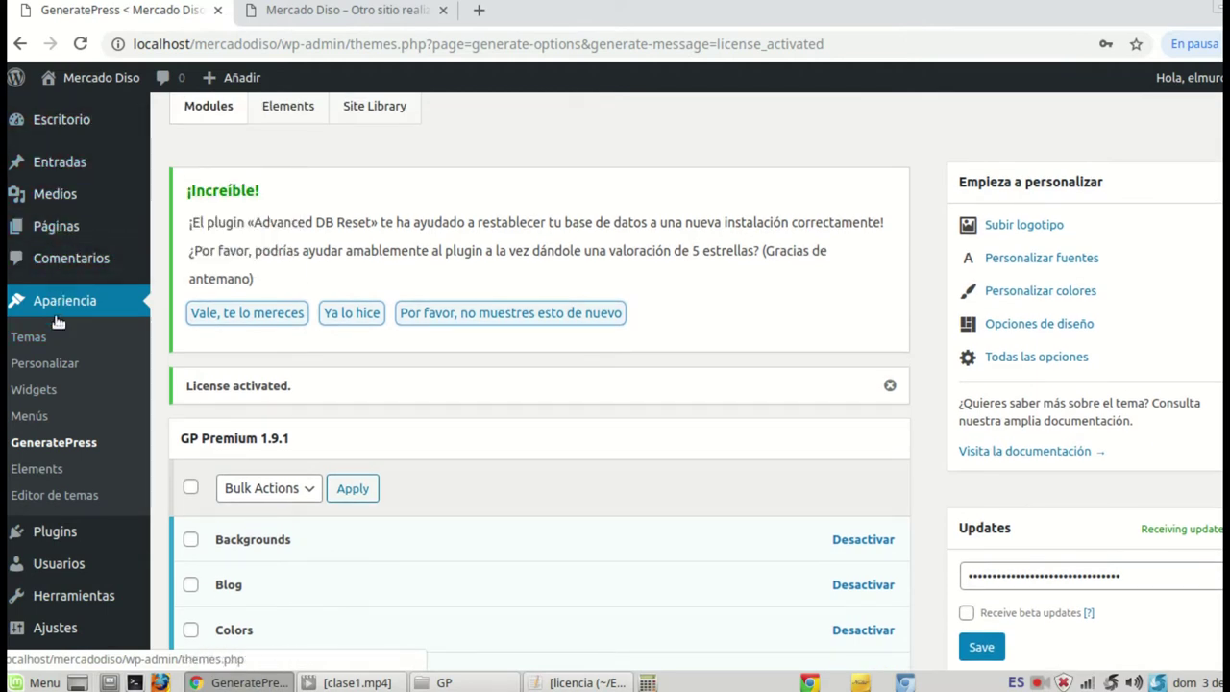
mouse_move(58, 591)
scroll(60, 582, "up", 2)
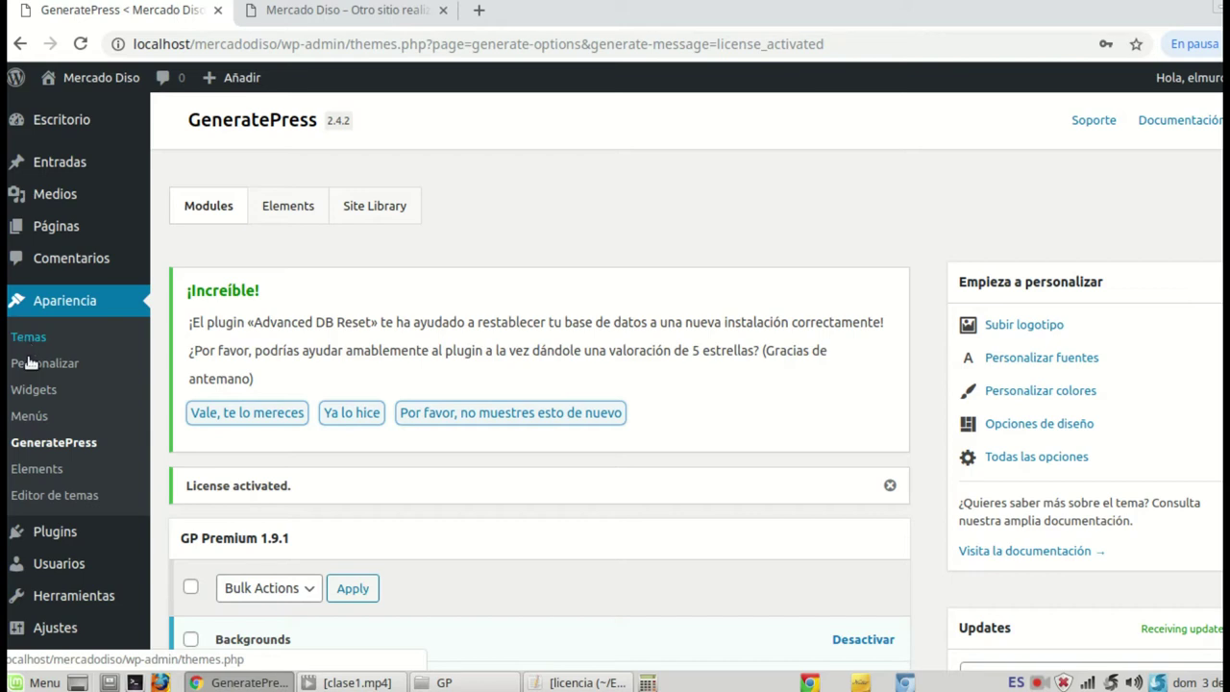
Step: Open the list of installed plugins and review its entries
mouse_move(48, 538)
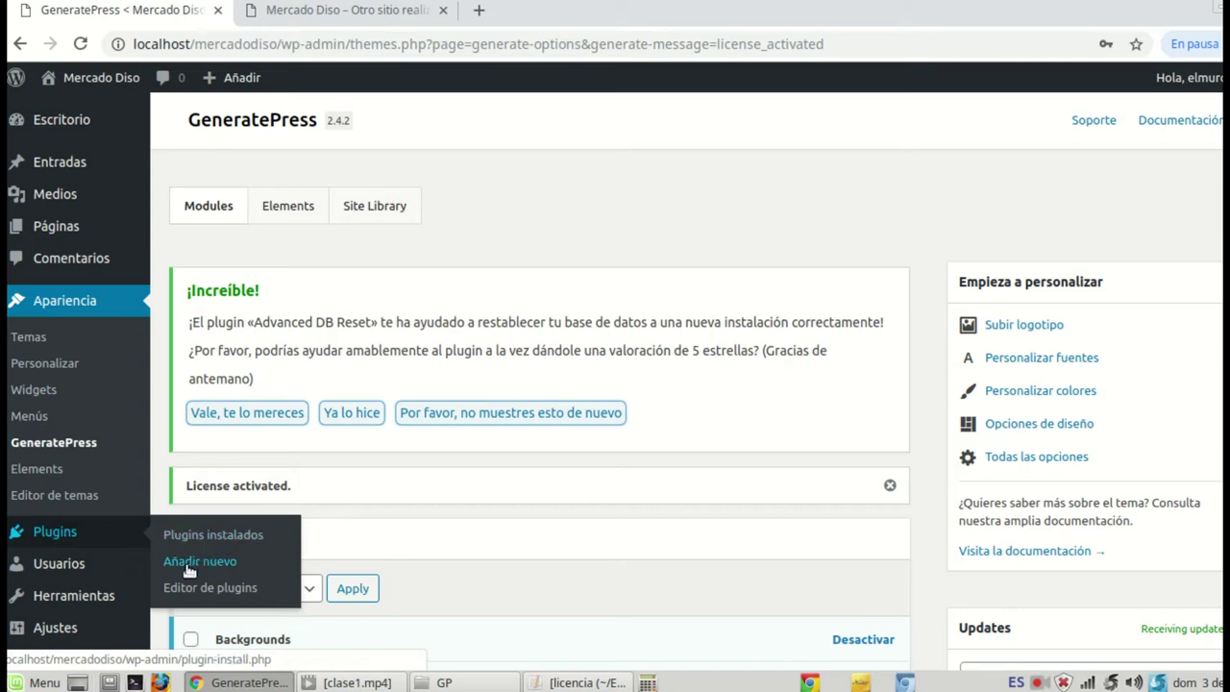
left_click(227, 536)
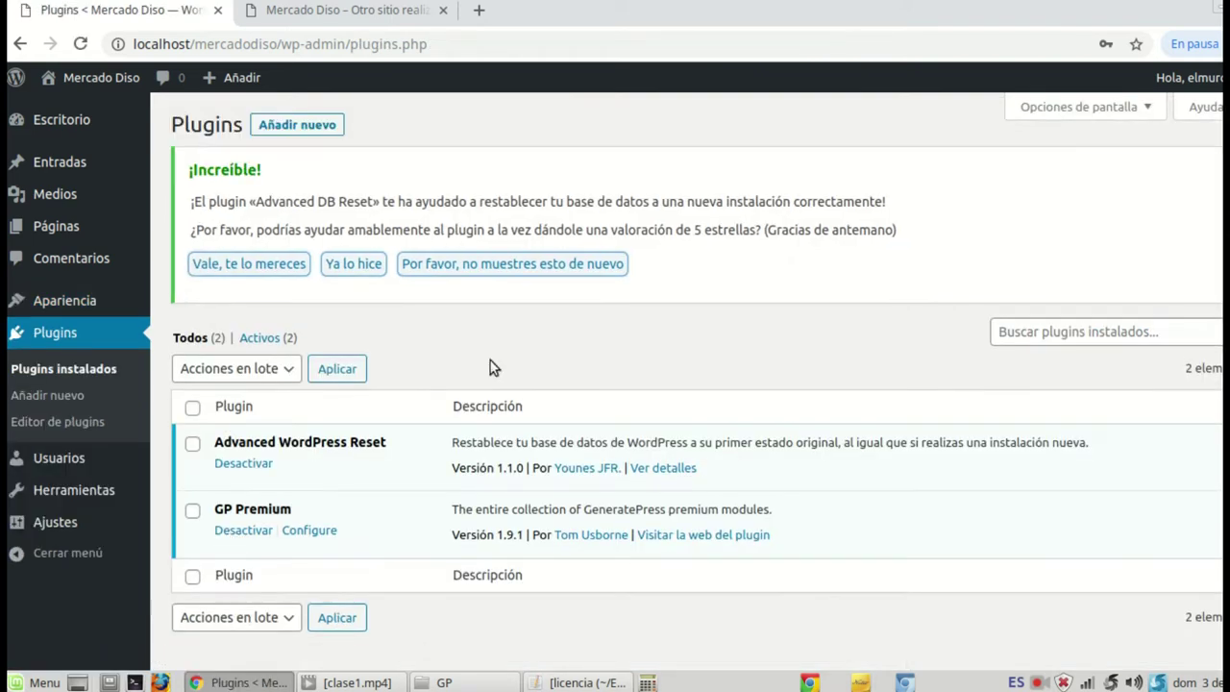
scroll(494, 365, "down", 1)
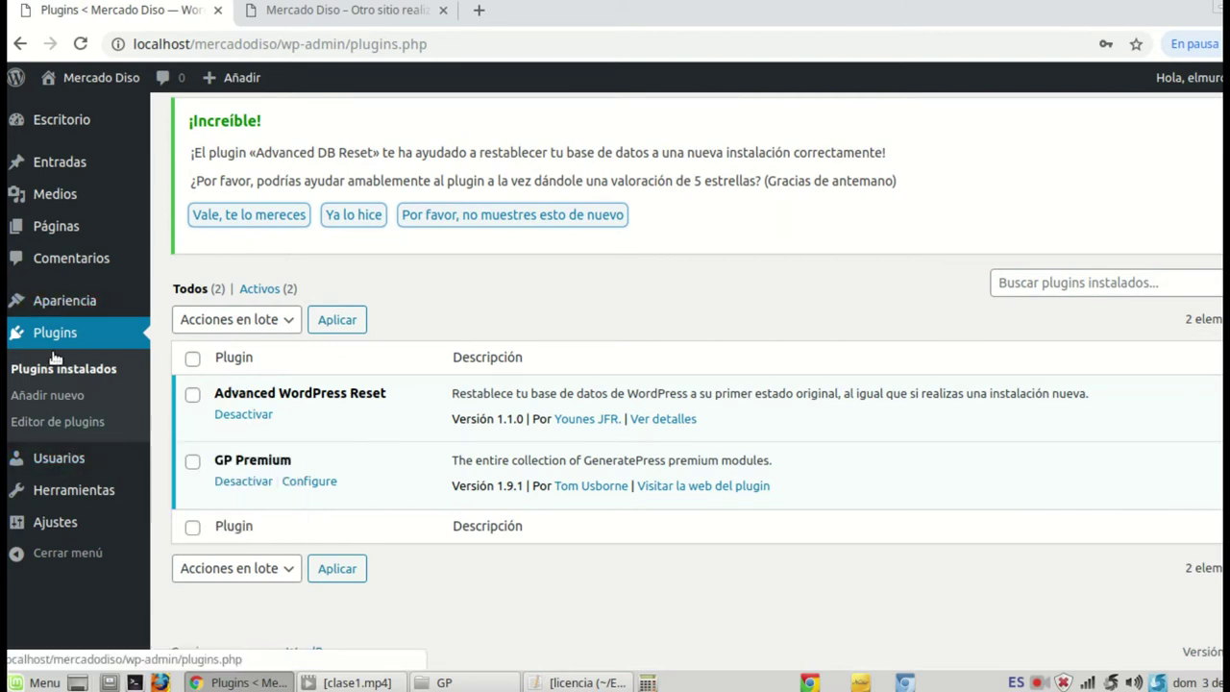
scroll(125, 317, "up", 1)
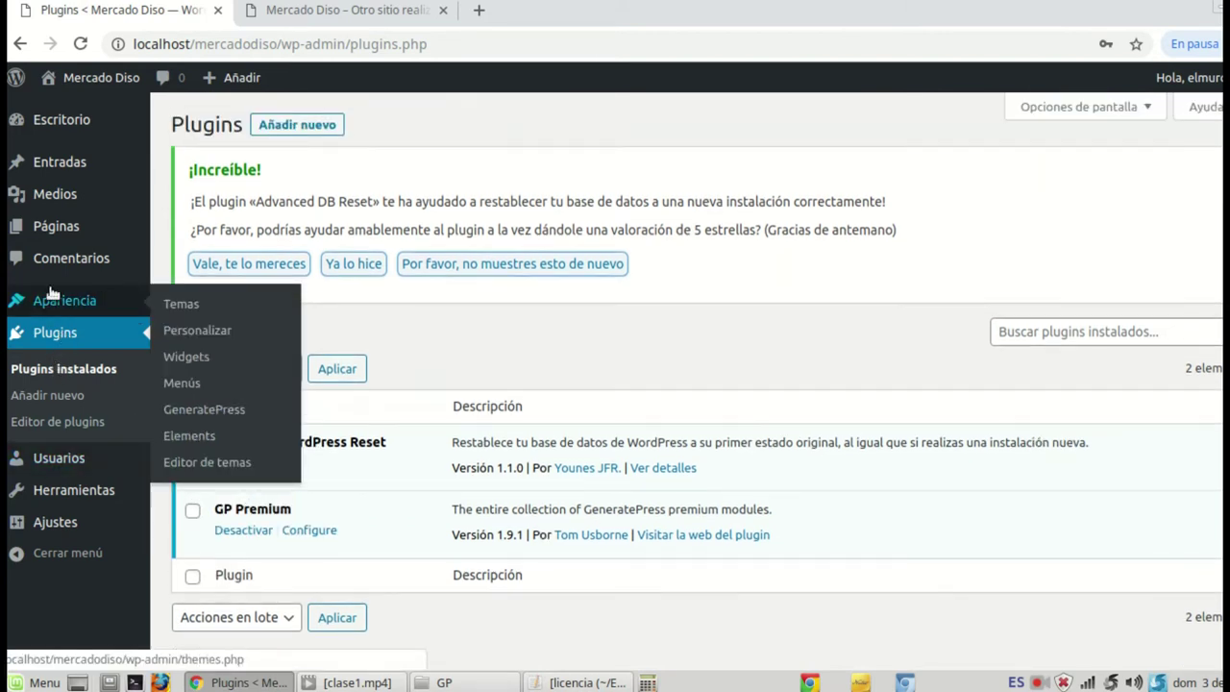
Step: Open the list of installed themes and review which one is active
mouse_move(59, 308)
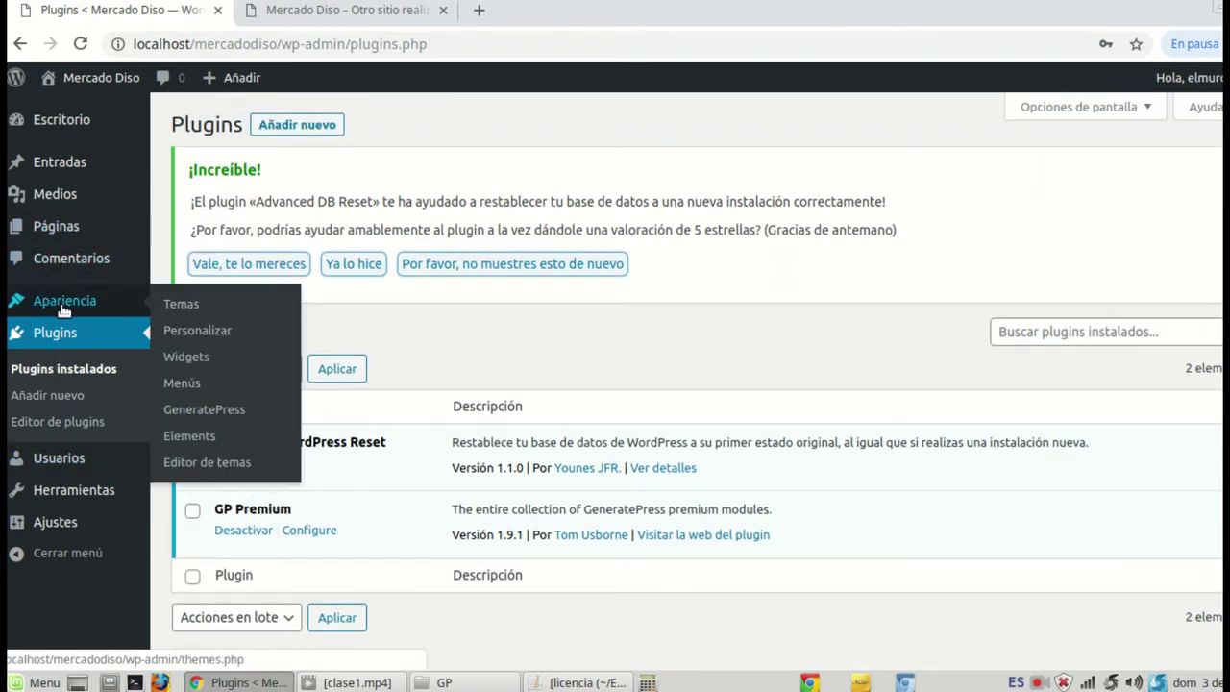
left_click(195, 308)
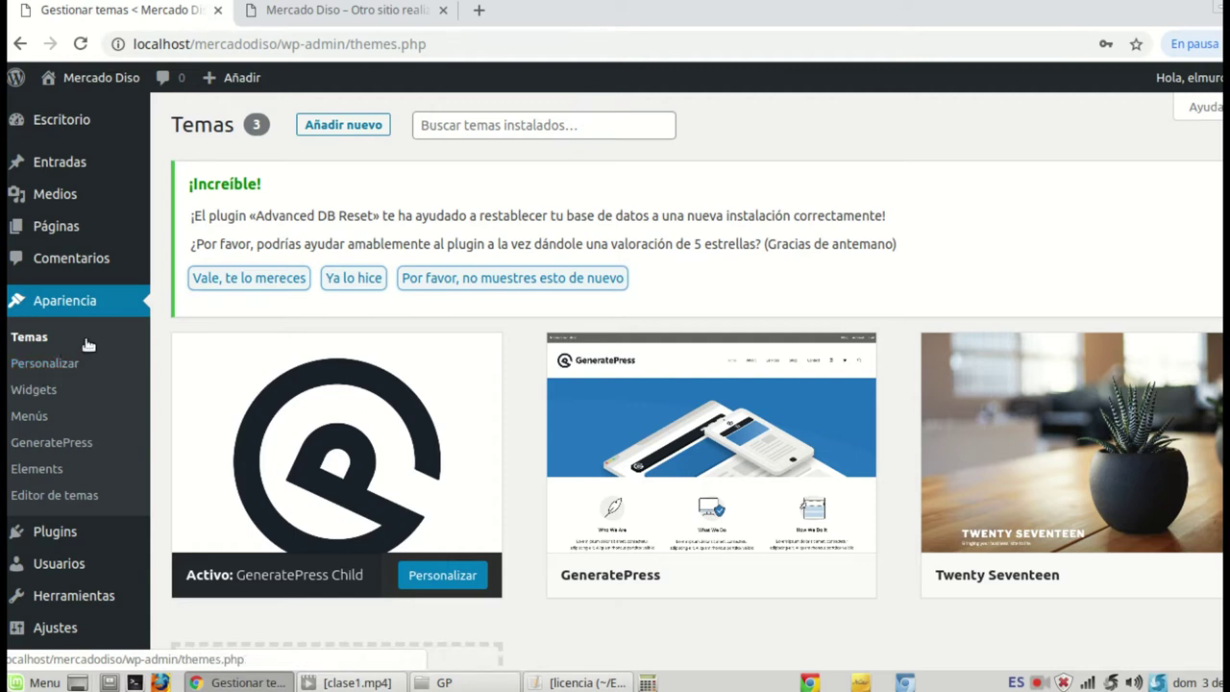
Step: Move the pages Página de ejemplo and Política de privacidad to the trash with a bulk action
mouse_move(59, 227)
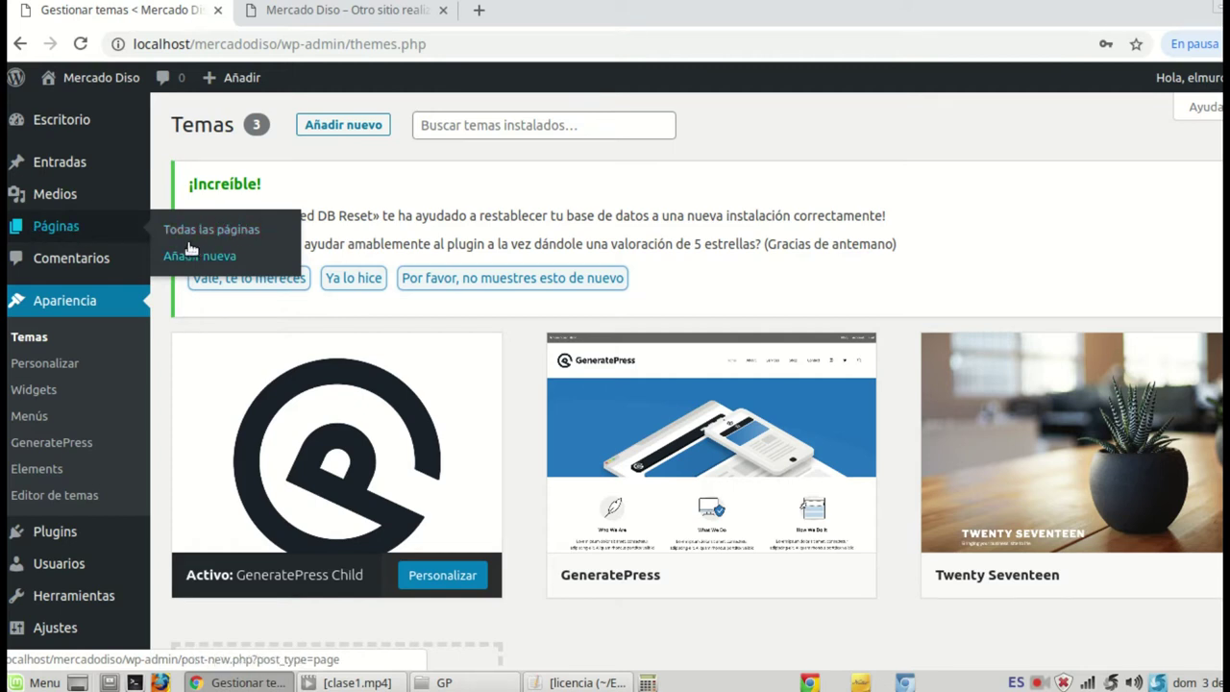
left_click(219, 229)
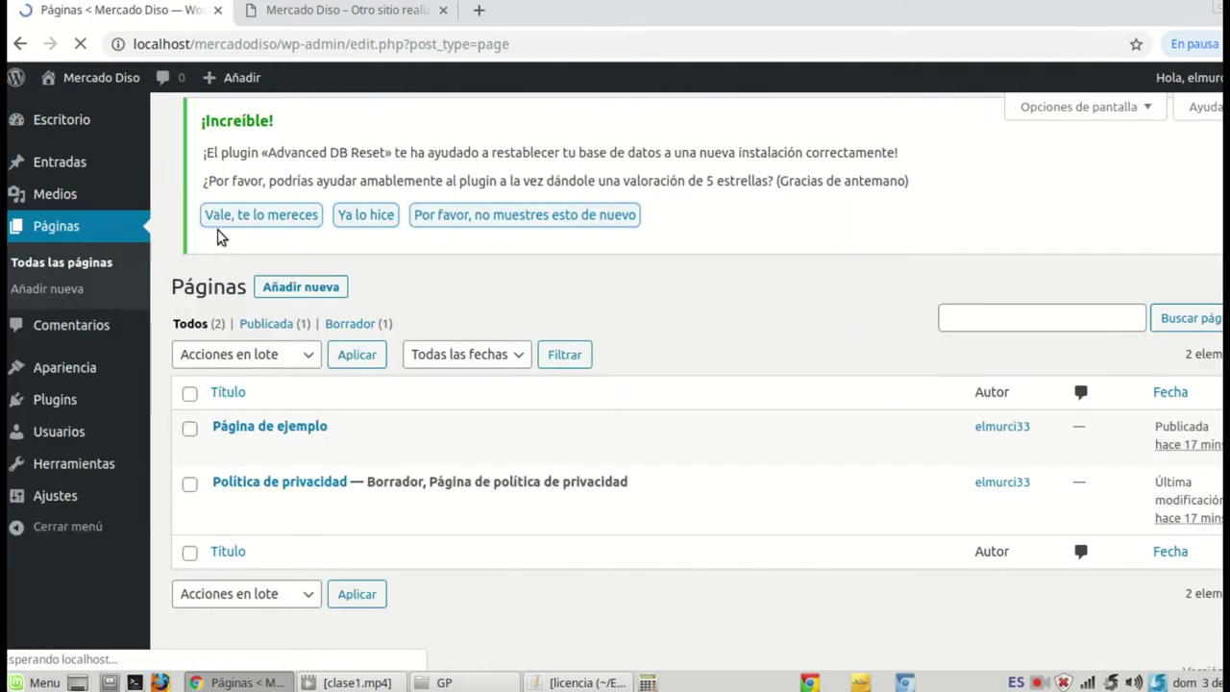
scroll(351, 466, "down", 1)
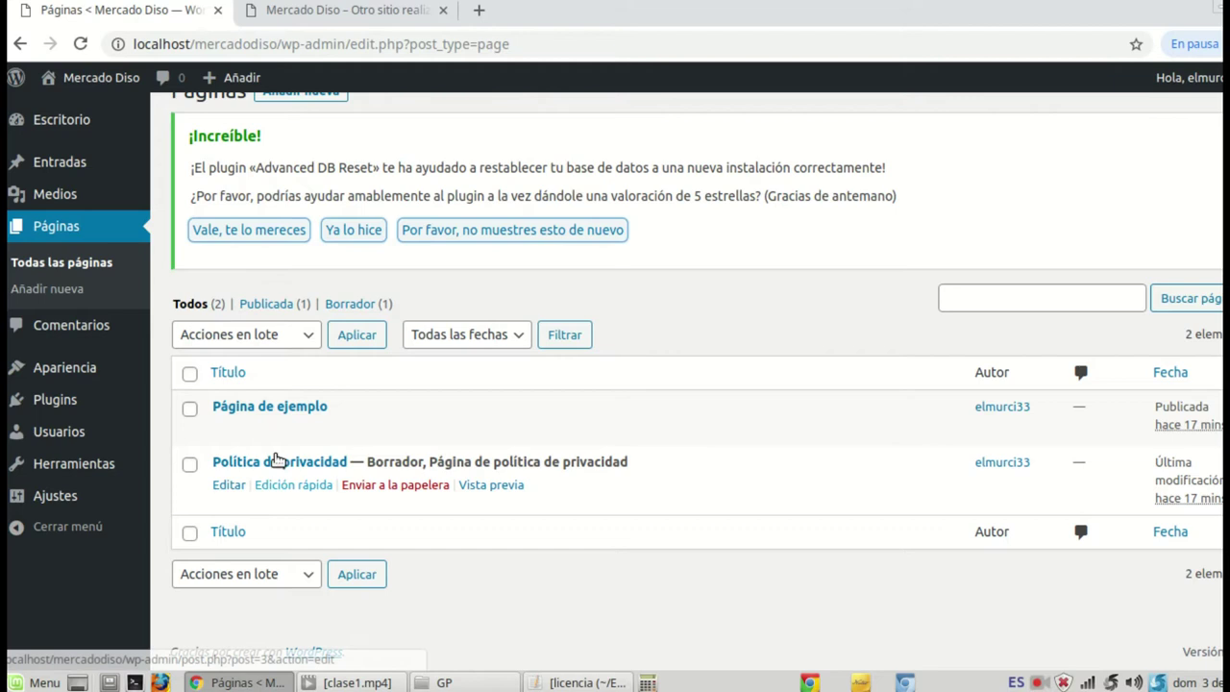
left_click(189, 408)
left_click(190, 464)
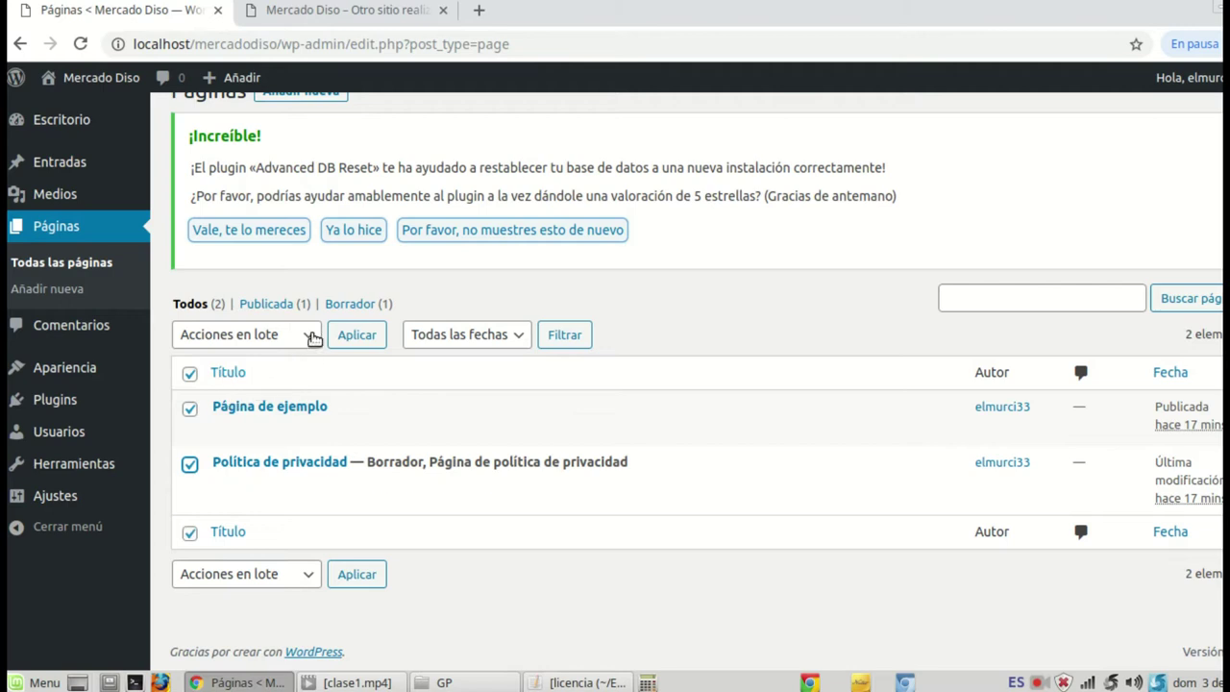
left_click(312, 337)
left_click(223, 392)
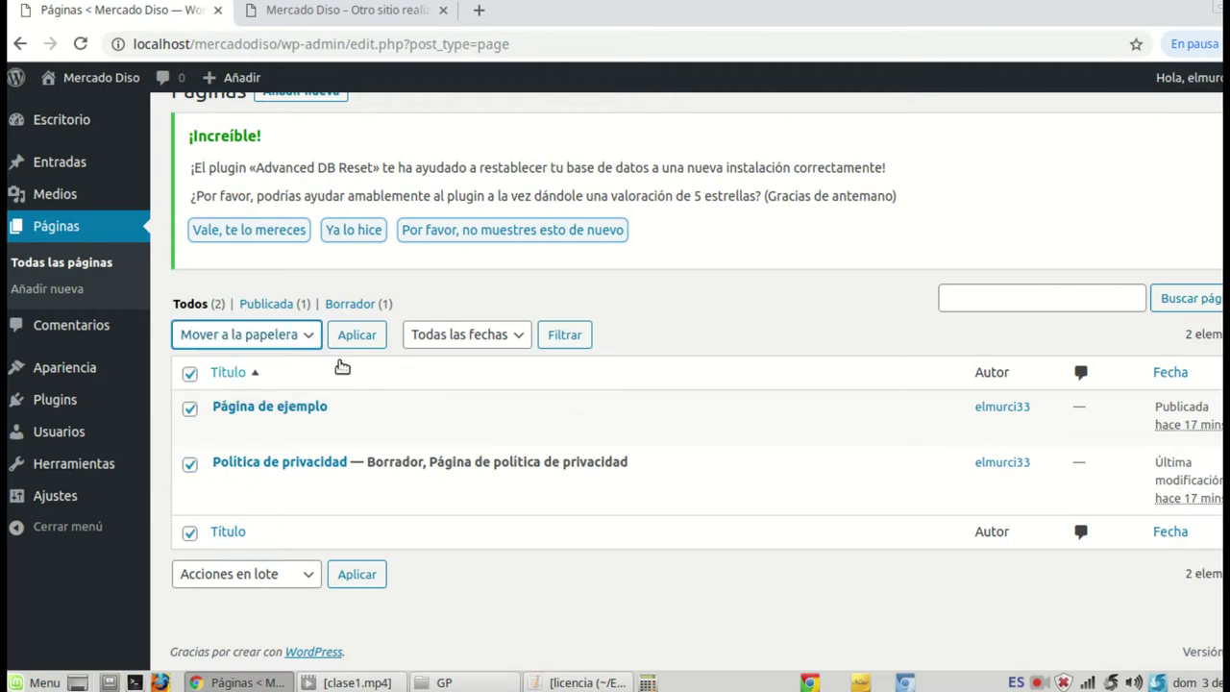
left_click(376, 346)
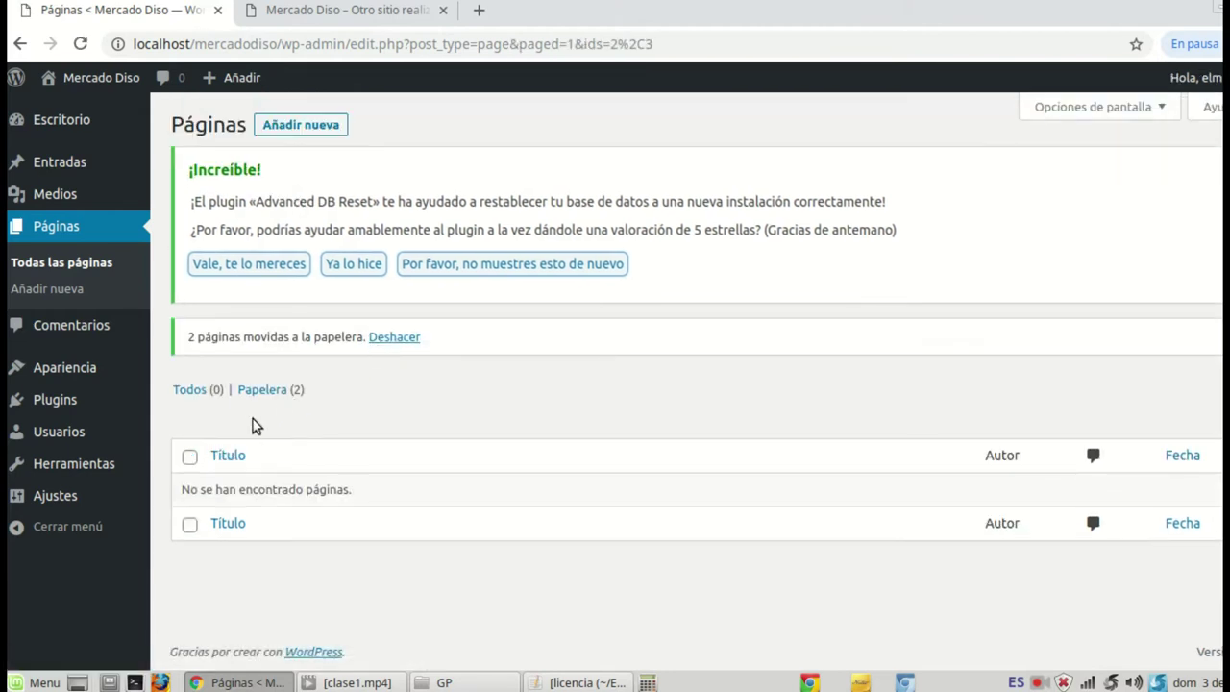
Step: Permanently delete all the pages in the trash with a bulk action
left_click(272, 396)
left_click(189, 409)
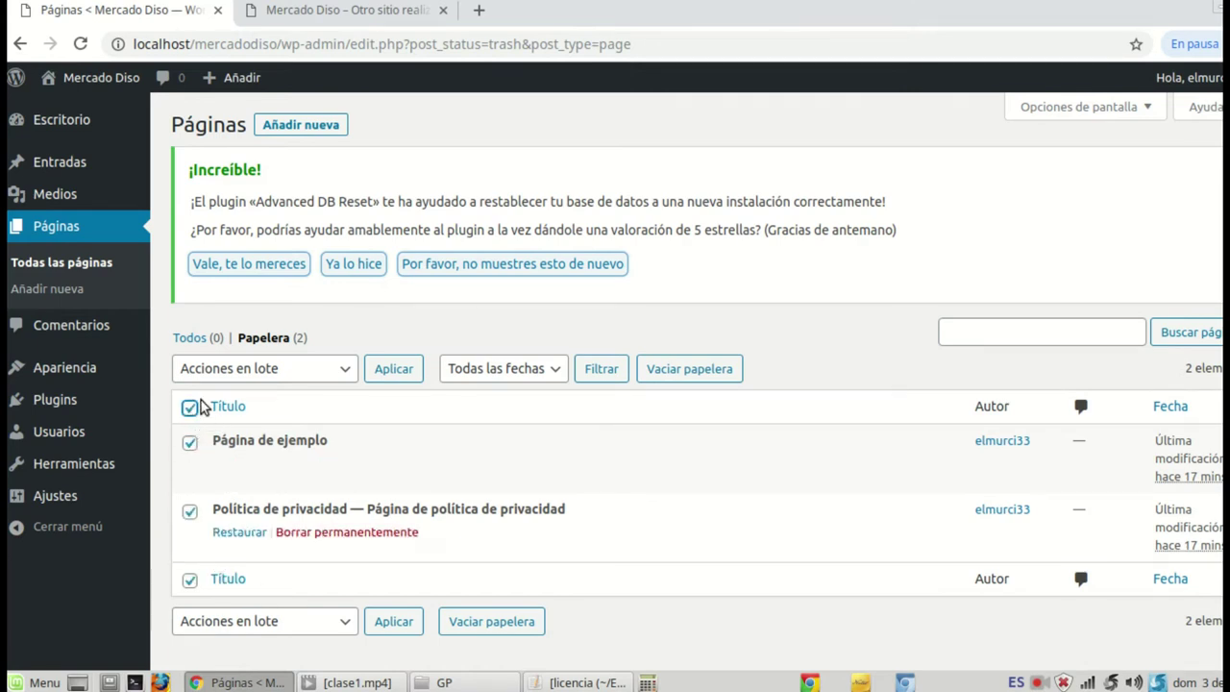
left_click(346, 369)
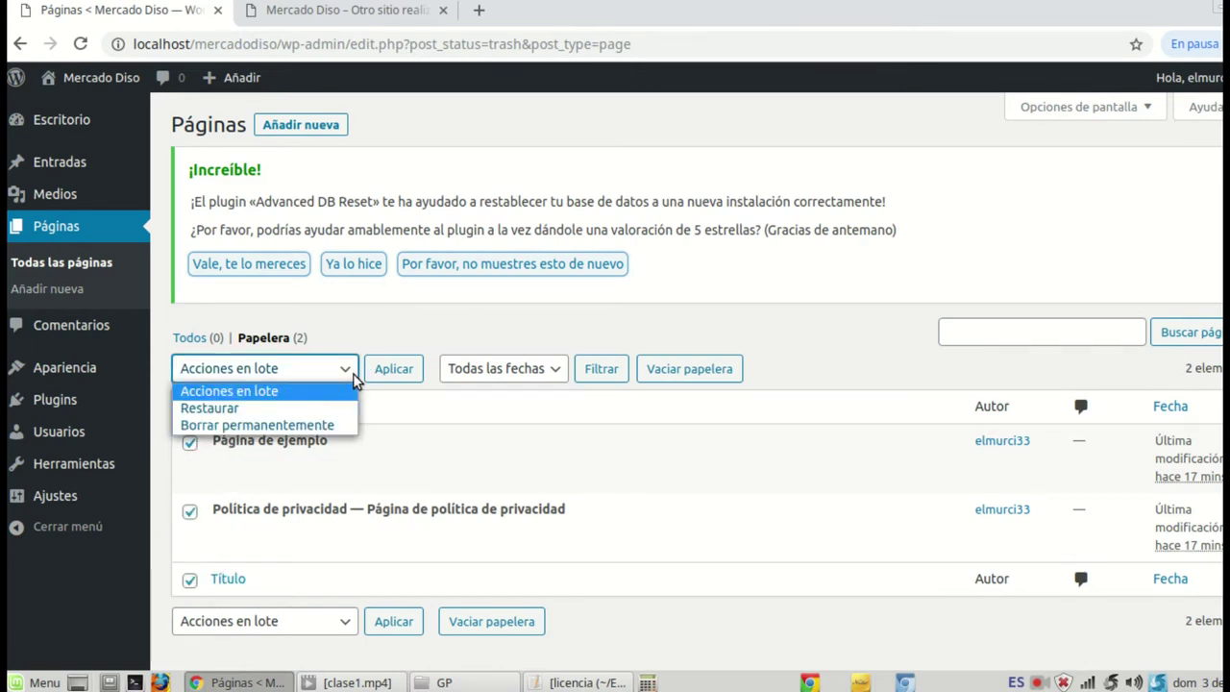
left_click(282, 425)
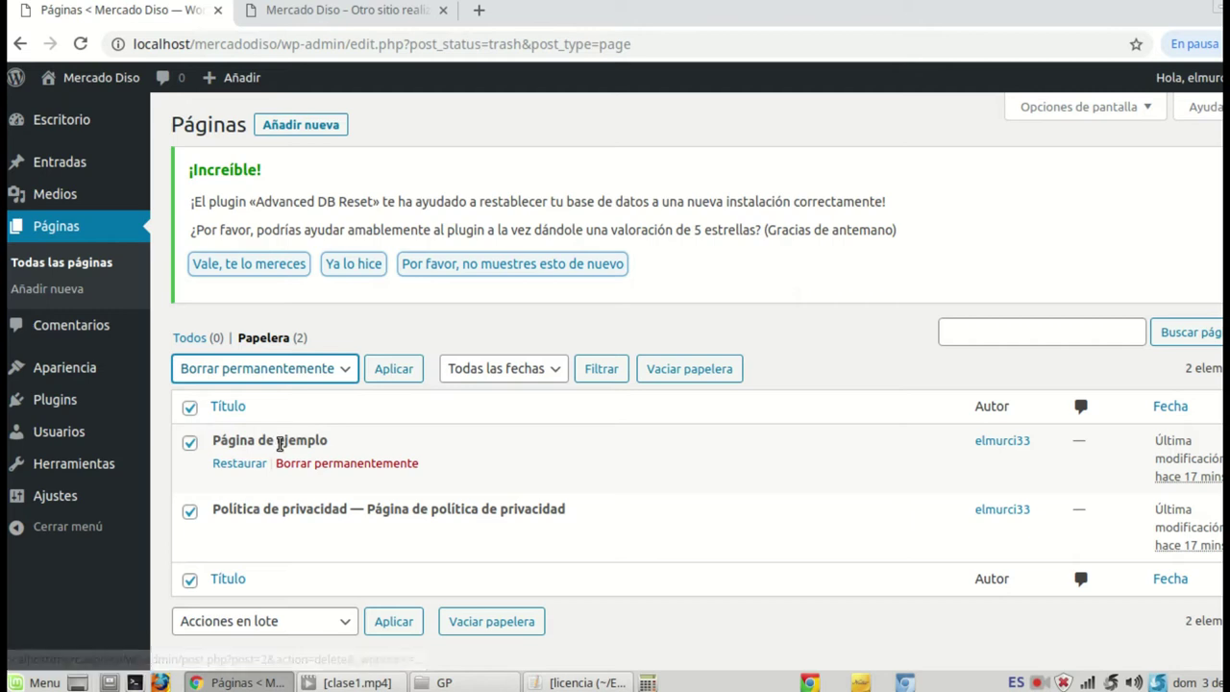
left_click(396, 373)
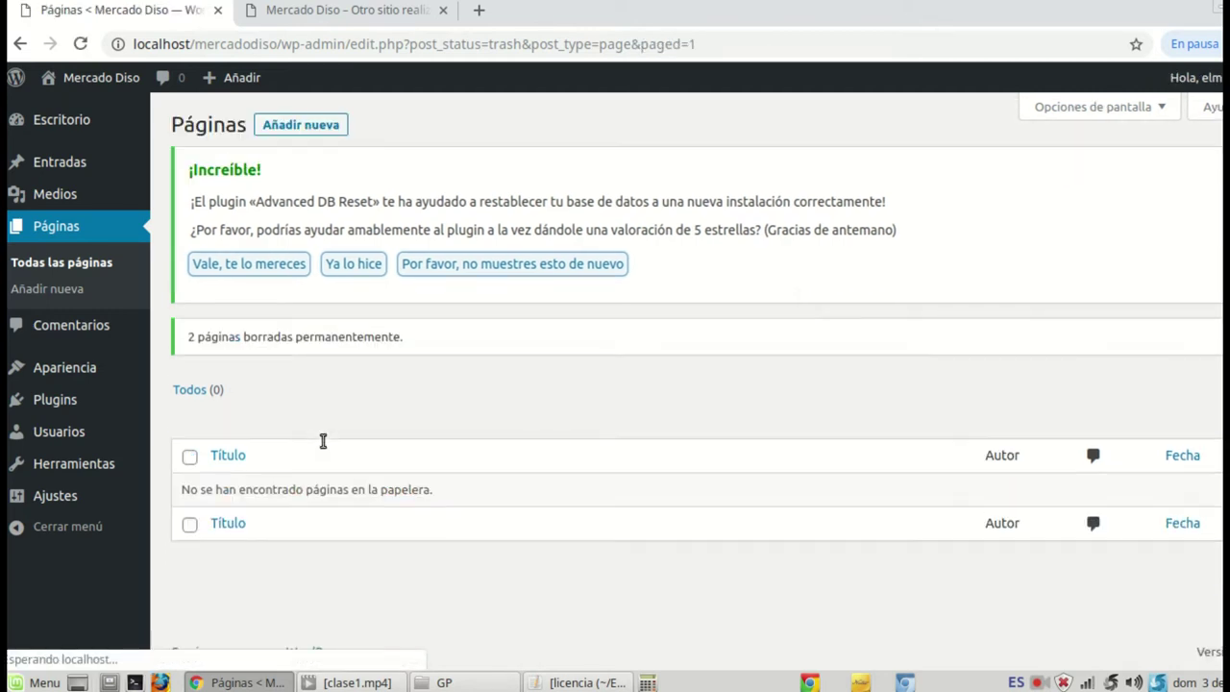
Step: Create and publish a new page titled "Inicio", and return to the page list
left_click(301, 126)
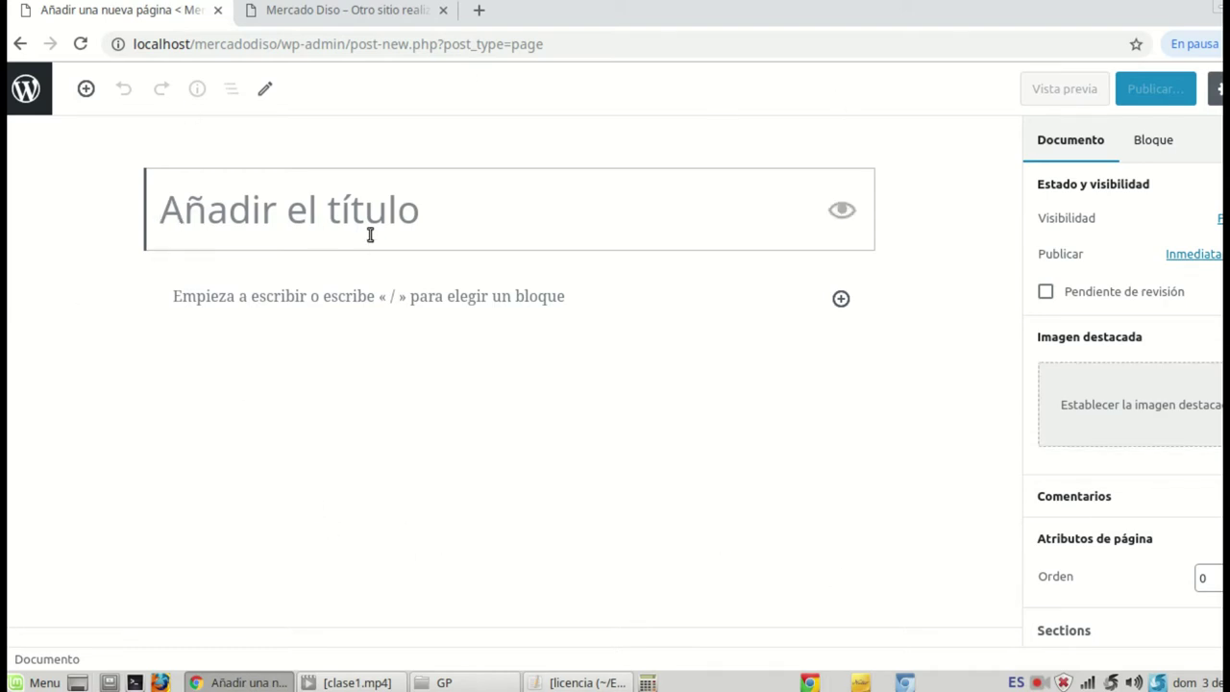
type("Inicio")
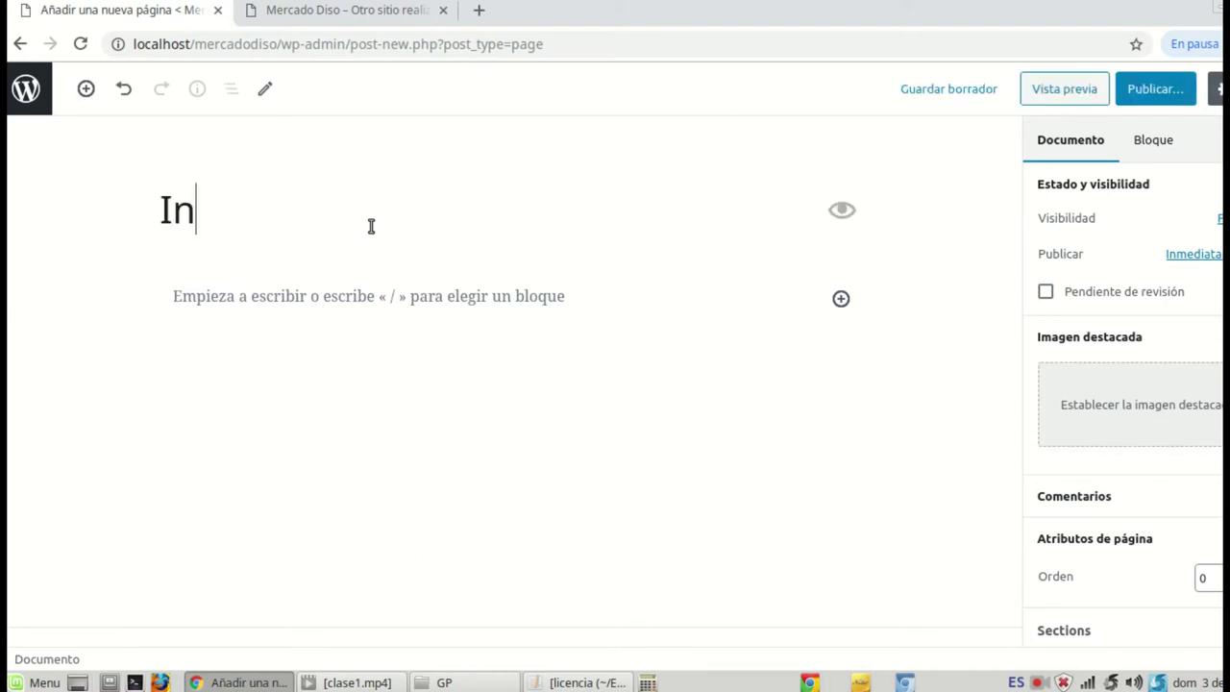
left_click(1164, 97)
left_click(1165, 97)
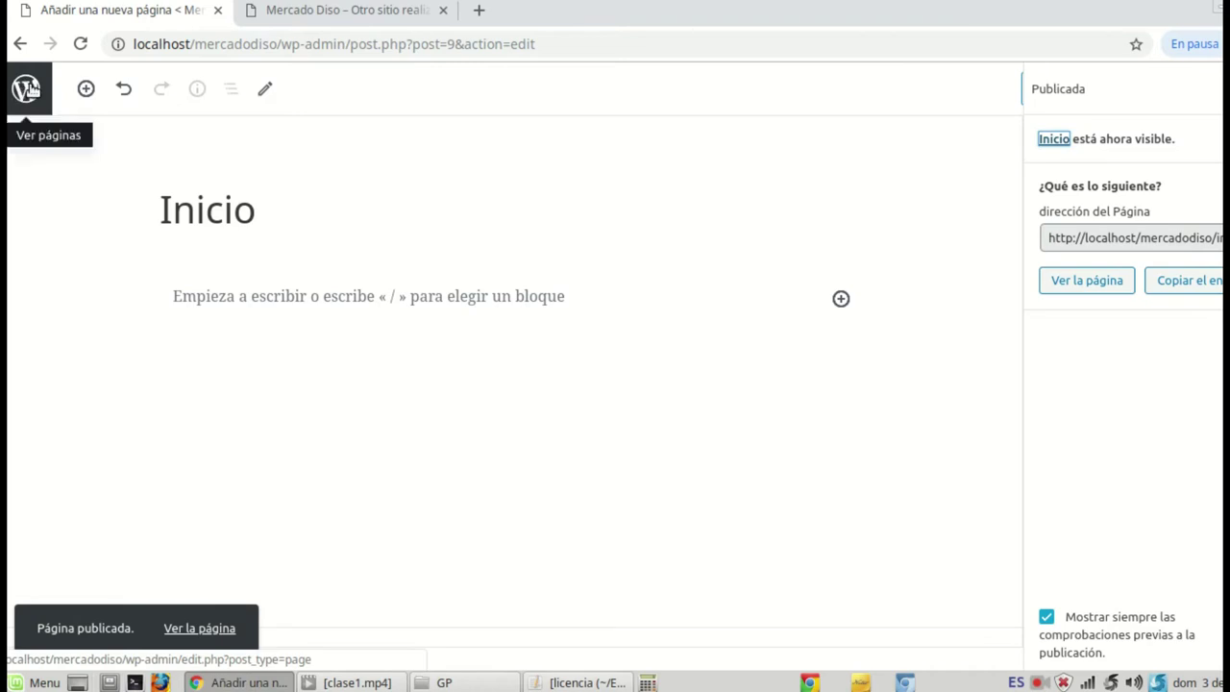
left_click(25, 88)
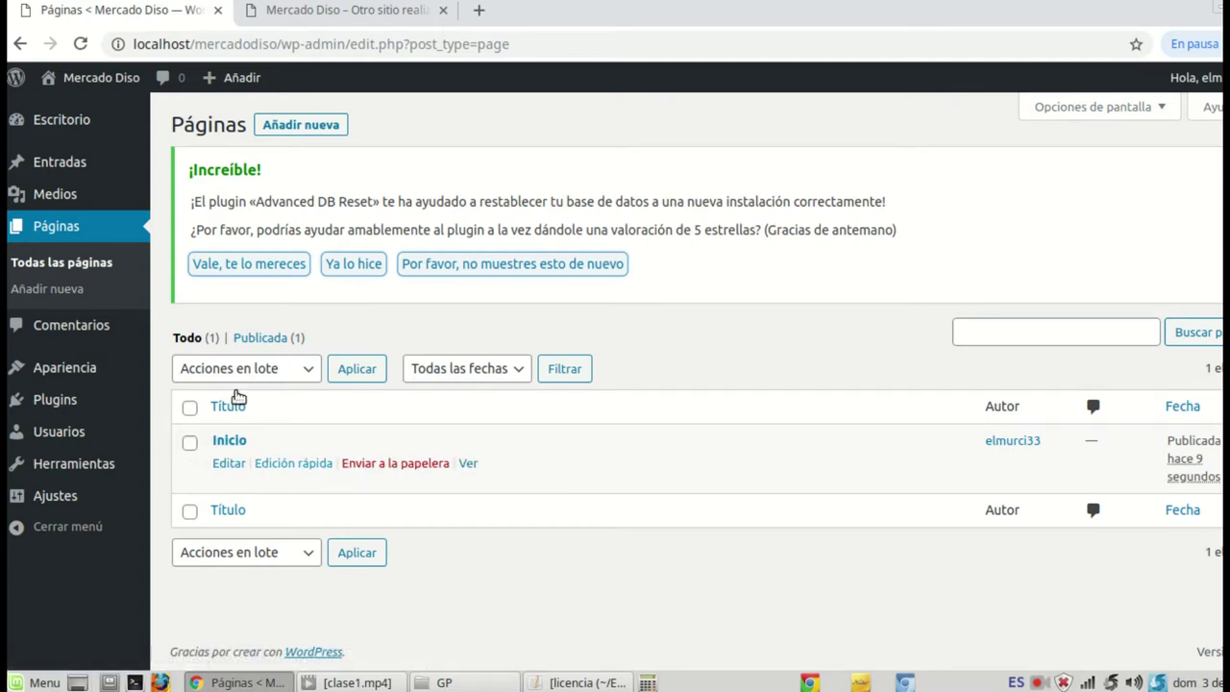
Step: Add a page titled "Blog", publish it and go back to the page list
left_click(318, 128)
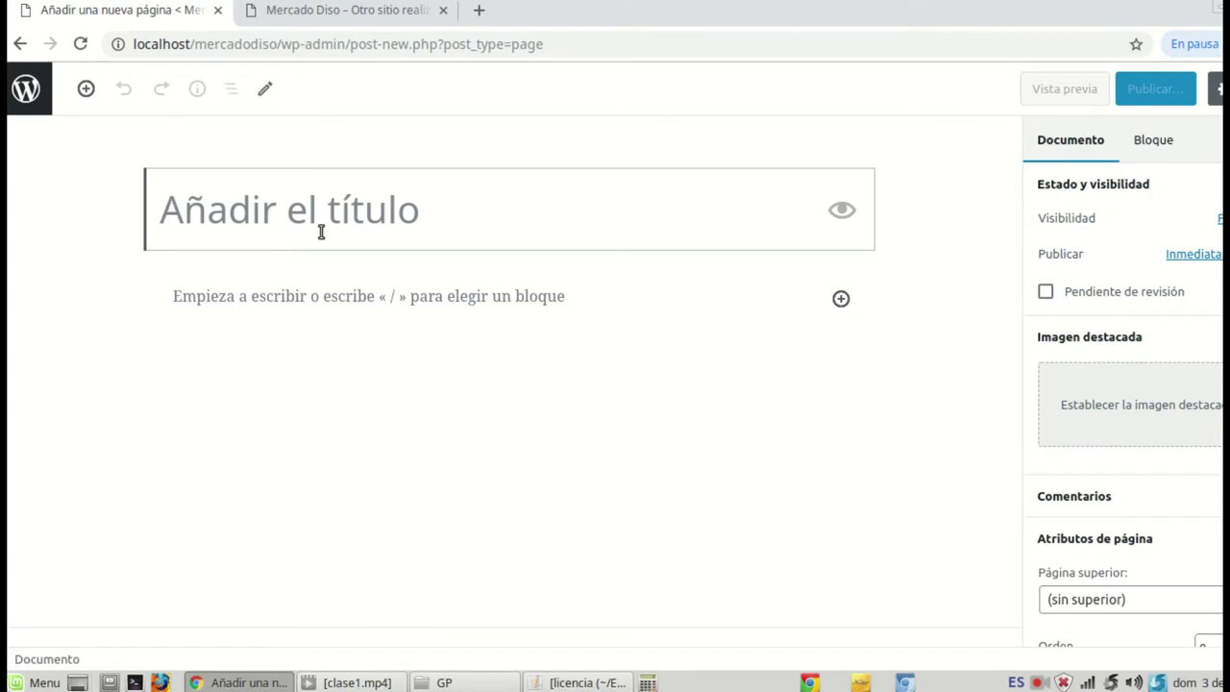
type("Blog")
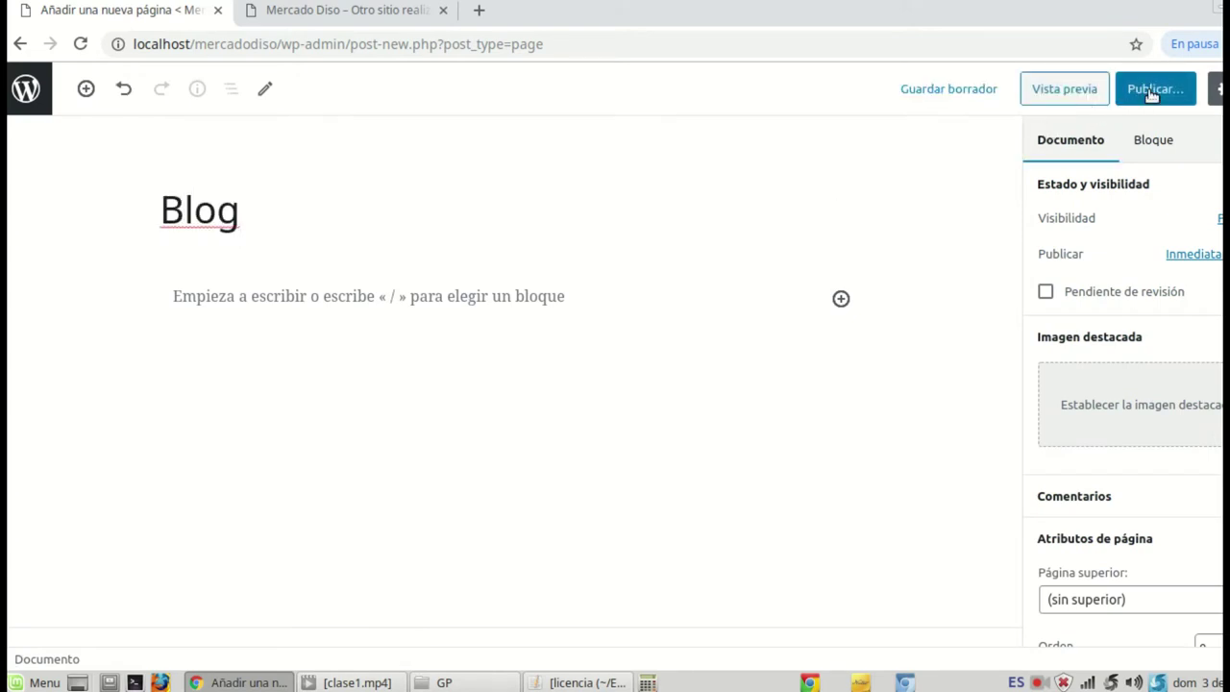
left_click(1153, 91)
left_click(1154, 94)
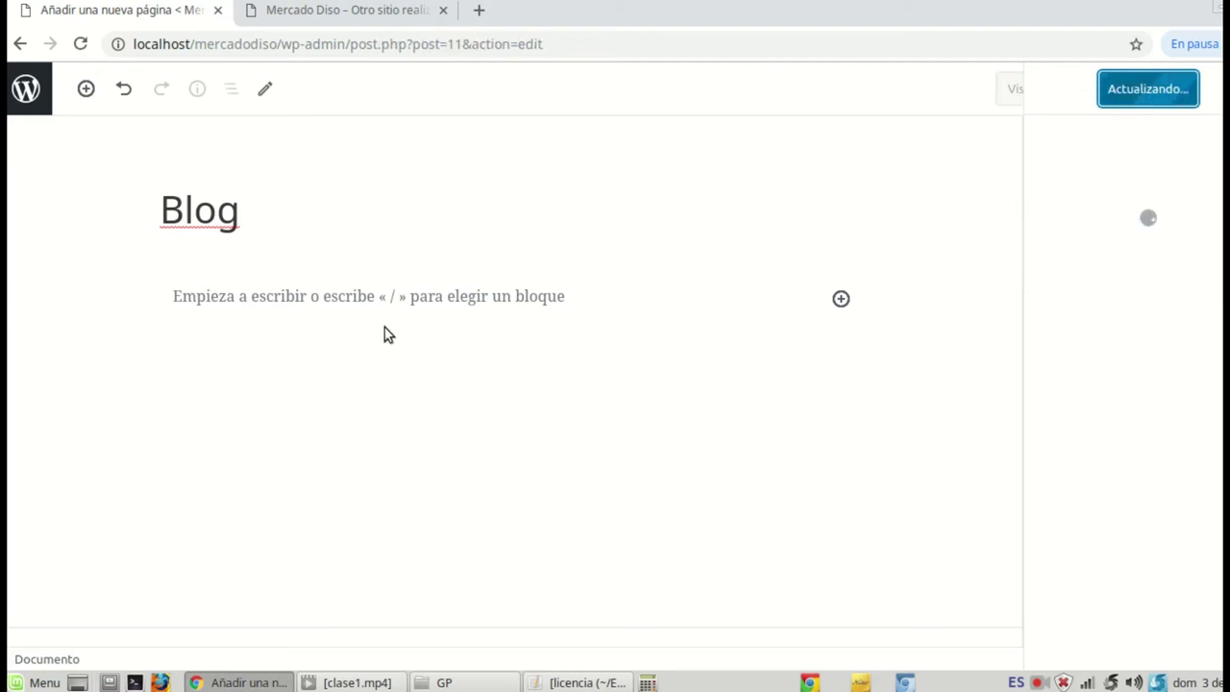
left_click(31, 91)
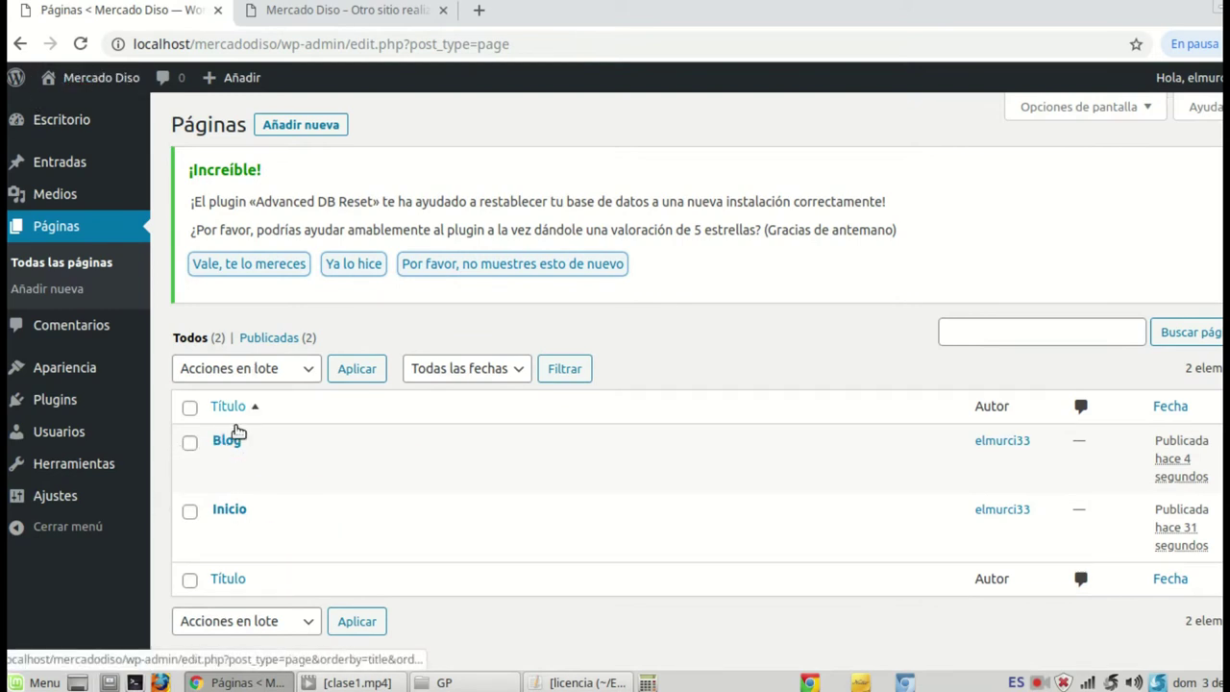
Step: Create a page titled "Contacto", publish it and check the new pages in the page list
left_click(297, 126)
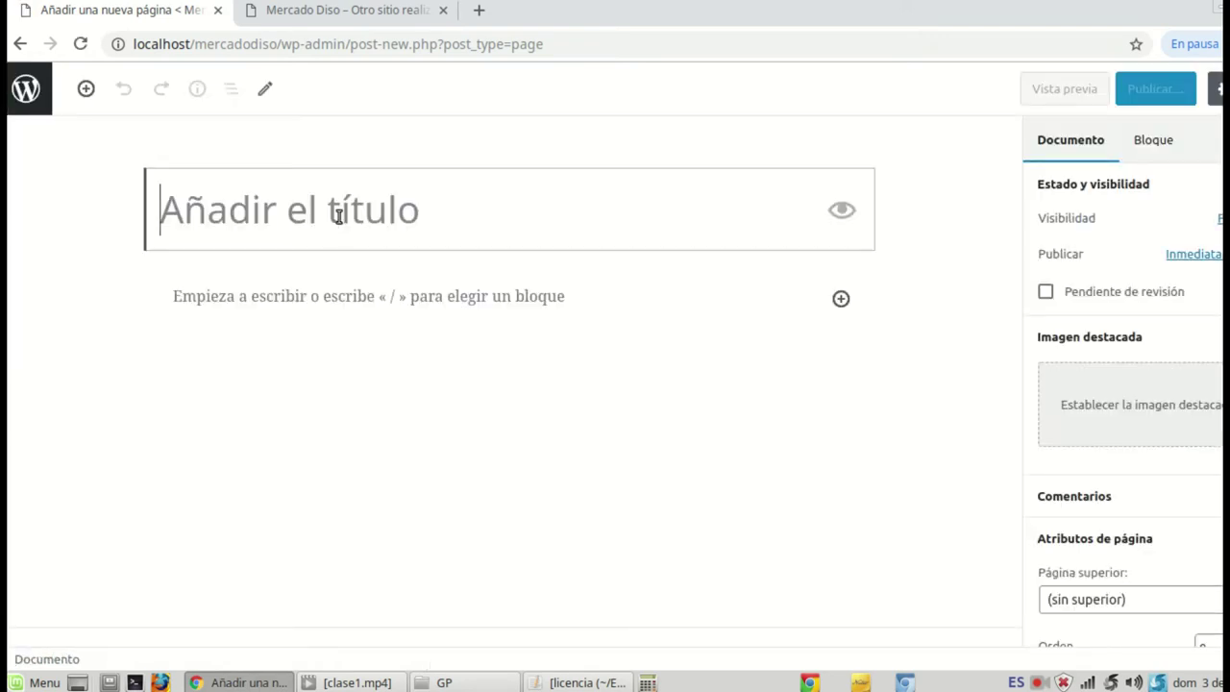
type("Contacto")
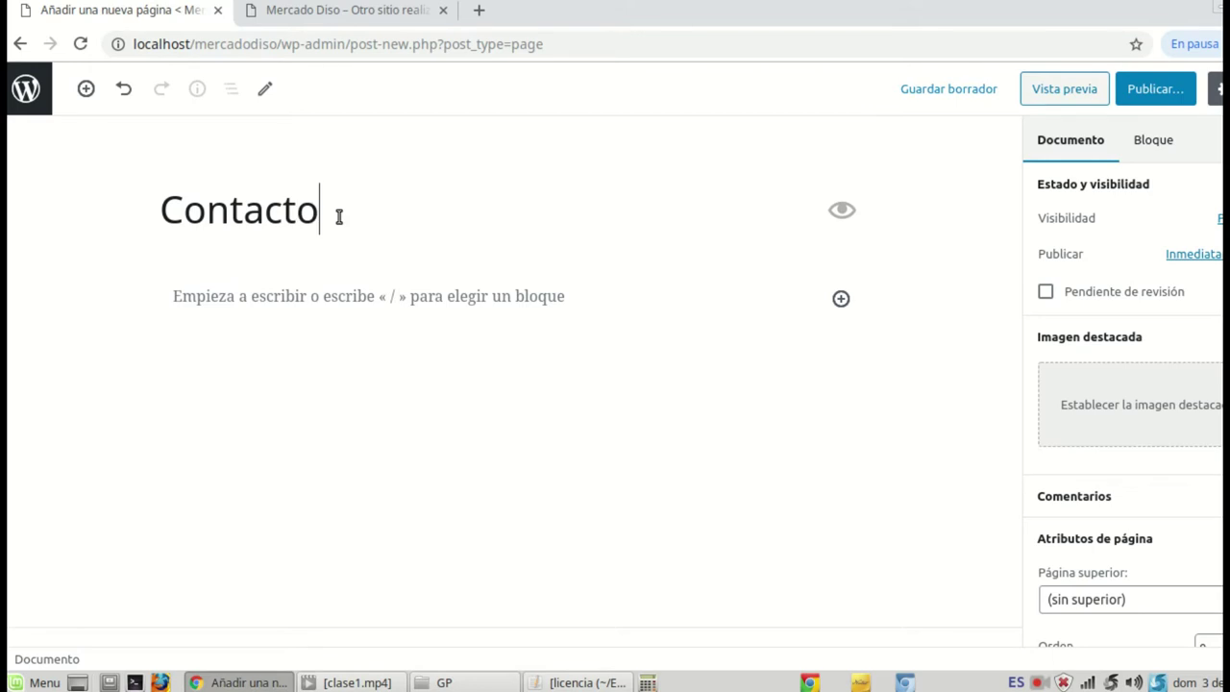
left_click(1158, 88)
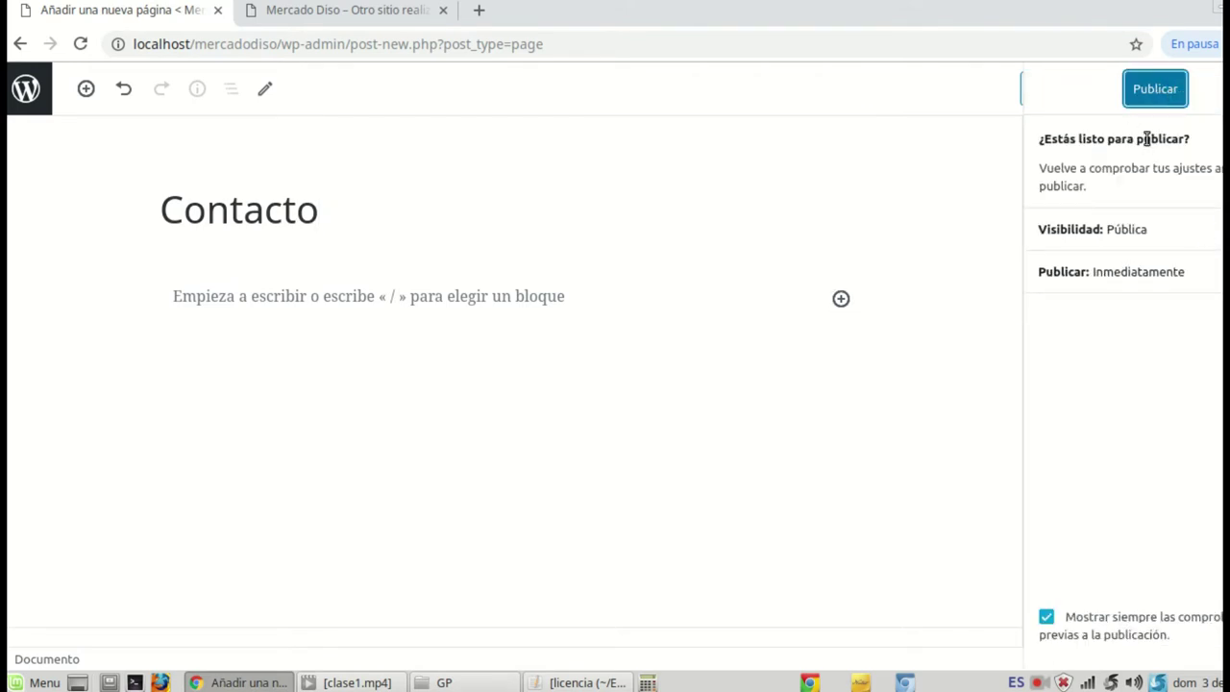
left_click(1154, 93)
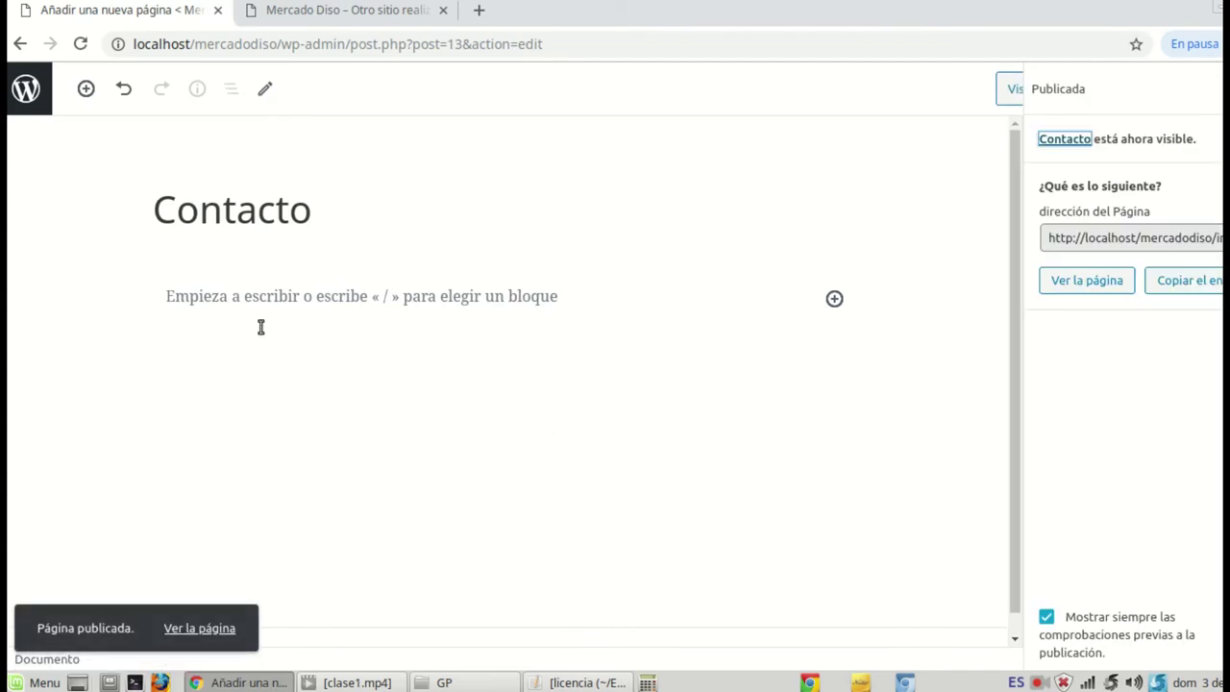
left_click(39, 87)
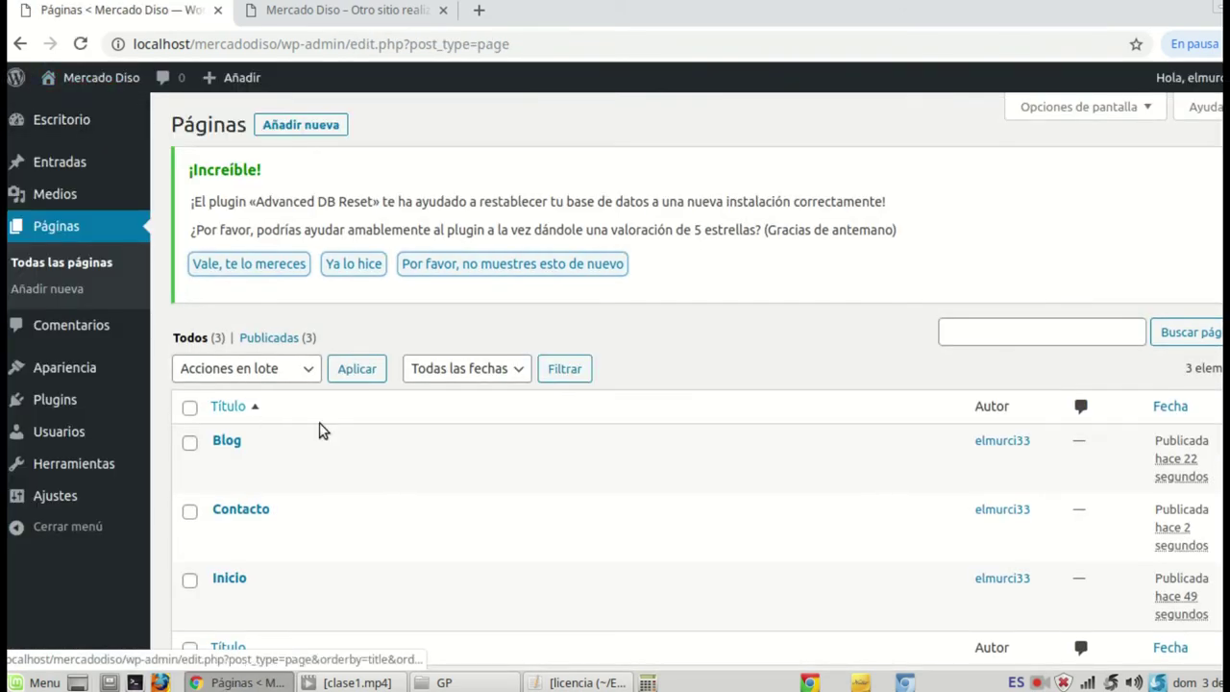
scroll(289, 500, "down", 2)
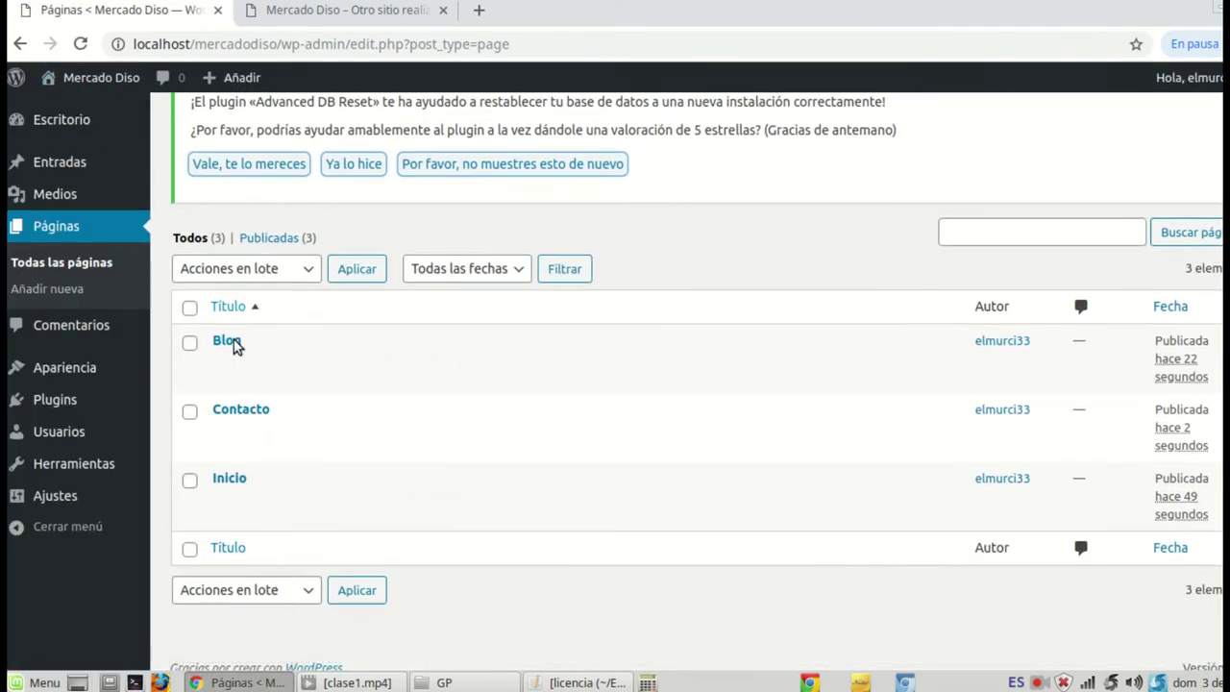
Step: Compare the public site's front page and navigation menu with the Inicio page in the page list
left_click(348, 12)
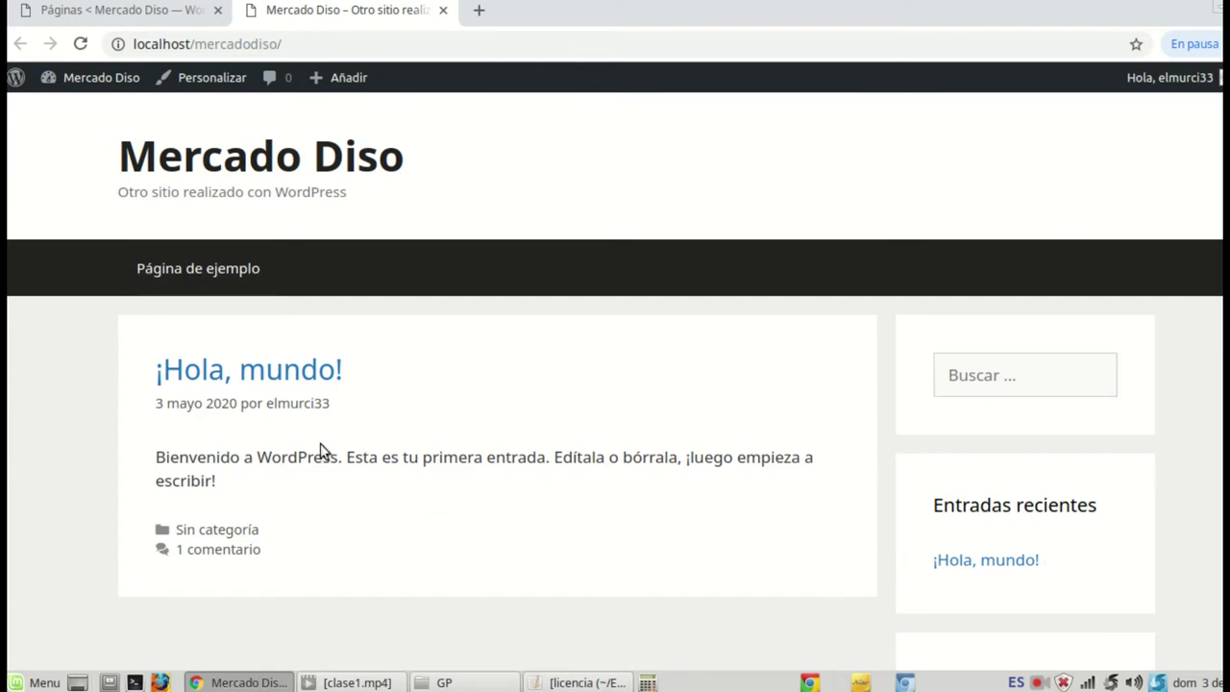
left_click(132, 10)
mouse_move(220, 492)
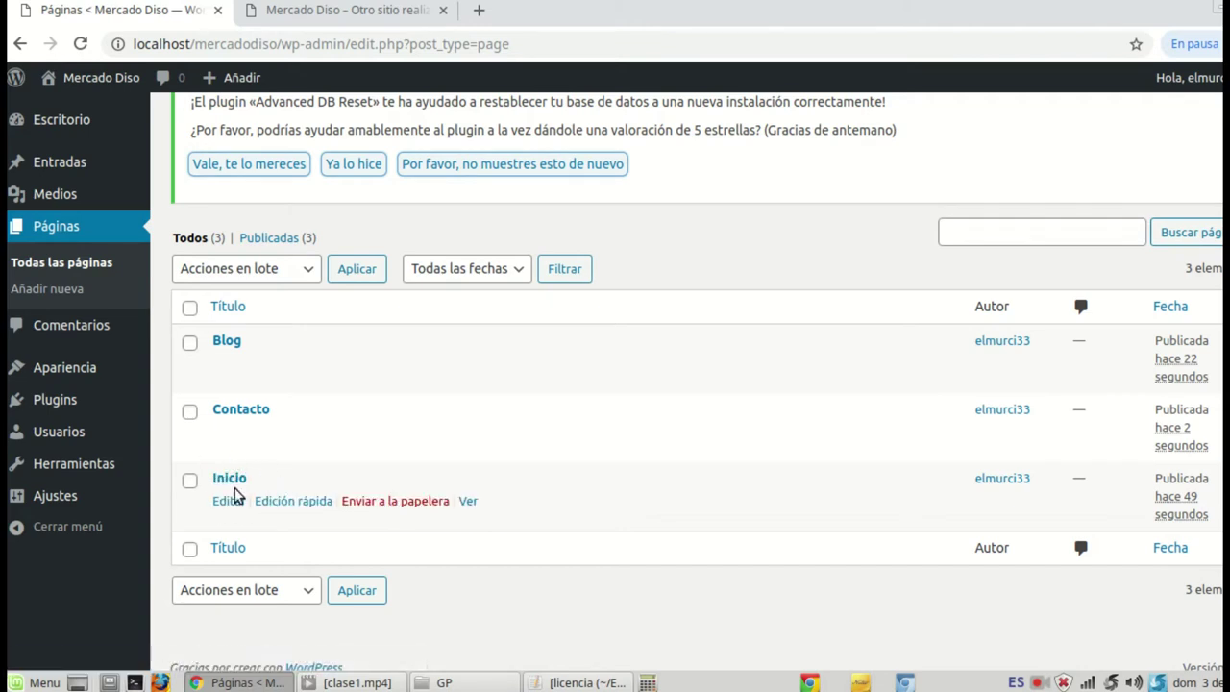
left_click(351, 11)
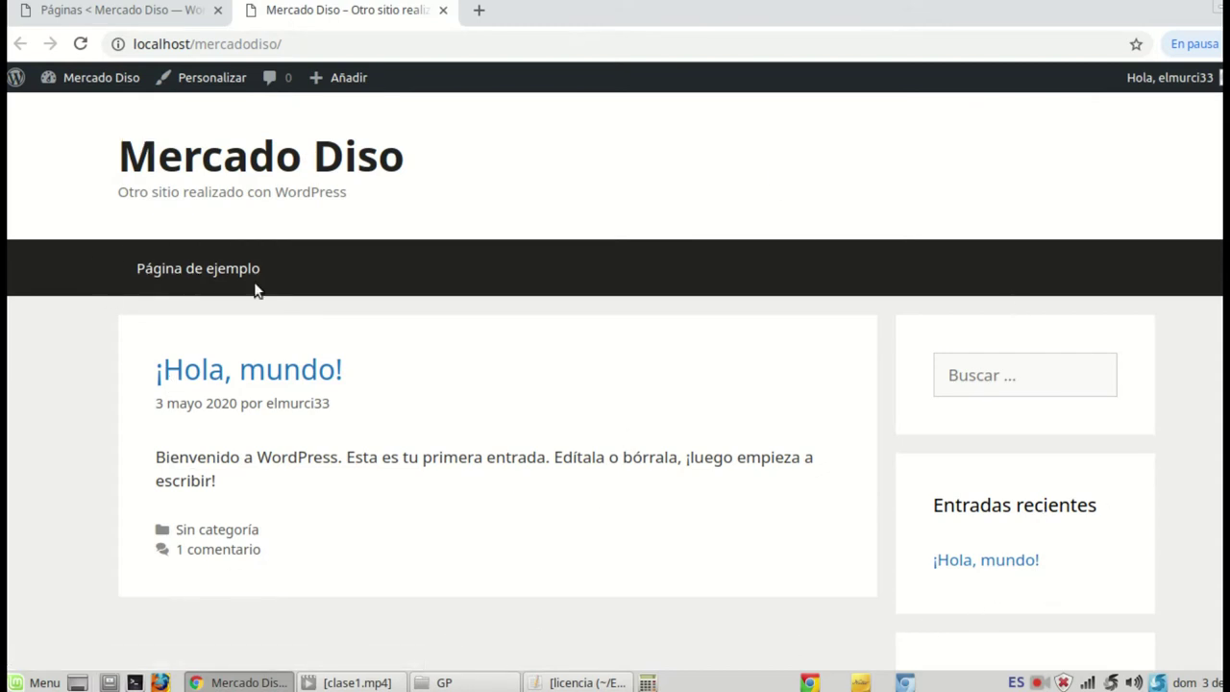
left_click(135, 14)
mouse_move(308, 503)
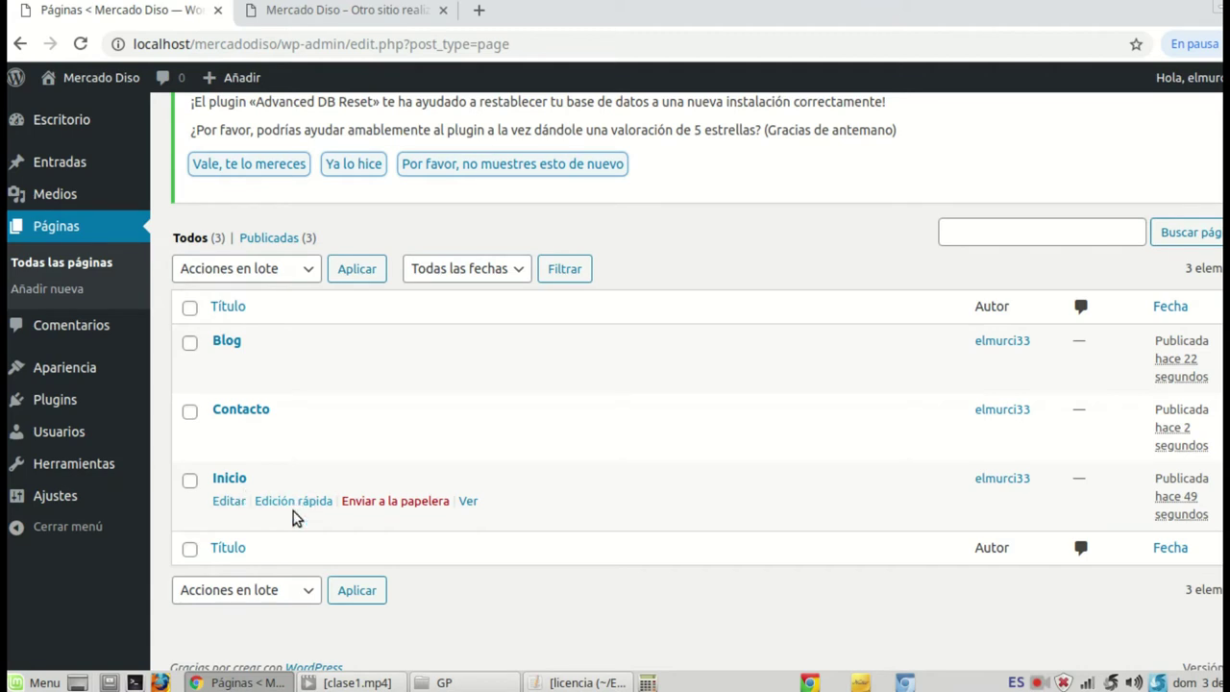
Step: In the Reading settings, make the homepage show a static page and choose Inicio as the front page
mouse_move(61, 361)
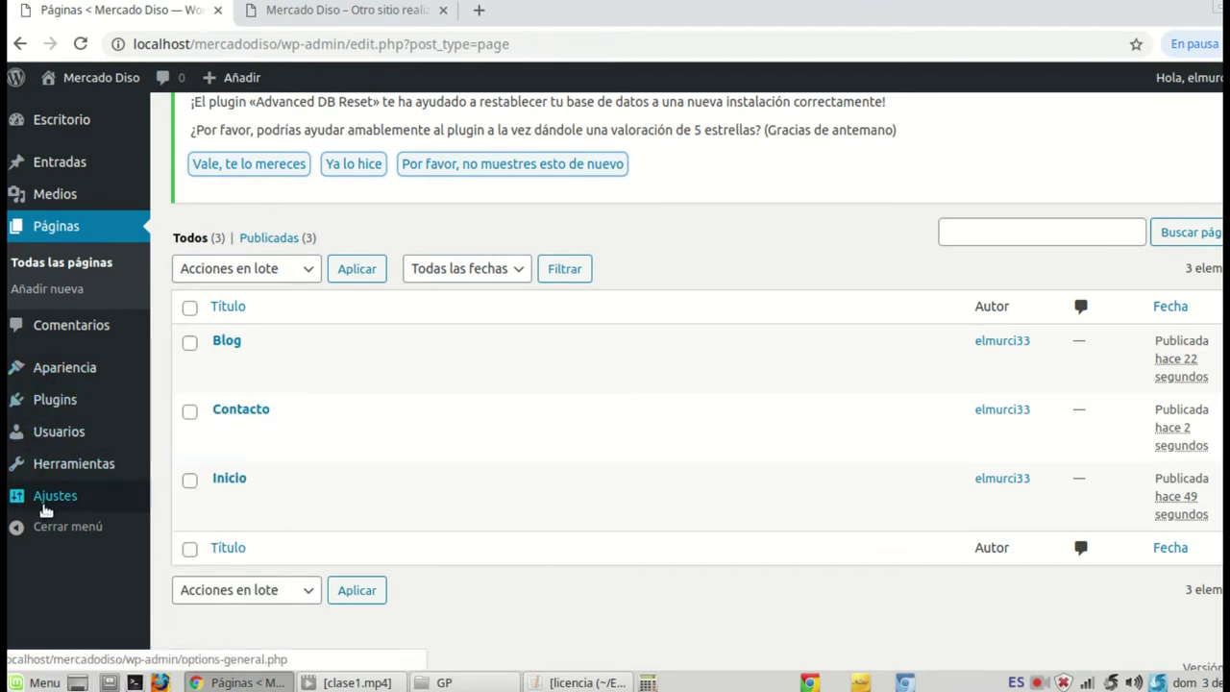
mouse_move(48, 505)
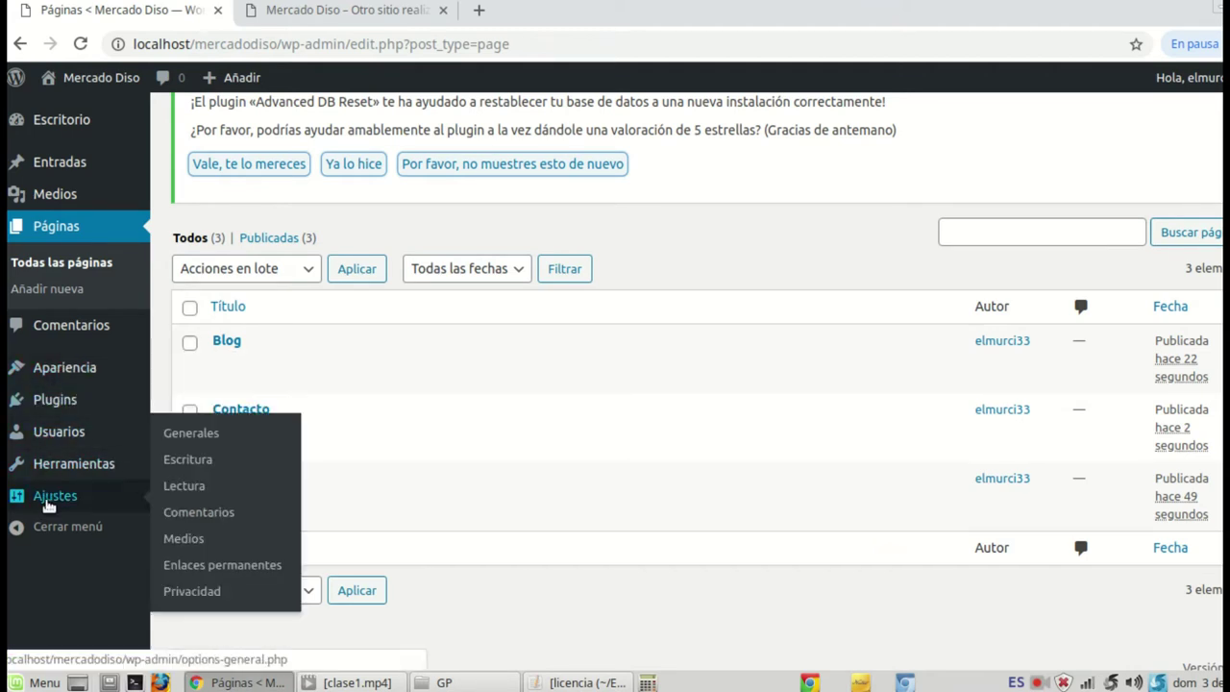
left_click(188, 487)
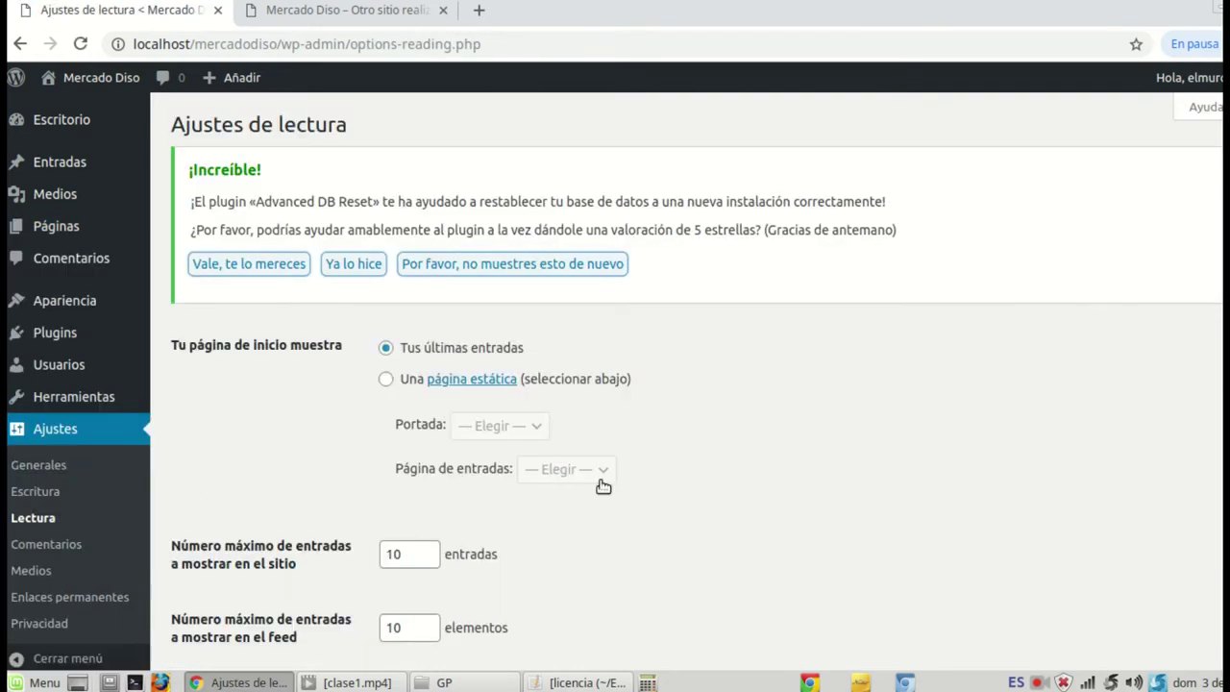
scroll(768, 432, "down", 1)
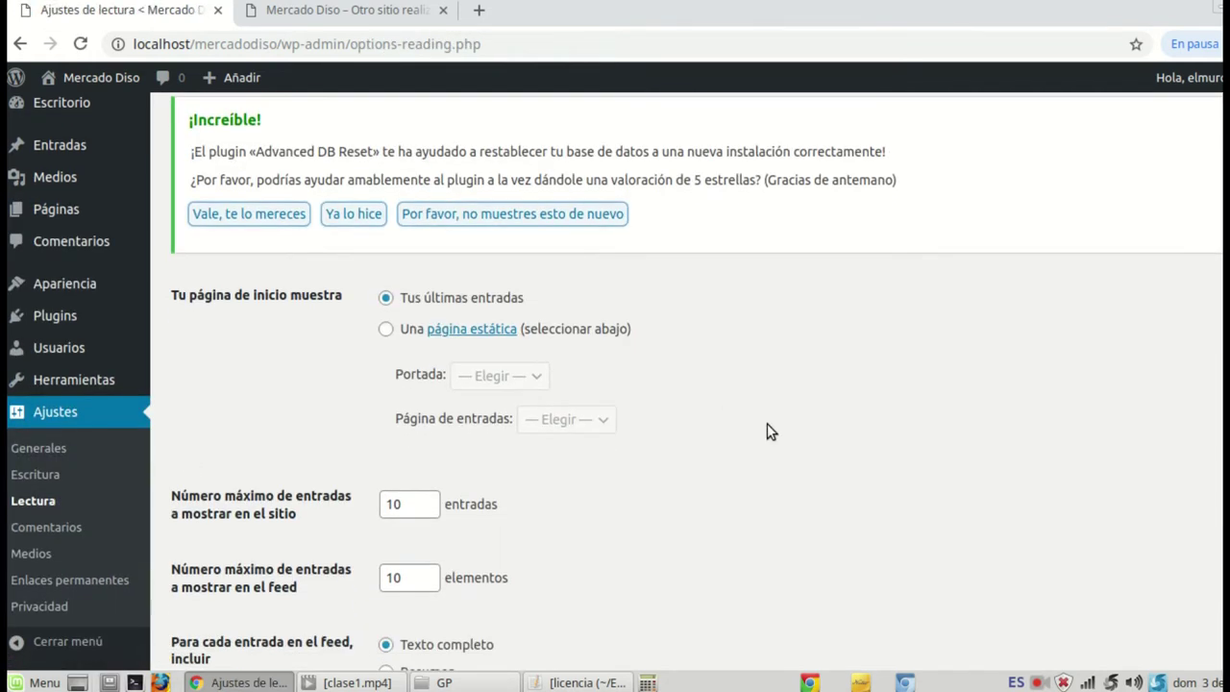
left_click(387, 329)
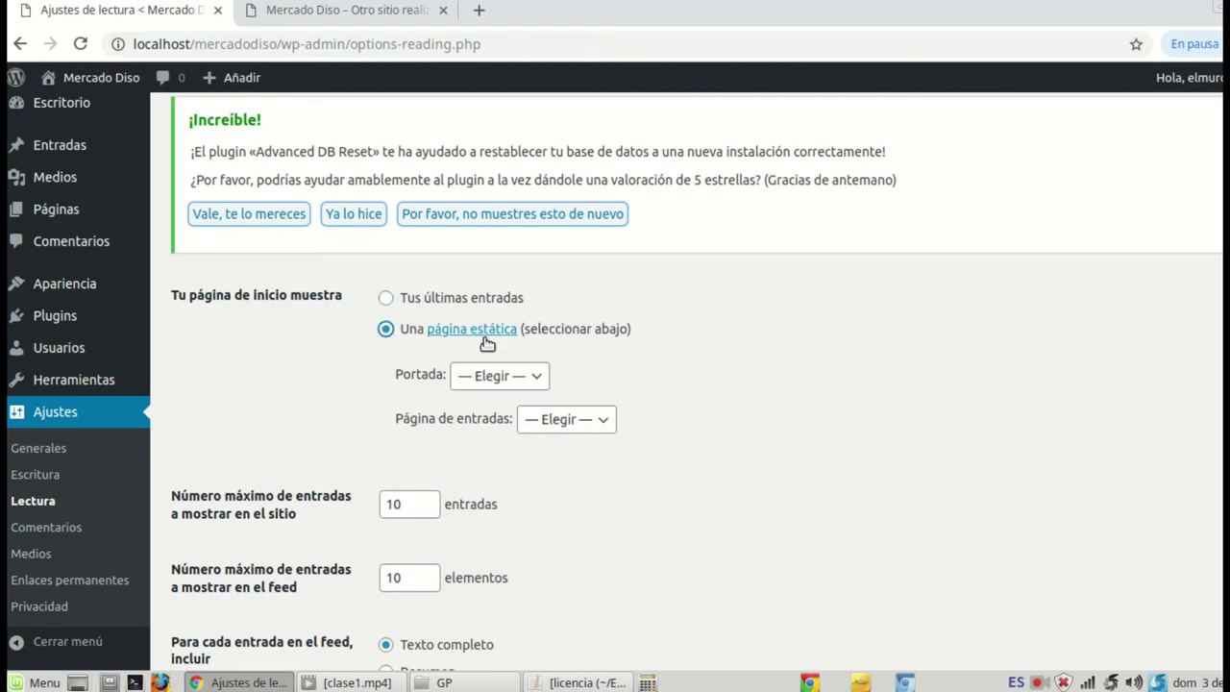
left_click(536, 378)
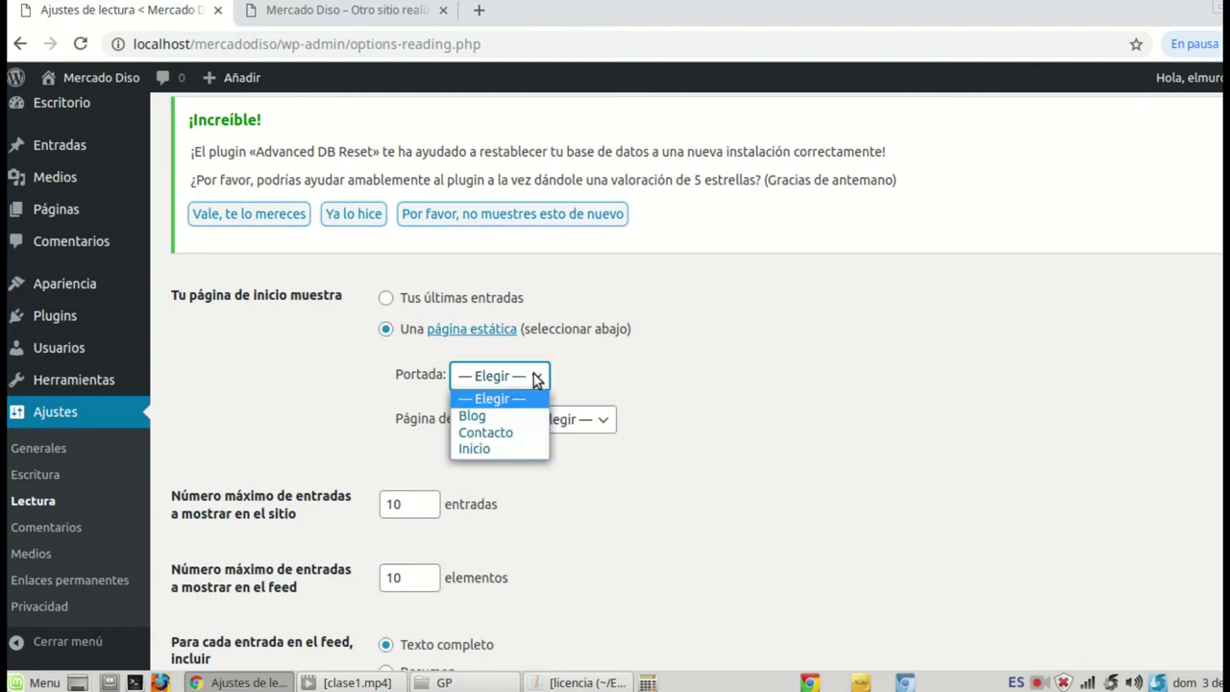
left_click(478, 450)
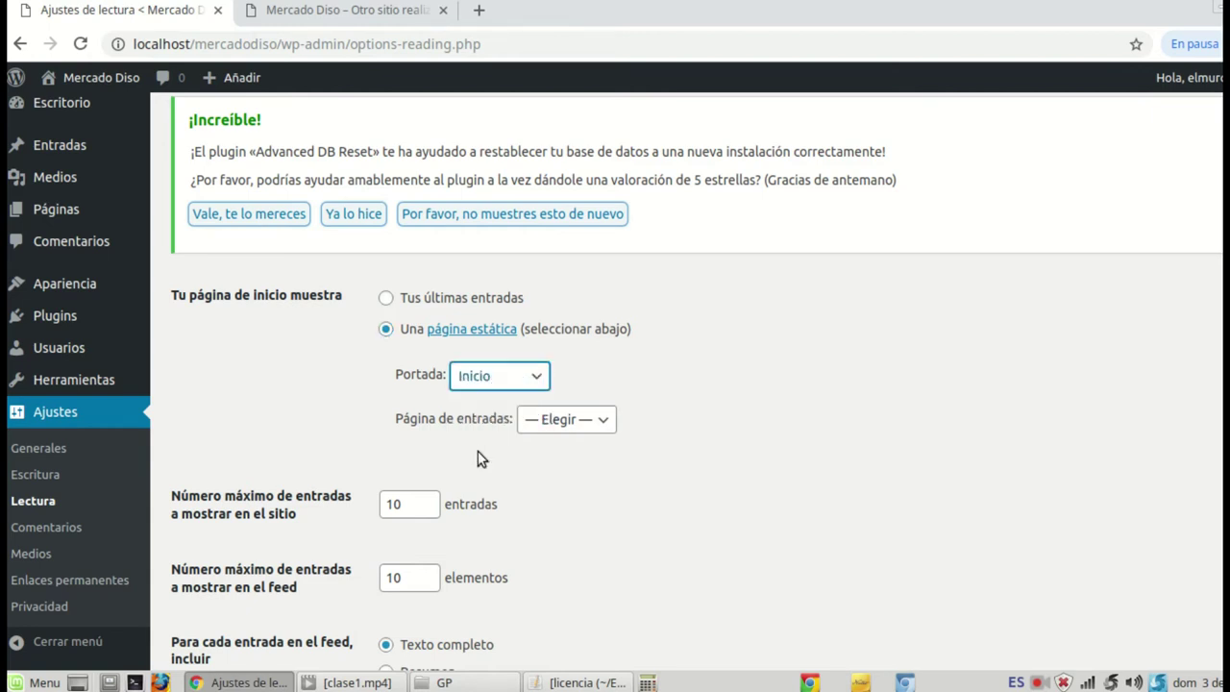
Step: Assign Blog as the posts page and save the Reading settings
left_click(598, 421)
left_click(529, 456)
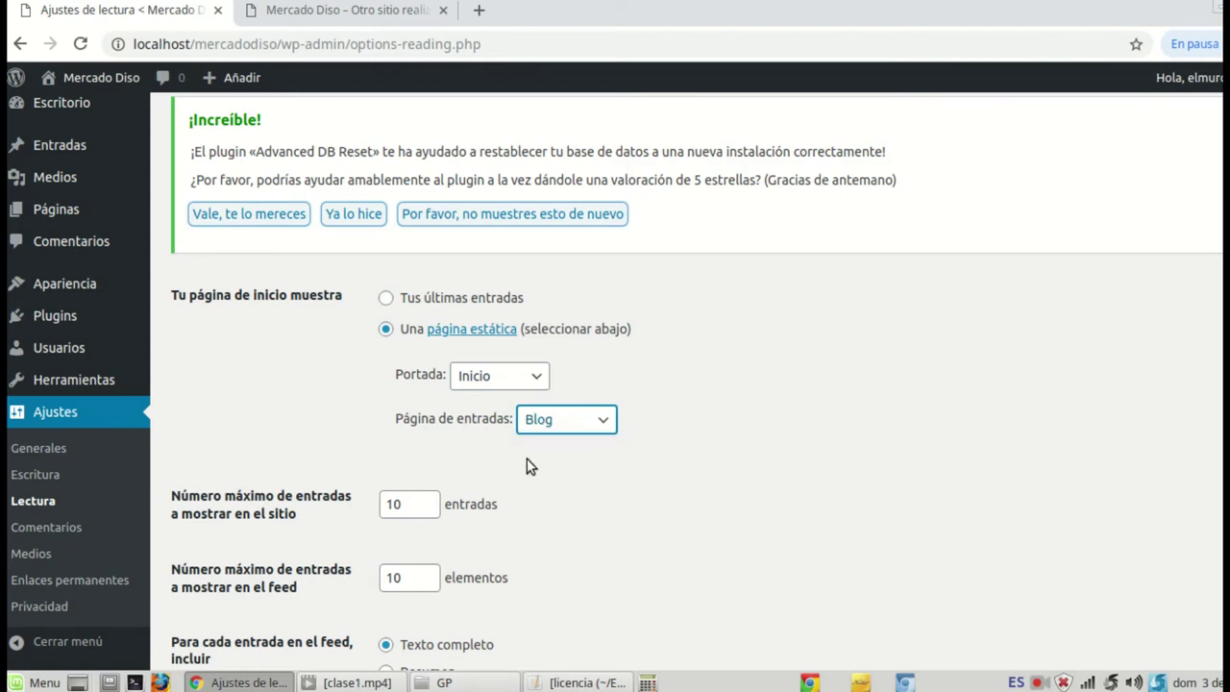
scroll(721, 454, "down", 5)
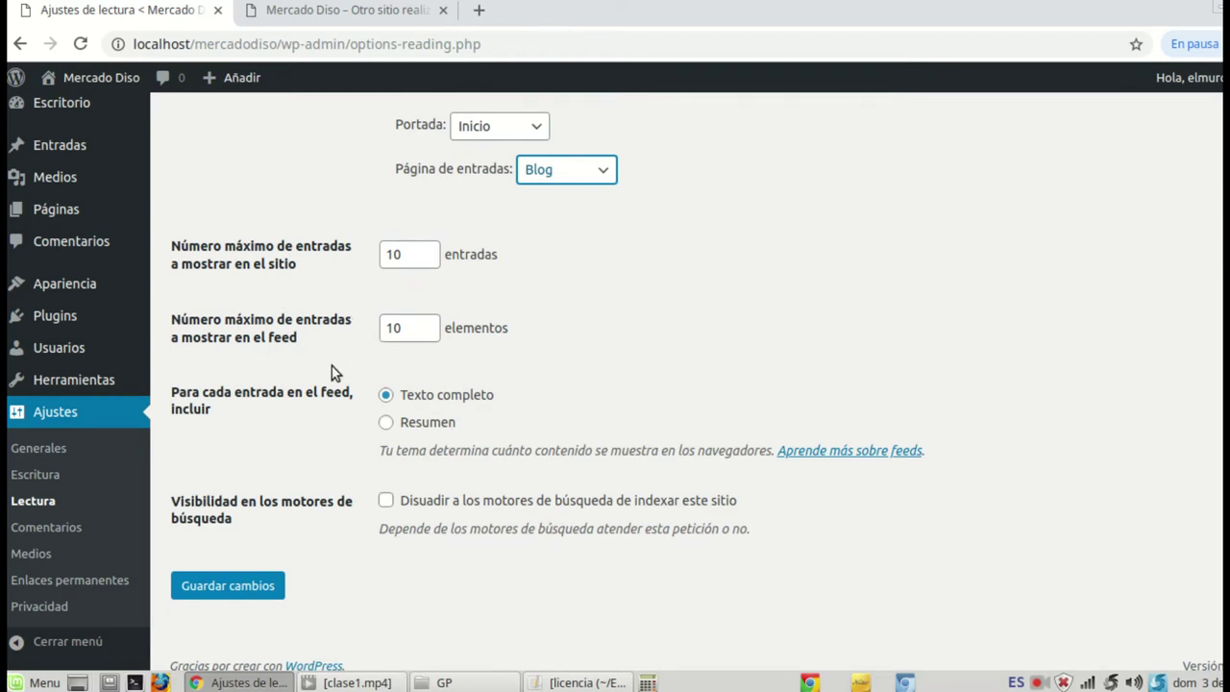
scroll(667, 362, "down", 1)
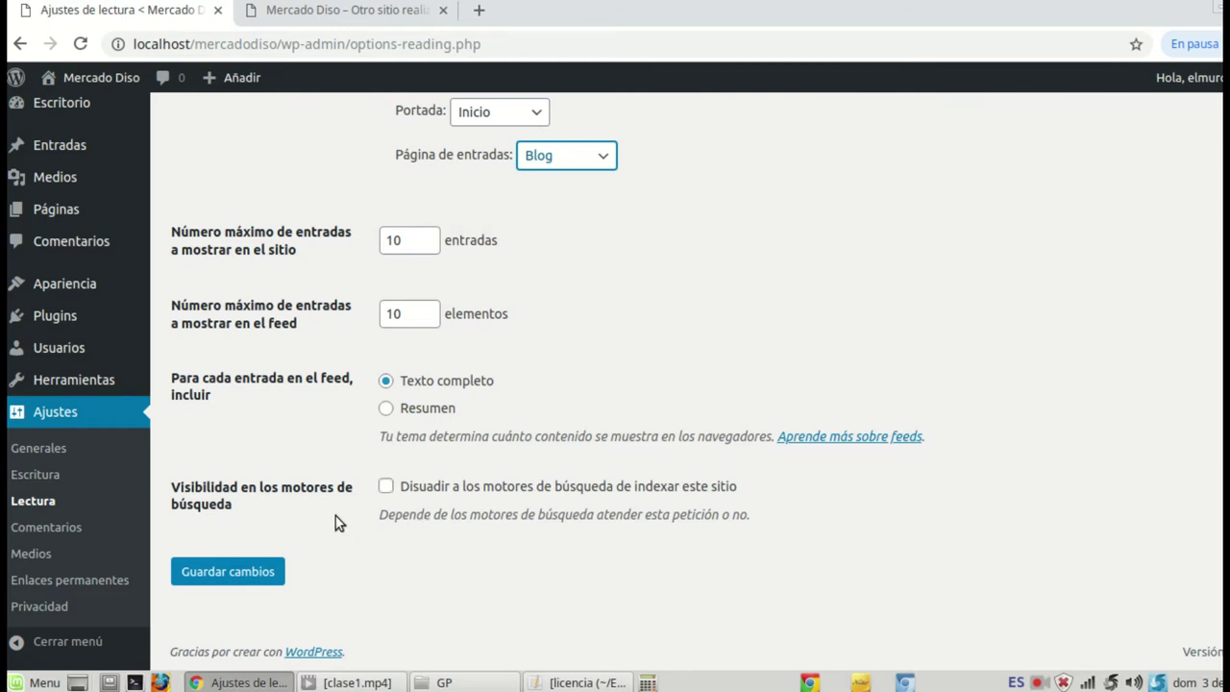
left_click(248, 575)
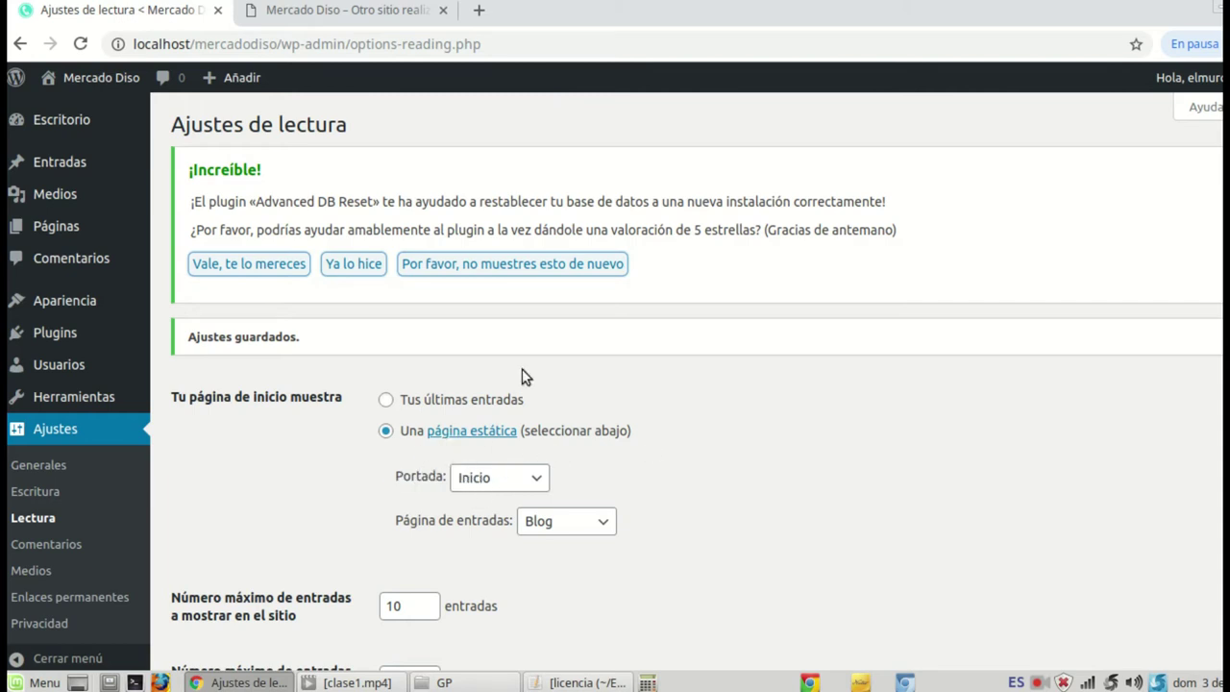
Step: Reload the public site and check its front page content and navigation menu
left_click(389, 13)
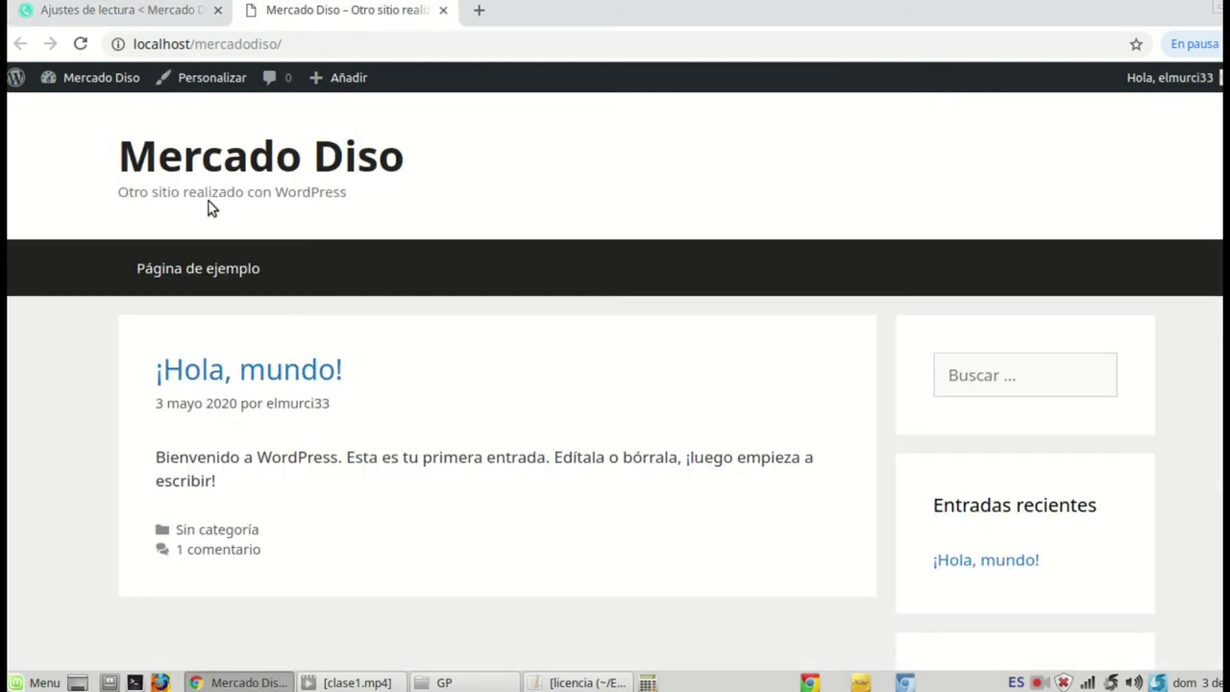
left_click(82, 44)
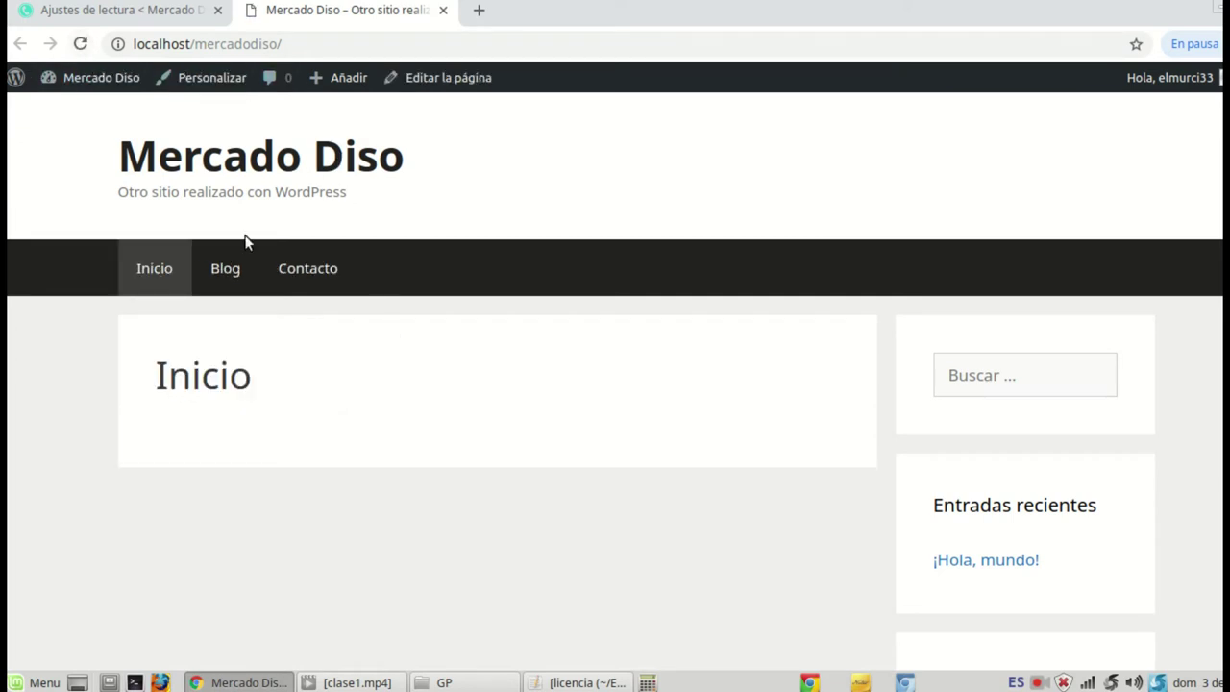
double_click(180, 382)
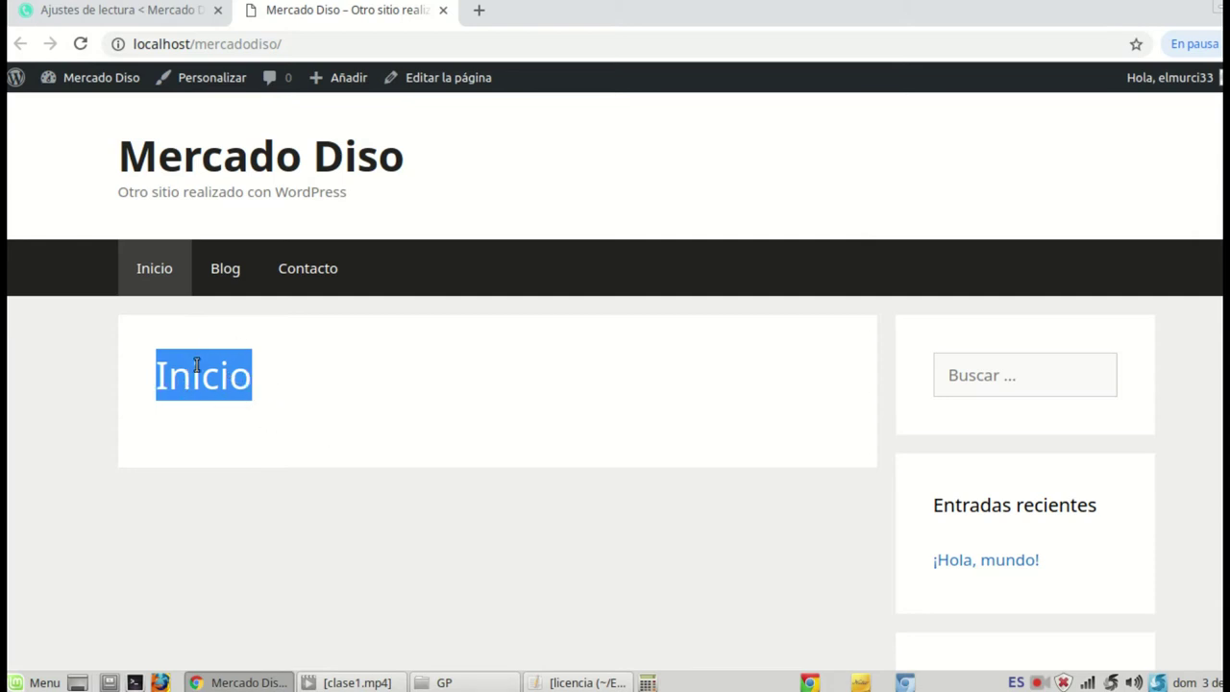
left_click(279, 390)
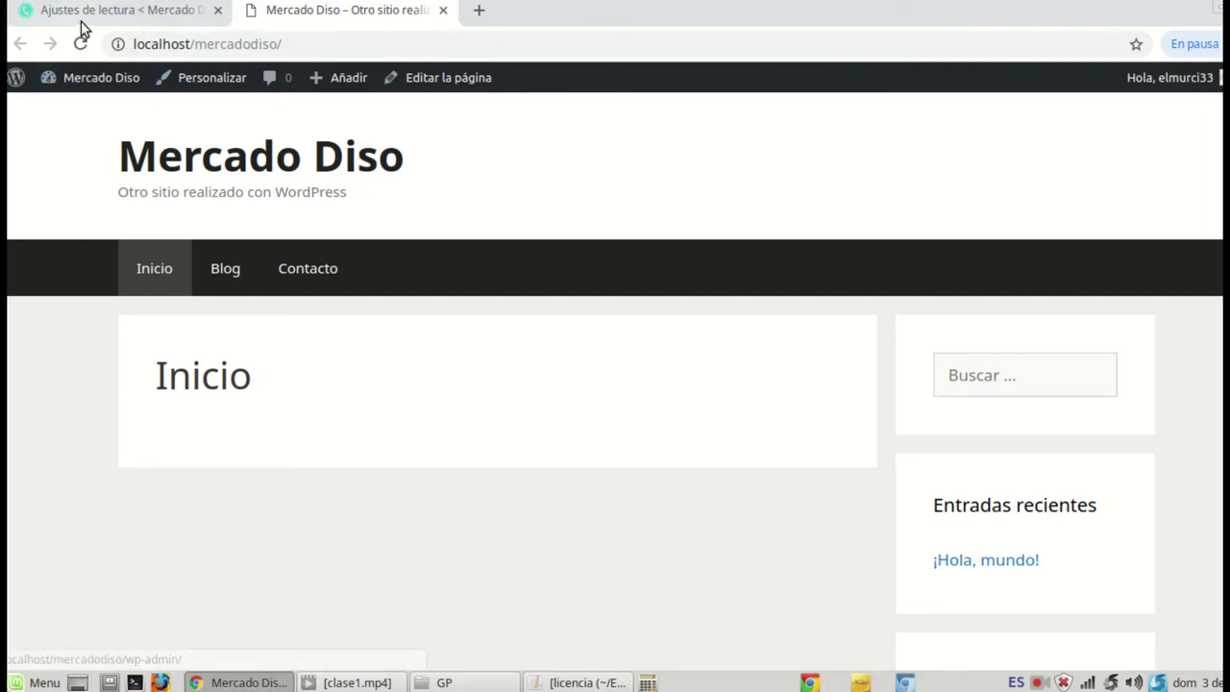
Step: Return to the dashboard and review the site title, tagline, URLs and administration email address in the General settings
left_click(147, 10)
scroll(269, 413, "down", 2)
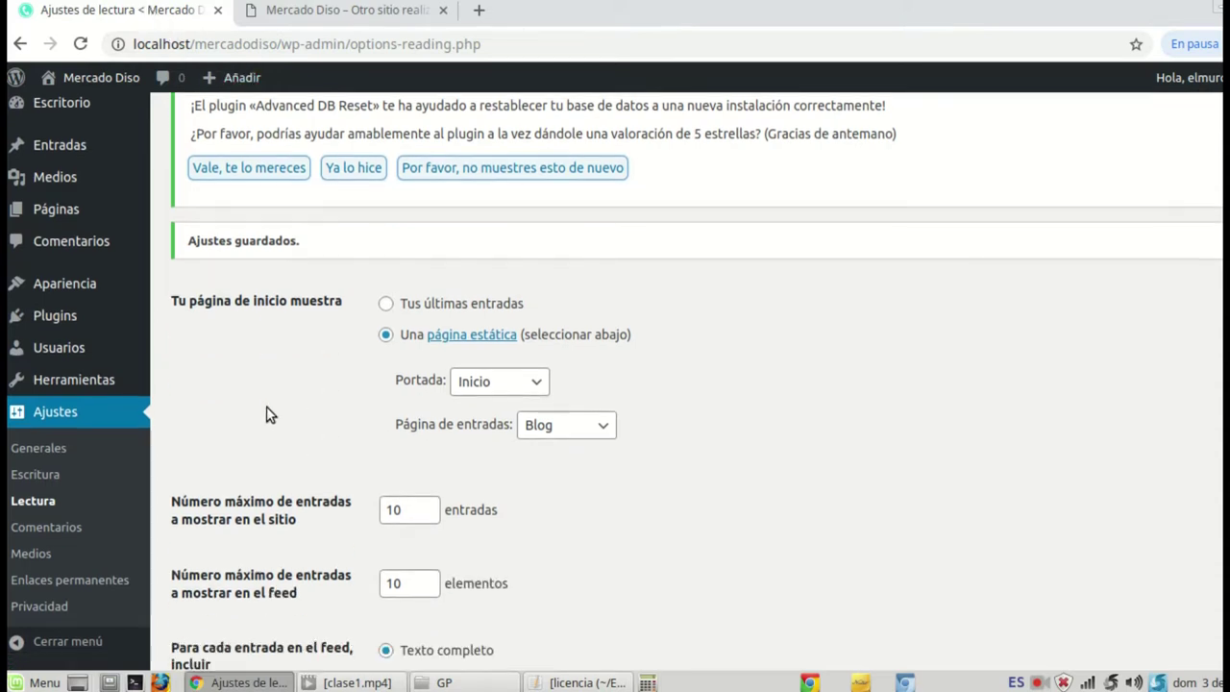
left_click(48, 448)
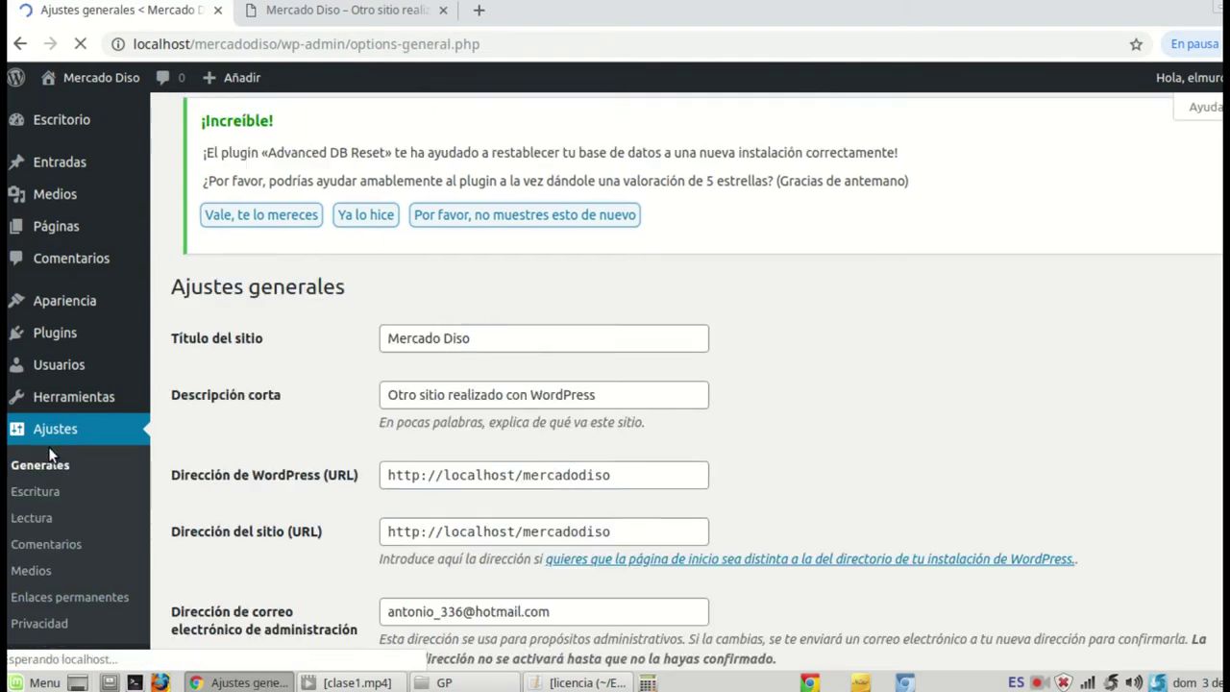
scroll(58, 463, "down", 3)
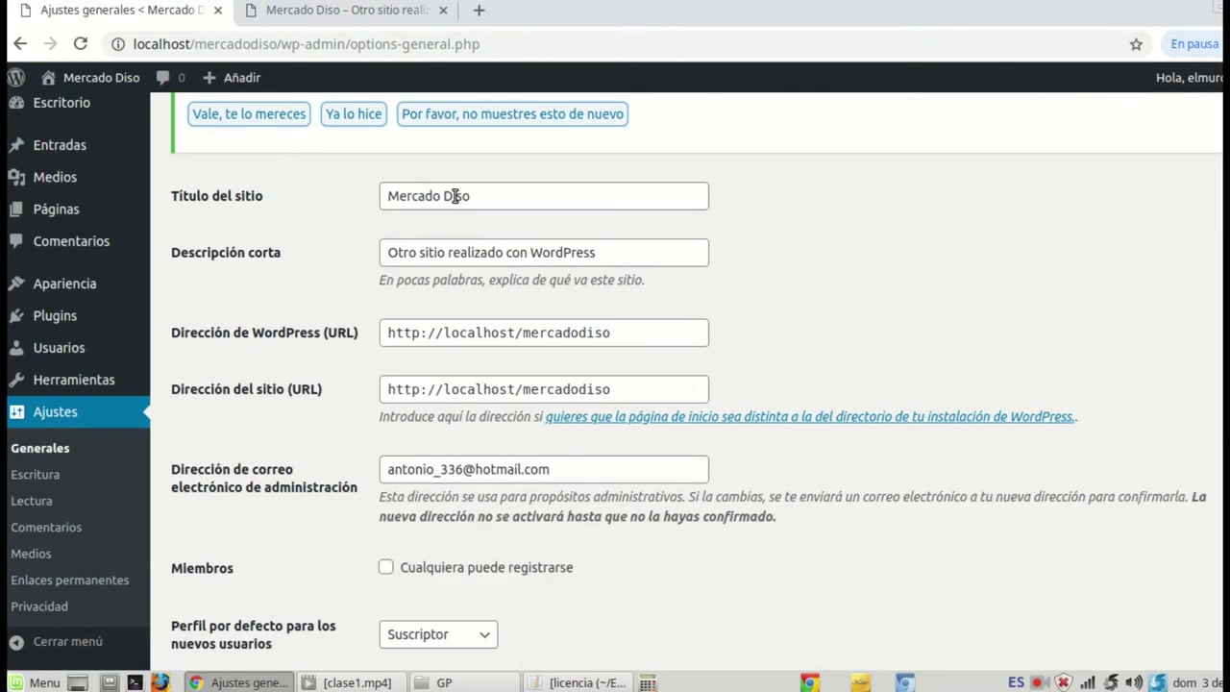
scroll(841, 334, "down", 2)
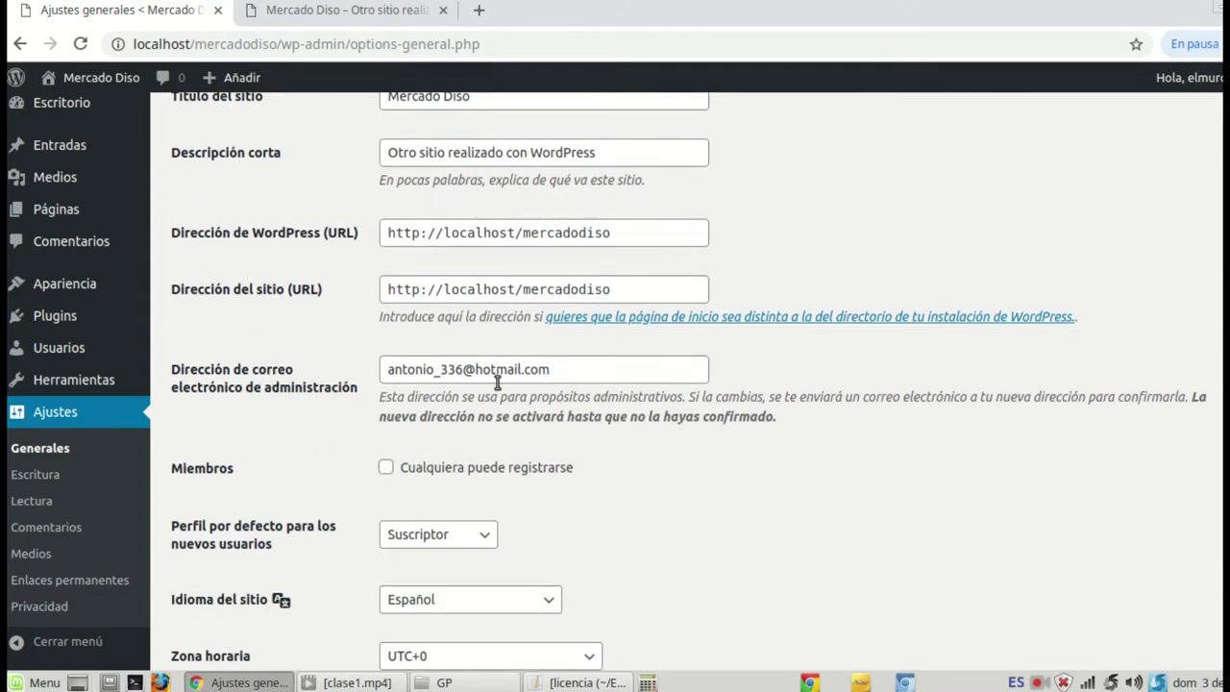
left_click_drag(562, 375, 402, 371)
key("ctrl+z")
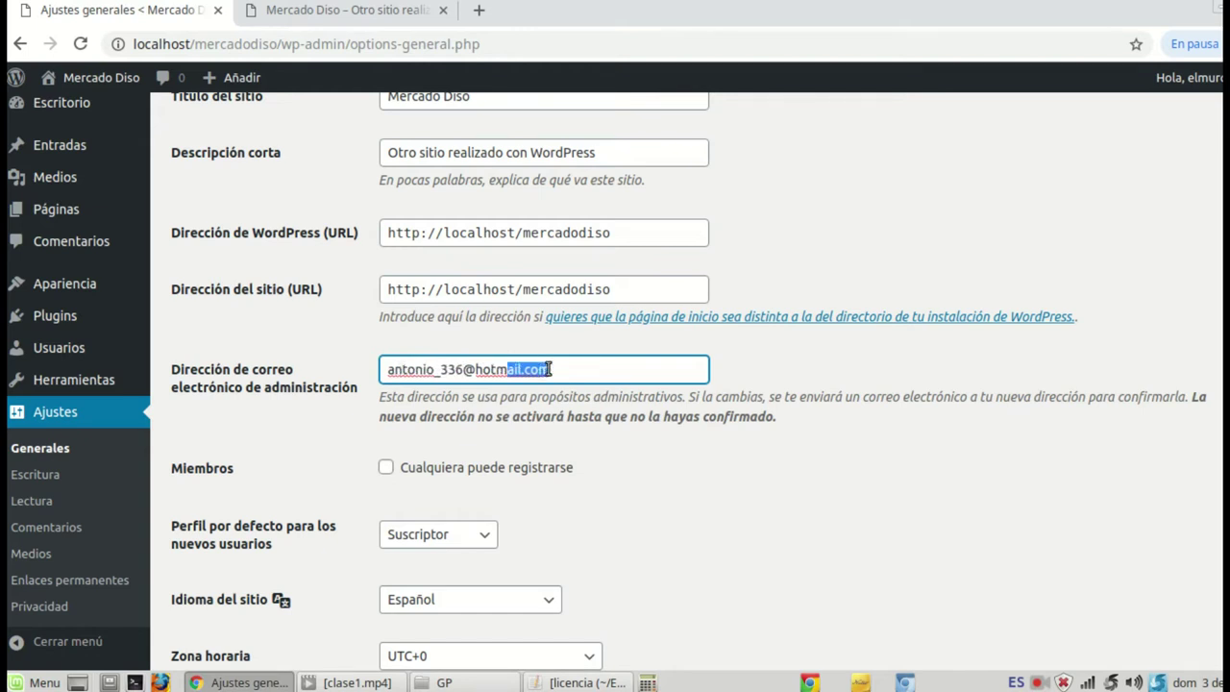
left_click(572, 368)
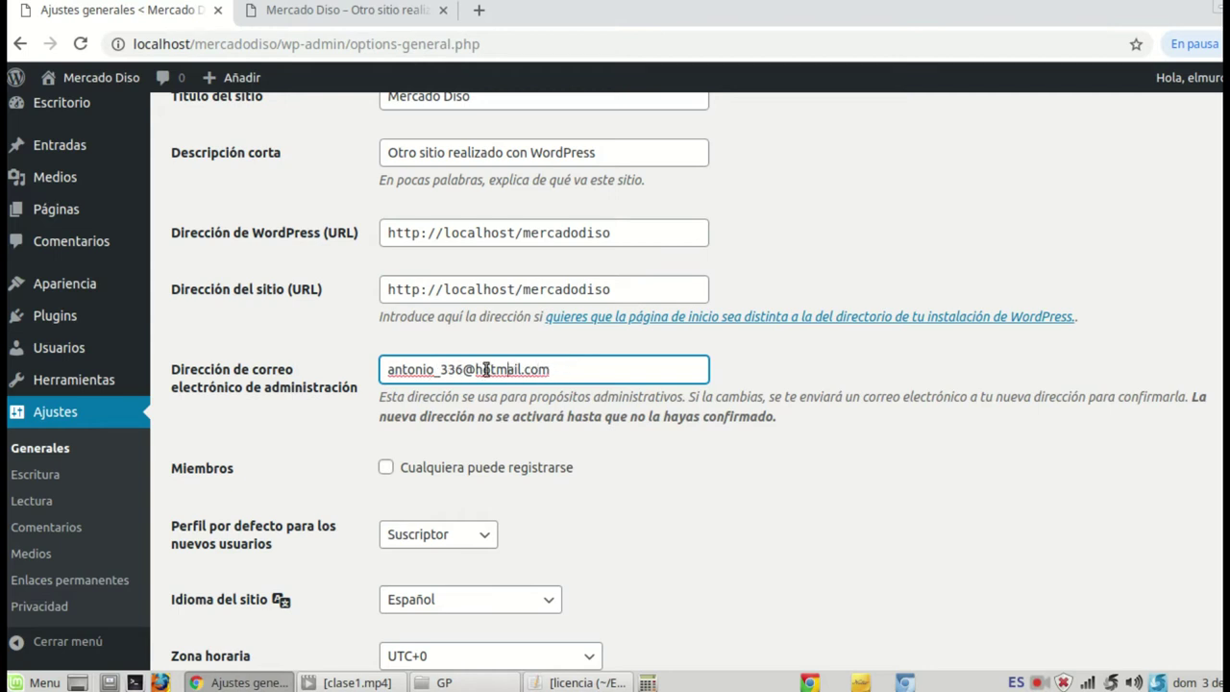
left_click_drag(556, 374, 438, 360)
left_click(567, 370)
left_click_drag(564, 371, 392, 371)
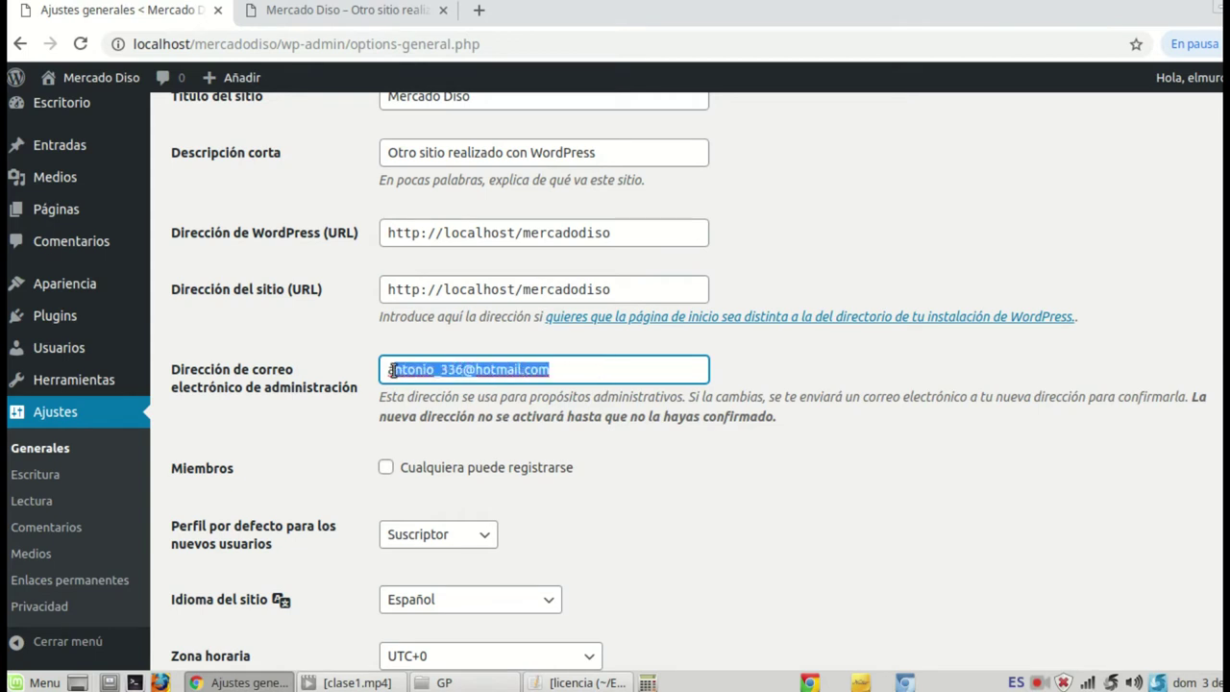
left_click(571, 373)
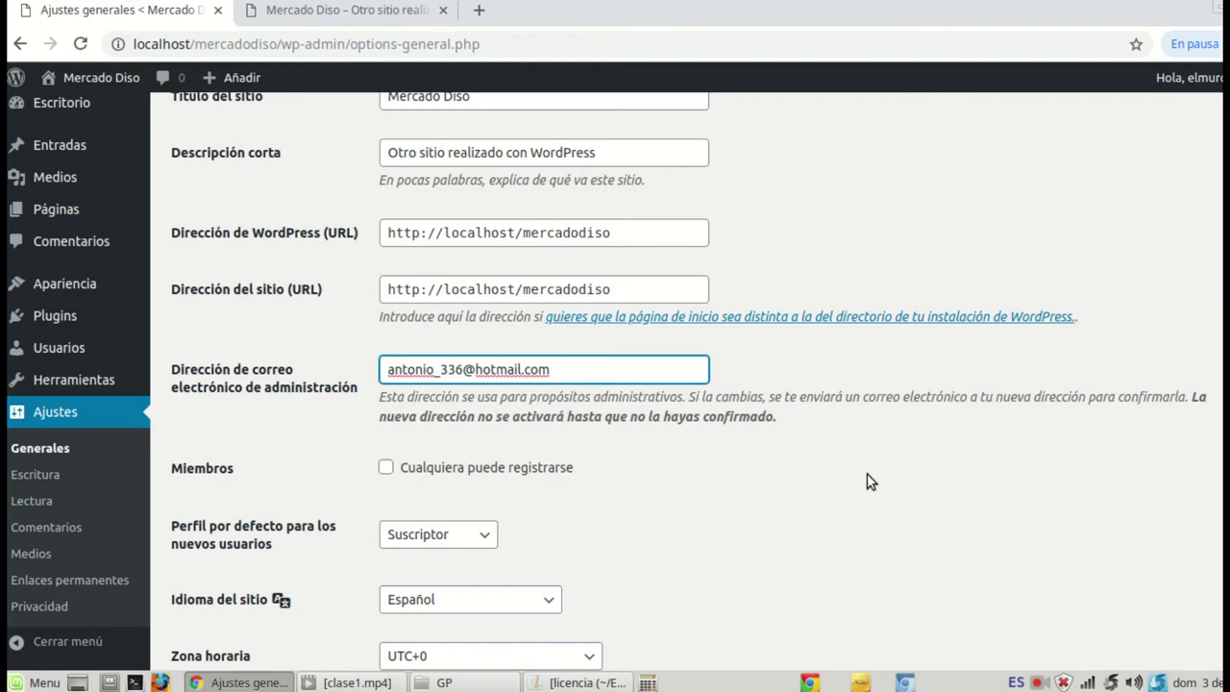
Step: Review the membership, default user role, language, time zone and date options, keep Suscriptor as the default role, and save the General settings
scroll(868, 479, "down", 5)
scroll(866, 477, "up", 1)
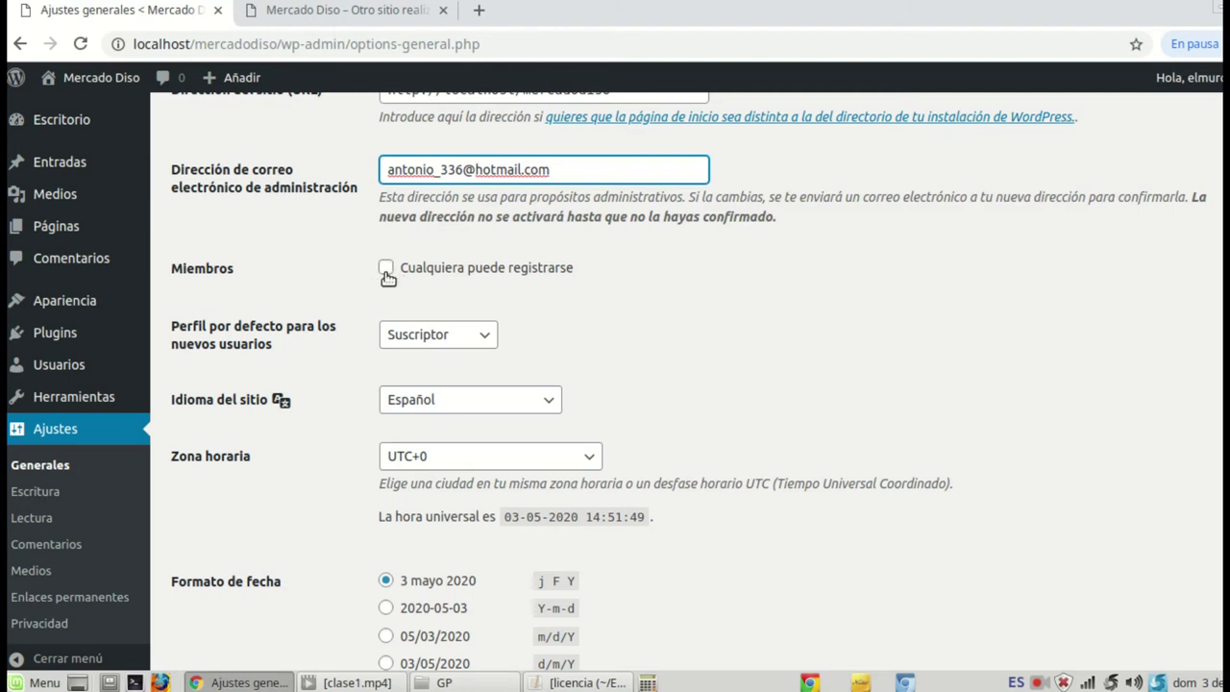
scroll(793, 411, "down", 3)
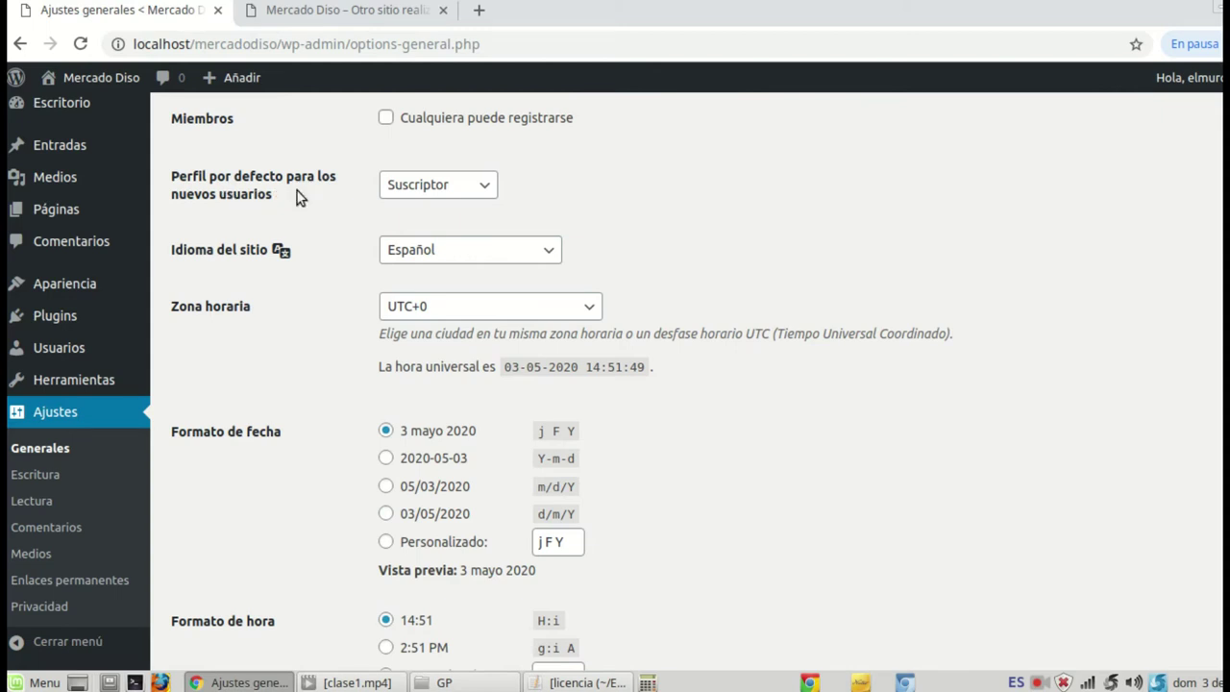
mouse_move(253, 204)
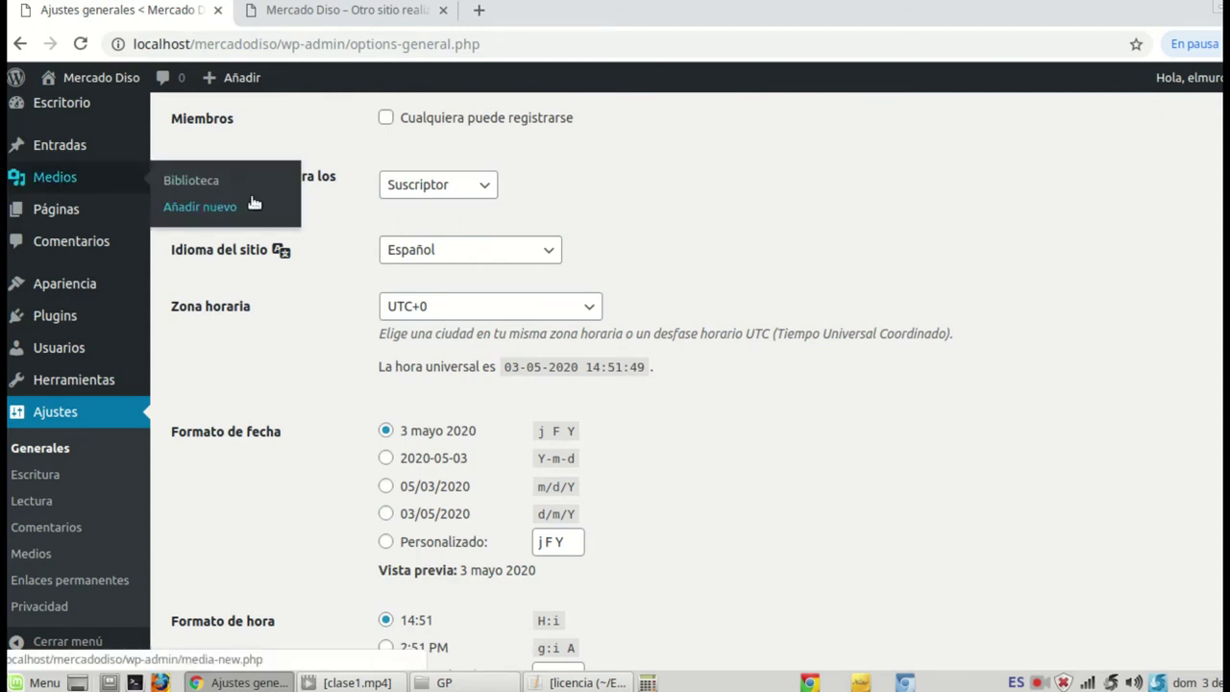
left_click(490, 189)
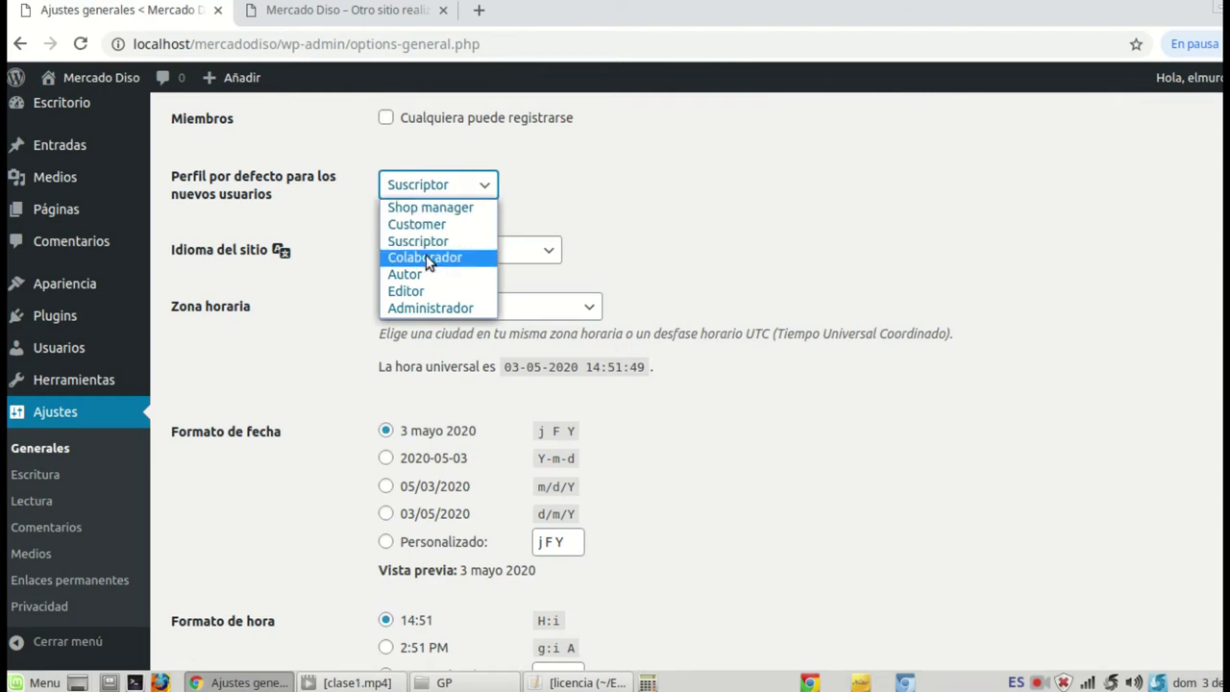
left_click(590, 203)
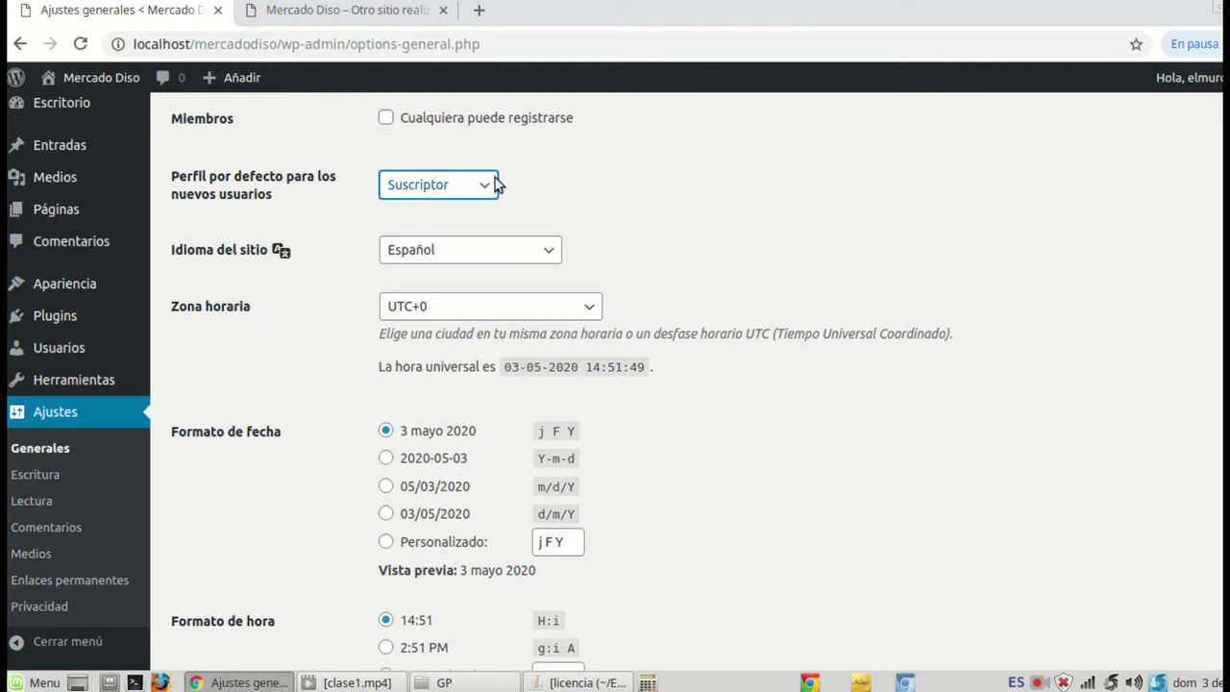
scroll(1005, 293, "down", 3)
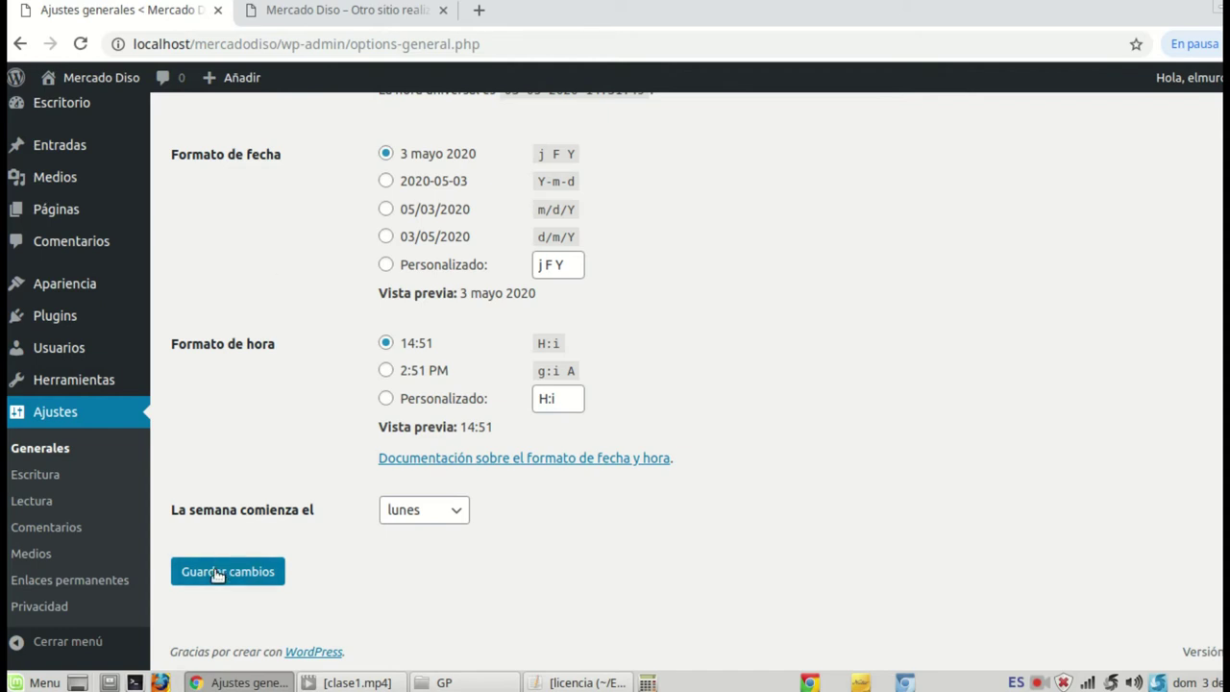
left_click(215, 571)
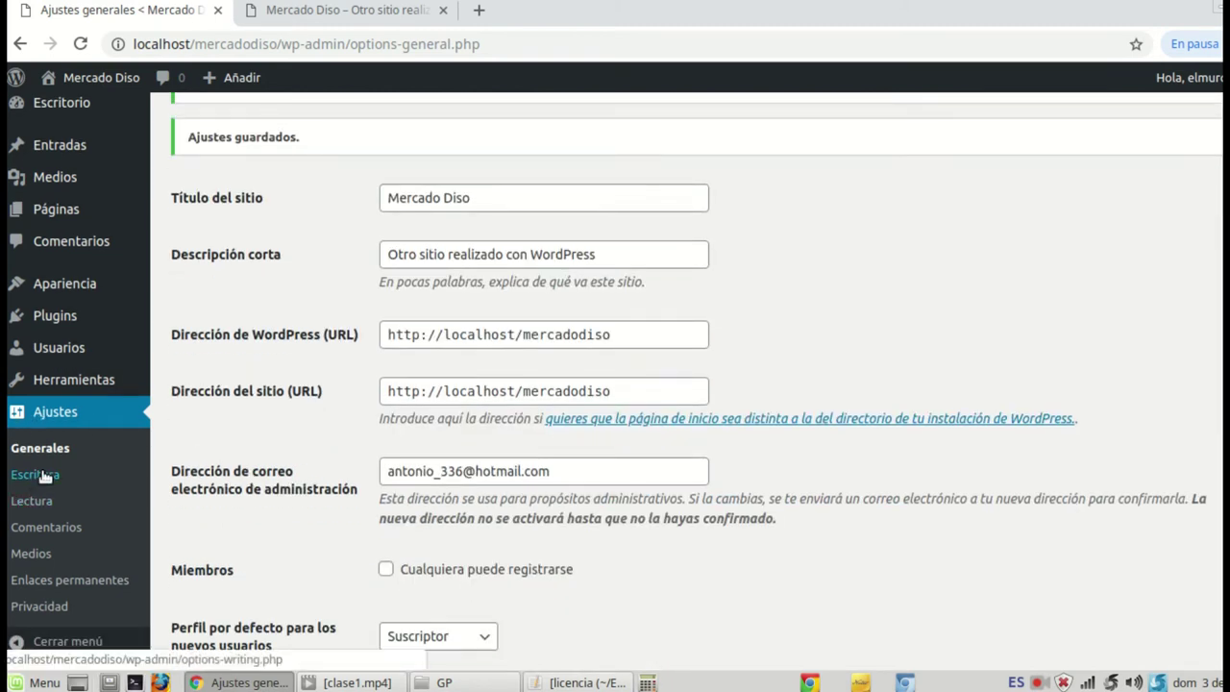
Step: Review the default category, post format, post-by-email and update service options in the Writing settings, and return to the Reading settings
left_click(44, 477)
scroll(616, 435, "down", 1)
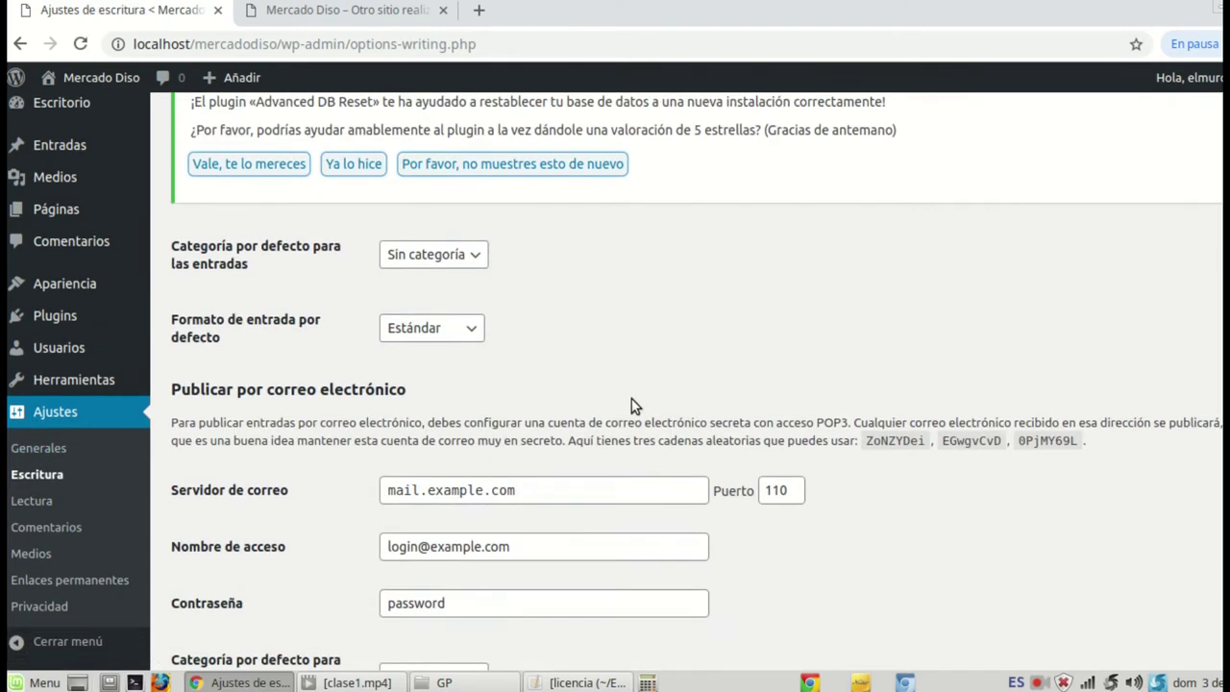
scroll(632, 406, "down", 1)
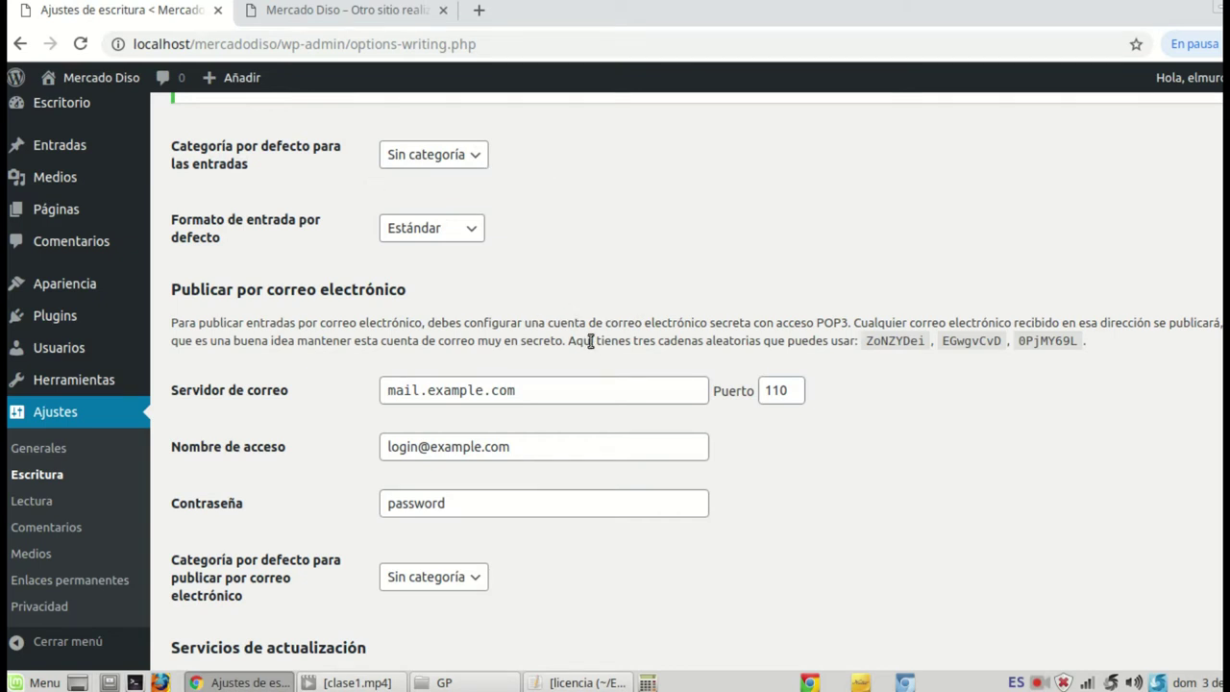
scroll(591, 343, "down", 3)
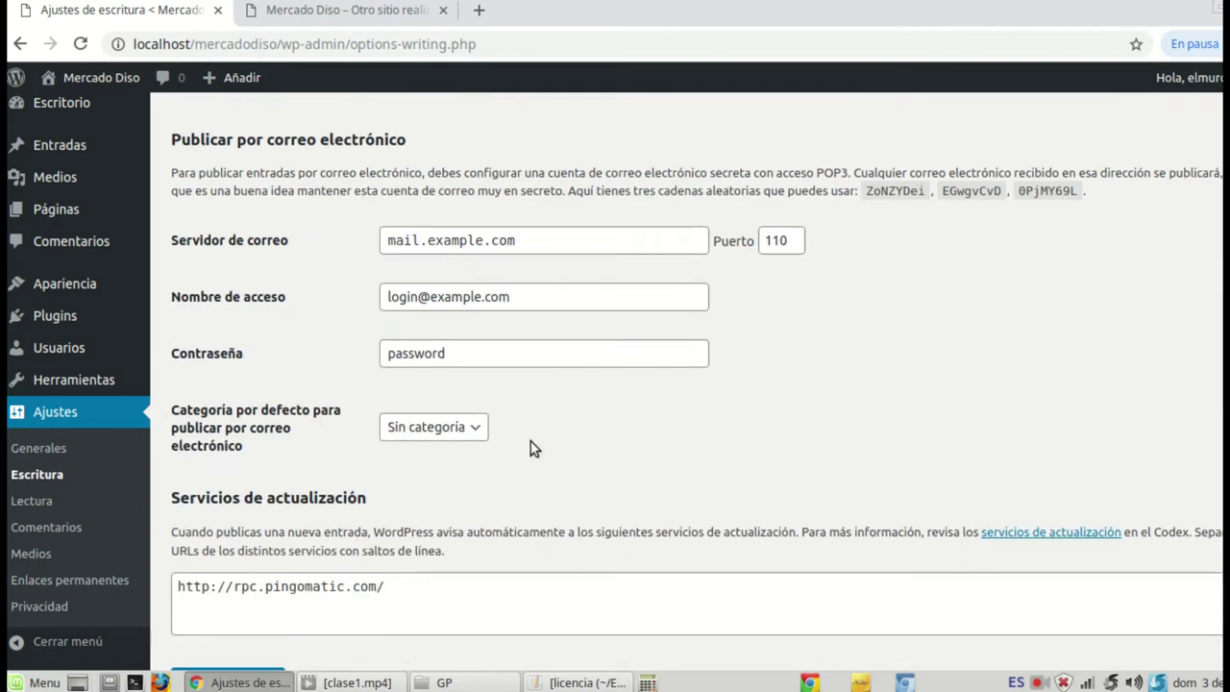
scroll(534, 449, "down", 2)
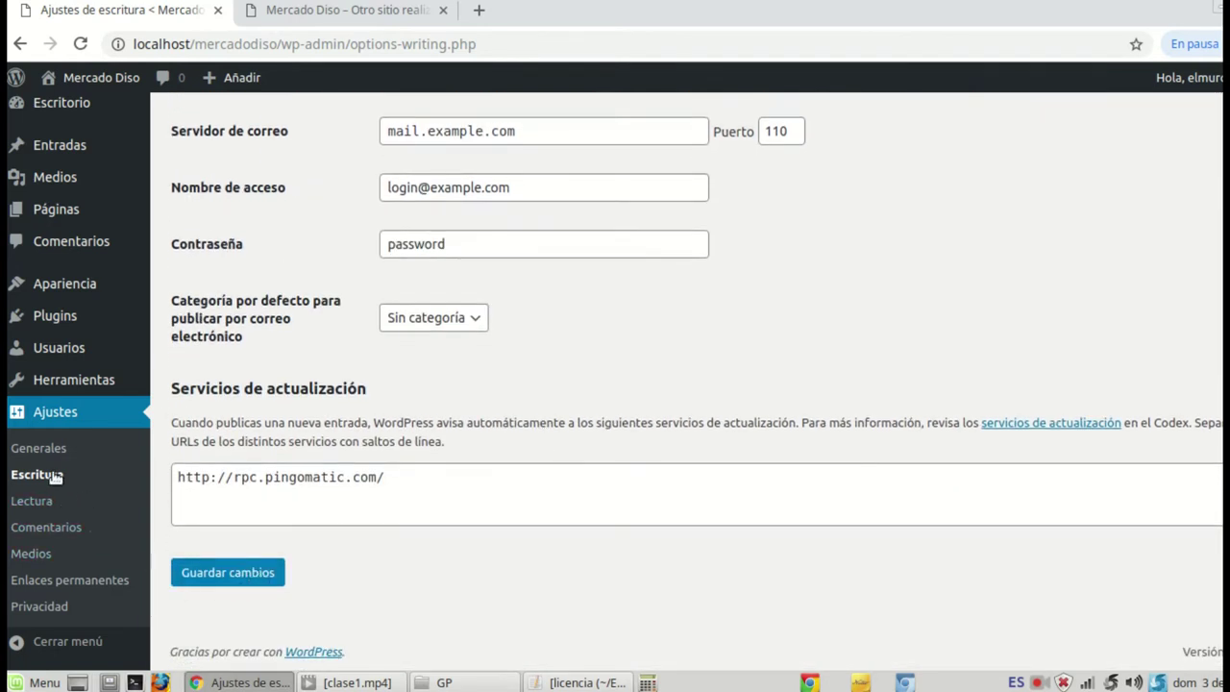
left_click(36, 502)
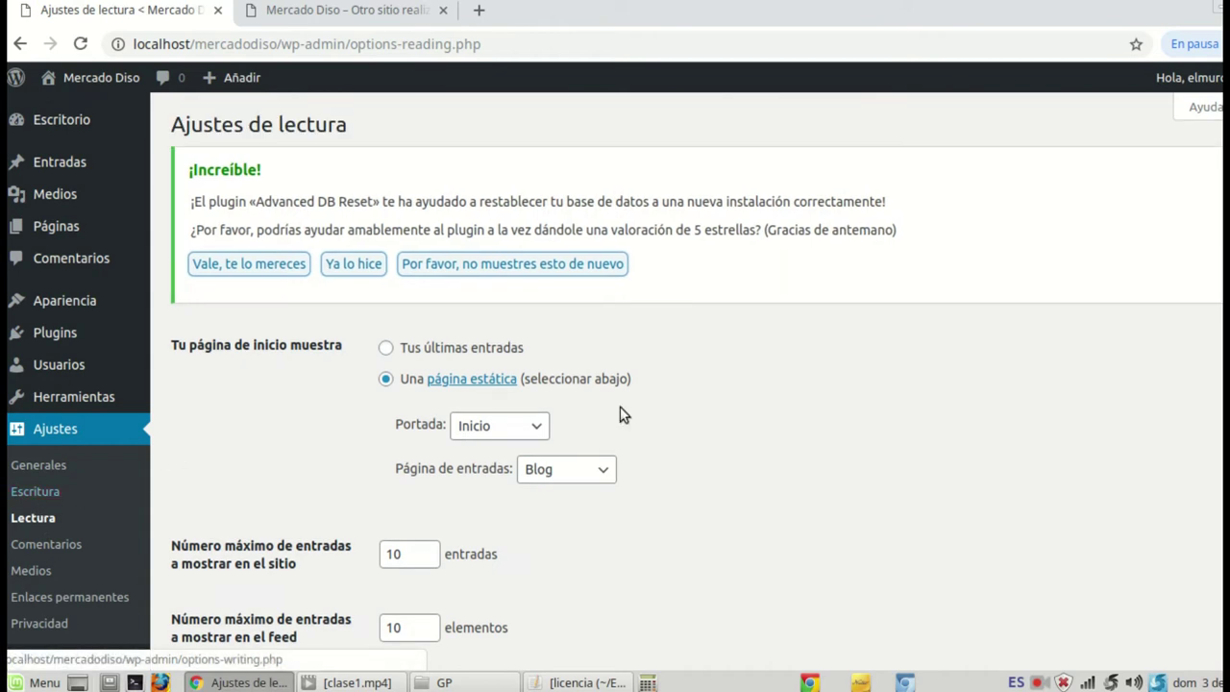
Step: Review the feed and search engine visibility options in the Reading settings, and open the common structures in the permalink settings
scroll(620, 407, "down", 5)
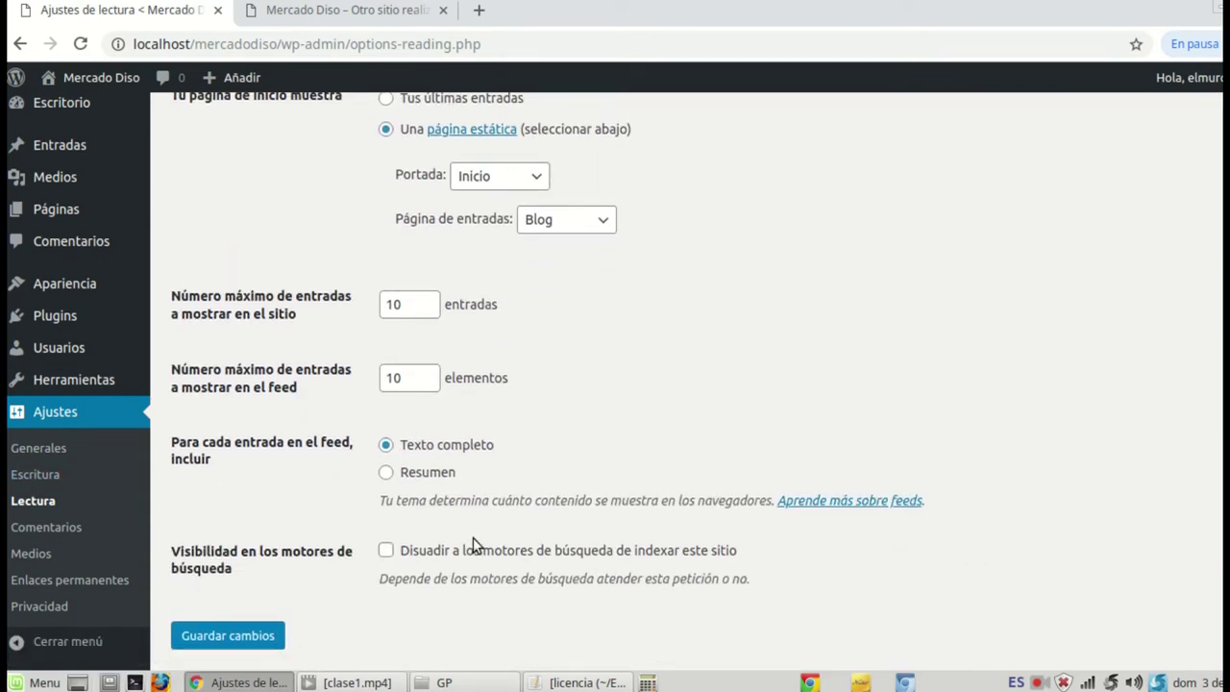
scroll(471, 533, "down", 1)
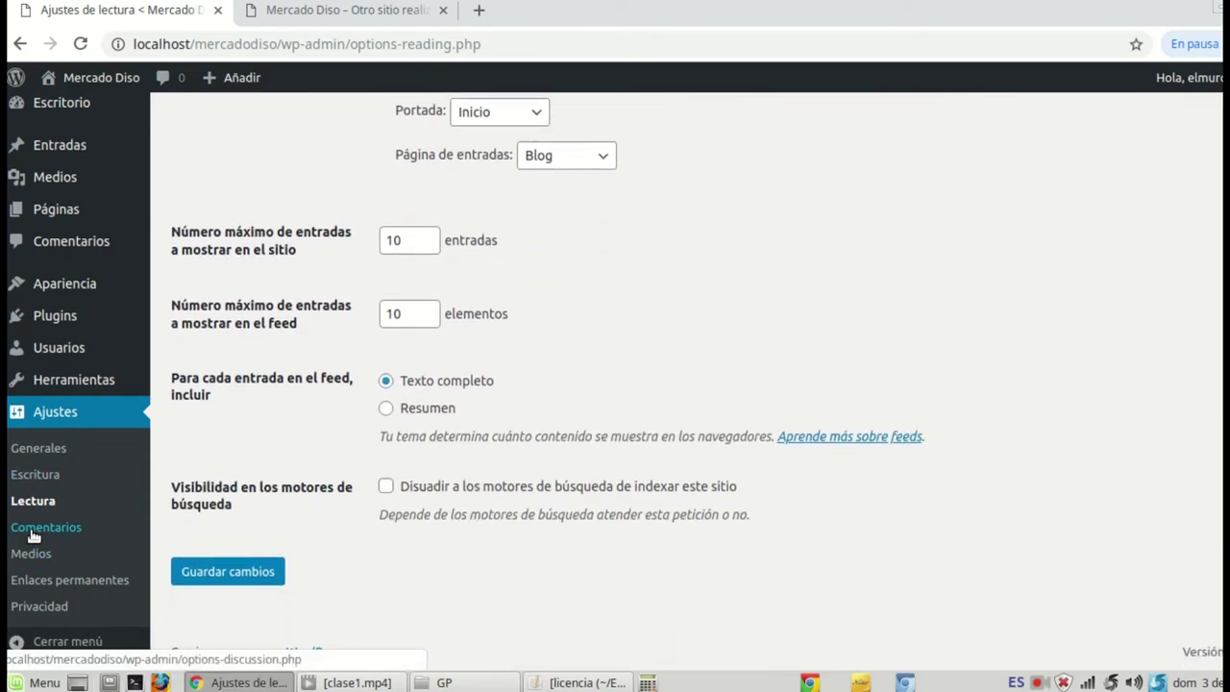
left_click(79, 580)
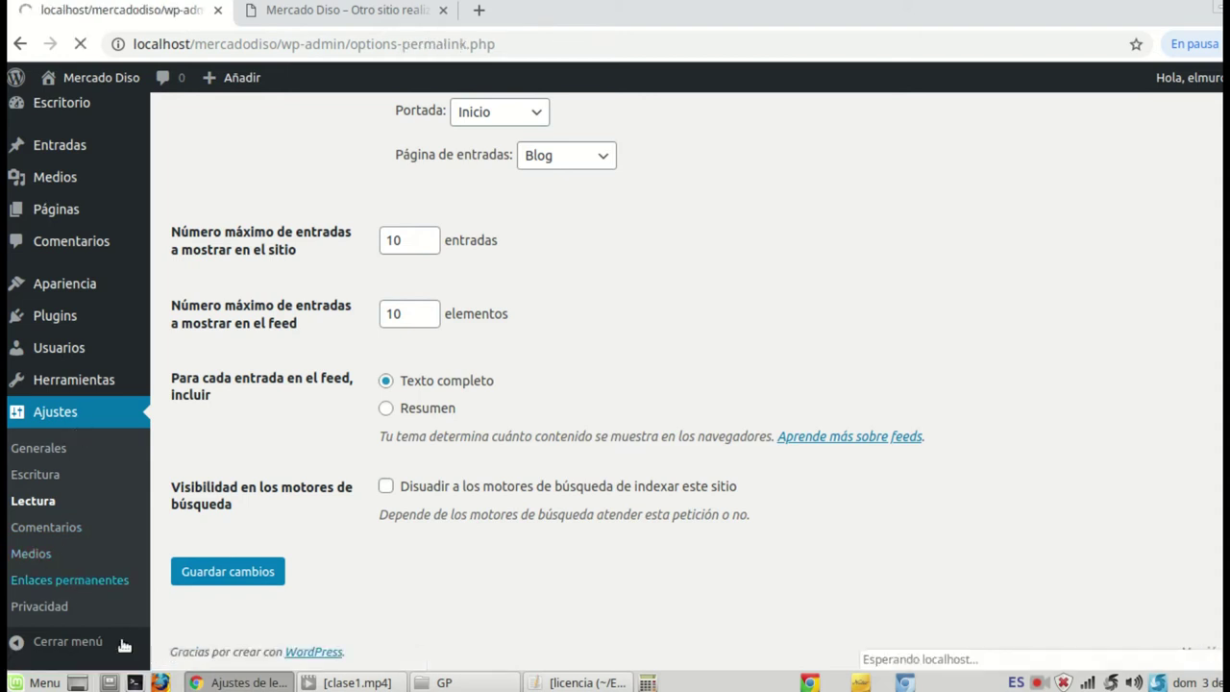
scroll(547, 499, "down", 4)
scroll(547, 497, "down", 1)
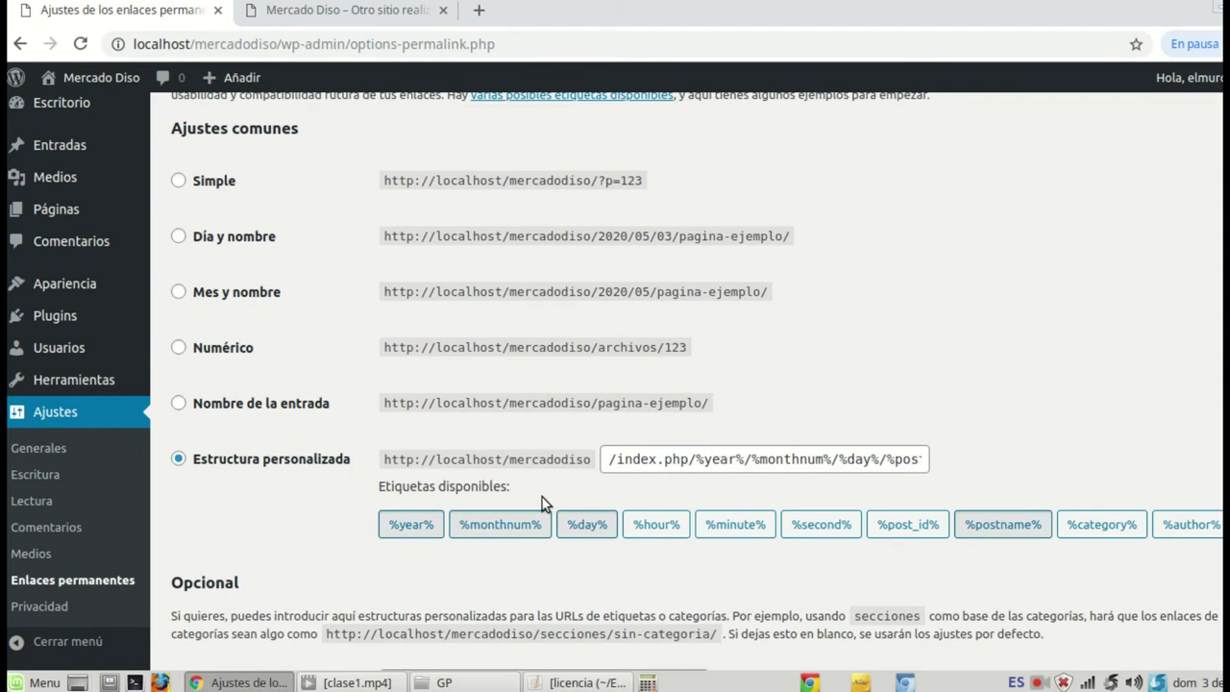
Step: Select the Nombre de la entrada permalink structure and compare its sample URL with the current page address
left_click_drag(503, 45, 130, 44)
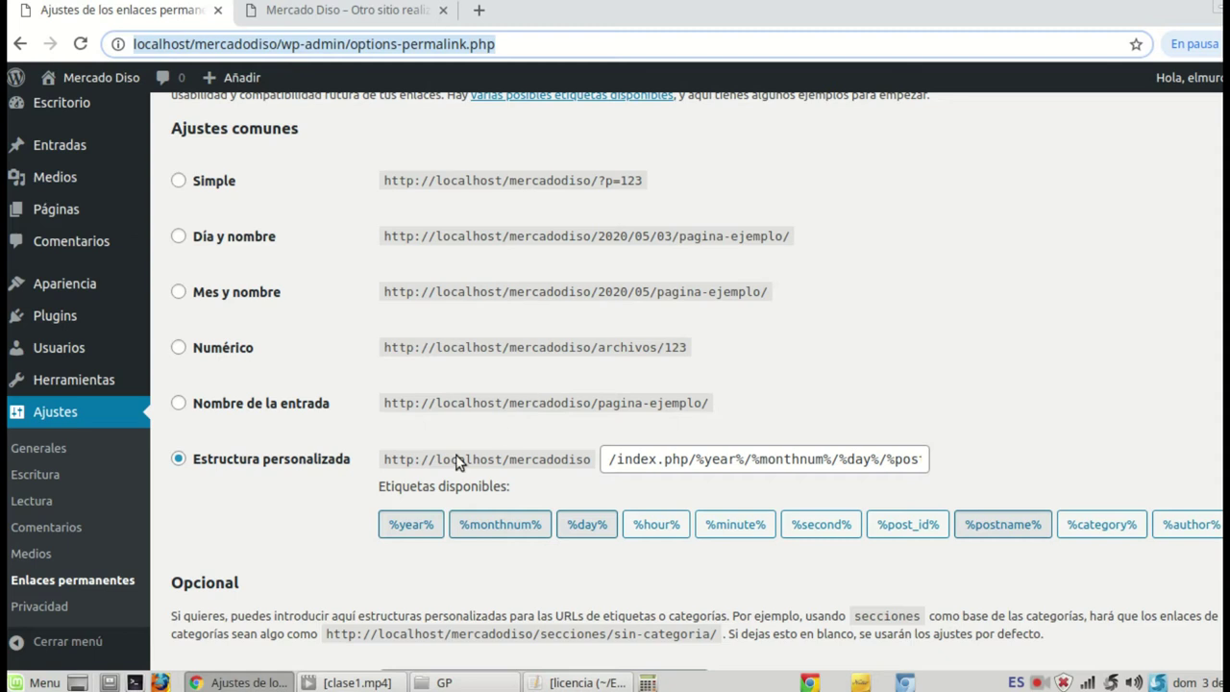
left_click(179, 403)
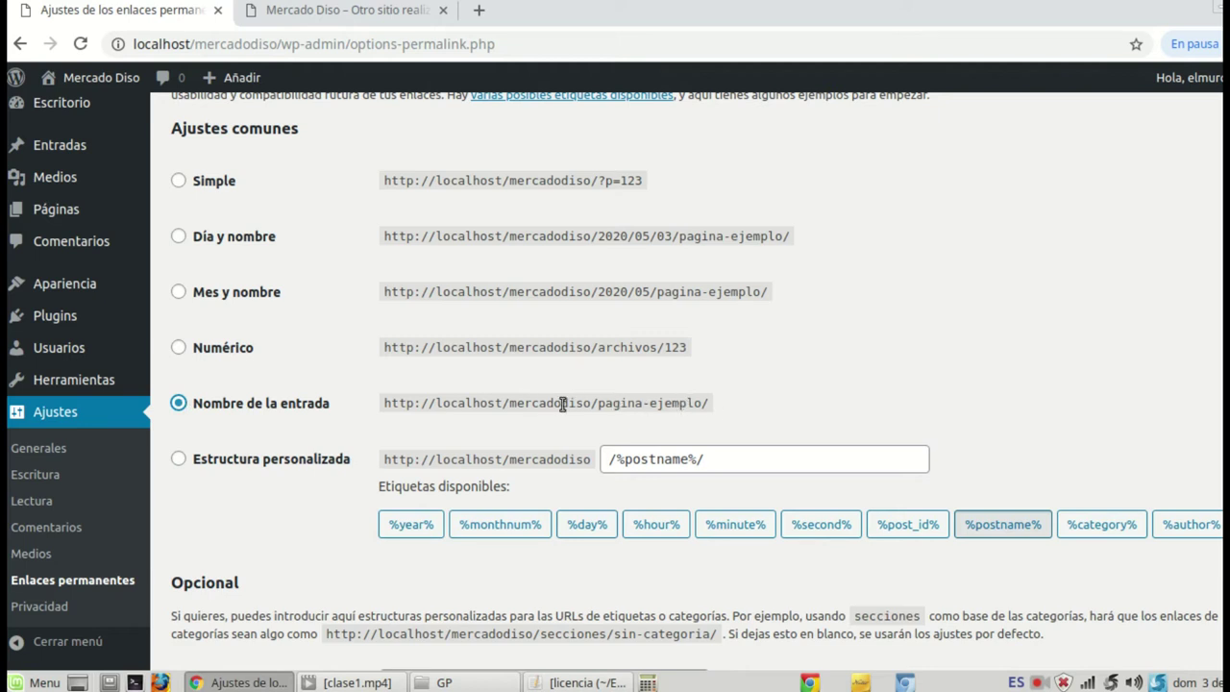
left_click(509, 45)
left_click_drag(502, 44, 133, 44)
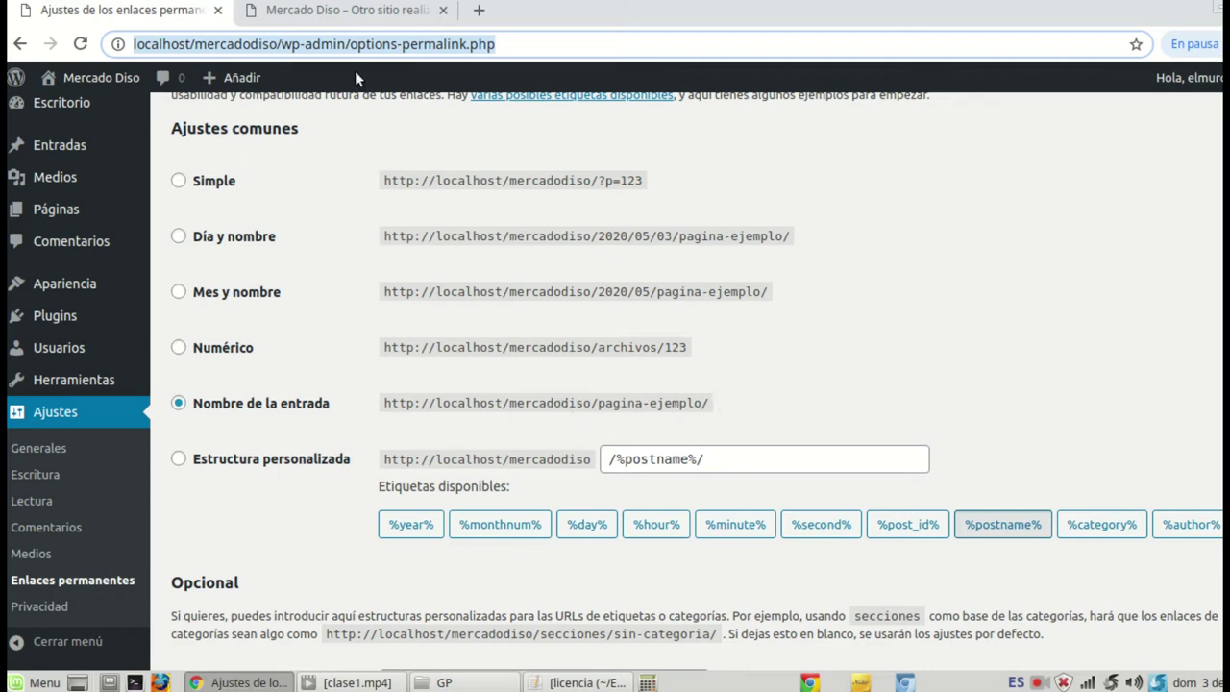
left_click(504, 48)
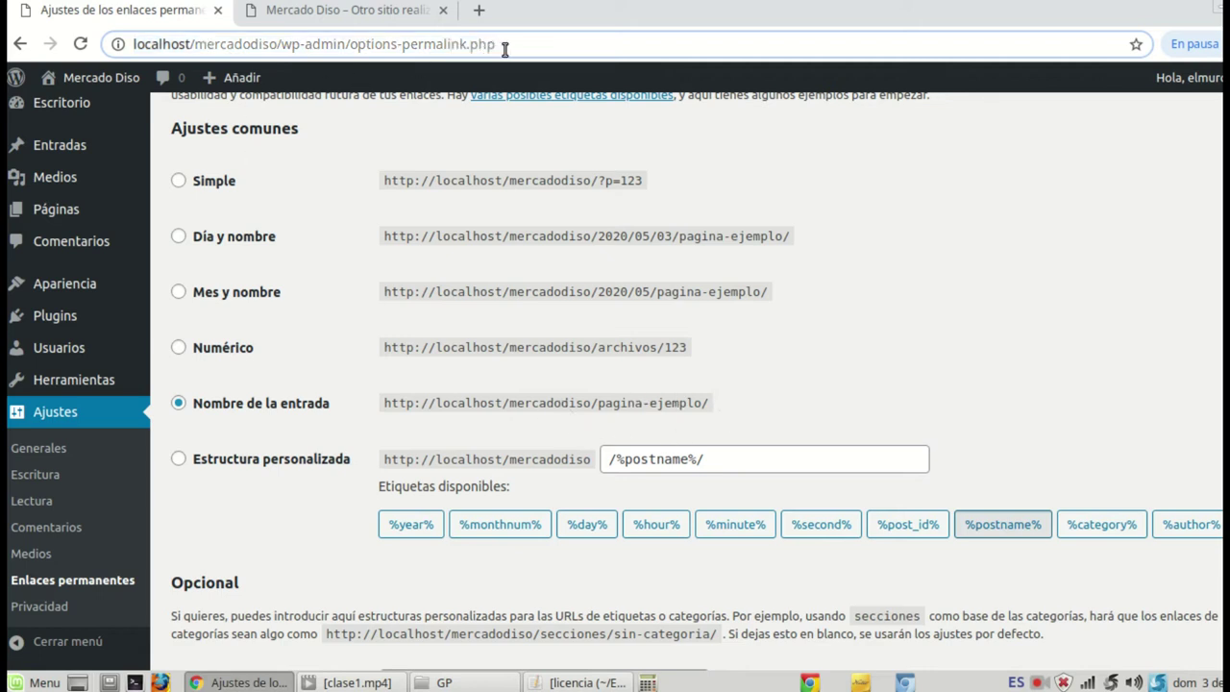
Step: Switch the permalink structure to Estructura personalizada with /%postname%/ and check the optional category and tag bases
left_click(178, 458)
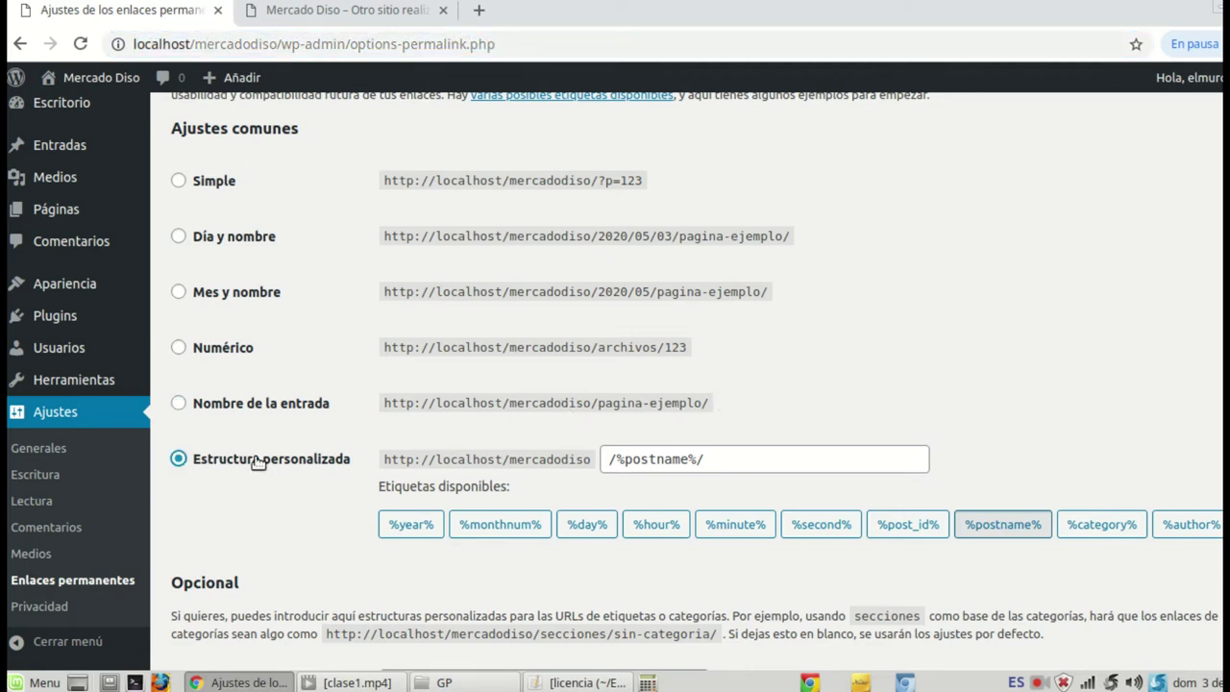
left_click(456, 44)
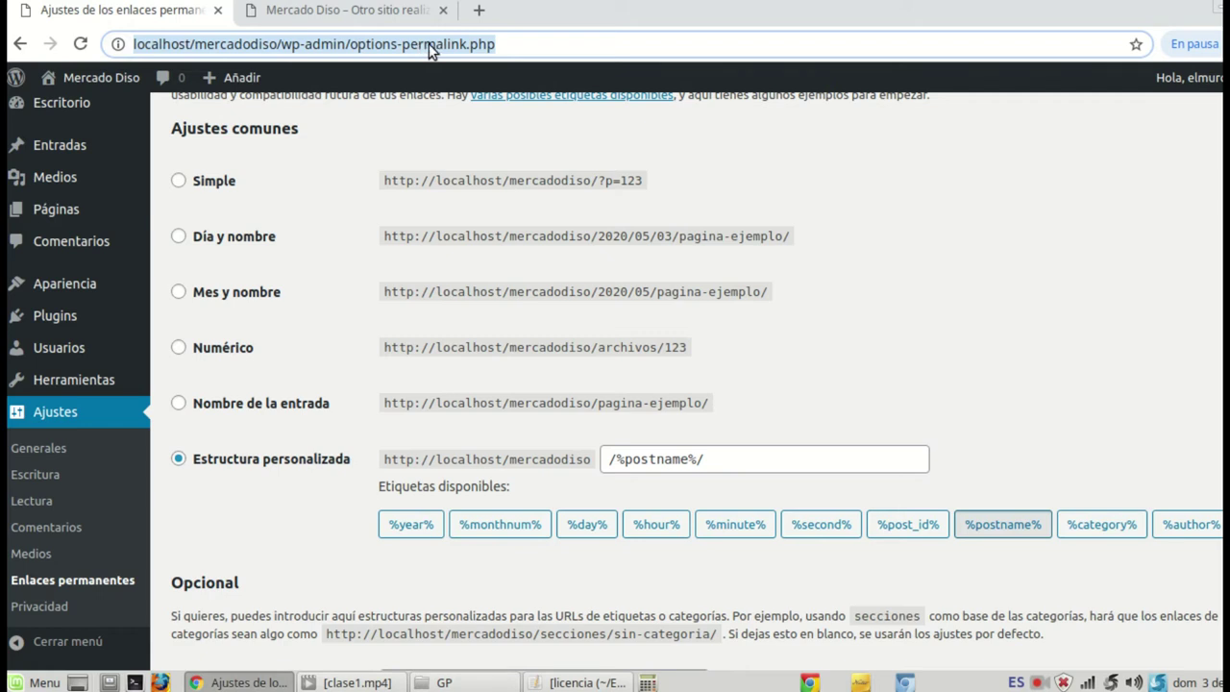
left_click(181, 406)
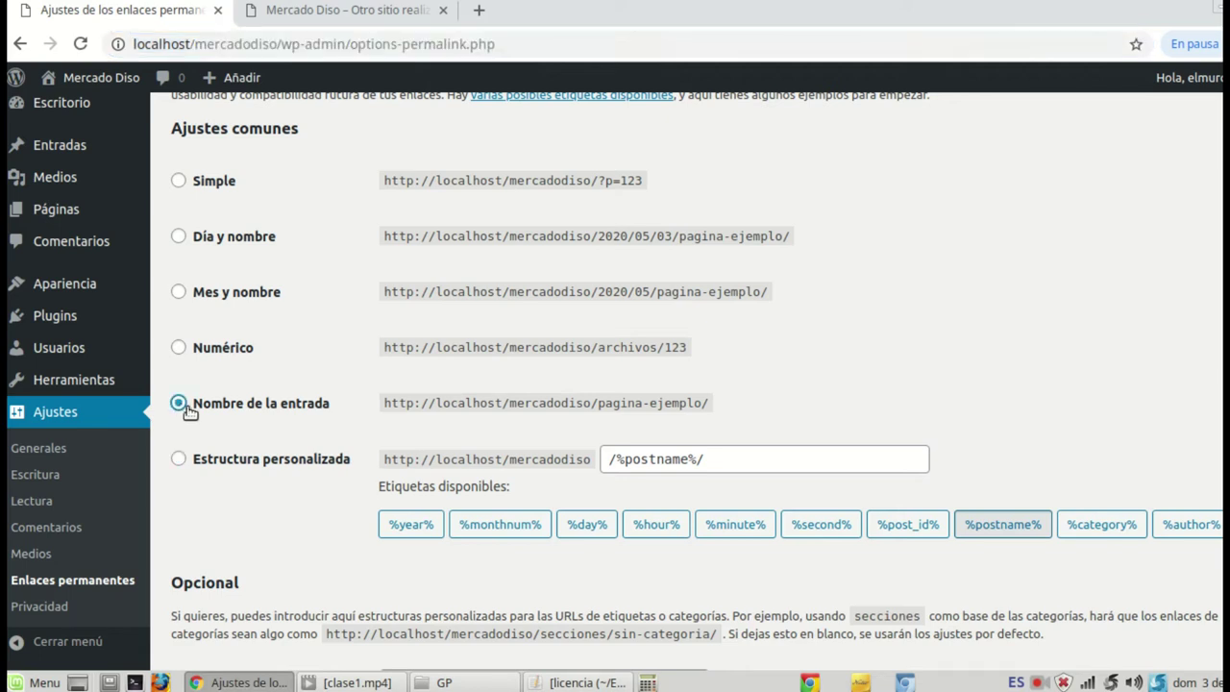
left_click(181, 458)
scroll(325, 485, "down", 4)
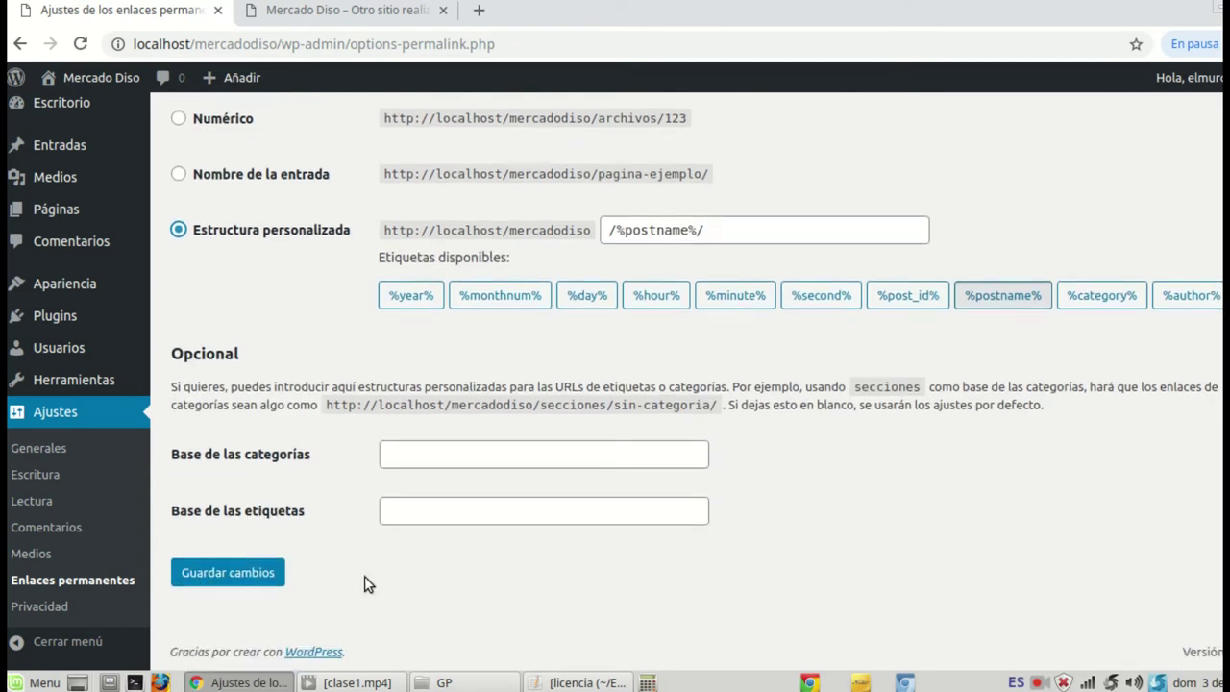
Step: Open the theme Customizer in a new browser tab and place that tab directly after the dashboard tab
scroll(336, 562, "up", 5)
scroll(337, 529, "up", 2)
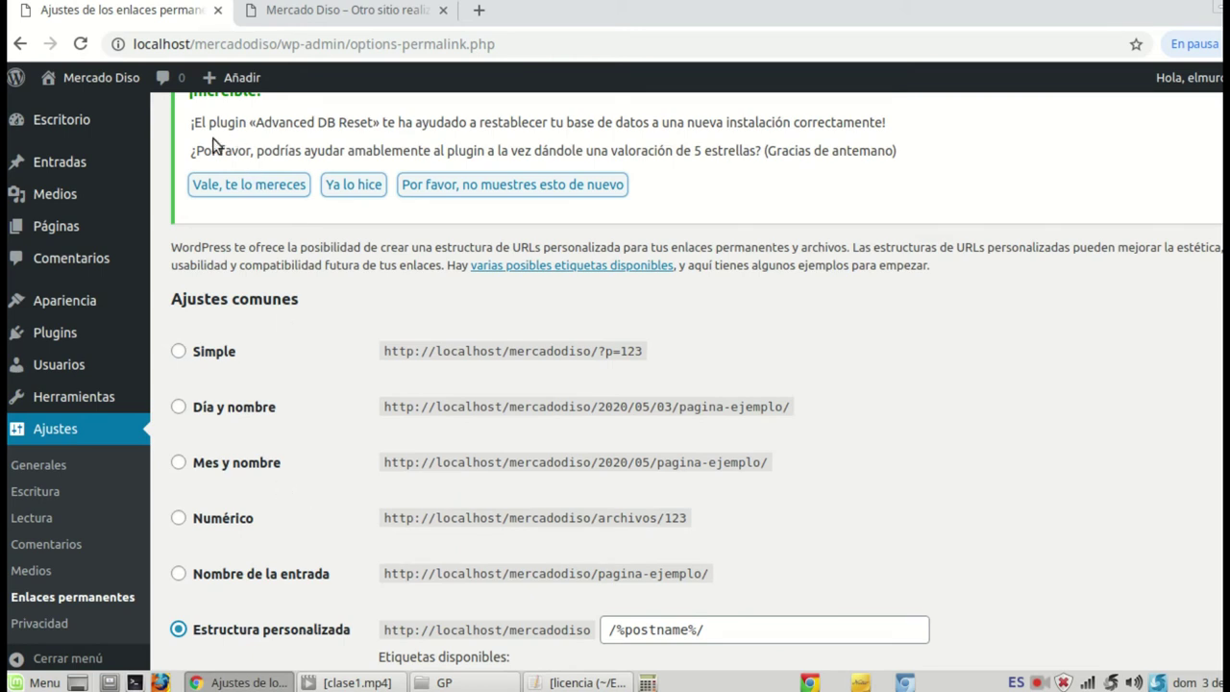
mouse_move(55, 299)
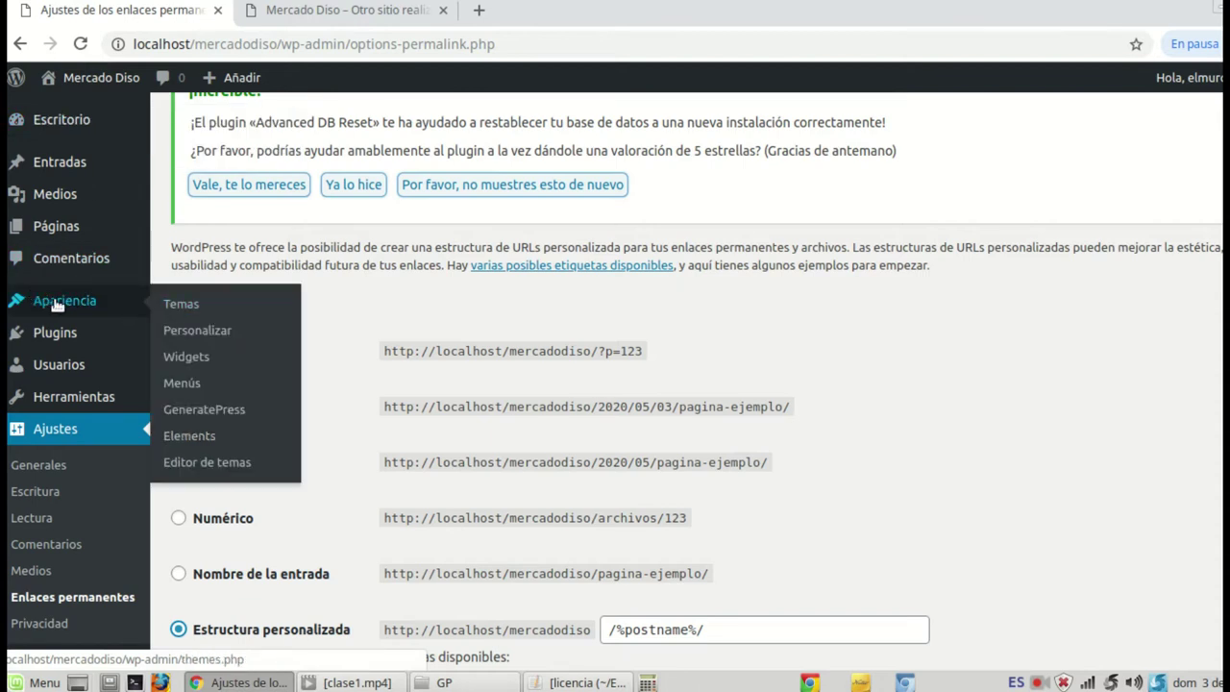
right_click(197, 334)
left_click(252, 349)
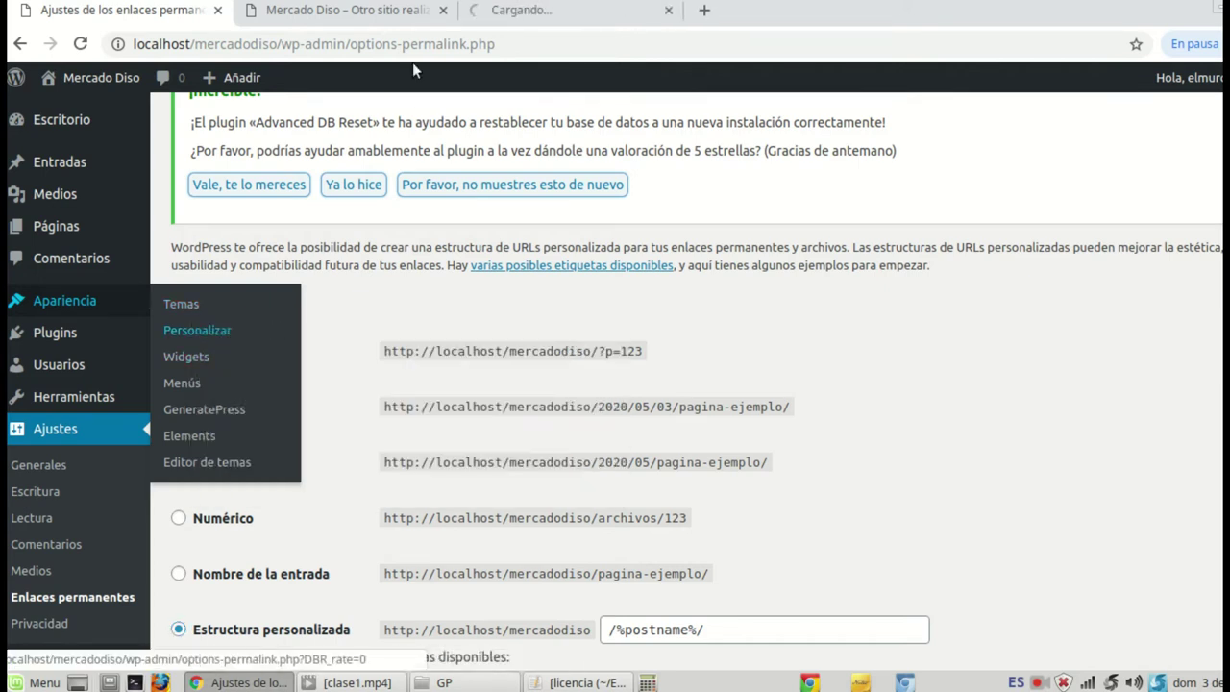
left_click_drag(580, 14, 398, 15)
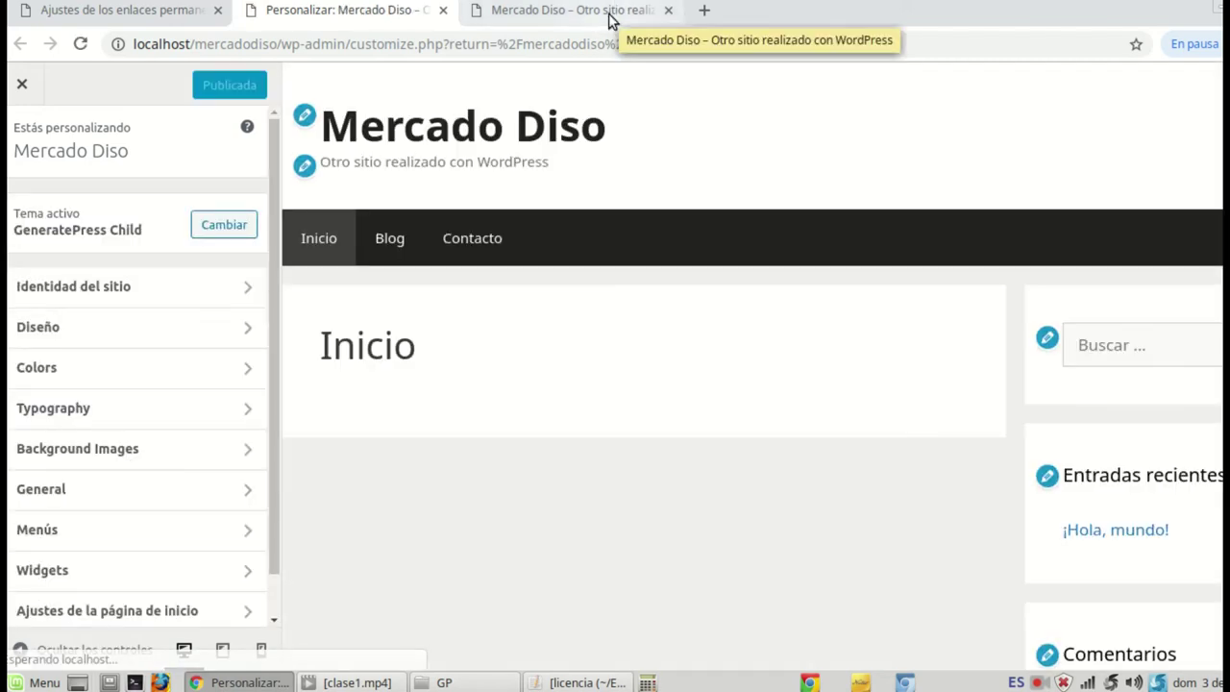
Step: Compare the public front page with the Customizer preview and look through the list of available Customizer sections
left_click(610, 14)
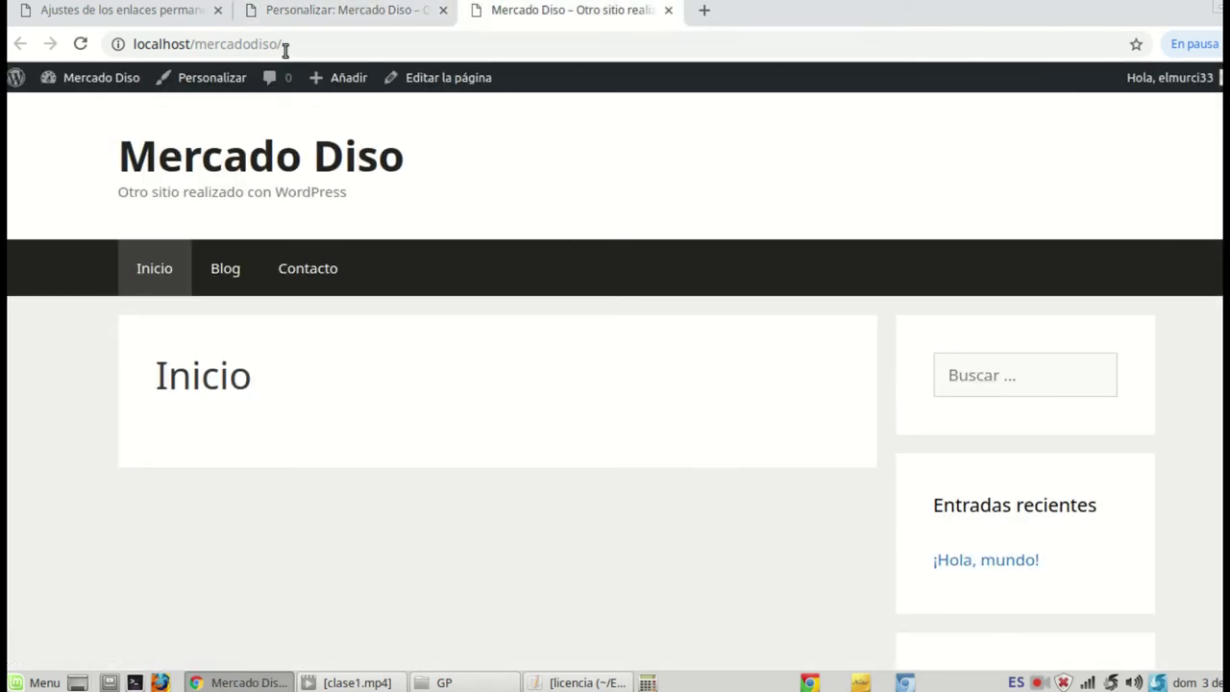
left_click(317, 14)
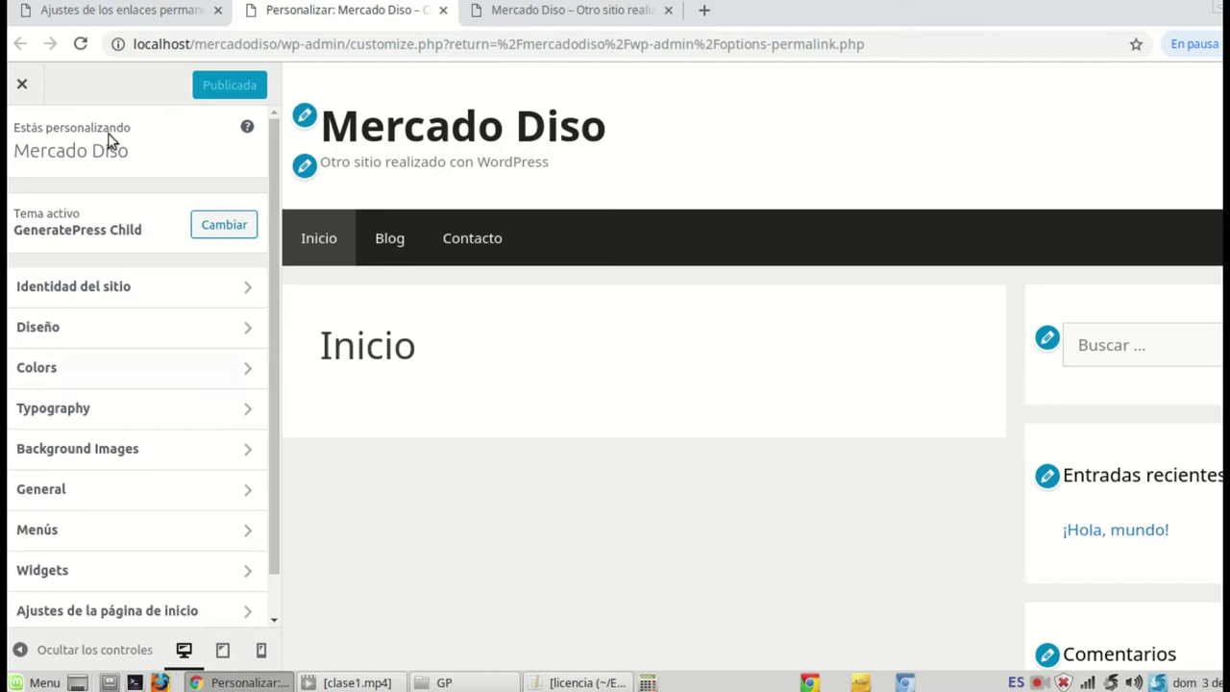
scroll(202, 293, "down", 1)
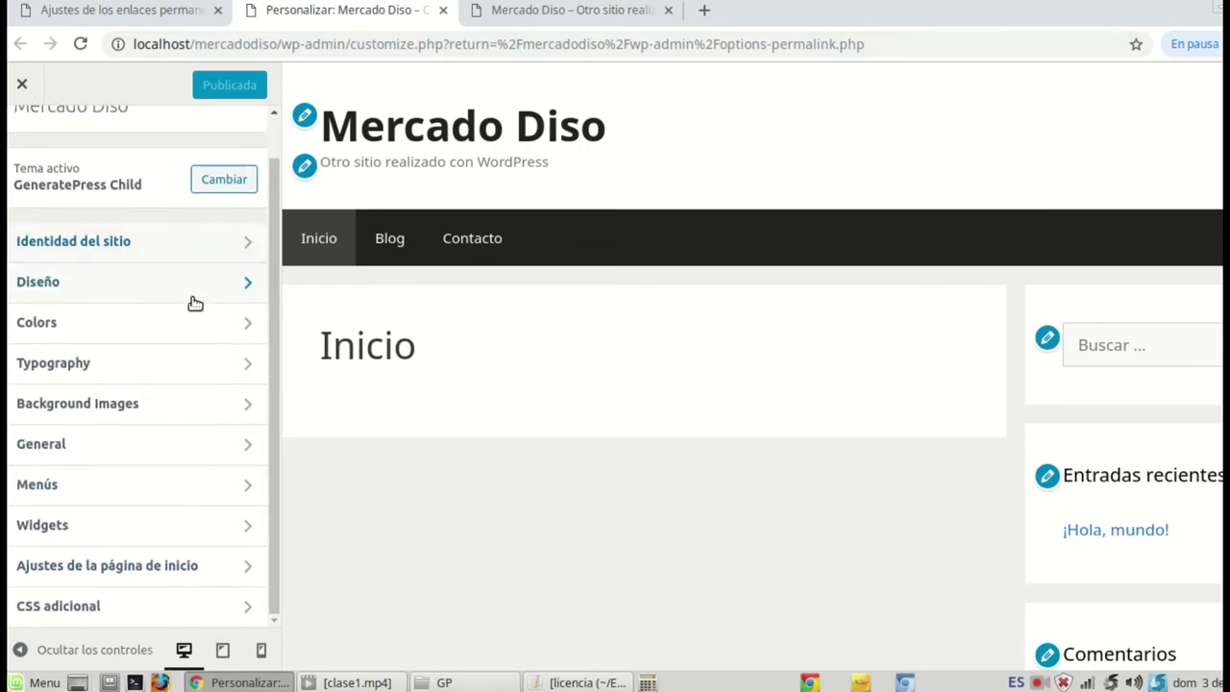
scroll(207, 434, "up", 1)
scroll(180, 399, "down", 1)
scroll(180, 407, "up", 1)
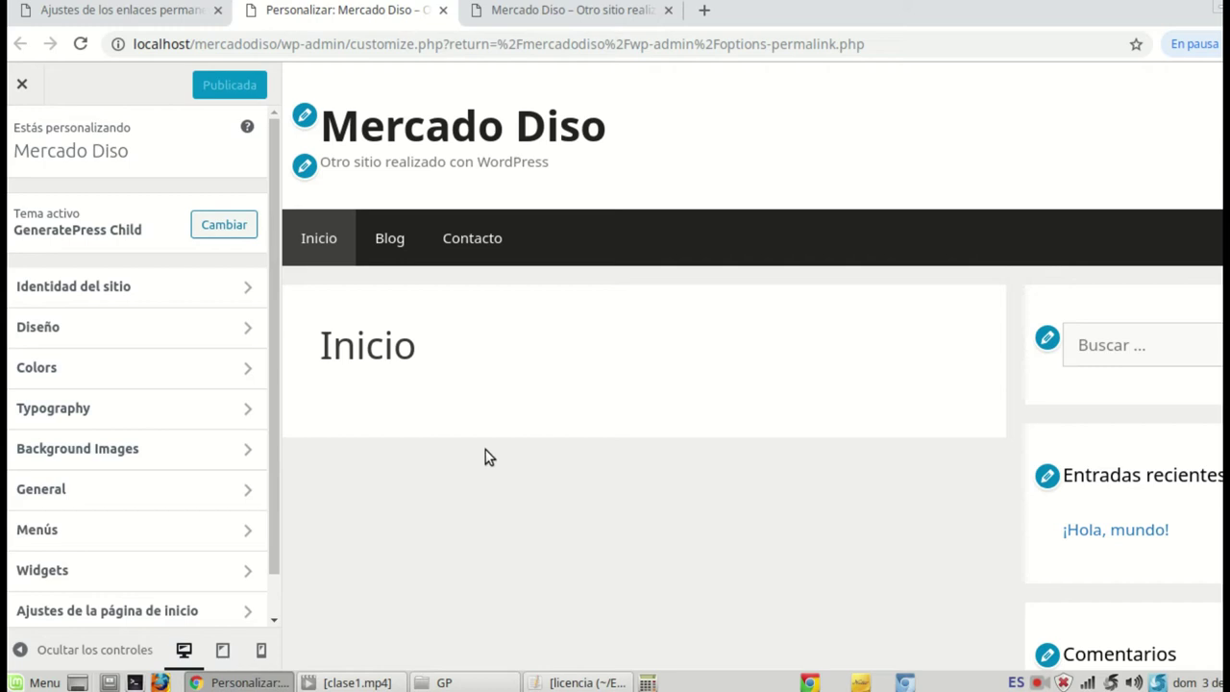
Step: Hide the site title in the Customizer's Identidad del sitio section, and try hiding the tagline before showing it again
left_click(82, 290)
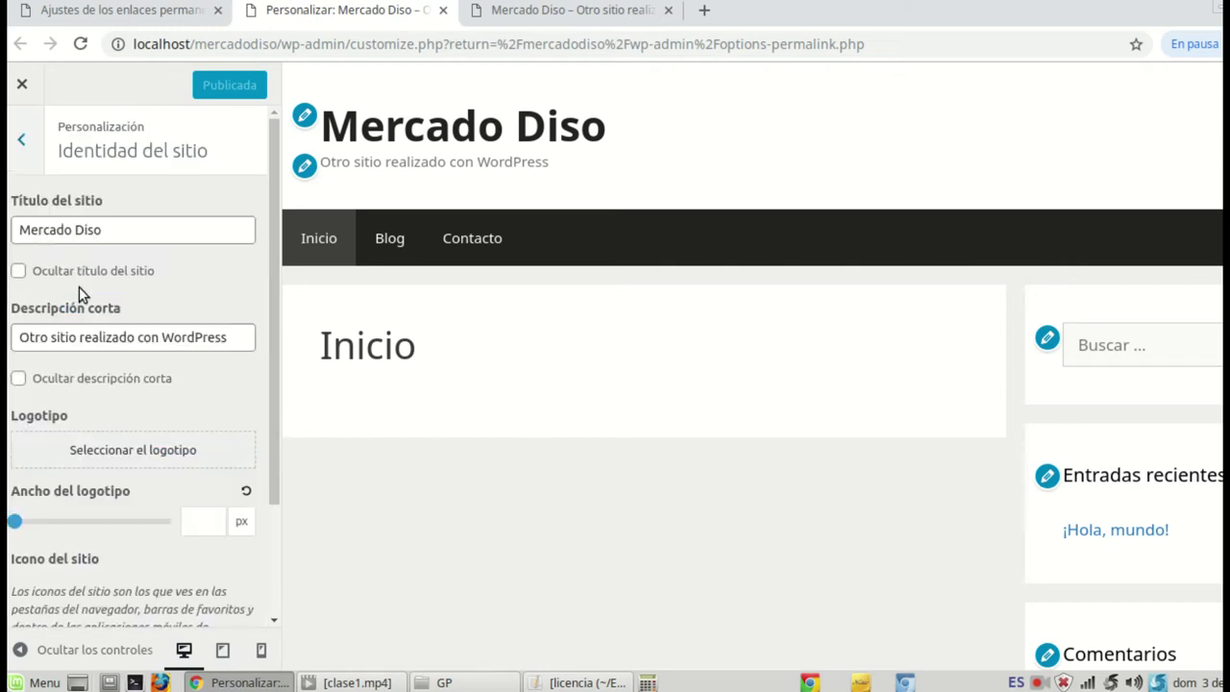
left_click(19, 273)
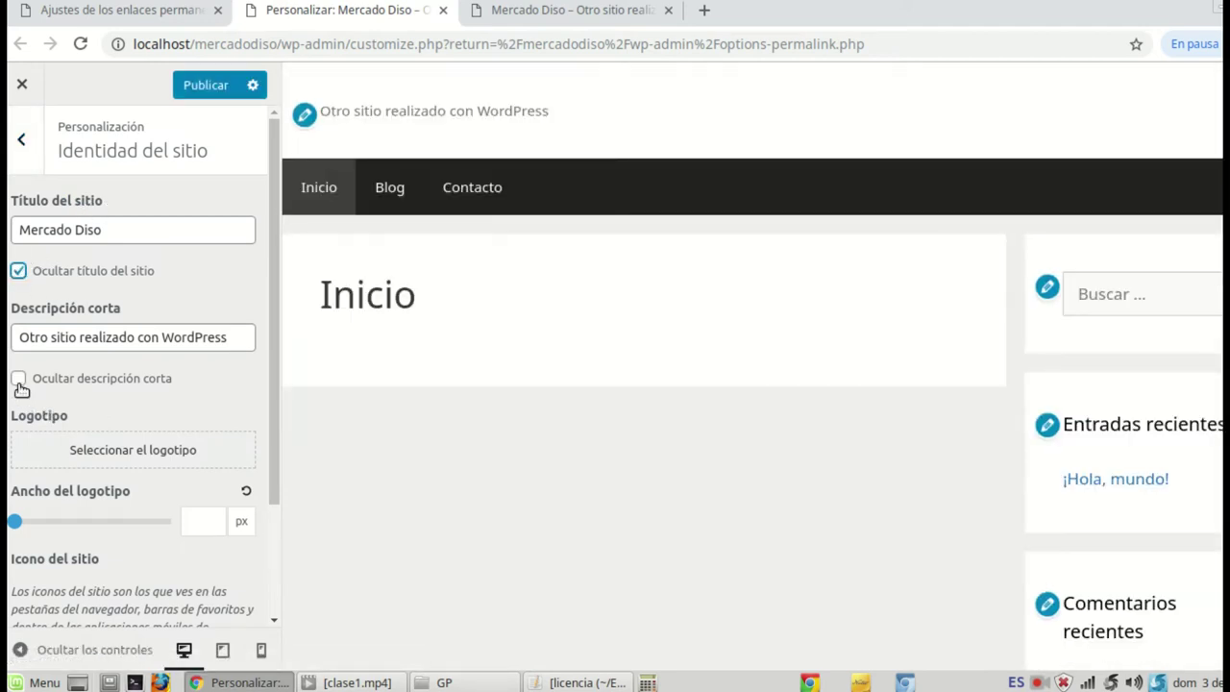
double_click(18, 379)
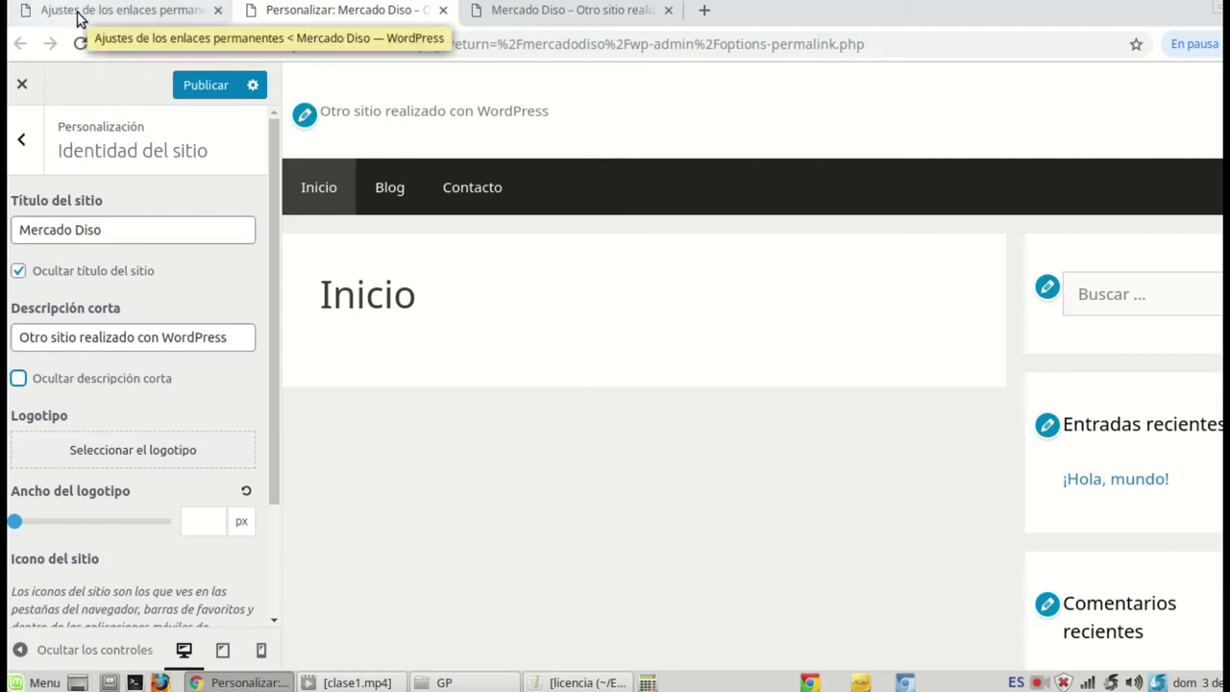
Step: Return to the dashboard's General settings and check the site title and tagline fields that correspond to the Customizer's
left_click(38, 12)
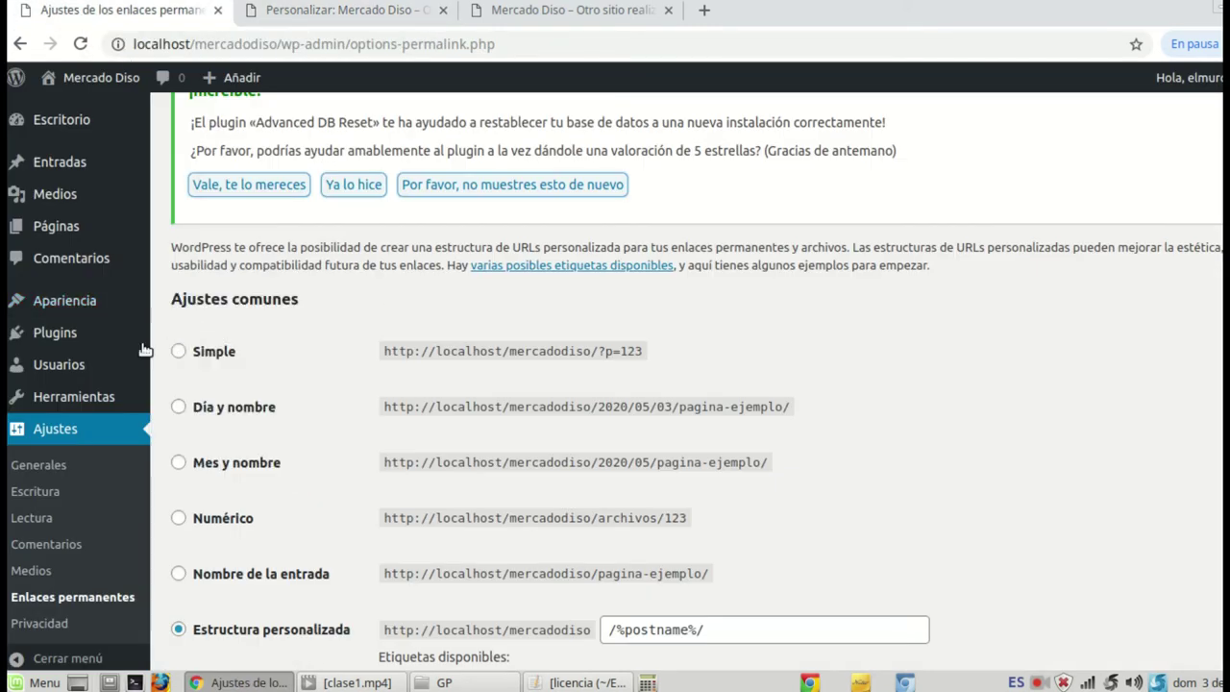
left_click(41, 465)
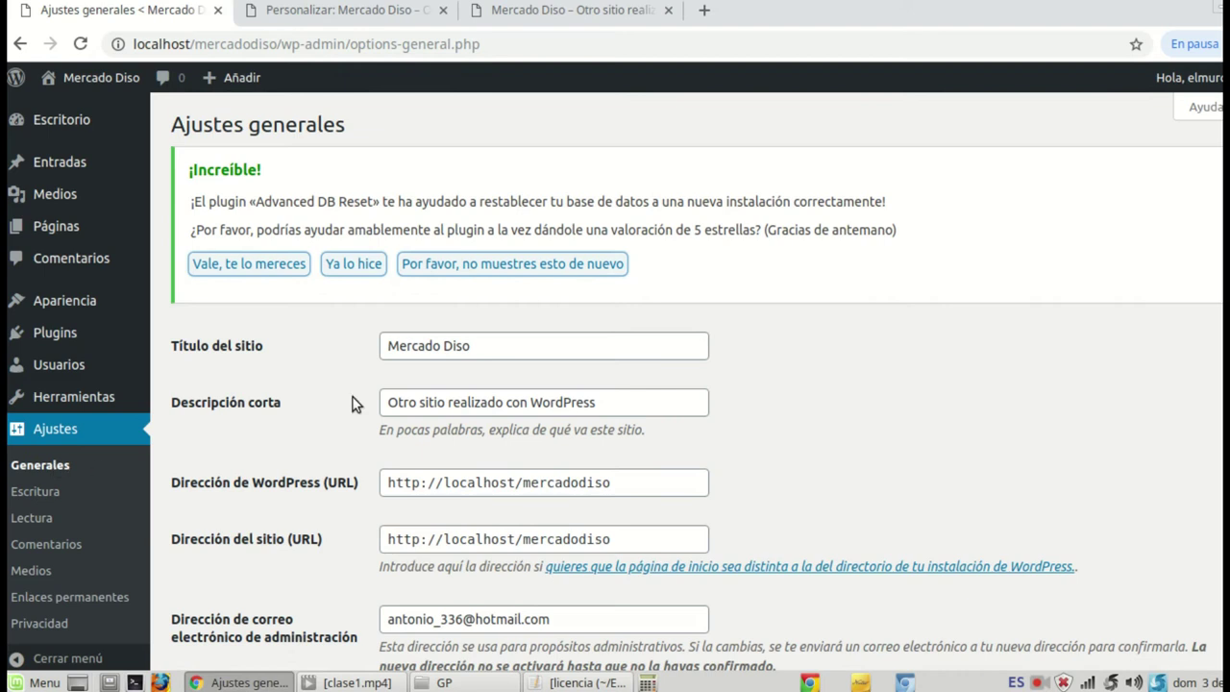
double_click(428, 343)
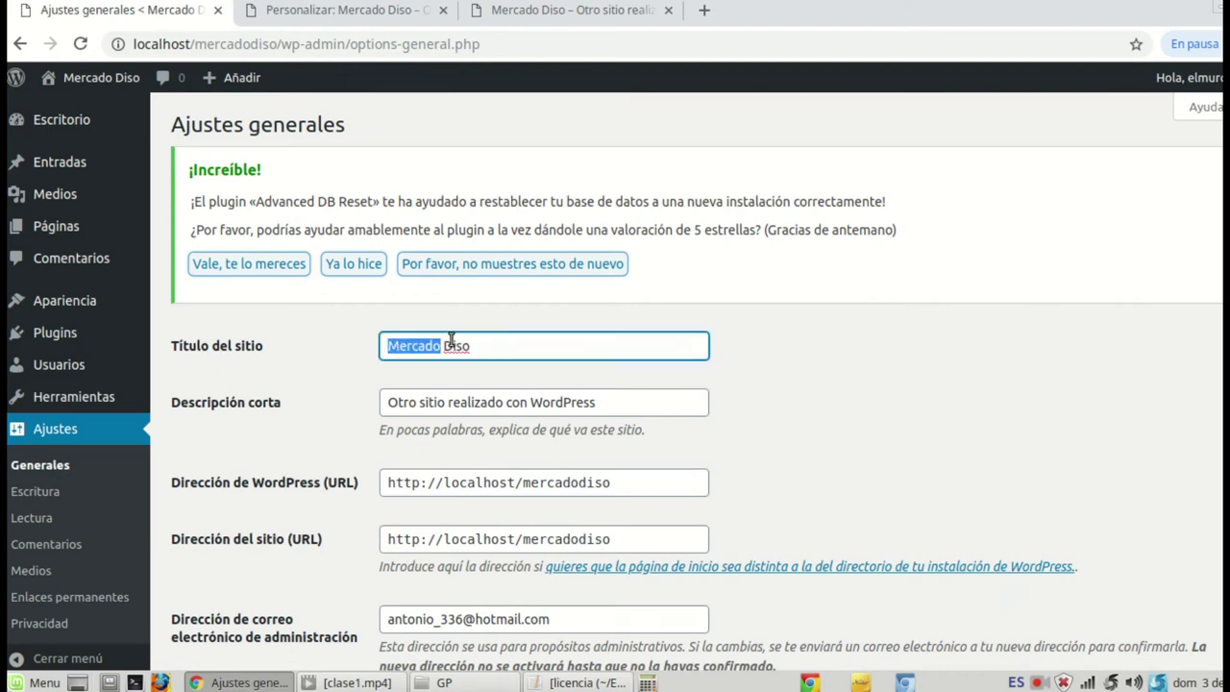
left_click(602, 414)
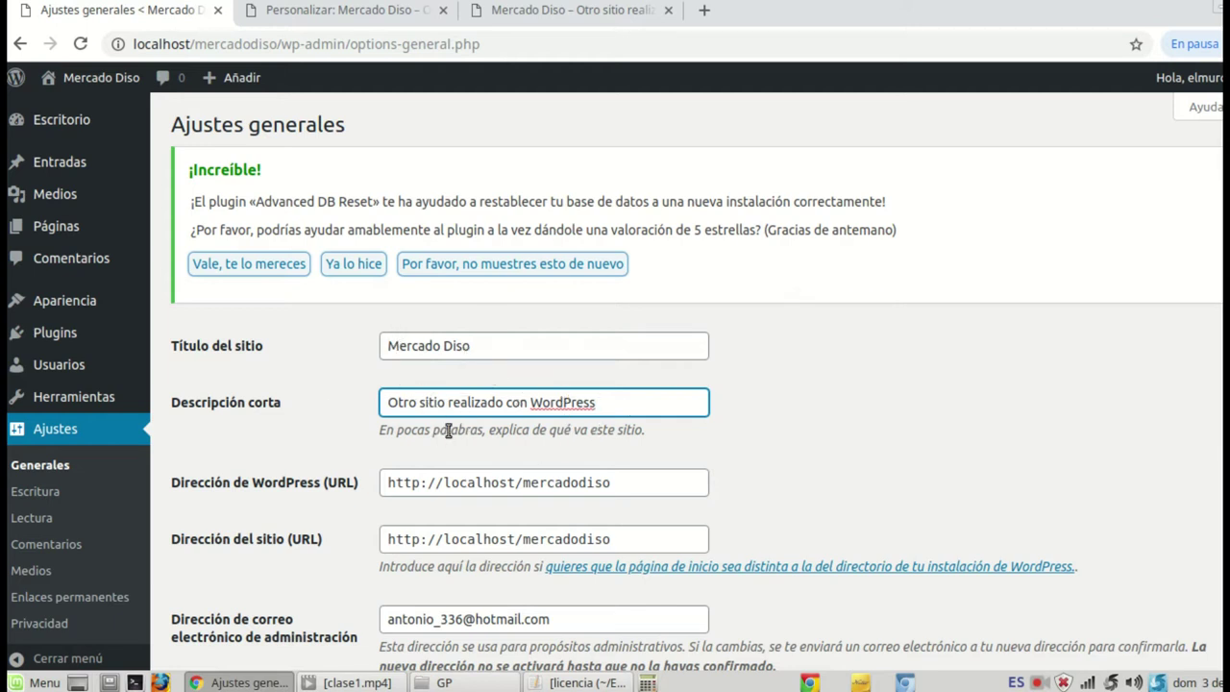
Step: Review the logo and site icon options in the Customizer's Identidad del sitio section and publish the site identity changes
left_click(385, 12)
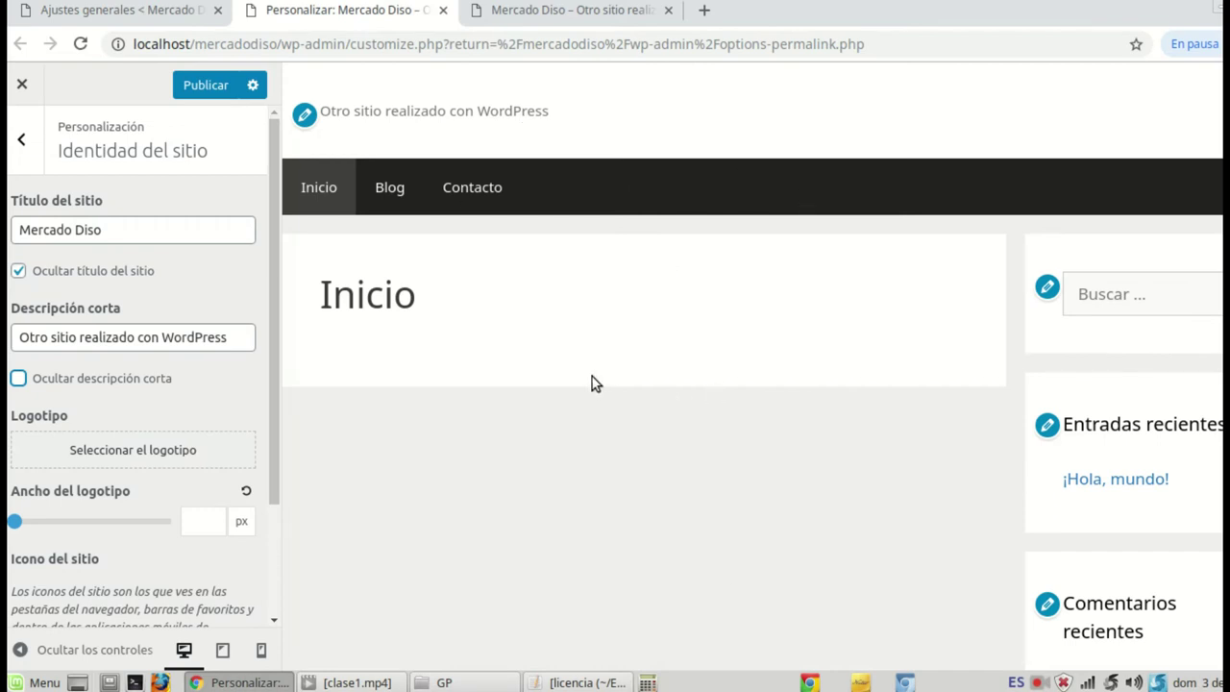
scroll(106, 495, "down", 3)
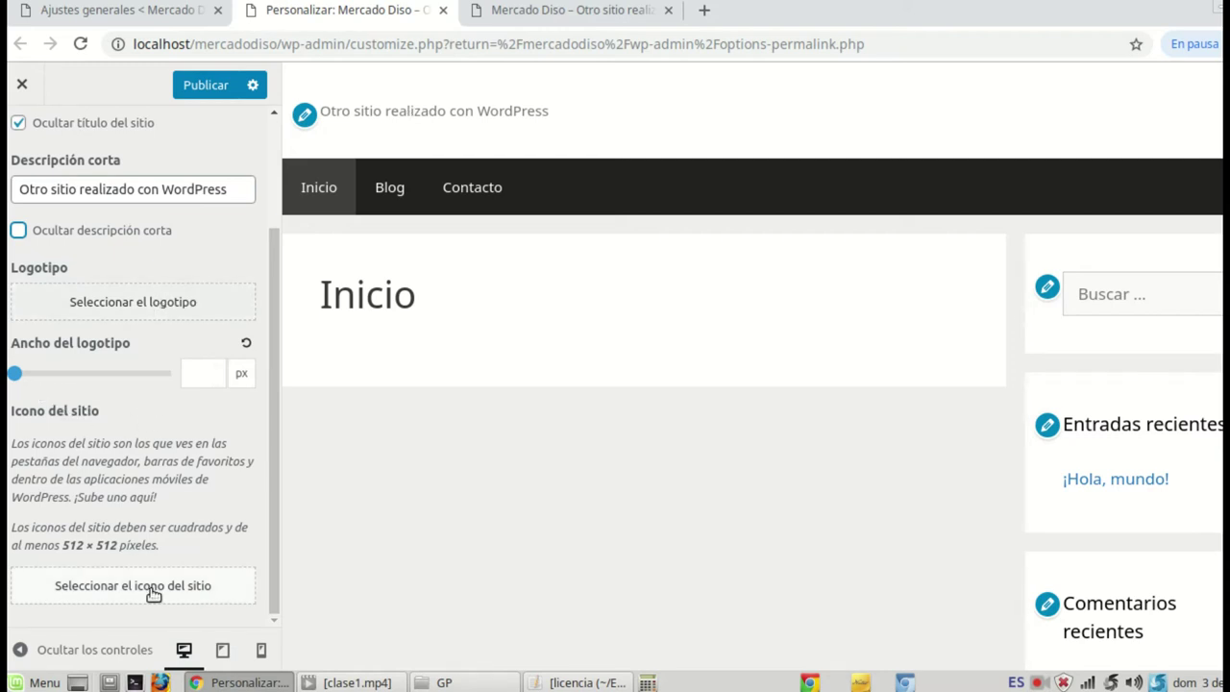
left_click(119, 579)
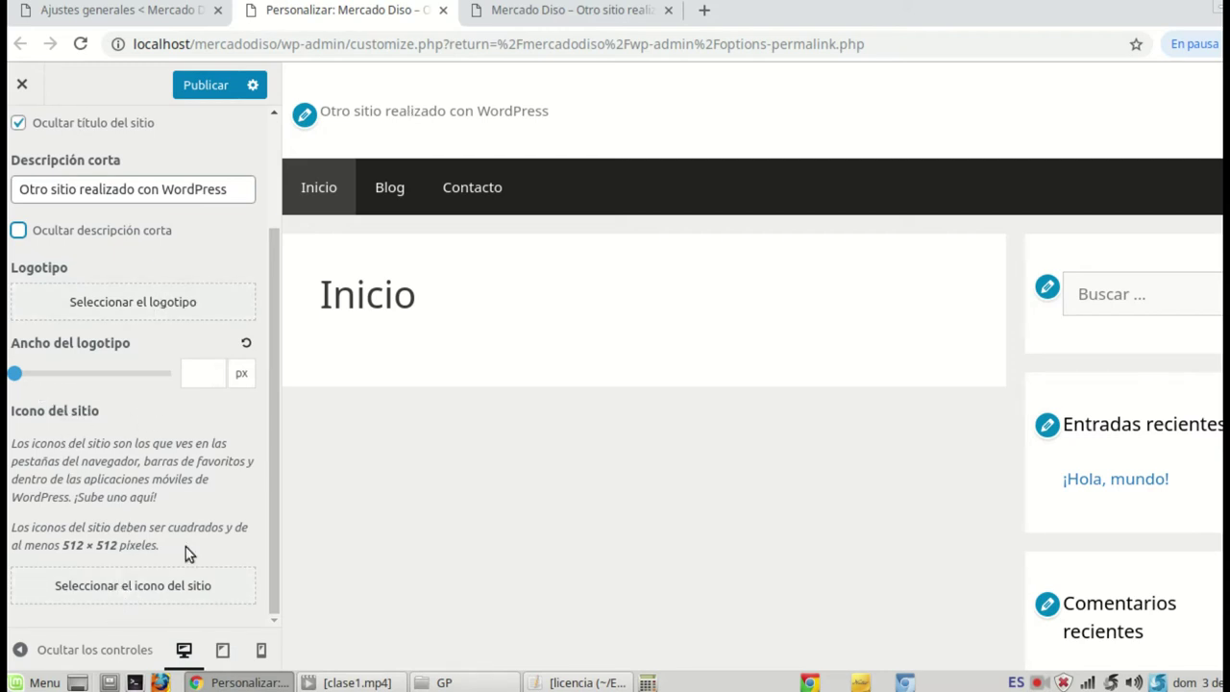
left_click(204, 88)
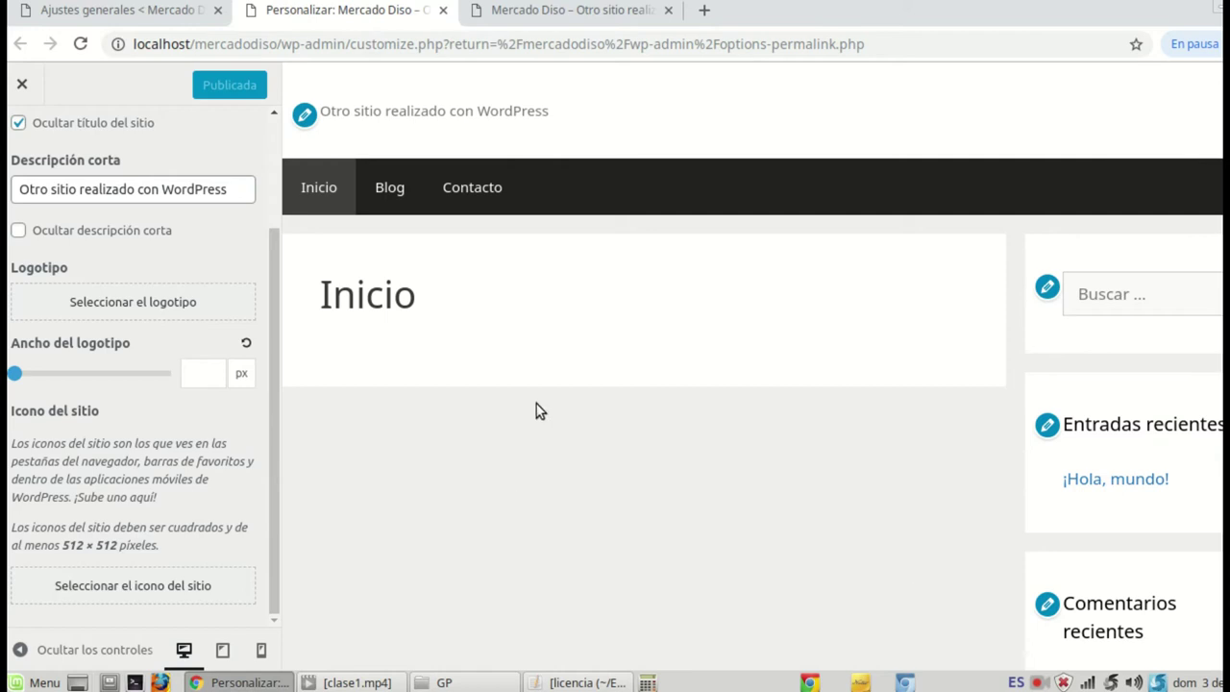
scroll(81, 293, "up", 3)
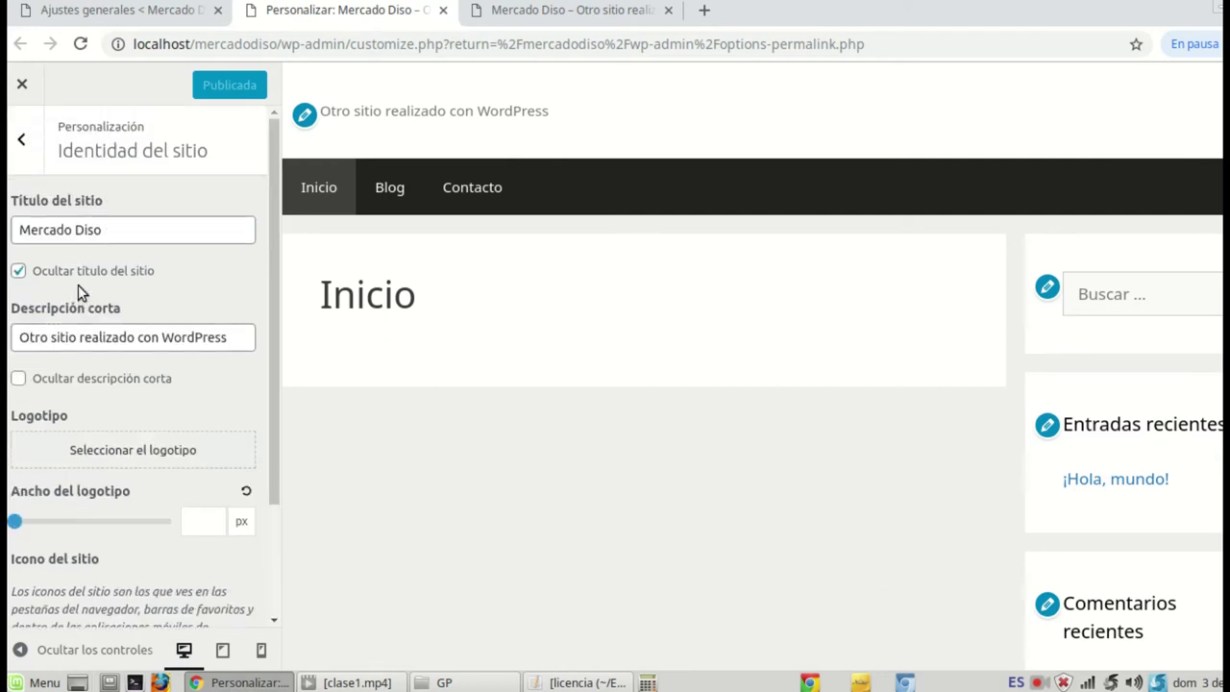
left_click(21, 139)
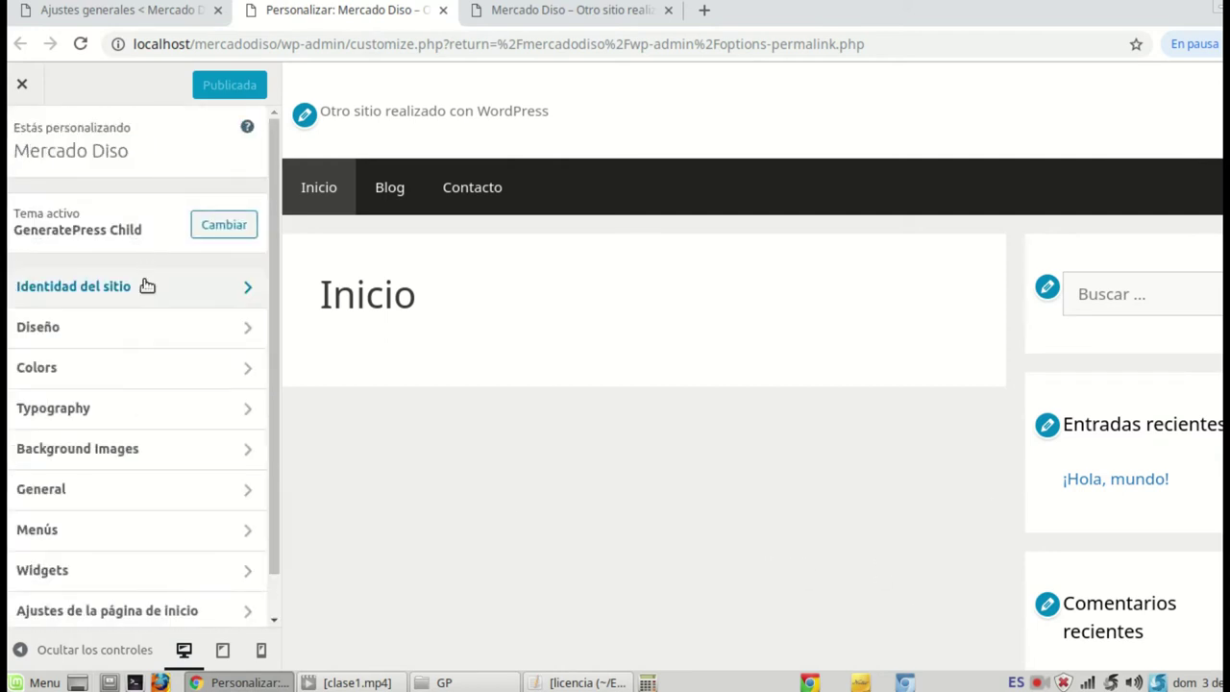
Step: Try Centrar and Derecha as the alignment of the main navigation in the Diseño settings, and set it back to Izquierda
left_click(123, 333)
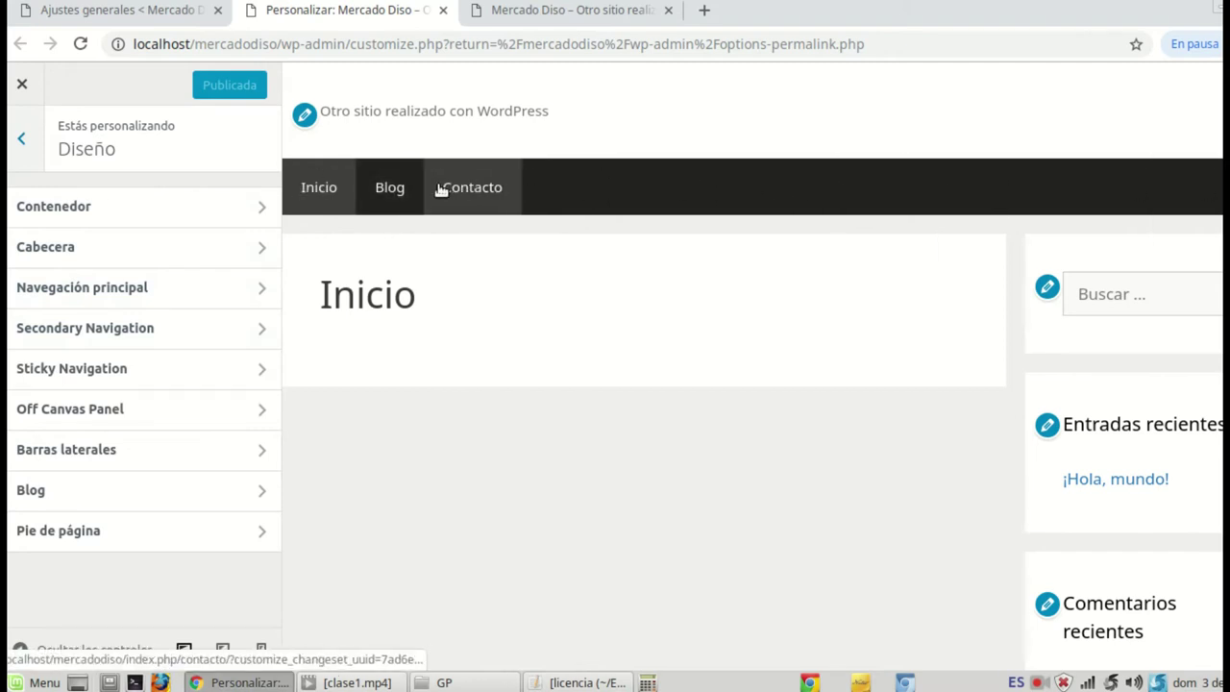
left_click(120, 299)
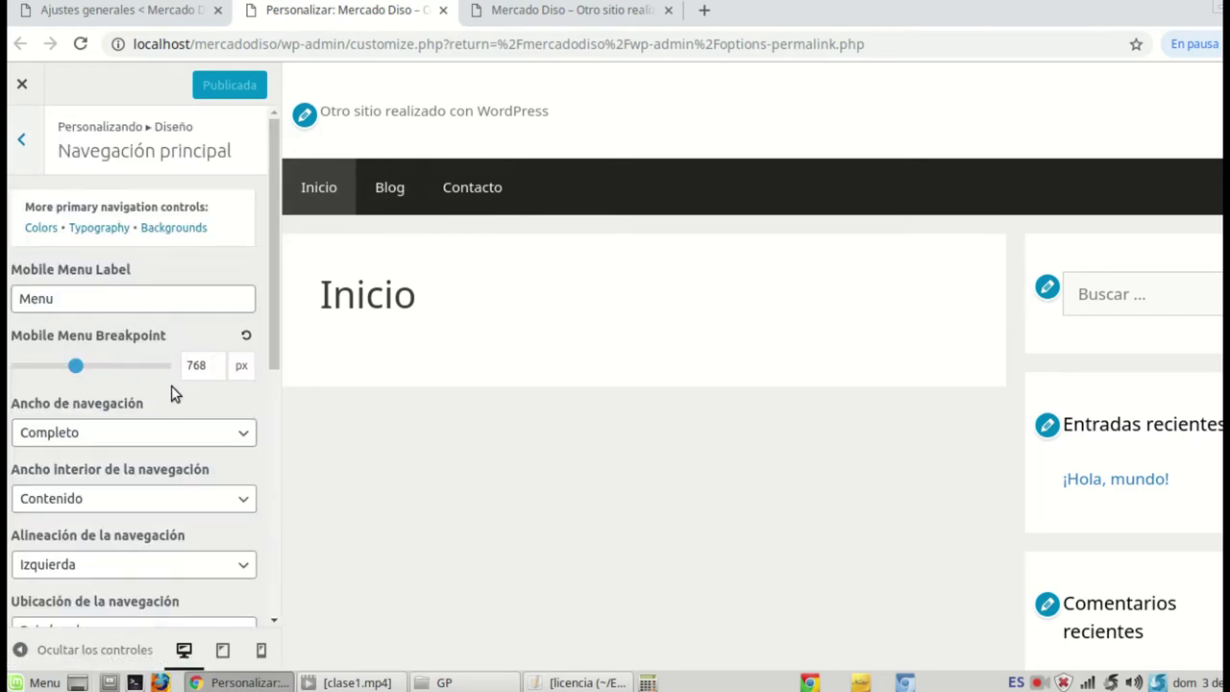
scroll(171, 385, "down", 5)
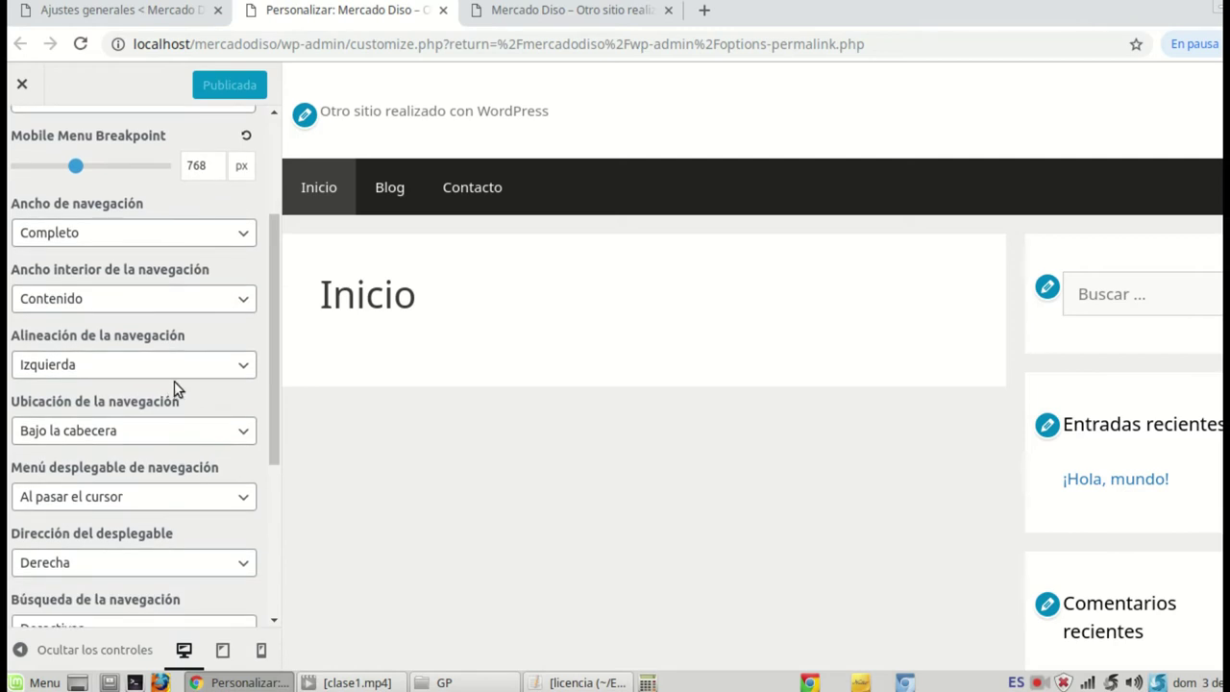
scroll(179, 323, "down", 1)
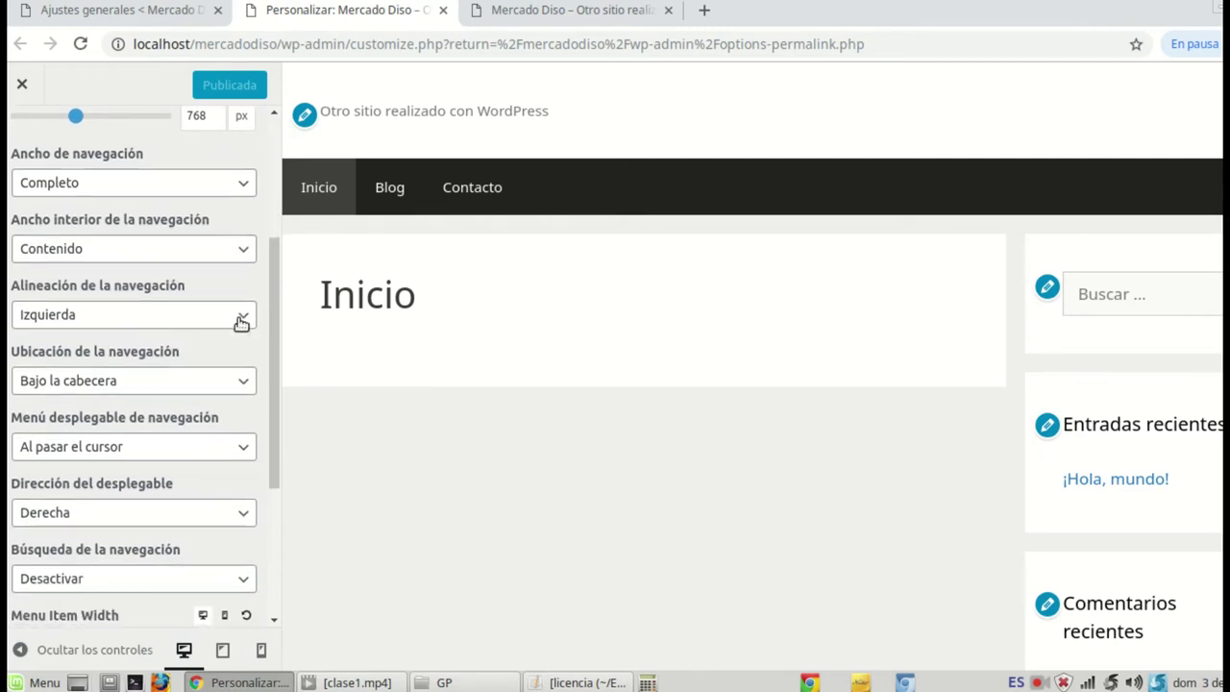
left_click(241, 321)
left_click(97, 355)
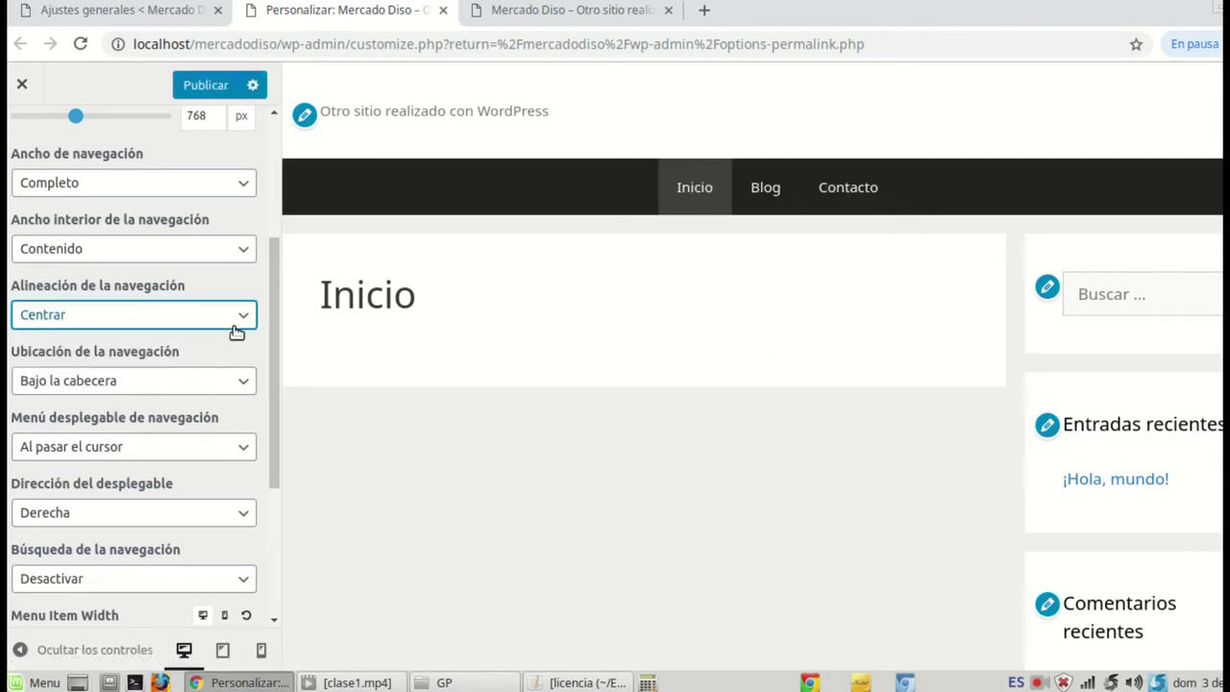
left_click(237, 327)
left_click(126, 370)
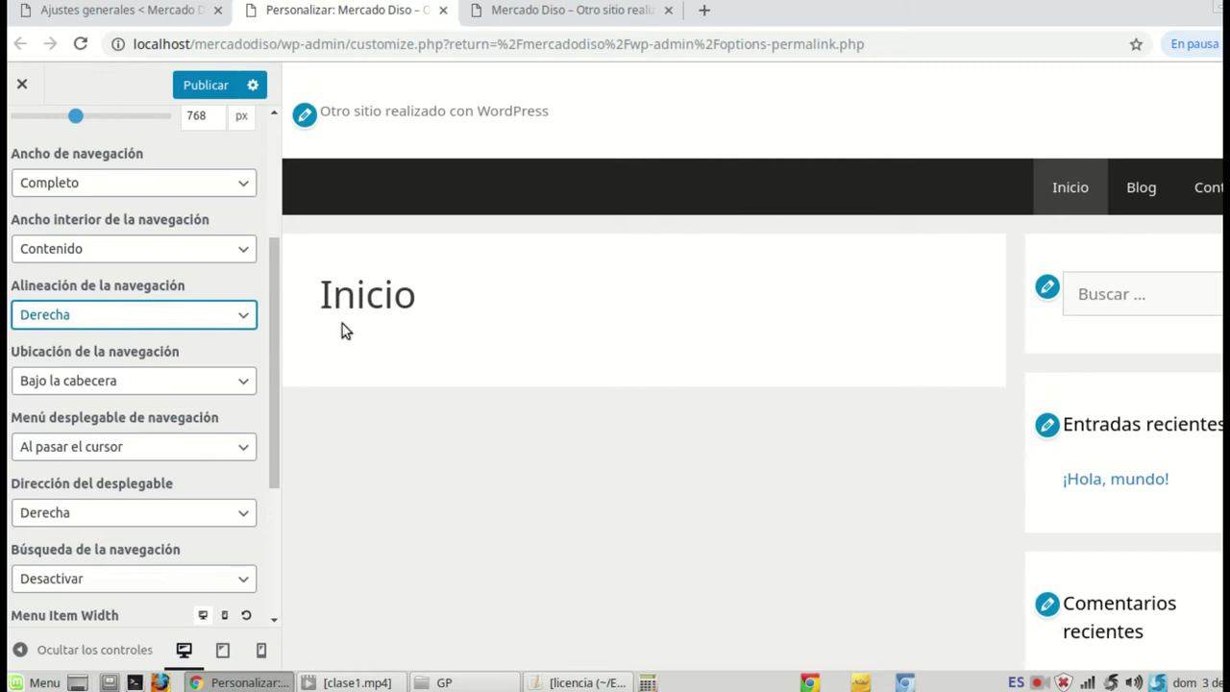
left_click(227, 331)
left_click(142, 338)
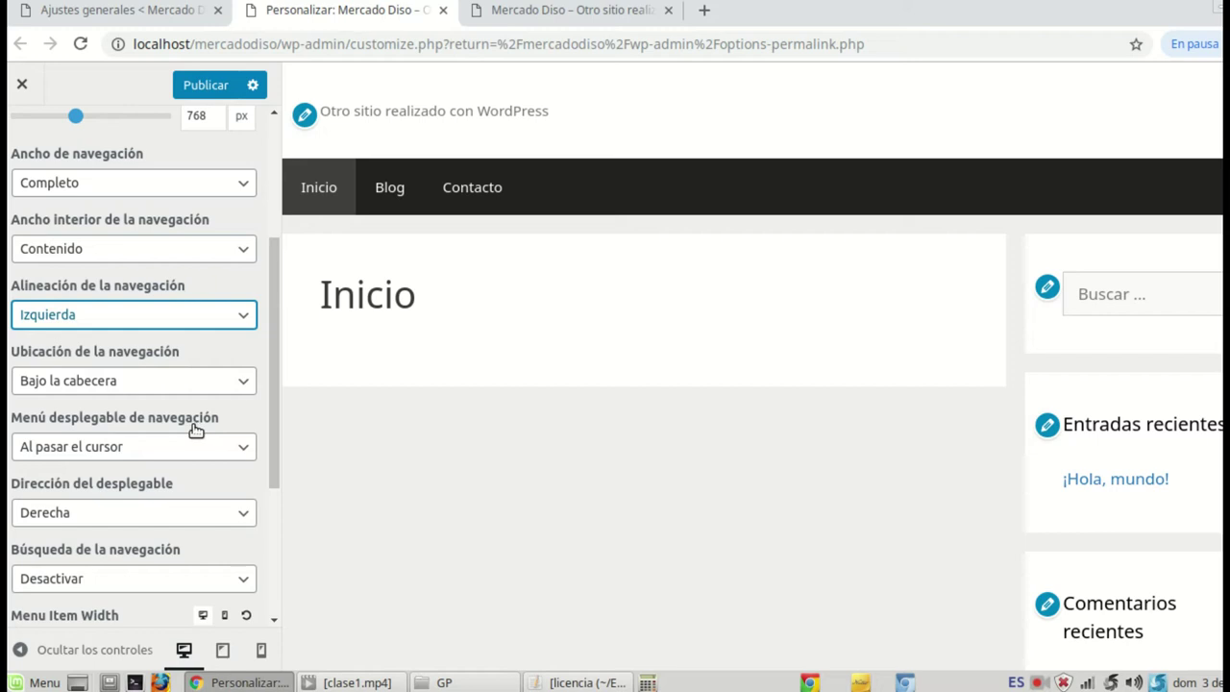
scroll(38, 165, "up", 2)
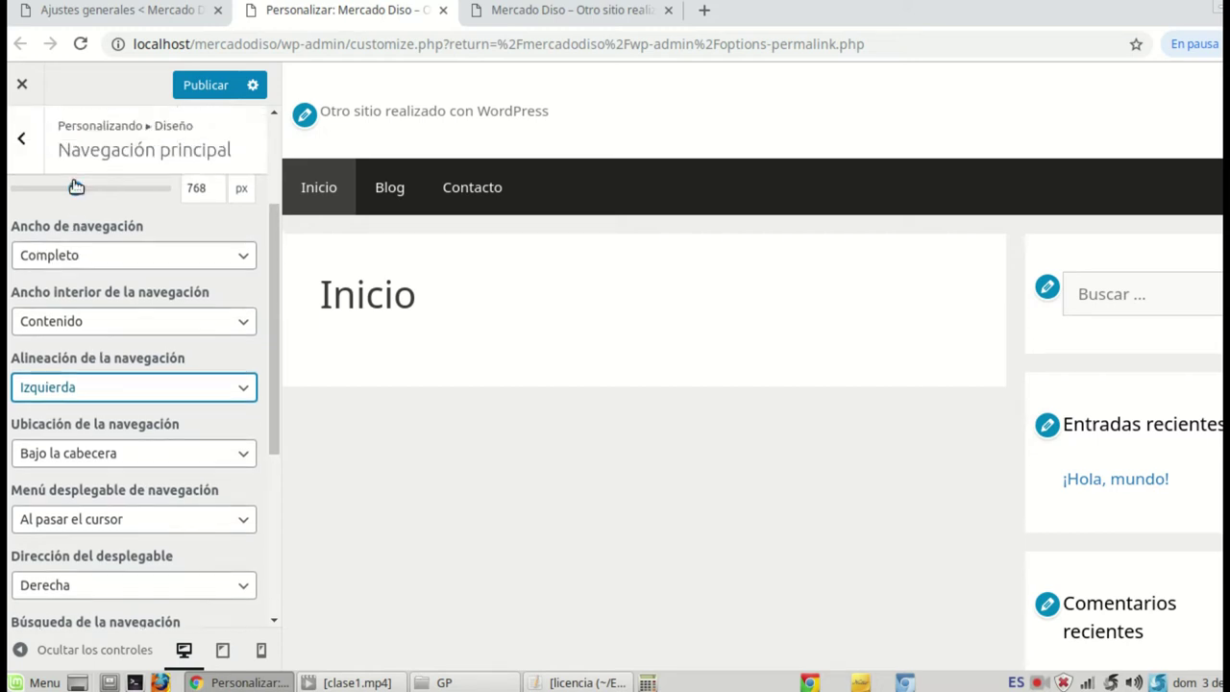
left_click(27, 144)
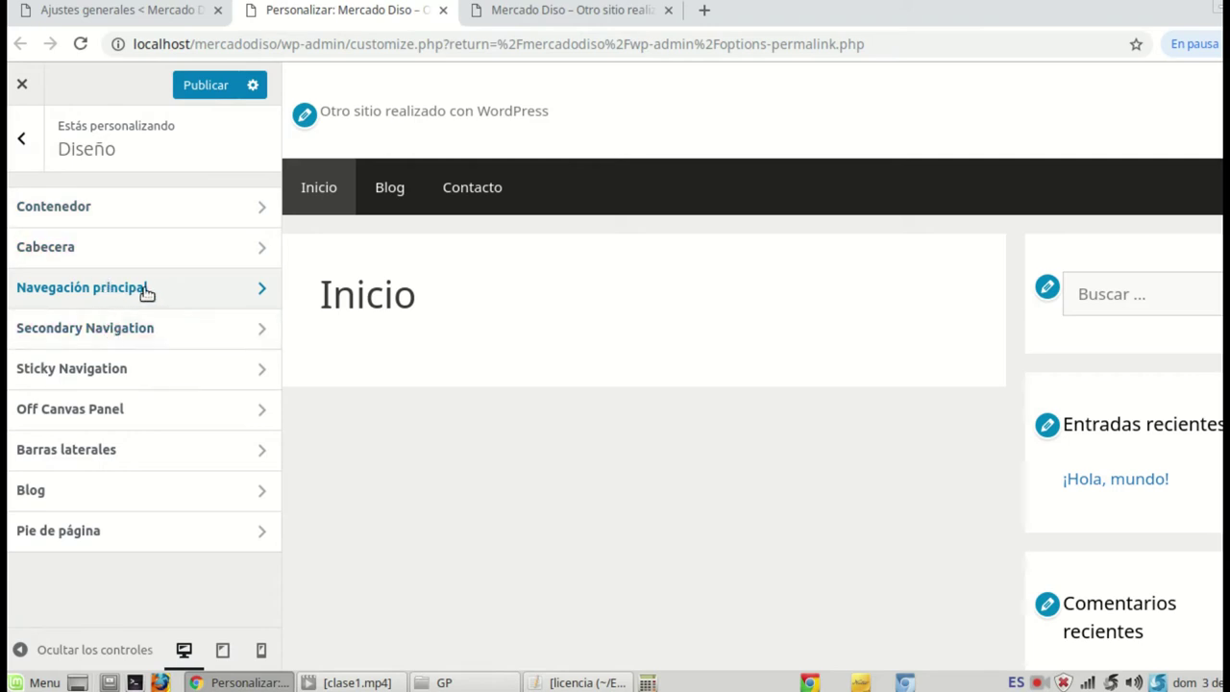
left_click(21, 137)
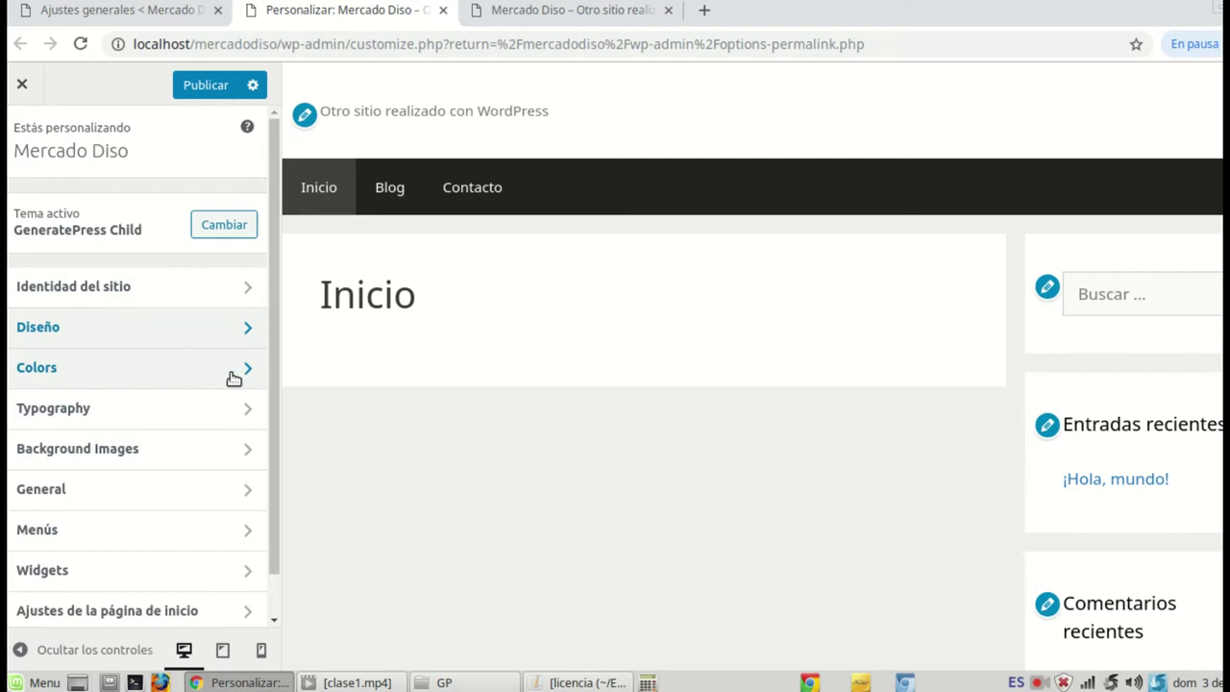
Step: Review the Primary Navigation options in the Customizer's Colors section, including the color picker for the parent items' Background
left_click(233, 376)
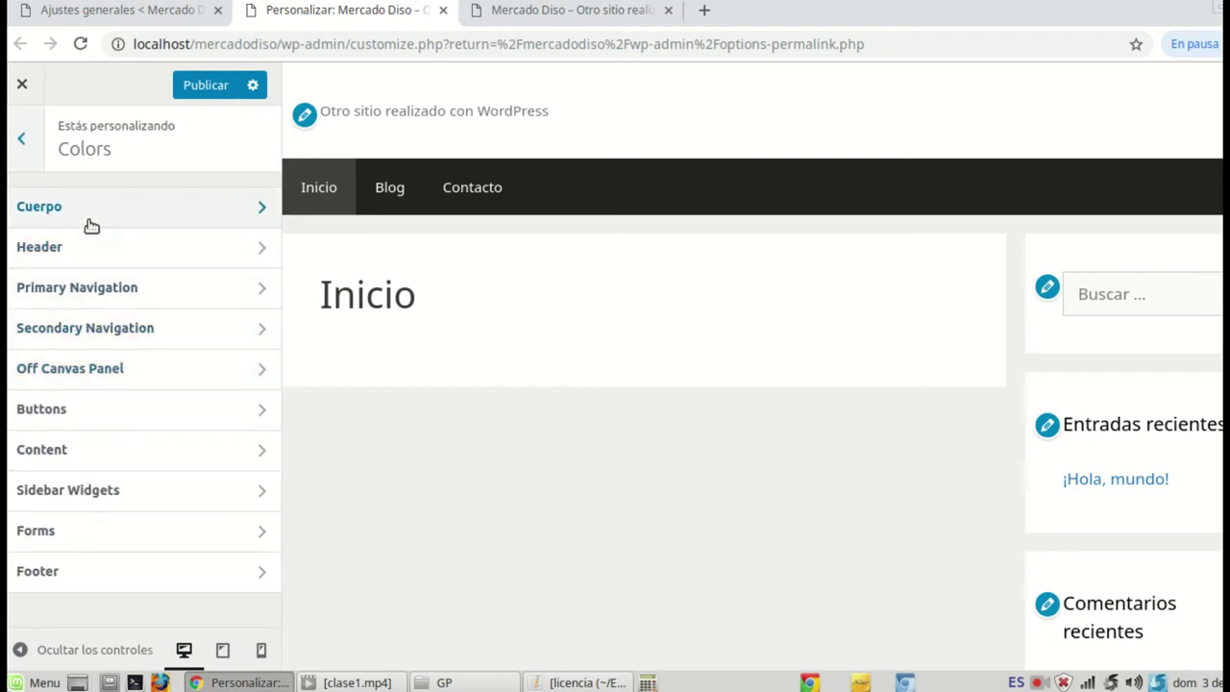
left_click(103, 296)
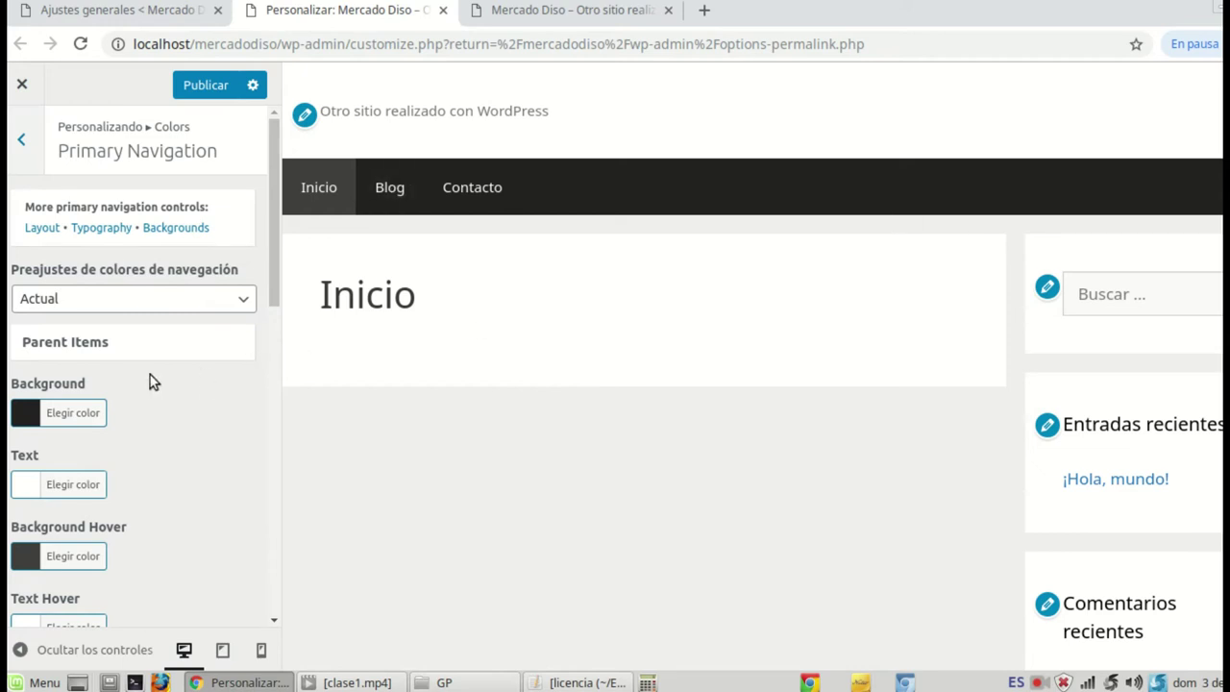
left_click(31, 415)
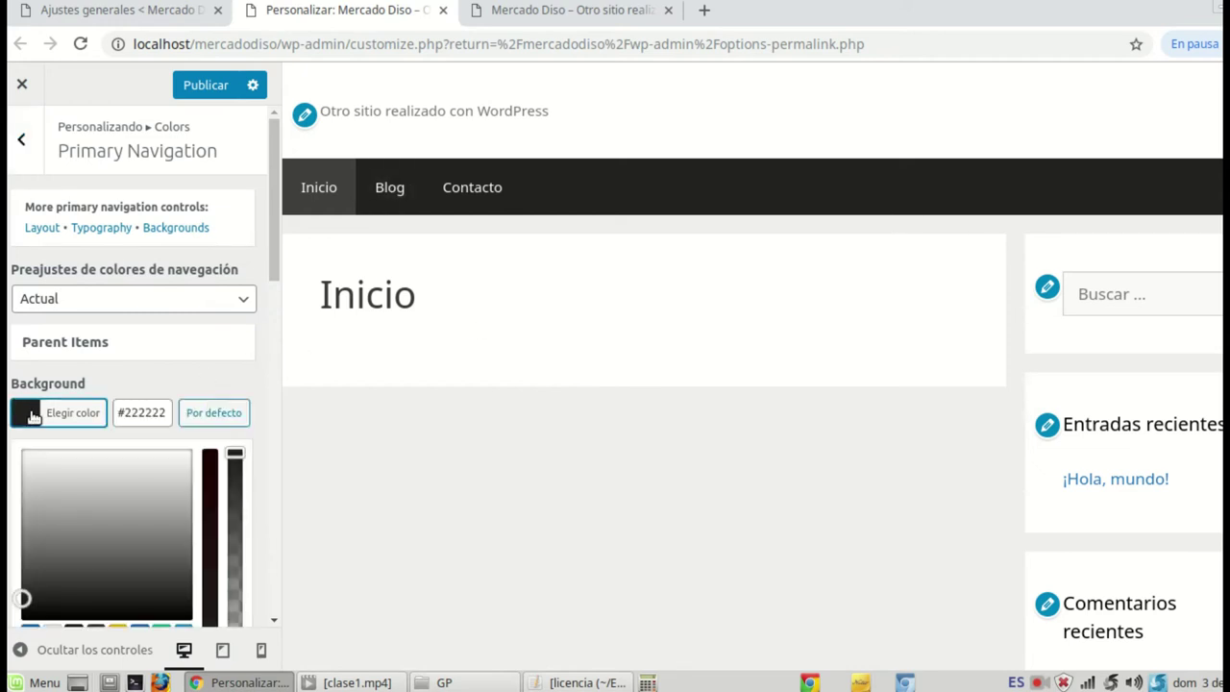
left_click(32, 415)
left_click(33, 414)
left_click(57, 396)
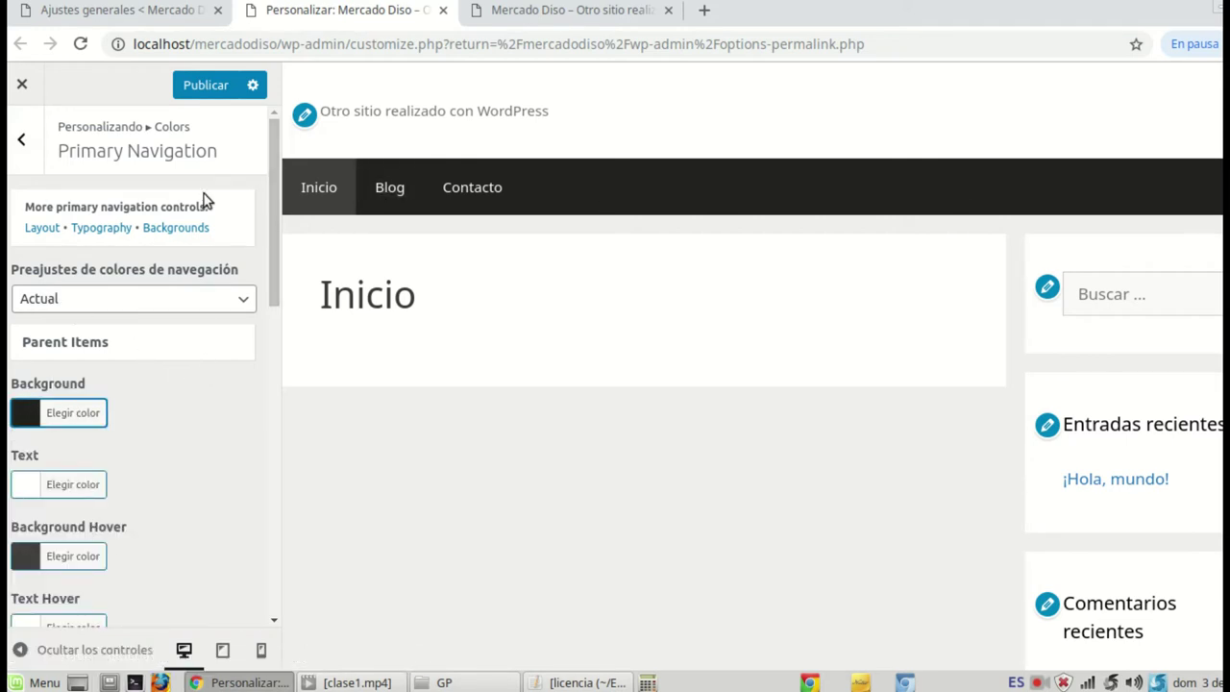
left_click(21, 140)
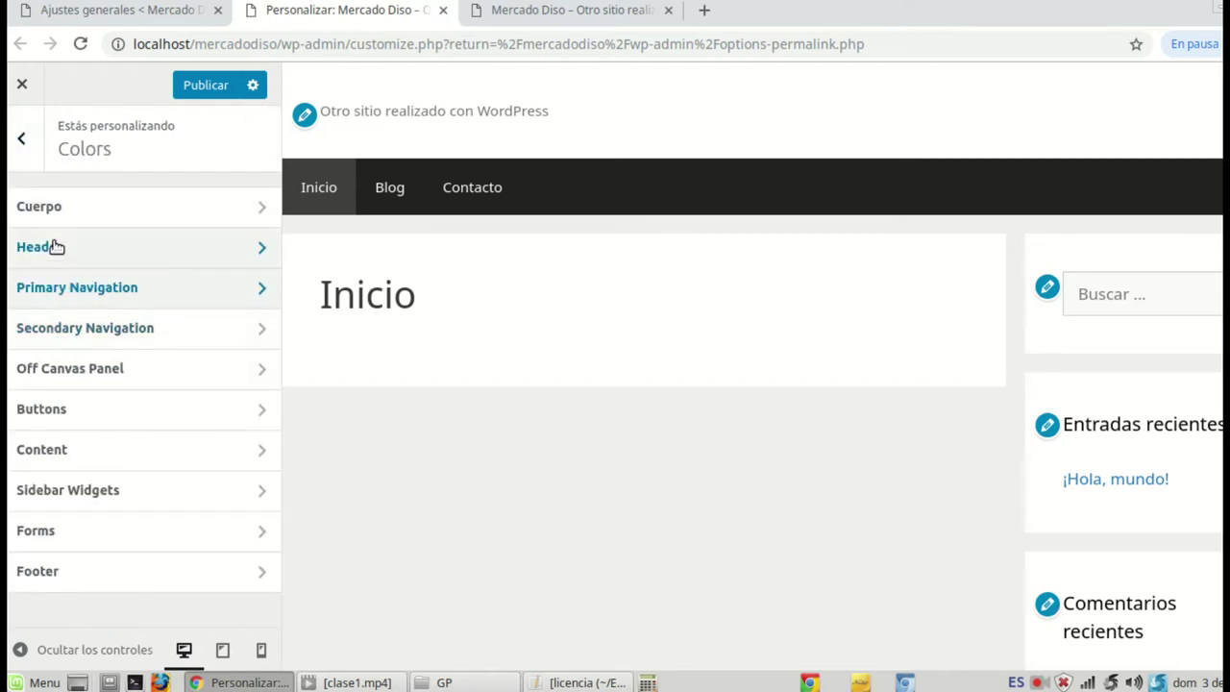
left_click(25, 144)
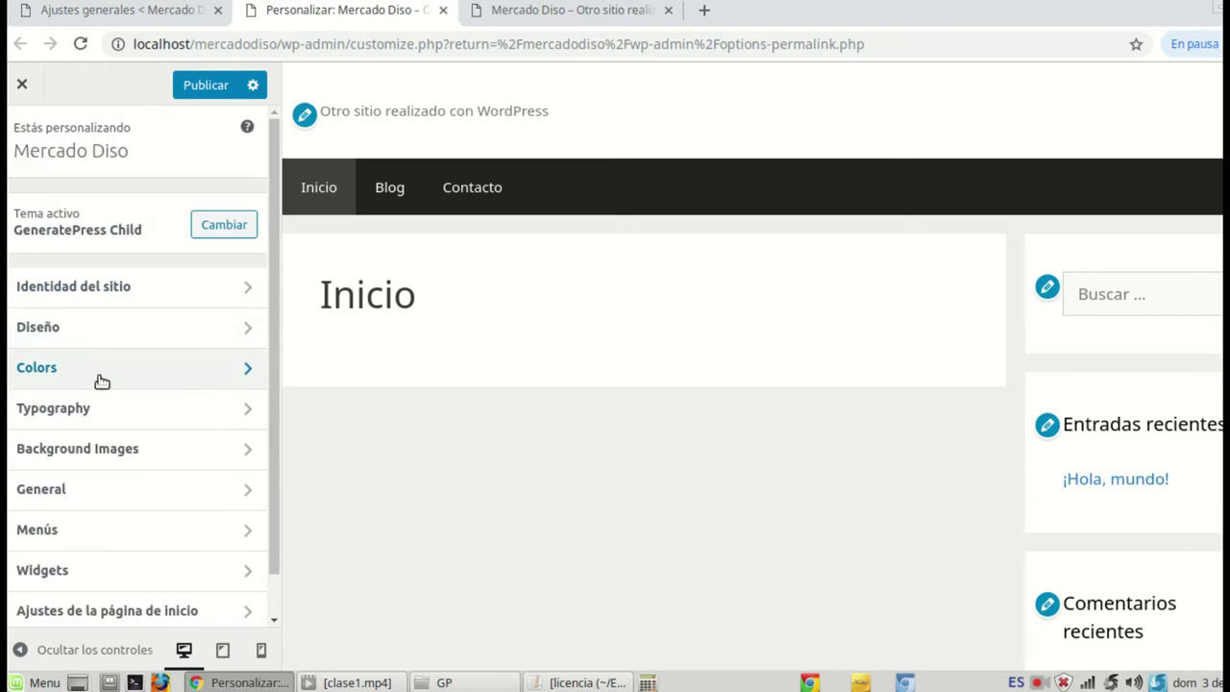
Step: Try several colors for the Primary Navigation parent items' Background, ending with dark green #1f4c03
left_click(131, 373)
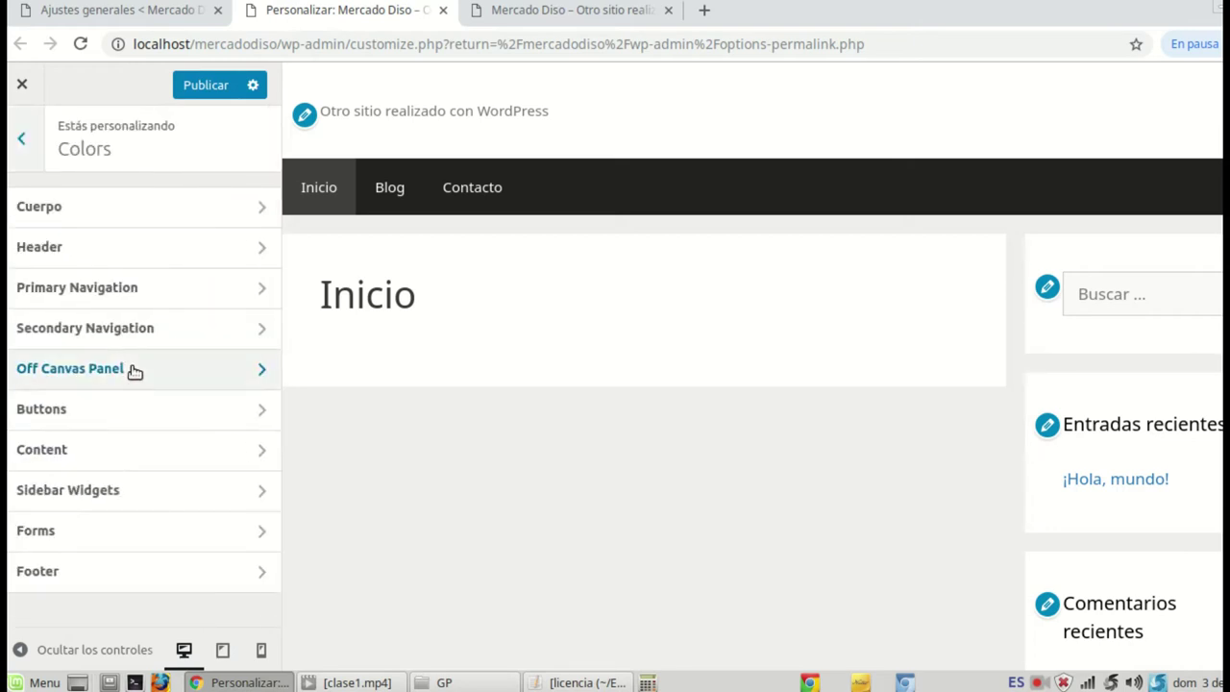
left_click(105, 296)
scroll(200, 444, "down", 2)
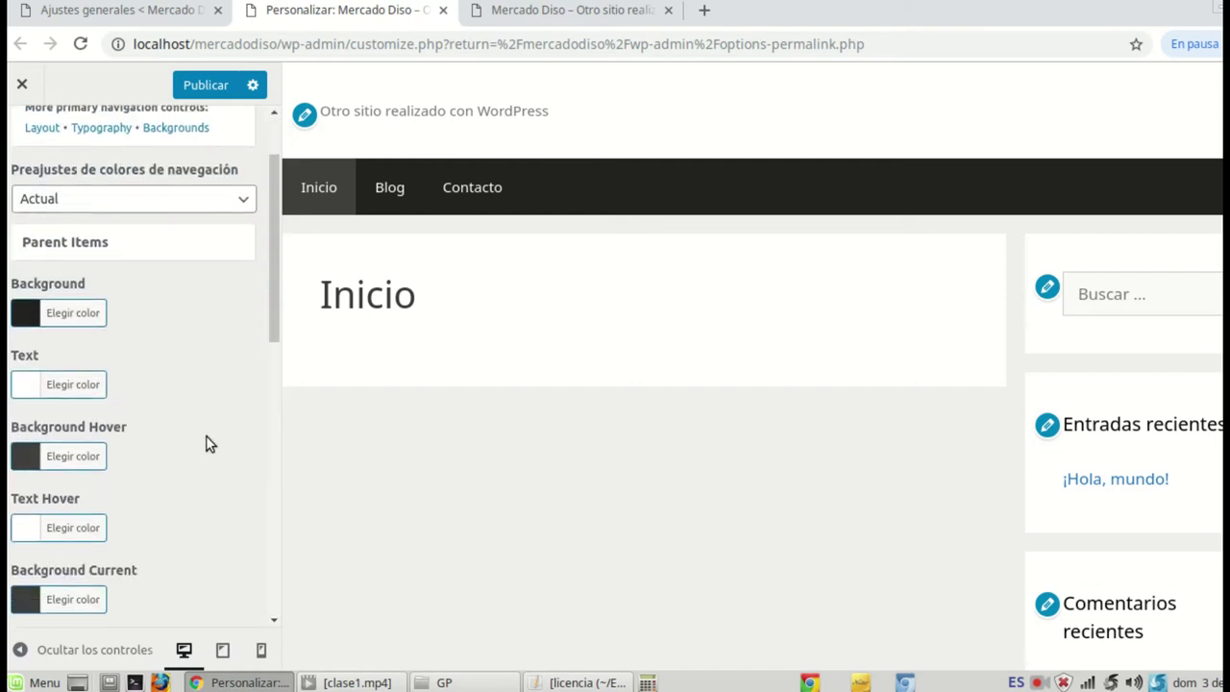
left_click(32, 312)
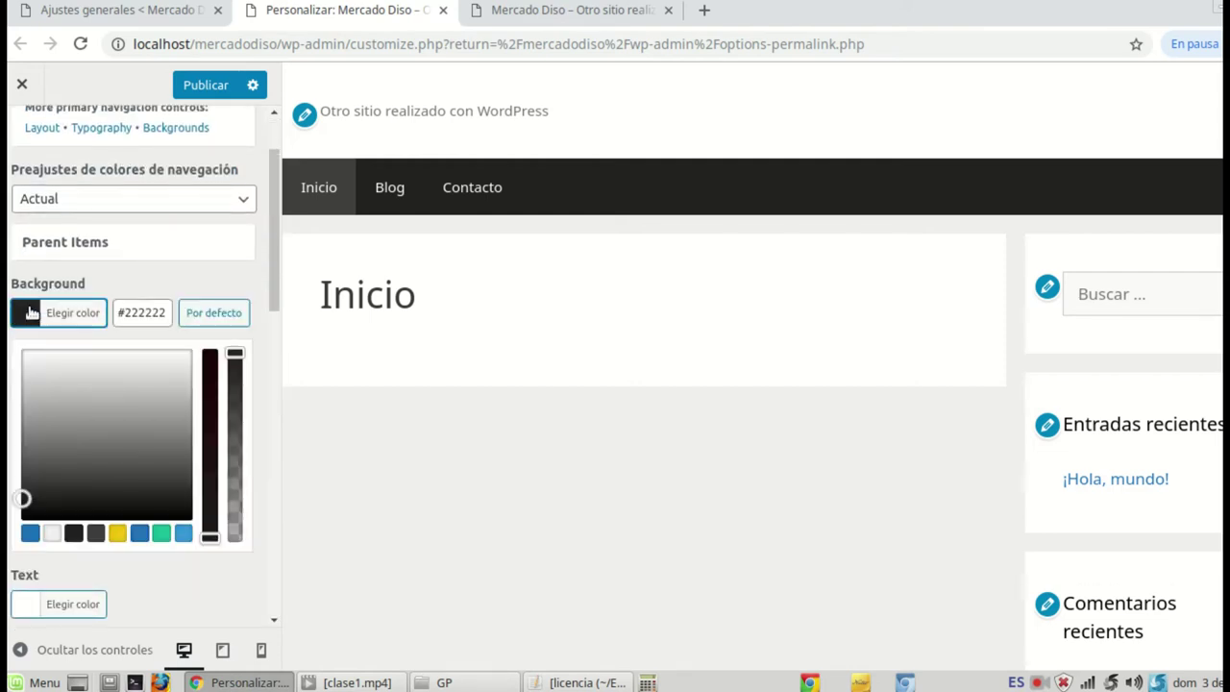
left_click(118, 534)
left_click(96, 463)
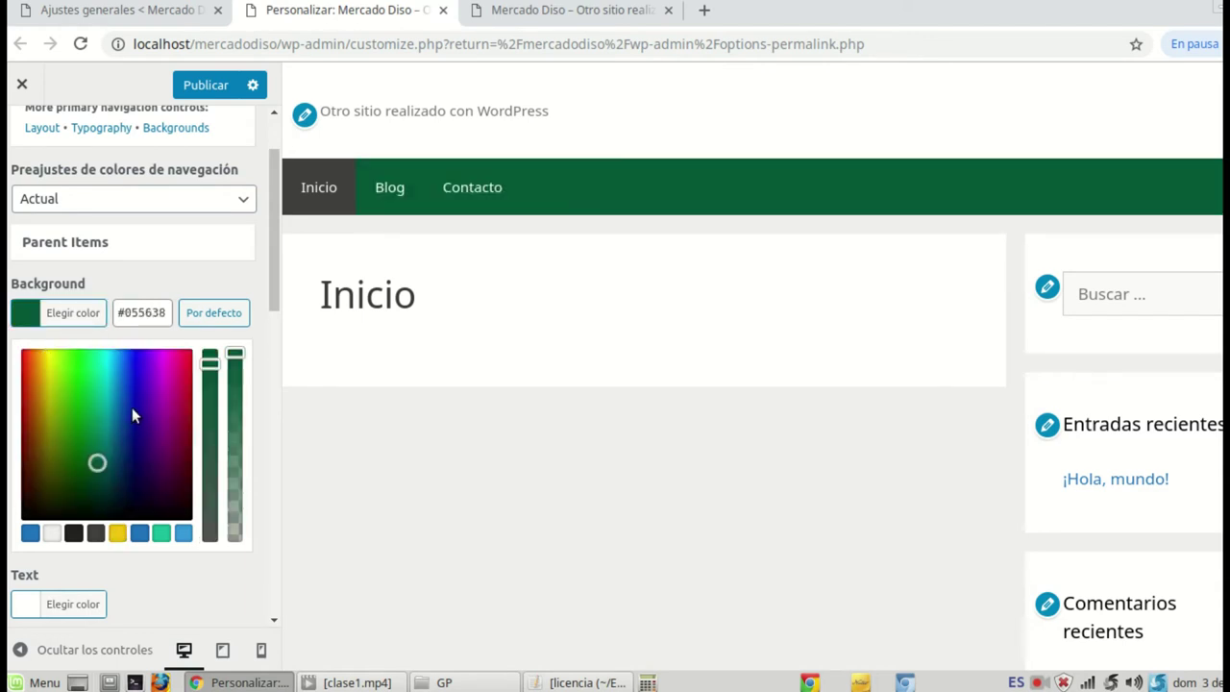
left_click(79, 432)
left_click(66, 468)
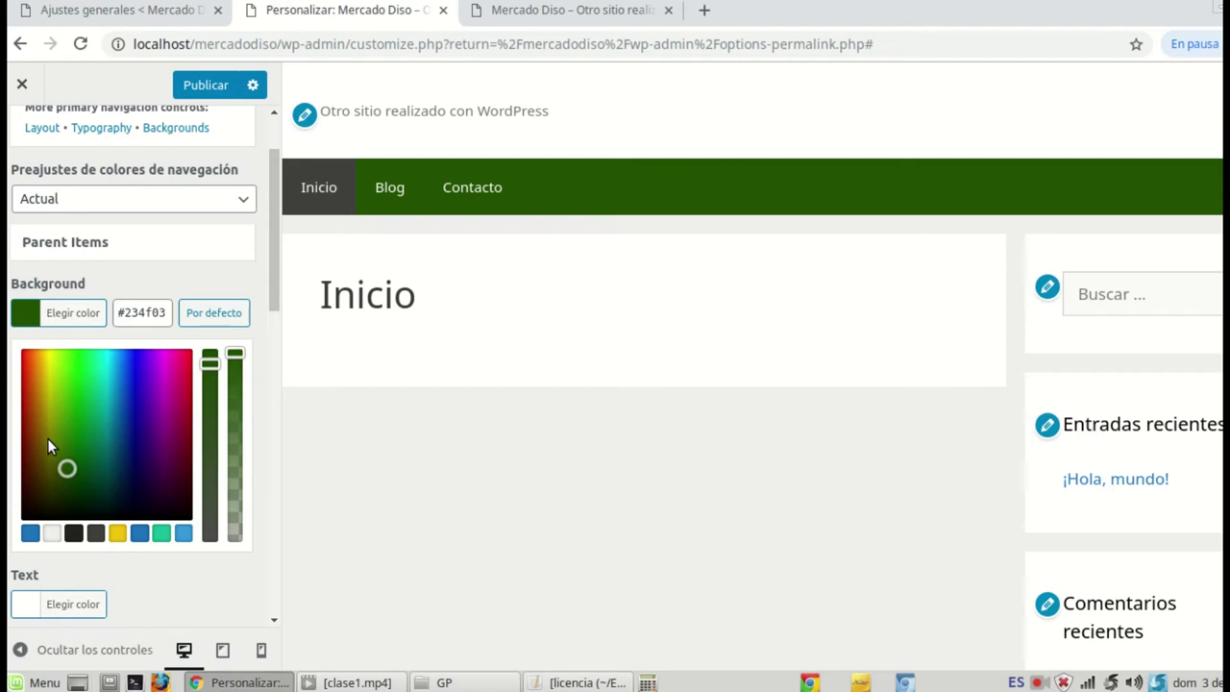
left_click(48, 443)
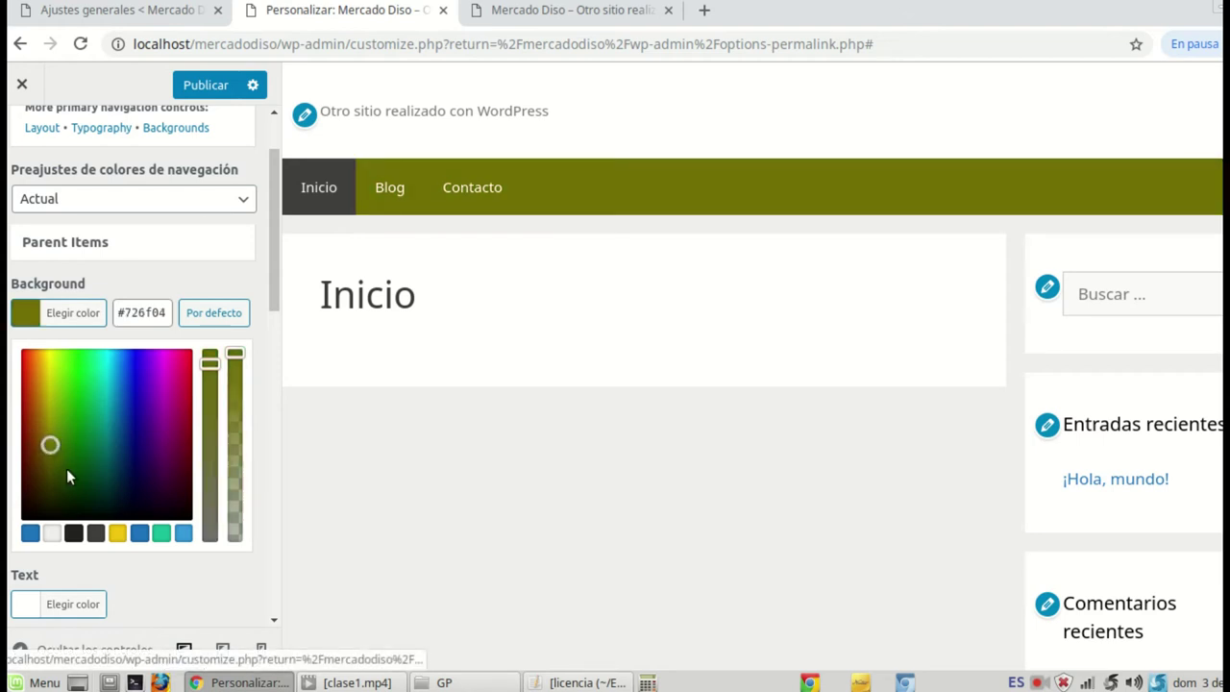
left_click(66, 470)
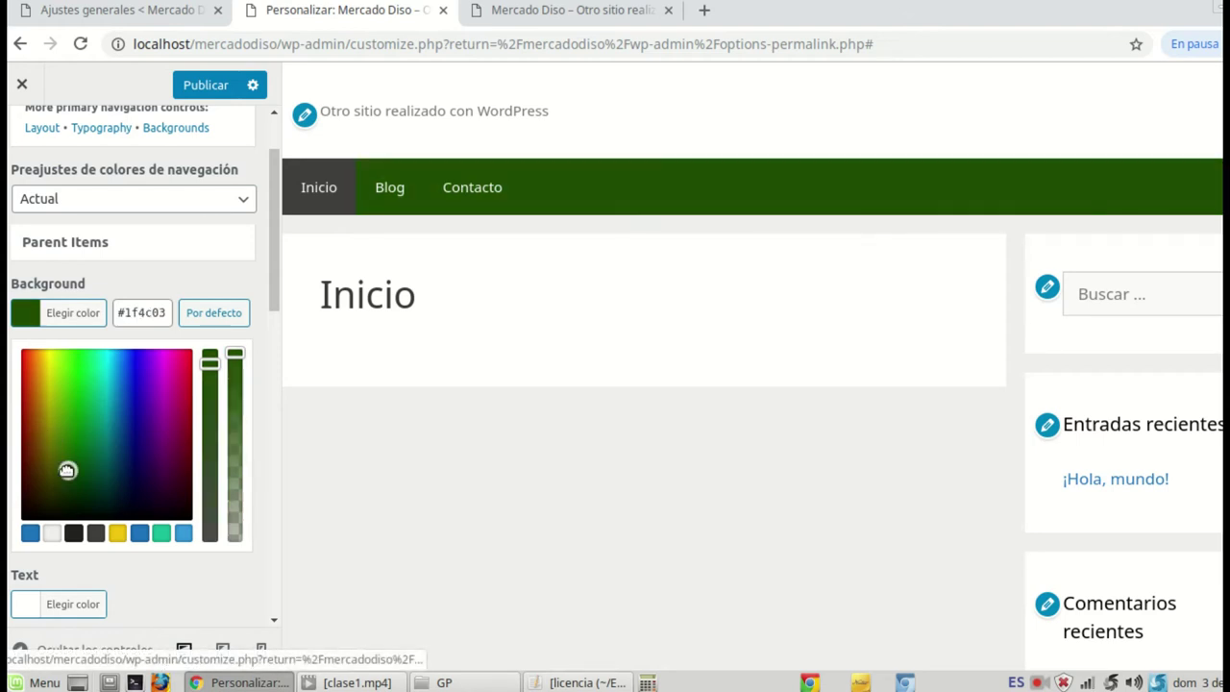
left_click(159, 274)
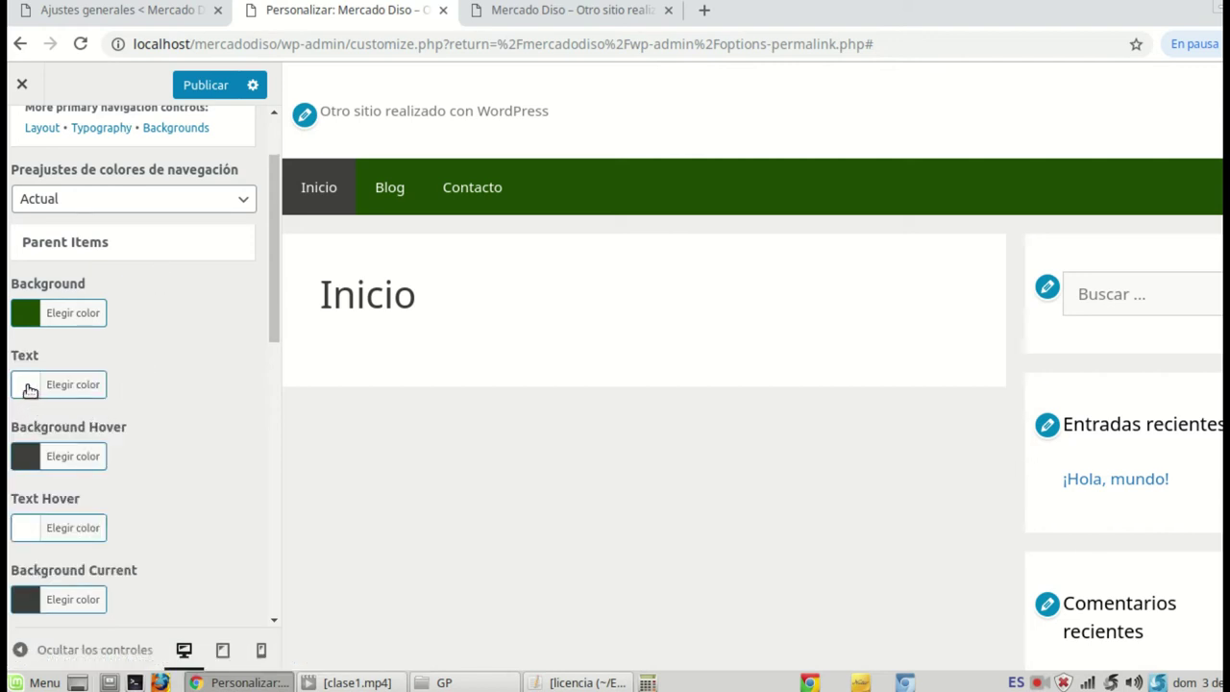
Step: Set the Primary Navigation parent items' Background color to yellow #edd30e, starting from the preset yellow
left_click(24, 316)
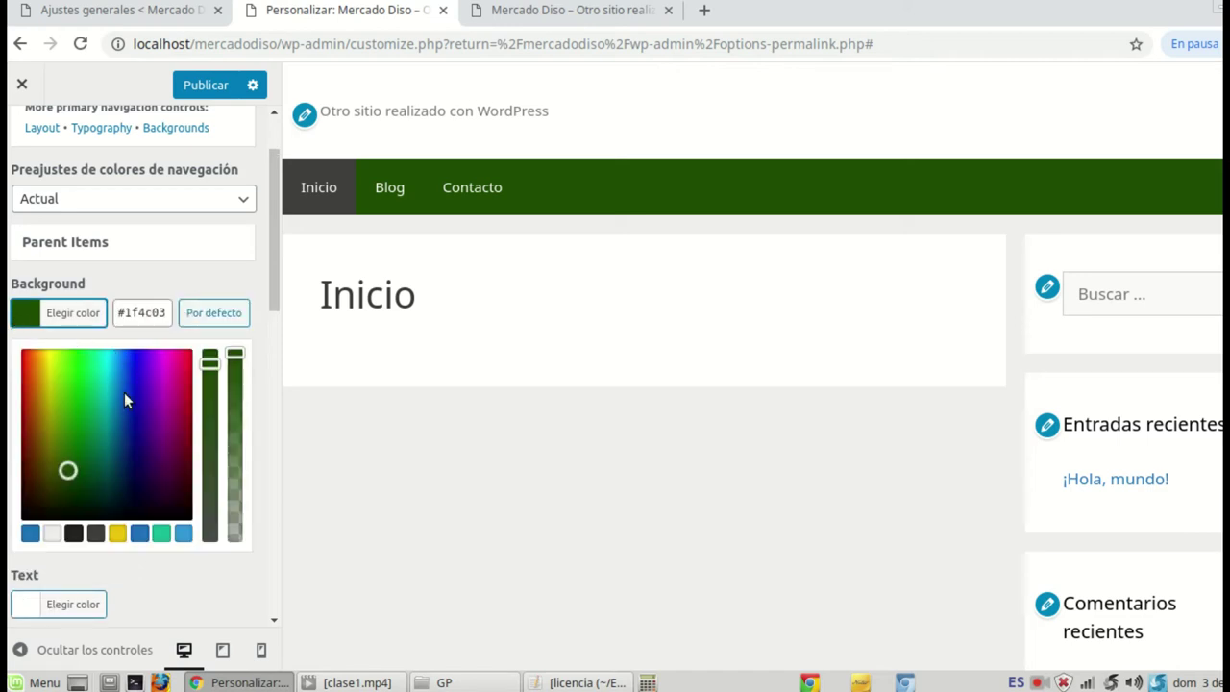
left_click(117, 533)
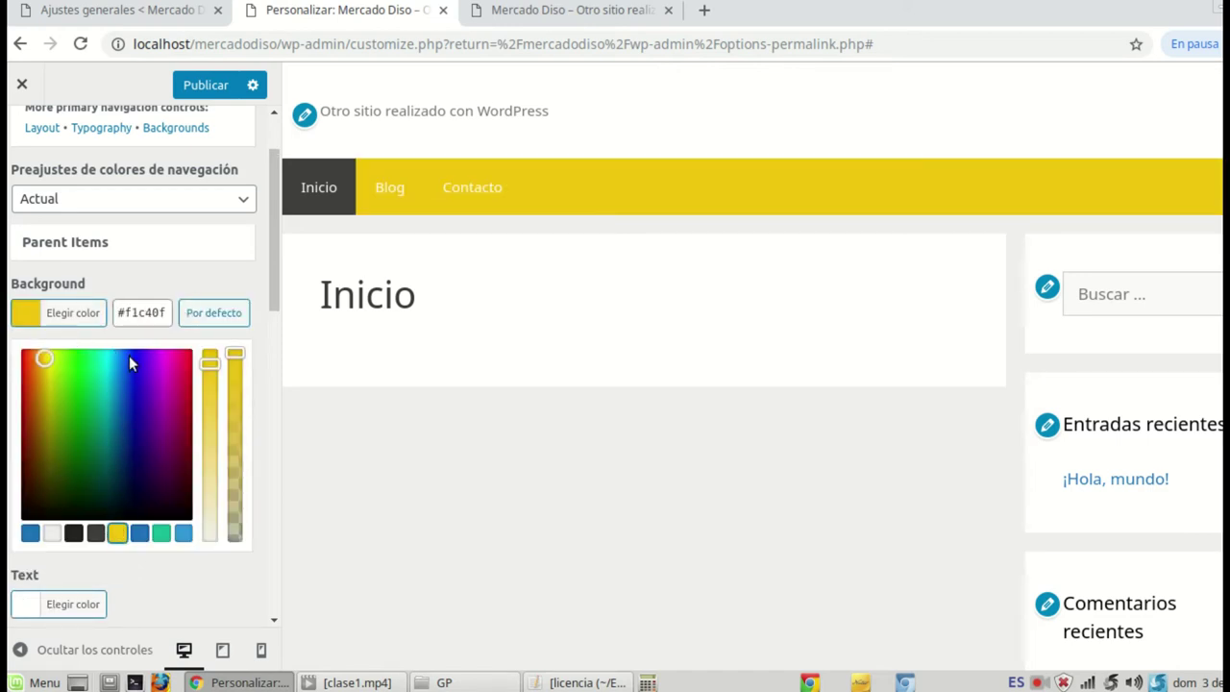
left_click_drag(52, 384, 45, 361)
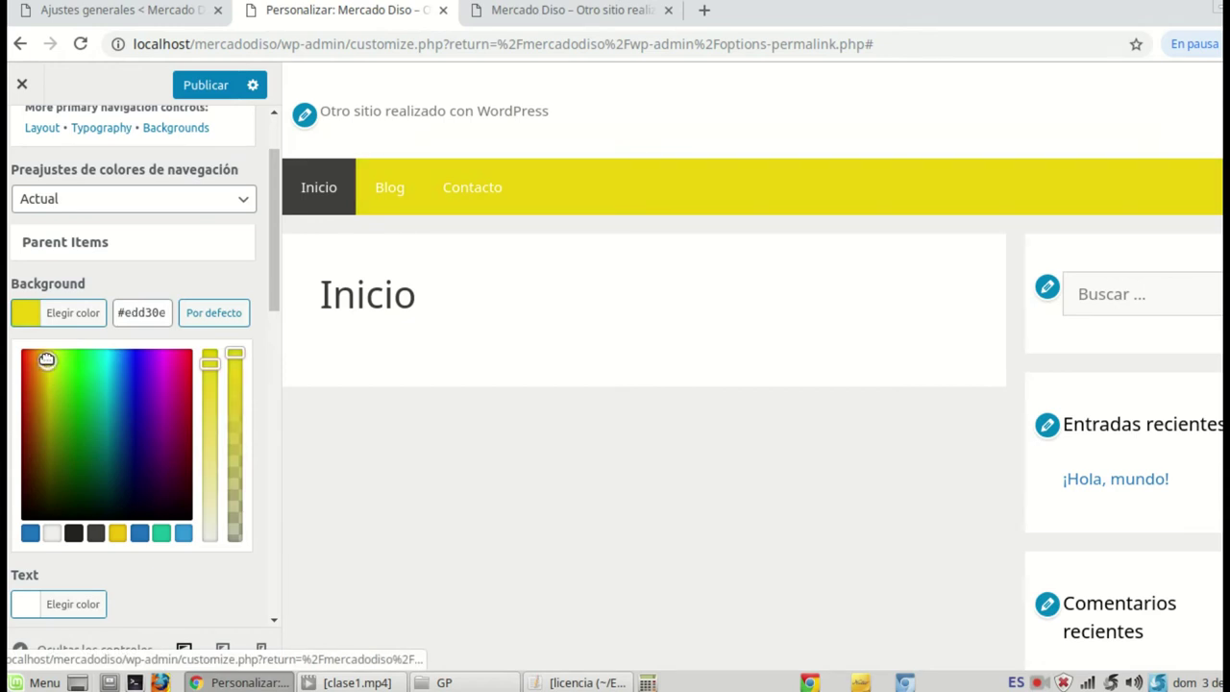
left_click(133, 278)
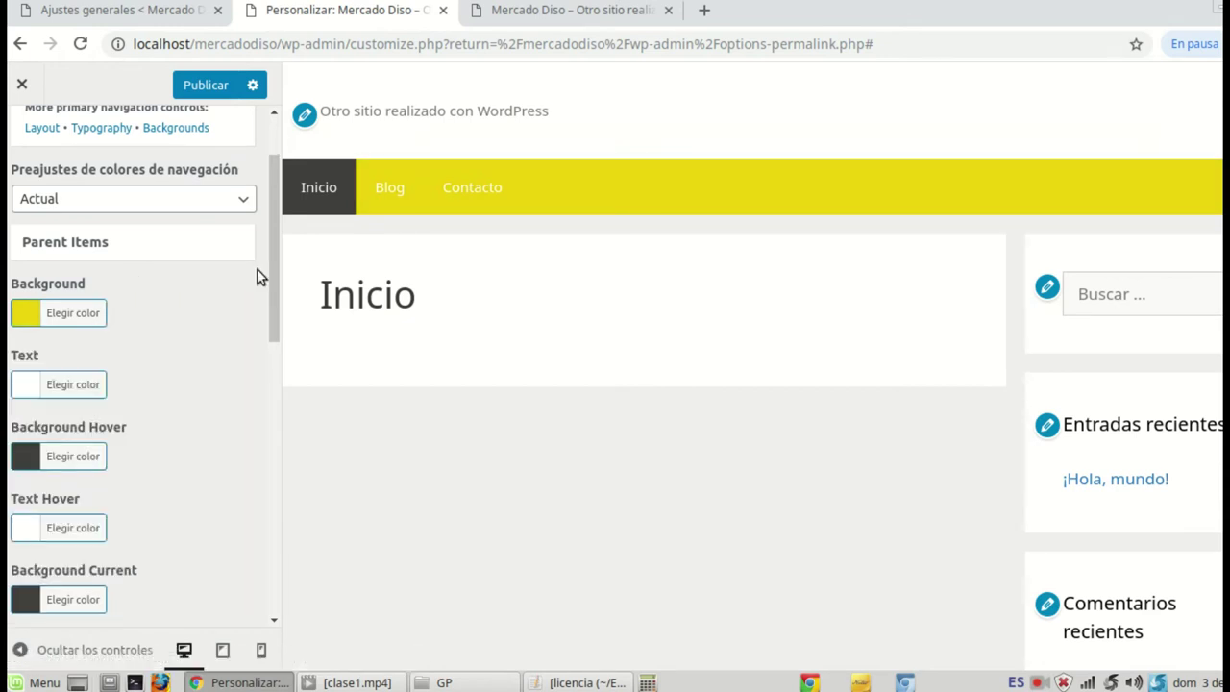
Step: Try blue #1e72bd as the parent items' Background Hover color, and replace it with the preset green
left_click(27, 456)
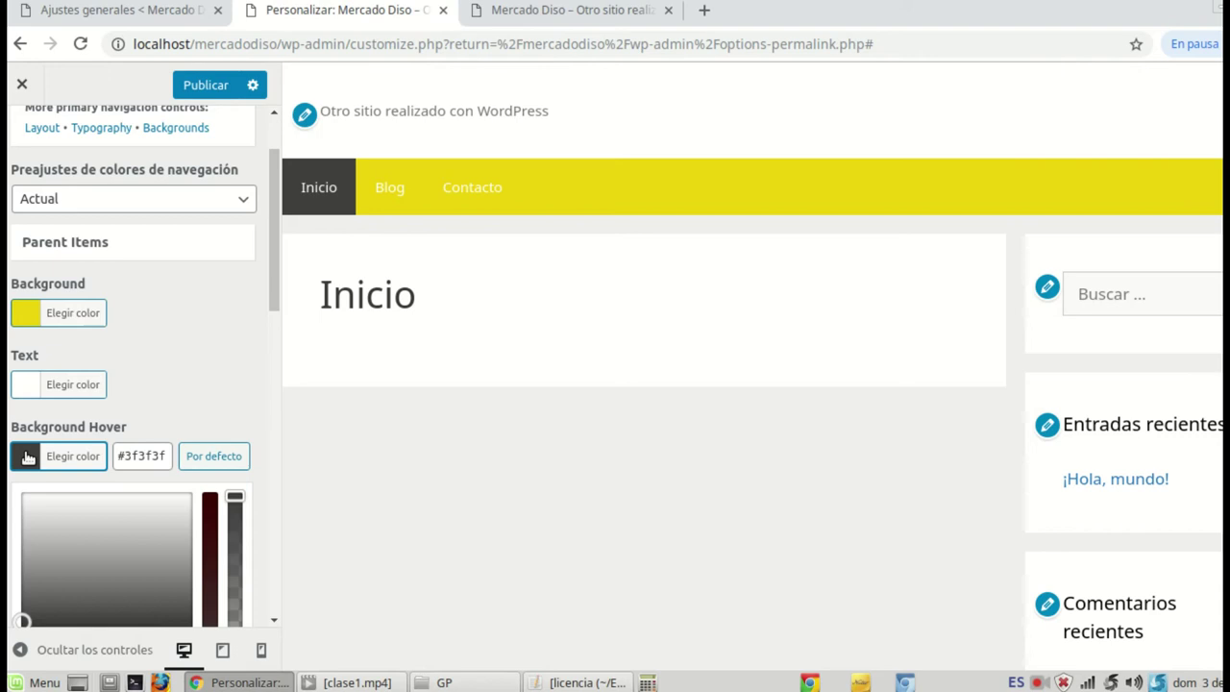
scroll(184, 500, "down", 1)
left_click(141, 577)
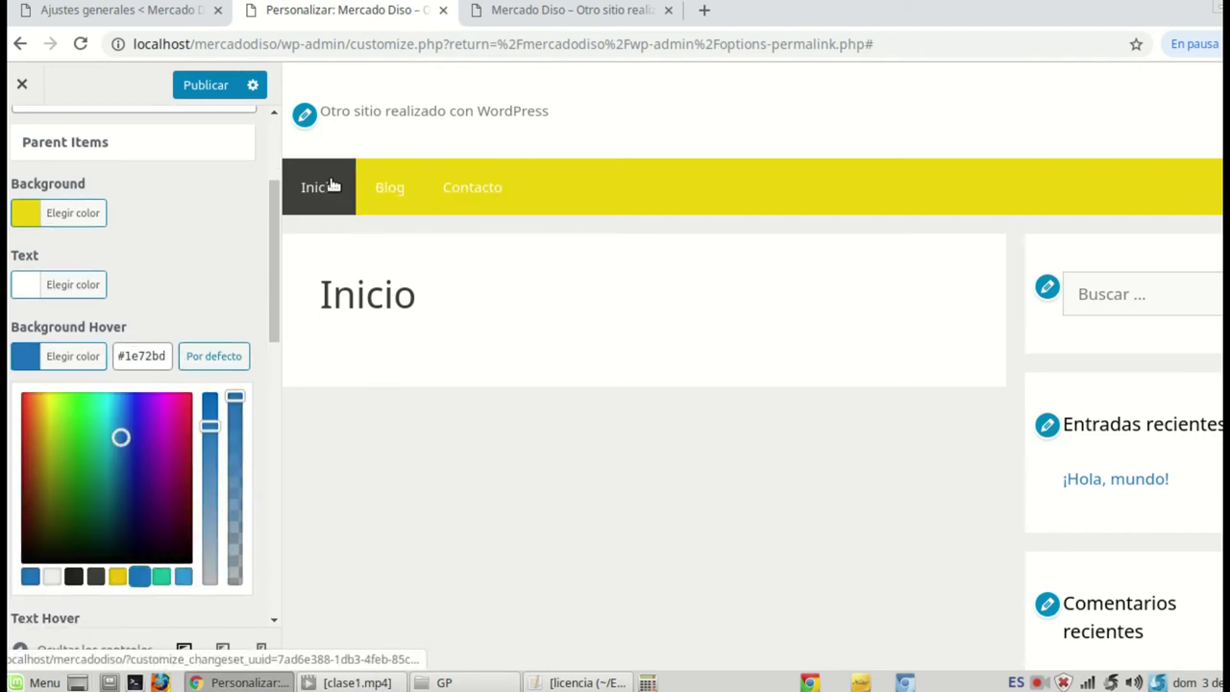
left_click(205, 289)
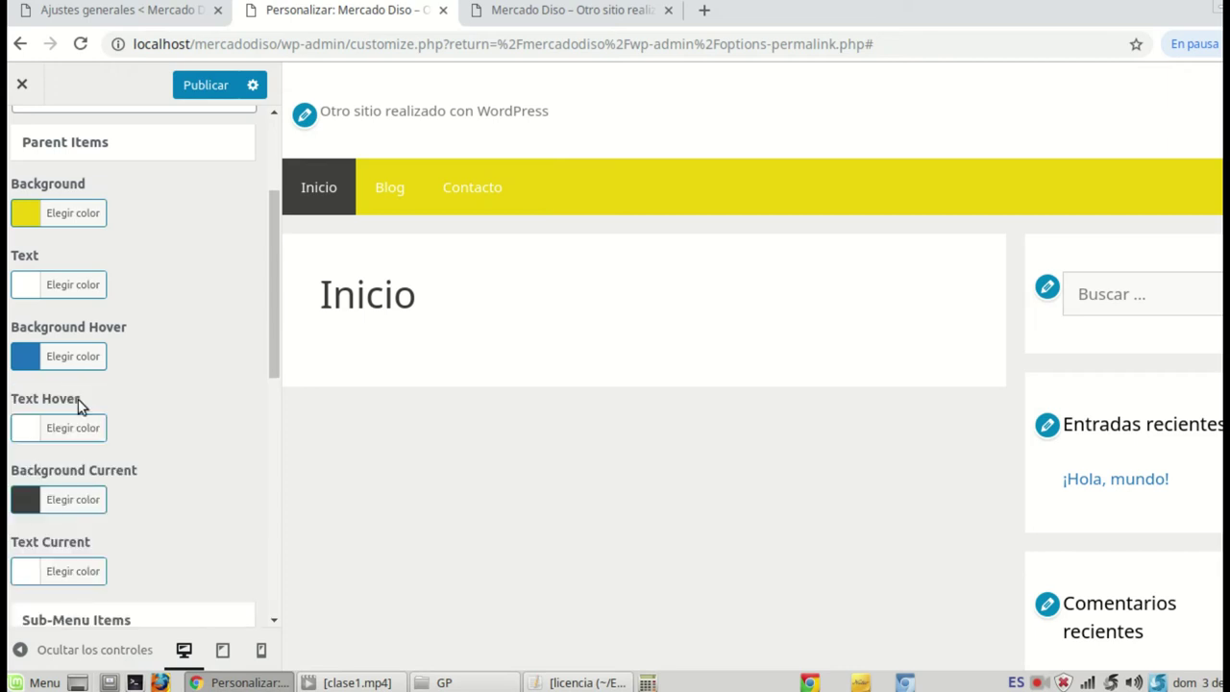
left_click(27, 357)
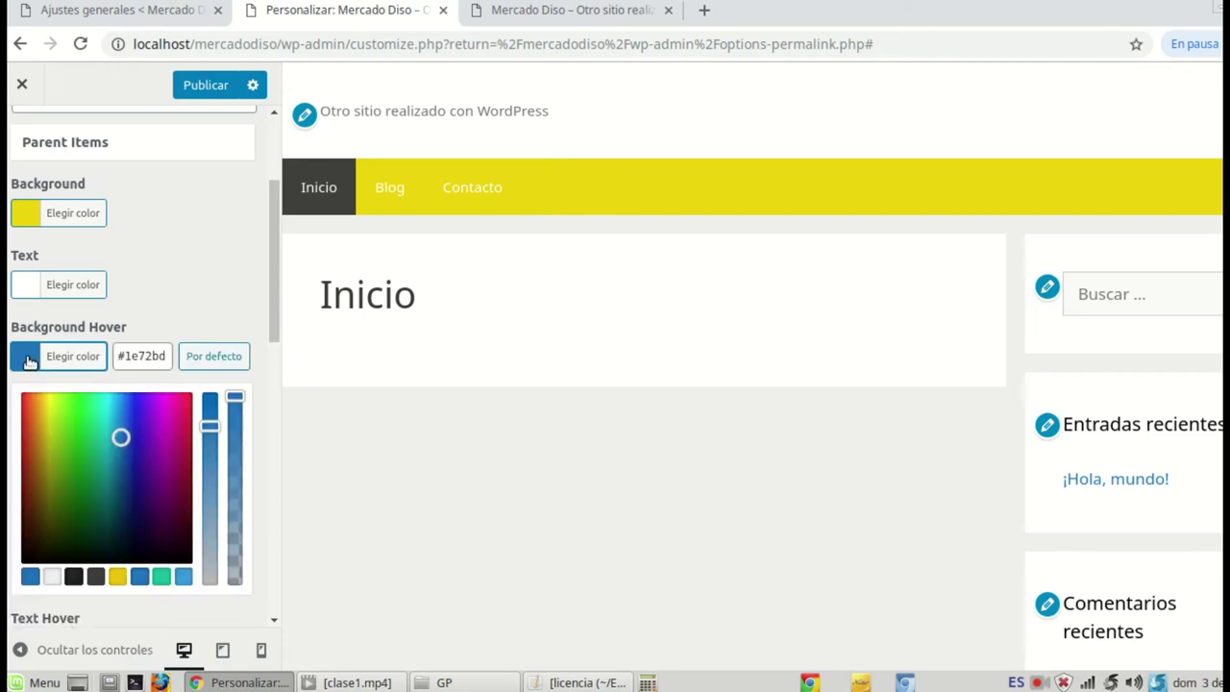
left_click(169, 574)
left_click(150, 314)
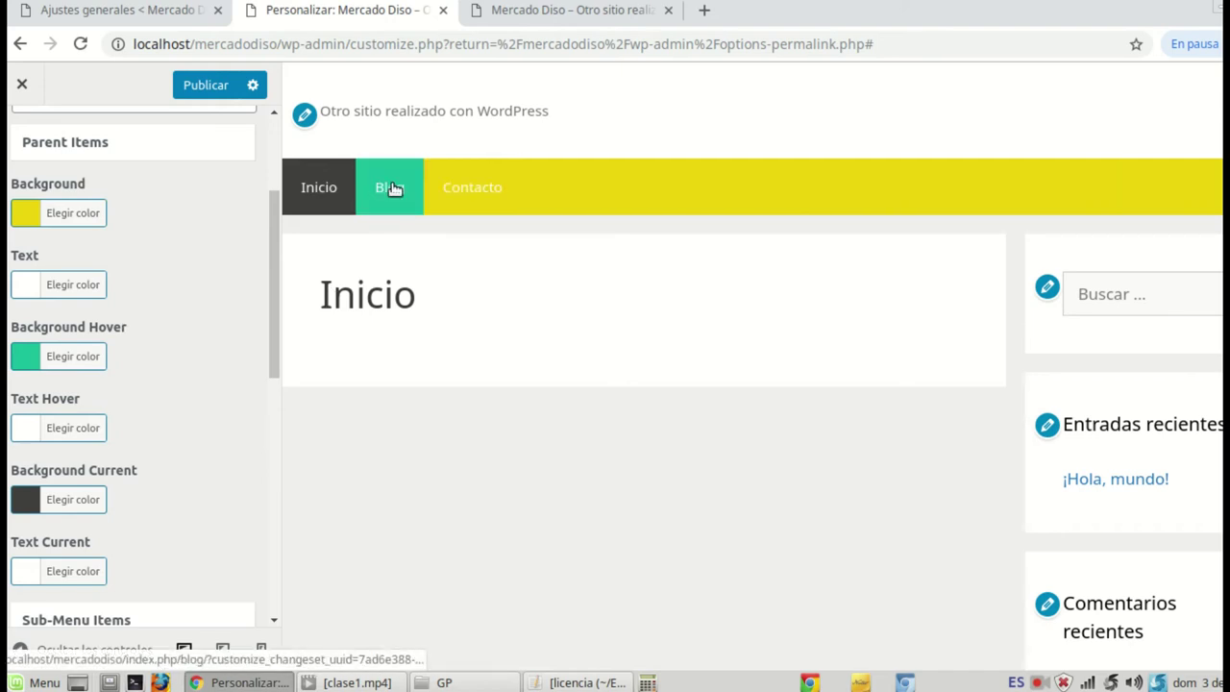
Step: Set the parent items' Background Current color to the preset blue #1e72bd
left_click(43, 495)
scroll(188, 533, "down", 1)
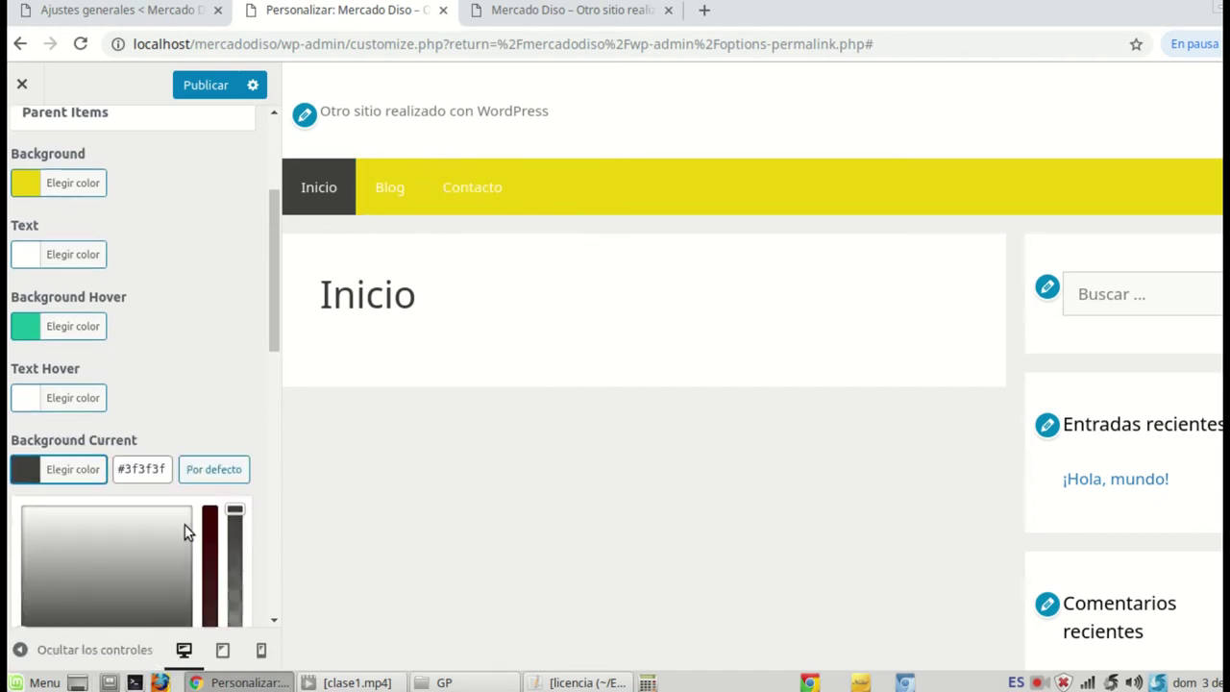
scroll(186, 531, "down", 5)
left_click(141, 469)
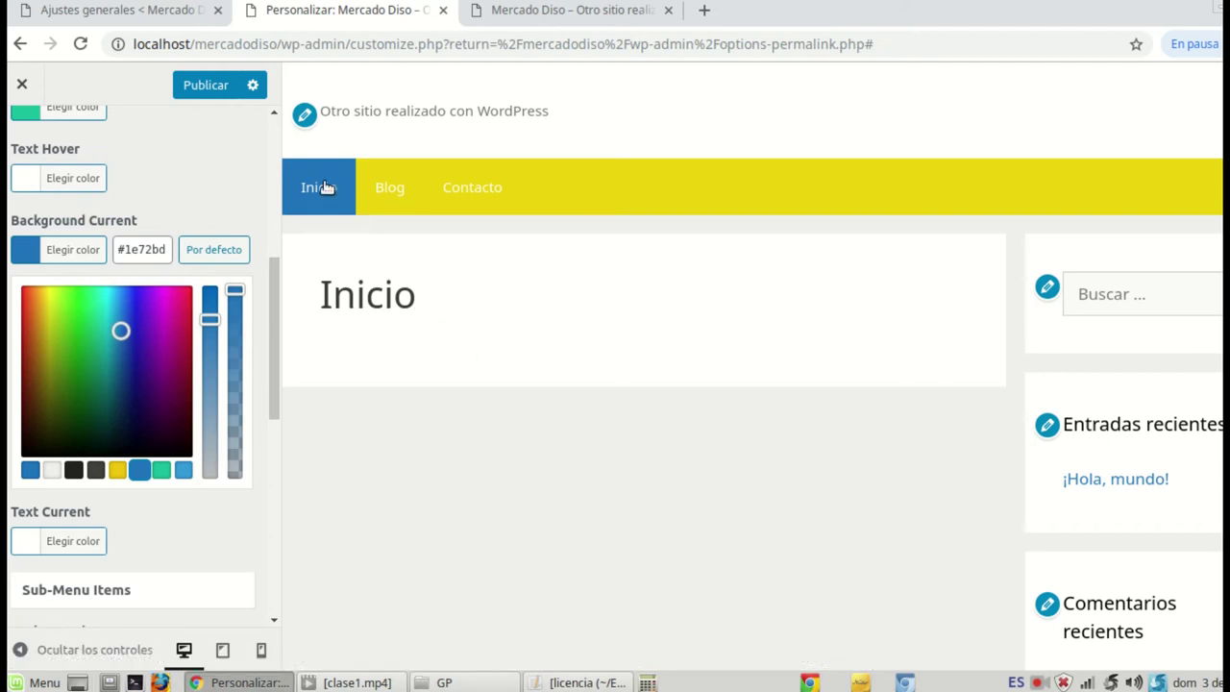
Step: Review the remaining Primary Navigation color options, including Sub-Menu Items, and return to the list of Colors sections
left_click(212, 186)
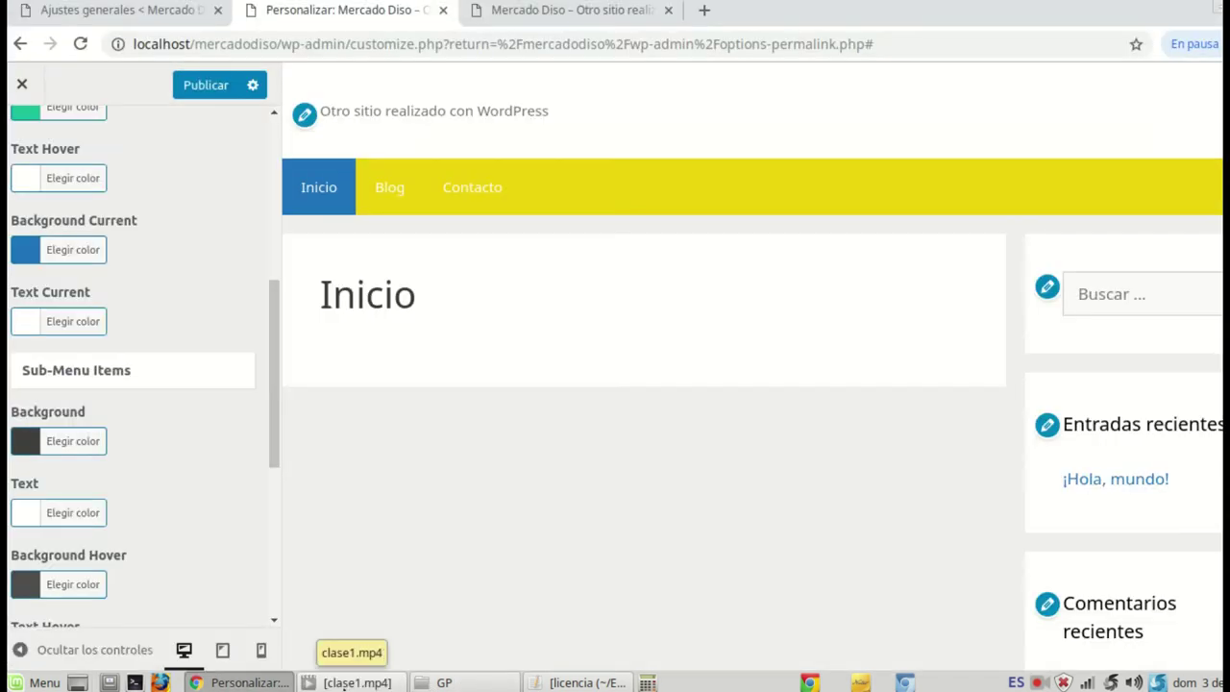
scroll(205, 507, "down", 6)
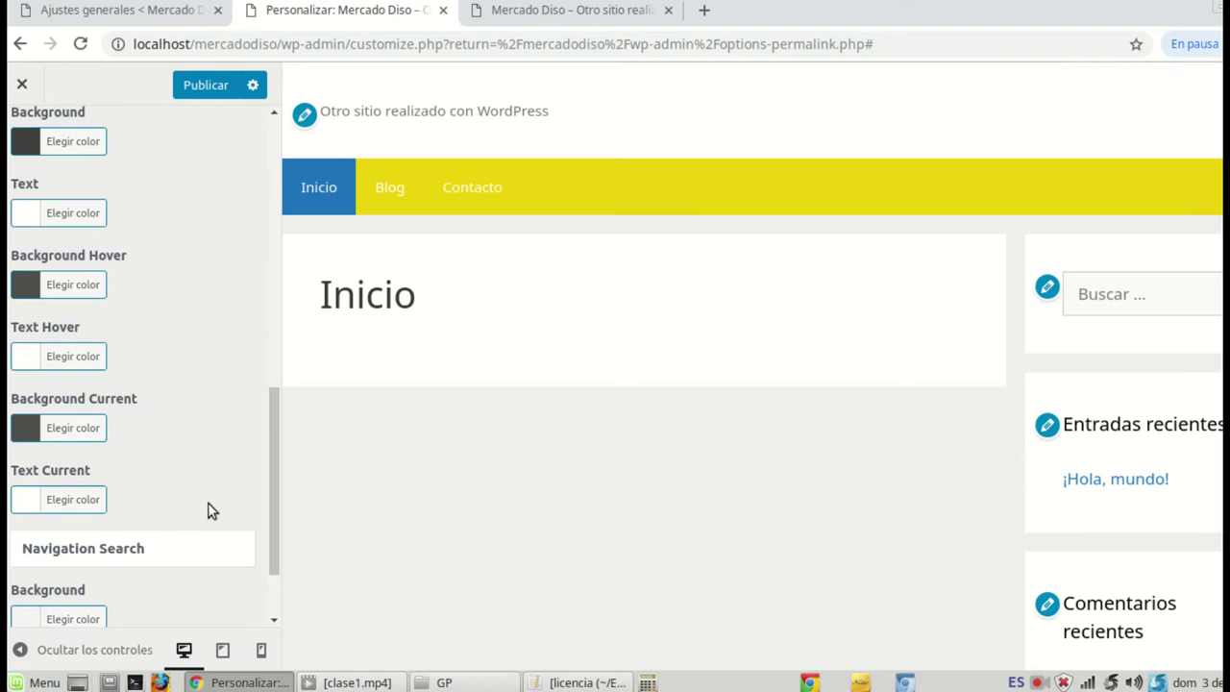
scroll(214, 453, "up", 3)
scroll(214, 453, "up", 3)
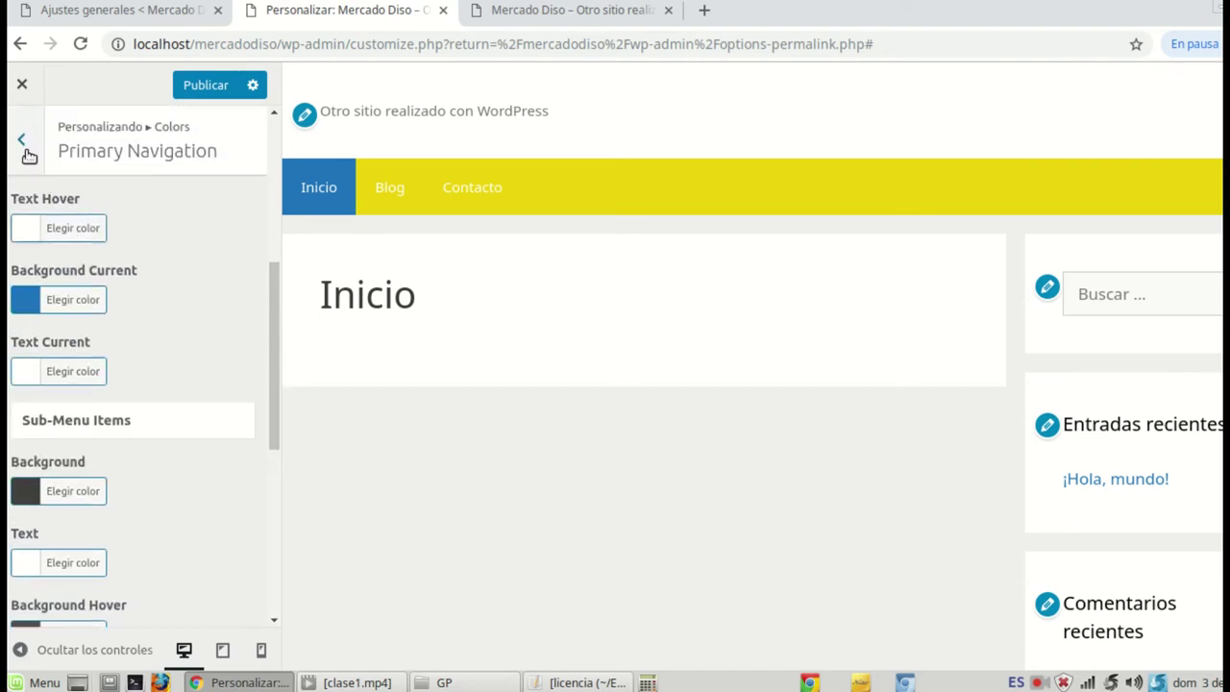
left_click(28, 154)
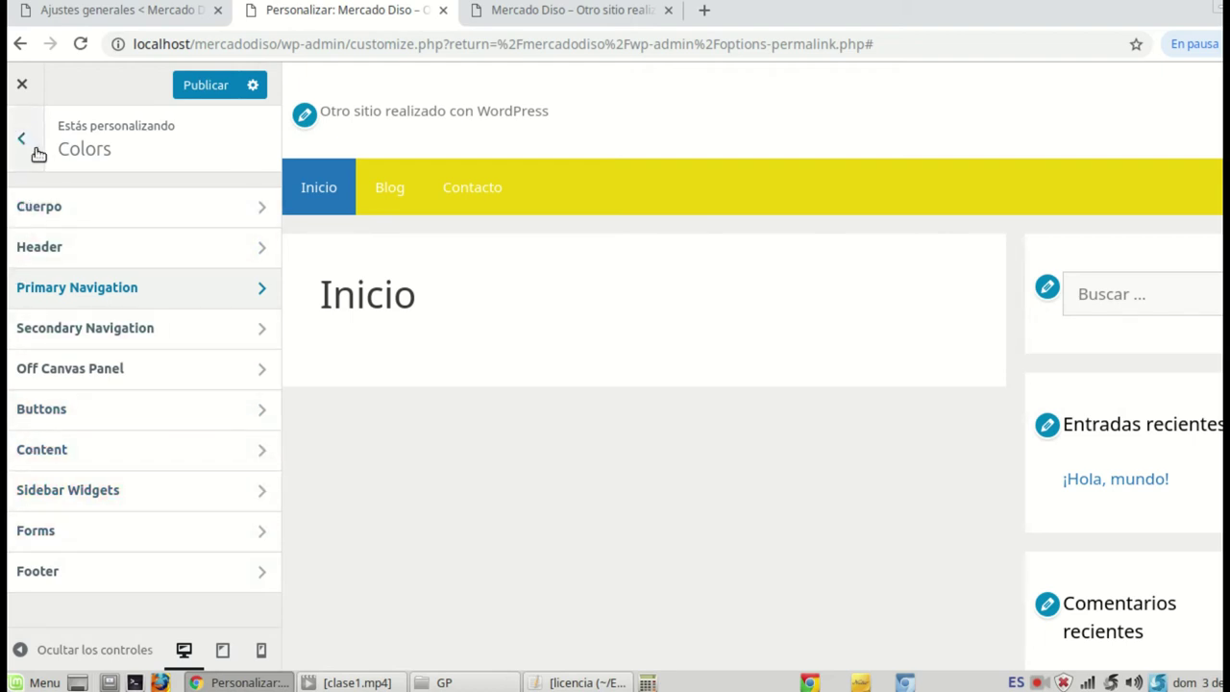
Step: Switch to the WordPress admin page with the general settings and open the Menús management page under Apariencia
left_click(149, 19)
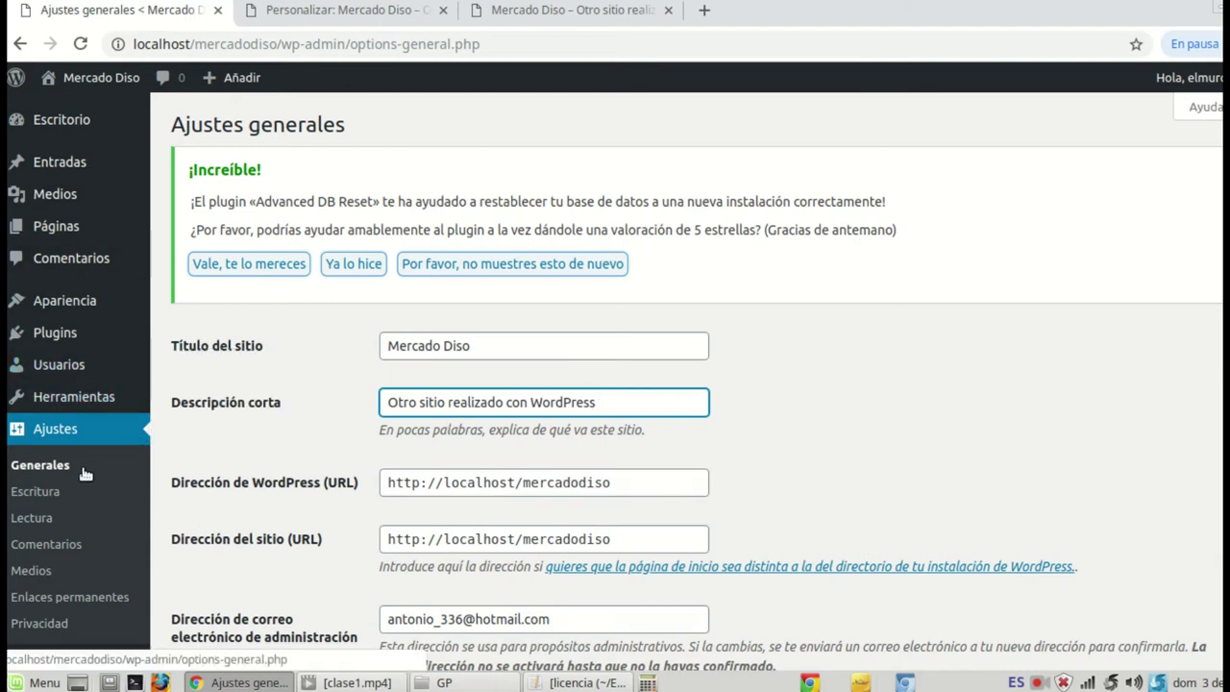
mouse_move(43, 307)
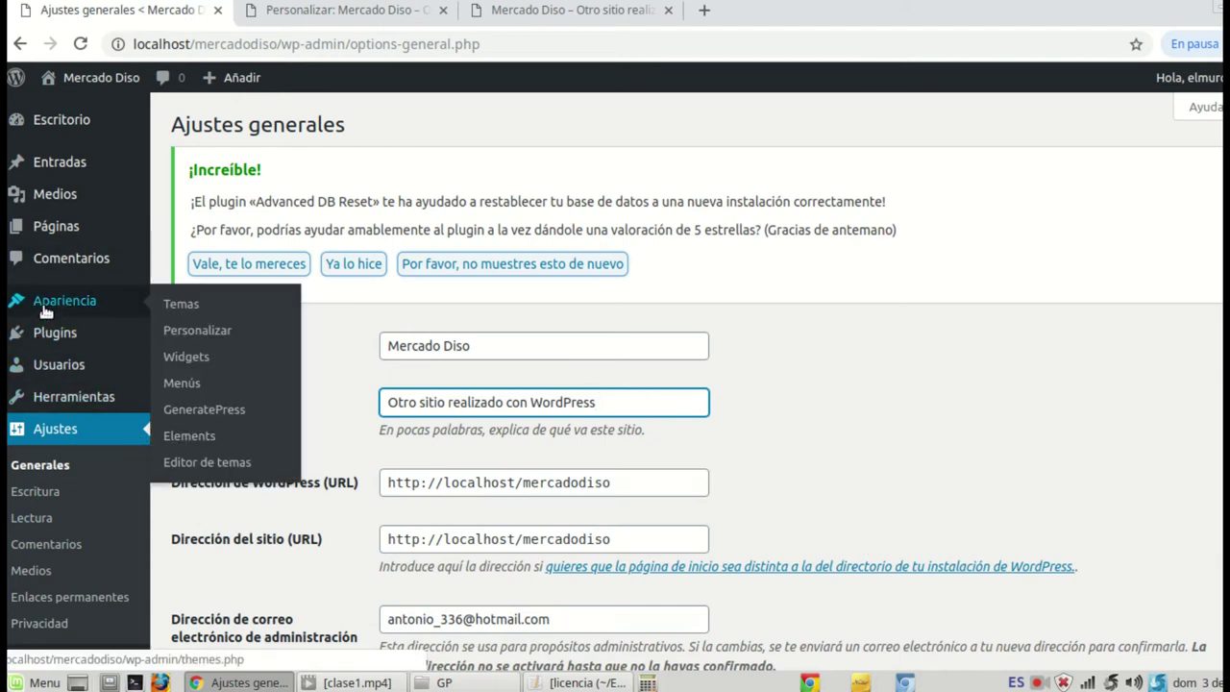
left_click(189, 388)
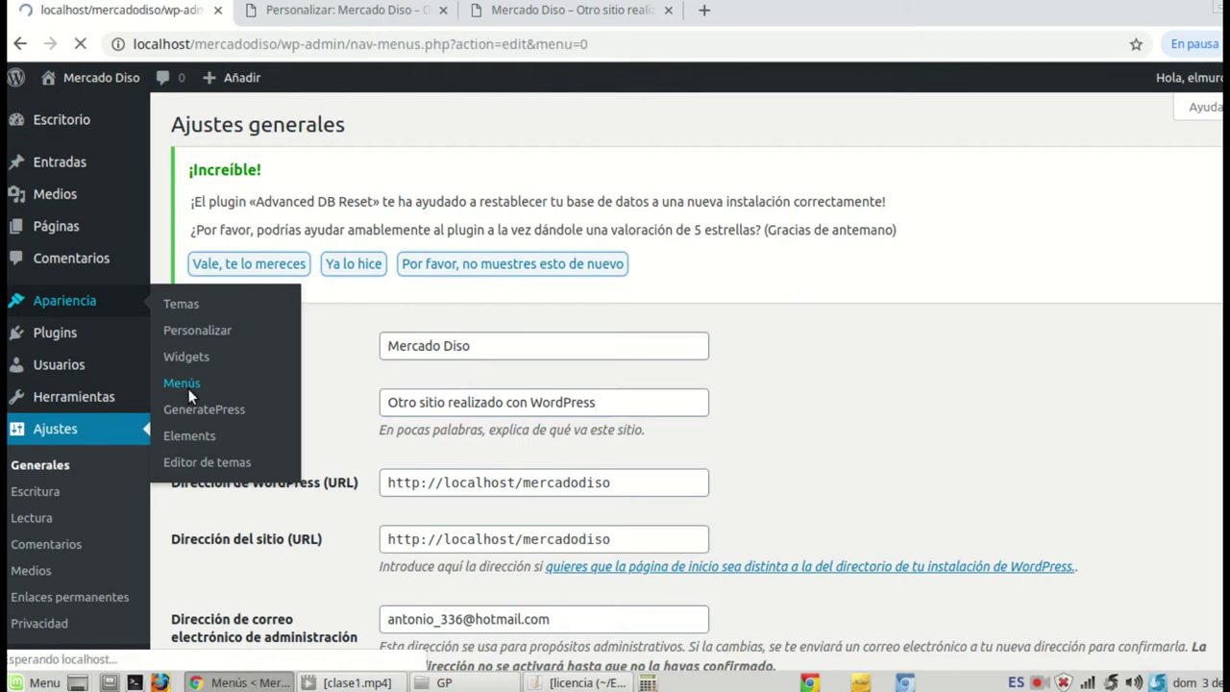
scroll(663, 419, "down", 4)
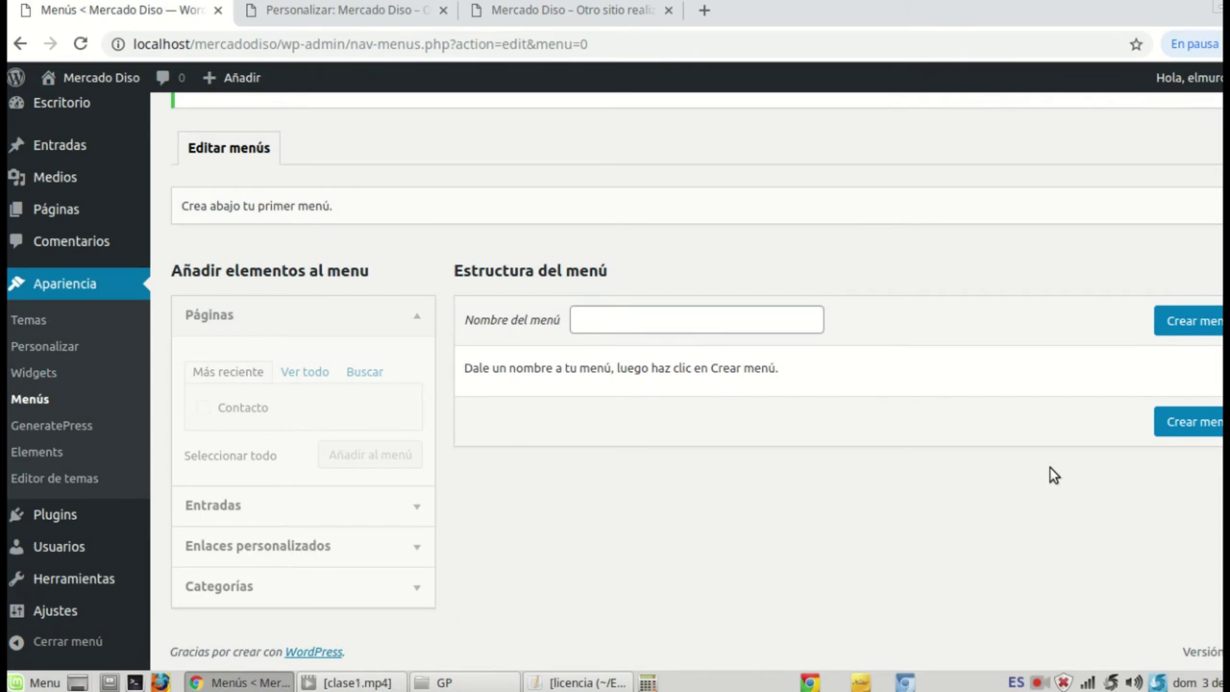
scroll(1057, 458, "up", 4)
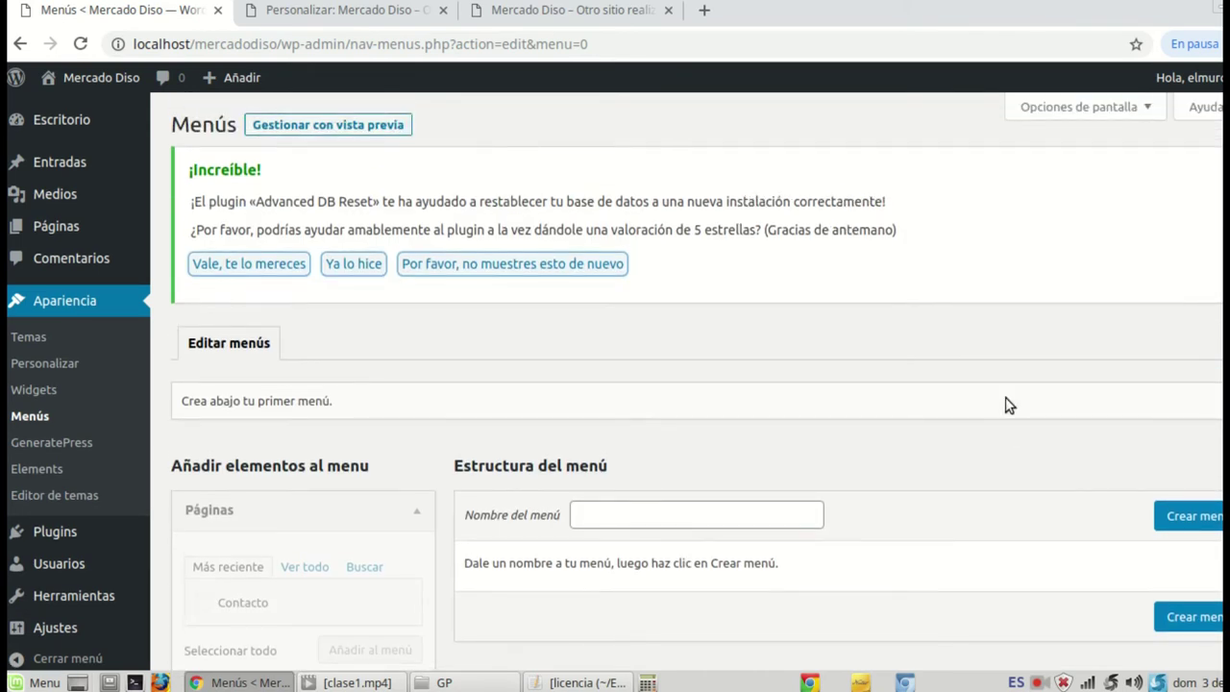
Step: Examine which boxes and advanced menu properties the screen options of the Menús page offer, and close them again
left_click(1147, 113)
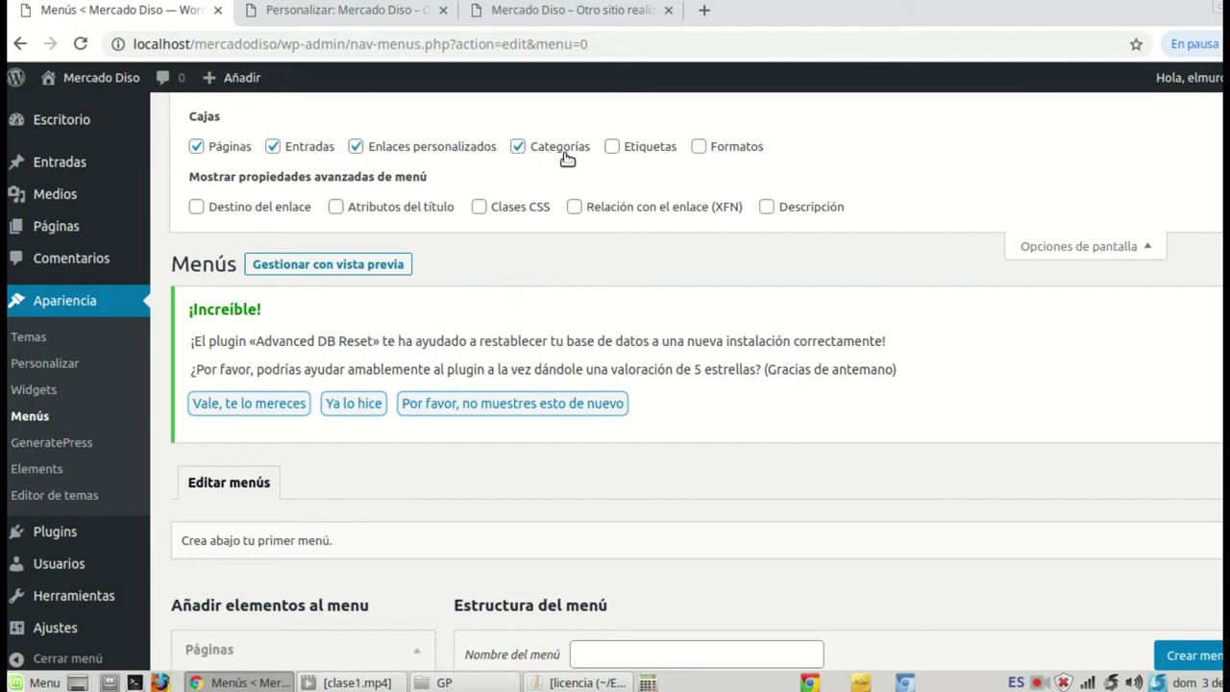
left_click(1147, 248)
left_click(1148, 110)
left_click(1156, 252)
Step: Create a new menu named Principal
scroll(407, 337, "down", 4)
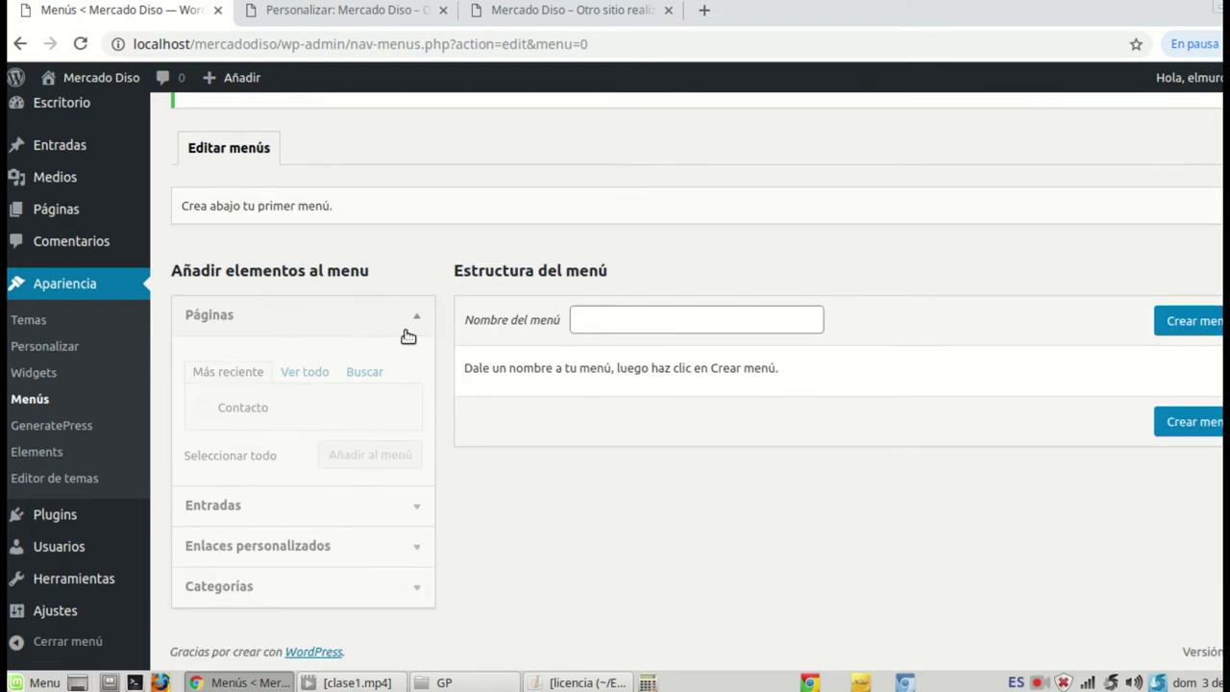
left_click(602, 327)
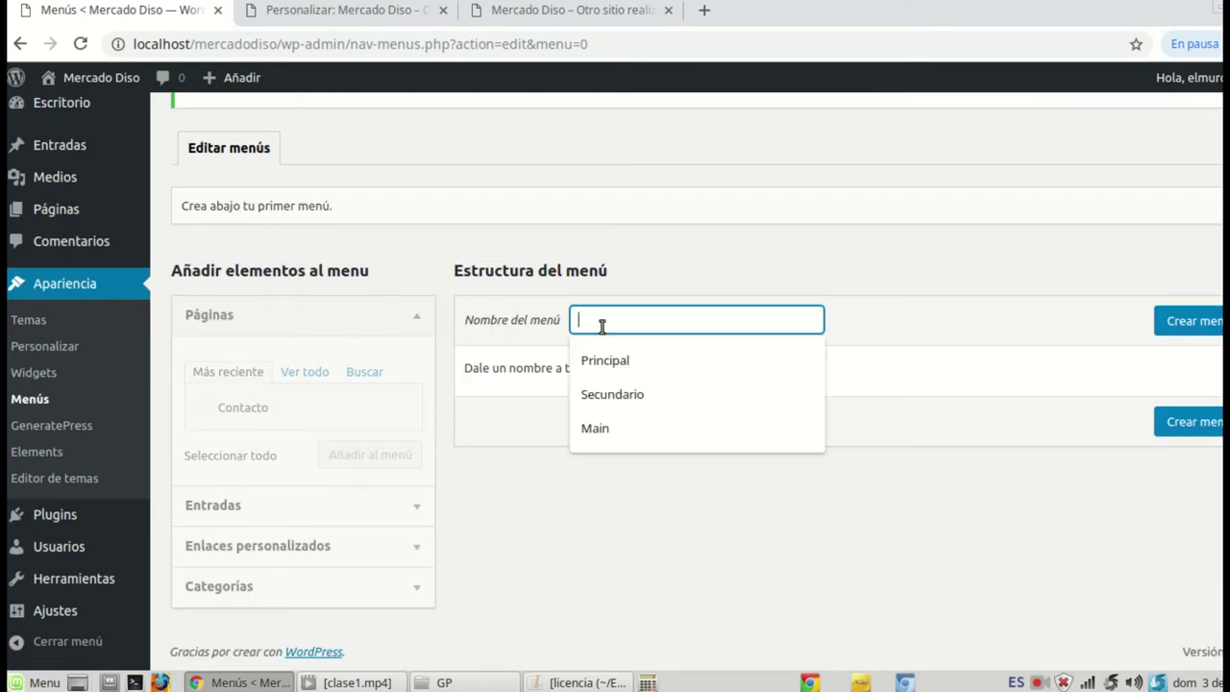
left_click(658, 361)
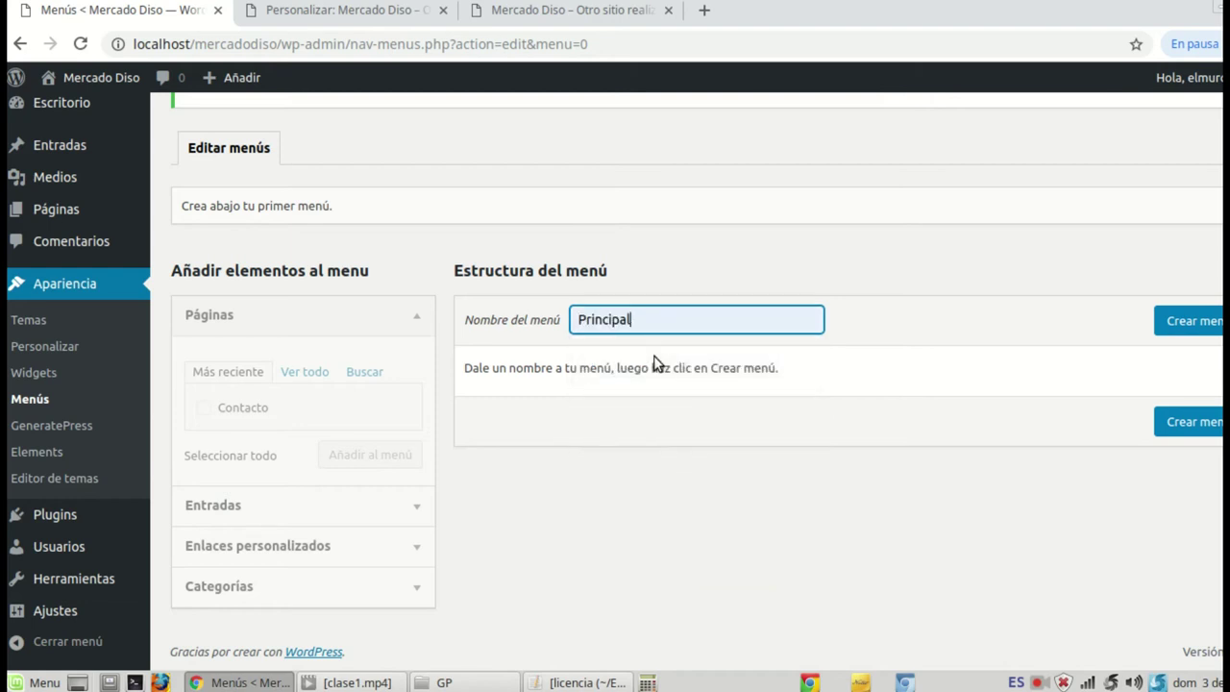
left_click(1195, 321)
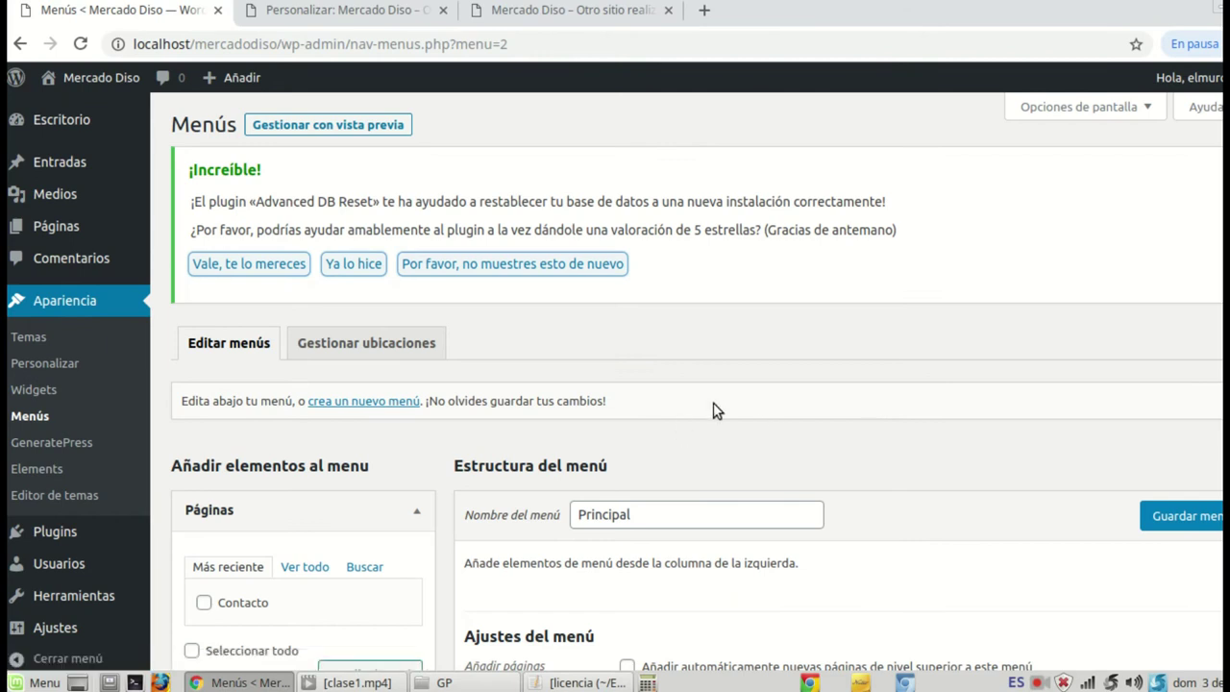
Step: Assign the Principal menu to the Menú principal location and look over the element types that can be added
scroll(713, 412, "down", 5)
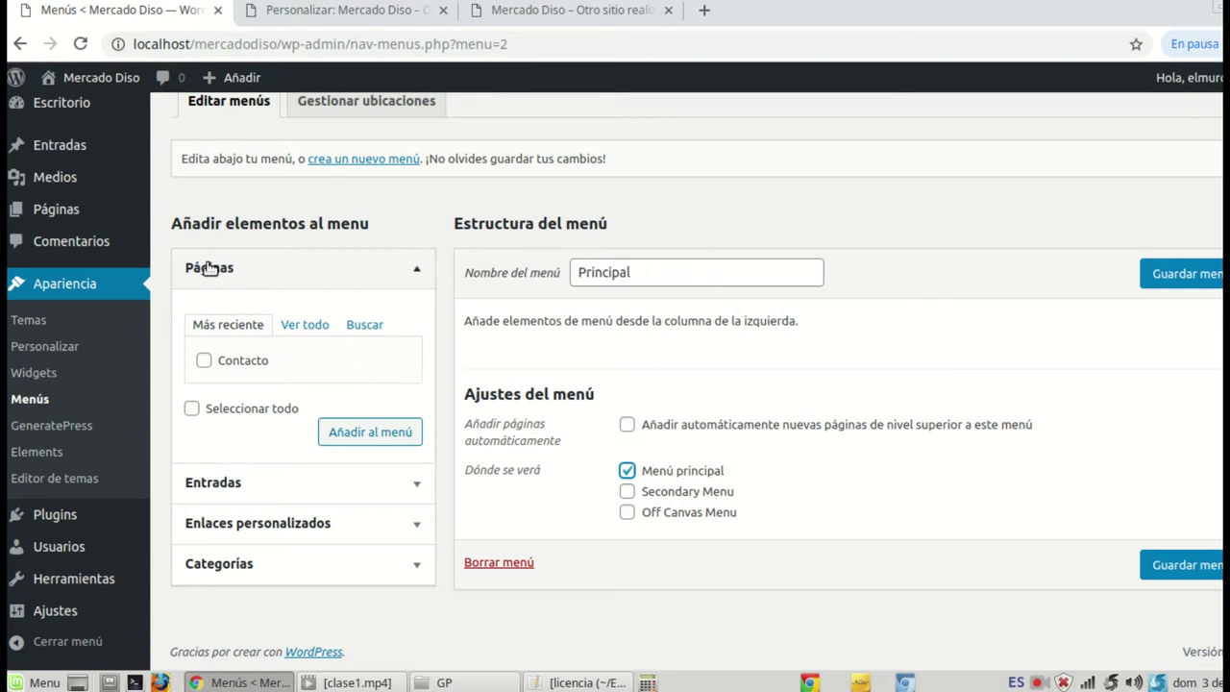
left_click(418, 274)
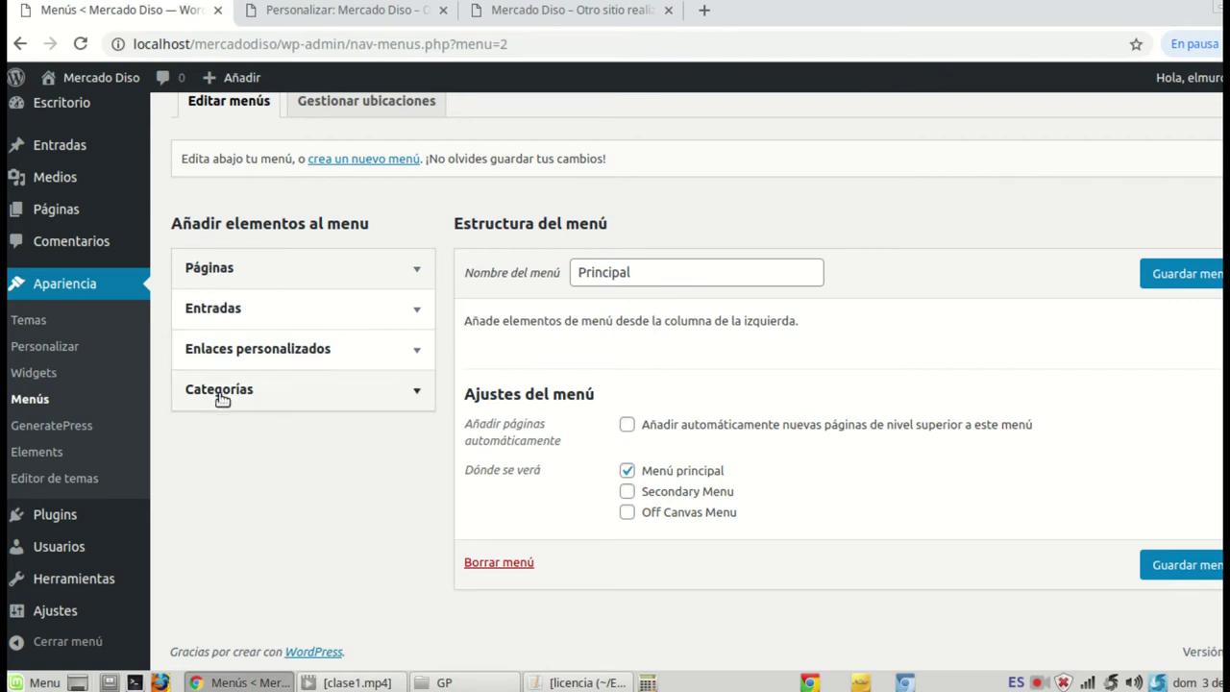
left_click(419, 273)
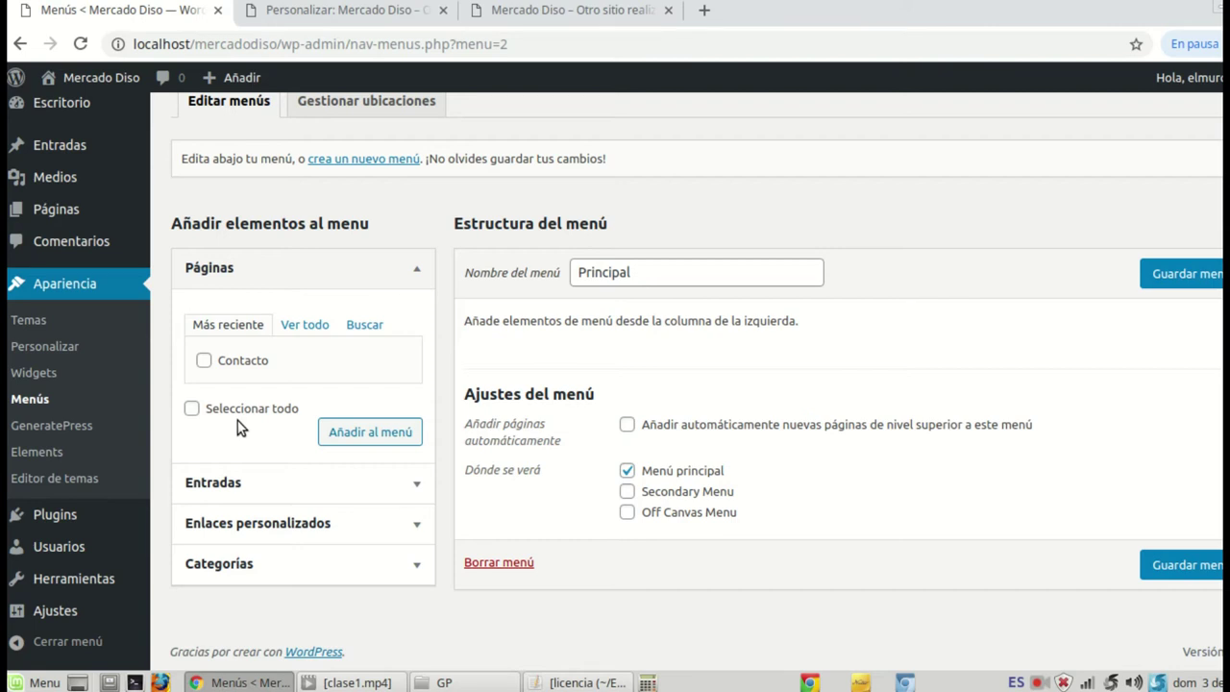
Step: Add the Inicio, Blog and Contacto pages to the Principal menu from the full list of pages
left_click(306, 325)
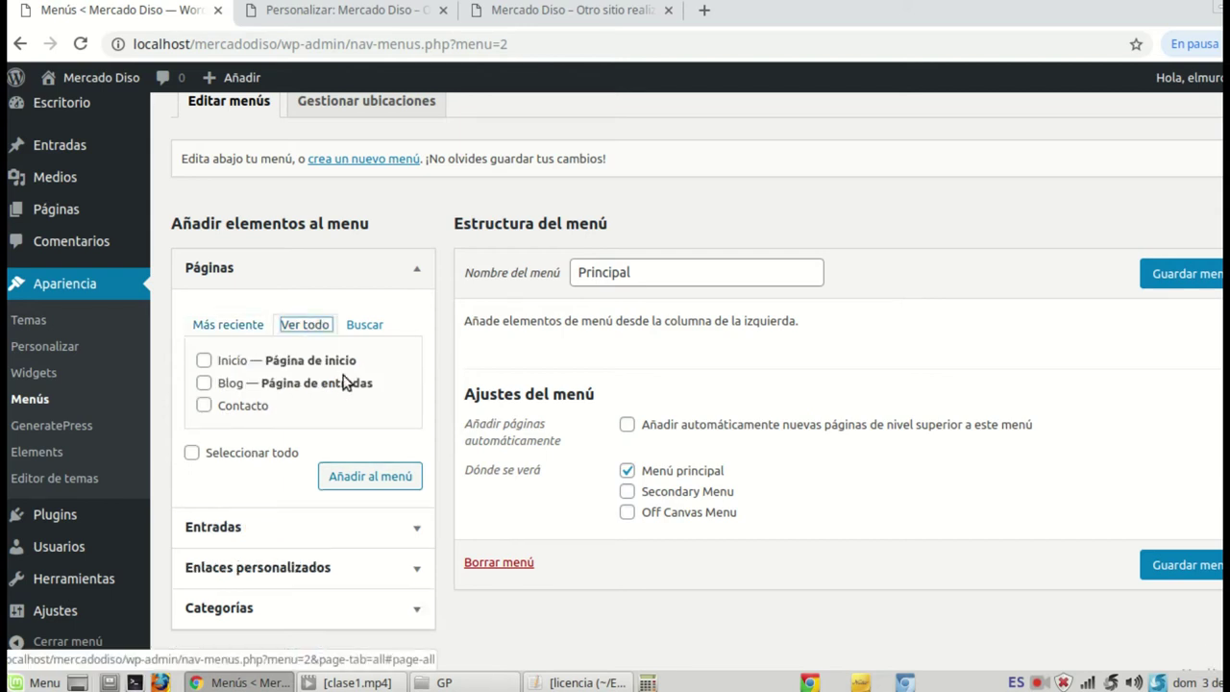
left_click(204, 361)
left_click(203, 384)
left_click(205, 406)
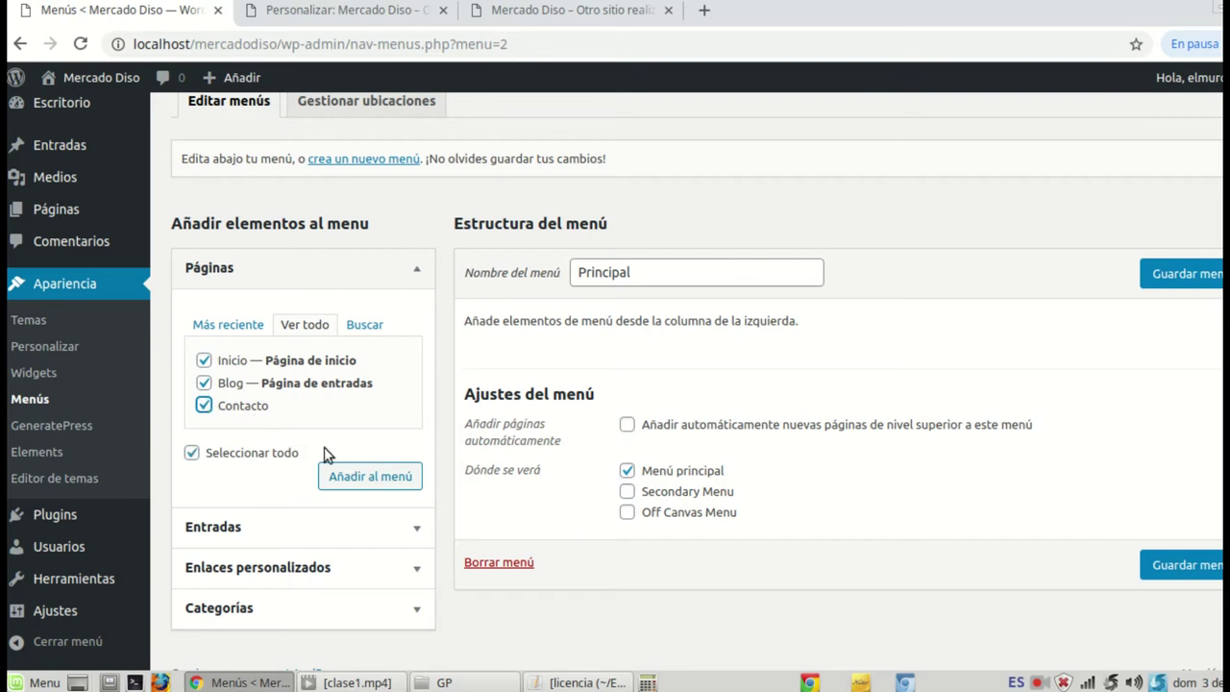
left_click(373, 480)
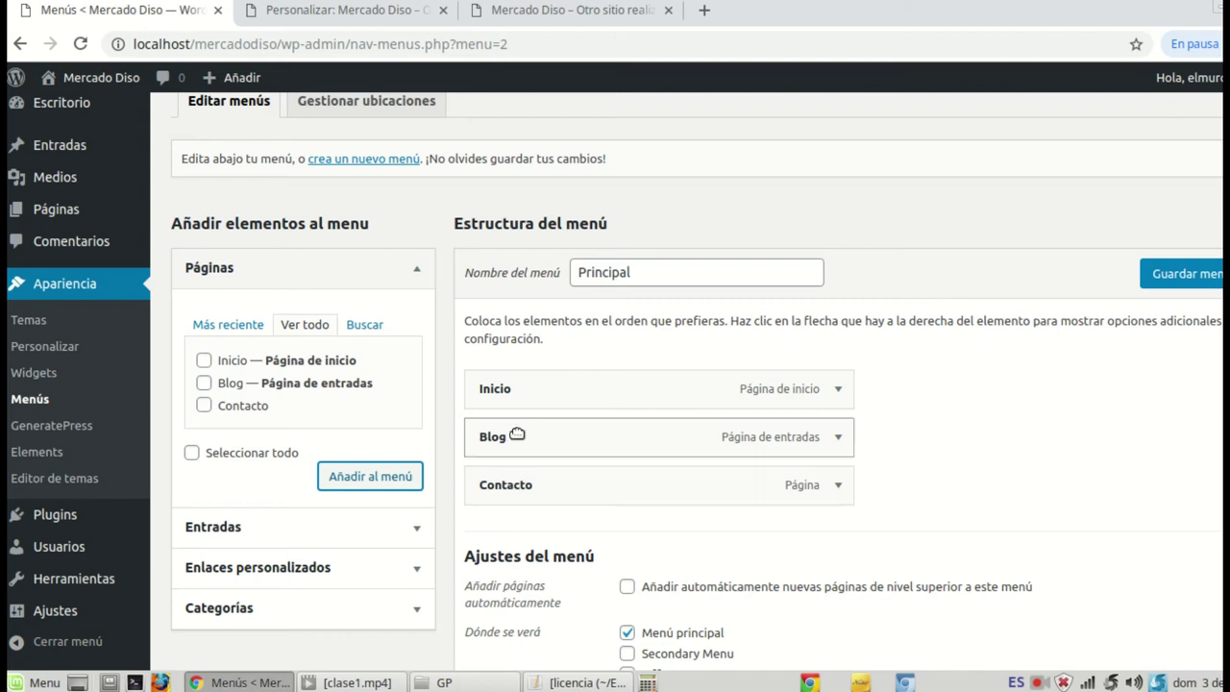
Step: Try nesting the Blog item under Inicio as a sub-item, and return it to the top level
mouse_move(516, 483)
left_mouse_down()
mouse_move(513, 431)
mouse_move(535, 434)
mouse_move(530, 376)
mouse_move(529, 487)
left_mouse_up()
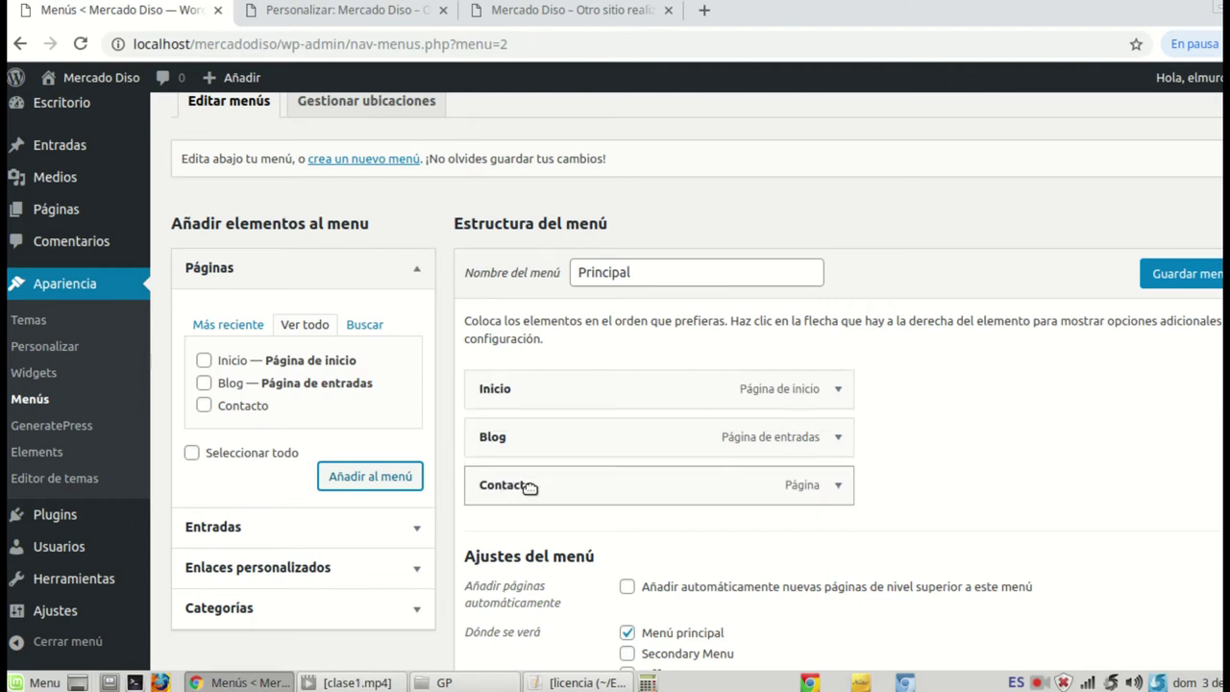
left_click_drag(530, 438, 567, 438)
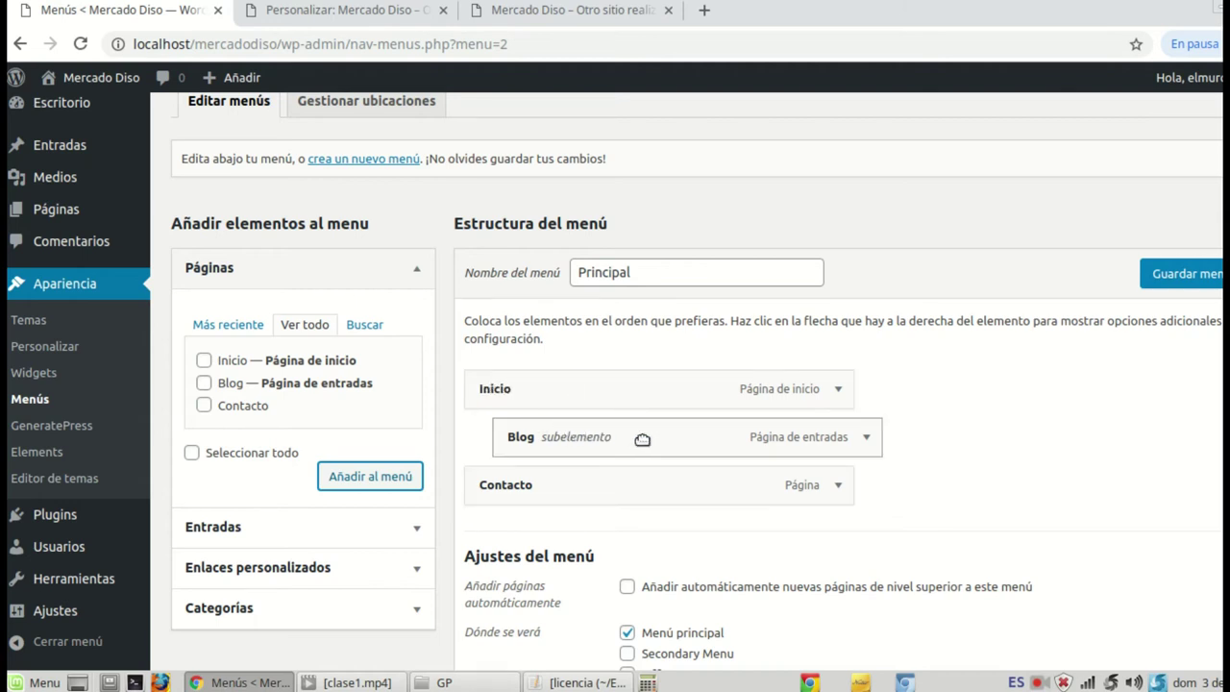
left_click_drag(642, 439, 631, 442)
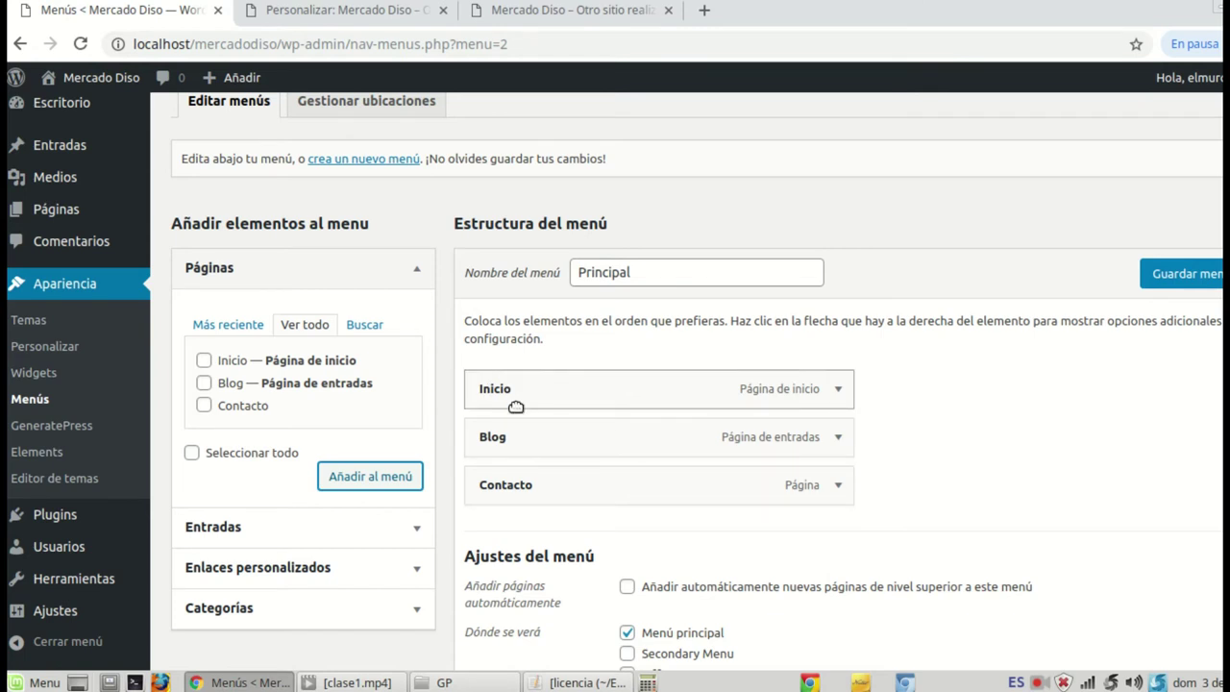
Step: Change the navigation label of the Inicio menu item to Home
left_click(839, 391)
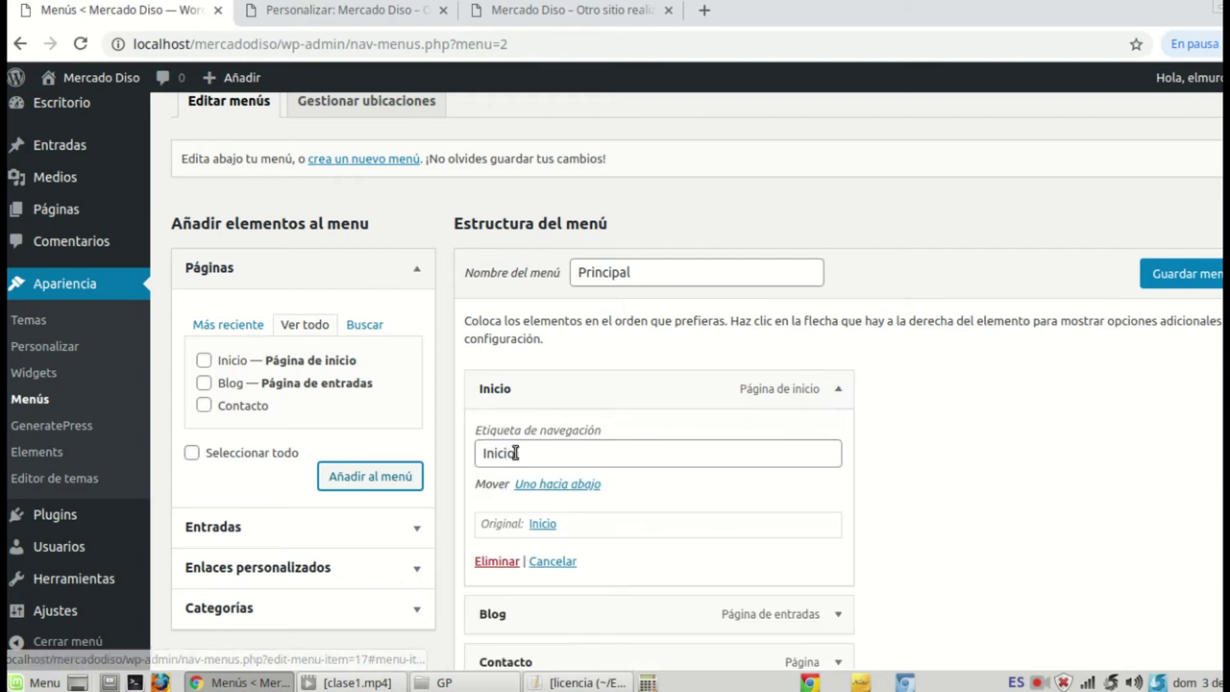
left_click_drag(515, 454, 487, 453)
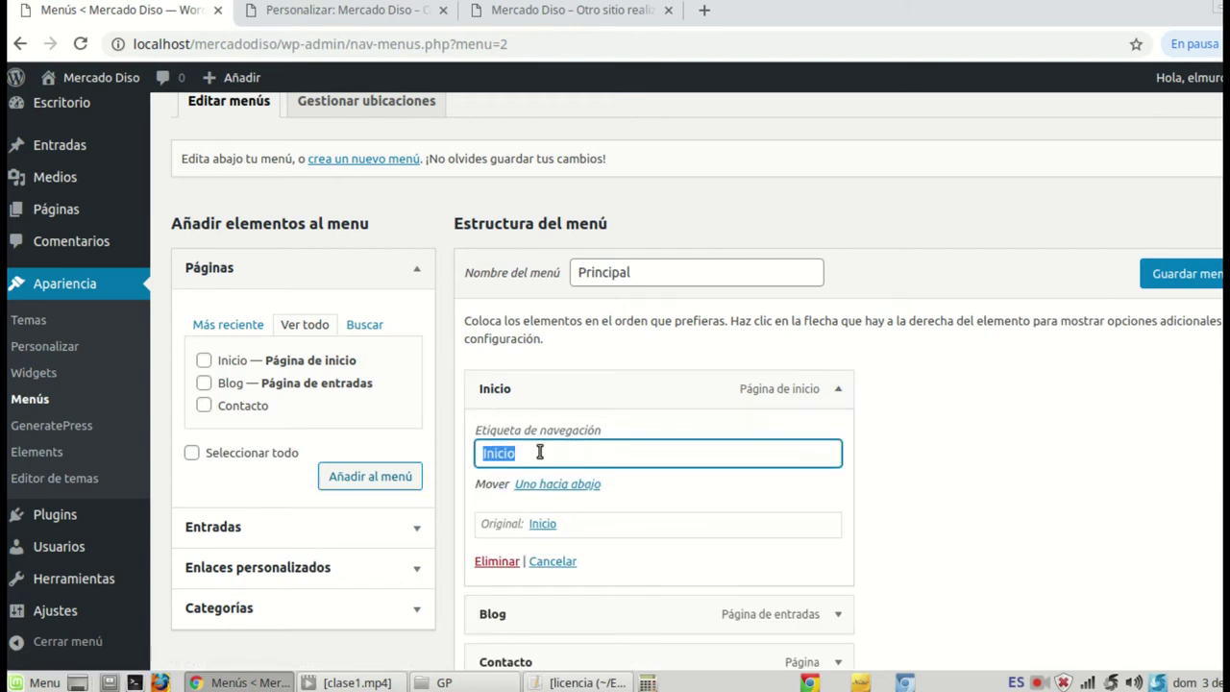
type("Home")
left_click(980, 464)
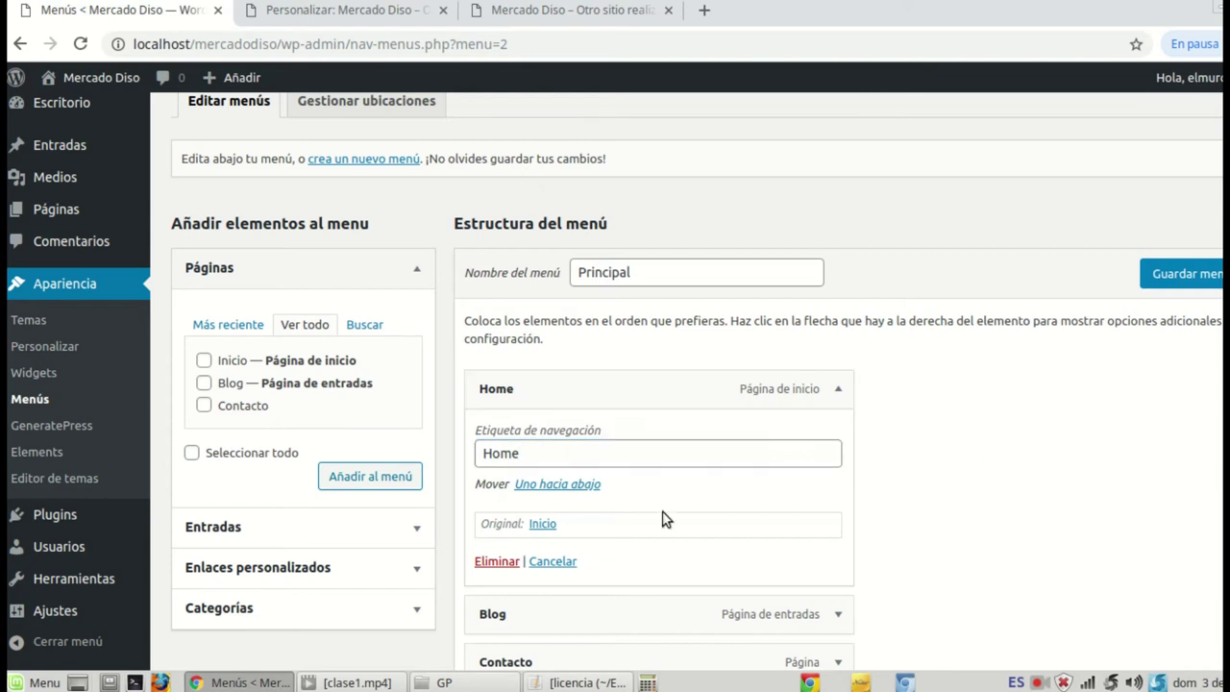
Step: Change the navigation label of the Blog menu item to Noticias
scroll(612, 497, "down", 3)
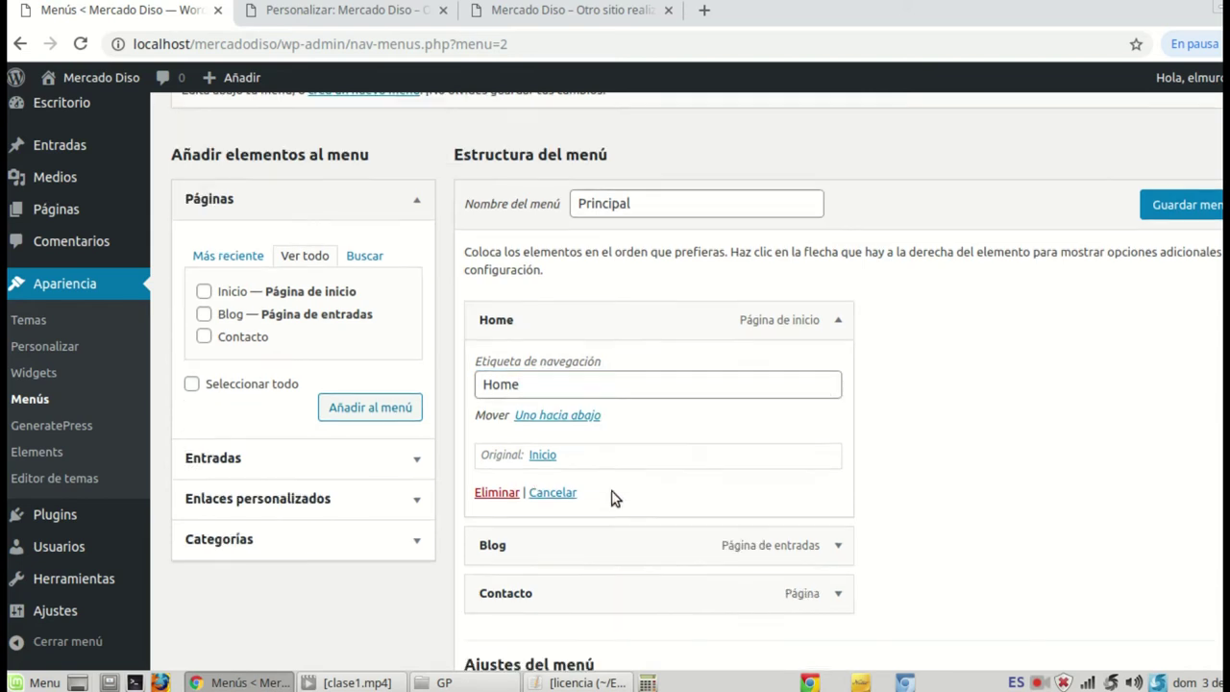
left_click(838, 465)
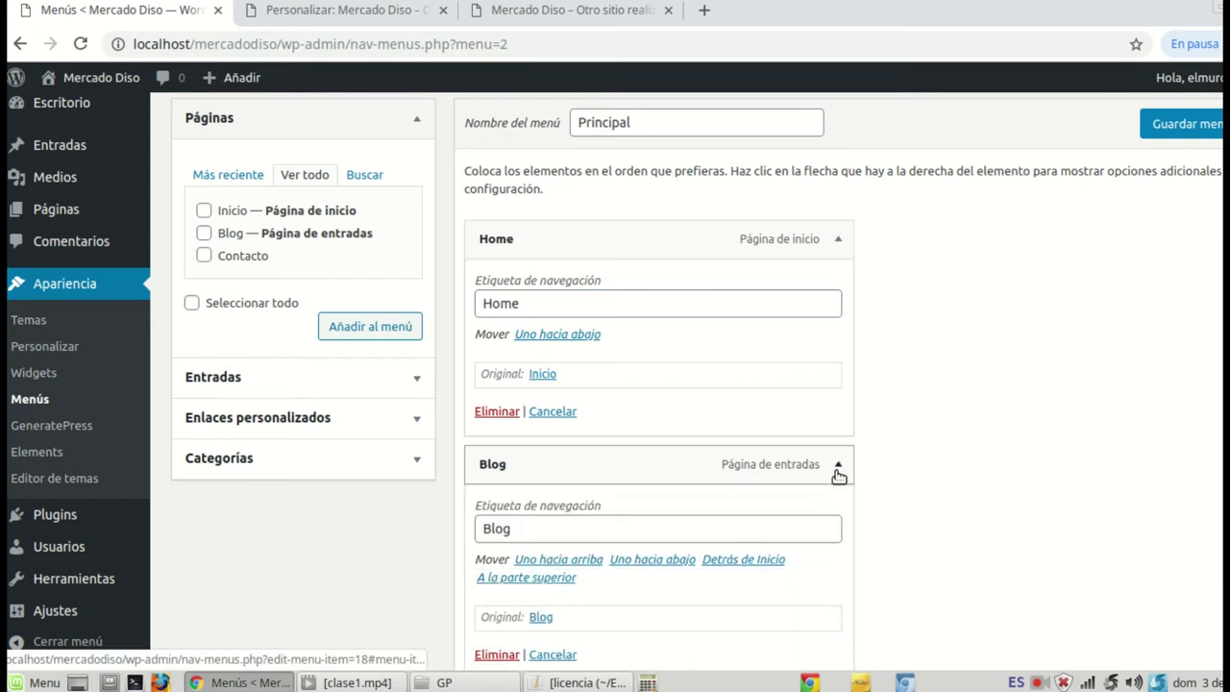
left_click_drag(529, 529, 486, 530)
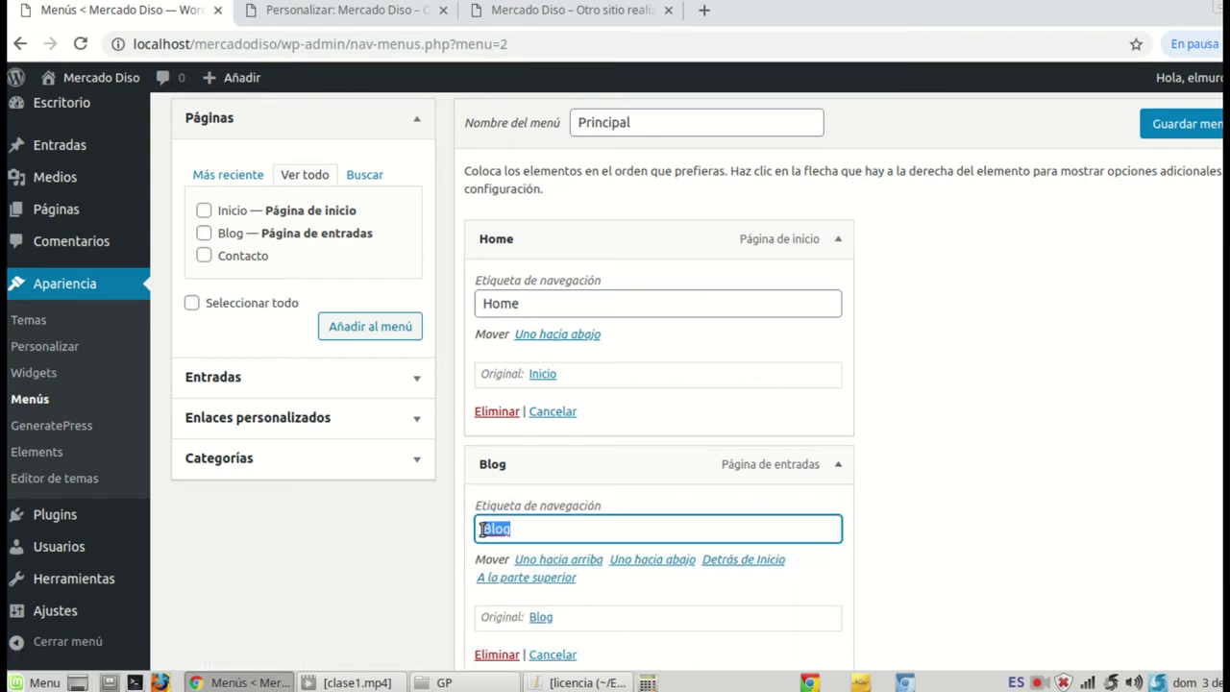
type("Noticias")
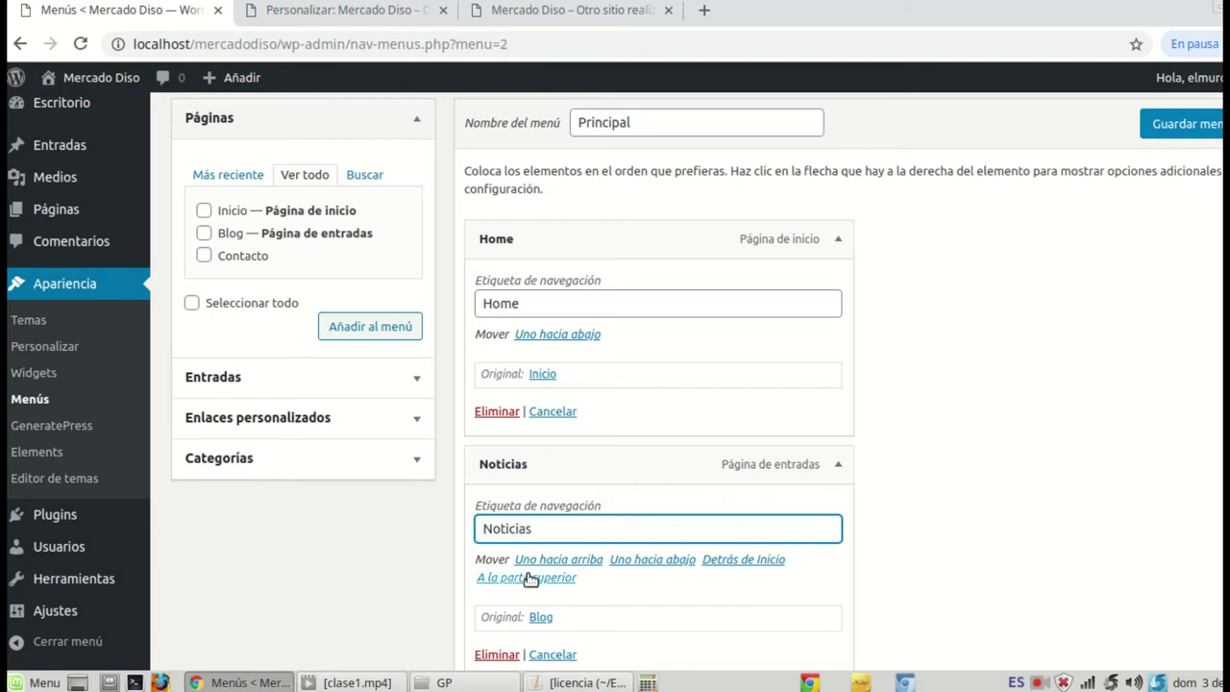
Step: Save the Principal menu and check its items and location settings
scroll(758, 530, "down", 2)
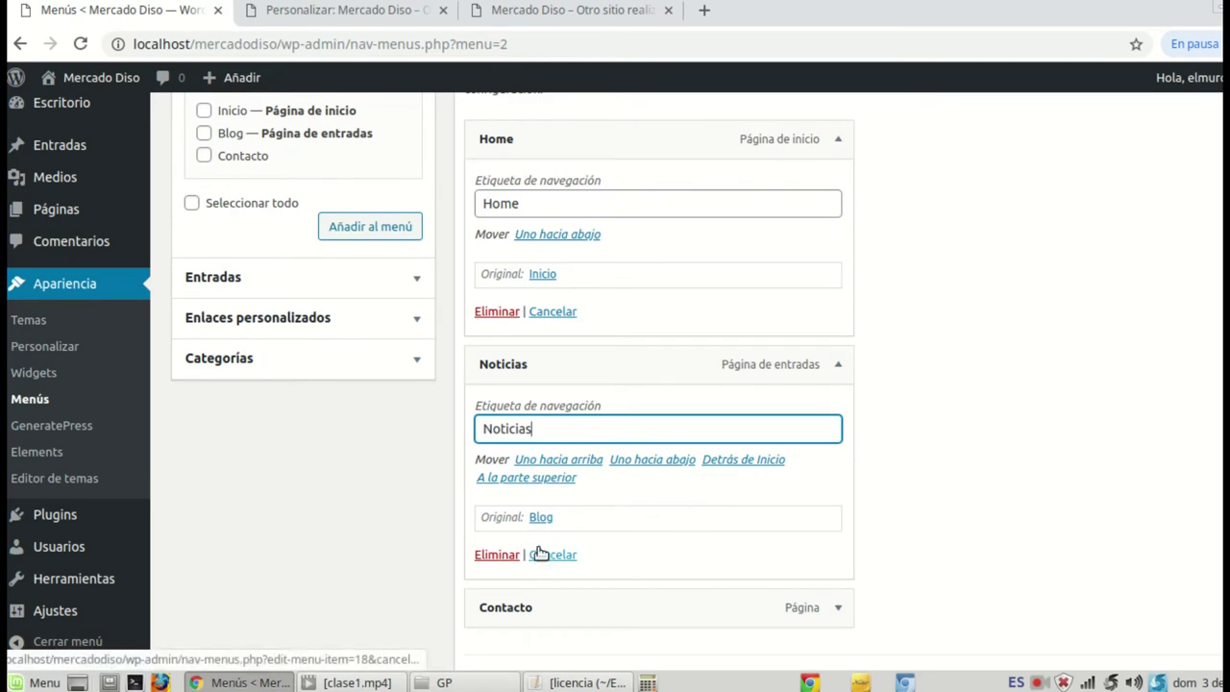
scroll(937, 531, "down", 1)
scroll(957, 391, "up", 3)
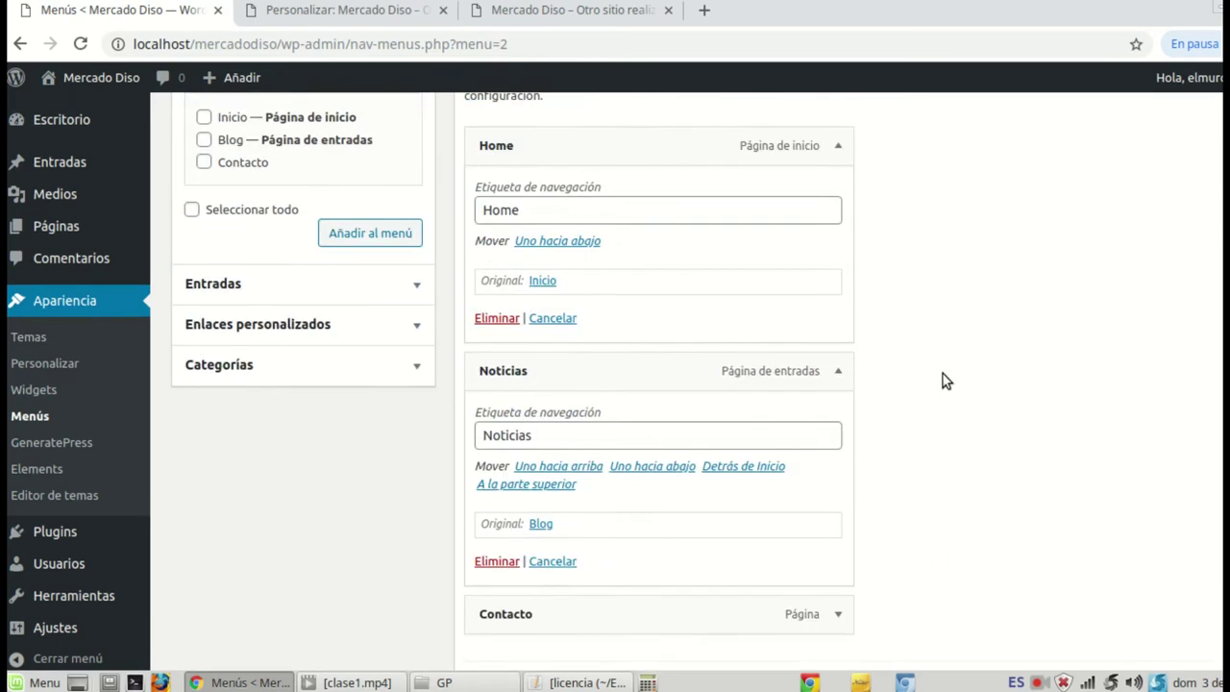
scroll(1029, 451, "up", 4)
scroll(1018, 431, "up", 1)
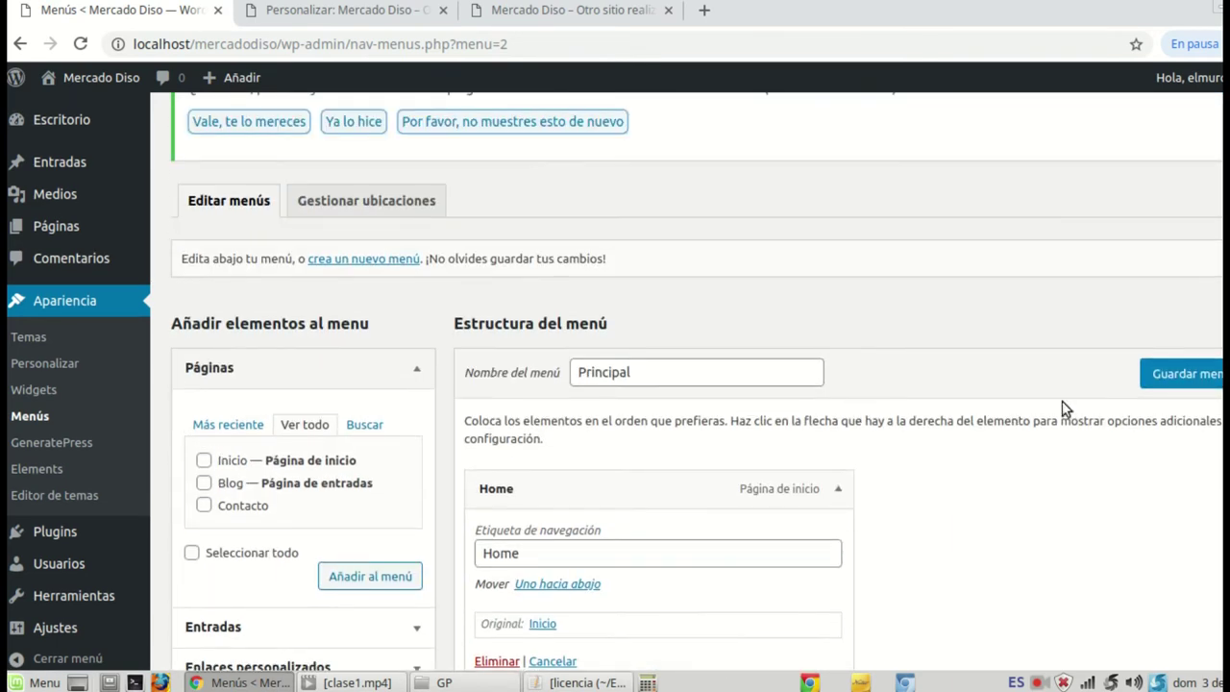
left_click(1207, 383)
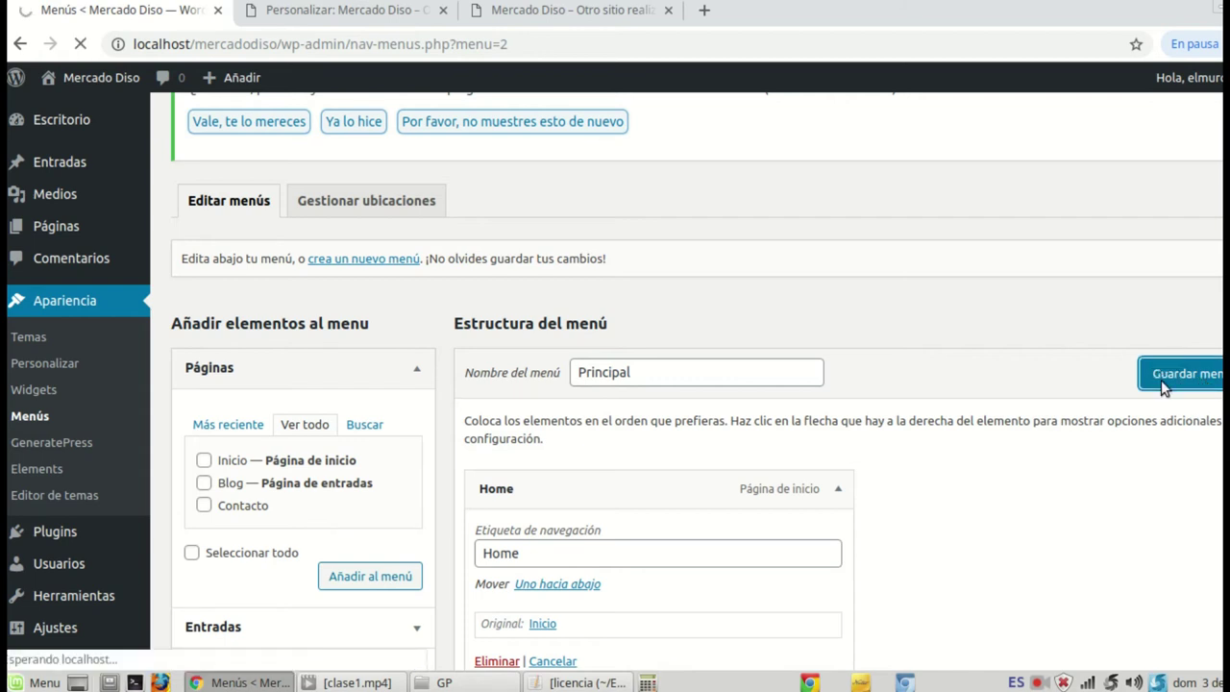
scroll(1002, 435, "down", 5)
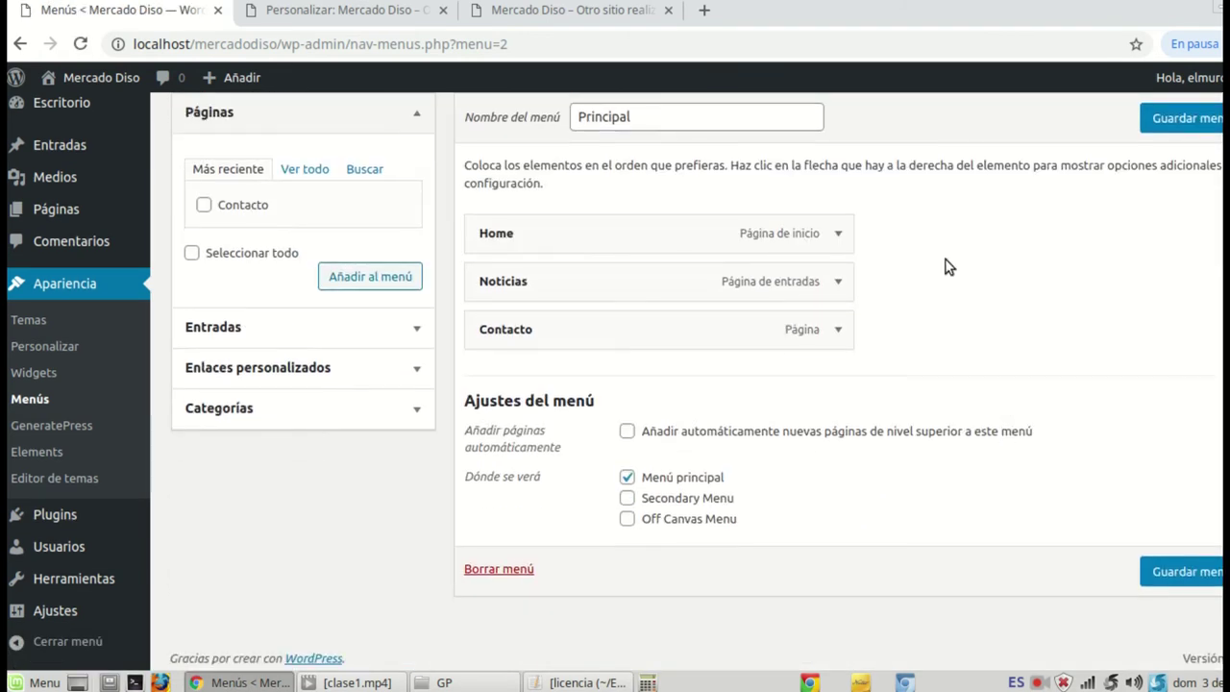
Step: Reload the Mercado Diso front page to check the main menu's labels and navigation colours against the customizer preview
scroll(990, 387, "up", 1)
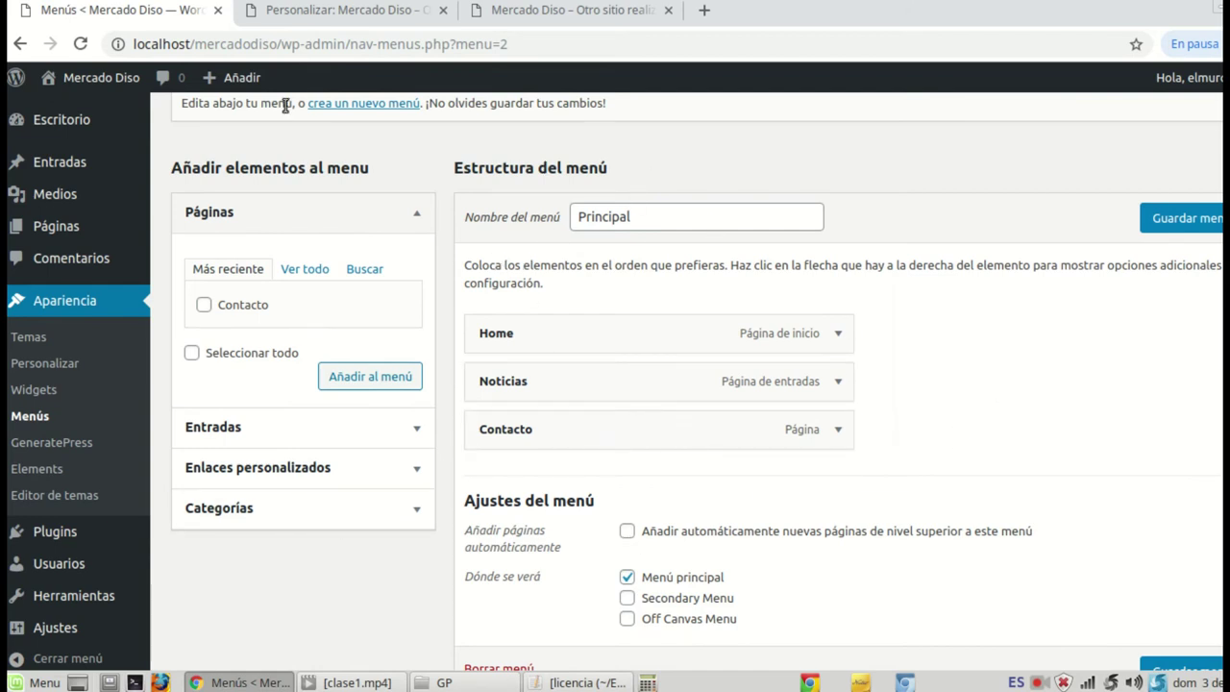
left_click(600, 9)
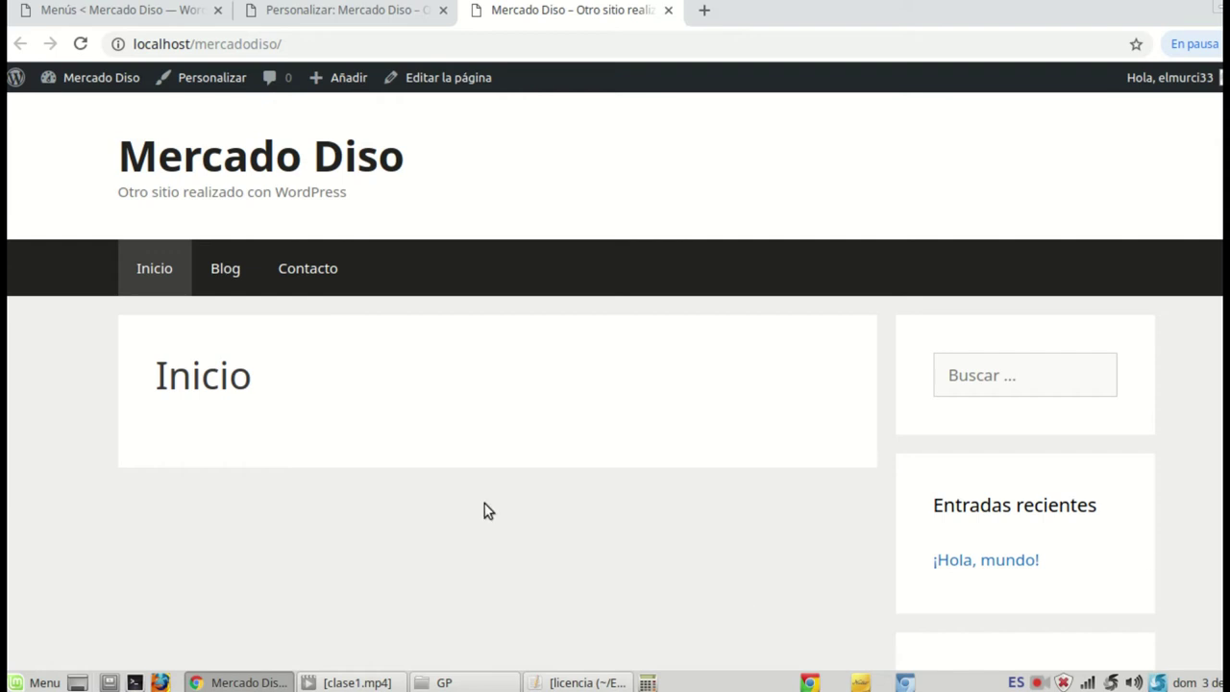
left_click(81, 46)
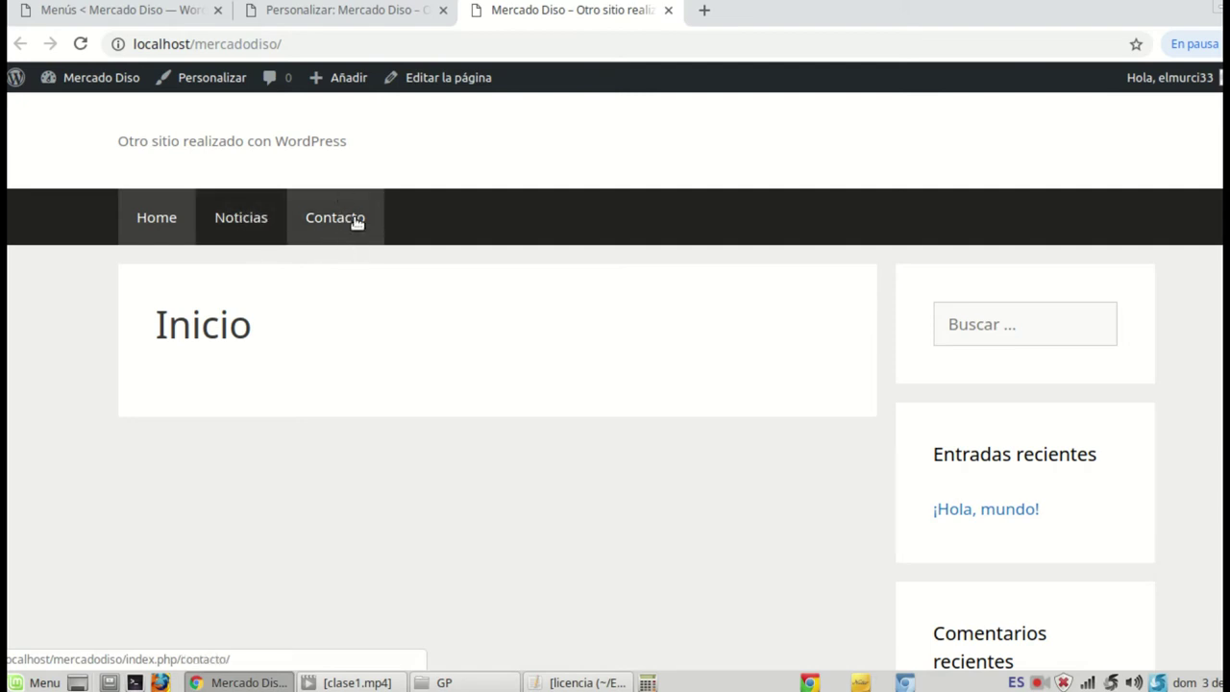
left_click(314, 19)
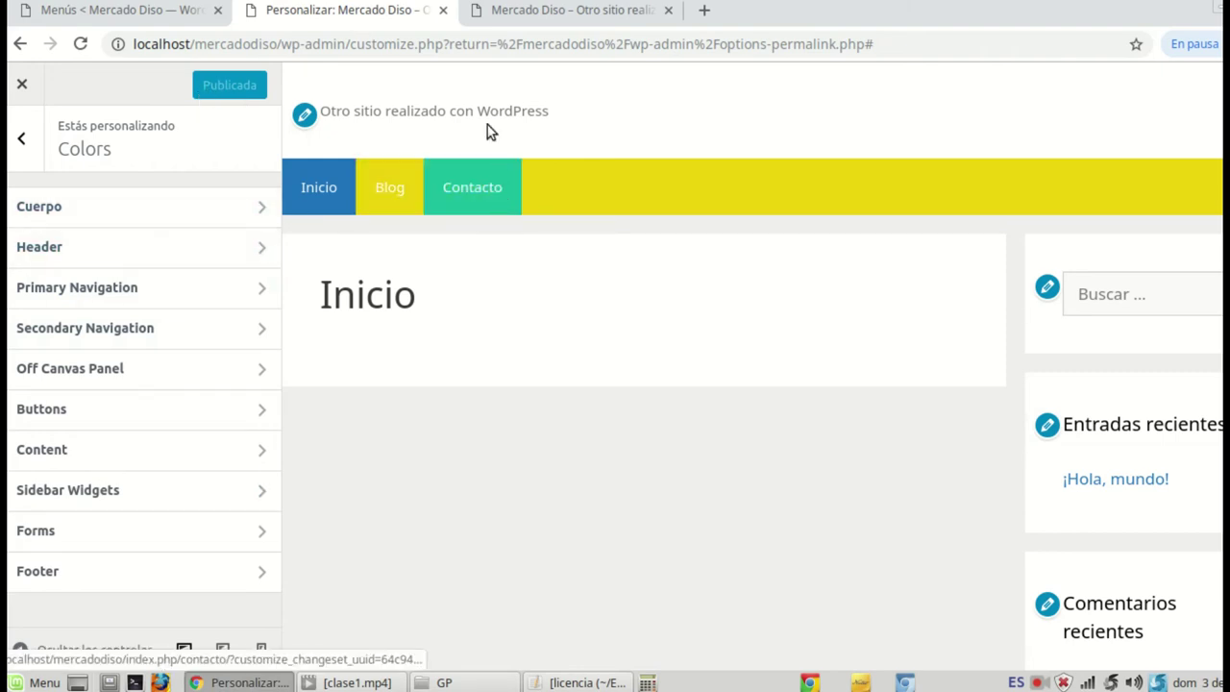
left_click(570, 21)
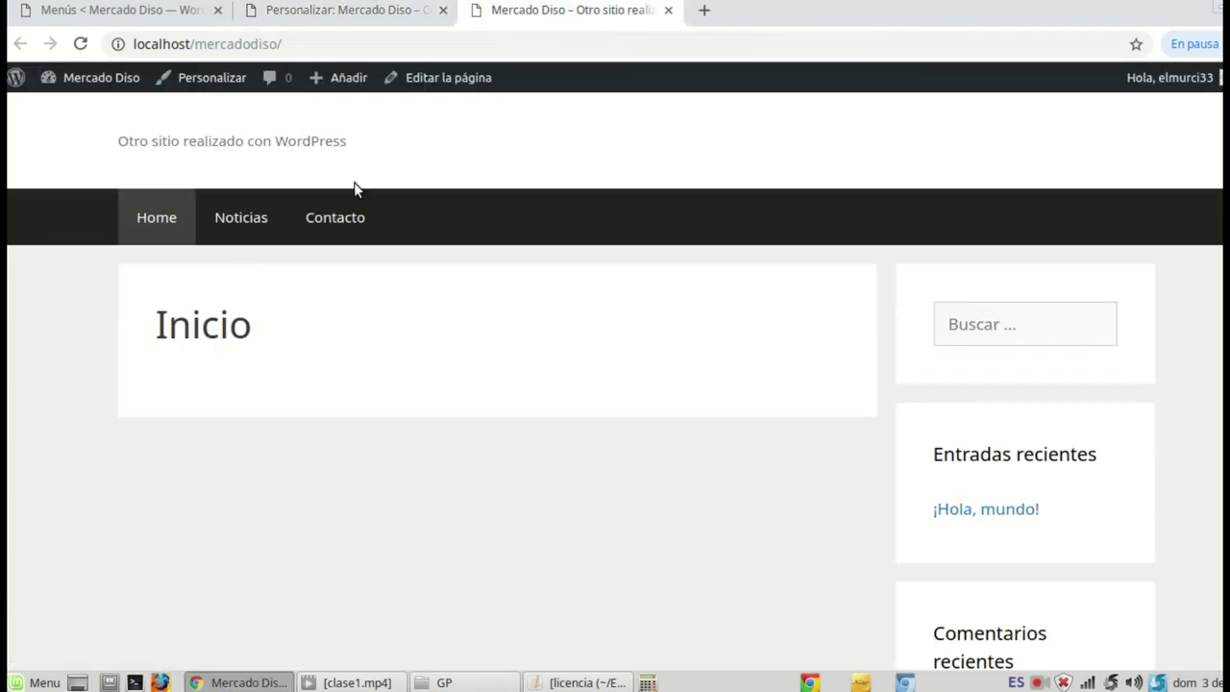
left_click(83, 51)
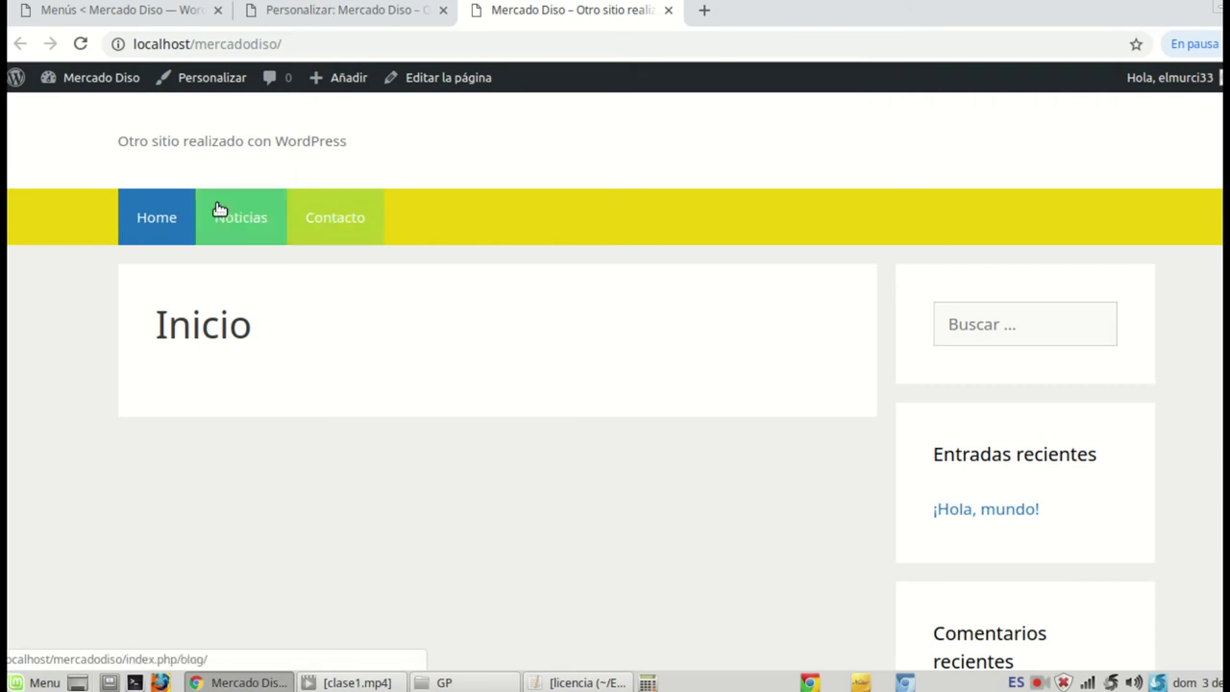
Step: Create a new navigation menu named Secundario in the WordPress menu editor
left_click(130, 12)
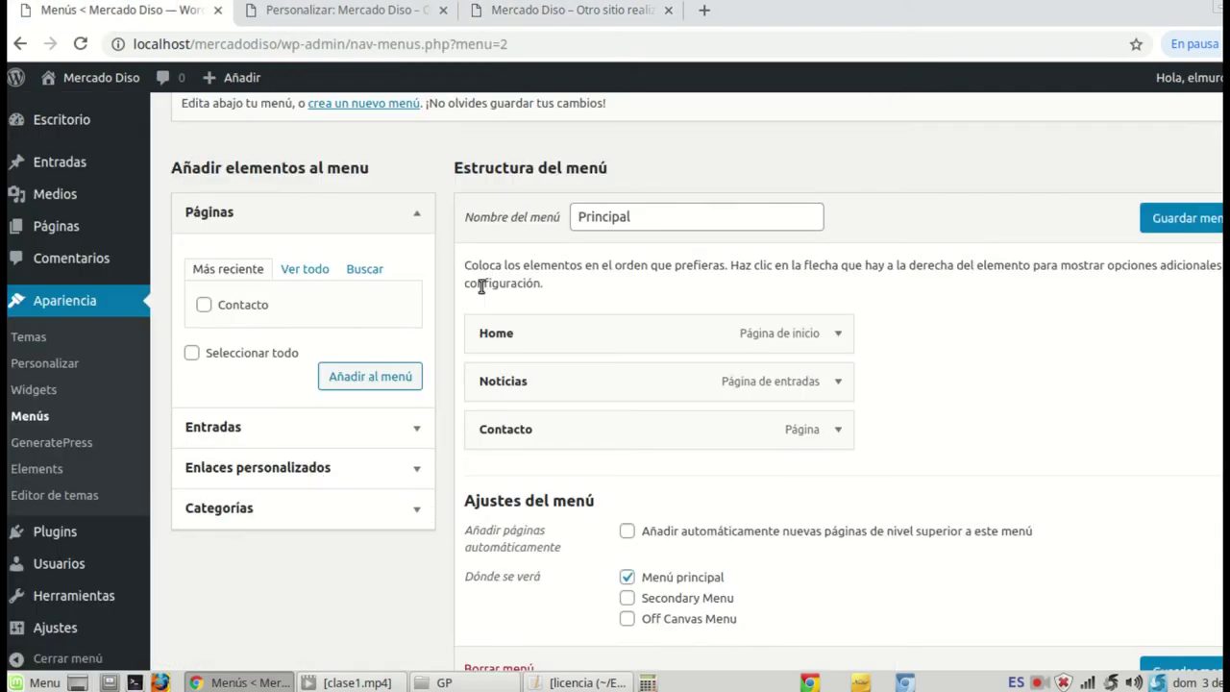
scroll(659, 417, "down", 2)
scroll(548, 396, "up", 3)
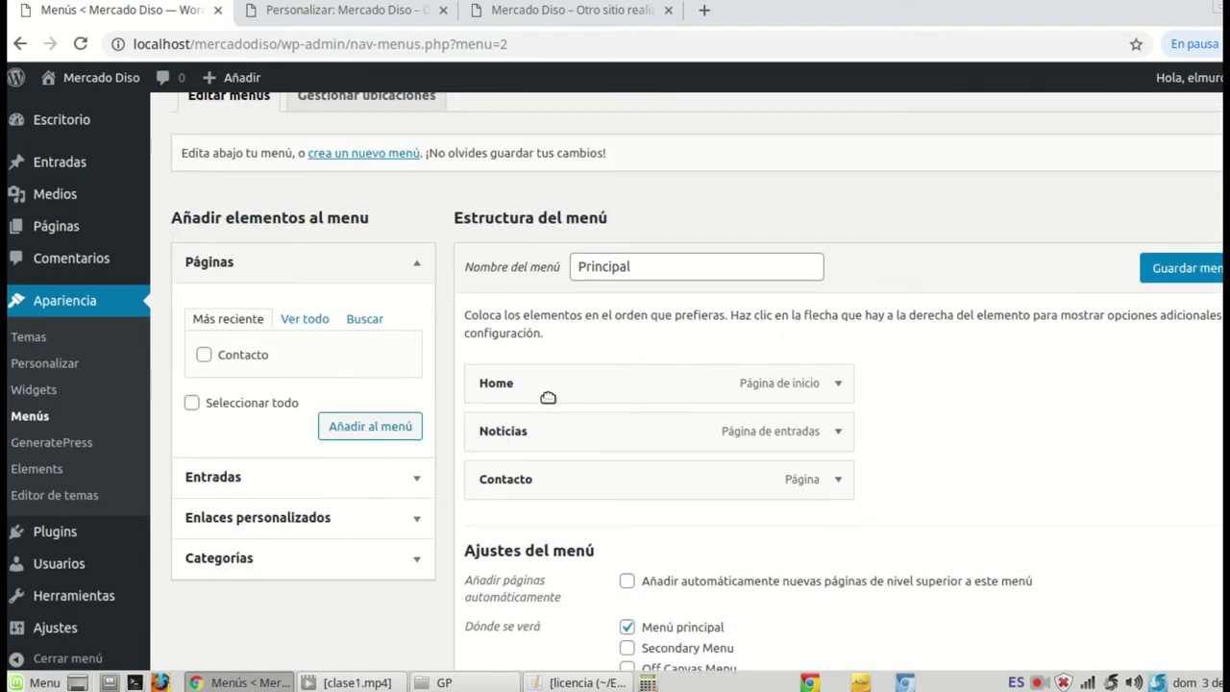
scroll(893, 406, "down", 2)
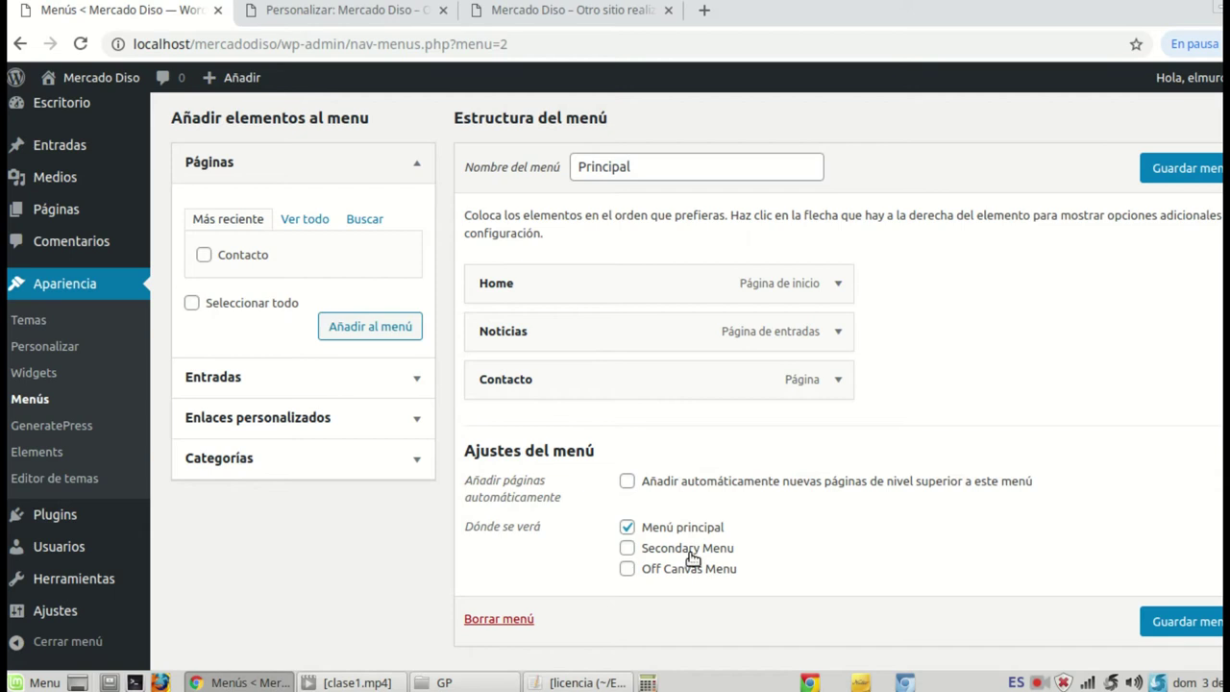
scroll(690, 557, "up", 2)
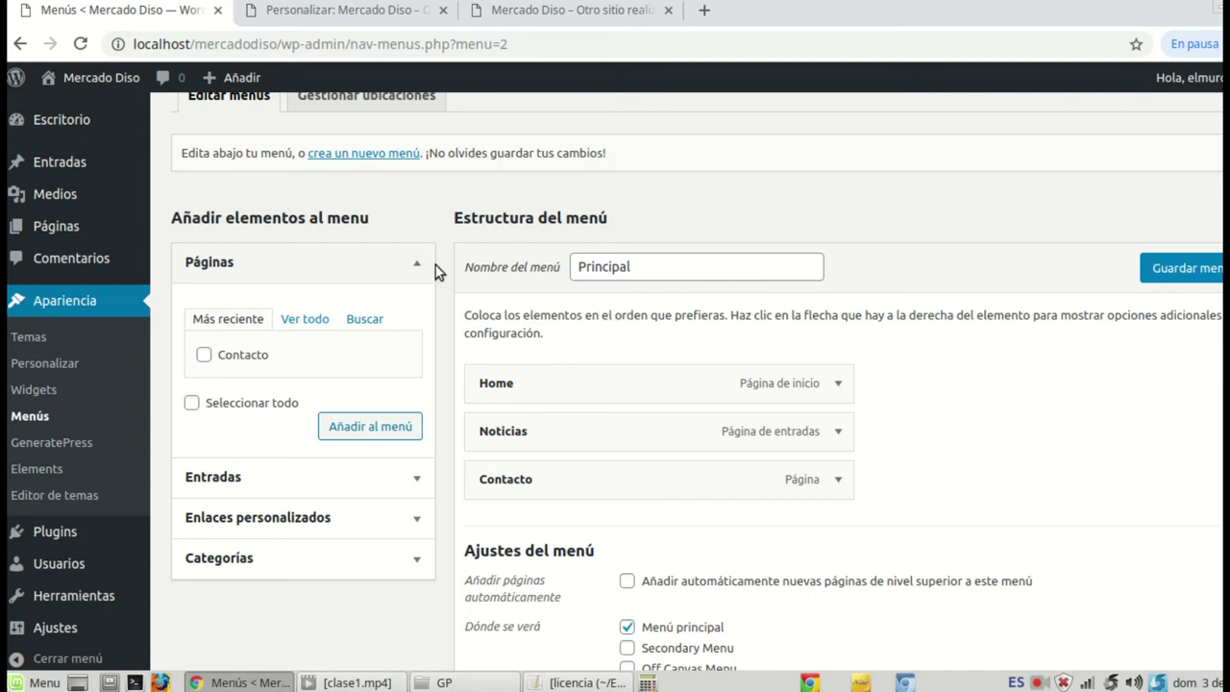
scroll(404, 268, "up", 1)
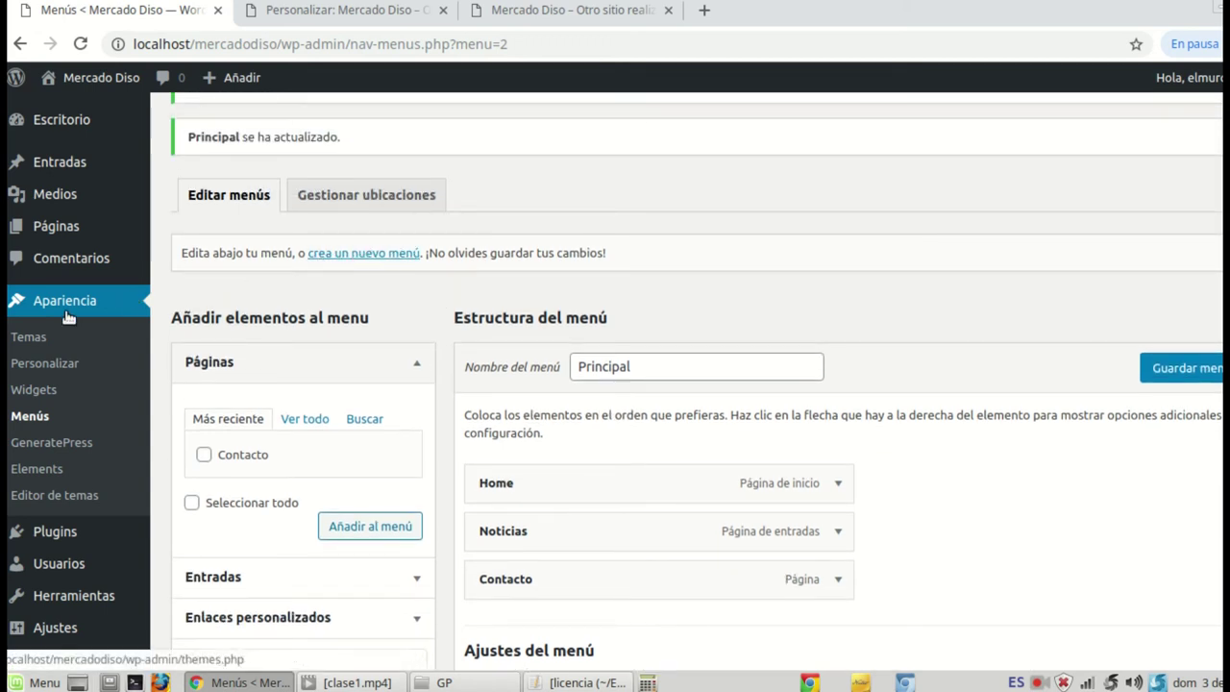
left_click(370, 258)
left_click(618, 512)
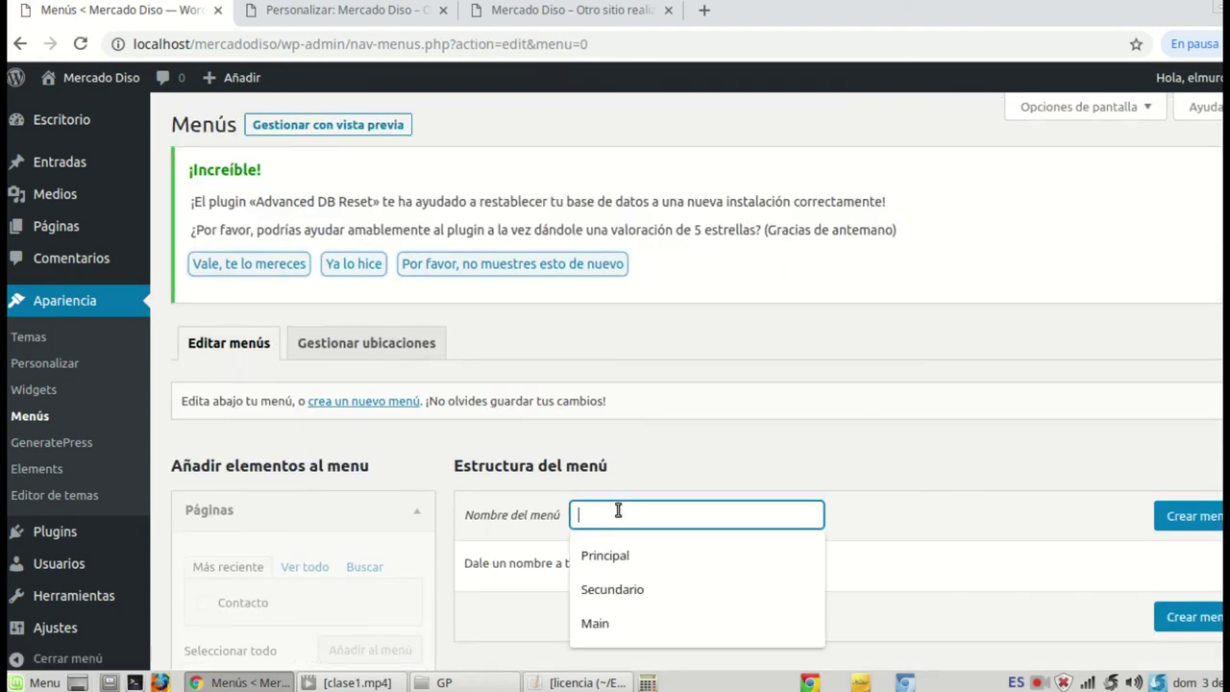
left_click(616, 595)
scroll(951, 504, "down", 2)
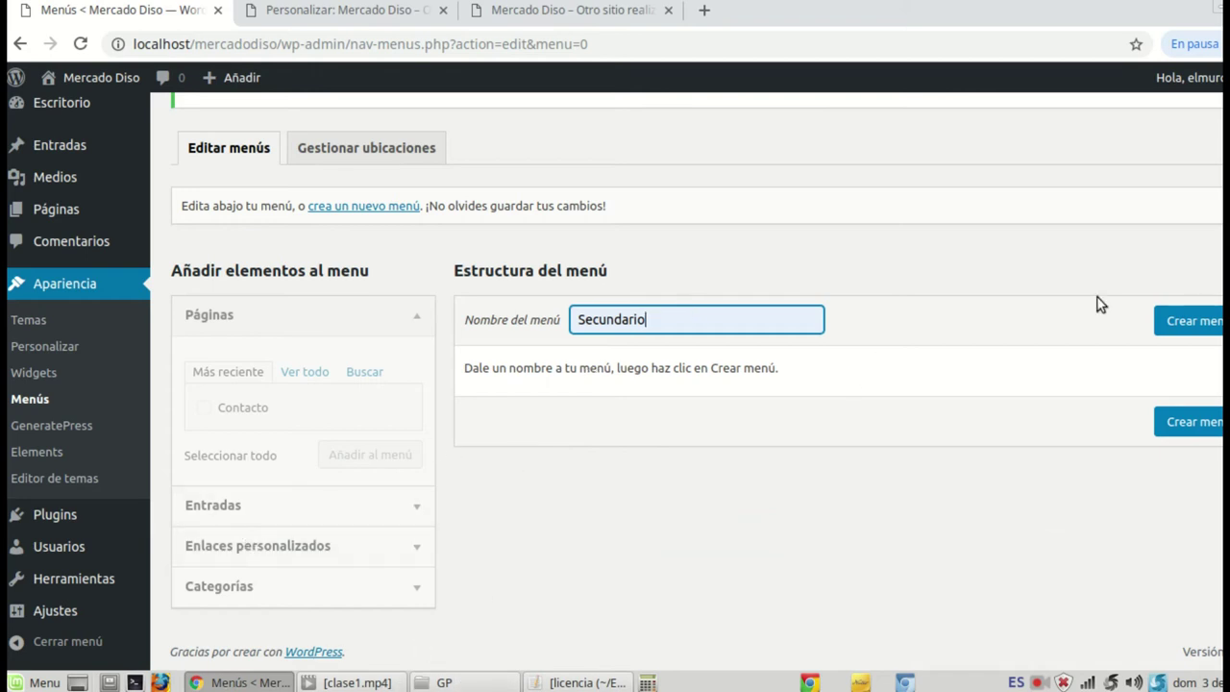
left_click(1209, 323)
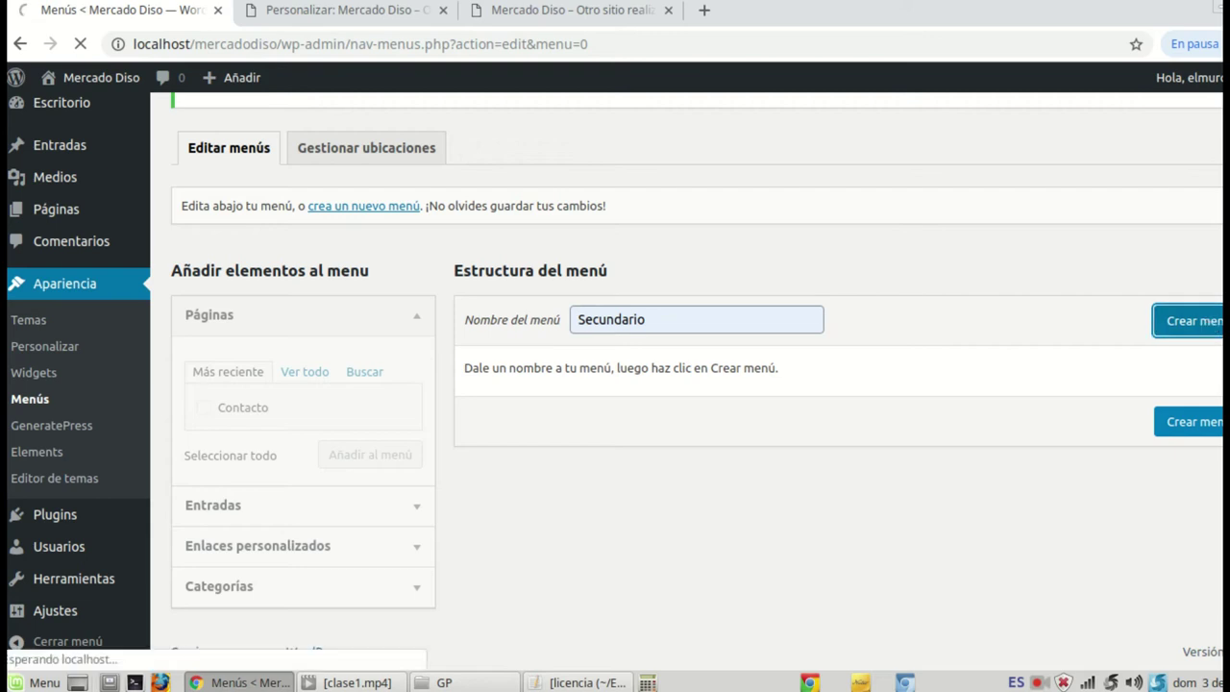
scroll(669, 410, "down", 5)
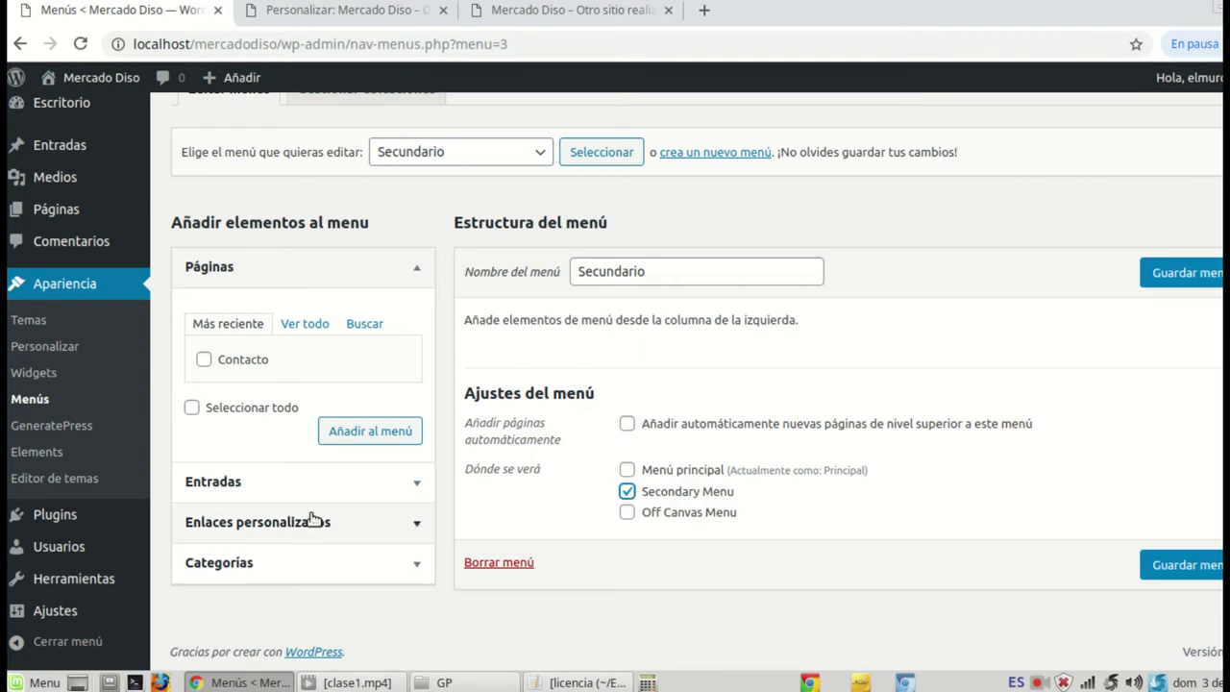
left_click(420, 525)
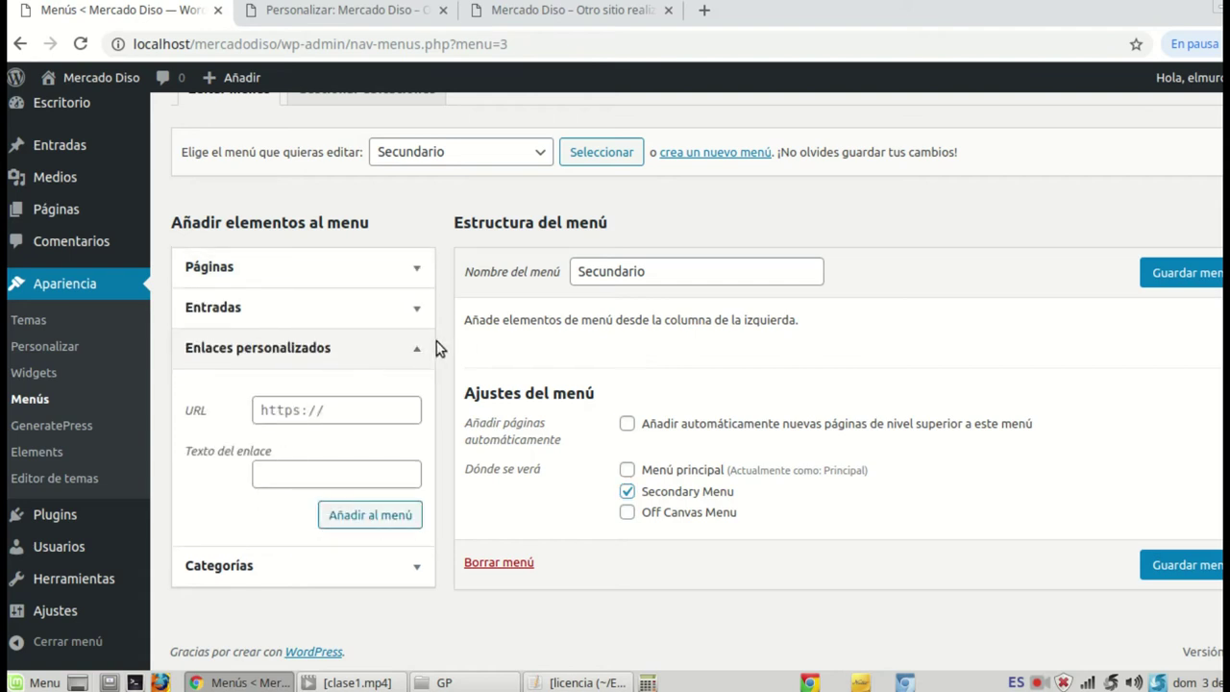
left_click(287, 413)
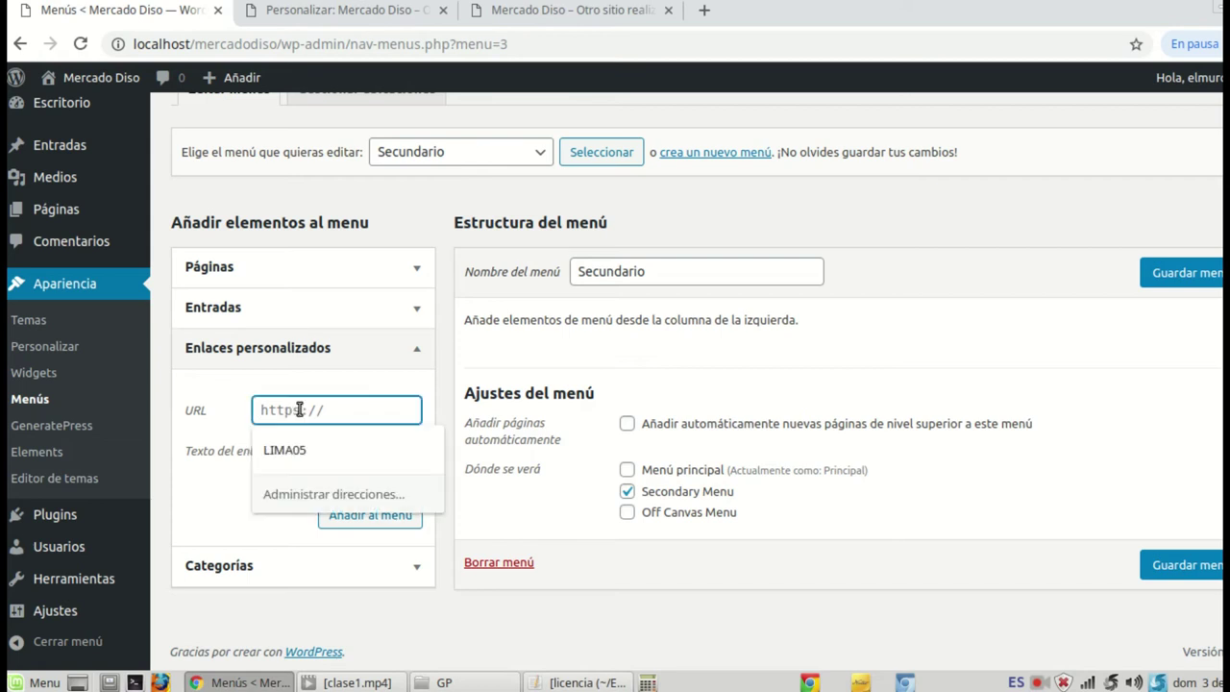
type("https://google.")
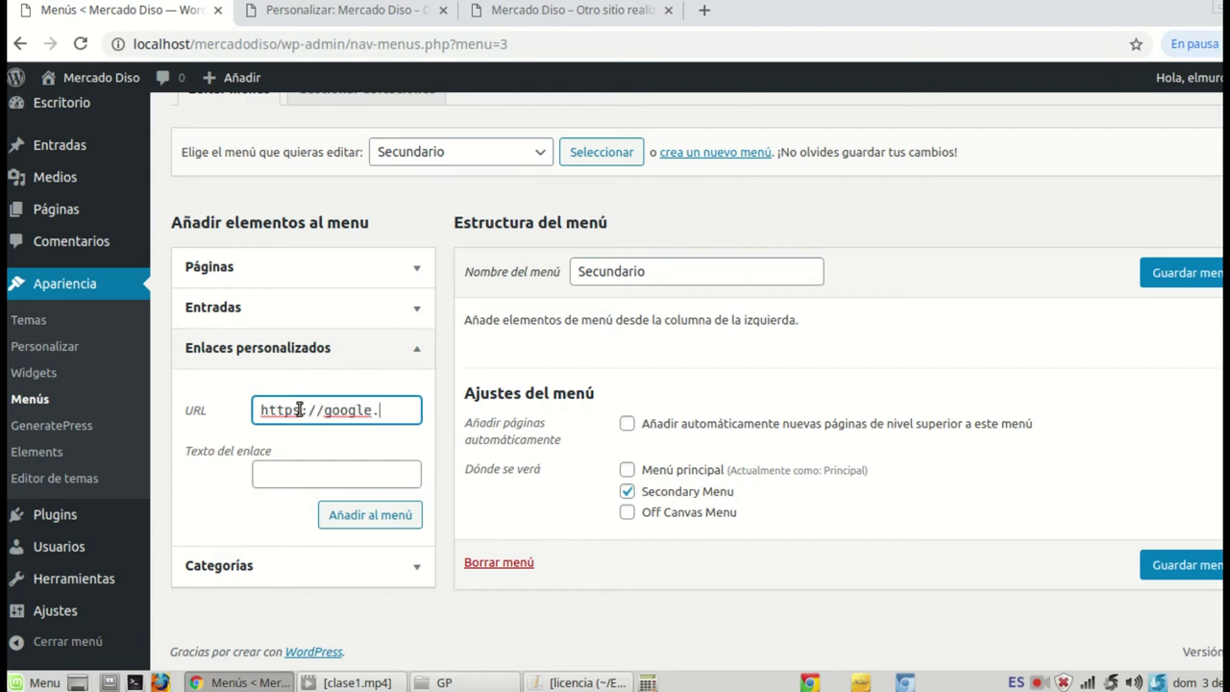
type("coo")
key("BackSpace")
type("m")
left_click(296, 477)
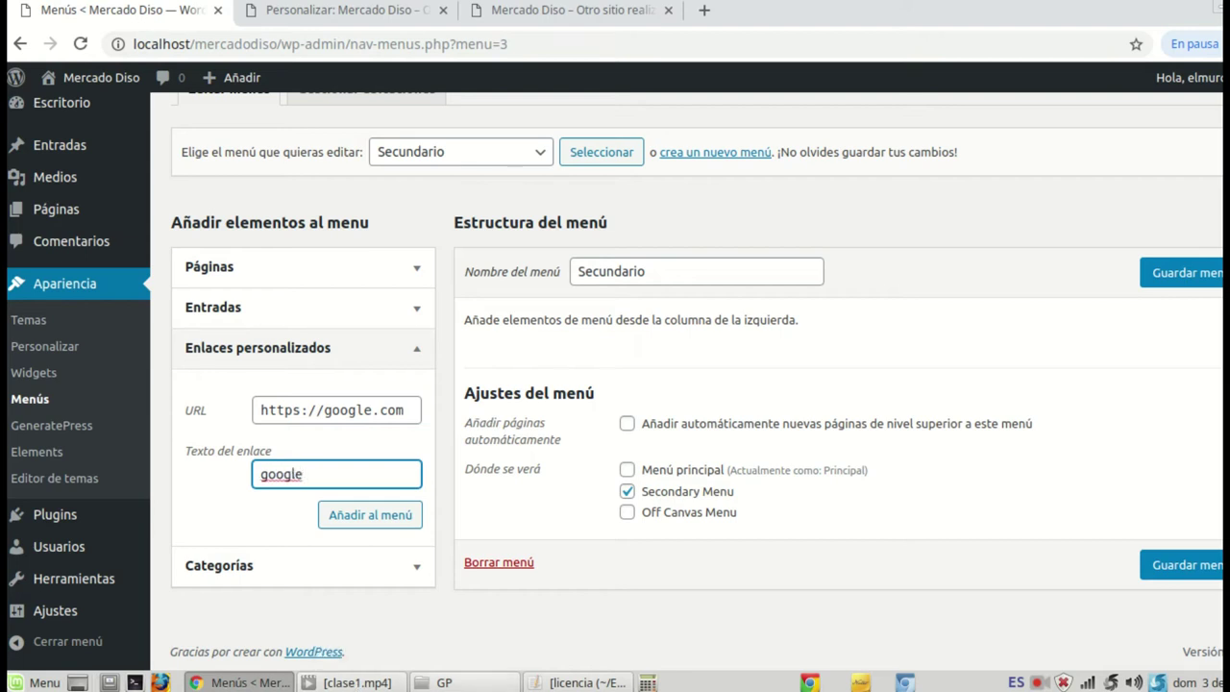
left_click(373, 519)
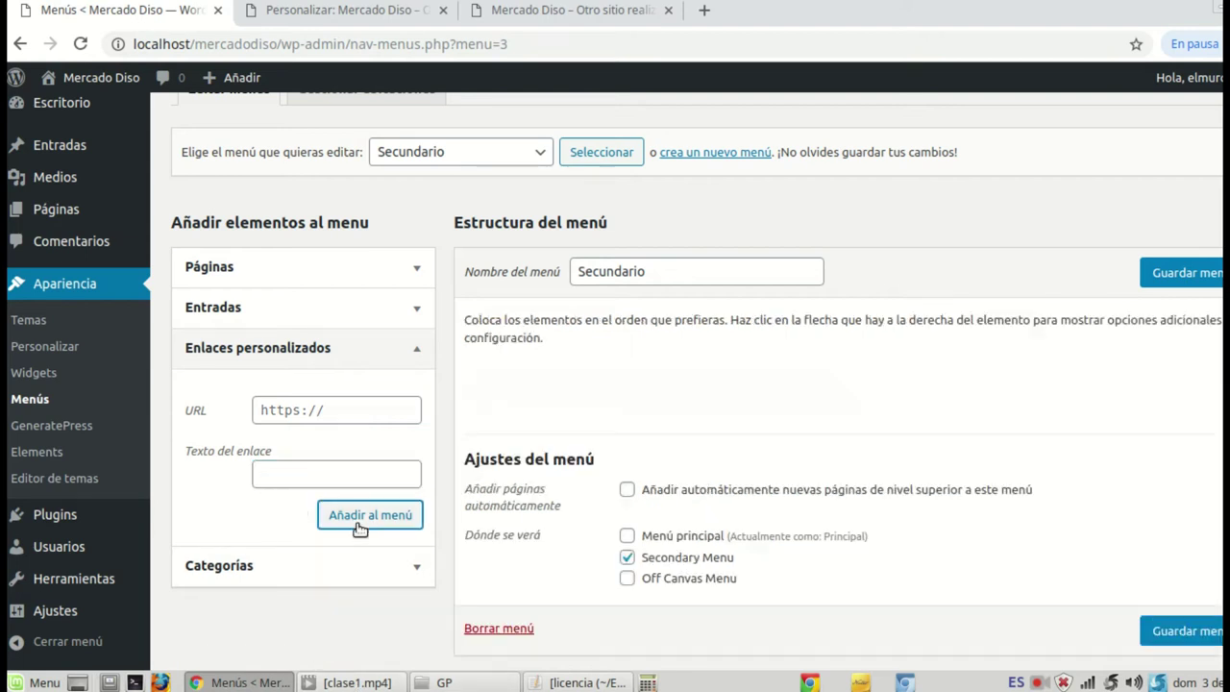
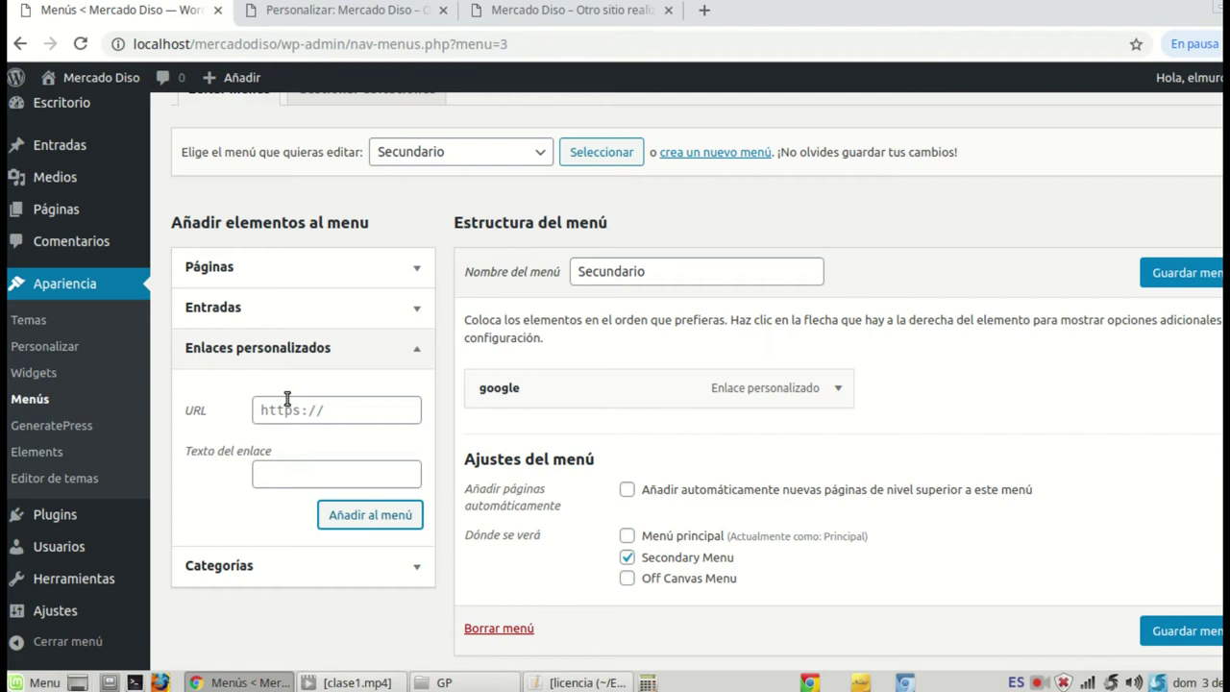
Step: Add the Contacto page to the Secundario menu and place it above the google link
left_click(417, 271)
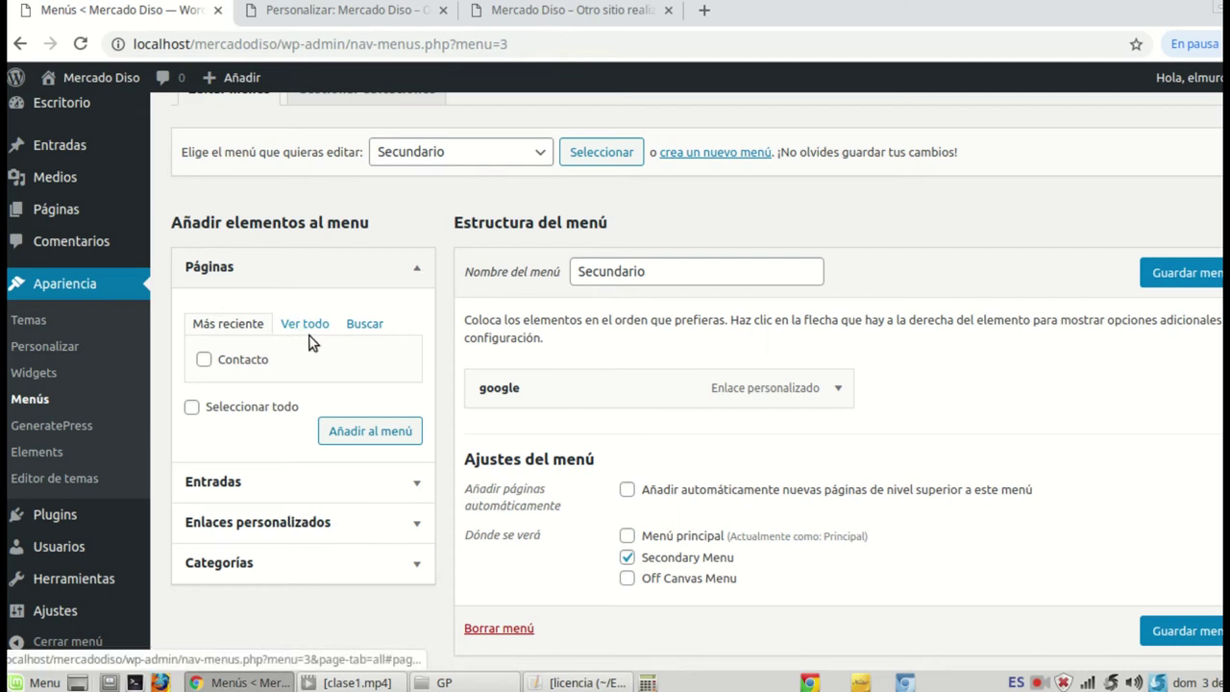
left_click(292, 324)
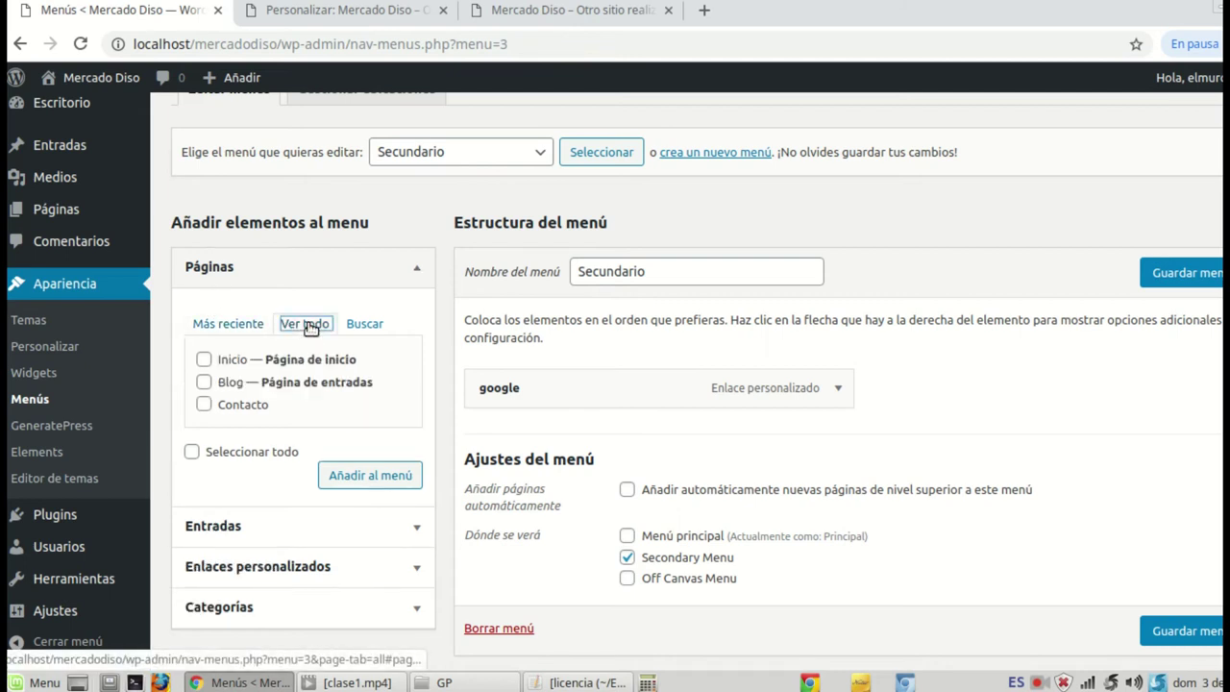
left_click(204, 406)
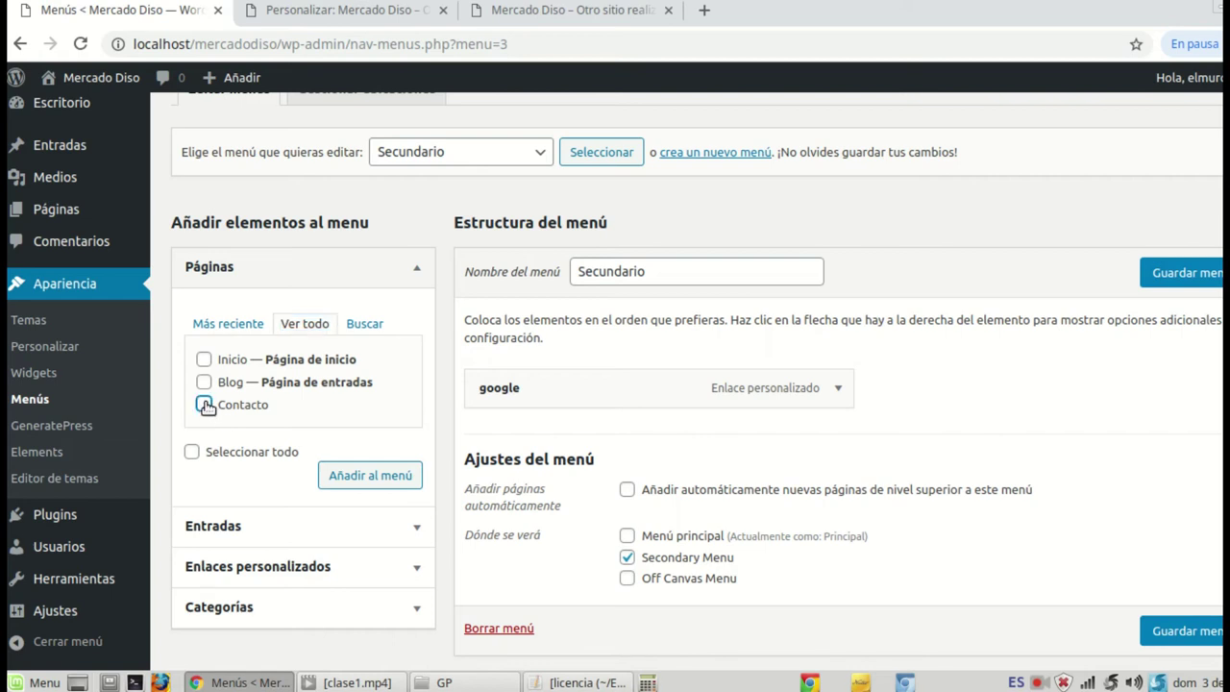
left_click(204, 404)
left_click(365, 476)
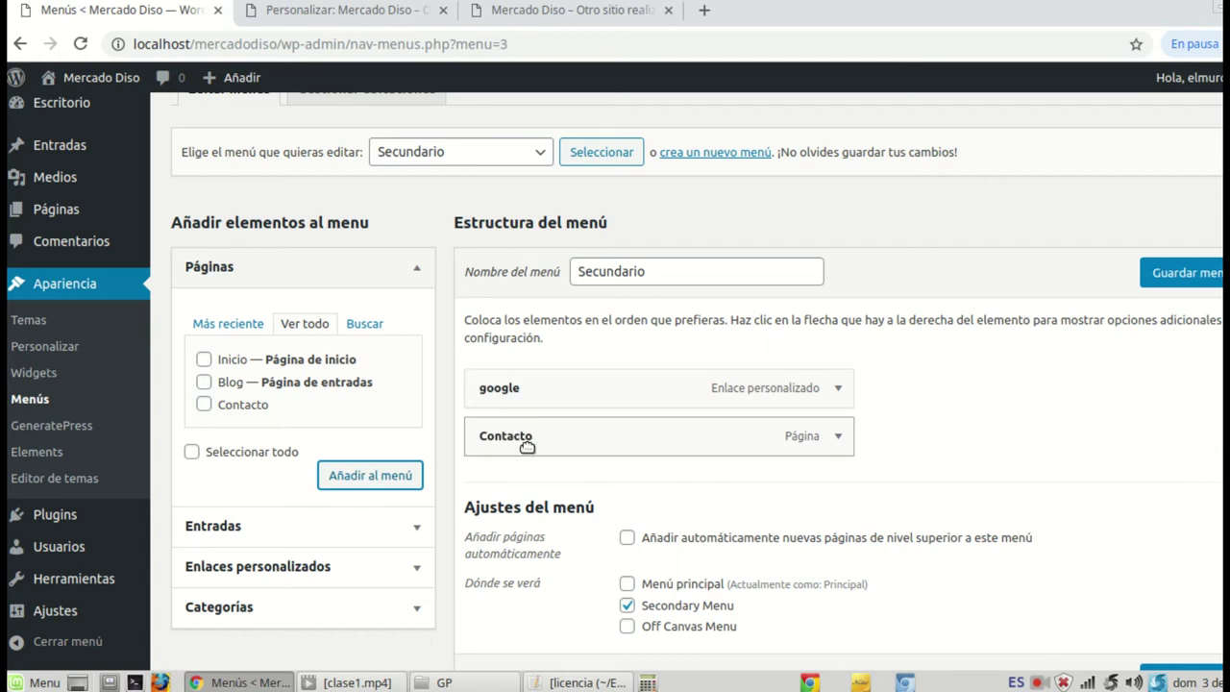
left_click_drag(599, 441, 583, 381)
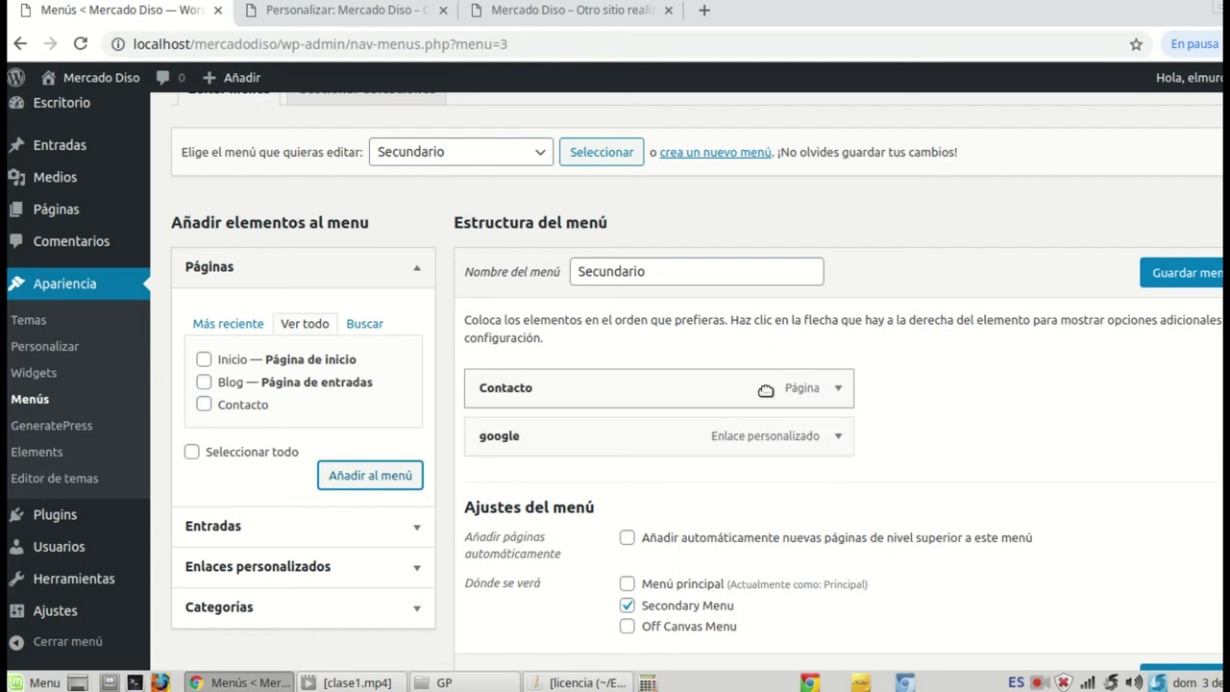
Step: Set the Contacto item's navigation label to Productos and save the Secundario menu
left_click(840, 391)
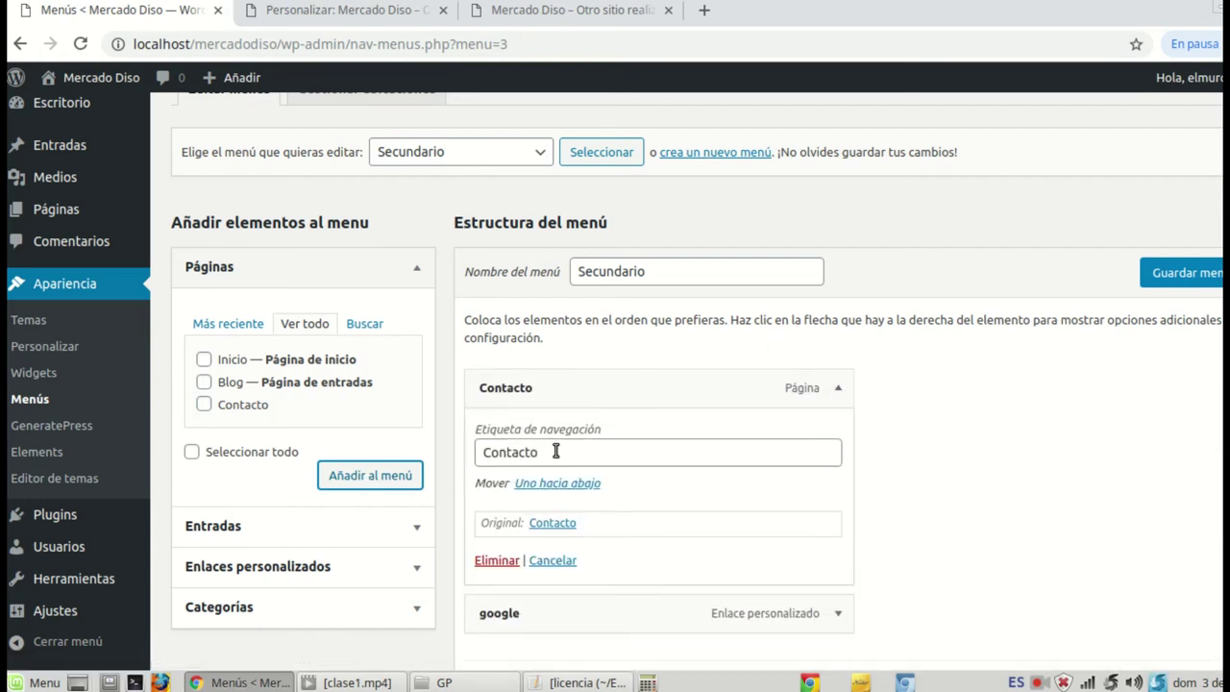
left_click_drag(550, 452, 483, 452)
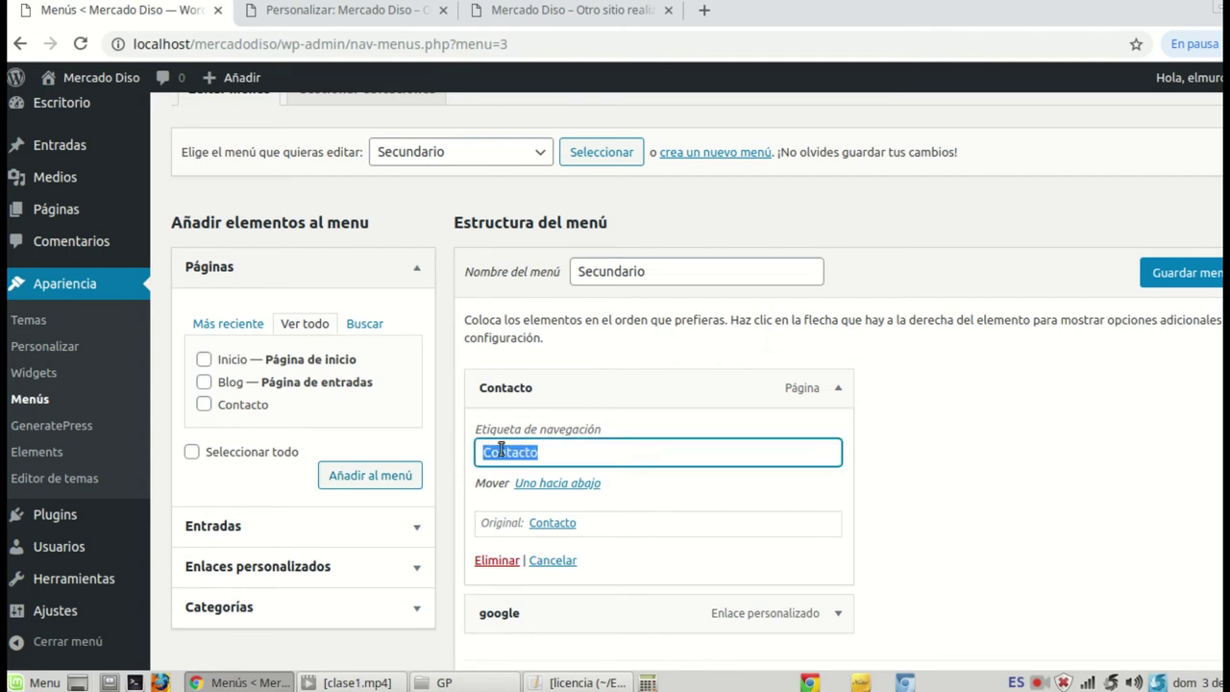
type("Produ")
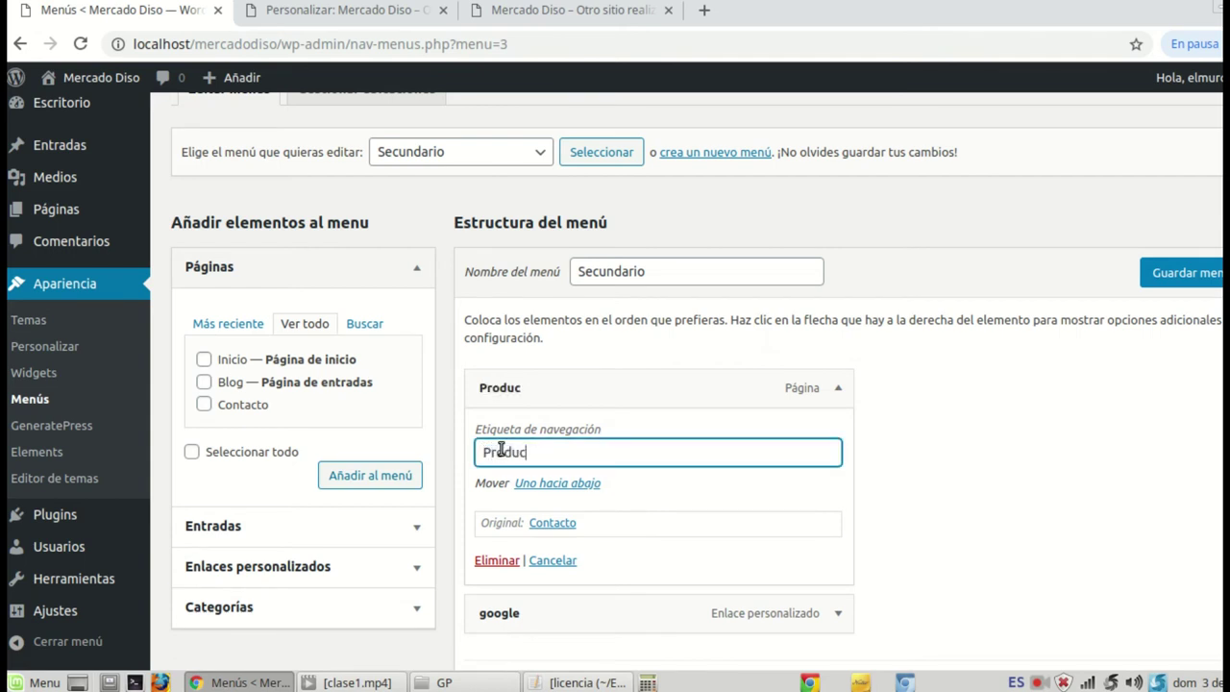
left_click(968, 587)
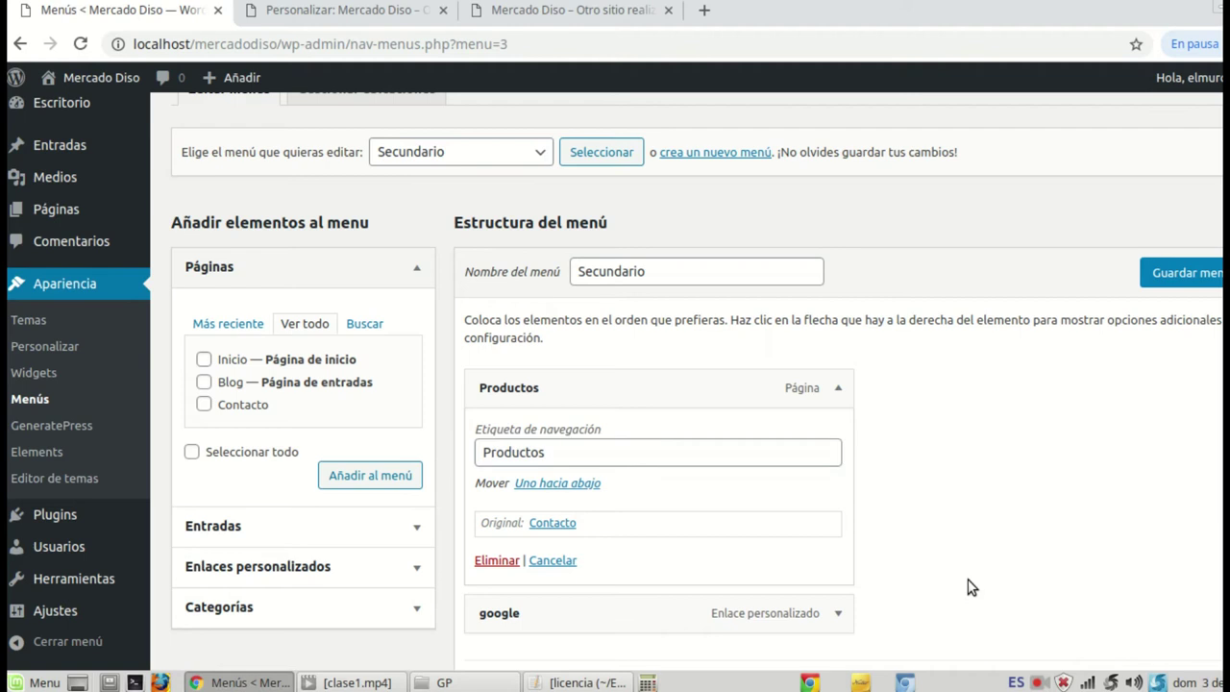
left_click(1168, 273)
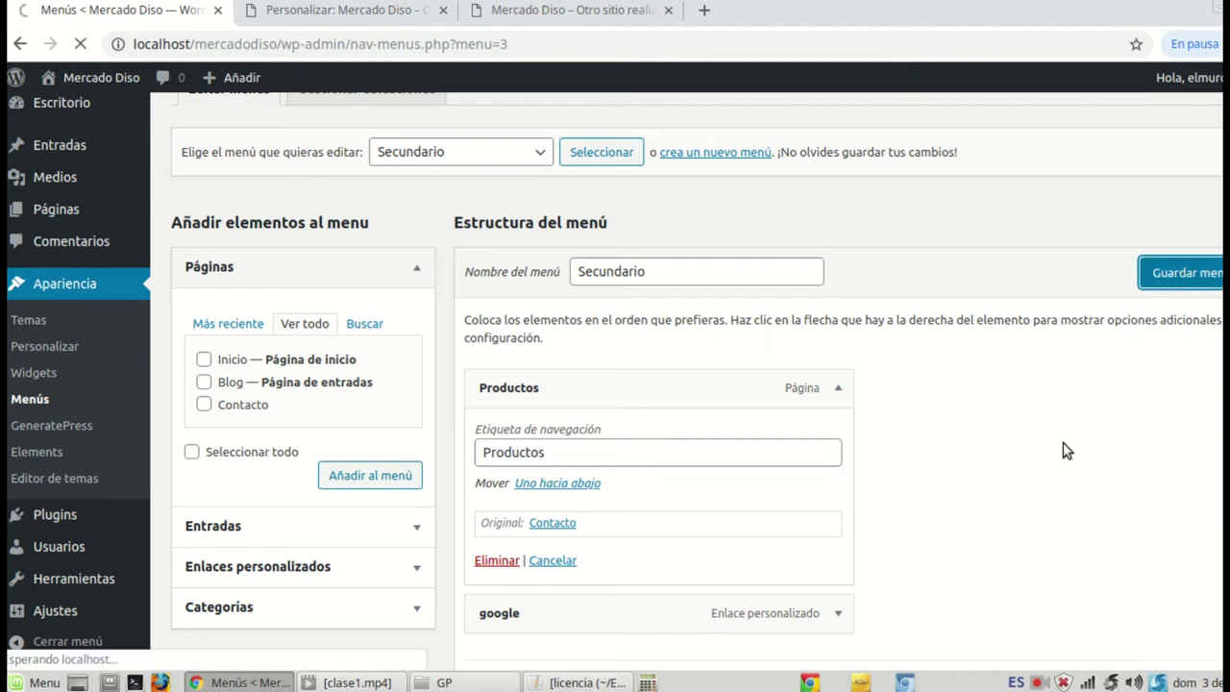
Step: Reload the site's front page to check how the secondary menu is displayed
scroll(1063, 439, "down", 4)
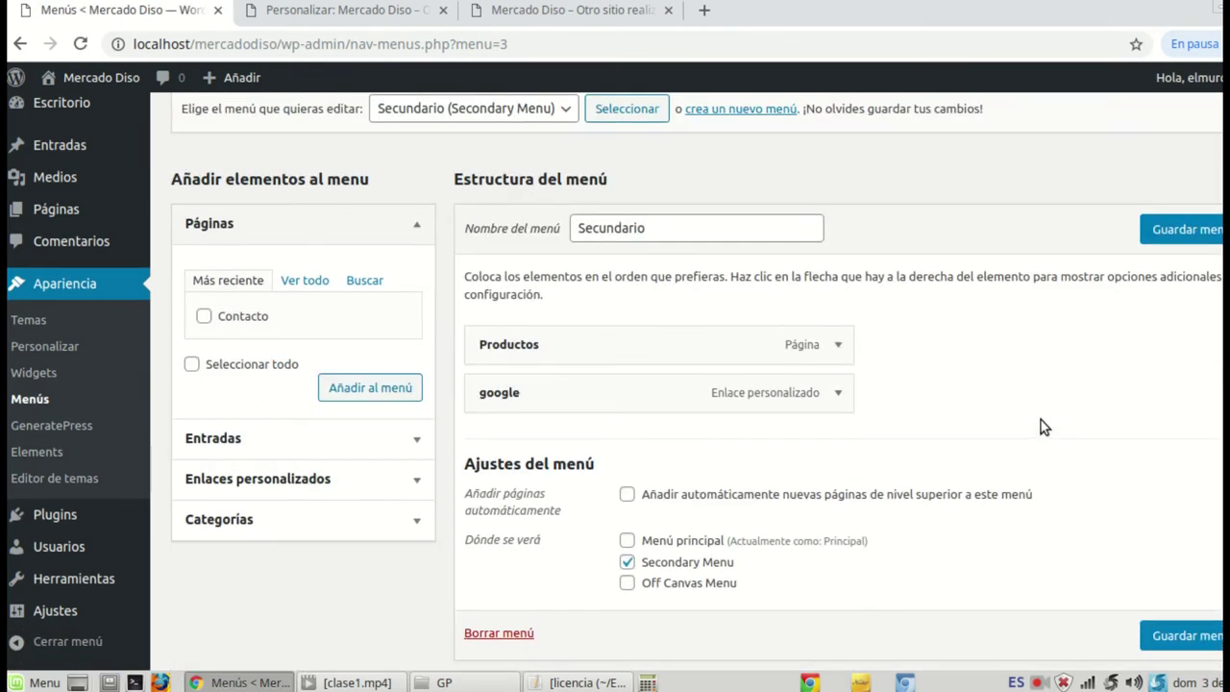
left_click(528, 12)
left_click(80, 44)
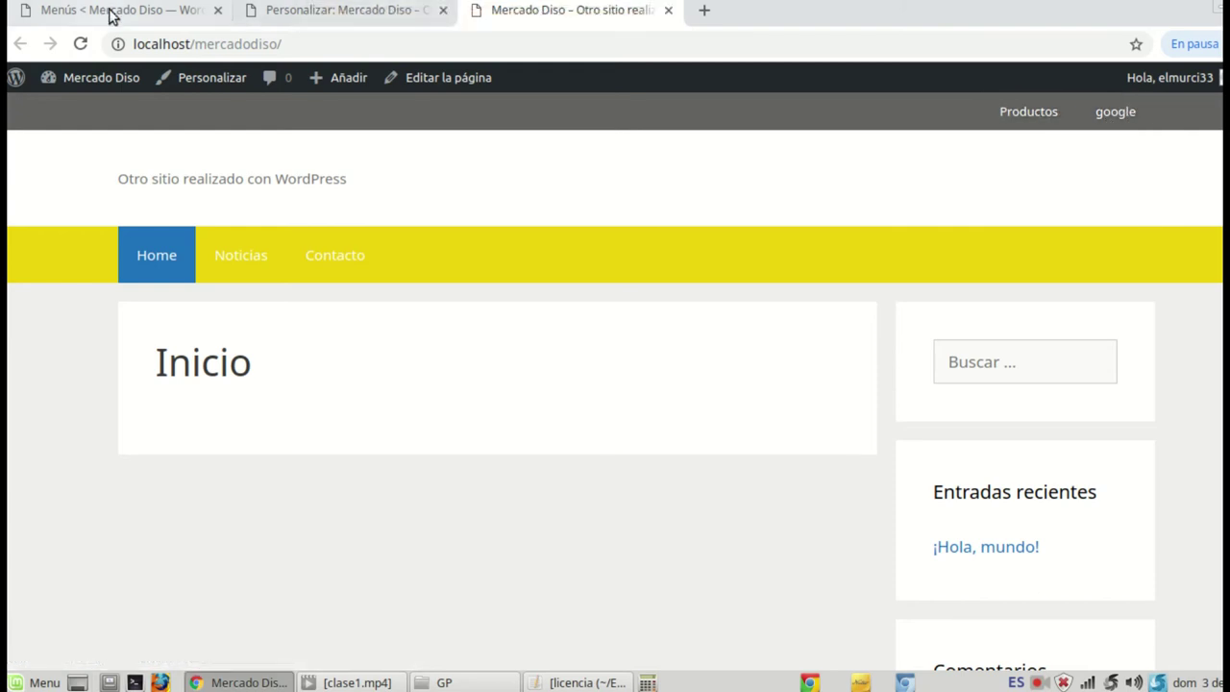
Step: Set the secondary navigation's location to Below Header in the layout settings, publish it and reload the front page to check
left_click(323, 17)
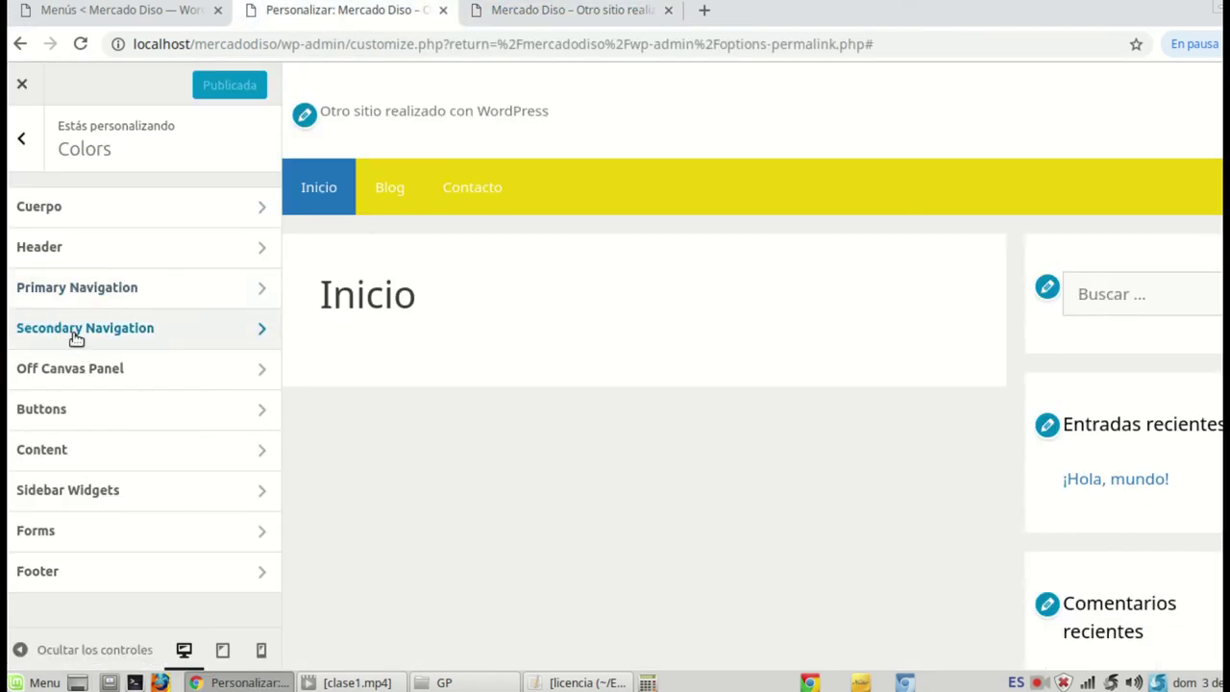
left_click(22, 139)
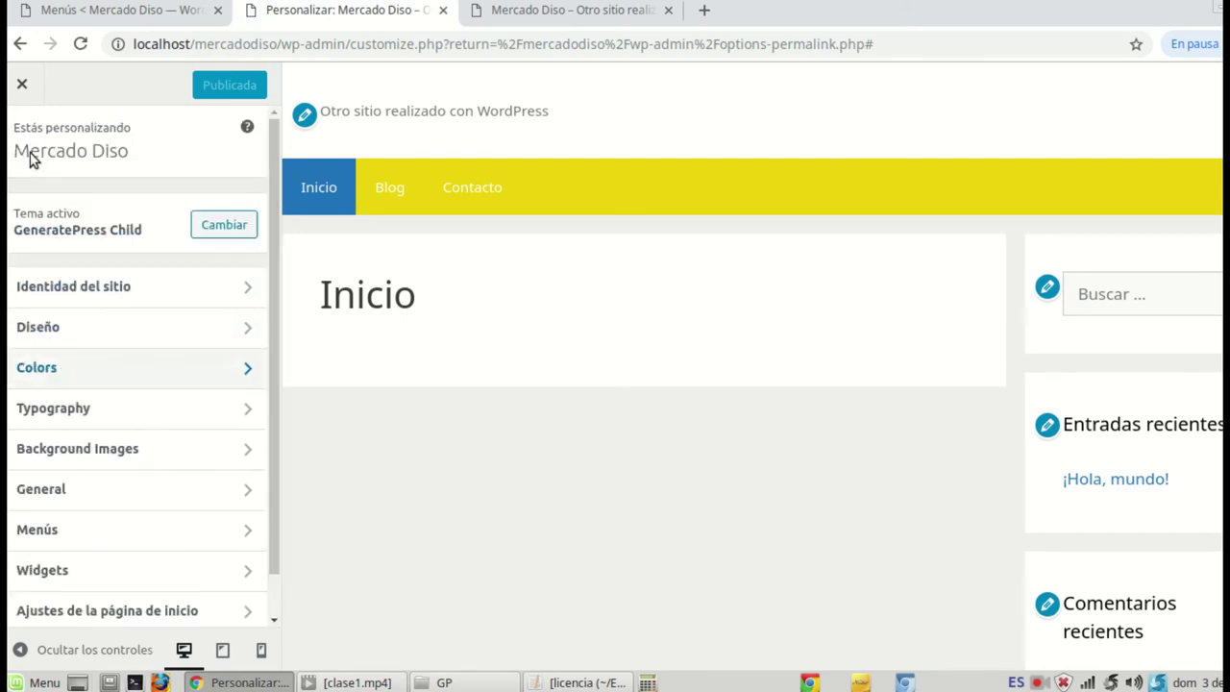
left_click(70, 340)
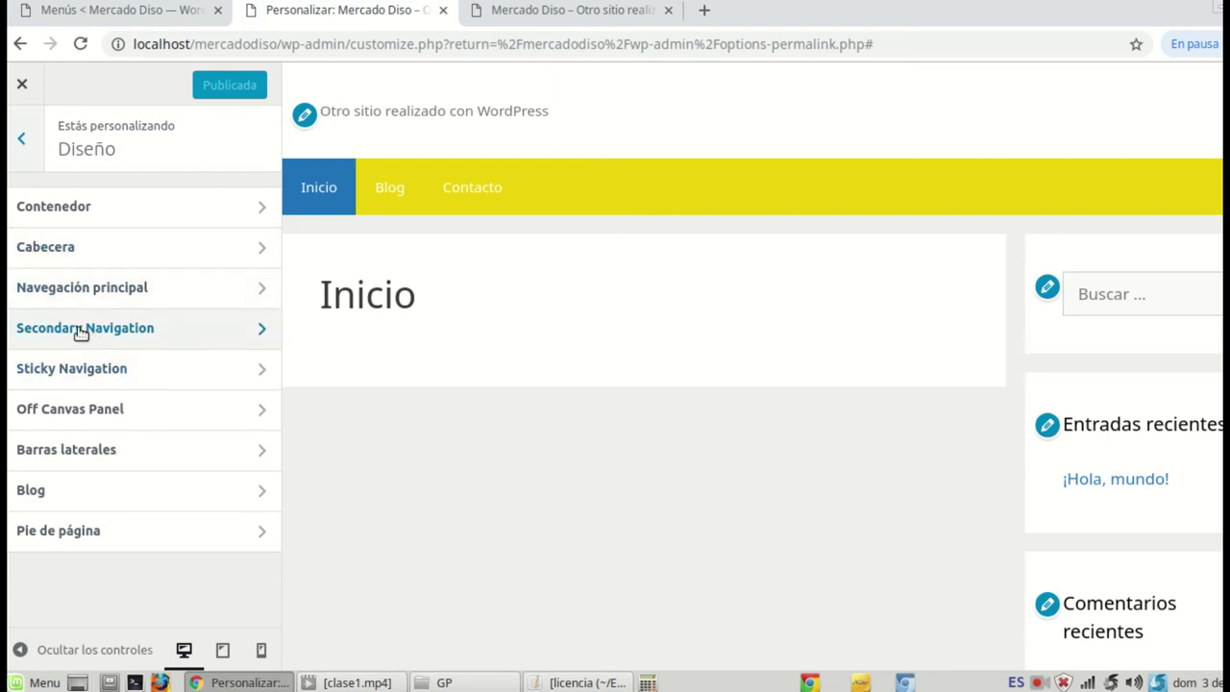
left_click(82, 331)
scroll(137, 370, "down", 3)
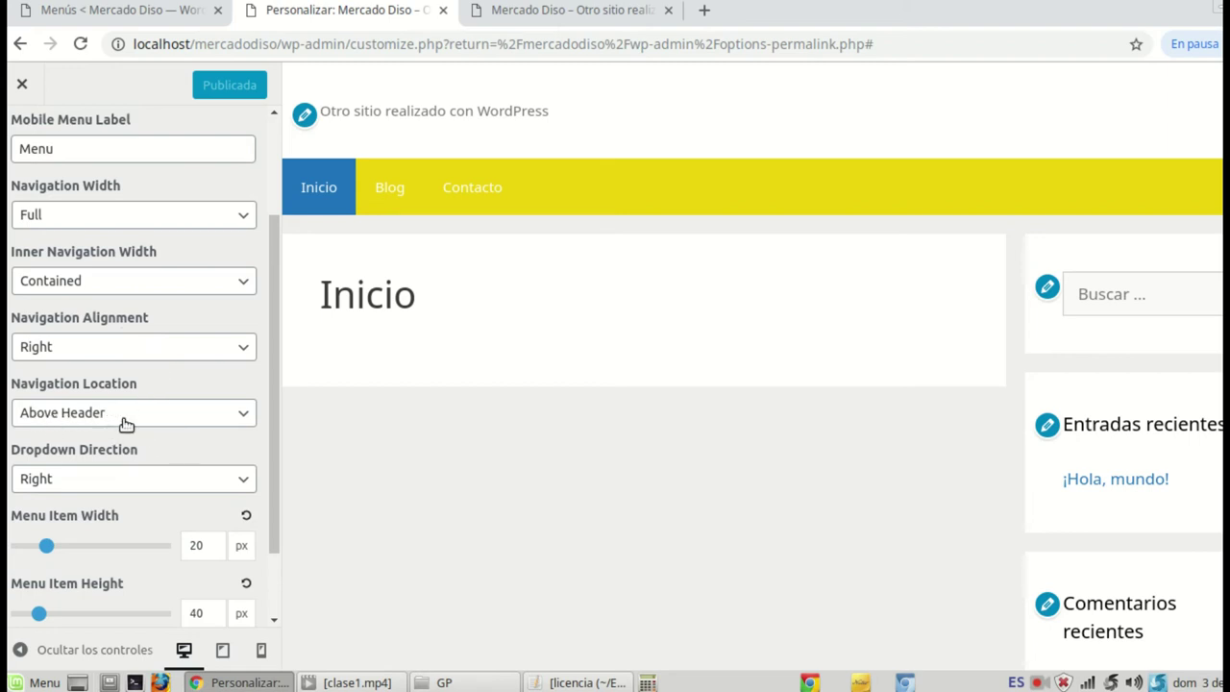
left_click(246, 413)
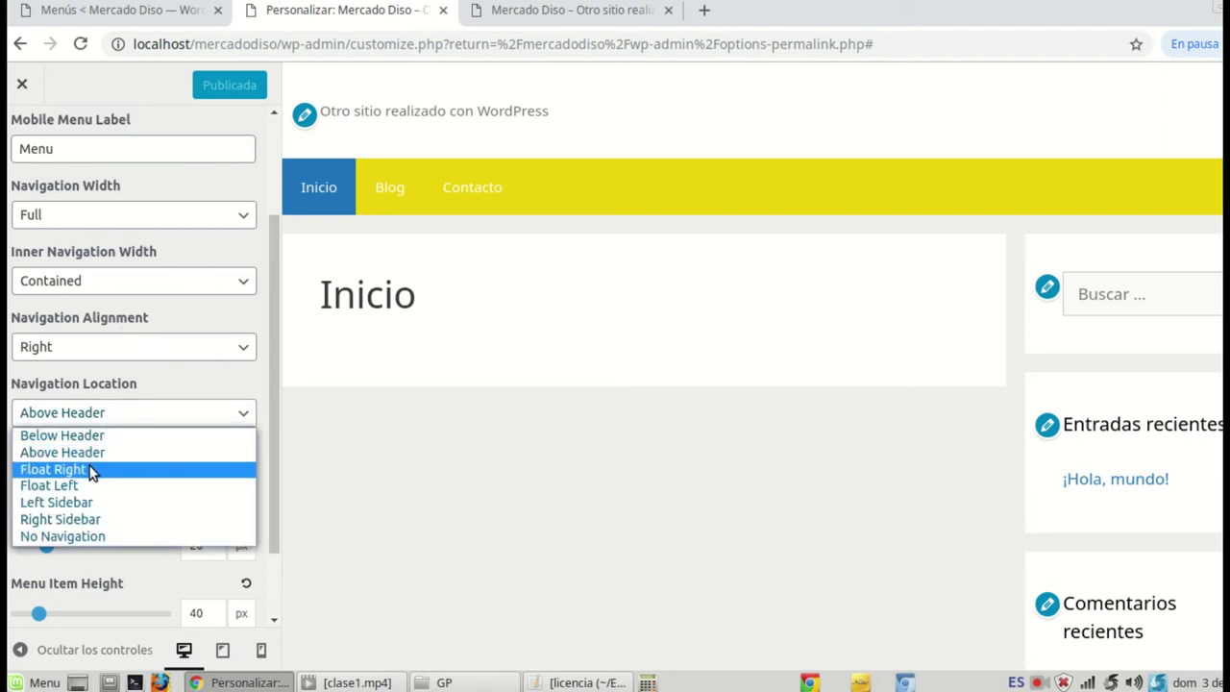
left_click(84, 435)
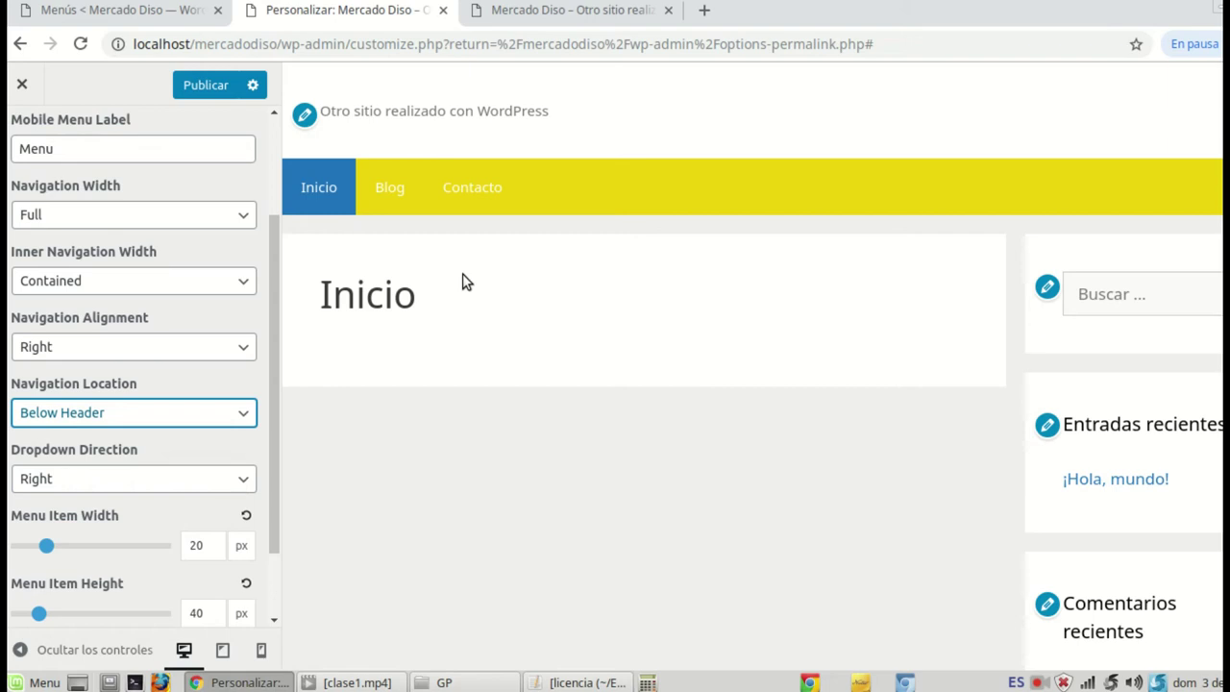
left_click(204, 84)
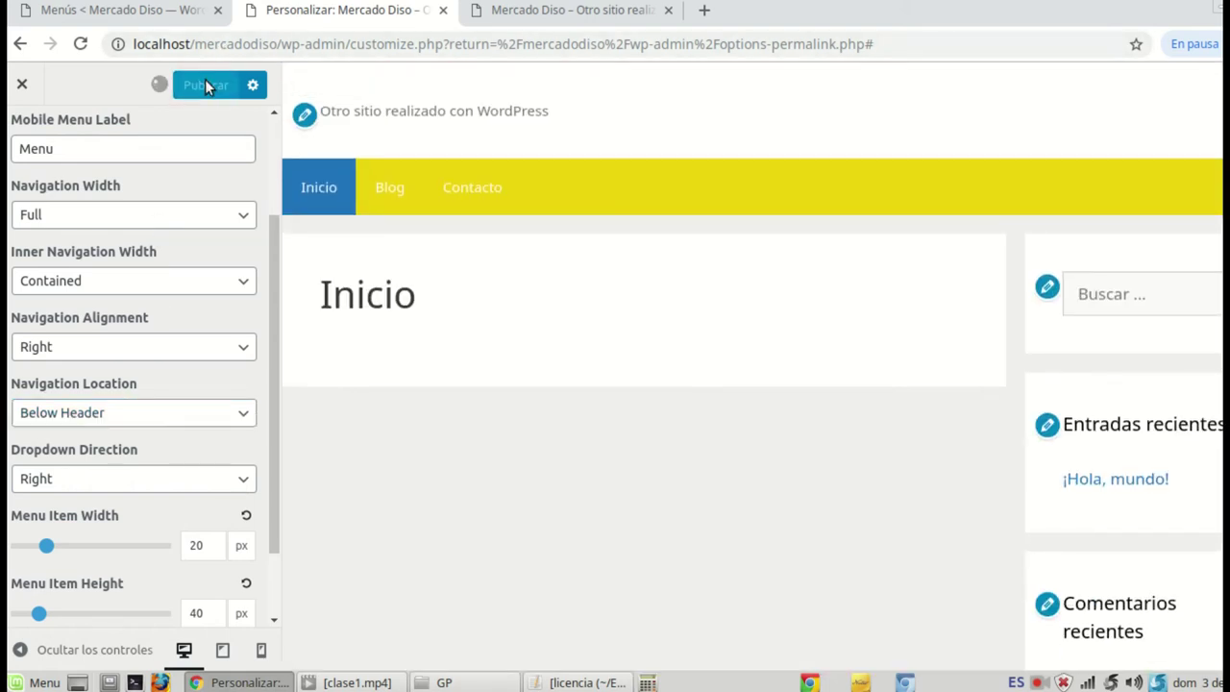
left_click(574, 10)
left_click(78, 48)
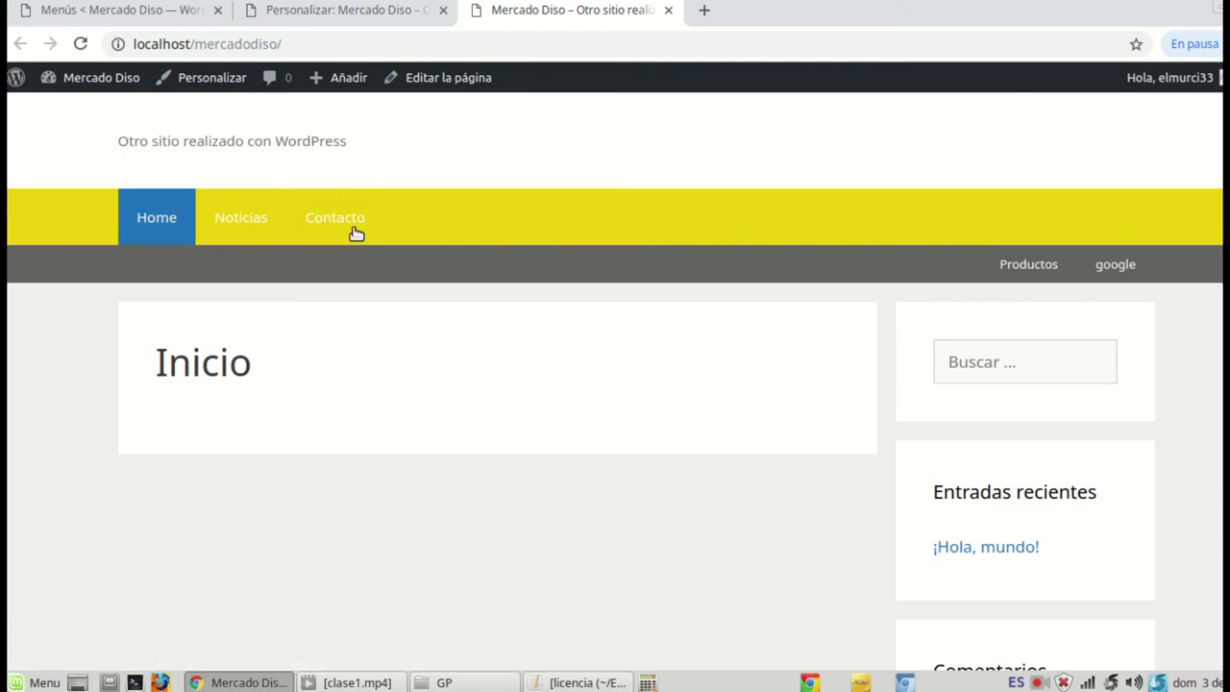
Step: Set the secondary navigation's alignment to Left, publish the change and reload the front page to check
left_click(367, 19)
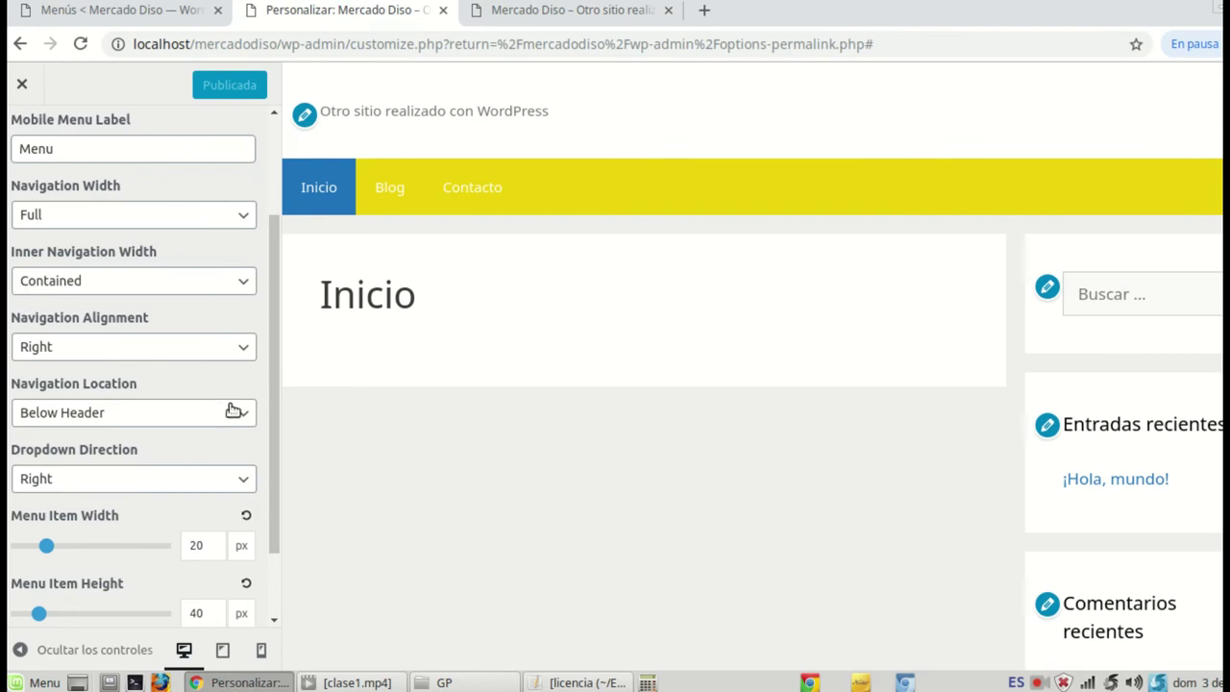
left_click(241, 349)
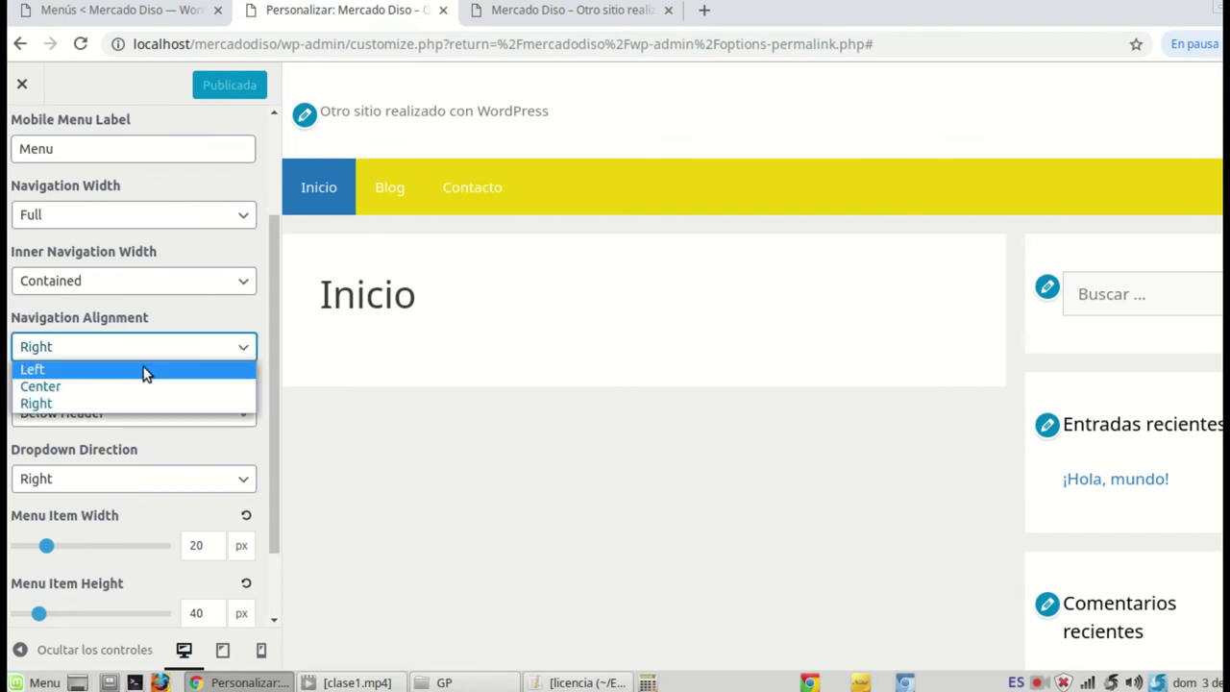
left_click(39, 369)
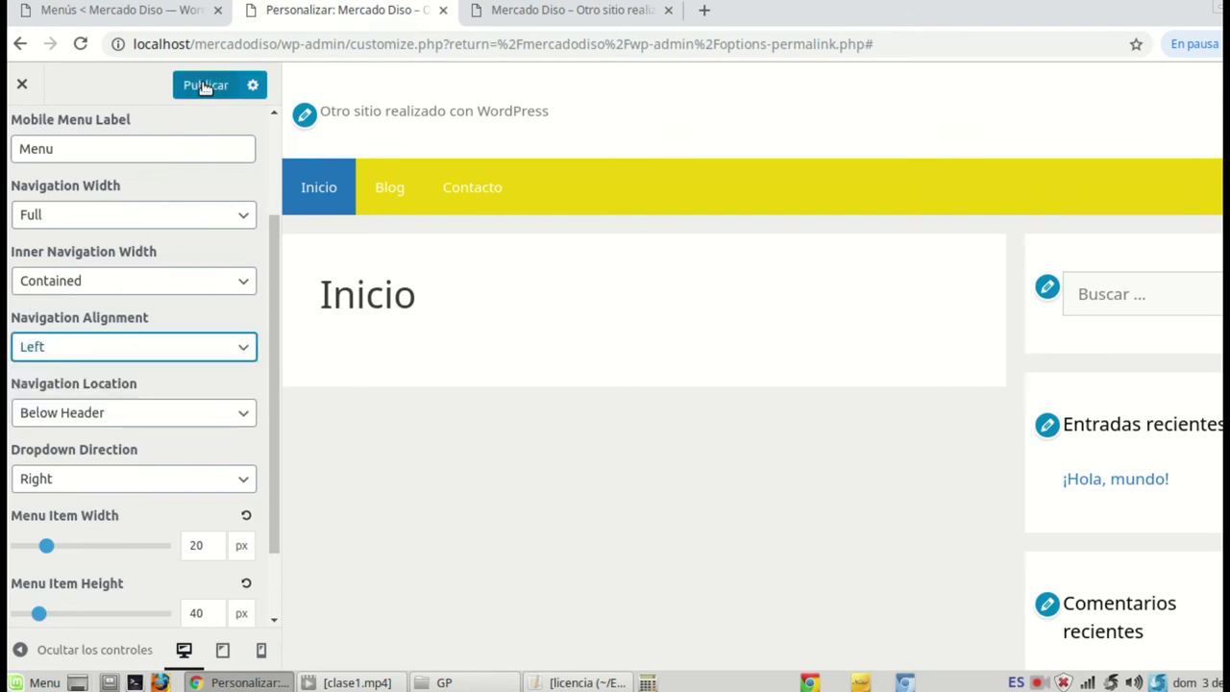
left_click(573, 10)
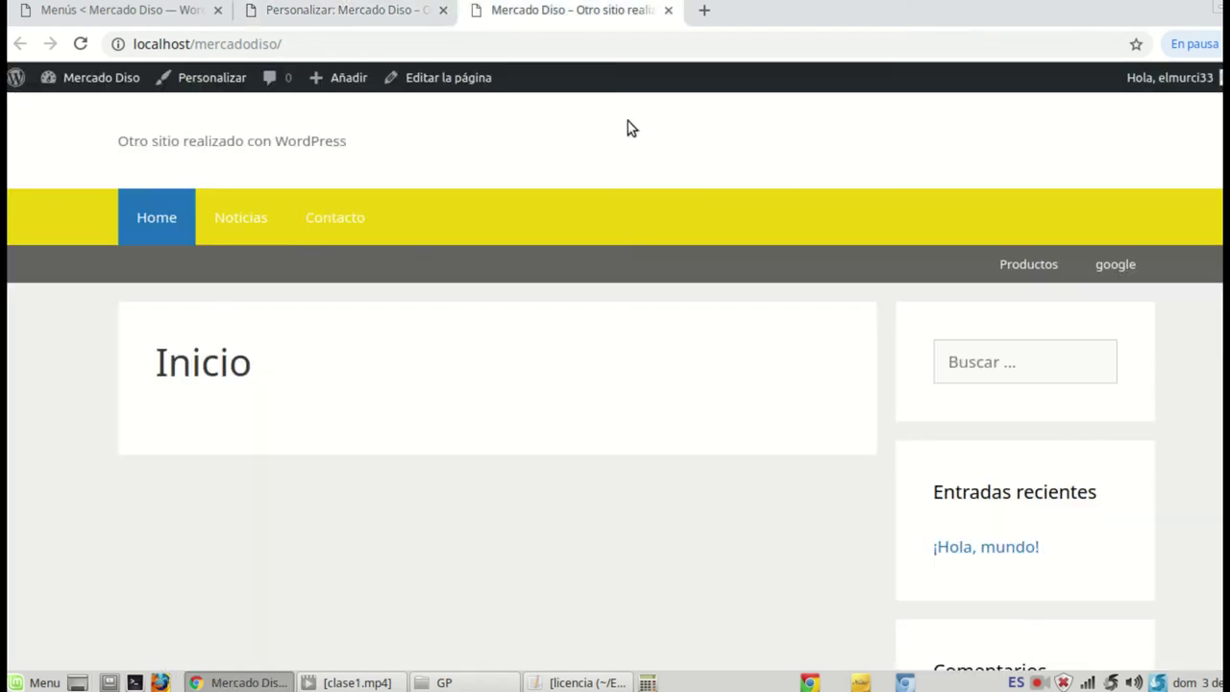
left_click(82, 45)
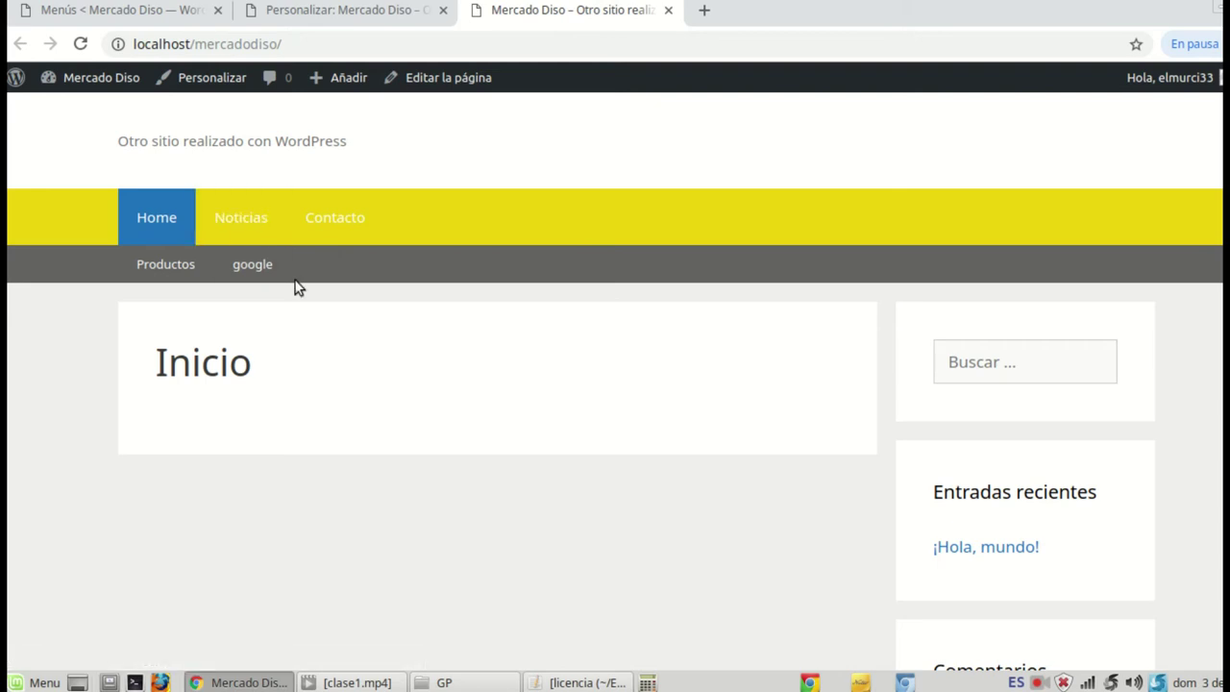
Step: Open the page for adding new plugins in the WordPress admin and search for elementor
left_click(143, 15)
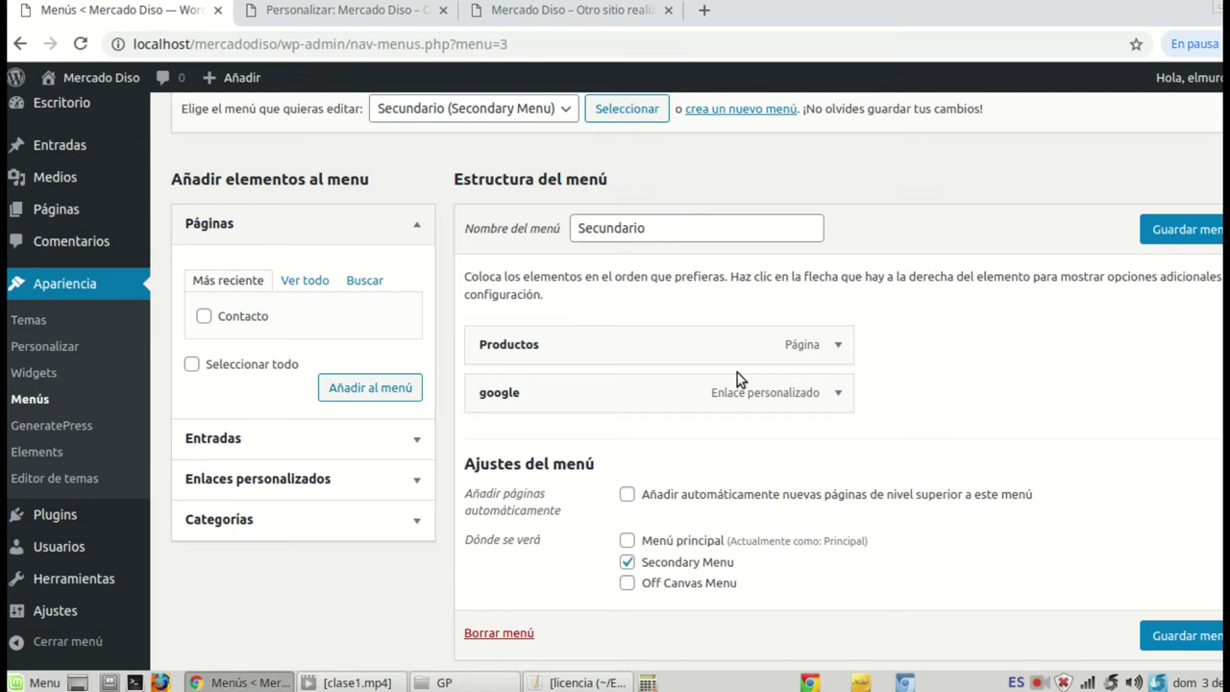
scroll(274, 350, "up", 1)
scroll(274, 356, "up", 1)
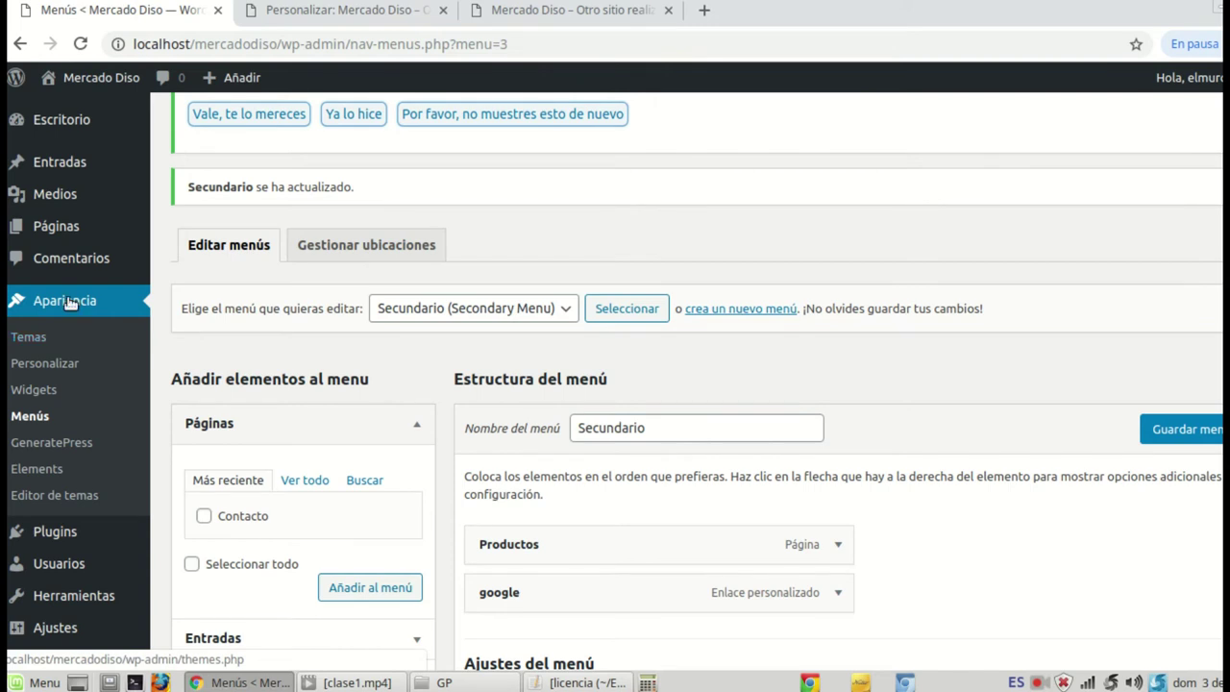
scroll(77, 423, "down", 3)
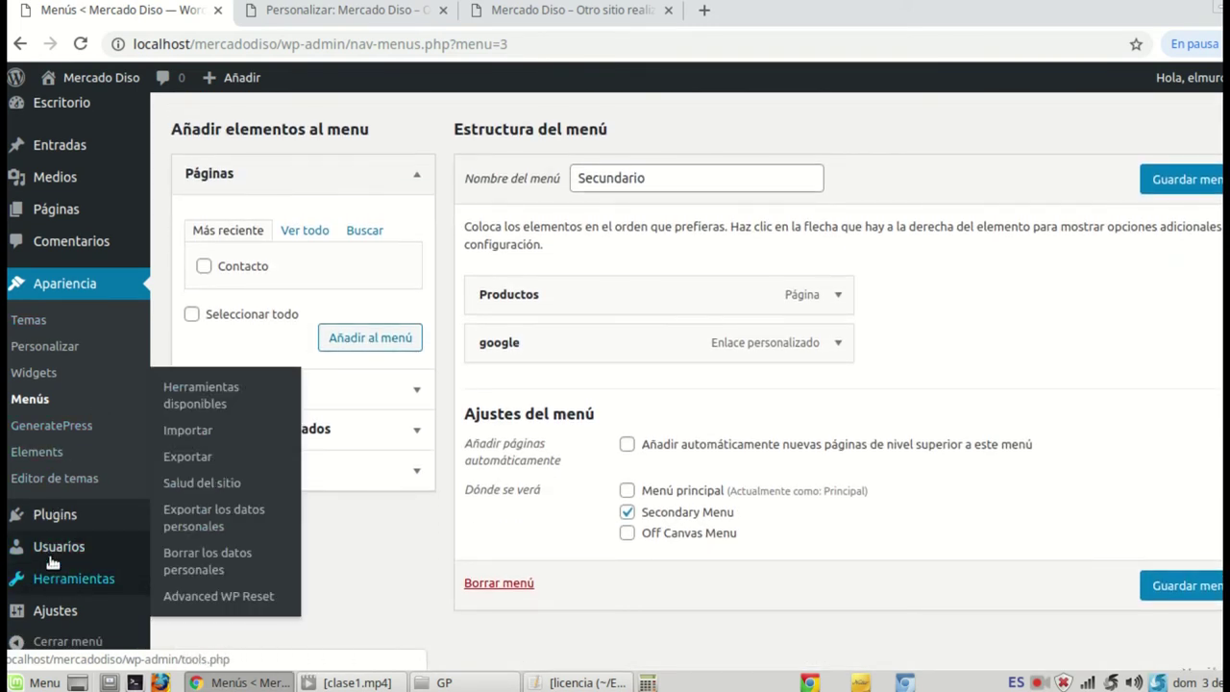
mouse_move(61, 516)
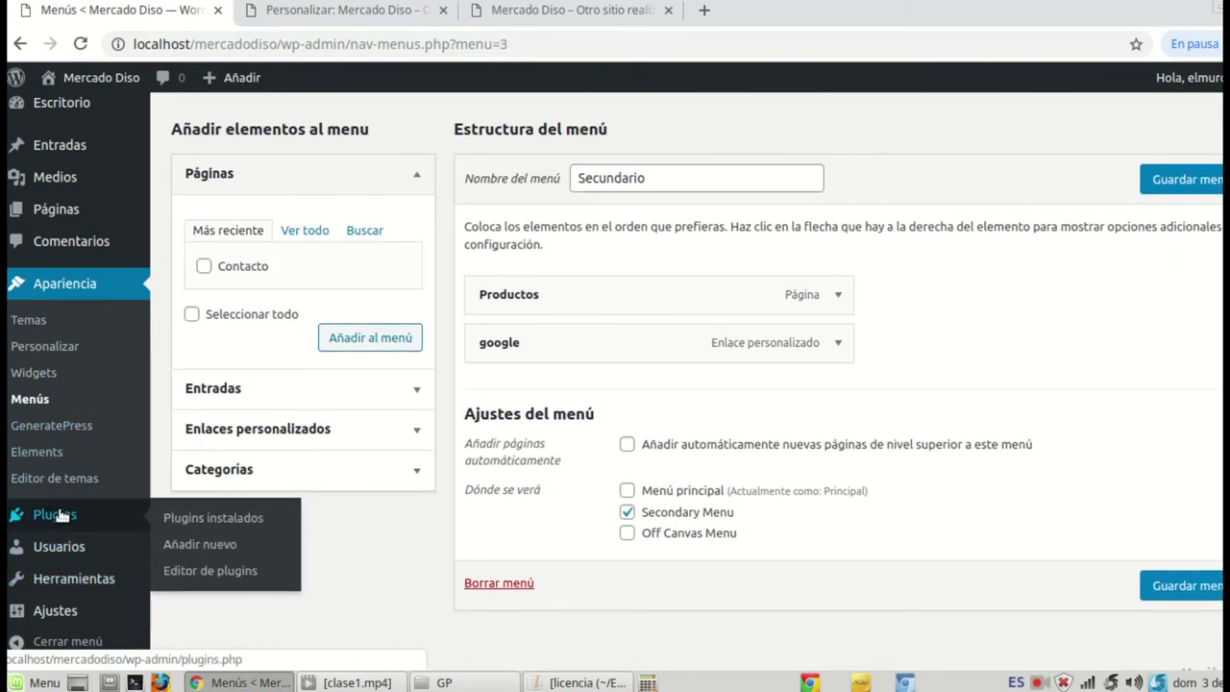
left_click(210, 546)
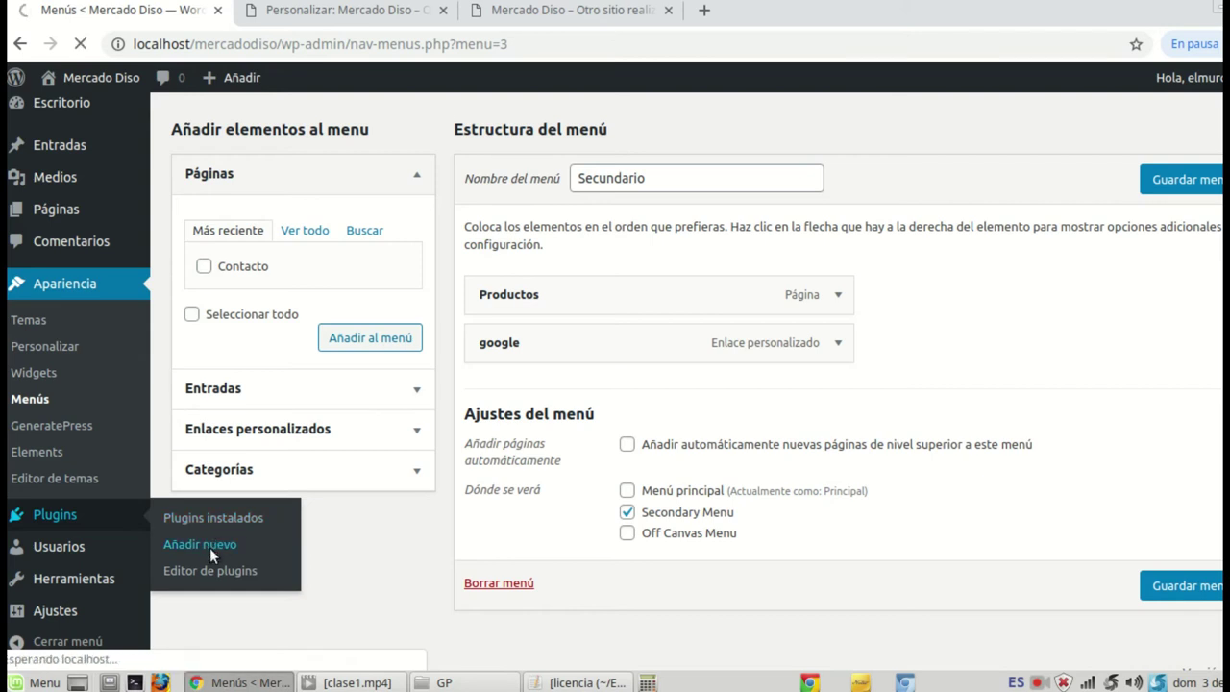
scroll(860, 344, "down", 1)
scroll(754, 339, "up", 1)
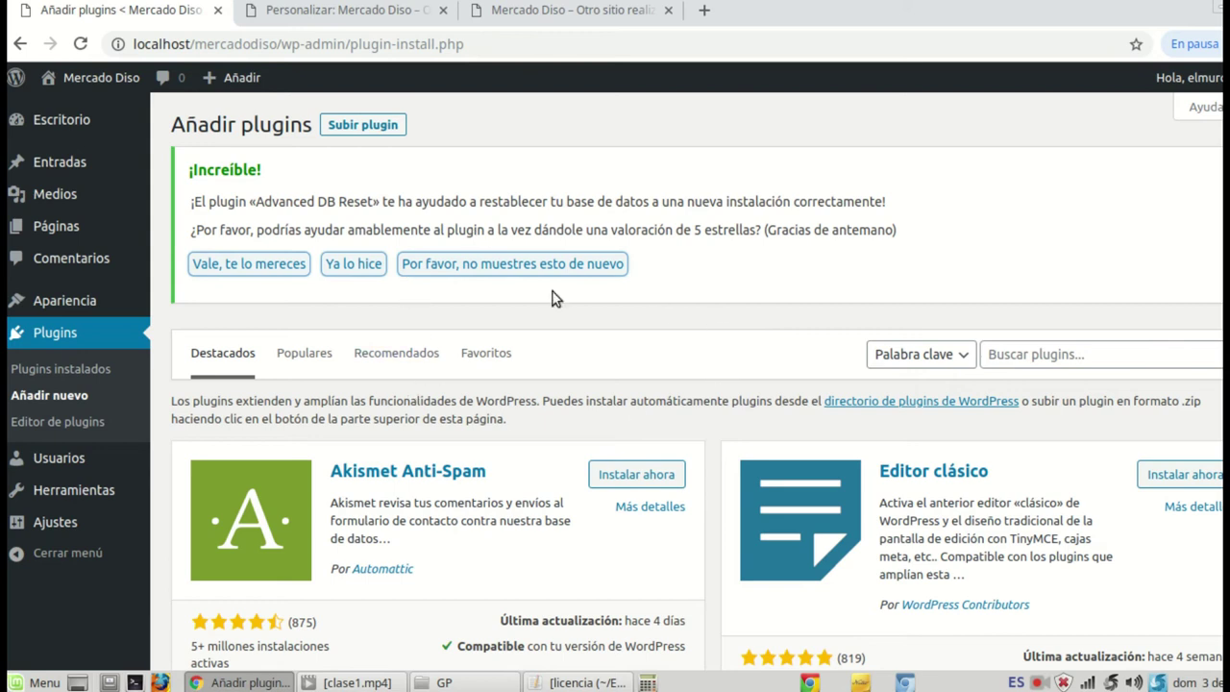
left_click(1054, 355)
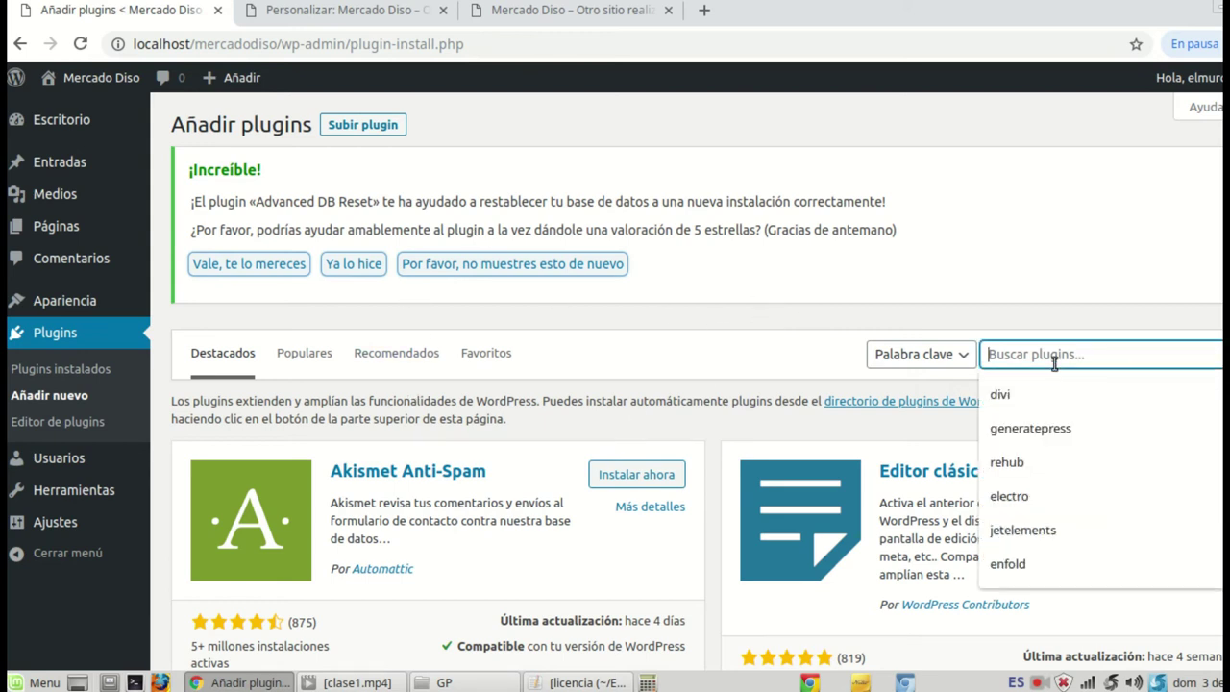
type("elementor")
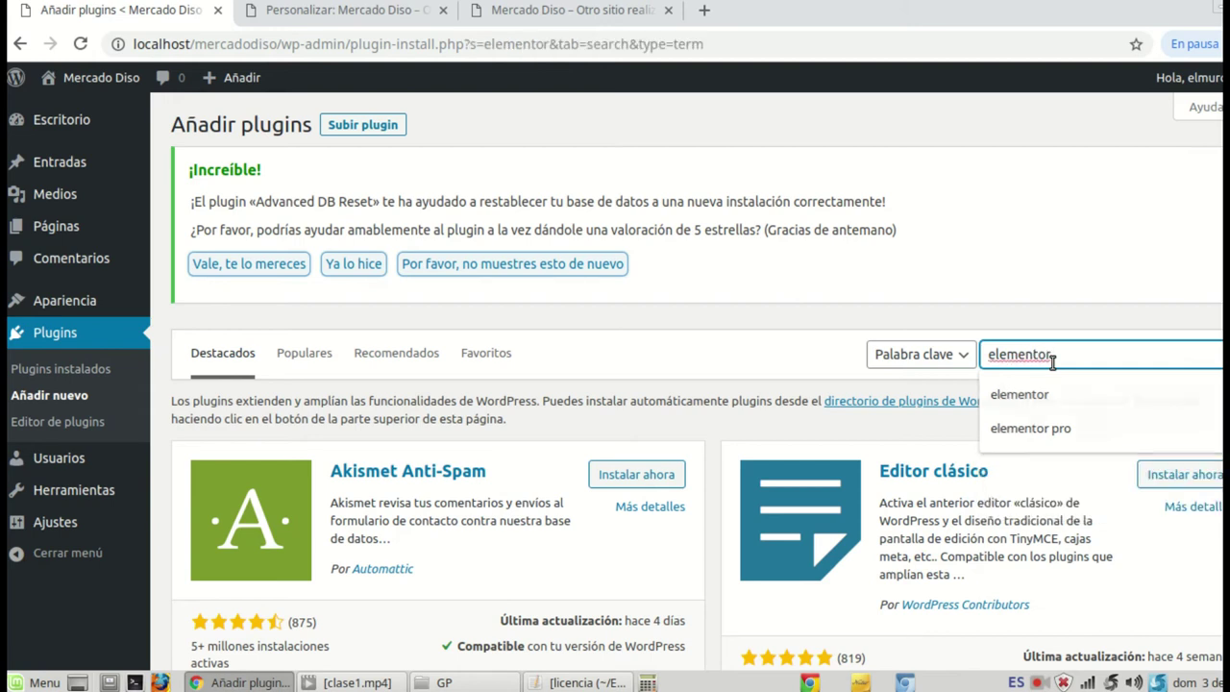
Step: Install the Elementor Page Builder and Essential Addons for Elementor plugins from the search results
scroll(445, 492, "down", 2)
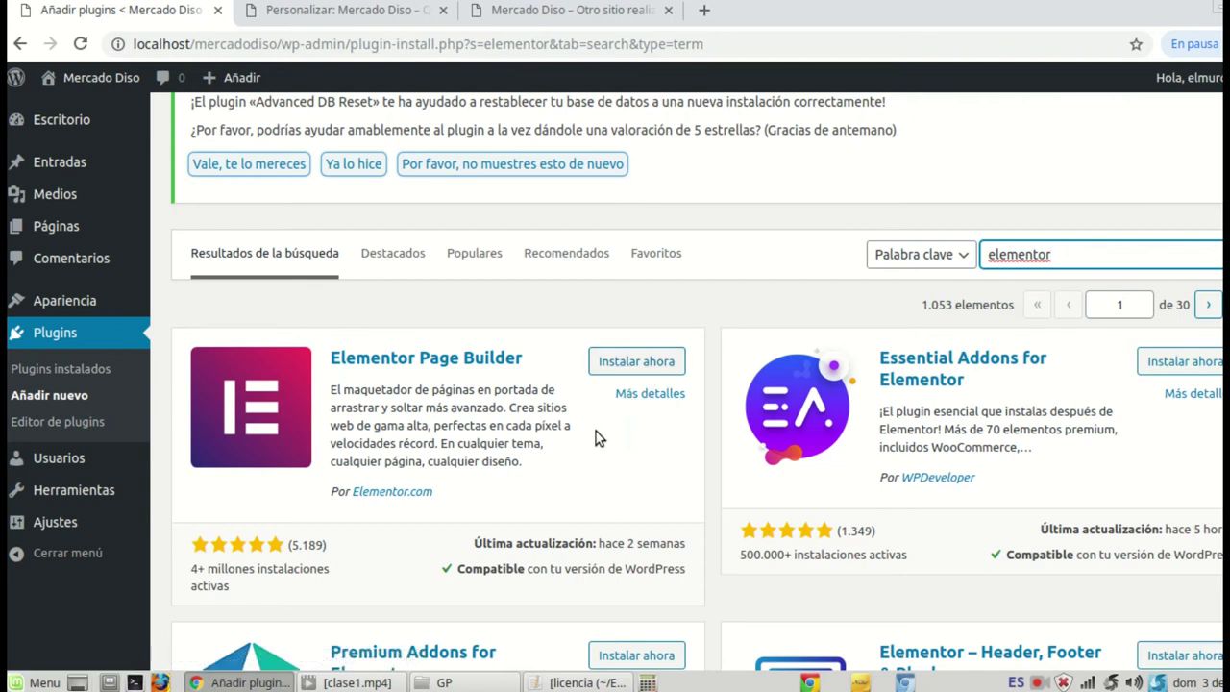
left_click(657, 362)
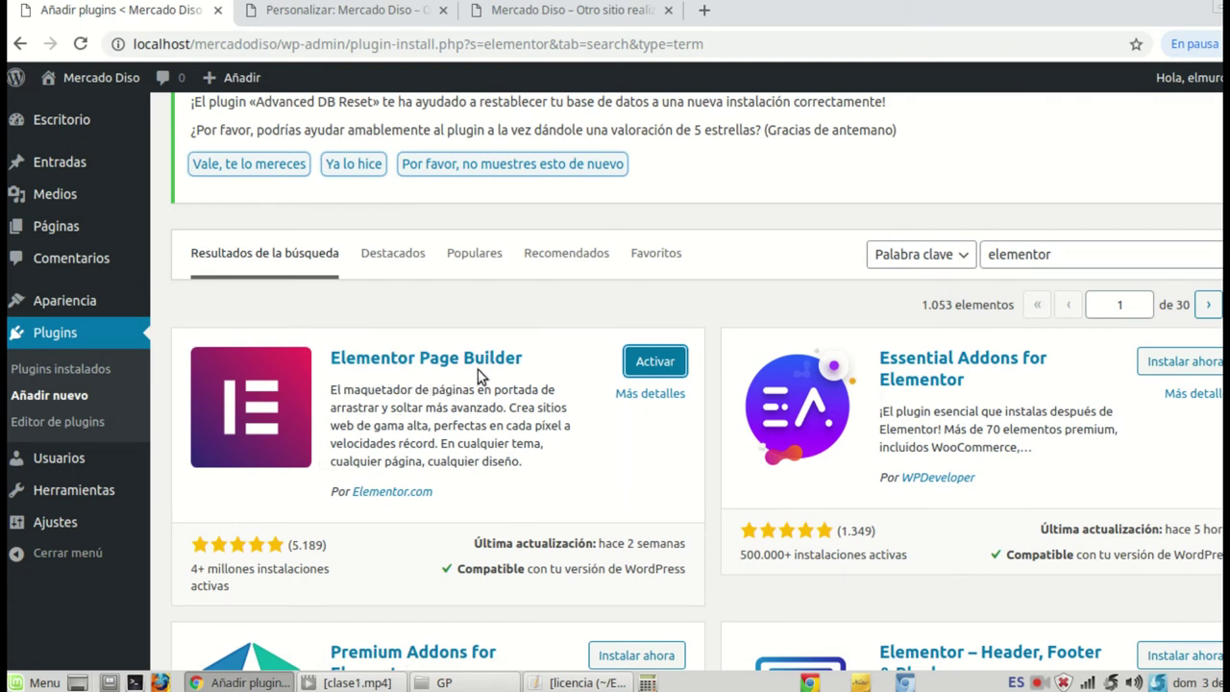
left_click(1185, 365)
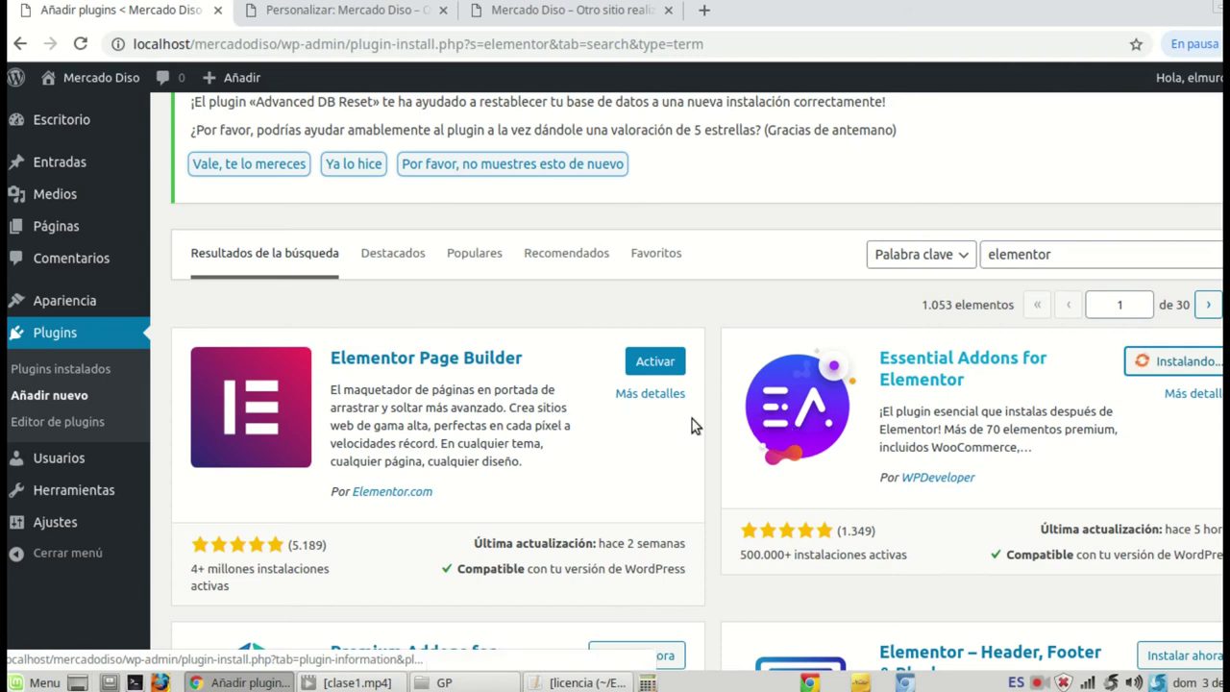
Step: Look through the other Elementor add-ons in the plugin search results
scroll(563, 499, "down", 2)
scroll(563, 496, "down", 6)
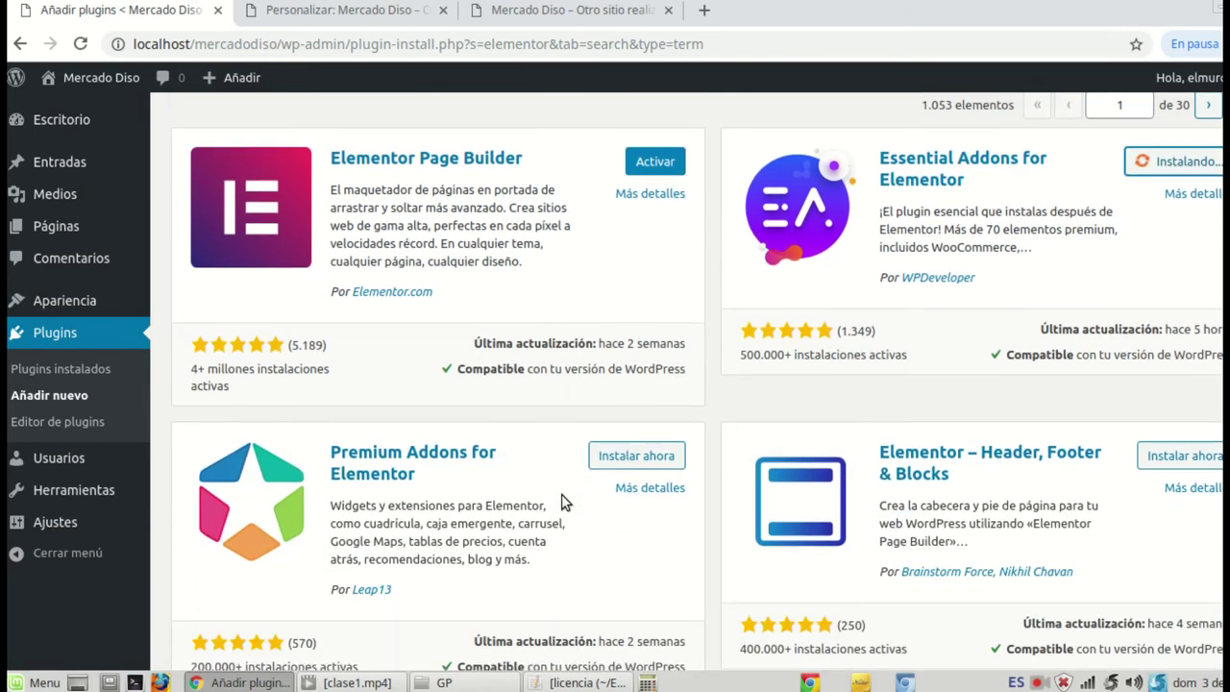
scroll(566, 495, "down", 2)
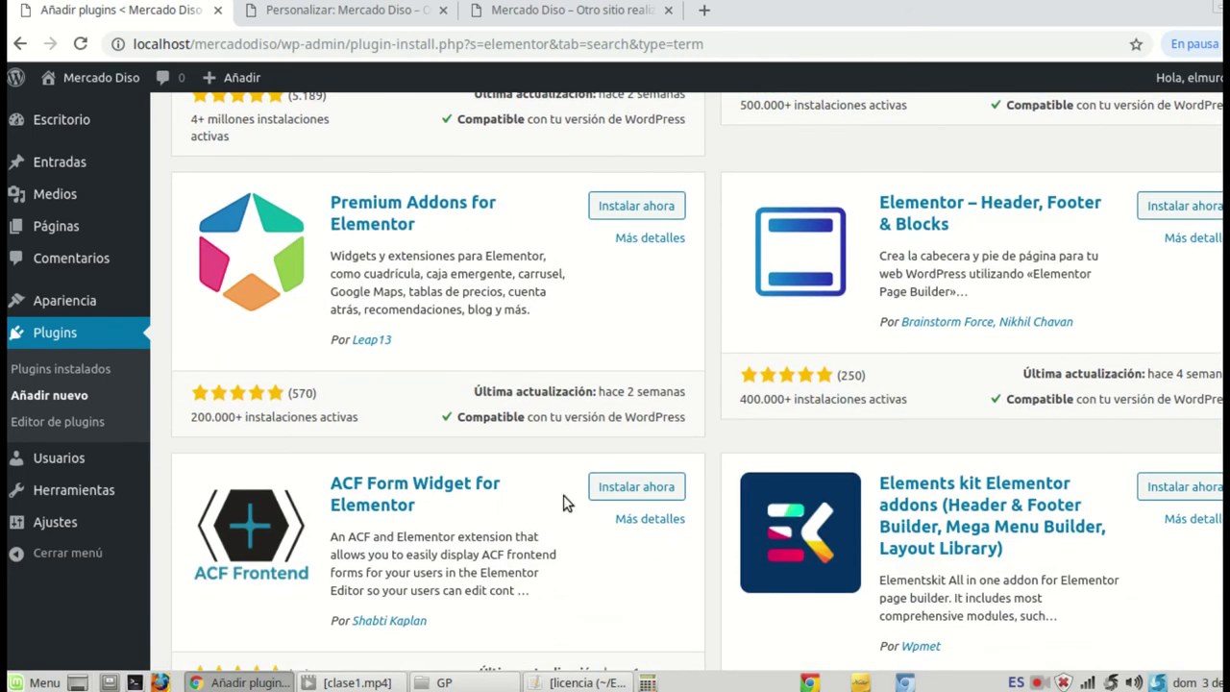
scroll(592, 452, "down", 8)
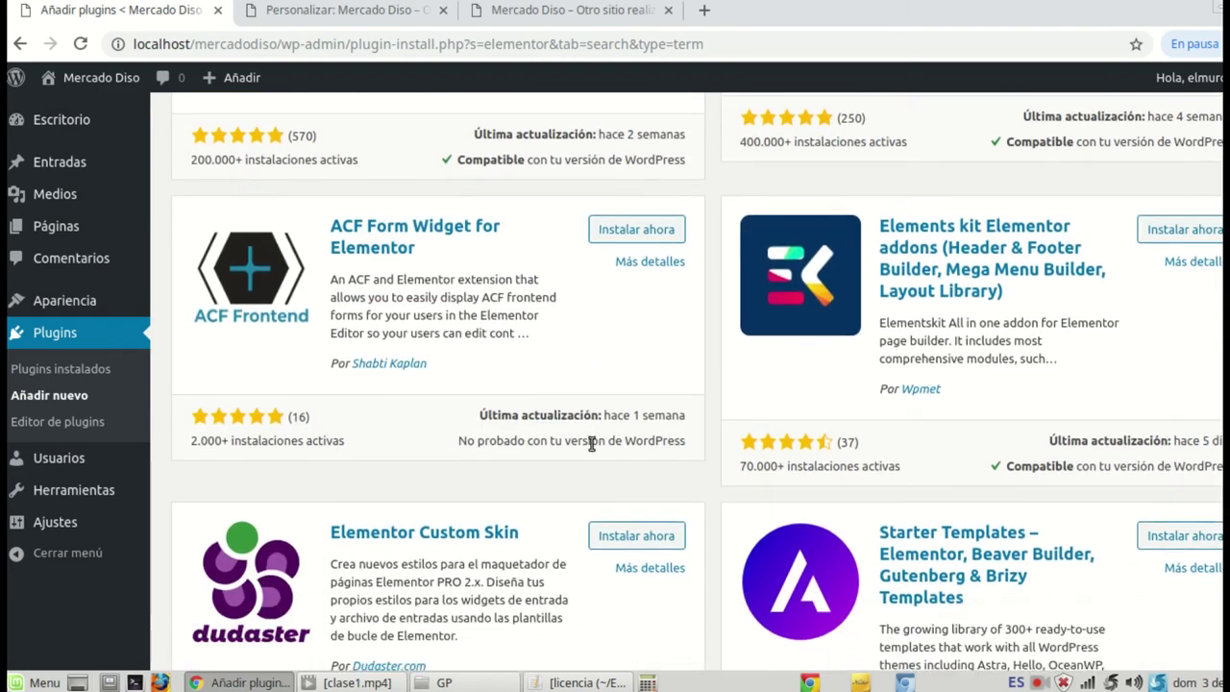
scroll(592, 452, "down", 5)
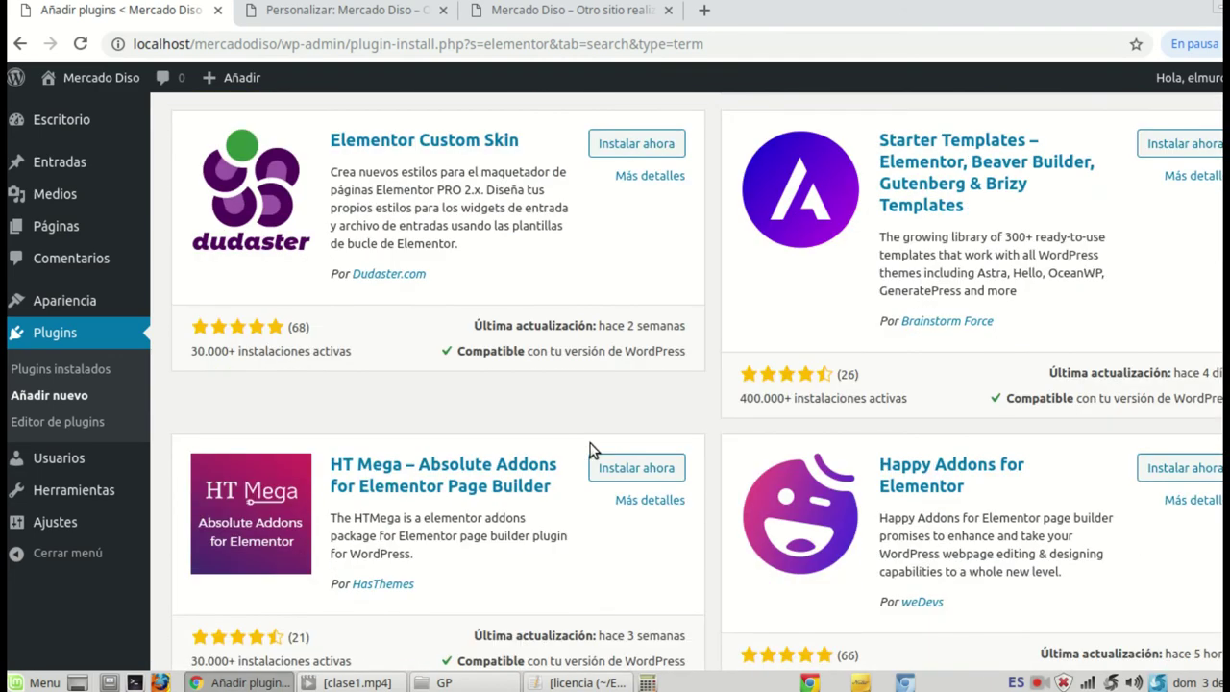
scroll(592, 452, "up", 18)
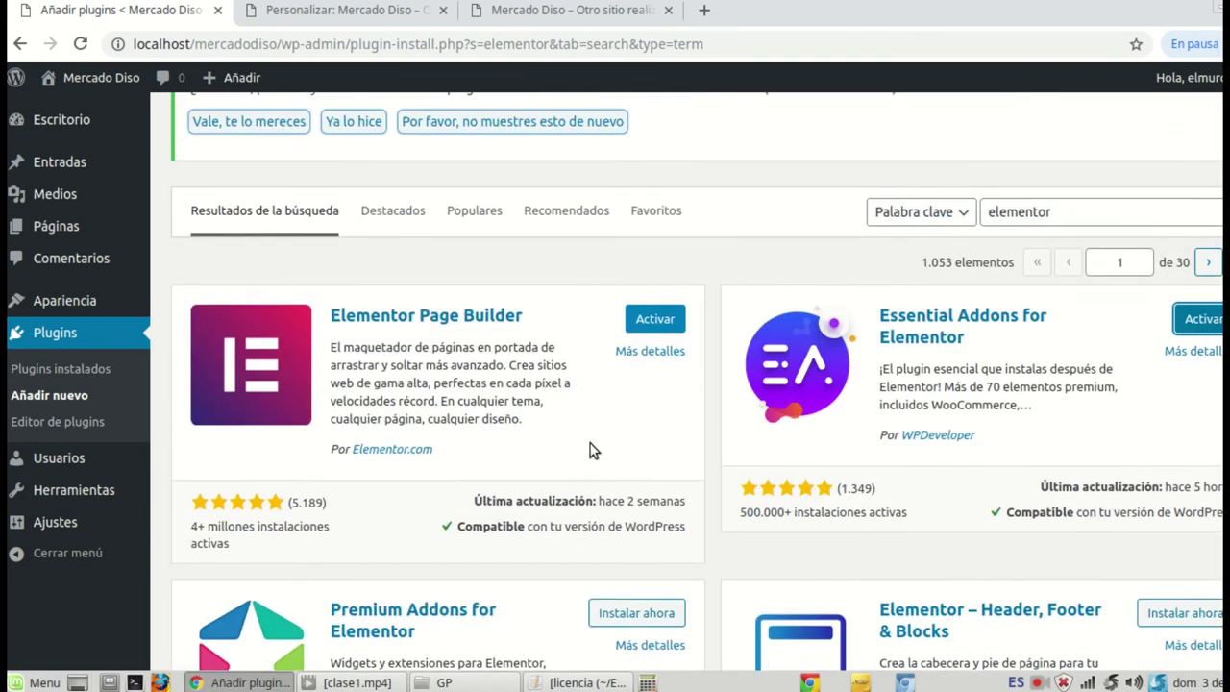
scroll(592, 451, "up", 3)
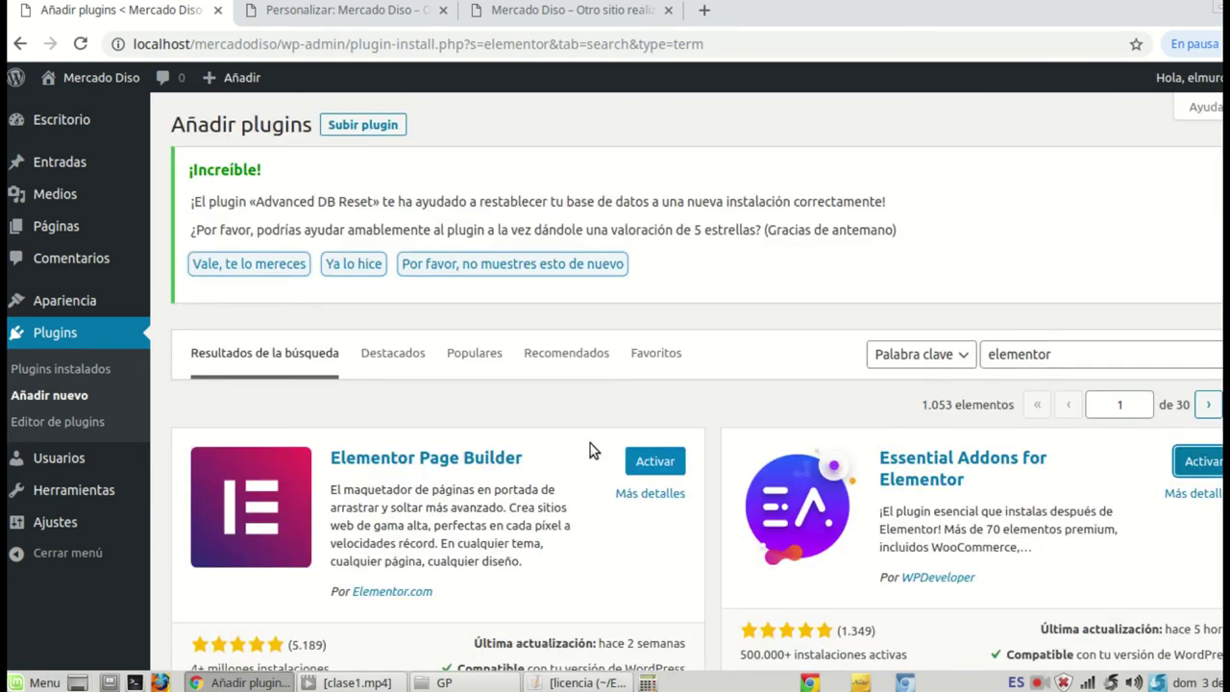
scroll(592, 451, "down", 6)
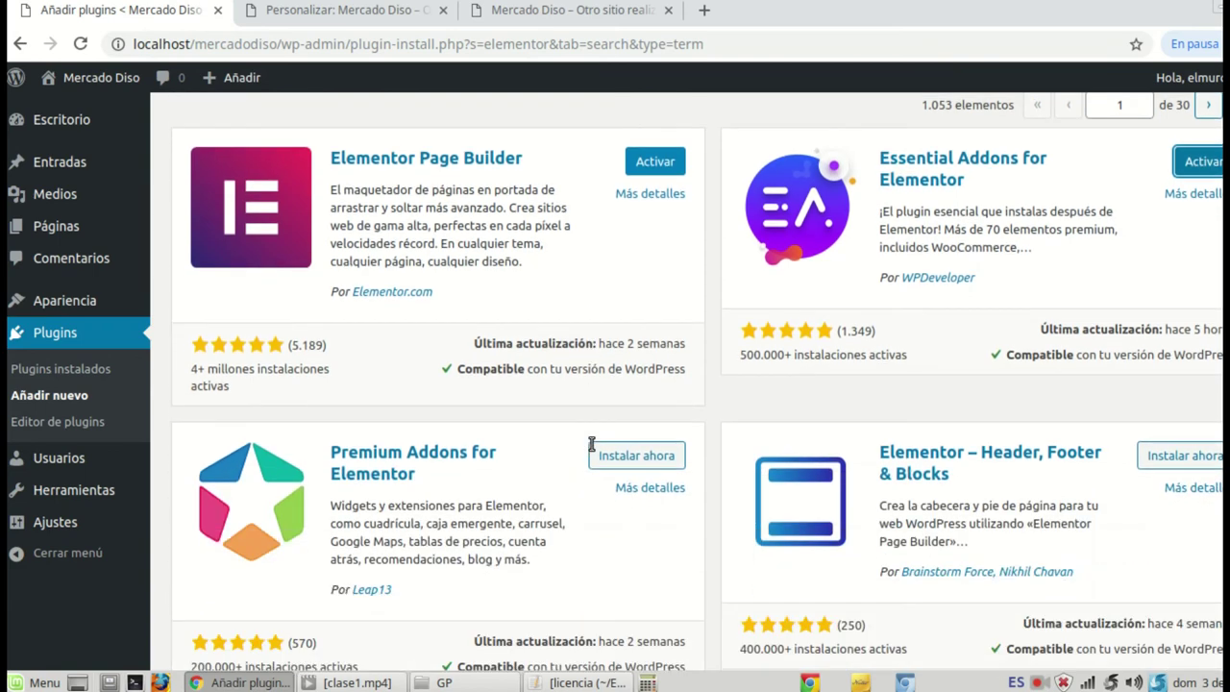
scroll(593, 448, "down", 1)
scroll(740, 495, "down", 2)
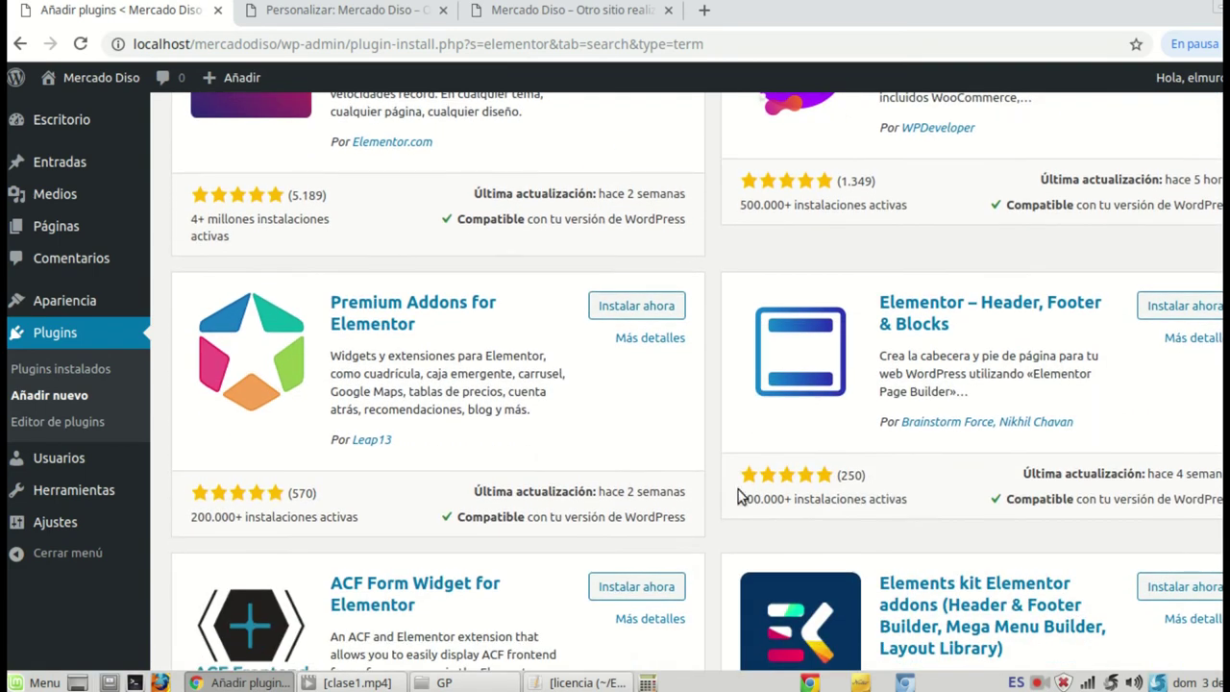
scroll(718, 492, "down", 5)
scroll(718, 492, "up", 2)
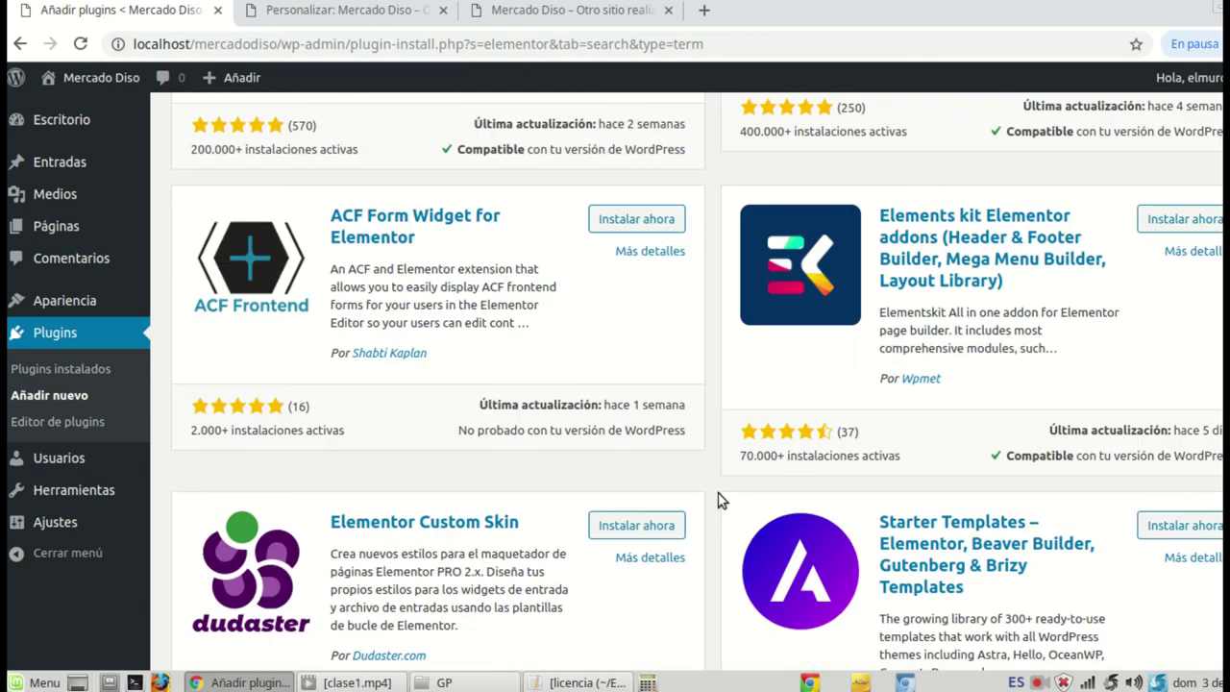
Step: Activate the Elementor Page Builder plugin
scroll(718, 492, "up", 15)
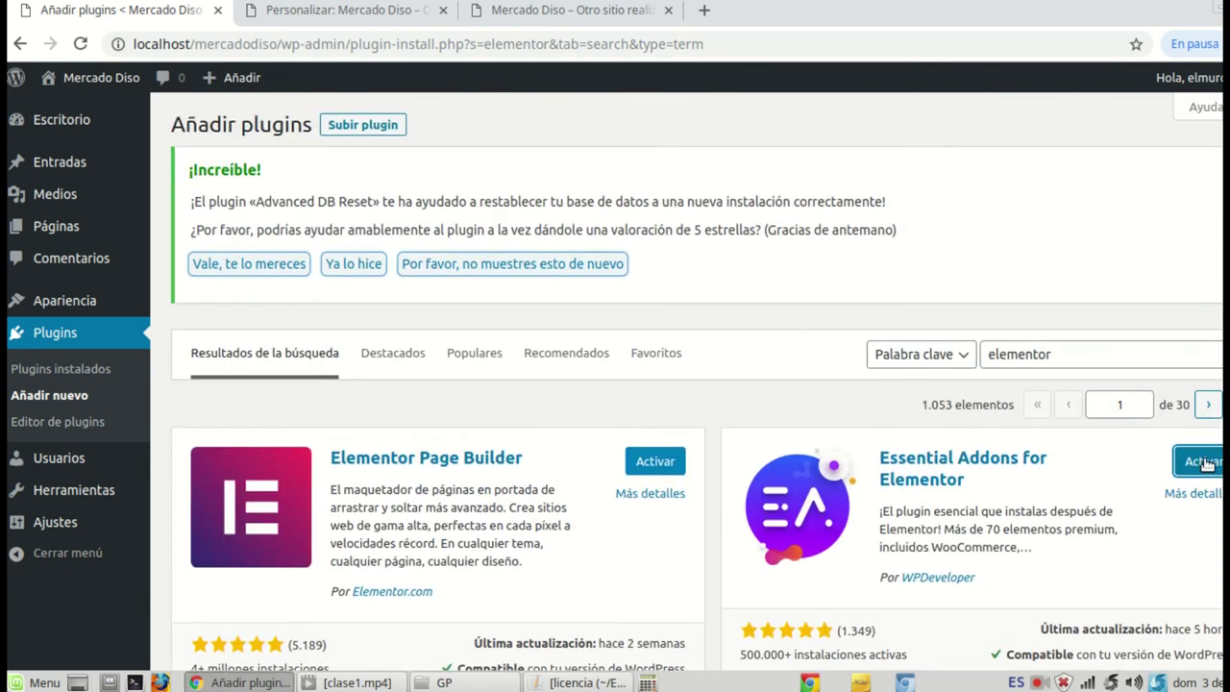
left_click(655, 466)
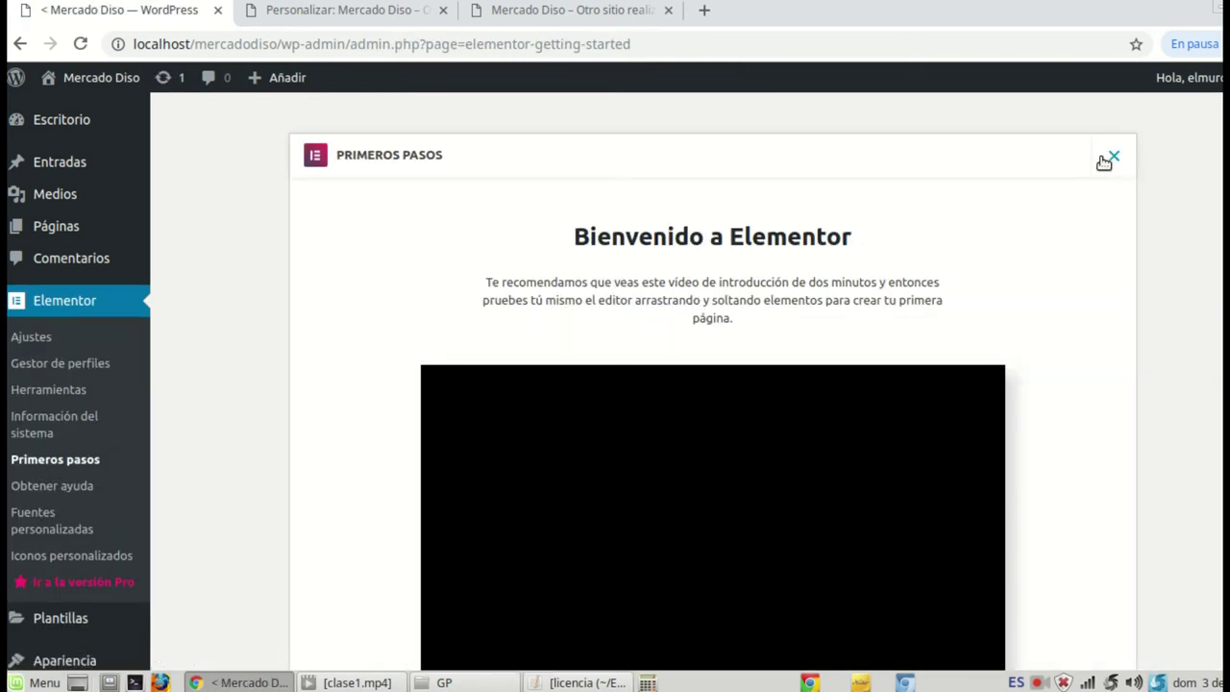
Step: Close the Elementor welcome page and activate the Essential Addons for Elementor plugin from the installed plugins list
left_click(1107, 156)
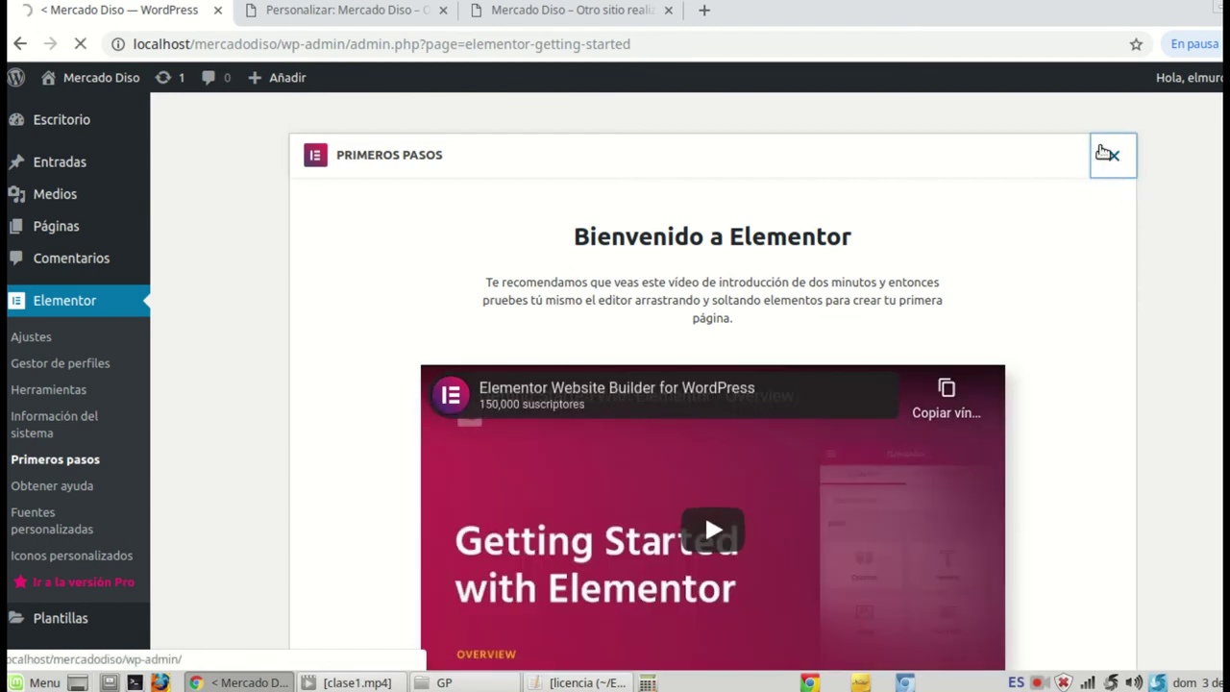
scroll(384, 432, "down", 1)
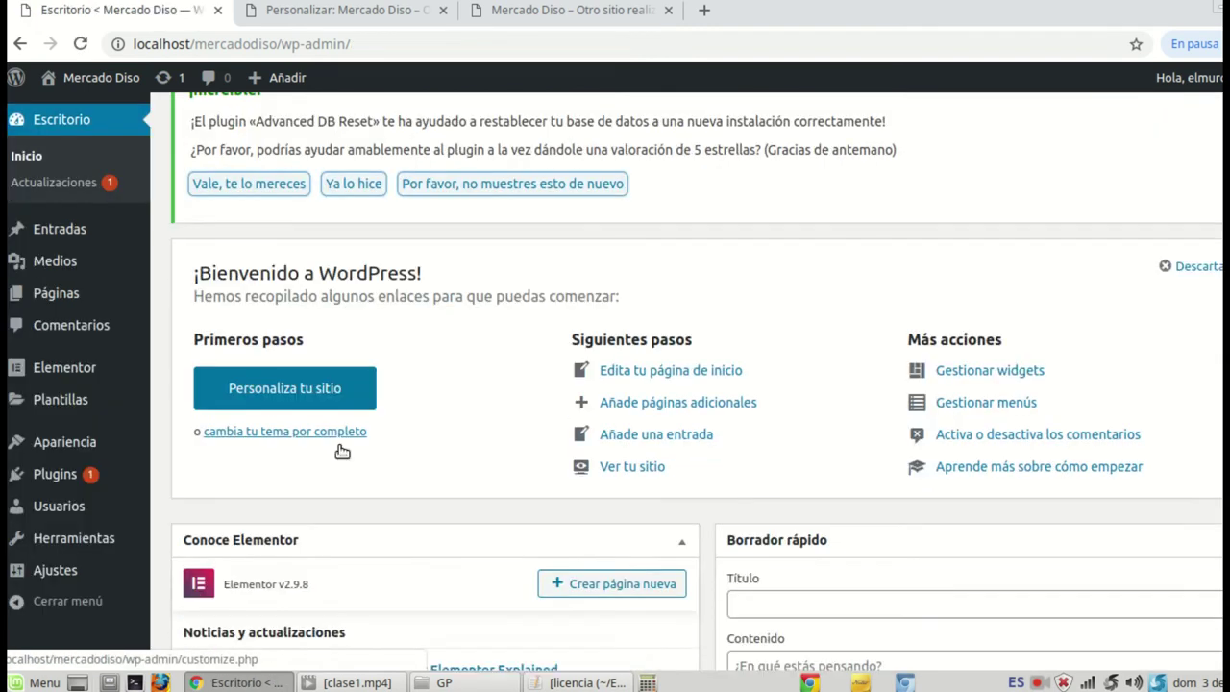
scroll(341, 452, "down", 5)
scroll(341, 451, "down", 5)
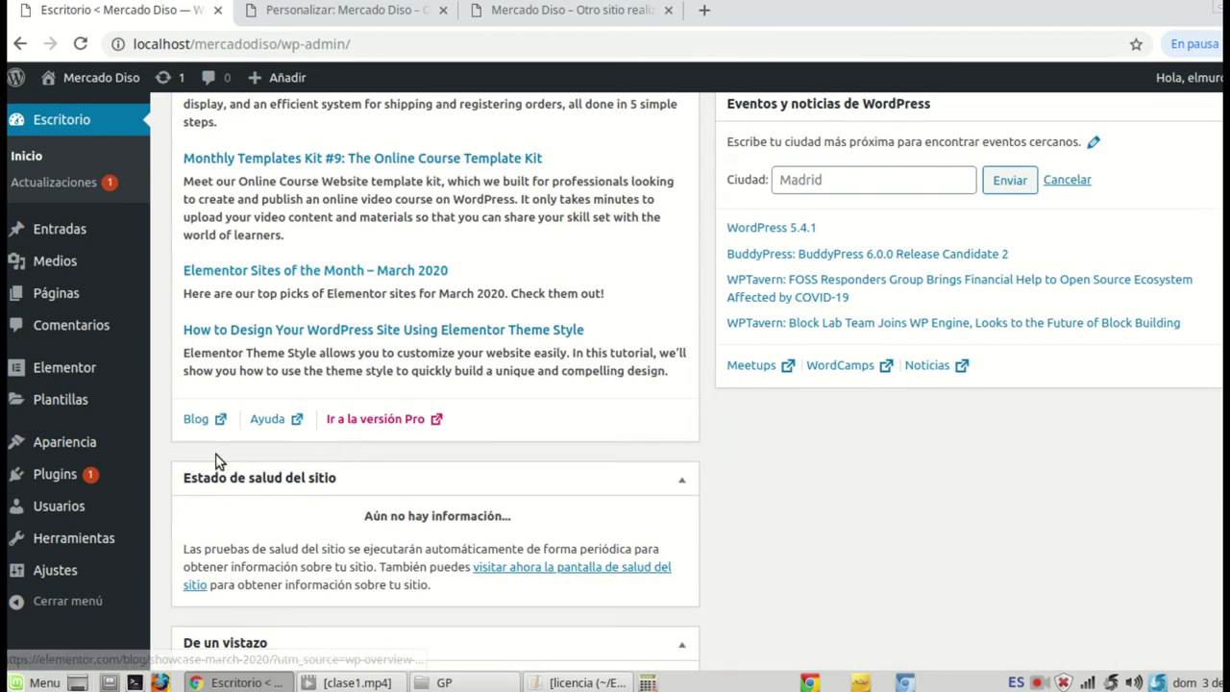
mouse_move(50, 478)
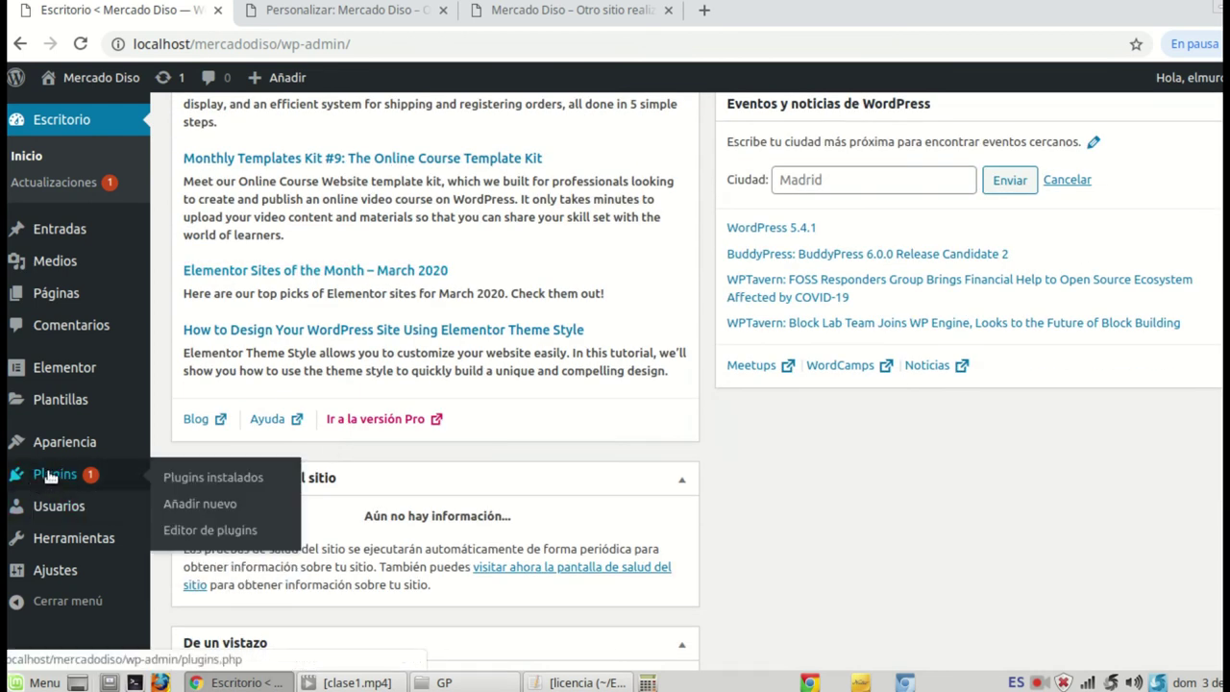
left_click(168, 485)
scroll(354, 447, "down", 2)
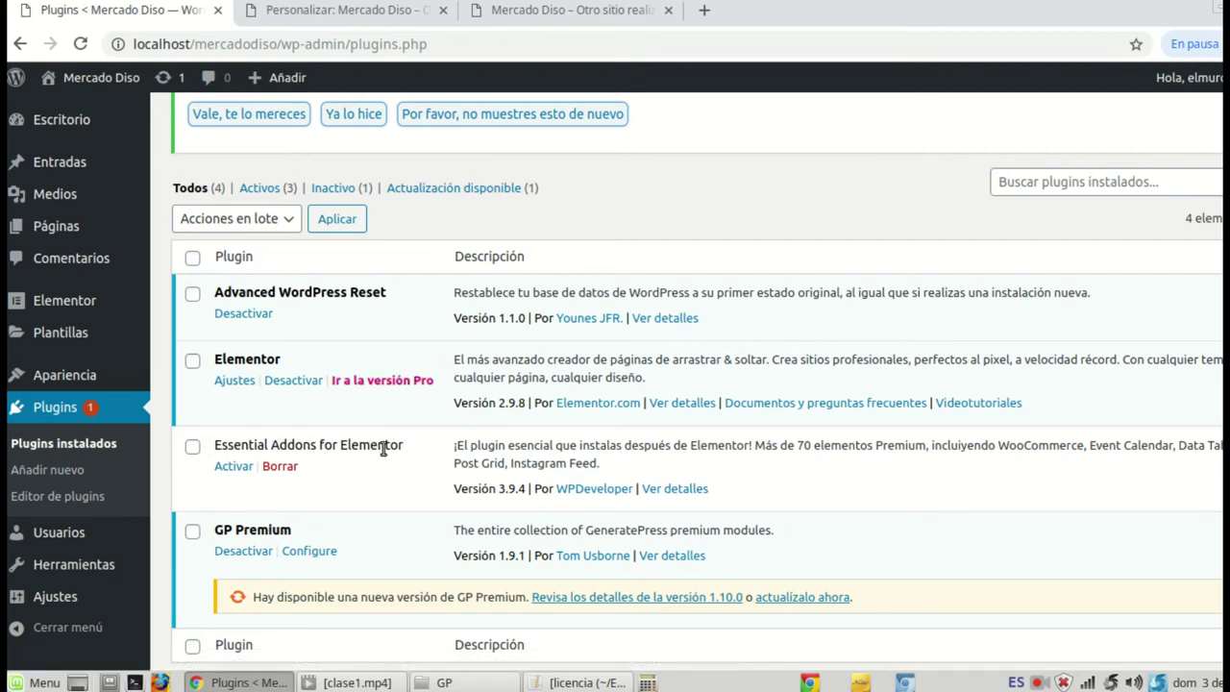
left_click(233, 467)
scroll(232, 474, "down", 5)
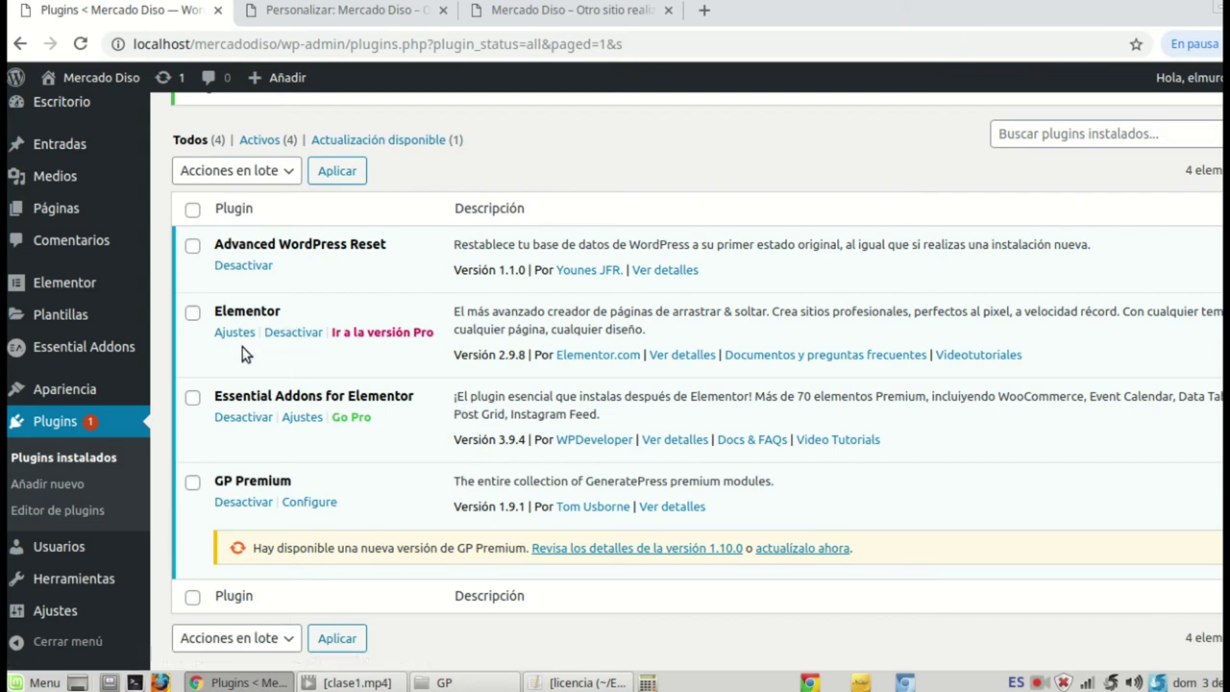
Step: Upload the plugin file elementor-pro-2.9.2.zip, install it and activate Elementor Pro
scroll(439, 337, "up", 3)
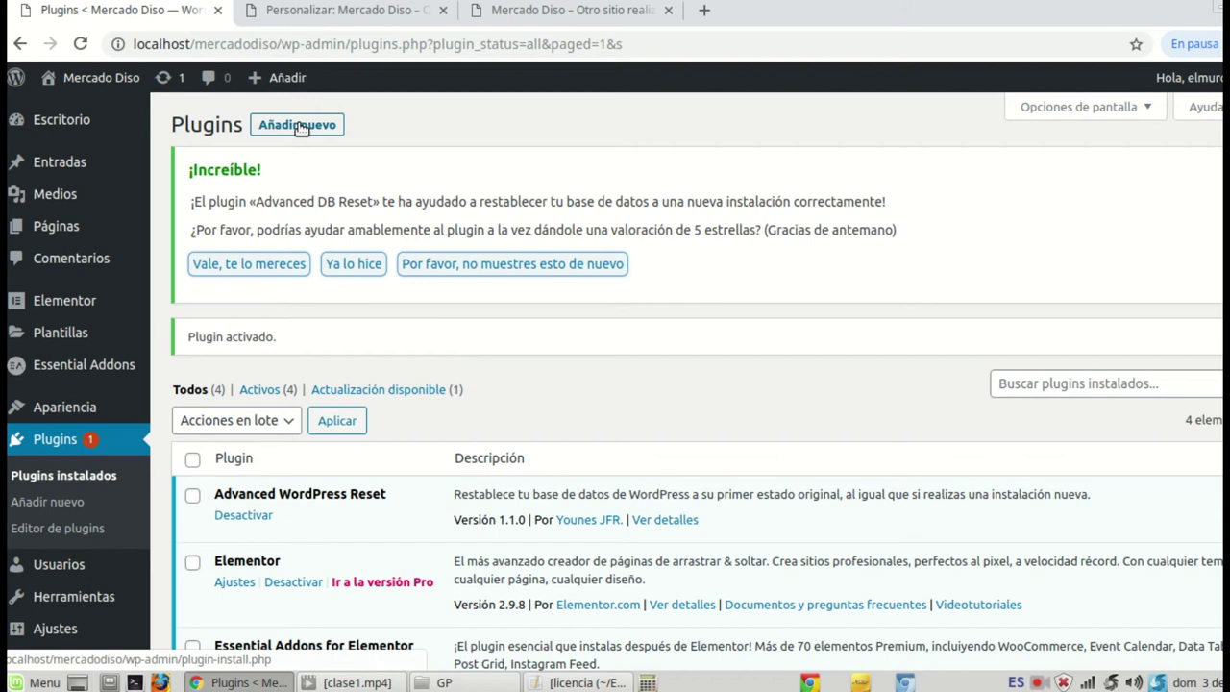
left_click(299, 129)
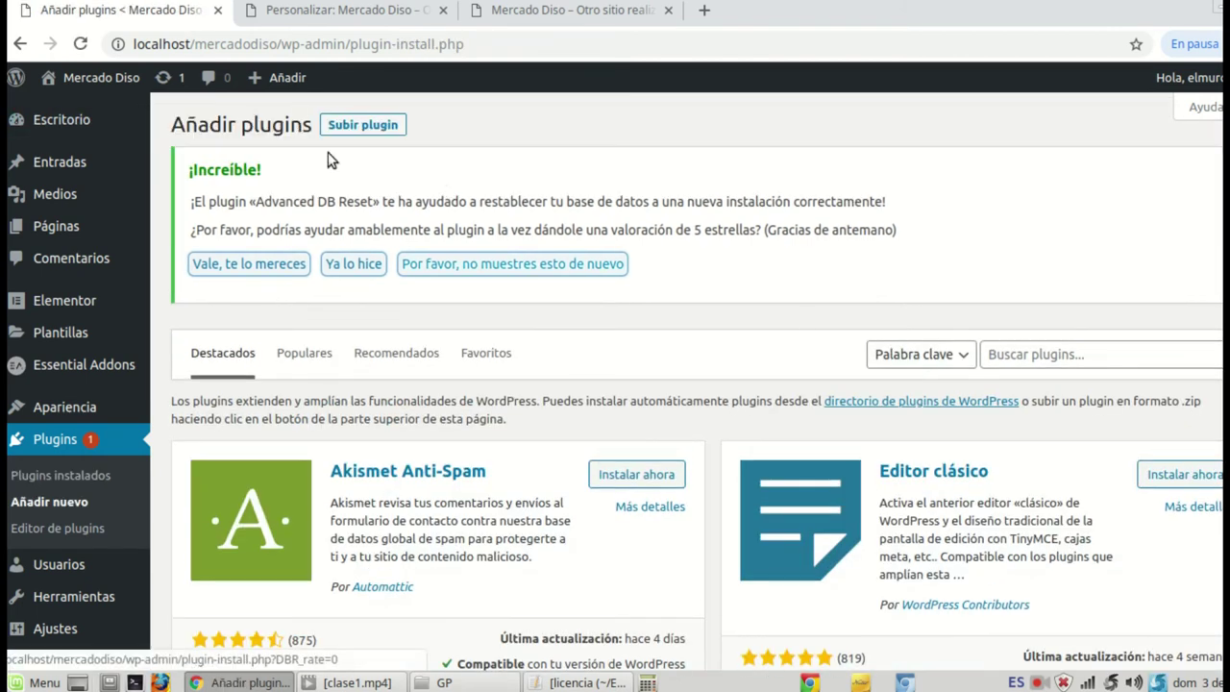
left_click(359, 126)
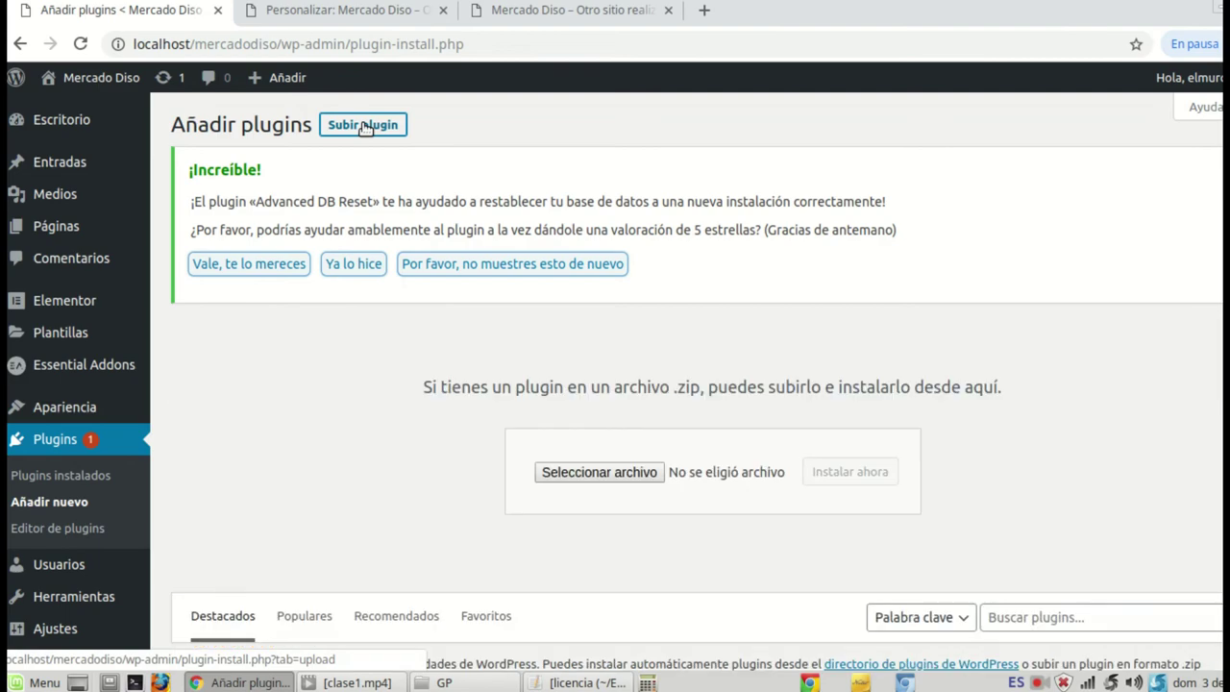
left_click(612, 478)
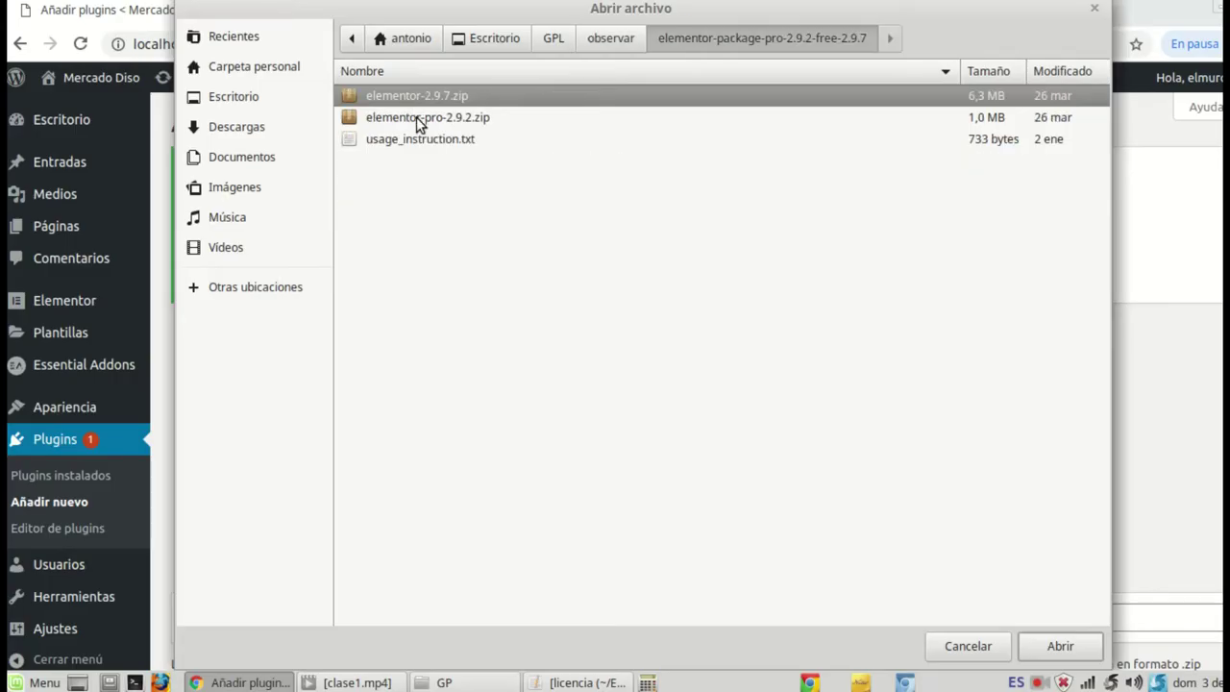
double_click(432, 119)
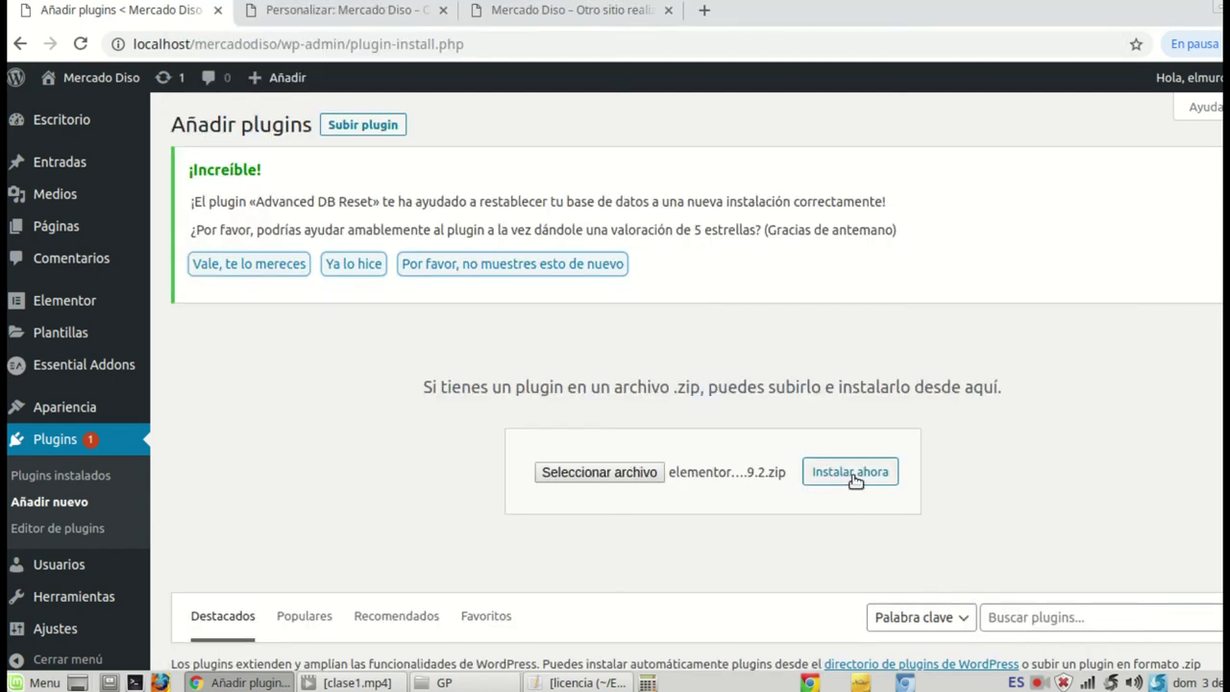
left_click(850, 472)
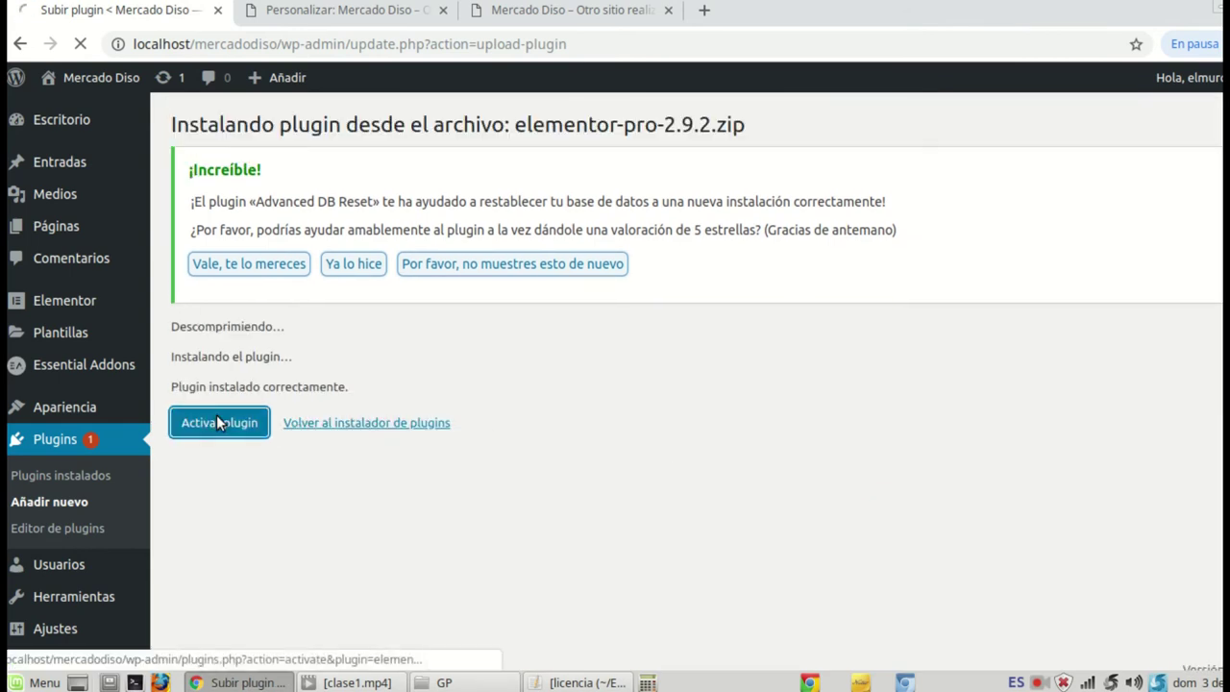
left_click(217, 421)
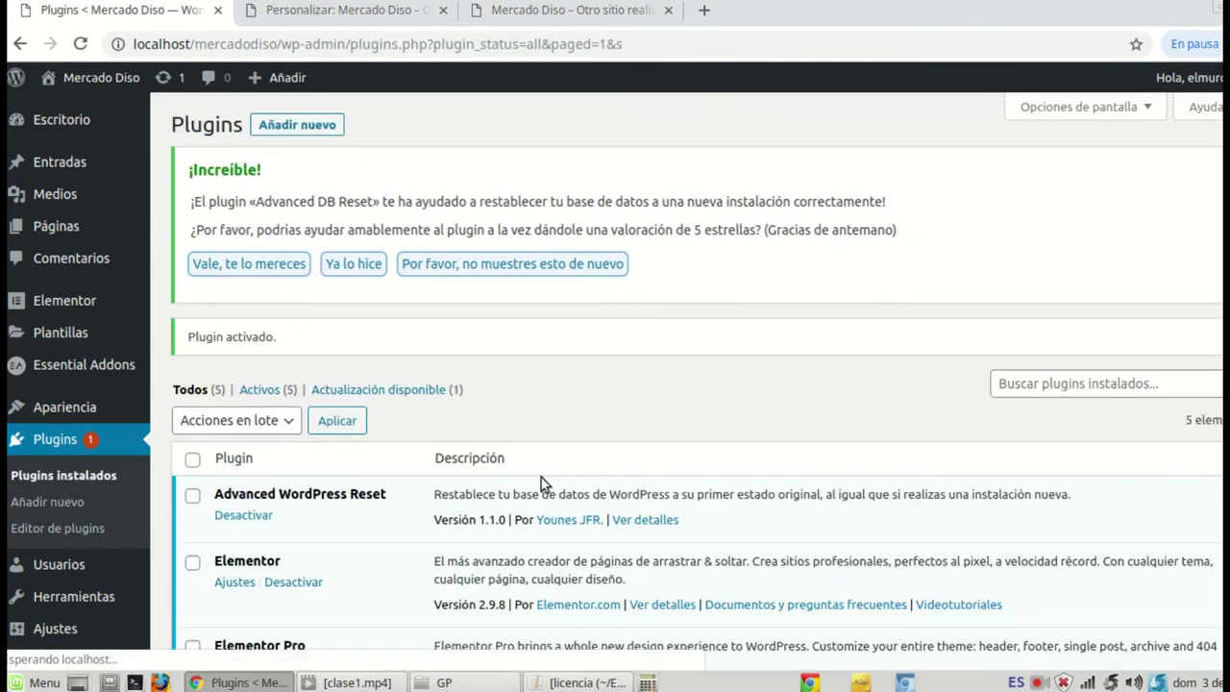
Step: Review the installed plugins list, checking the Elementor plugins and the update available for GP Premium
scroll(541, 478, "down", 5)
scroll(499, 468, "up", 2)
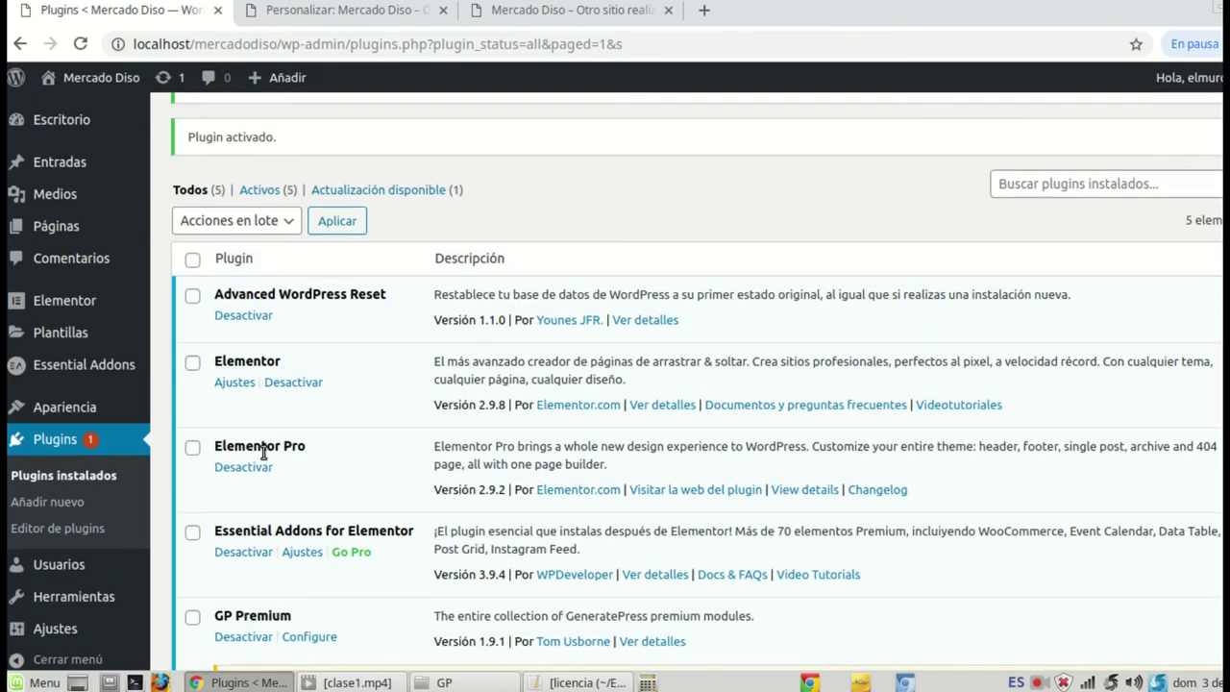
scroll(355, 483, "down", 1)
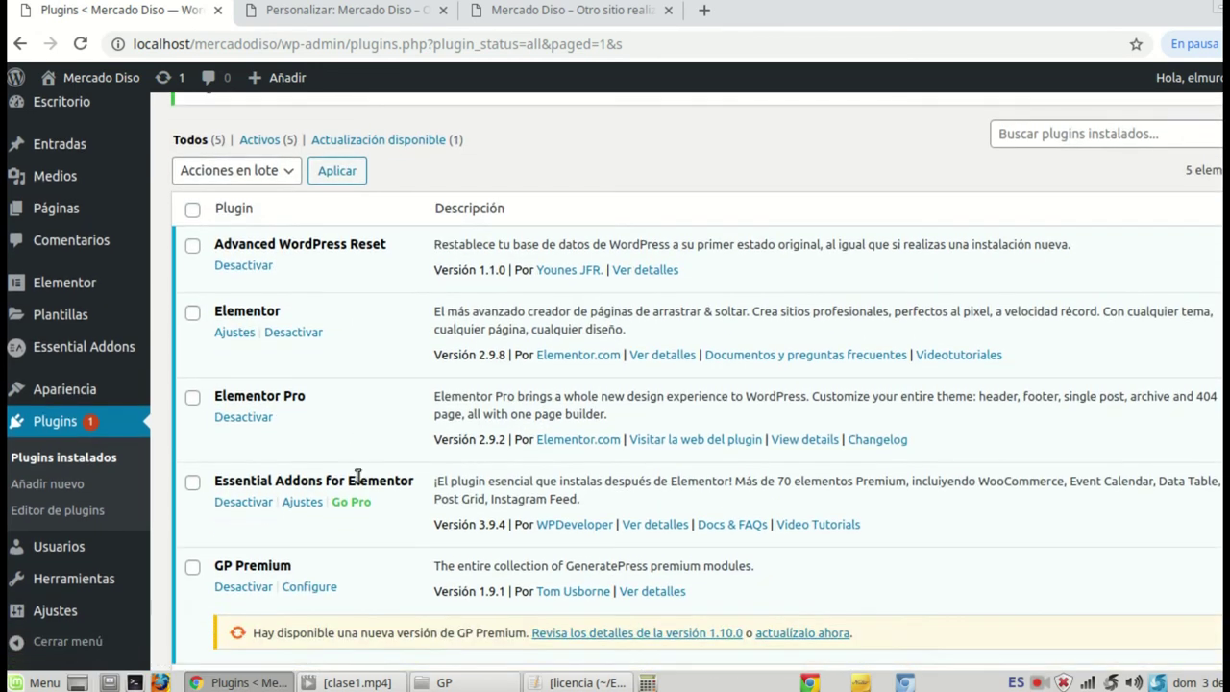
scroll(357, 477, "up", 1)
scroll(321, 497, "down", 3)
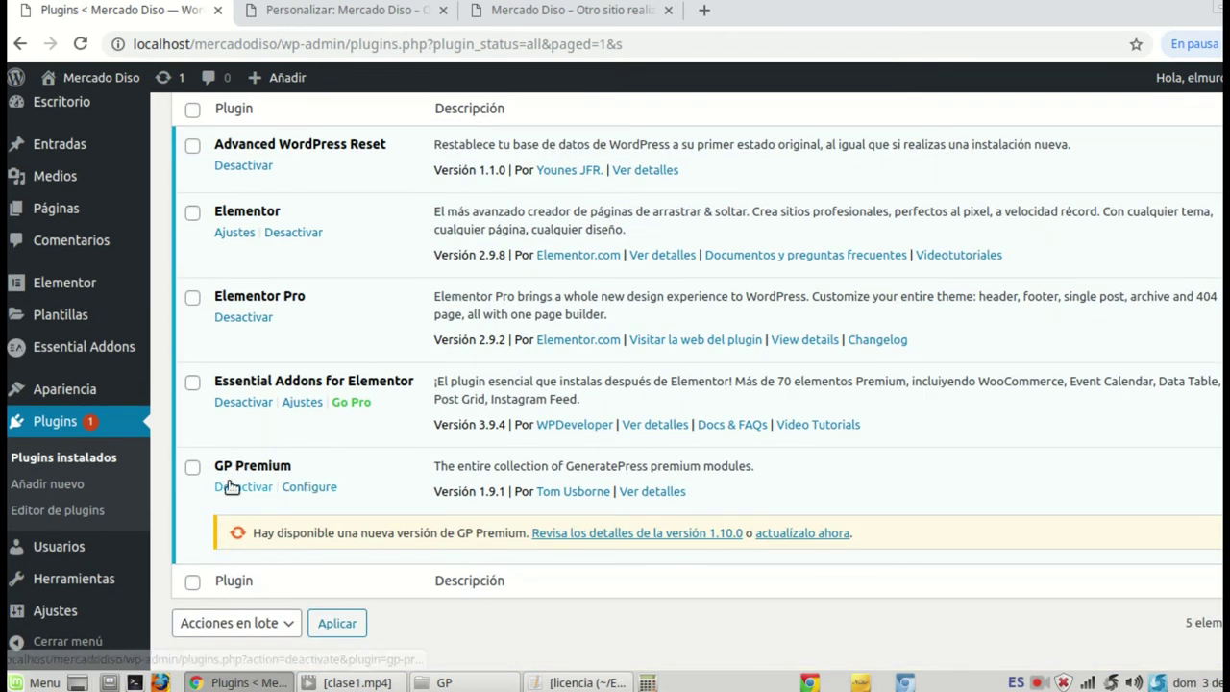
scroll(357, 401, "up", 2)
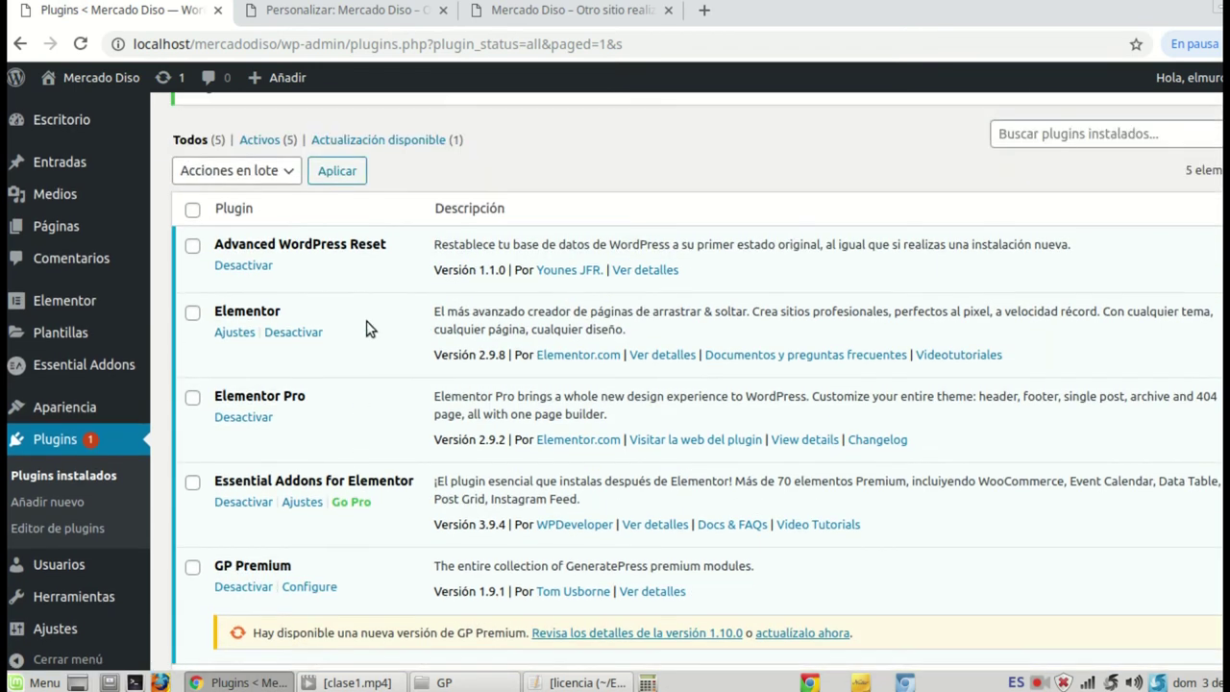
scroll(359, 324, "down", 3)
scroll(317, 249, "up", 1)
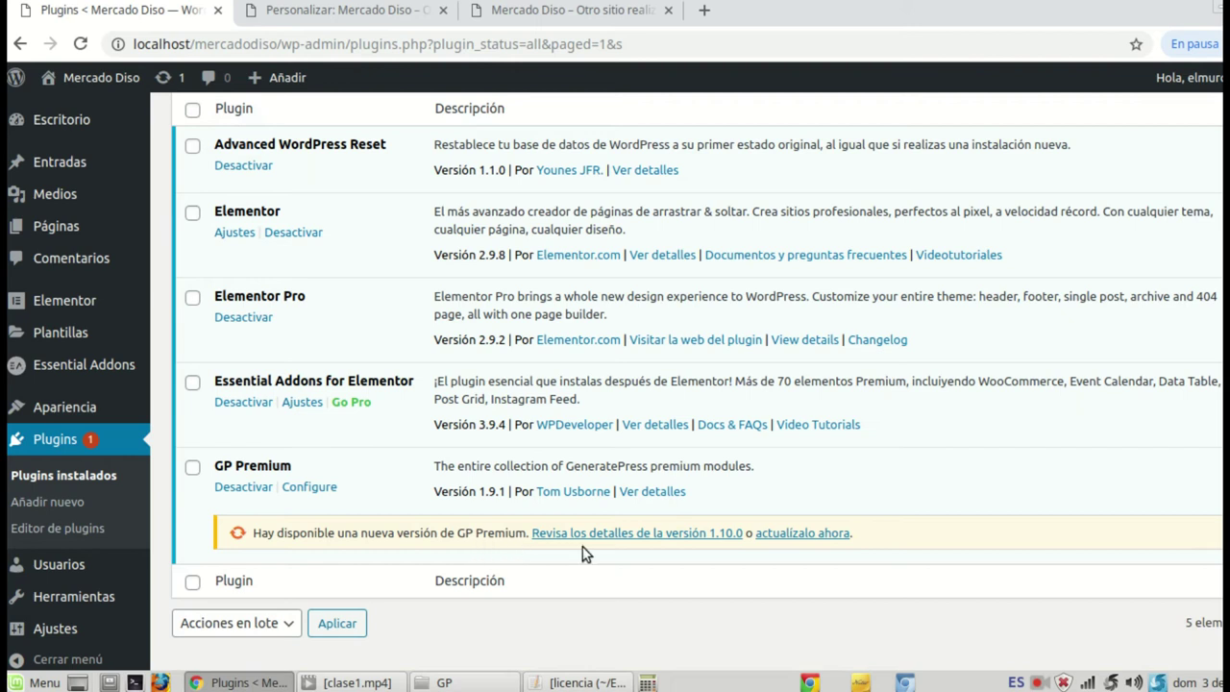
Step: Update the GP Premium plugin to version 1.10.0 and look over the installed plugins list
left_click(809, 534)
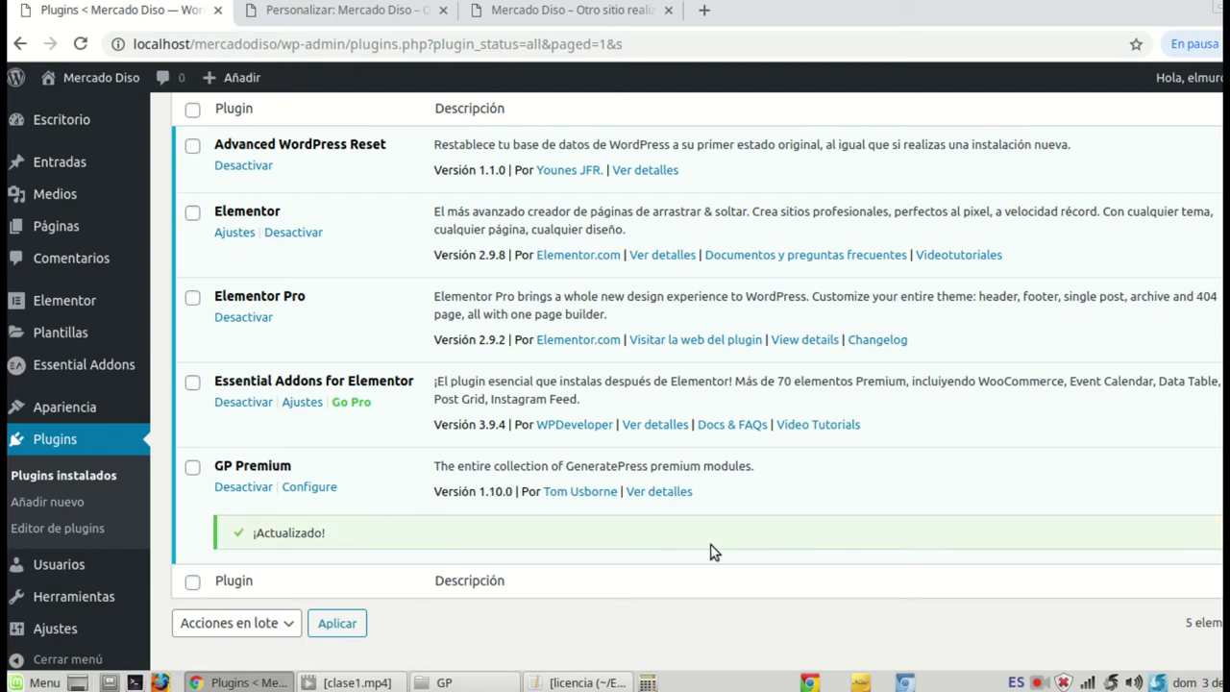
scroll(506, 494, "up", 2)
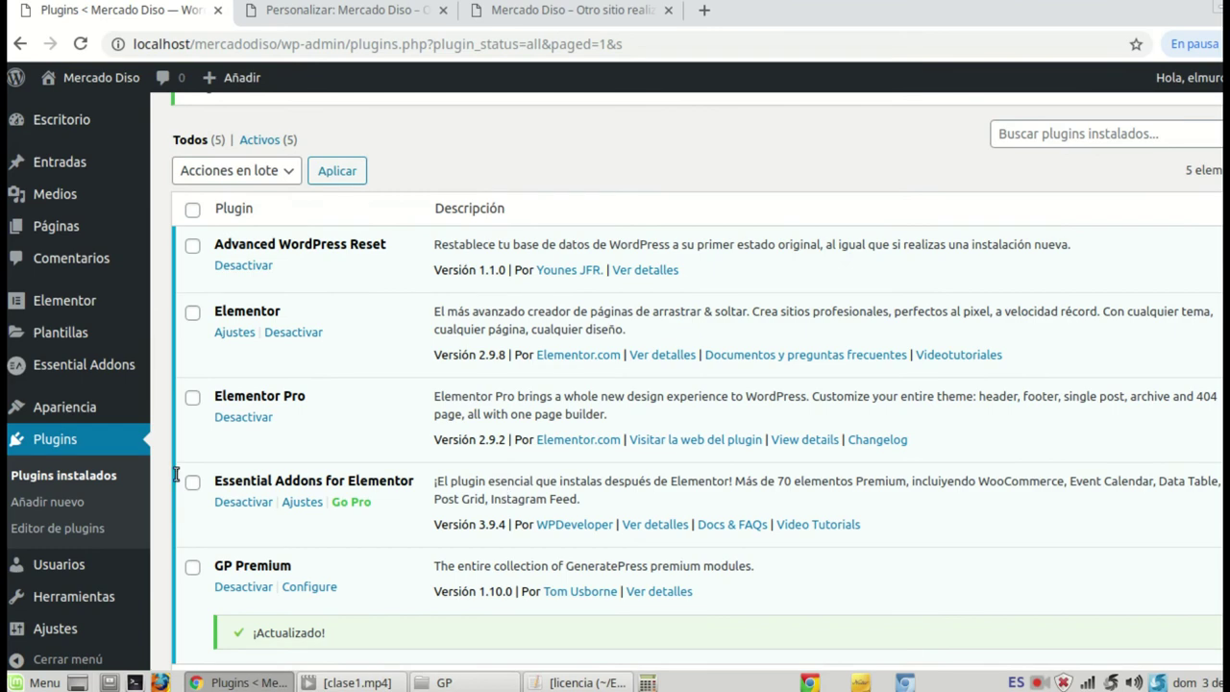
scroll(301, 507, "down", 3)
scroll(452, 459, "up", 8)
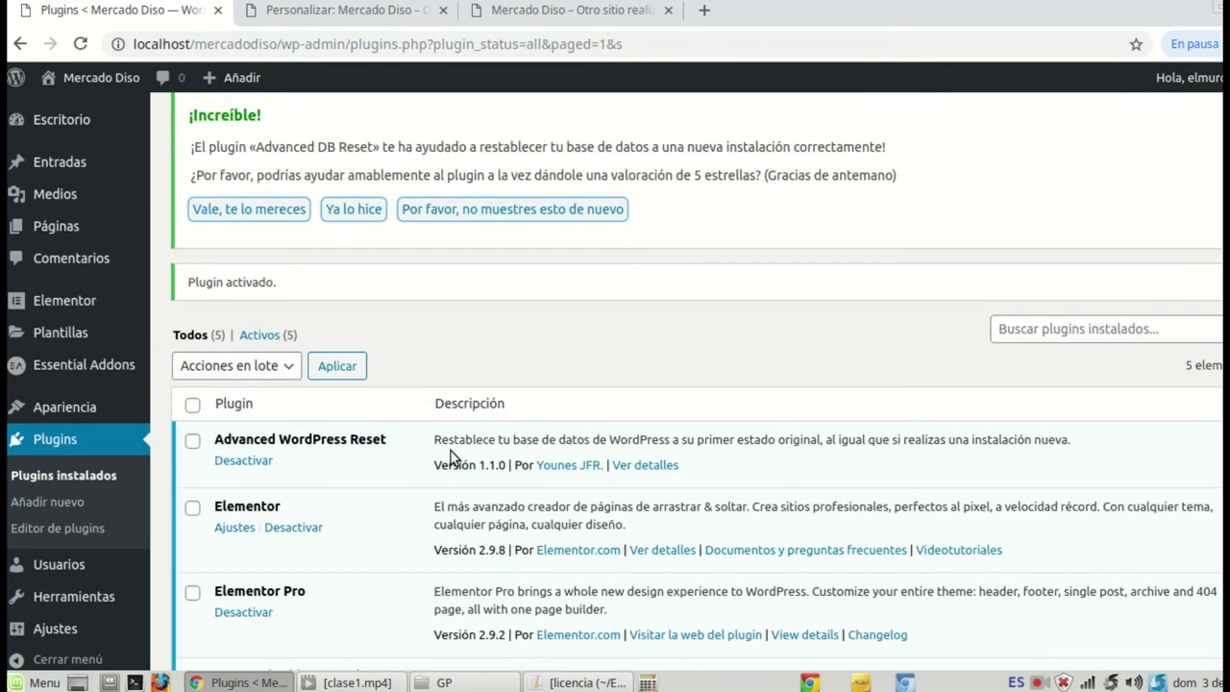
scroll(399, 377, "down", 4)
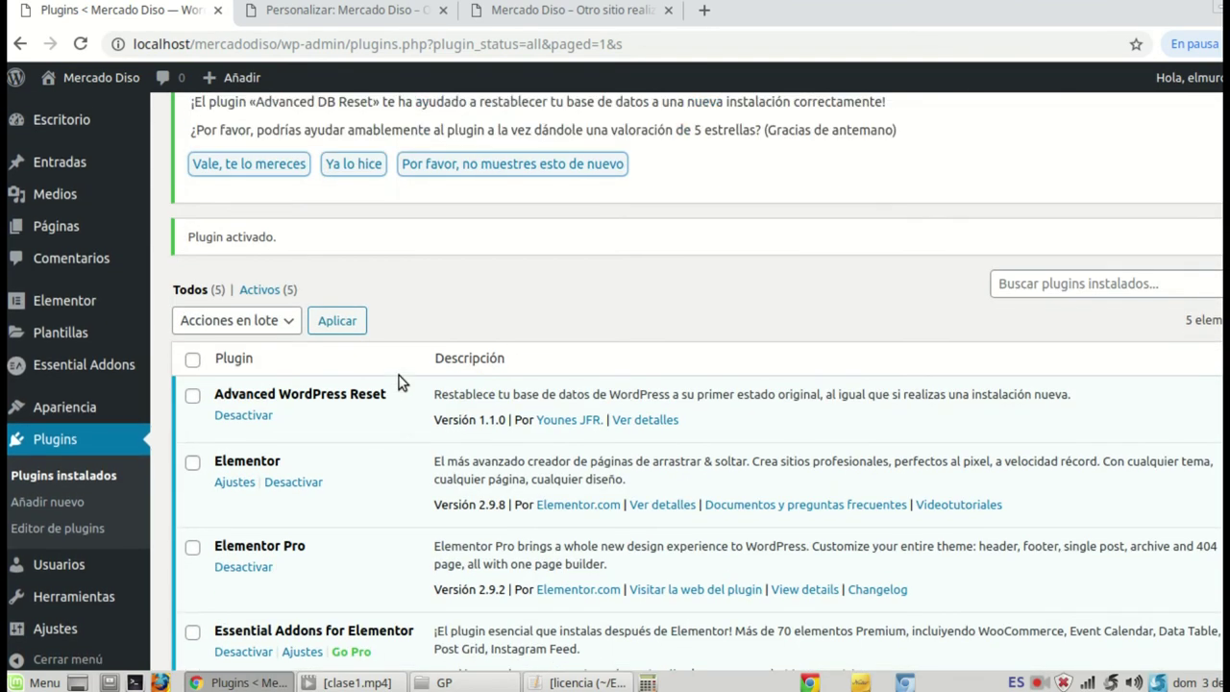
scroll(399, 381, "up", 3)
scroll(344, 394, "down", 3)
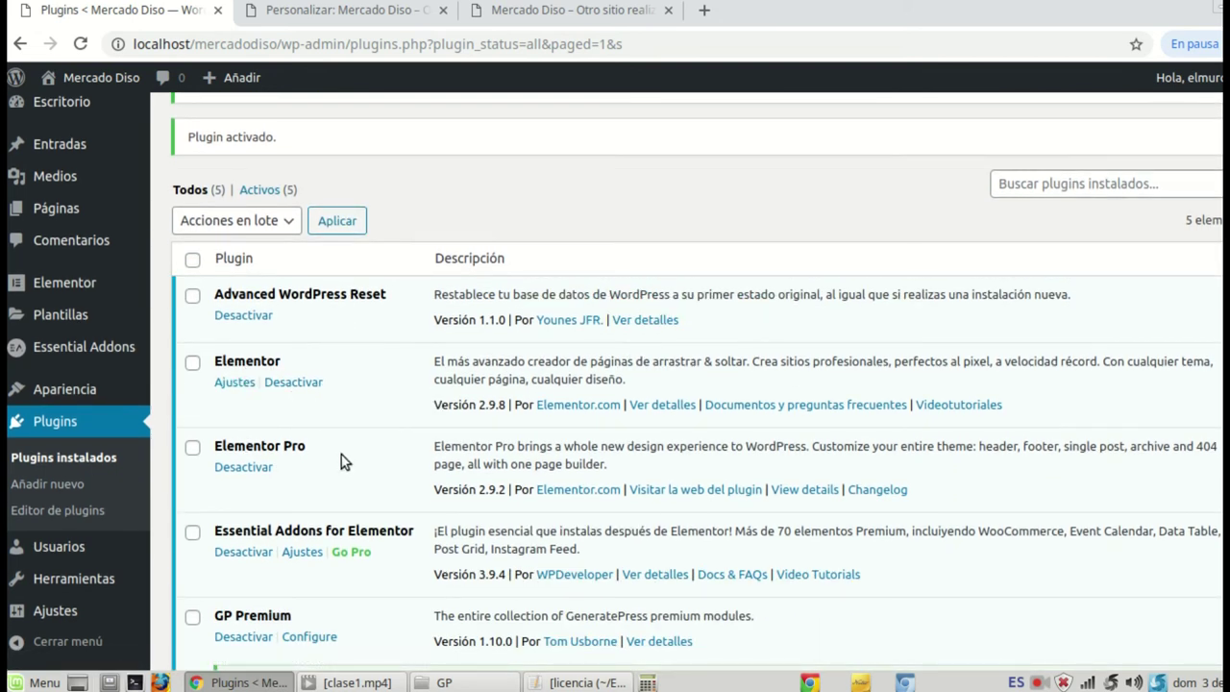
scroll(278, 529, "down", 1)
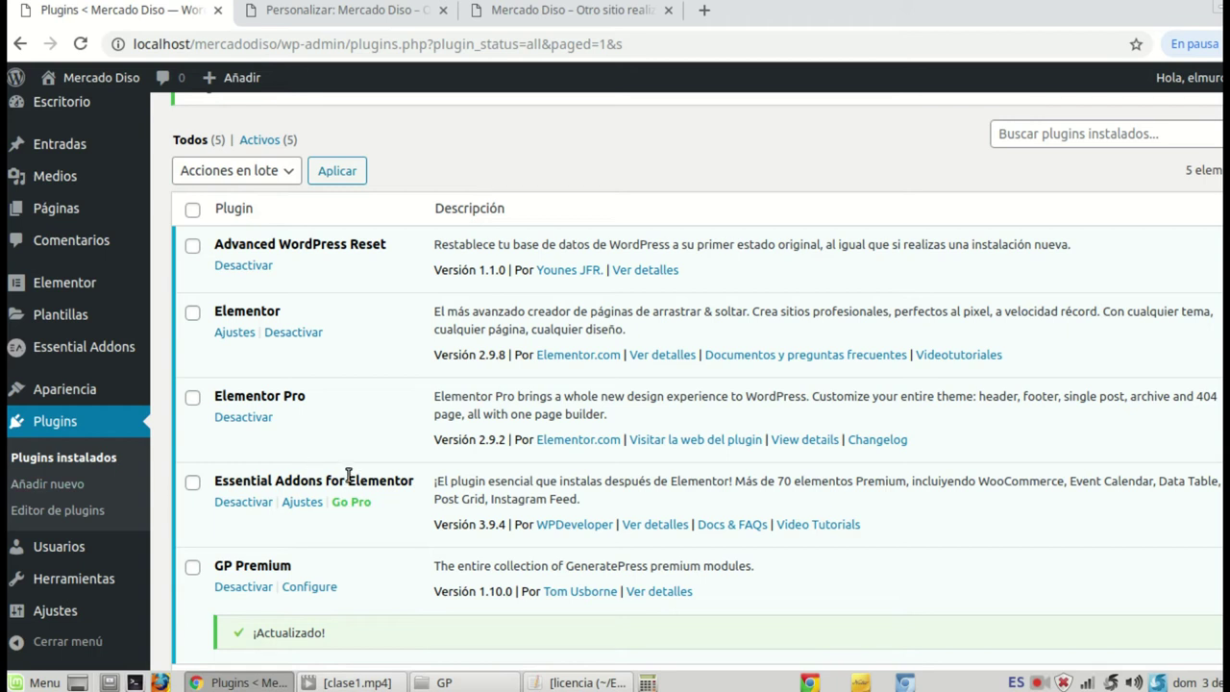
Step: Go back to the customizer's main section list, and close the browser tabs with the customizer and the Mercado Diso site
left_click(538, 18)
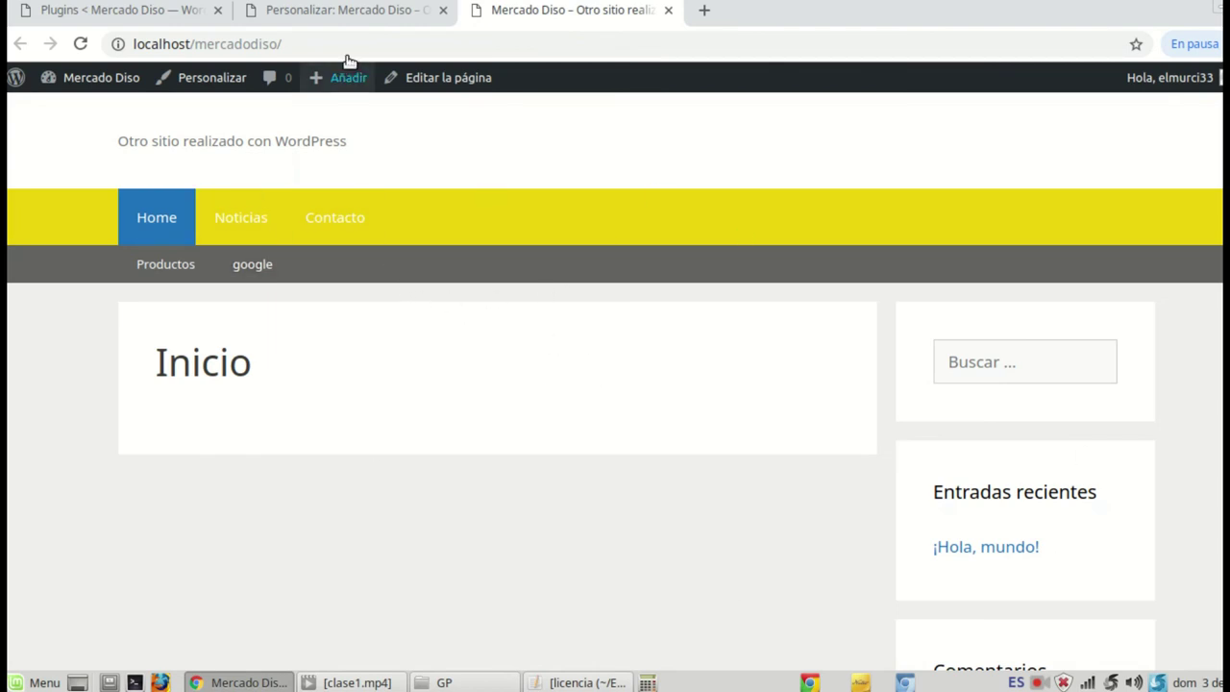
left_click(358, 13)
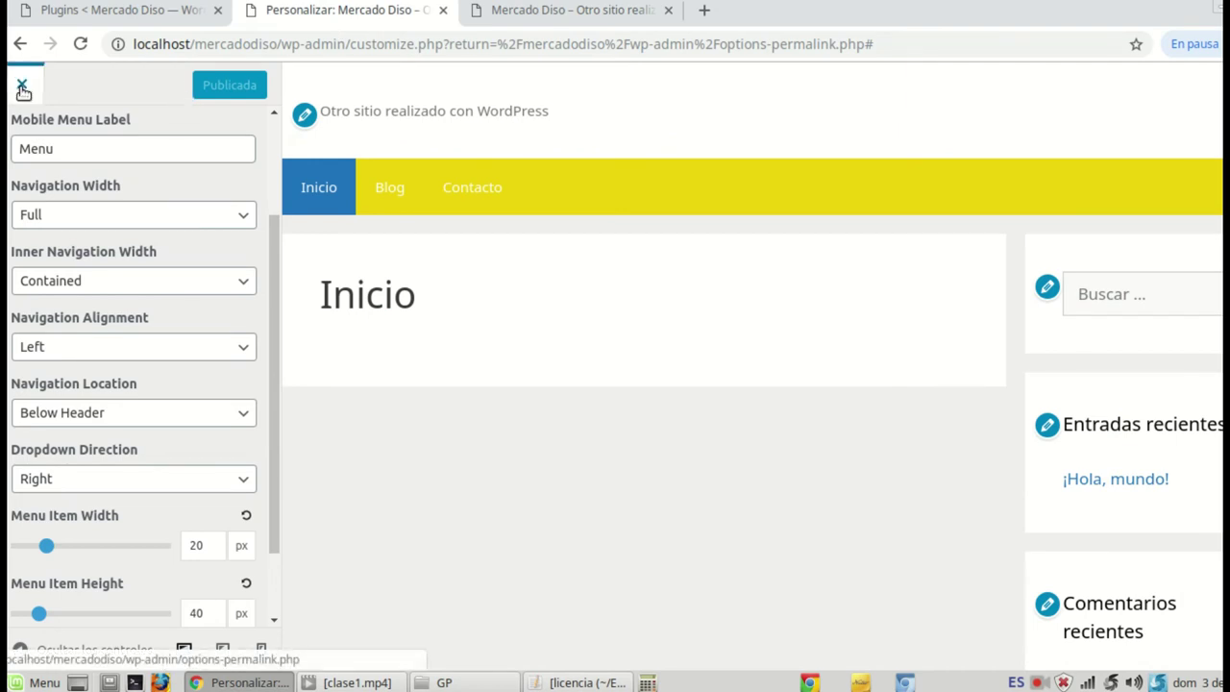
scroll(102, 179, "up", 3)
left_click(17, 144)
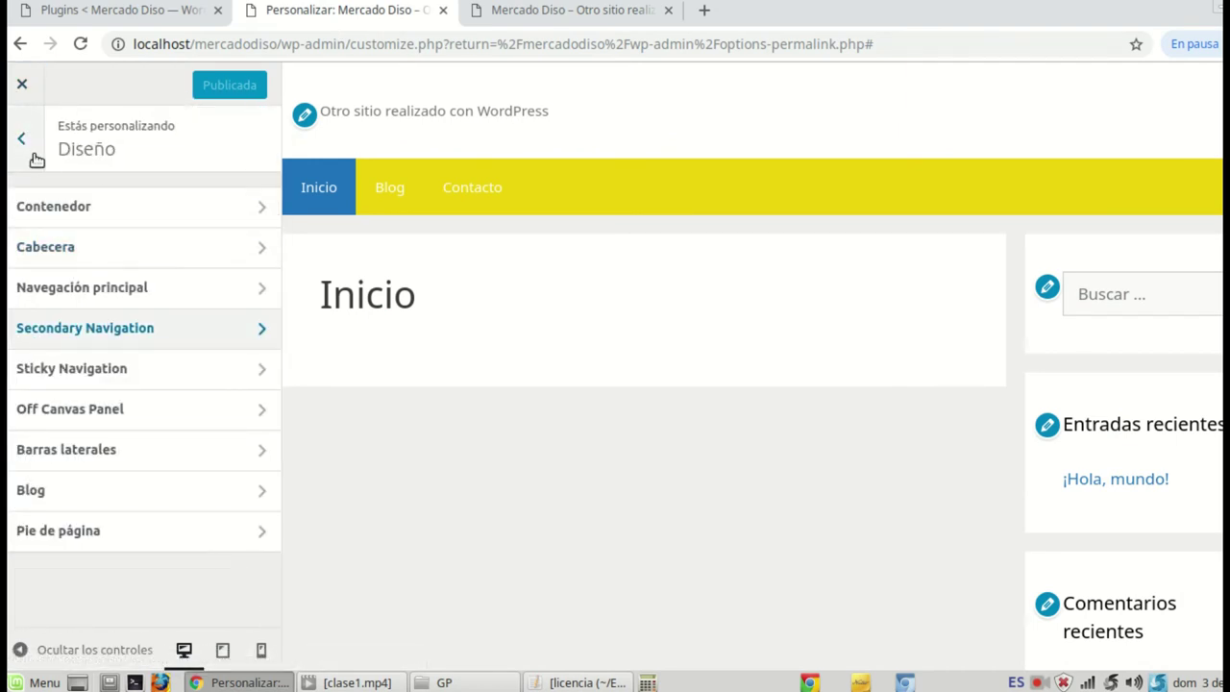
left_click(21, 141)
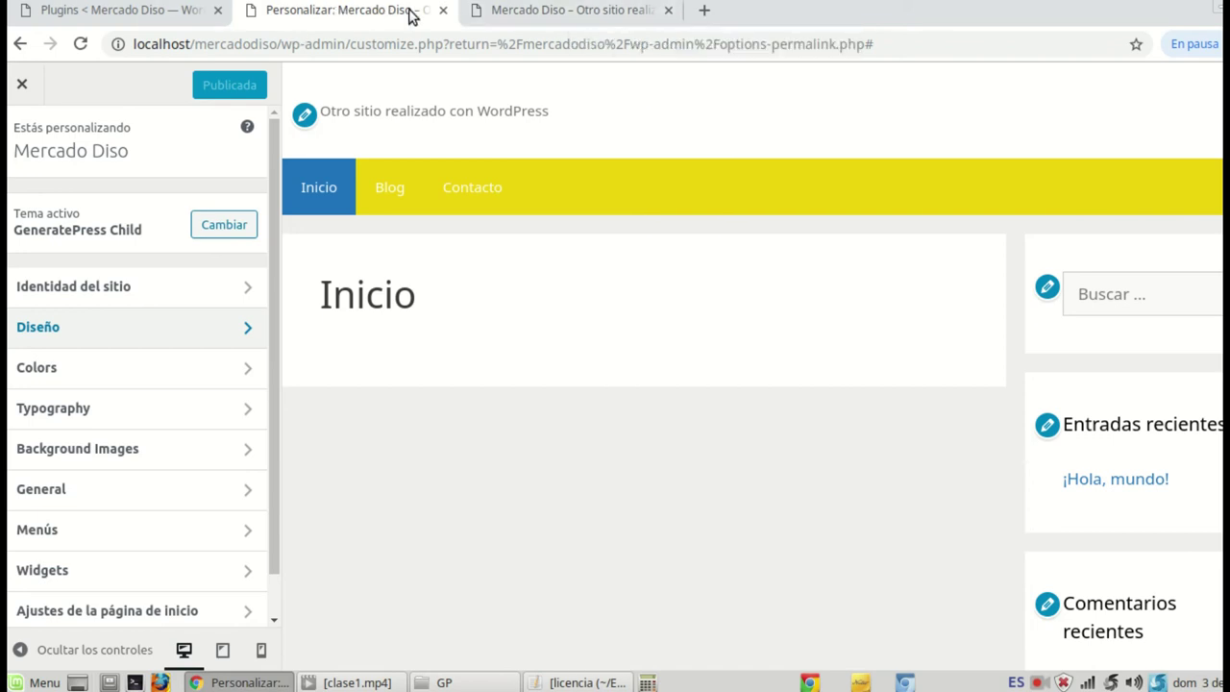
left_click(443, 11)
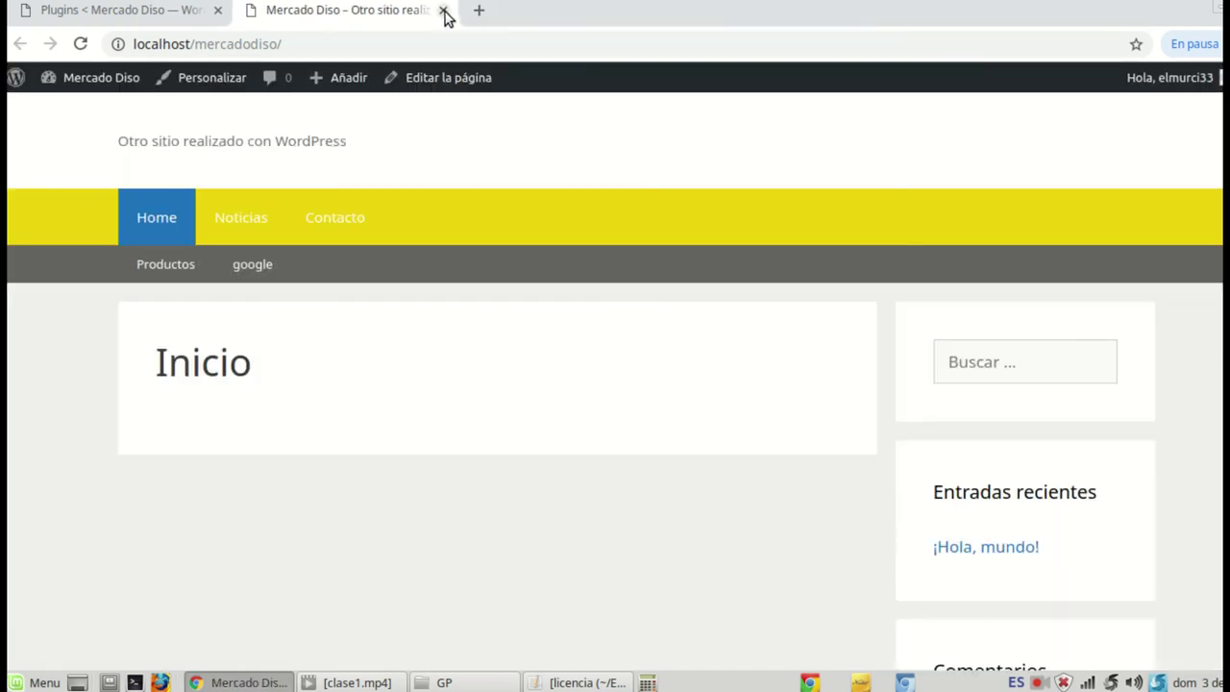
left_click(443, 11)
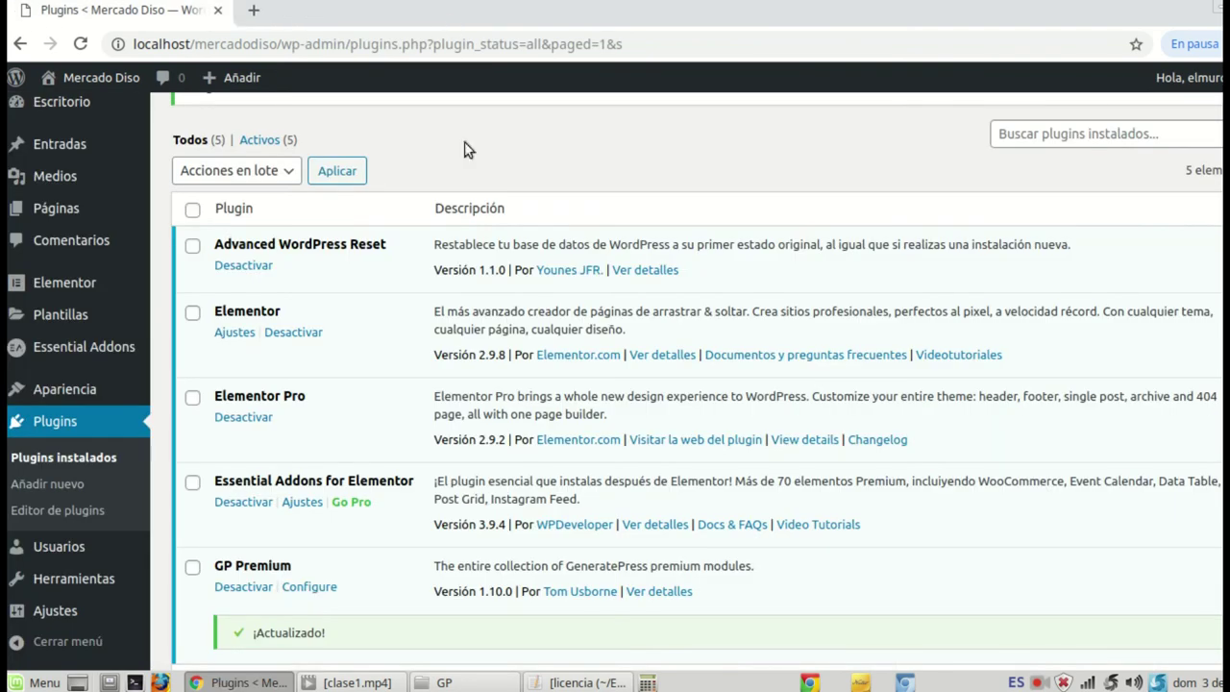
Step: Open the Inicio page from the pages list in the block editor and start an empty paragraph below its title
mouse_move(55, 213)
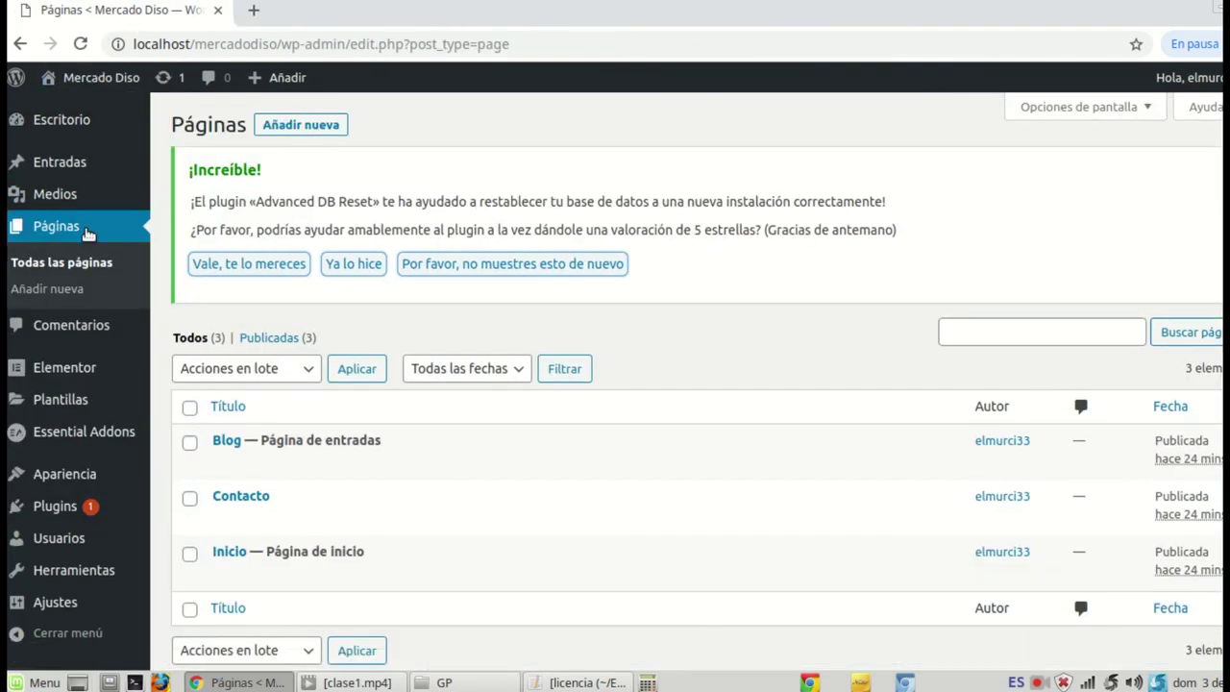
scroll(369, 371, "down", 2)
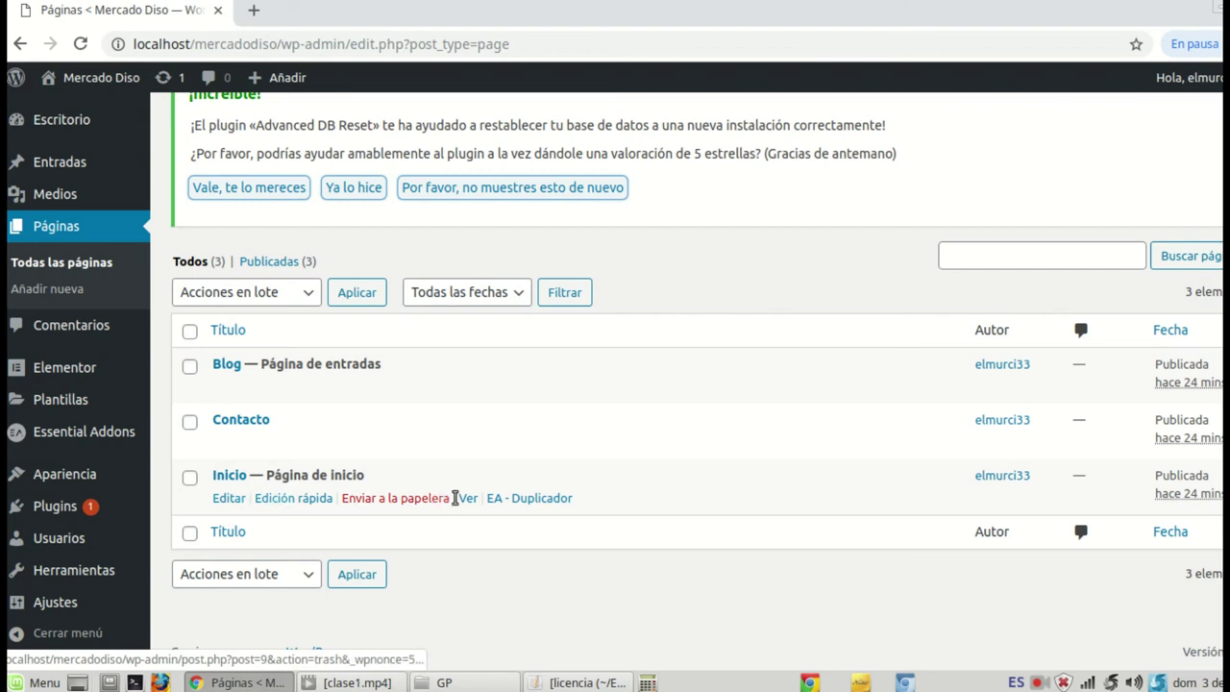
left_click(227, 499)
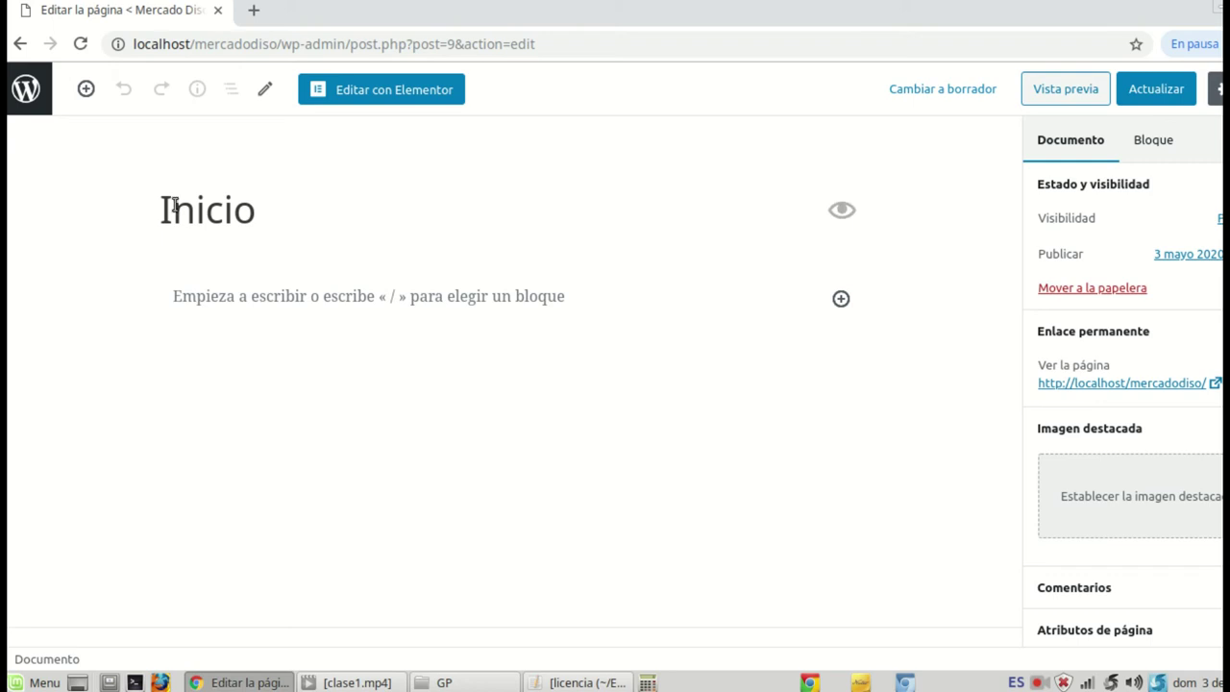
left_click_drag(255, 211, 173, 211)
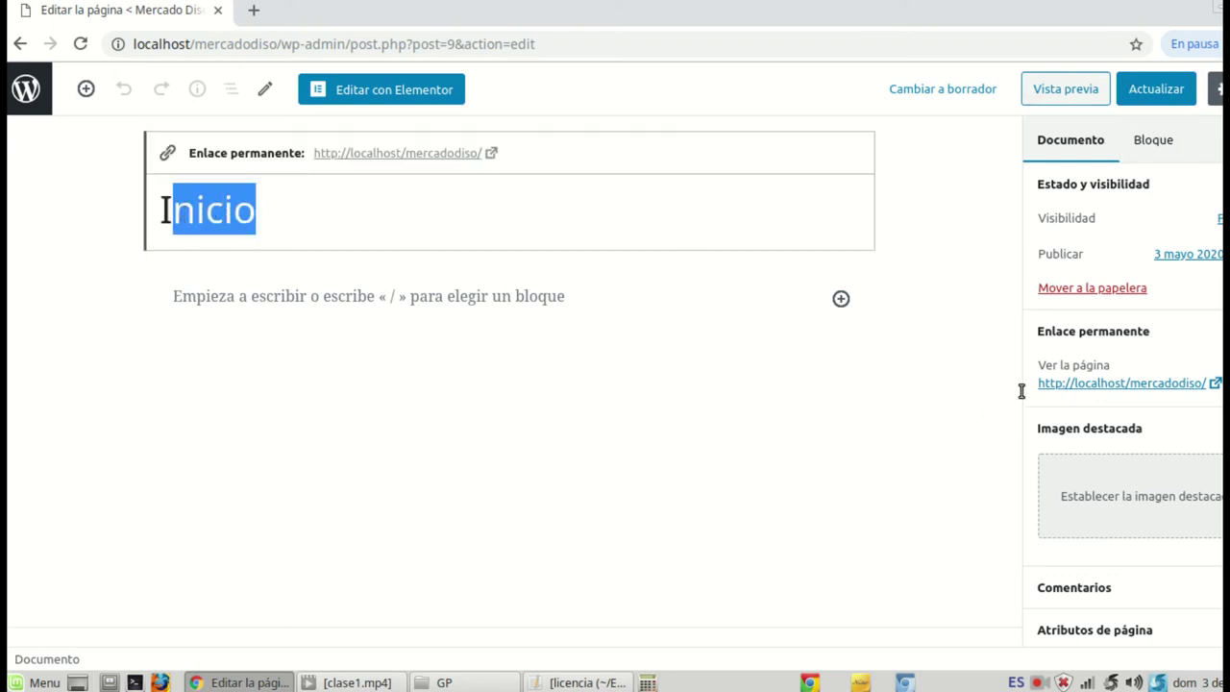
key("Return")
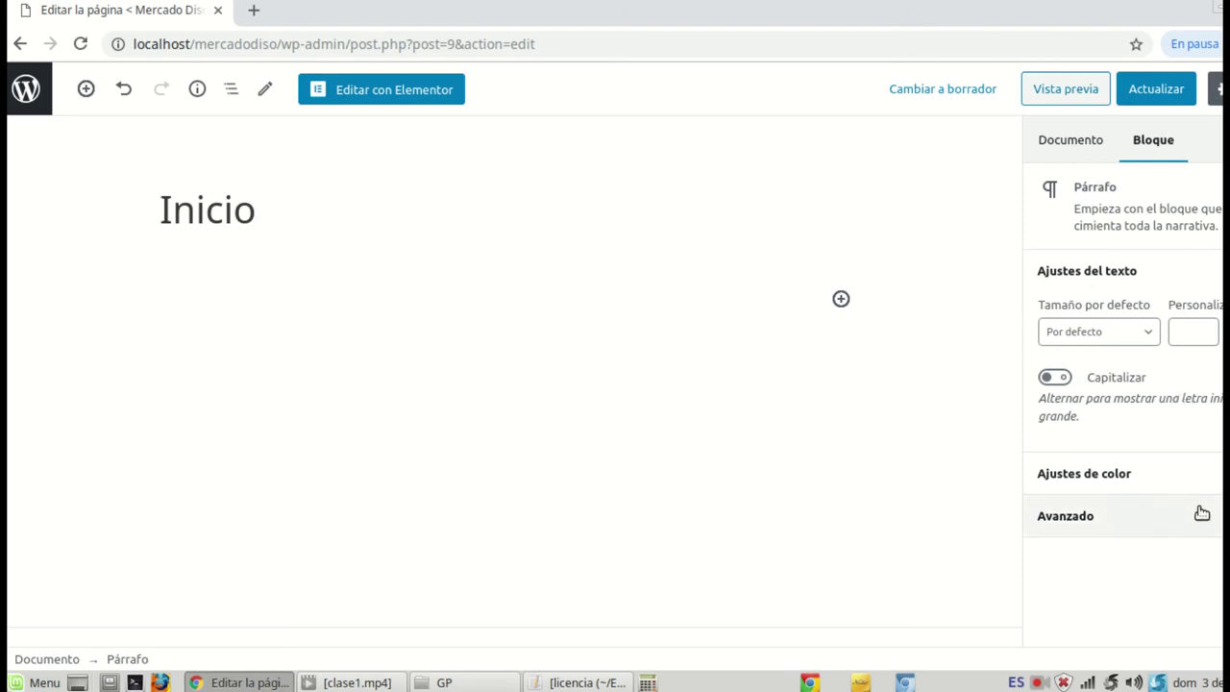
Step: Set the Inicio page's template to Elementor ancho completo and open the page for editing with Elementor
left_click(1073, 144)
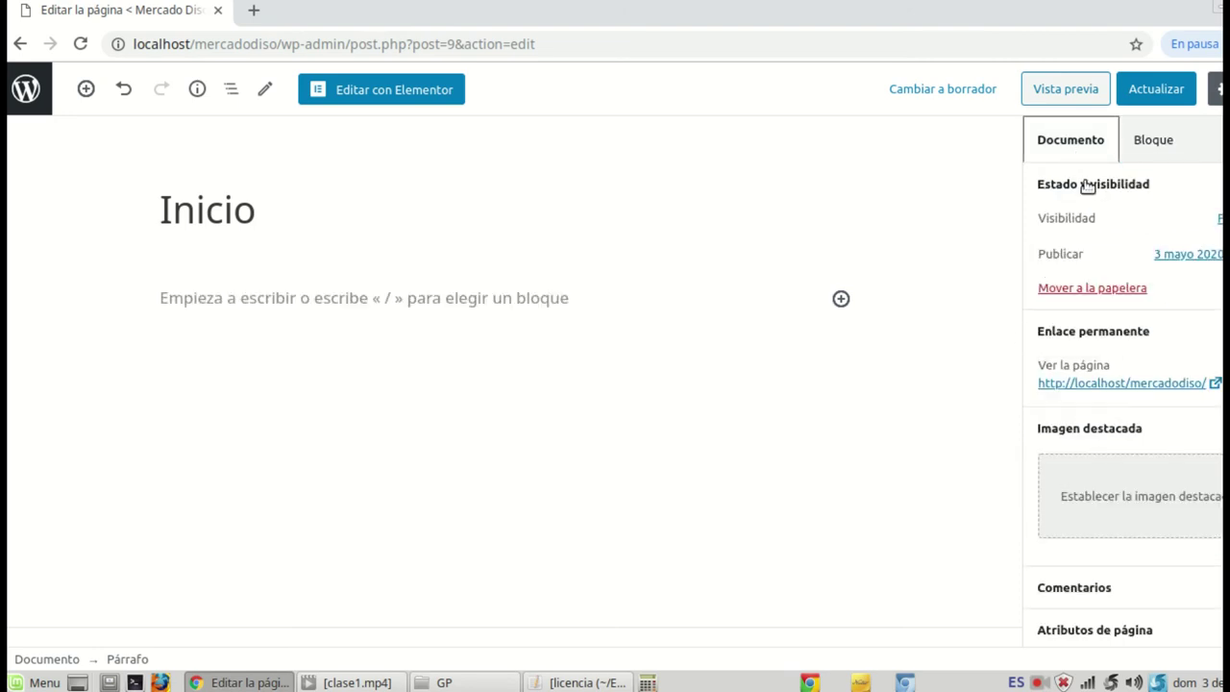
scroll(1189, 565, "down", 2)
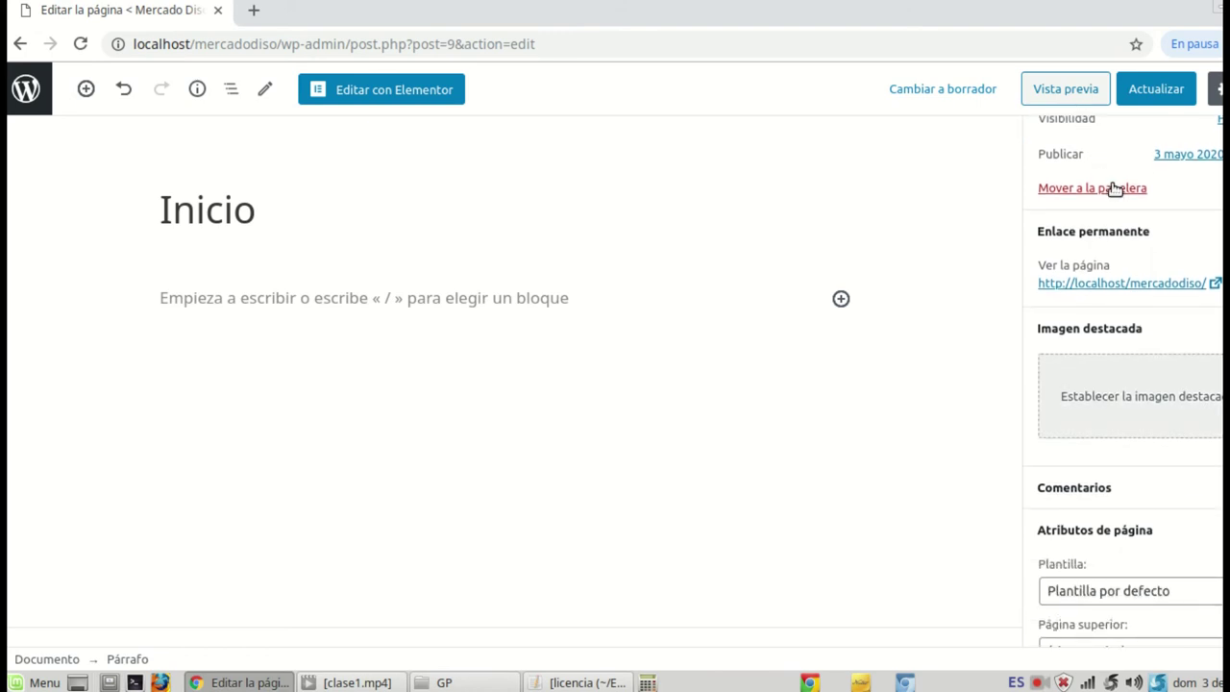
scroll(1101, 168, "up", 2)
scroll(1211, 355, "down", 2)
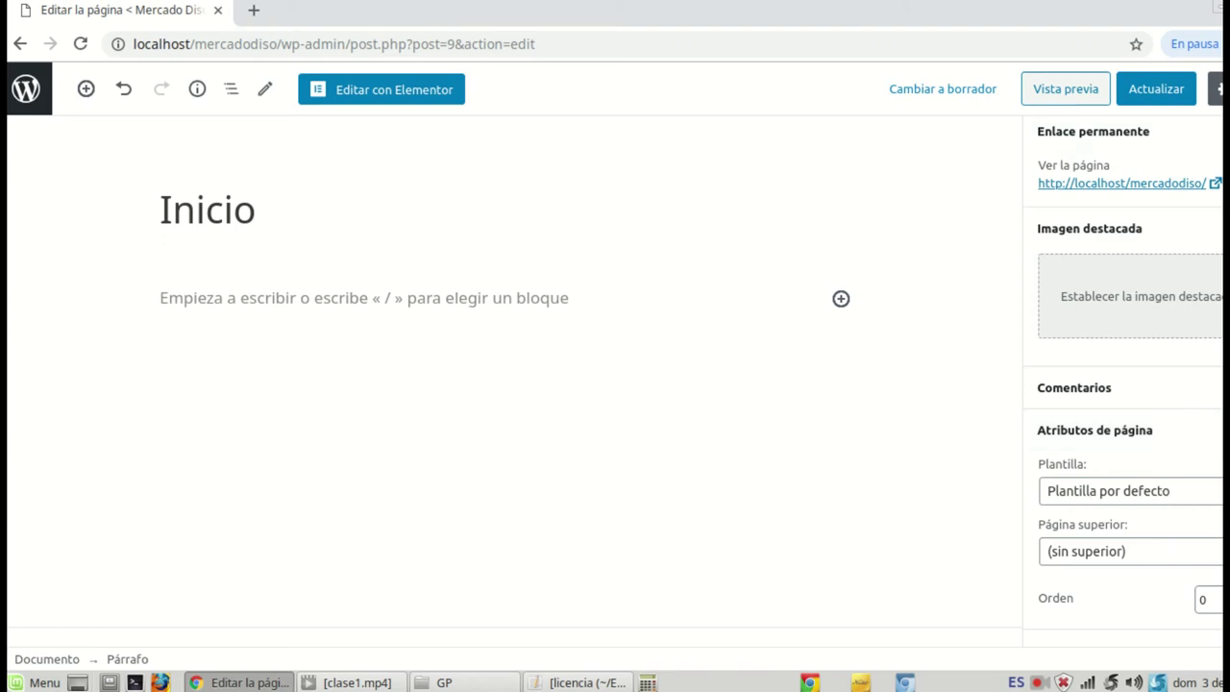
left_click(1129, 490)
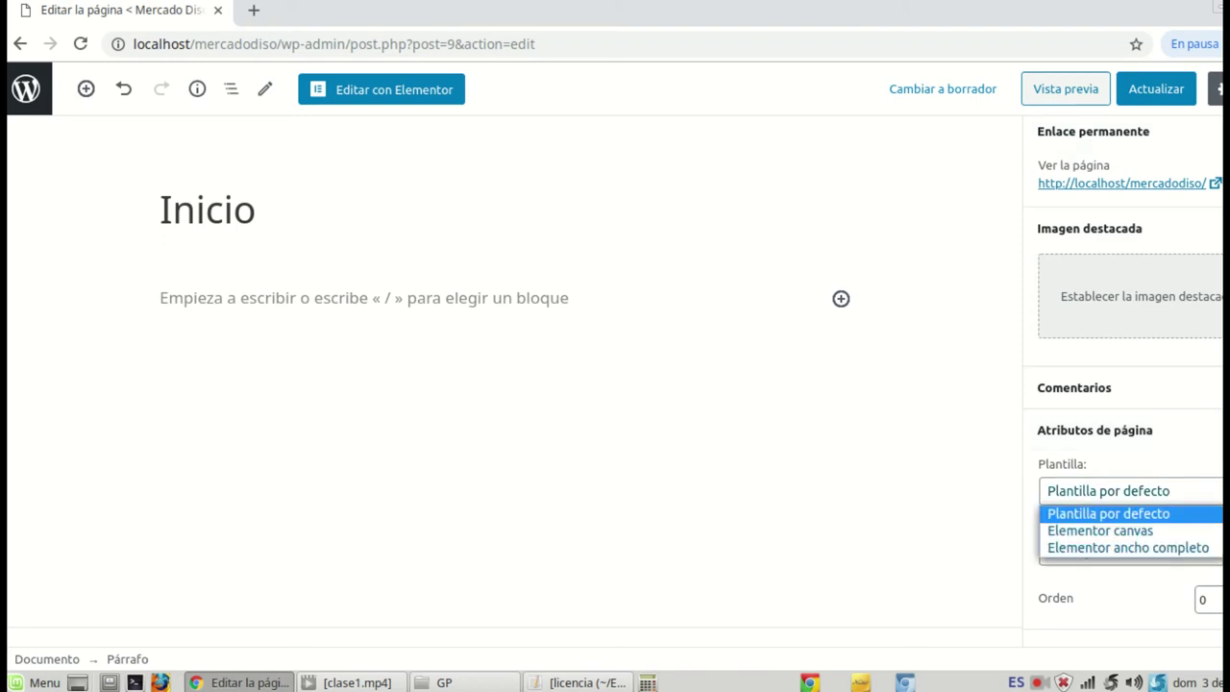
left_click(1143, 547)
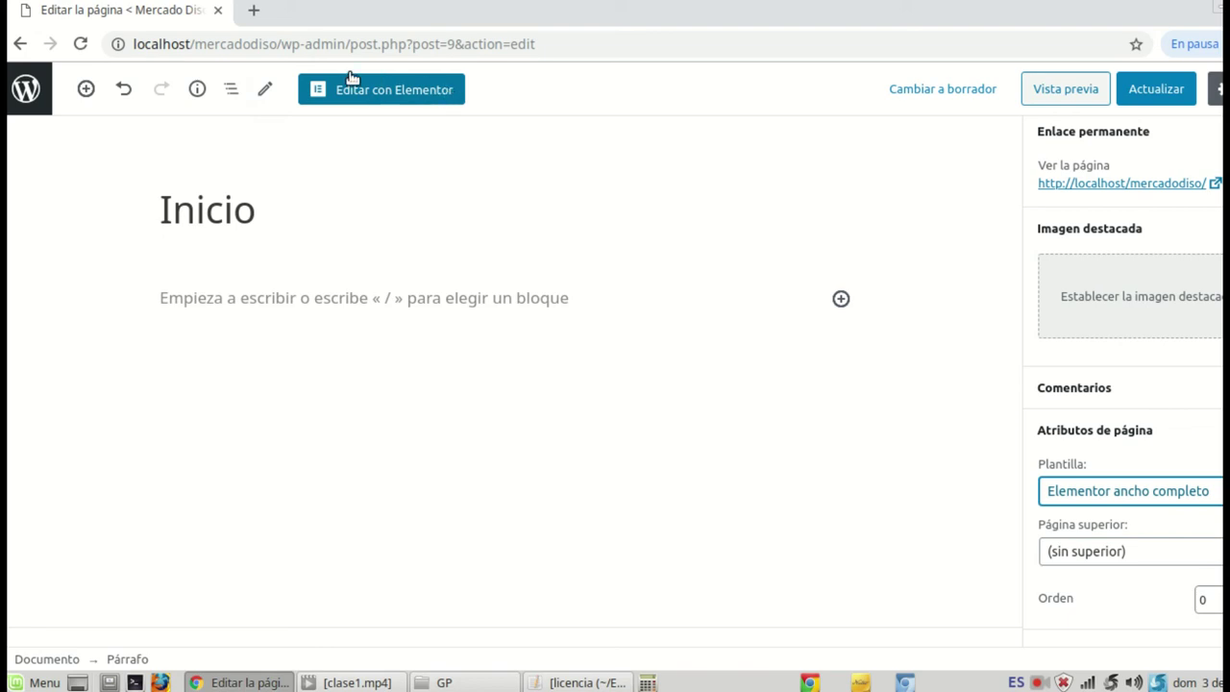
left_click(402, 96)
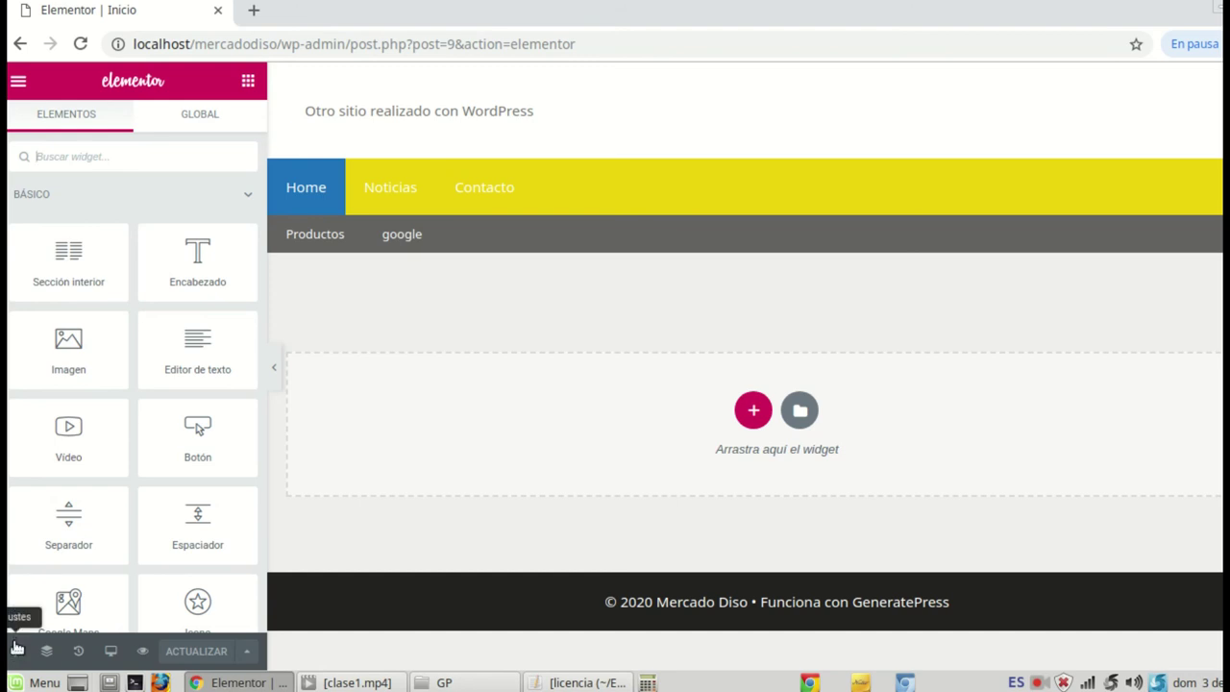
Step: Hide the page title in the Inicio page's settings and update the page
left_click(14, 651)
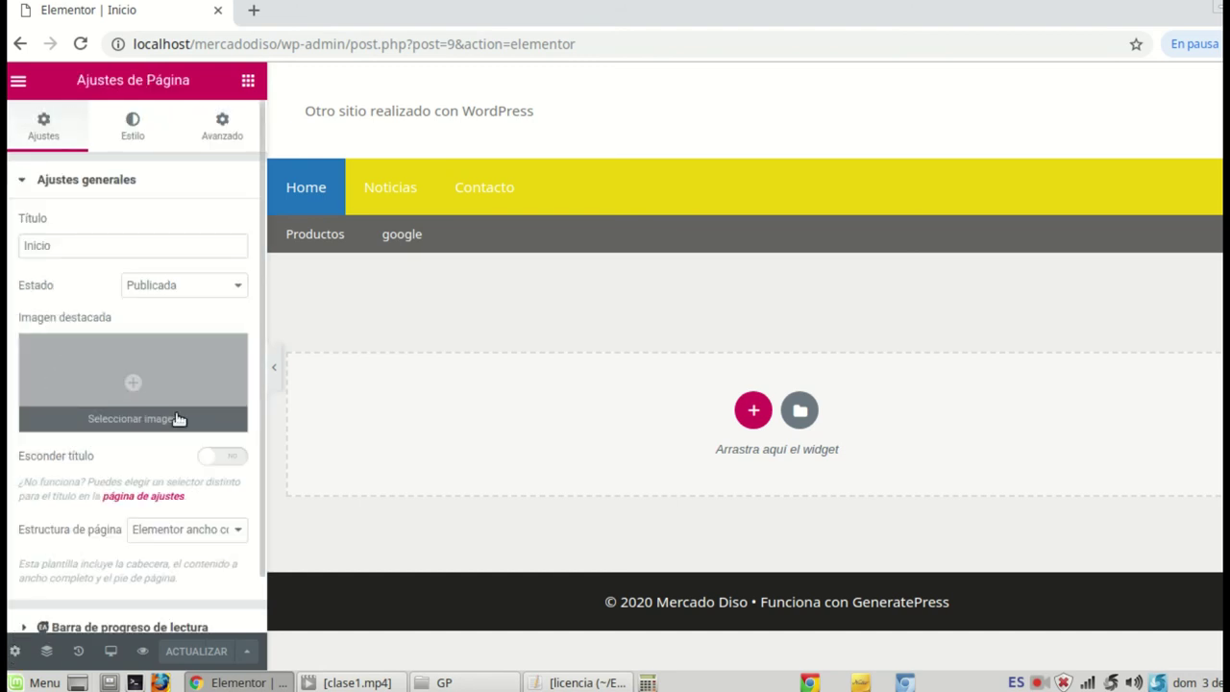
left_click(234, 462)
left_click(187, 652)
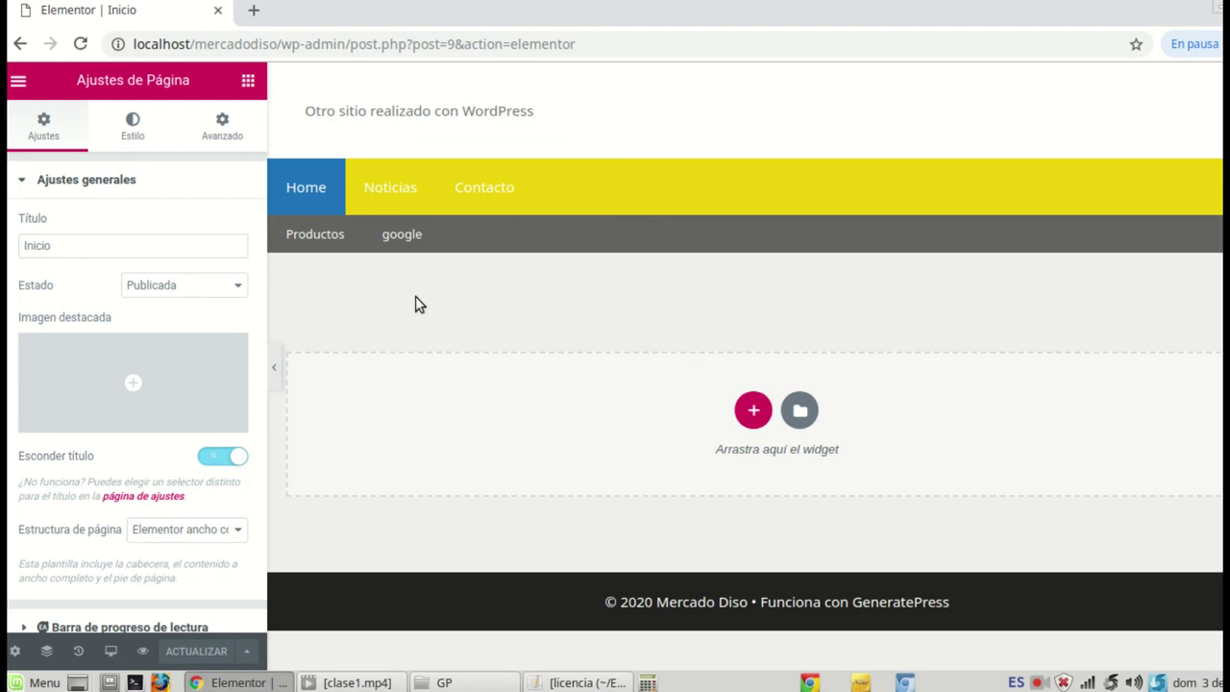
Step: Look through the available Elementor widgets and add a new single-column section to the page
left_click(248, 82)
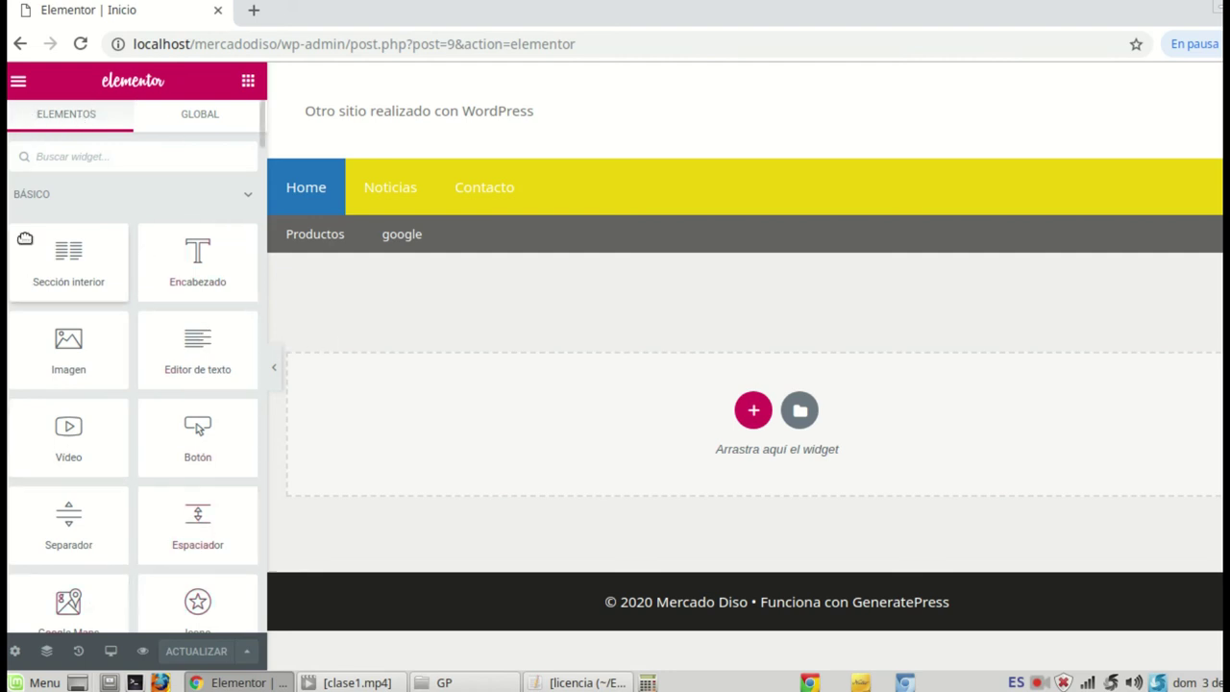
scroll(120, 254, "down", 3)
scroll(117, 258, "down", 9)
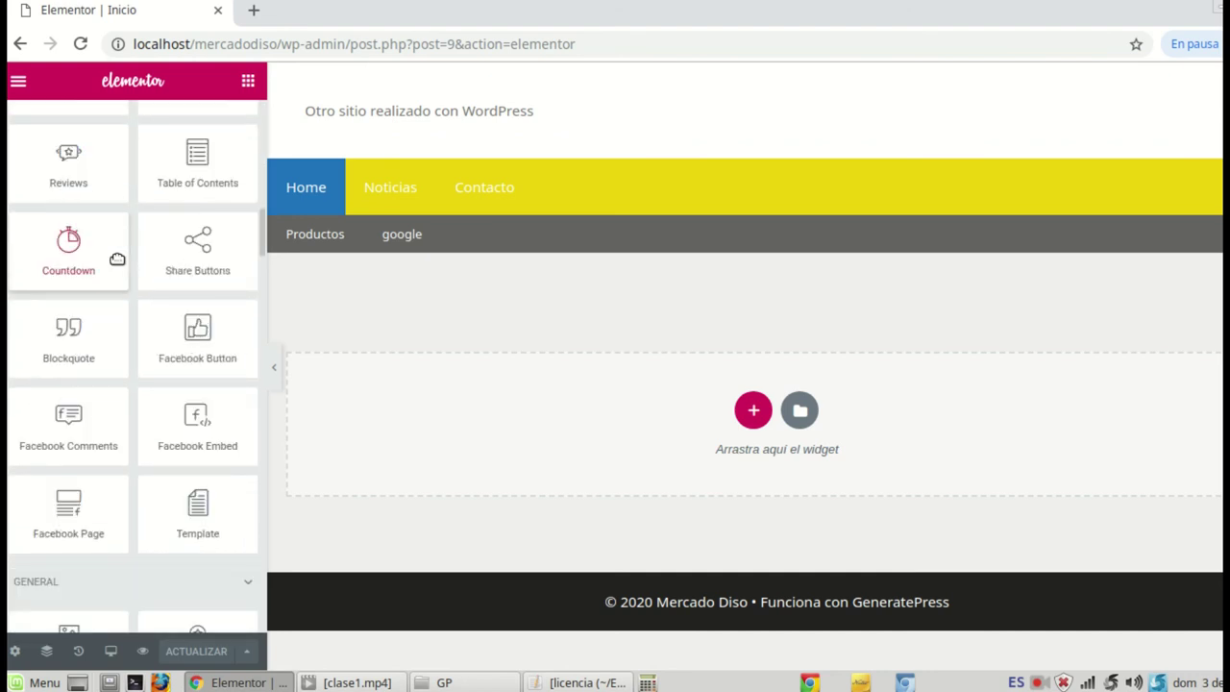
scroll(118, 258, "up", 12)
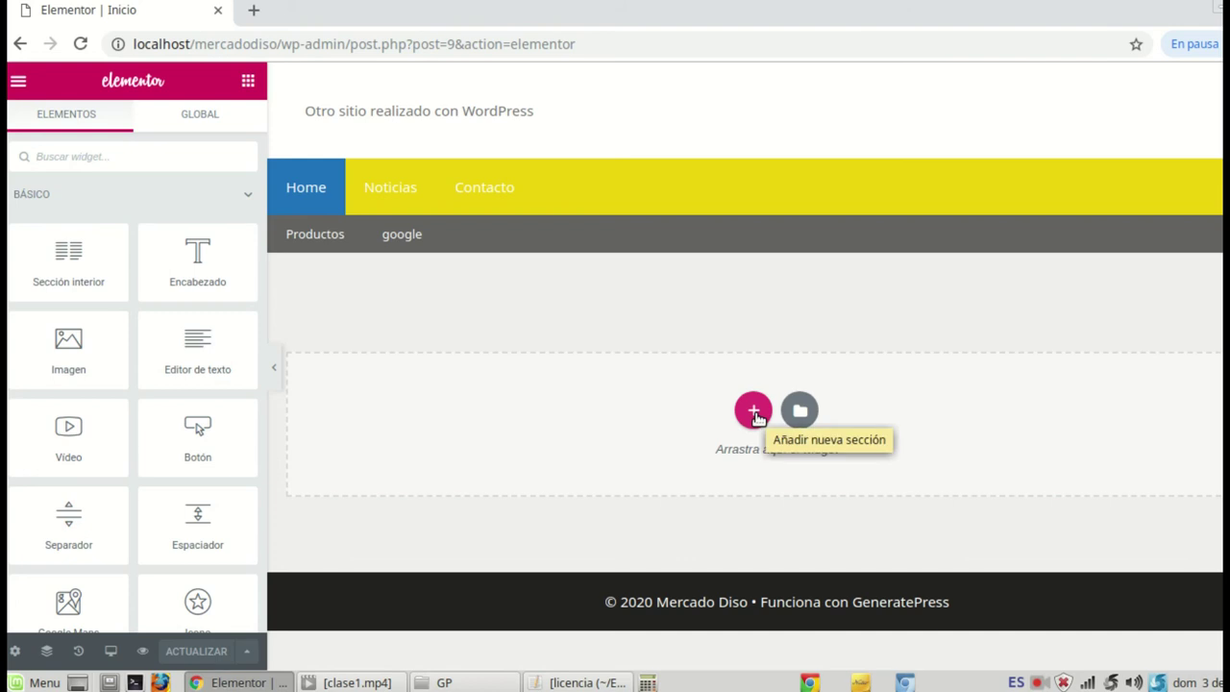
left_click(754, 414)
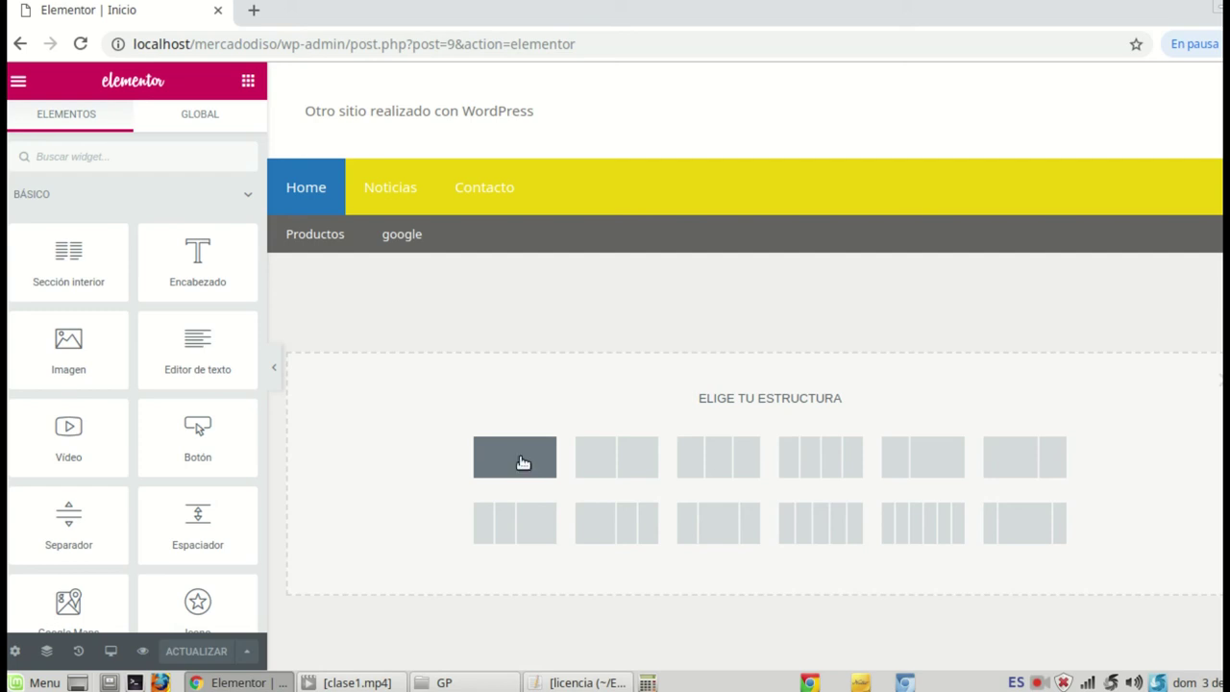
left_click(535, 462)
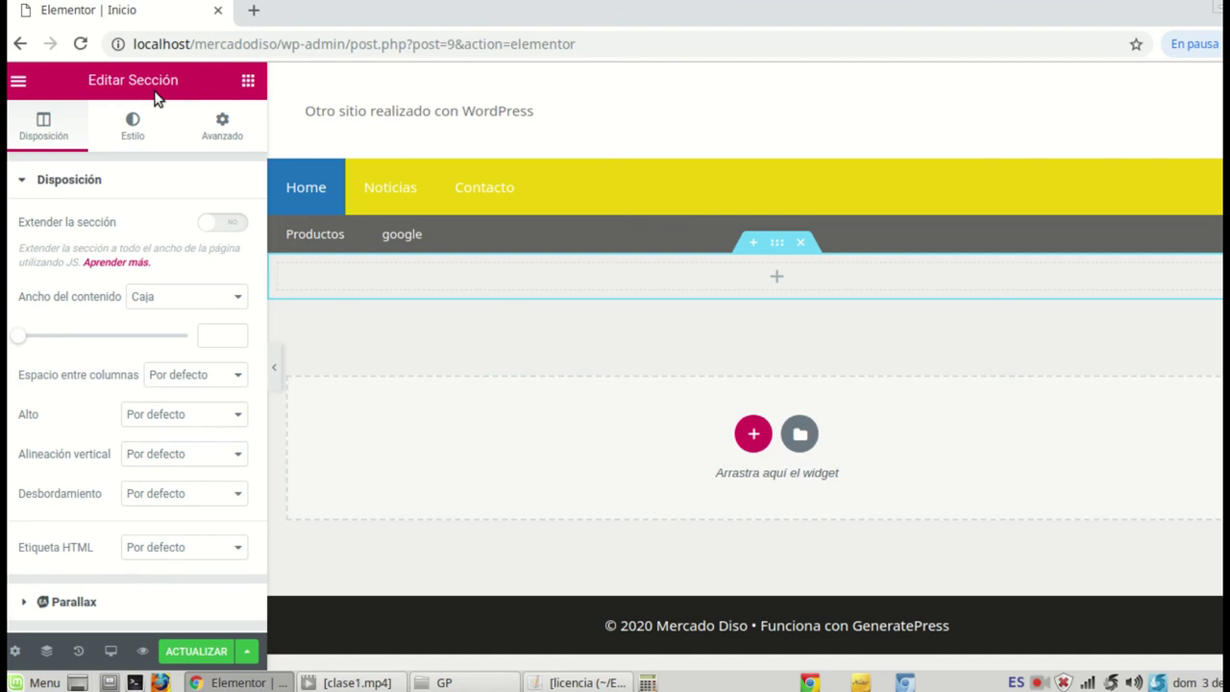
Step: Turn on stretching for the new section and set its content width to Ancho completo
left_click(229, 224)
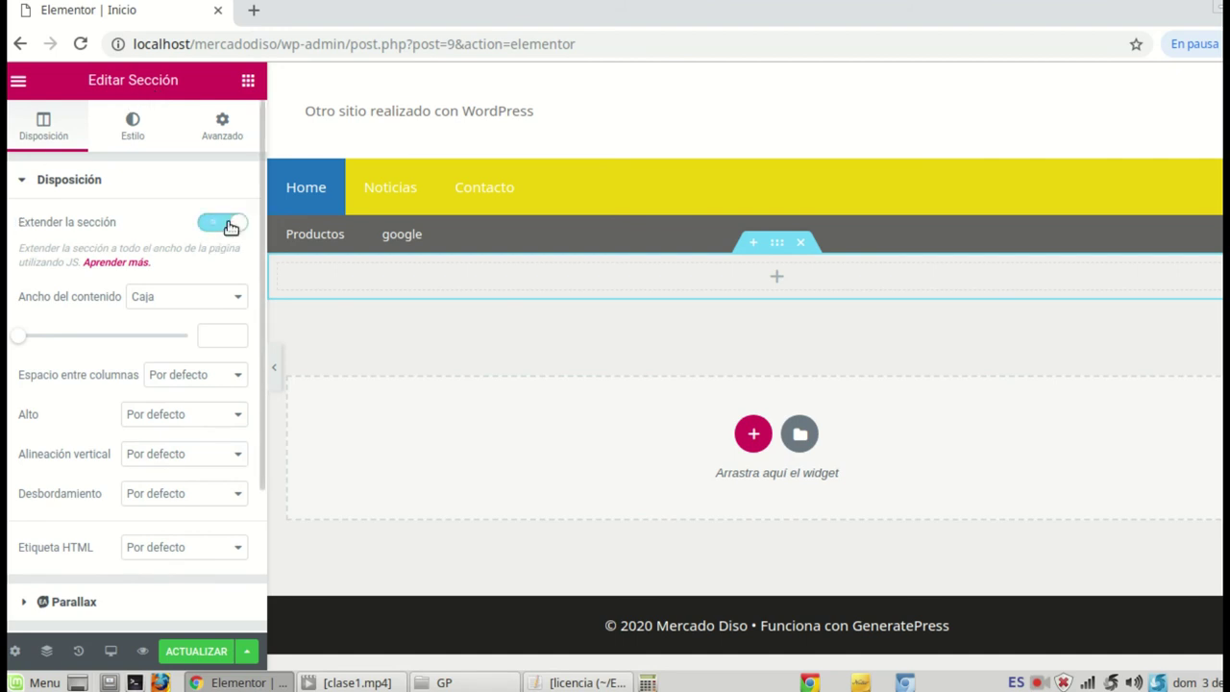
left_click(240, 294)
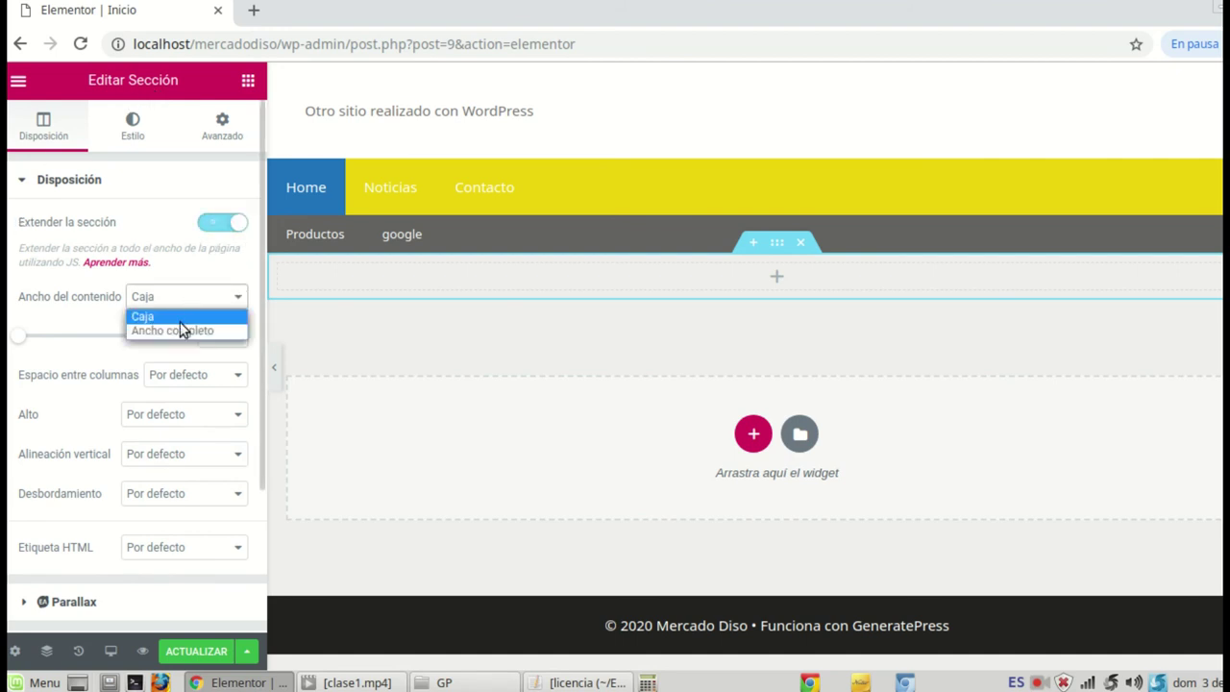
left_click(183, 317)
left_click(231, 300)
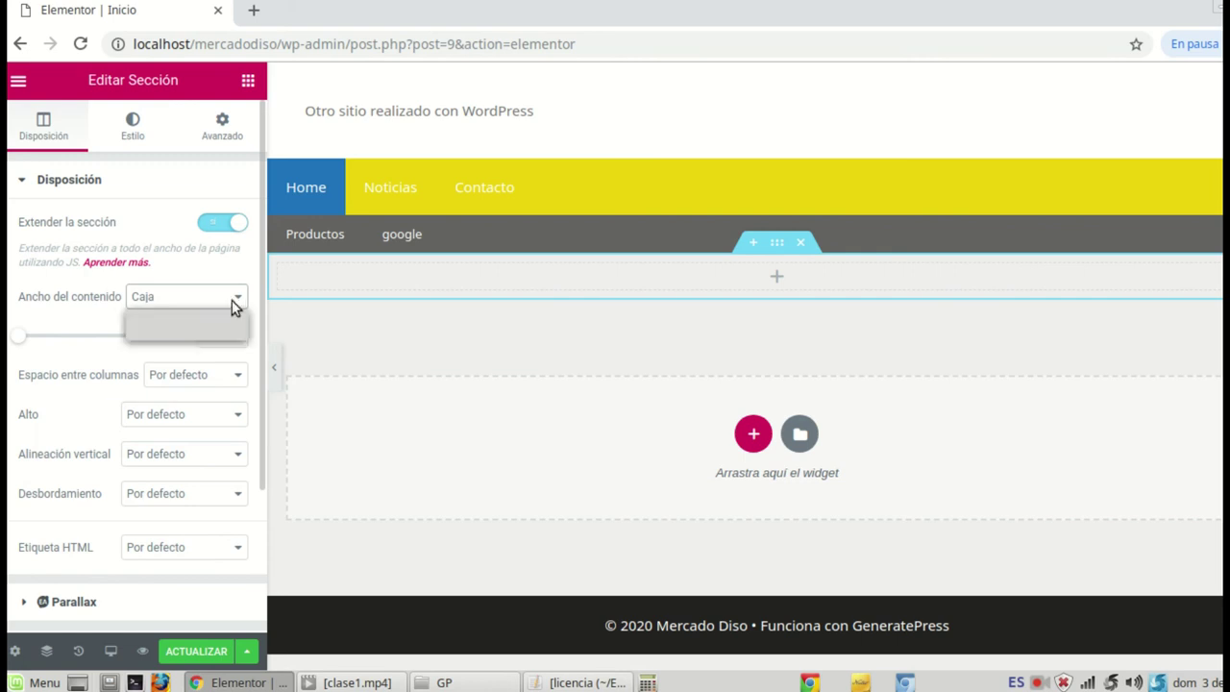
left_click(205, 332)
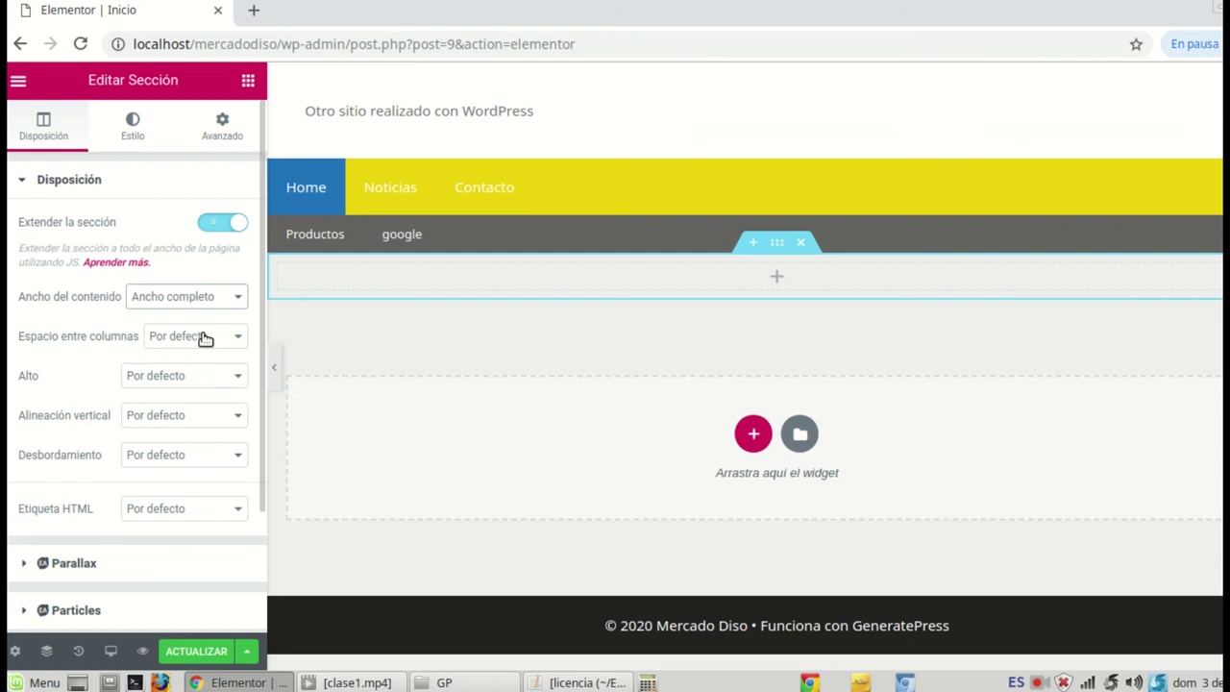
Step: Set the section's background overlay (Capa de fondo) to the classic type and start choosing its image
left_click(135, 130)
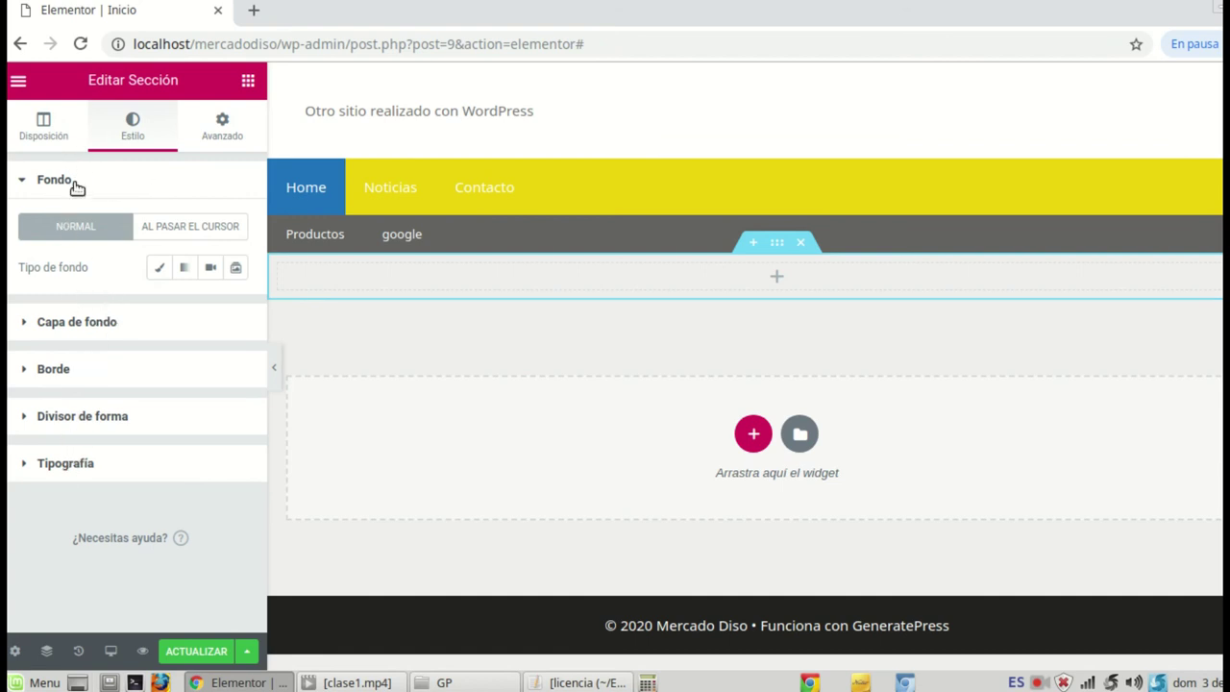
left_click(35, 325)
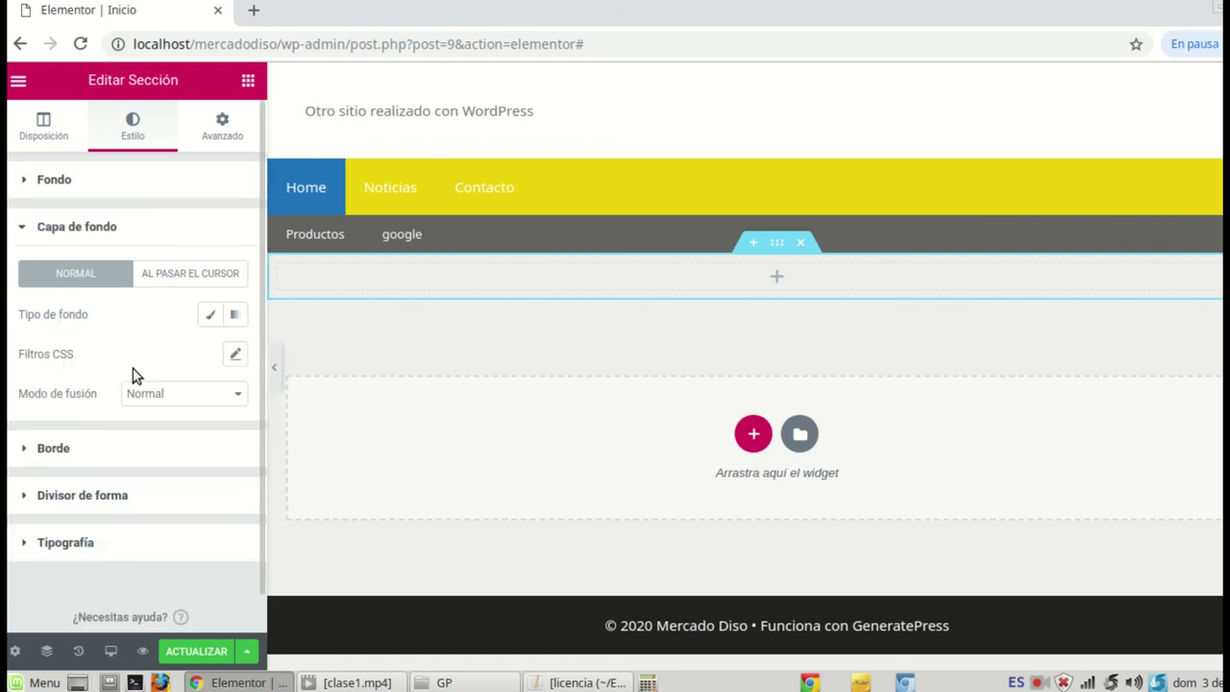
left_click(209, 317)
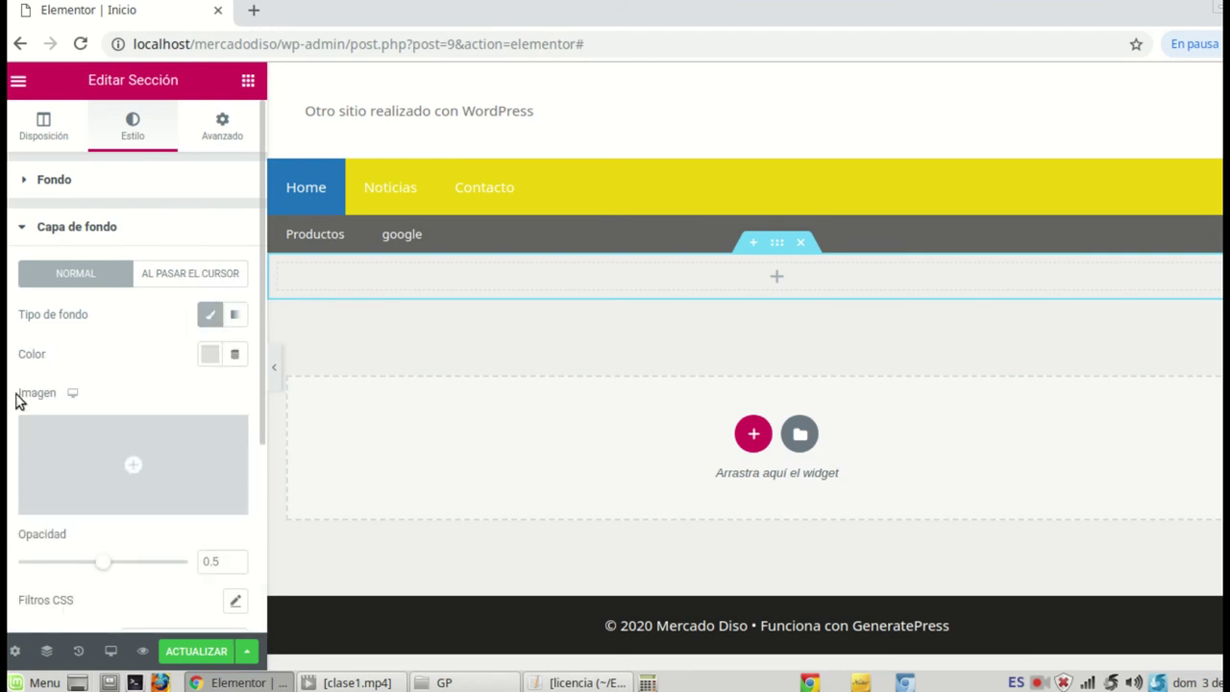
left_click(129, 467)
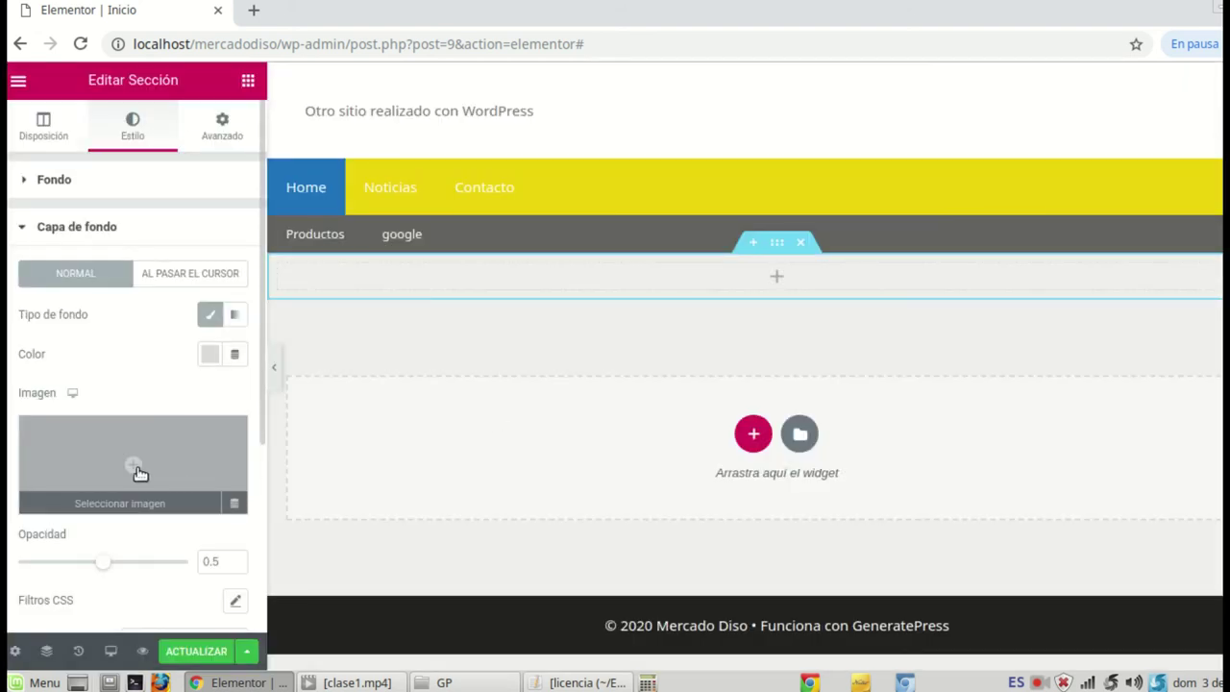
left_click(129, 467)
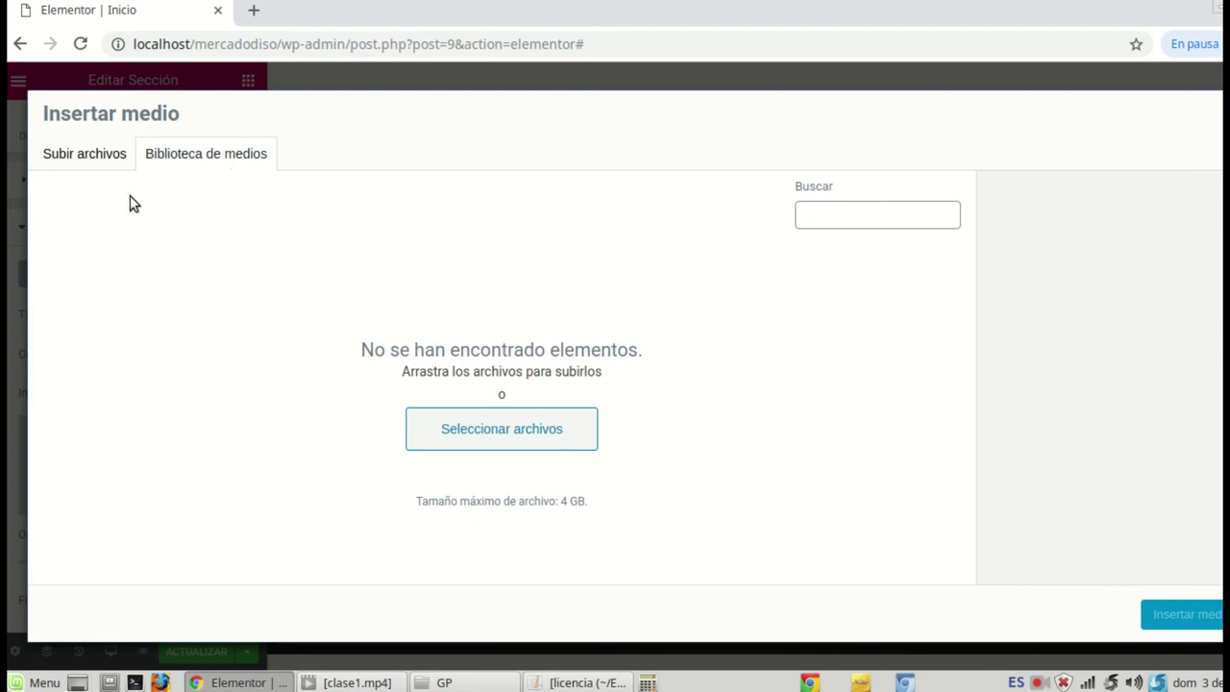
Step: Upload datacenter.jpg to the media library from the Escritorio/proyectos/DATAWEBSOLUTION folder
left_click(96, 162)
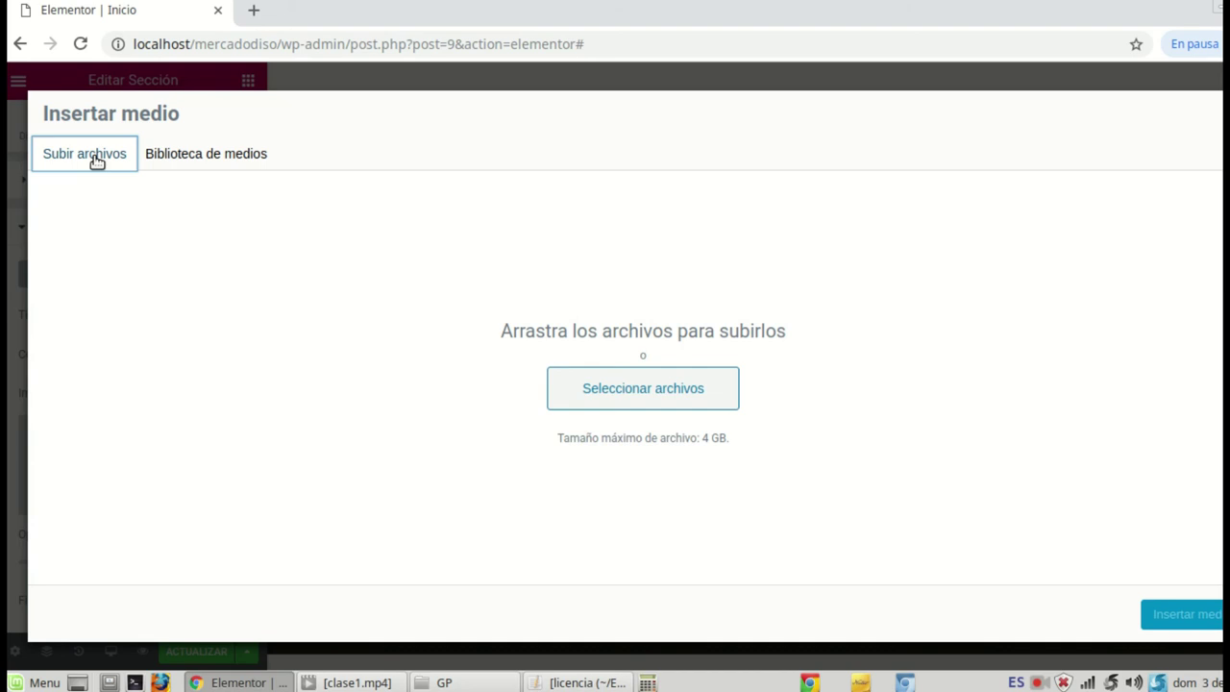
left_click(663, 391)
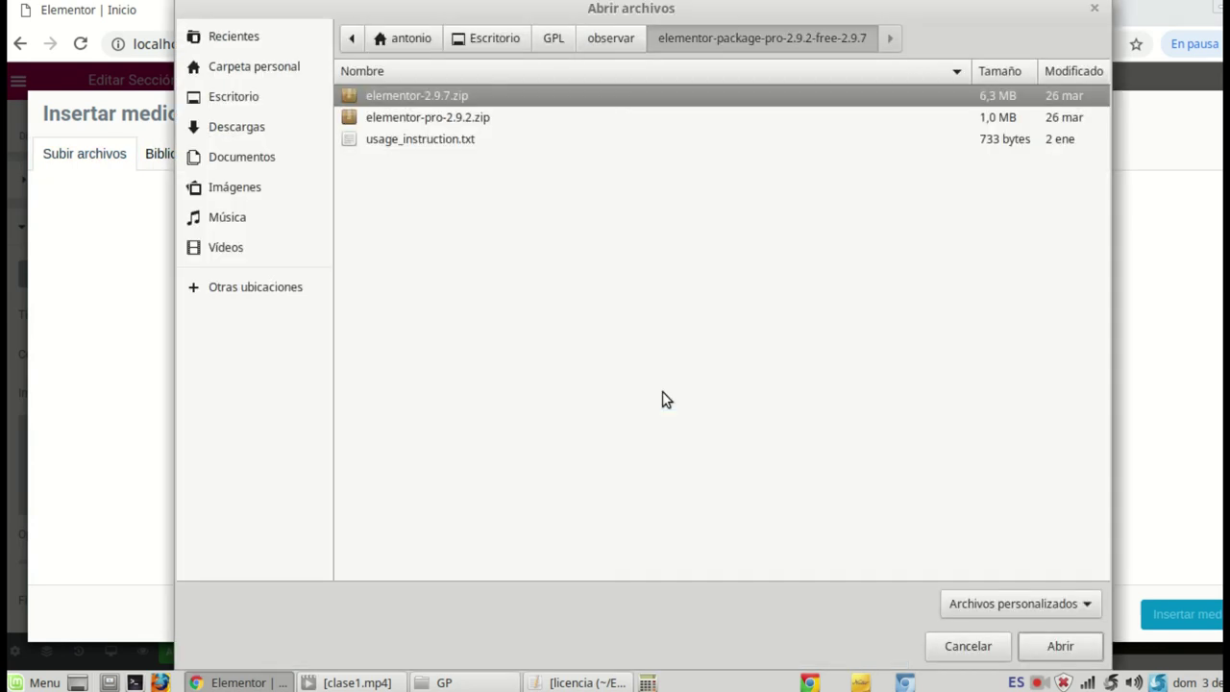
left_click(252, 72)
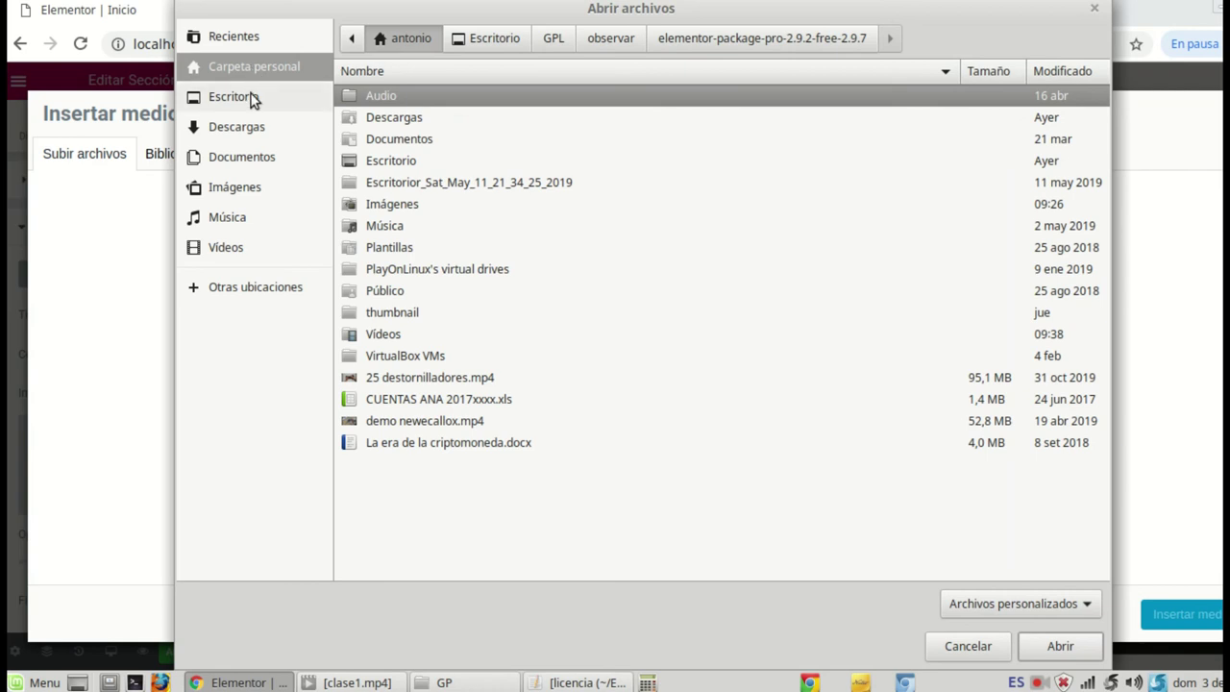
left_click(258, 97)
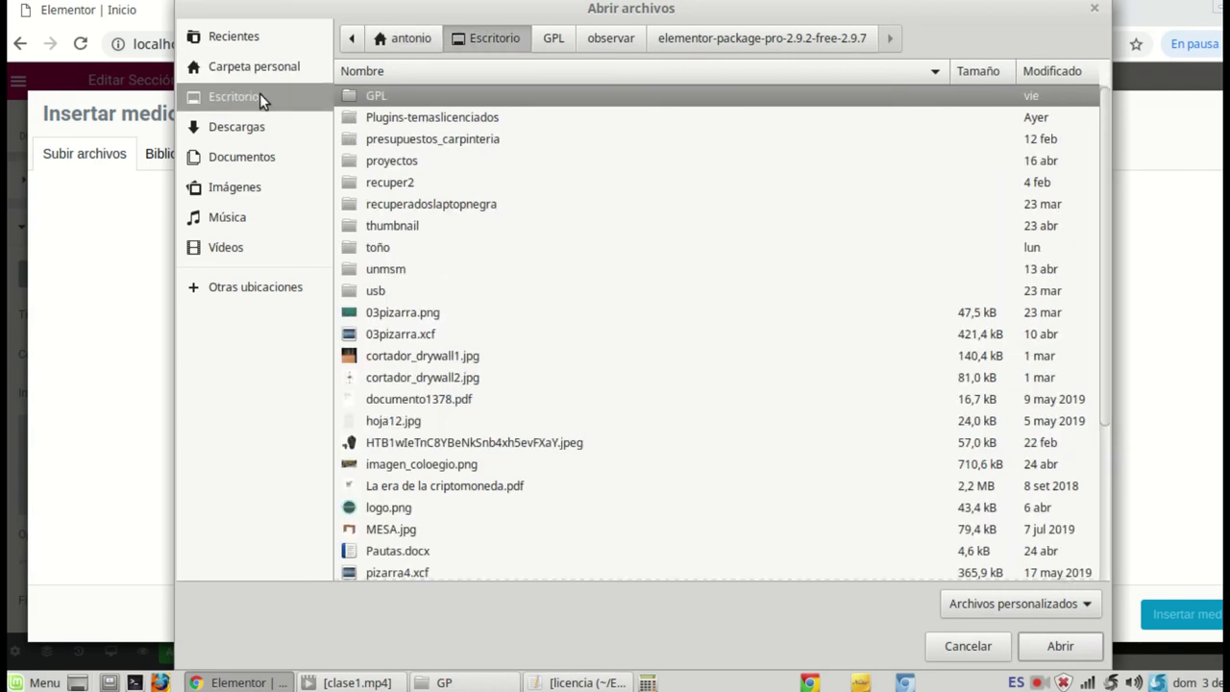
left_click(394, 162)
double_click(394, 161)
double_click(394, 268)
key("Down")
key("Down")
key("Up")
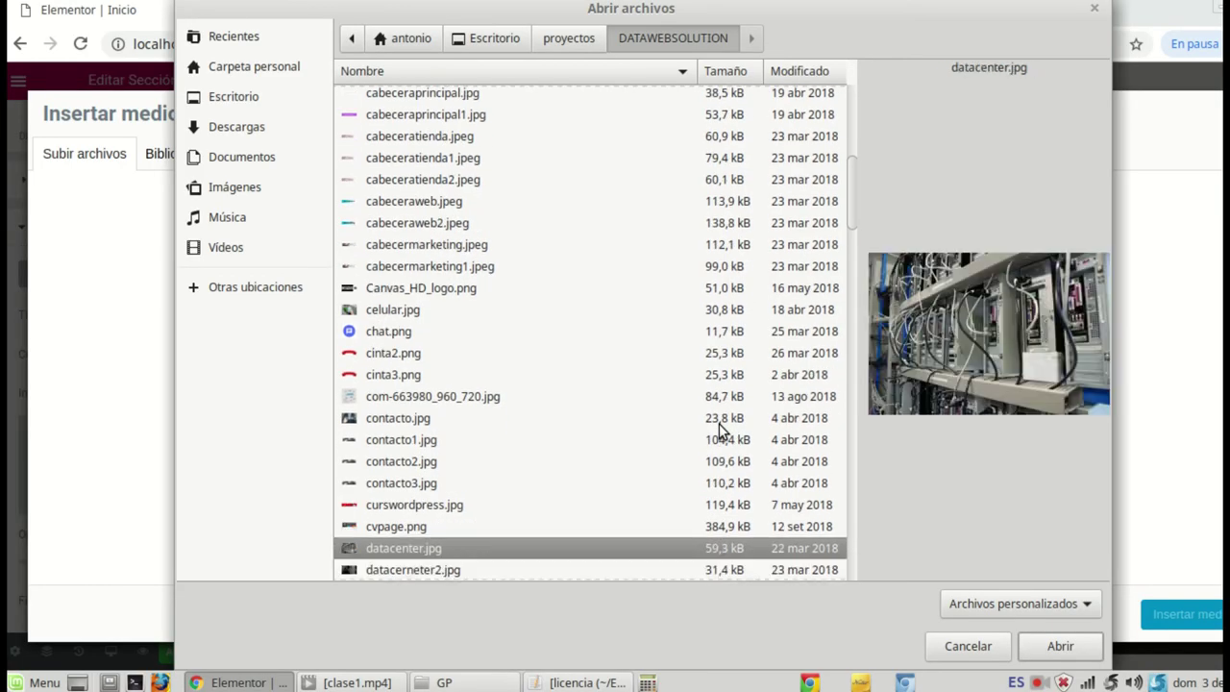
left_click(1057, 647)
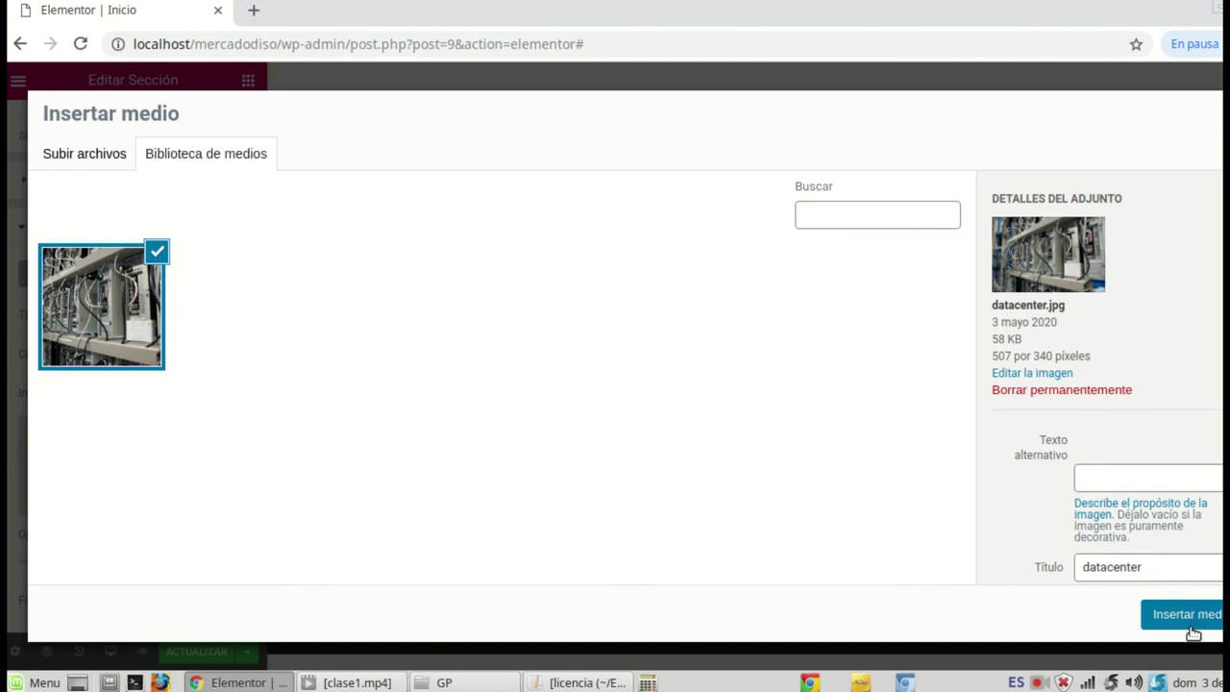
Step: Examine the title, caption, description and link fields in the attachment details of datacenter.jpg
scroll(1163, 461, "down", 1)
double_click(1165, 525)
left_click(1185, 524)
left_click_drag(1156, 522, 1083, 517)
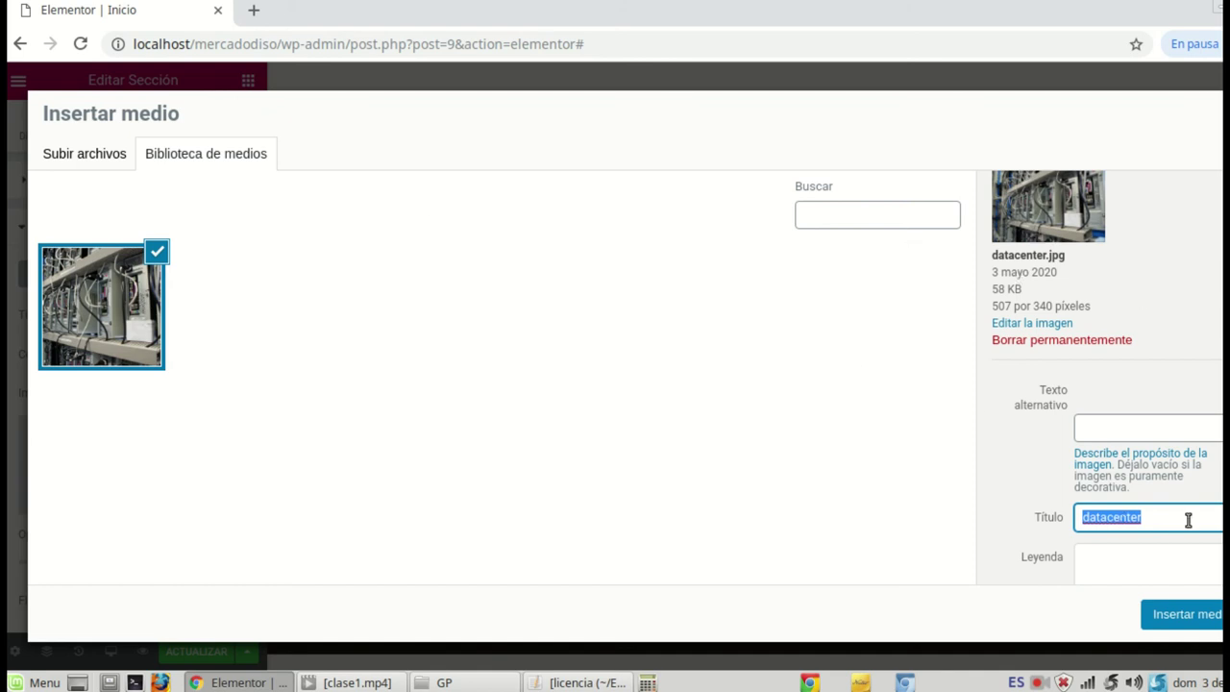
left_click(1104, 567)
scroll(1104, 567, "down", 1)
left_click(1104, 562)
left_click(1121, 467)
left_click(1114, 516)
left_click(1115, 475)
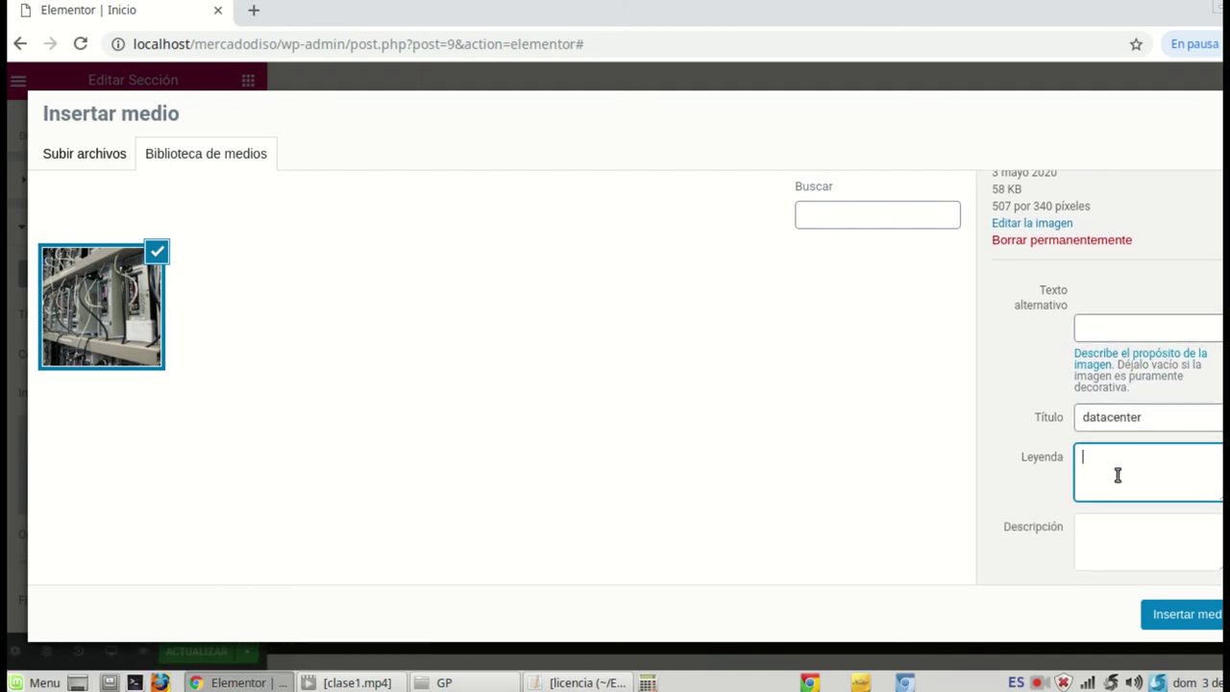
left_click(1114, 531)
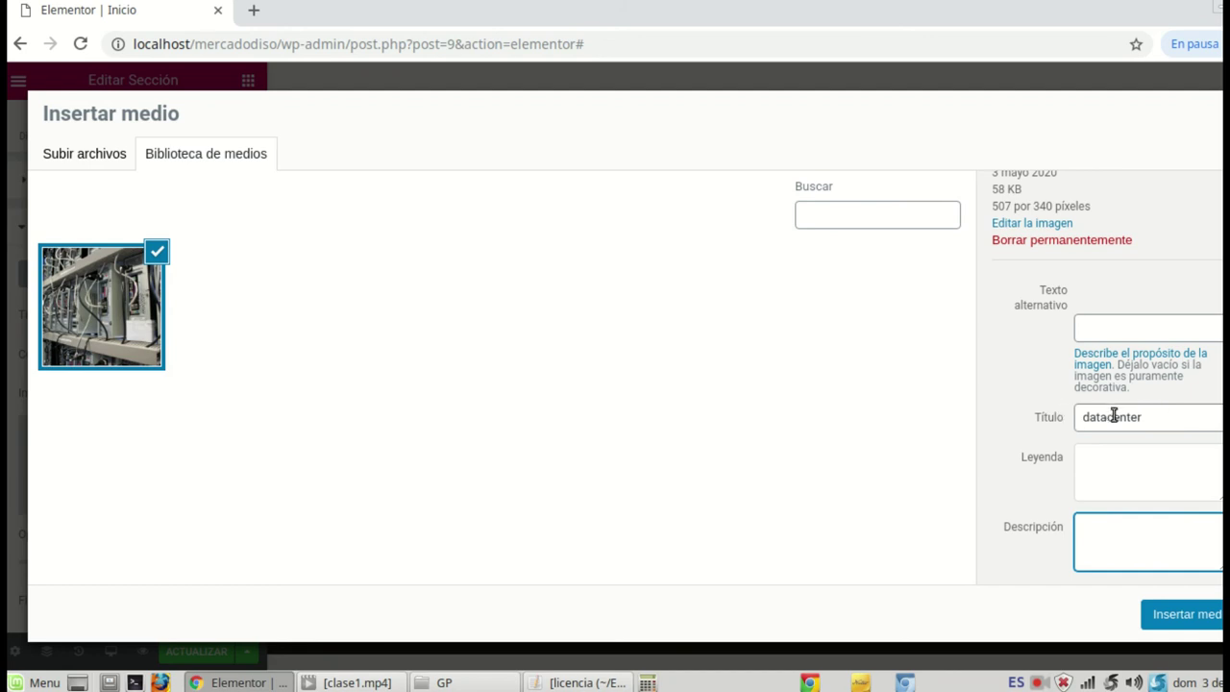
scroll(1115, 428, "down", 2)
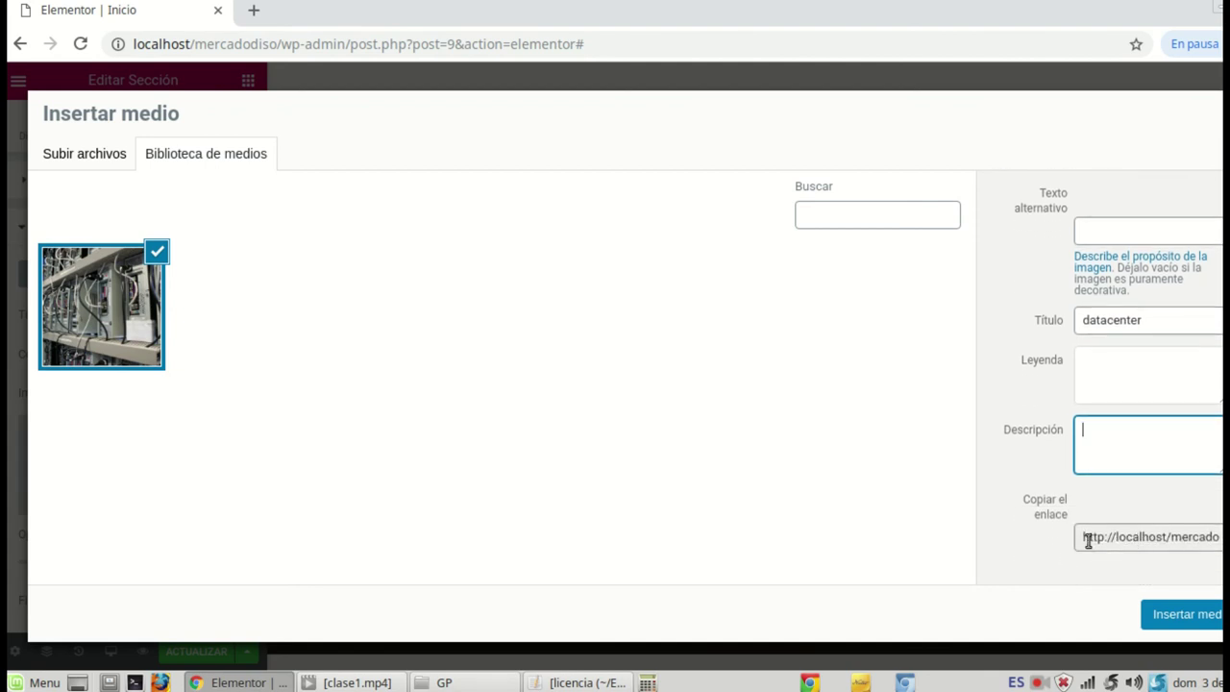
left_click_drag(1081, 536, 1115, 536)
left_click(1191, 535)
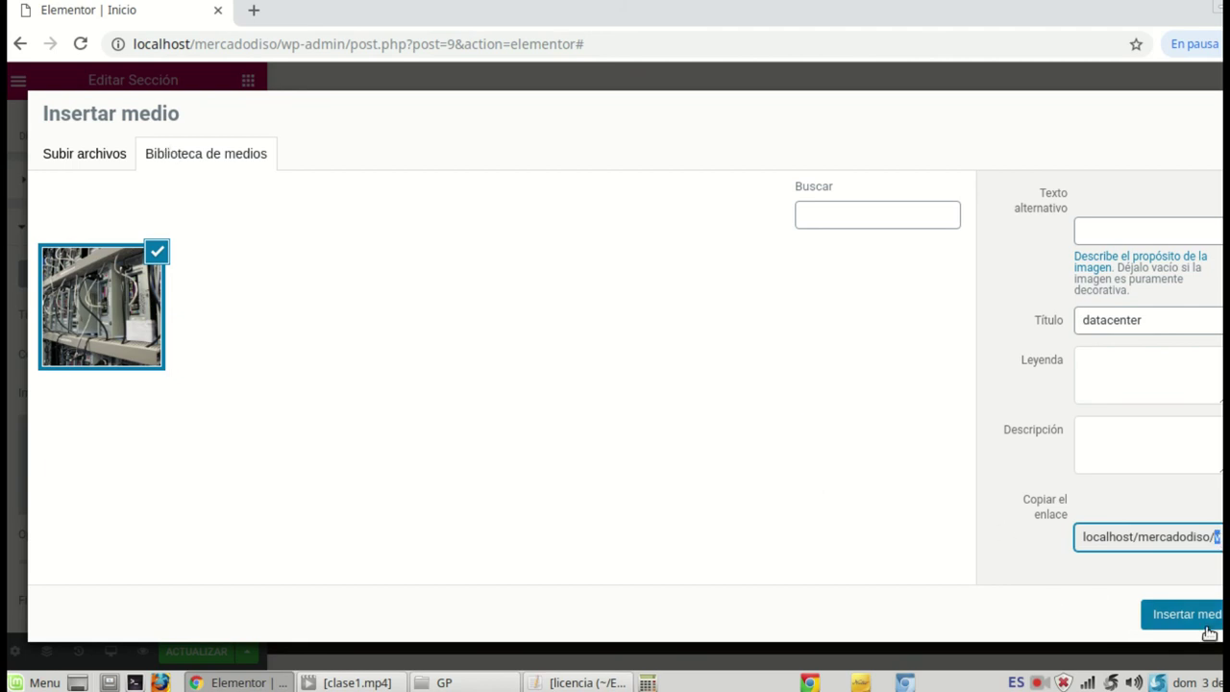
Step: Insert datacenter.jpg as the section's background overlay image and open the section's Fondo settings
left_click(1188, 615)
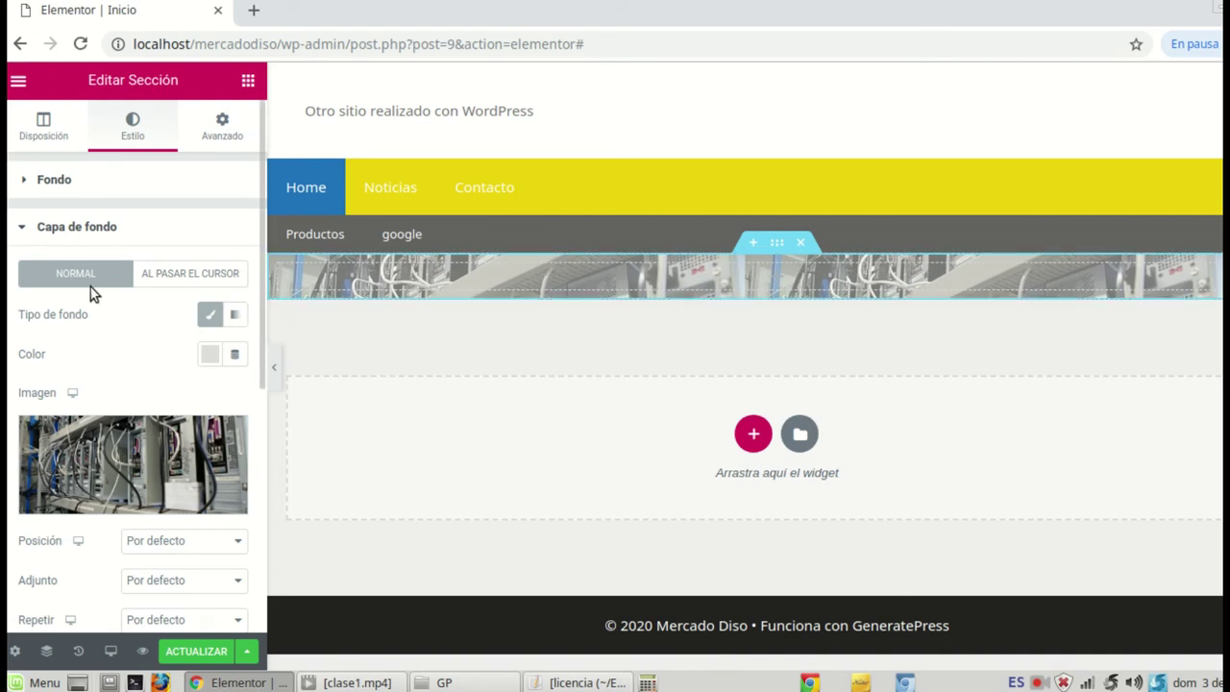
left_click(35, 183)
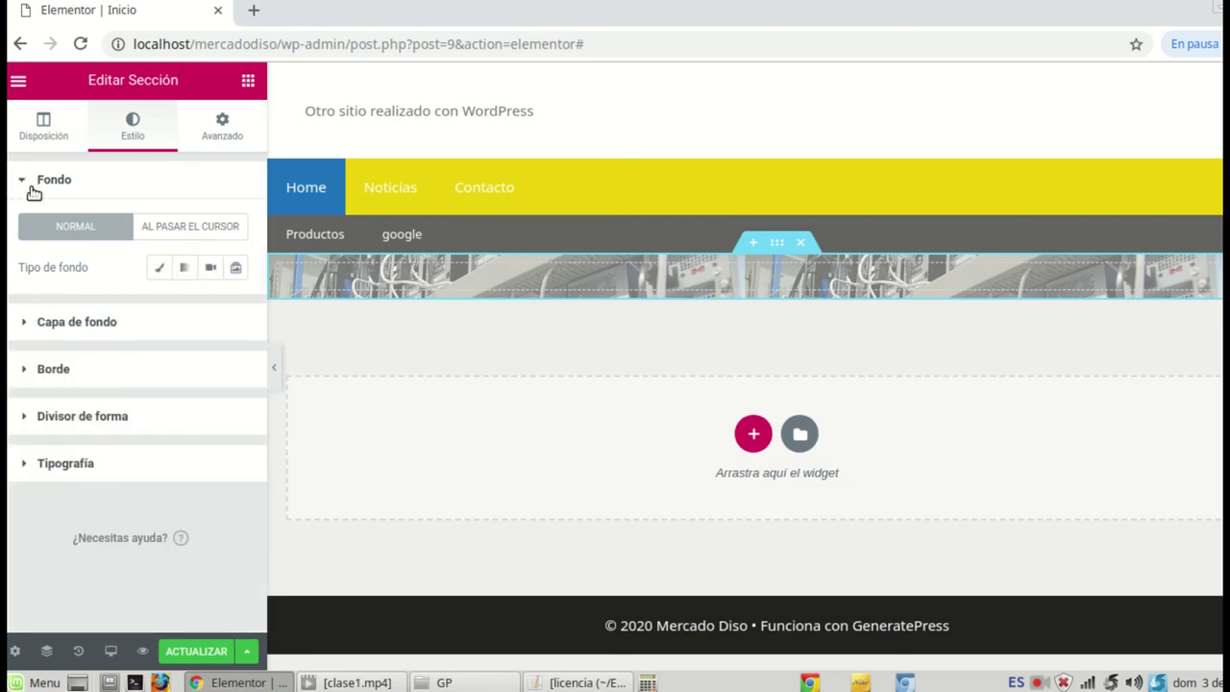
Step: Give the section a classic background with the light green colour #A1CCB2 and update the page
left_click(161, 271)
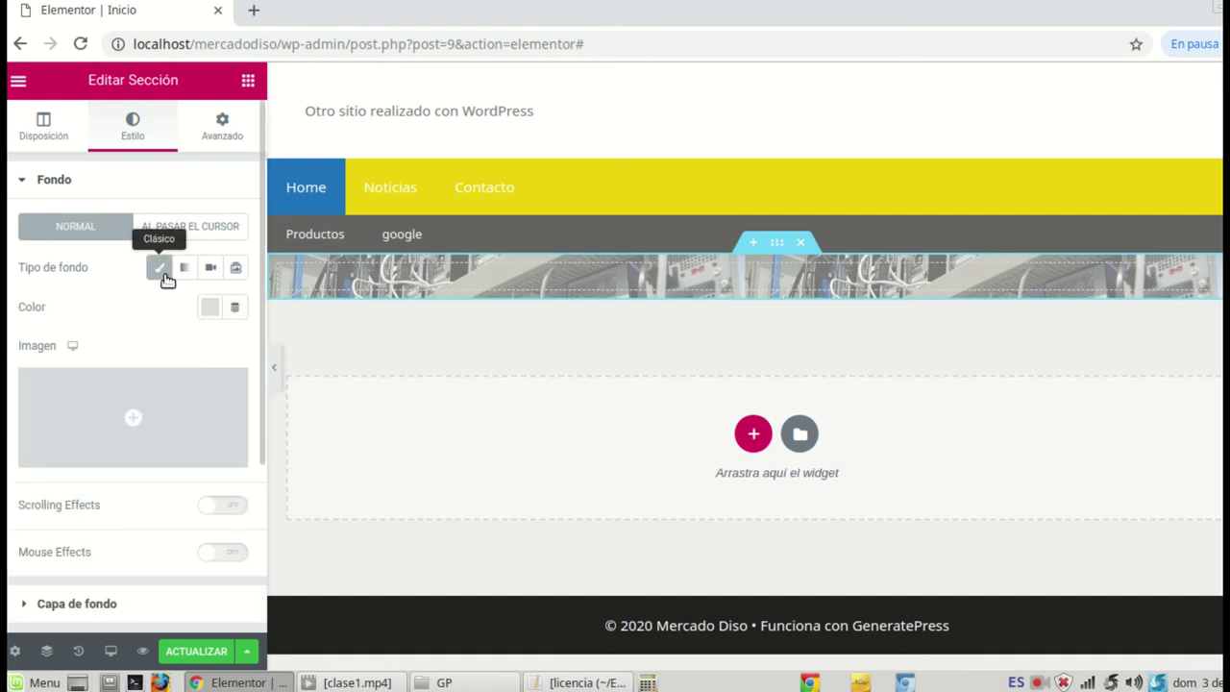
left_click(210, 307)
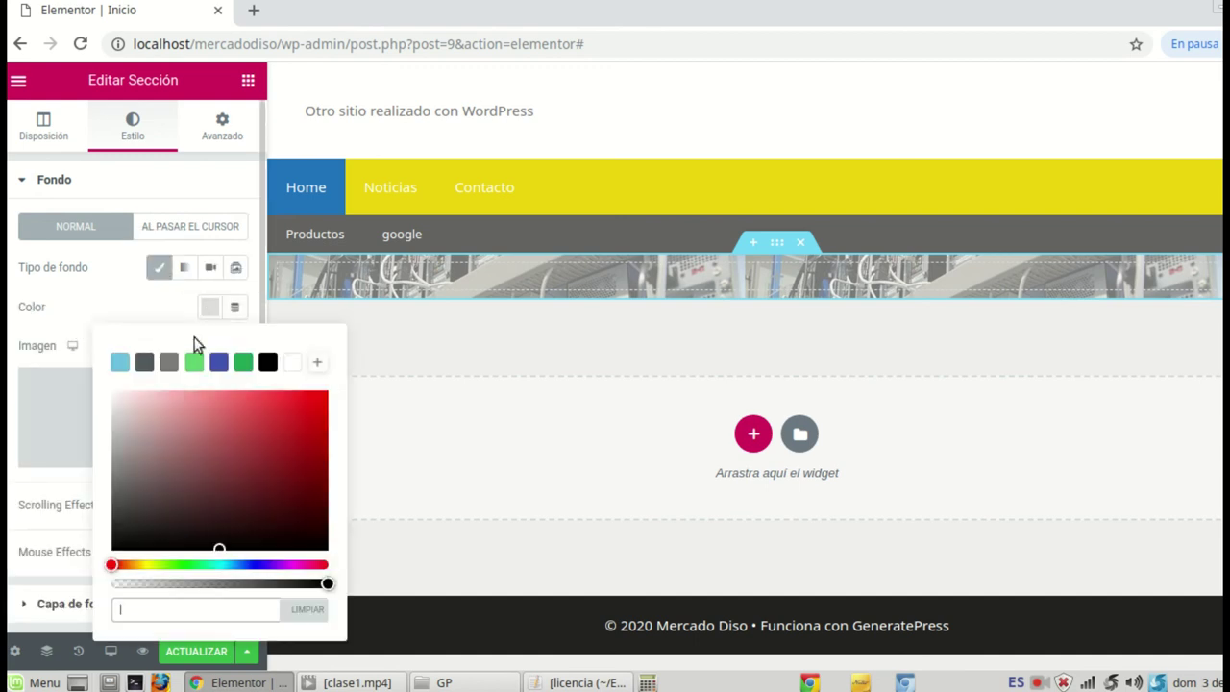
left_click(194, 488)
left_click(170, 524)
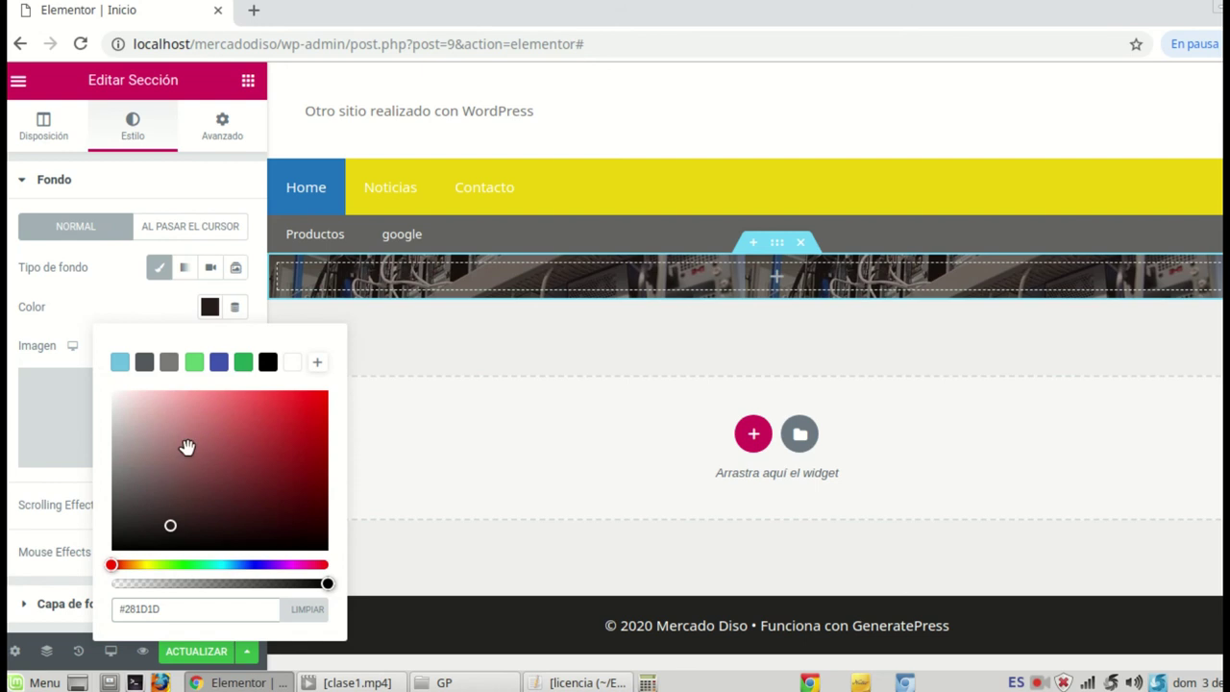
left_click(244, 362)
left_click(148, 420)
left_click(157, 421)
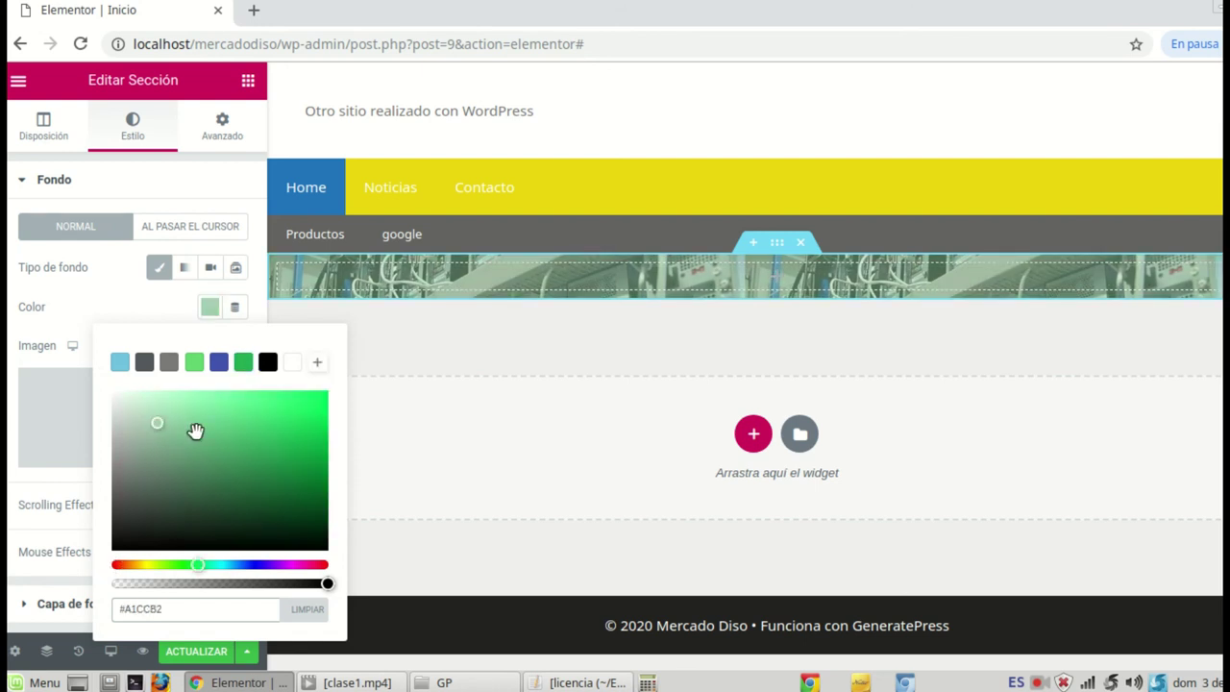
left_click(197, 653)
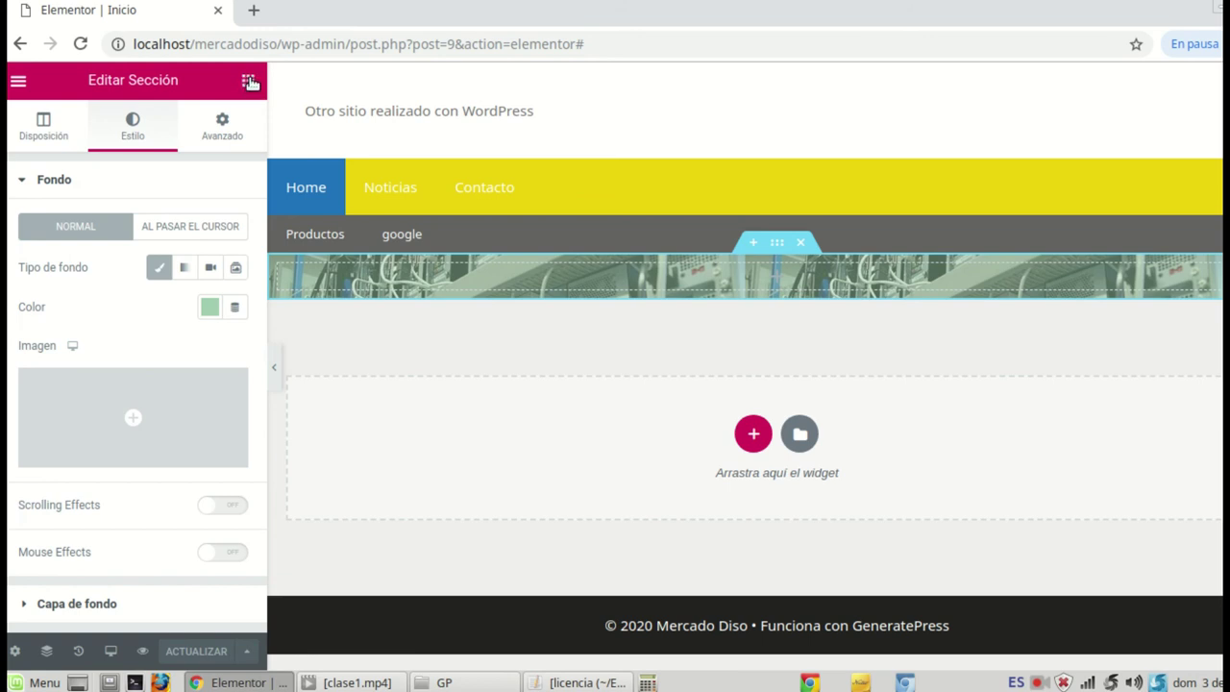
Step: Add an Encabezado widget to the section with the title "Mi primera web" and centre it
left_click(249, 82)
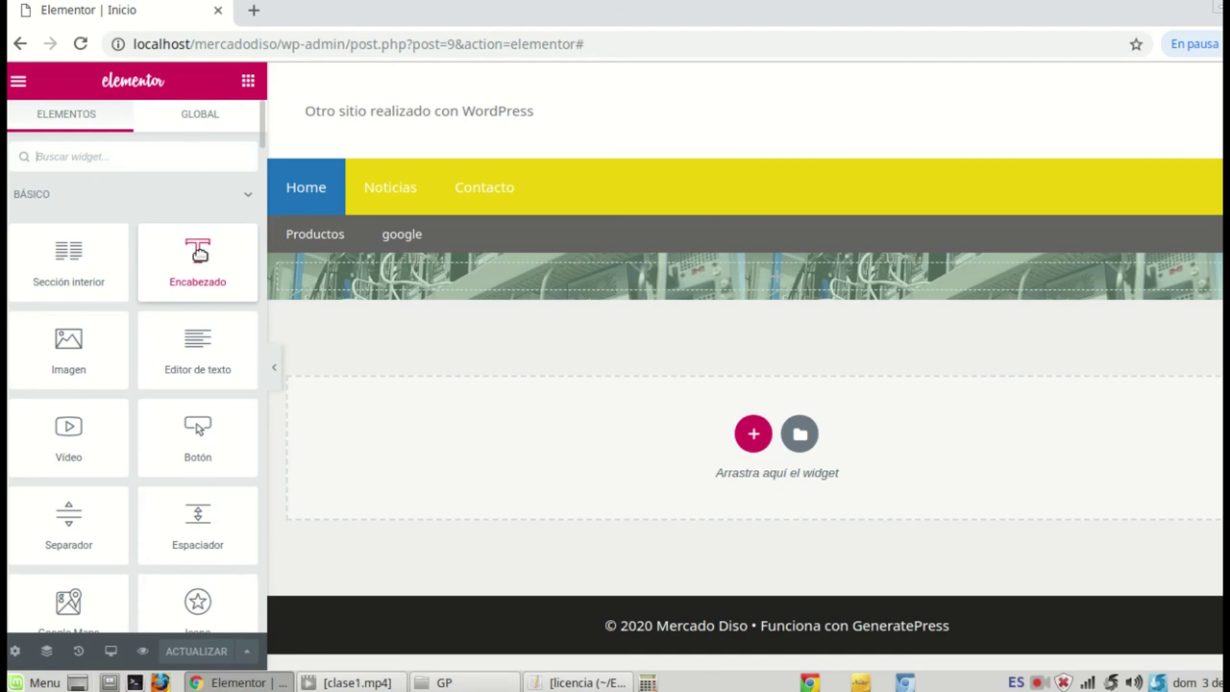
left_click_drag(198, 253, 794, 286)
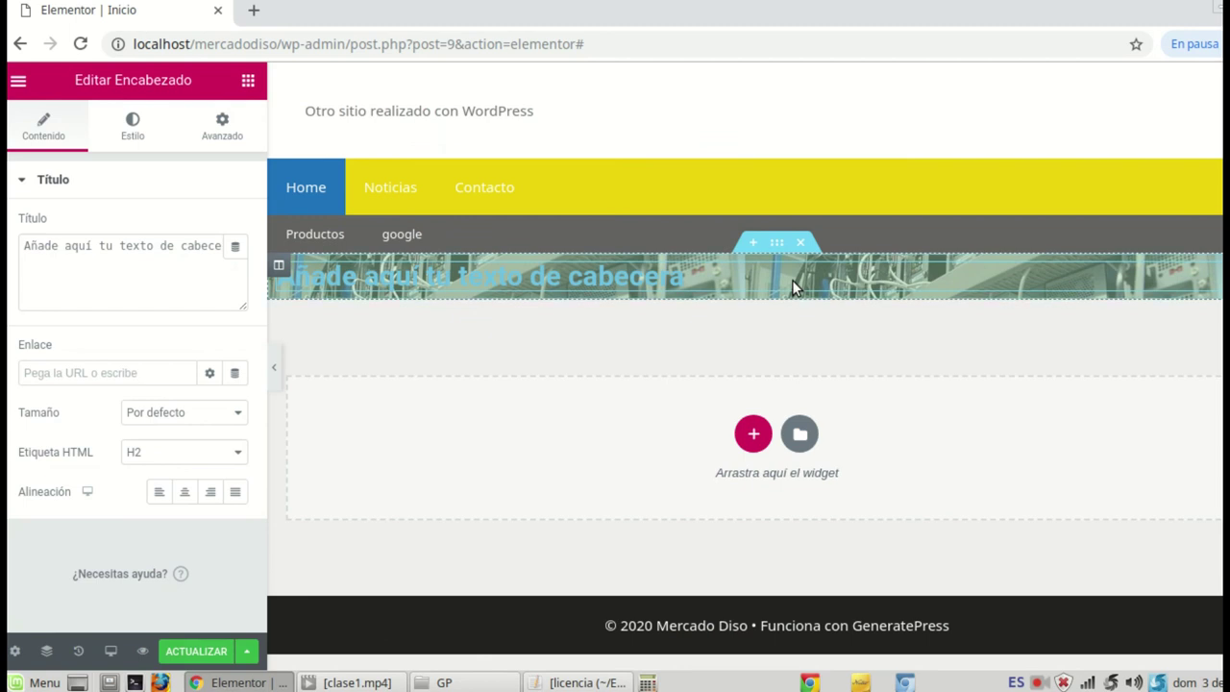
left_click_drag(23, 245, 253, 269)
type("Mi primera web")
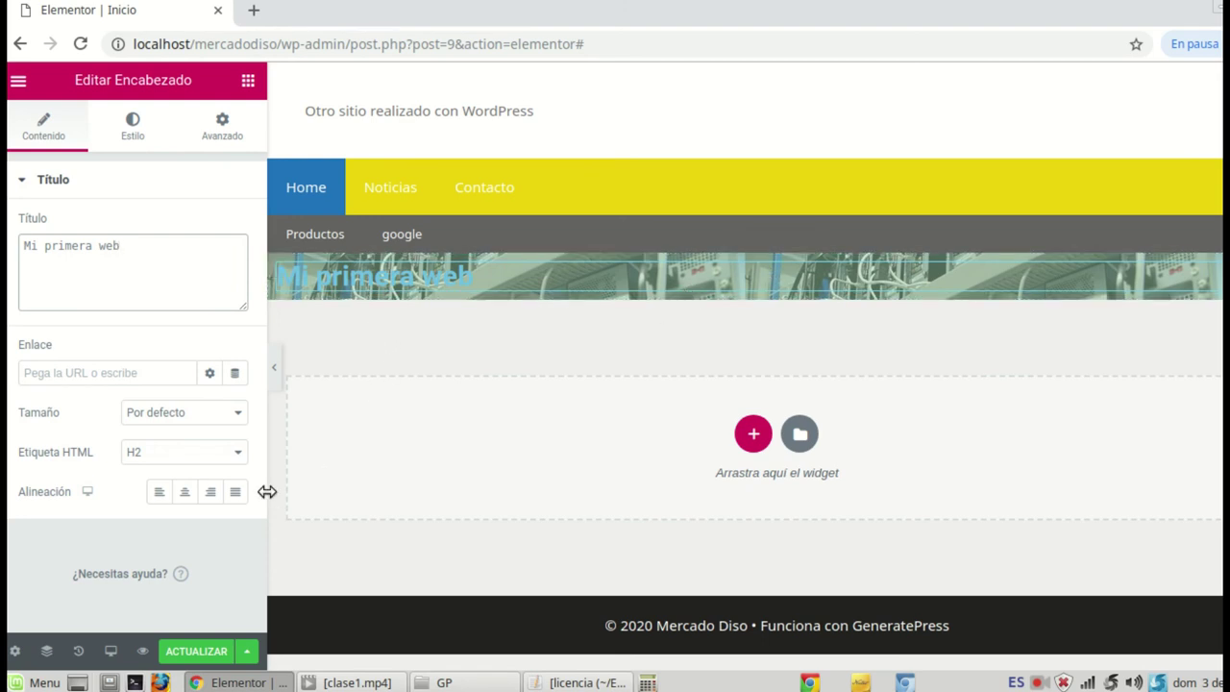
left_click(186, 493)
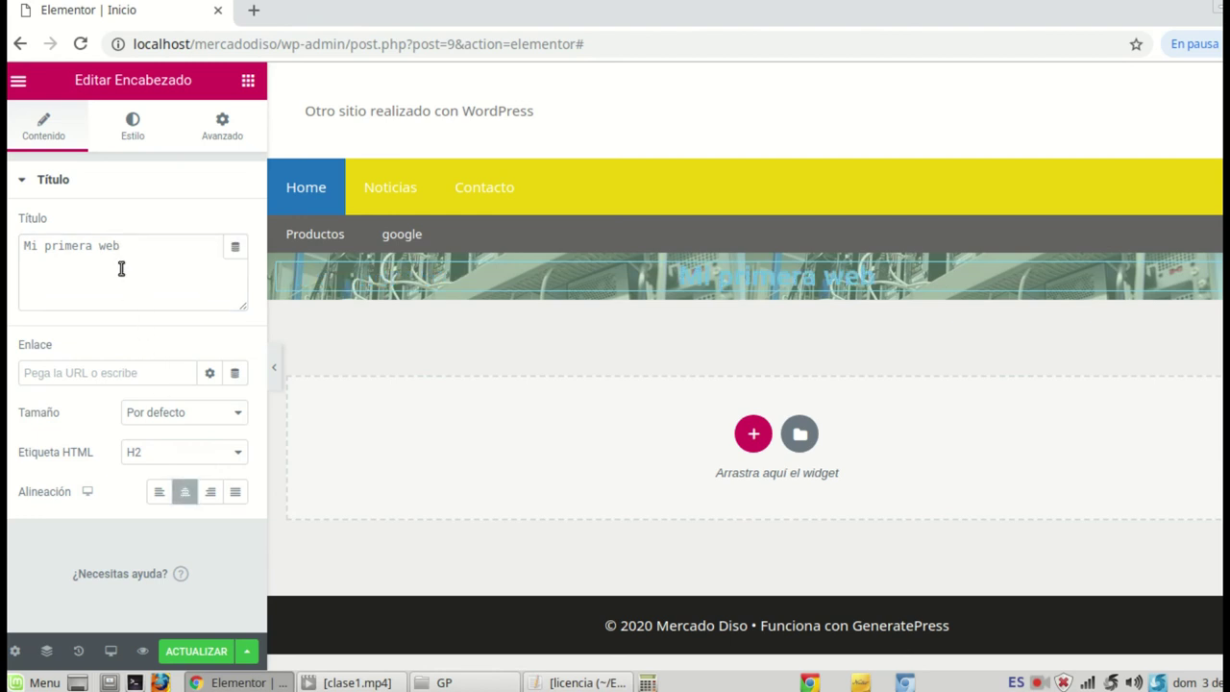
Step: Set the heading's text colour to white (#FFFFFF)
left_click(131, 129)
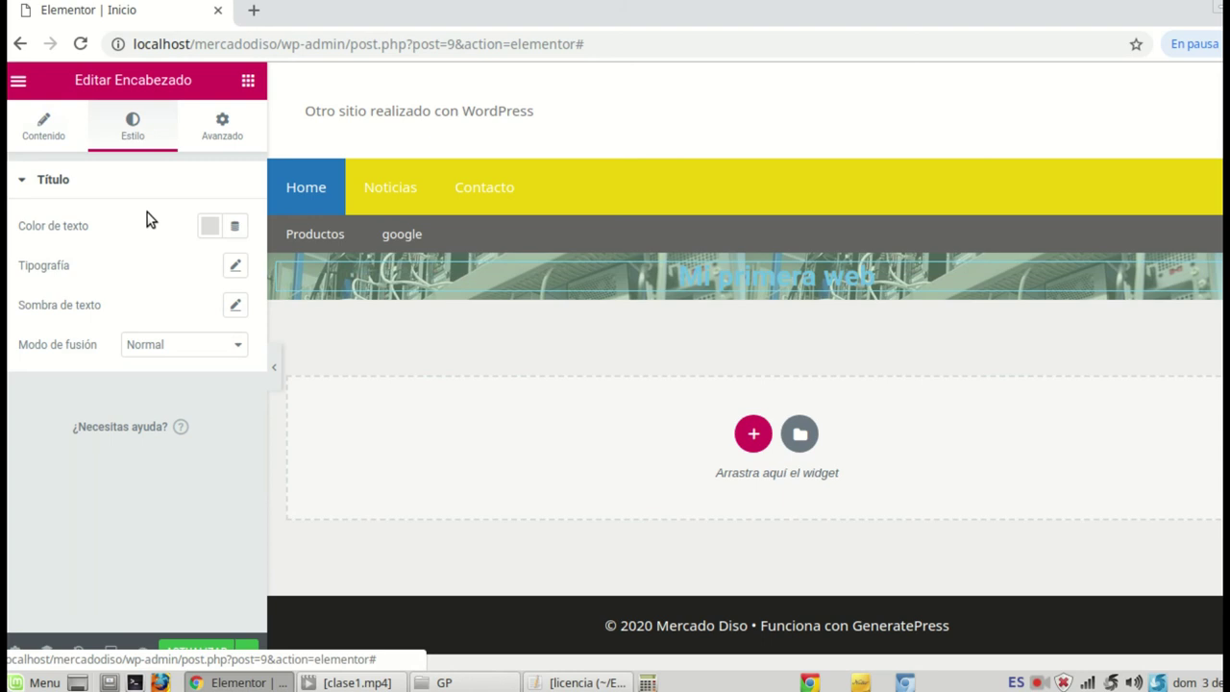
left_click(211, 226)
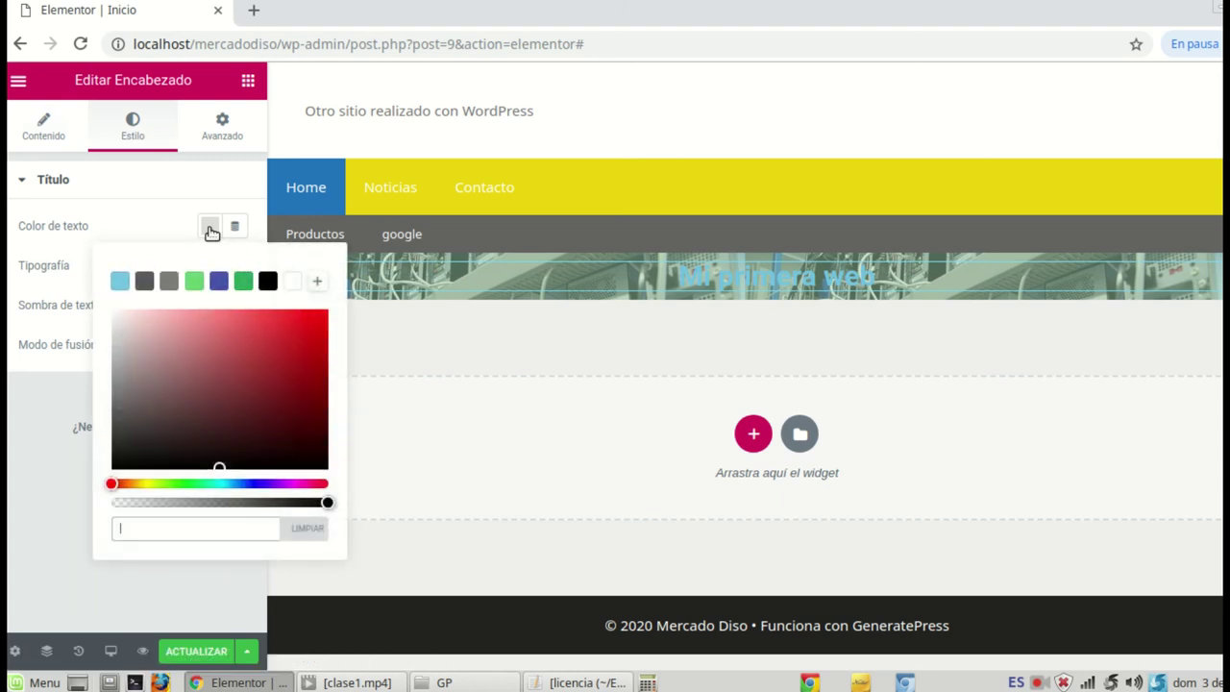
left_click(293, 282)
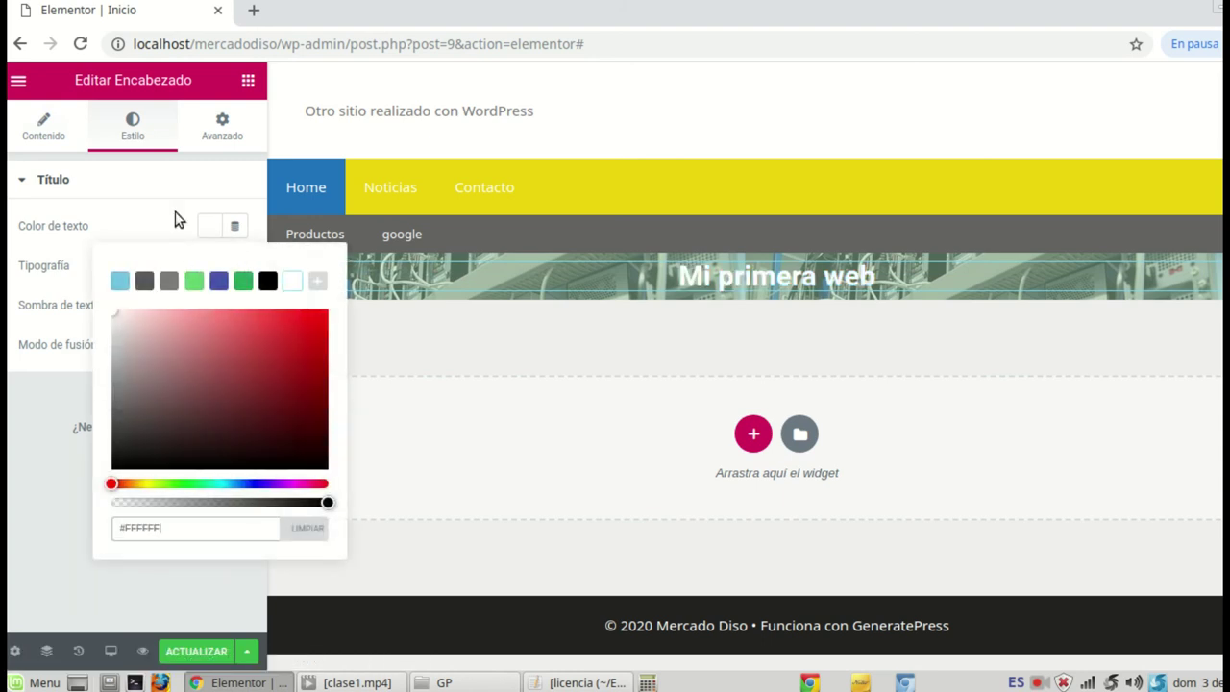
left_click(154, 183)
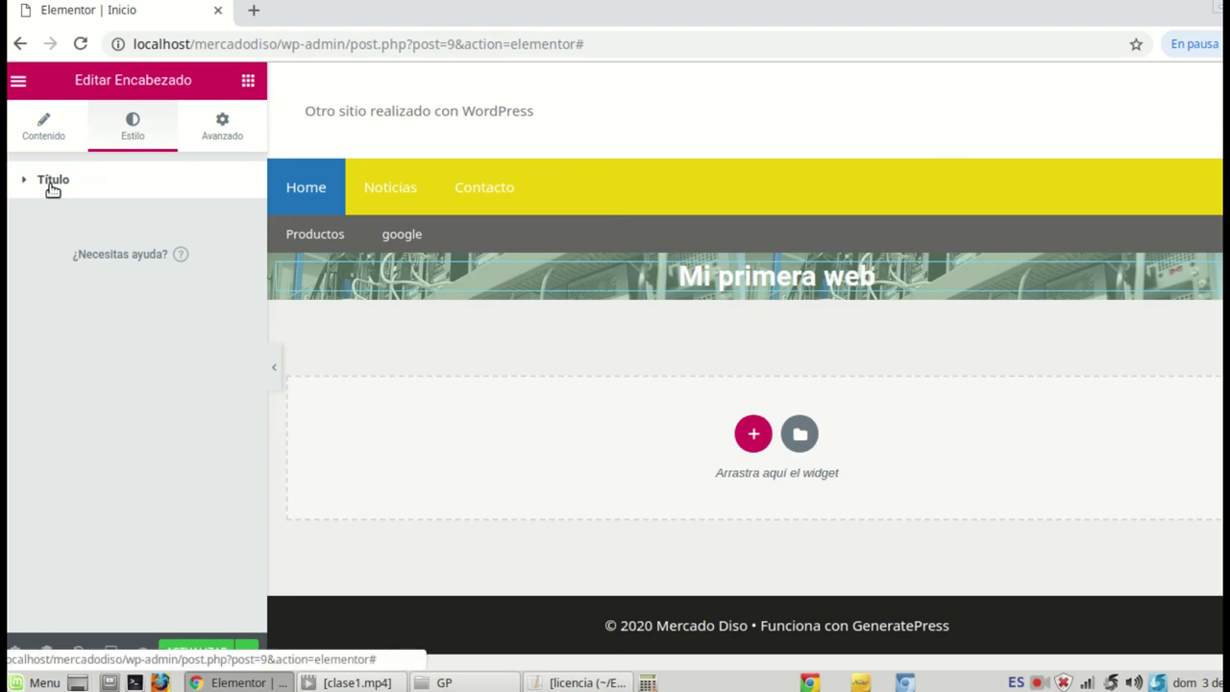
left_click(21, 182)
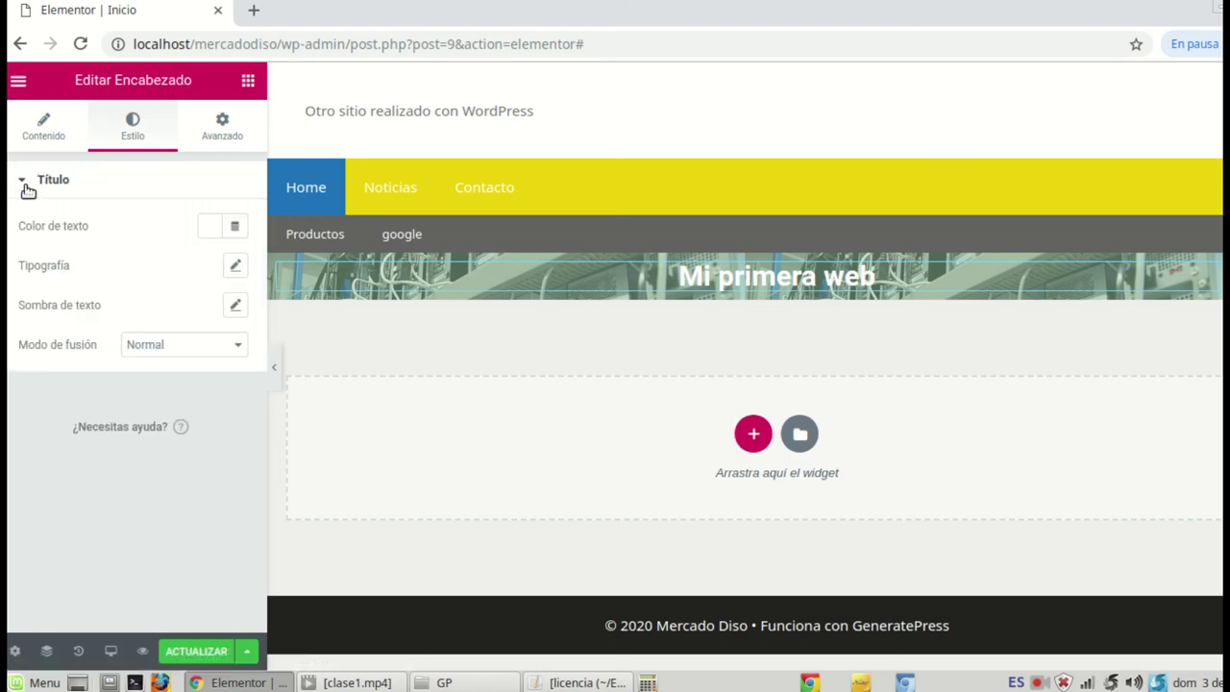
Step: Set the heading's font family to Raleway in its typography settings
left_click(230, 267)
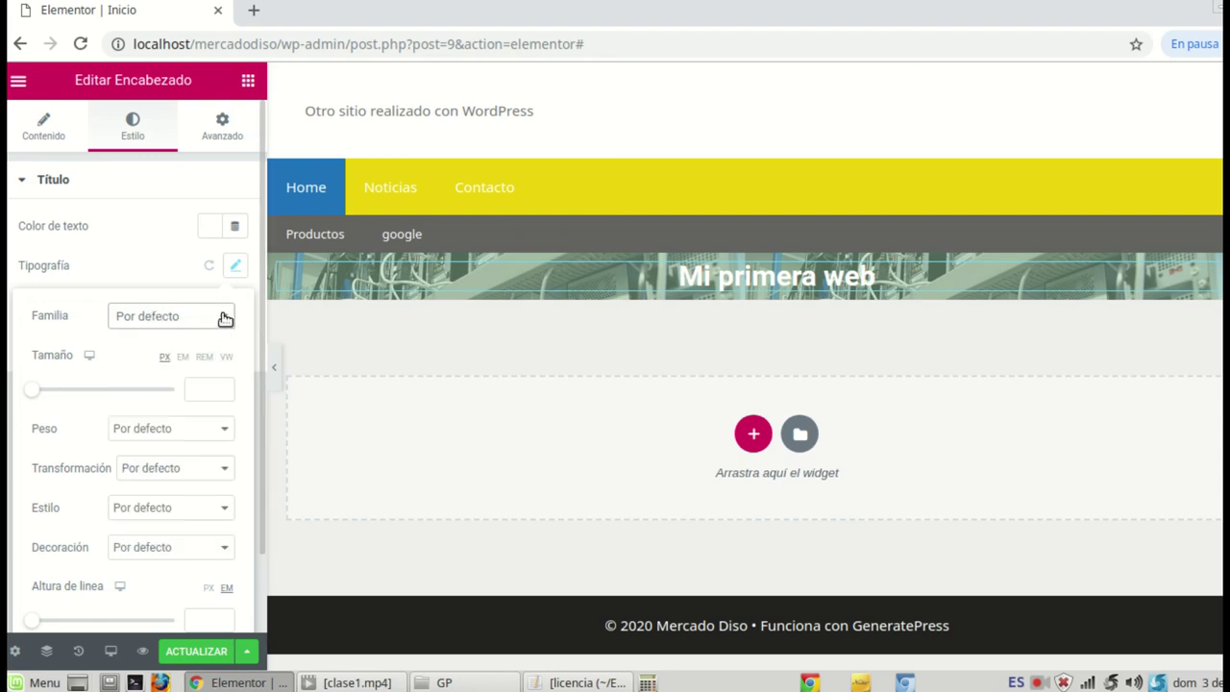
left_click(173, 323)
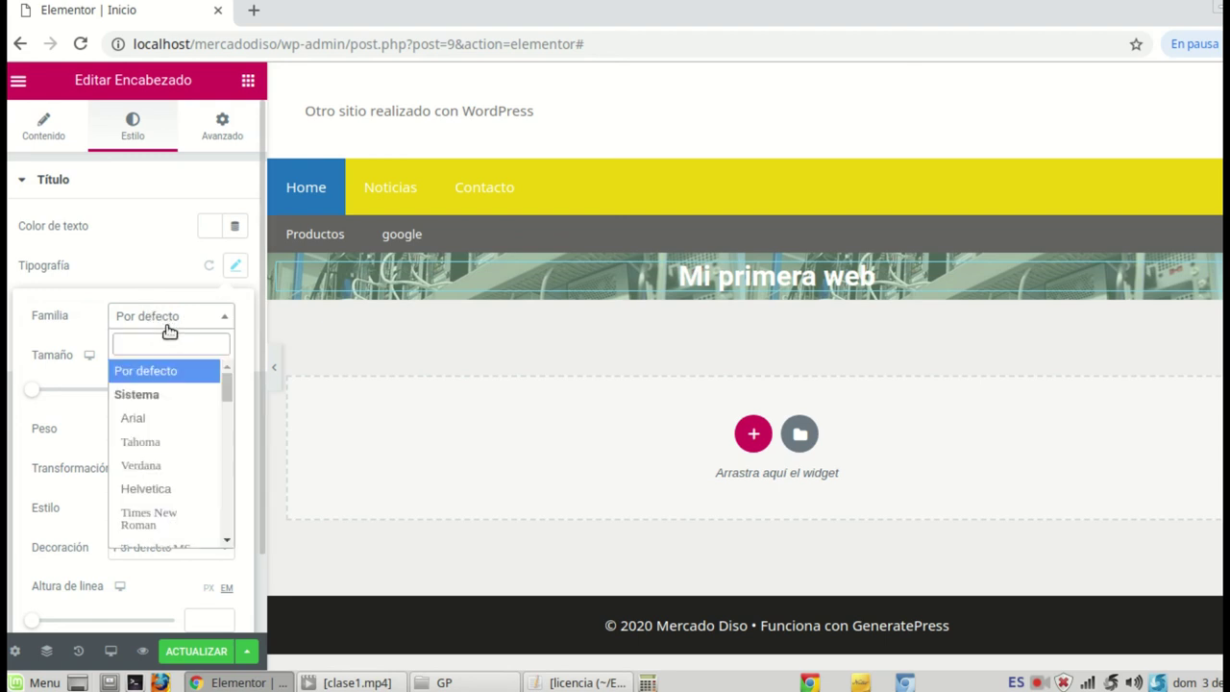
type("ralew")
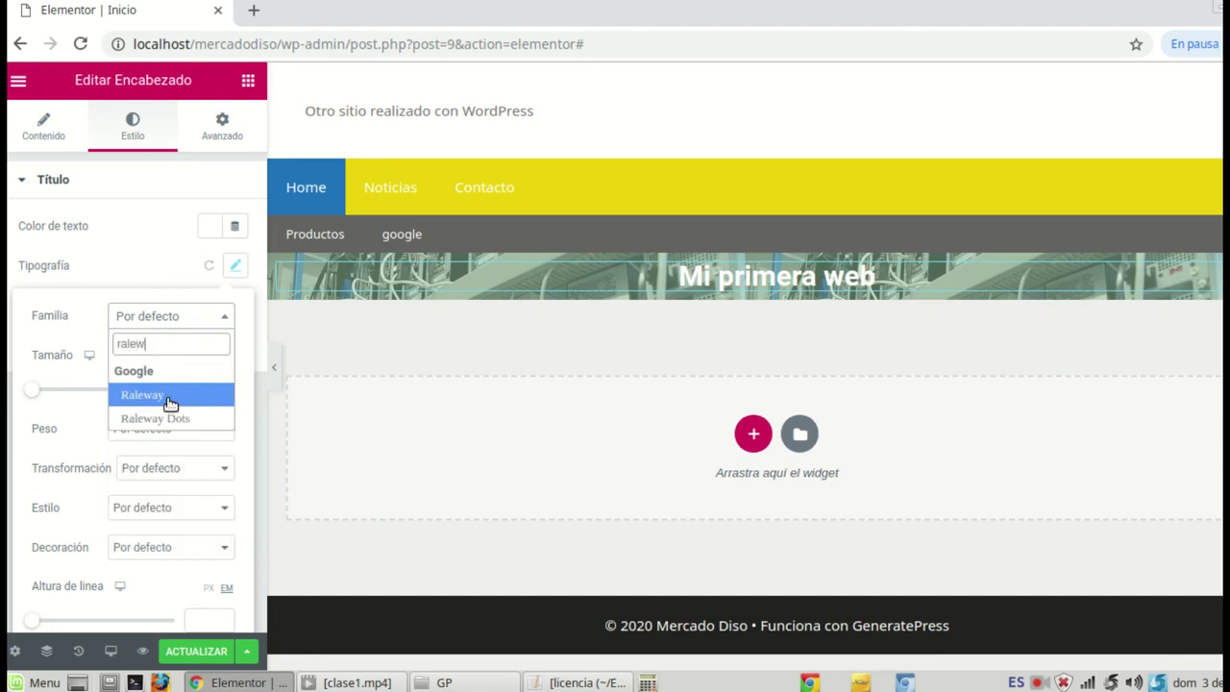
left_click(170, 403)
Step: Set the heading's font size to 63 px
left_click_drag(30, 394, 81, 399)
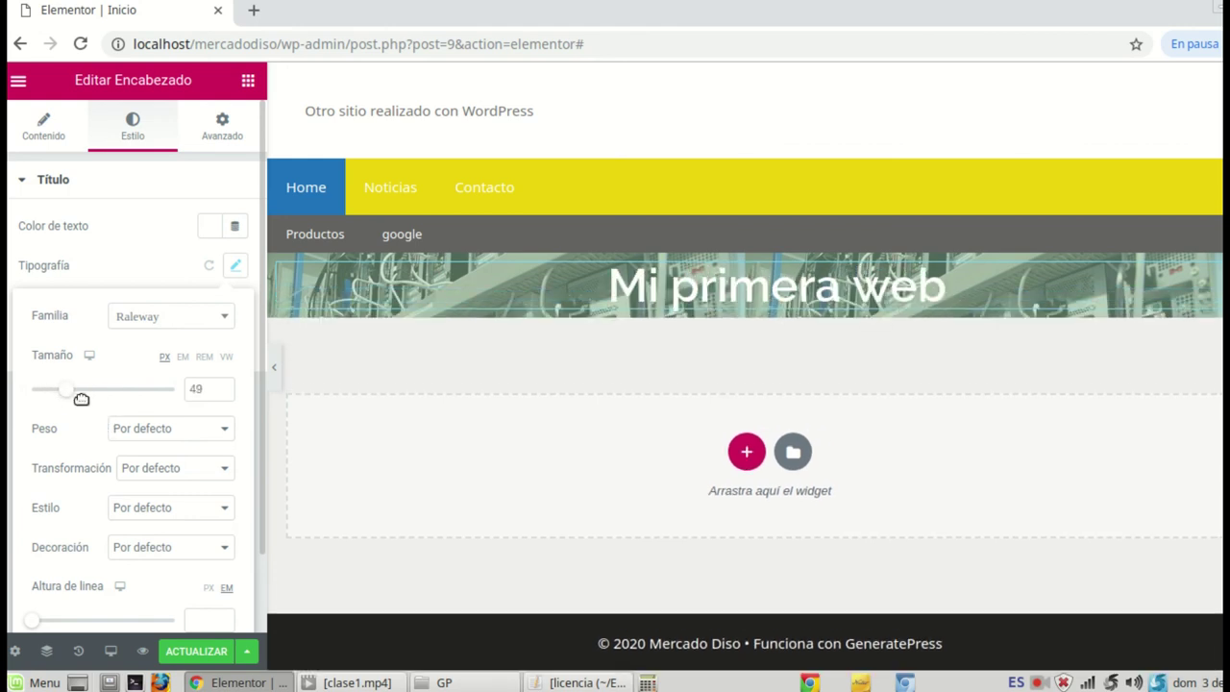
left_click(224, 387)
left_click(224, 387)
left_click(224, 388)
left_click(224, 387)
left_click(224, 388)
left_click(224, 387)
left_click(224, 387)
left_click(224, 387)
left_click(224, 387)
left_click(223, 387)
left_click(224, 388)
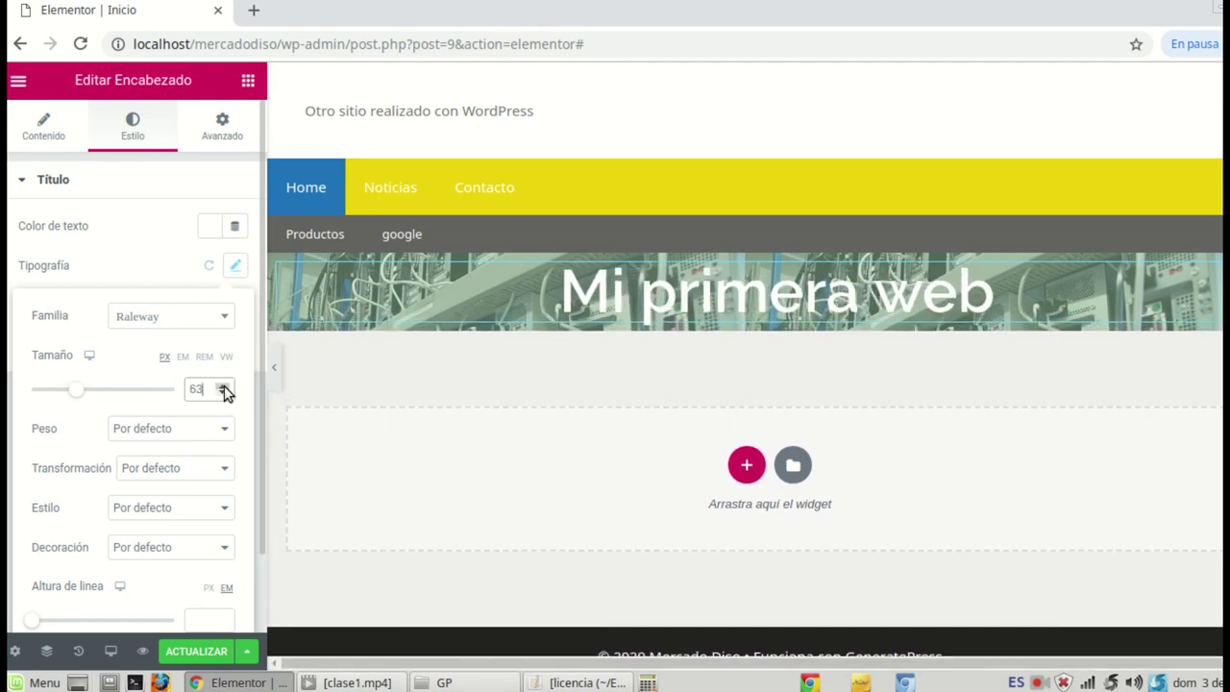
Step: Set the heading's font weight to 500 and its text transformation to uppercase (Mayúsculas)
left_click(226, 433)
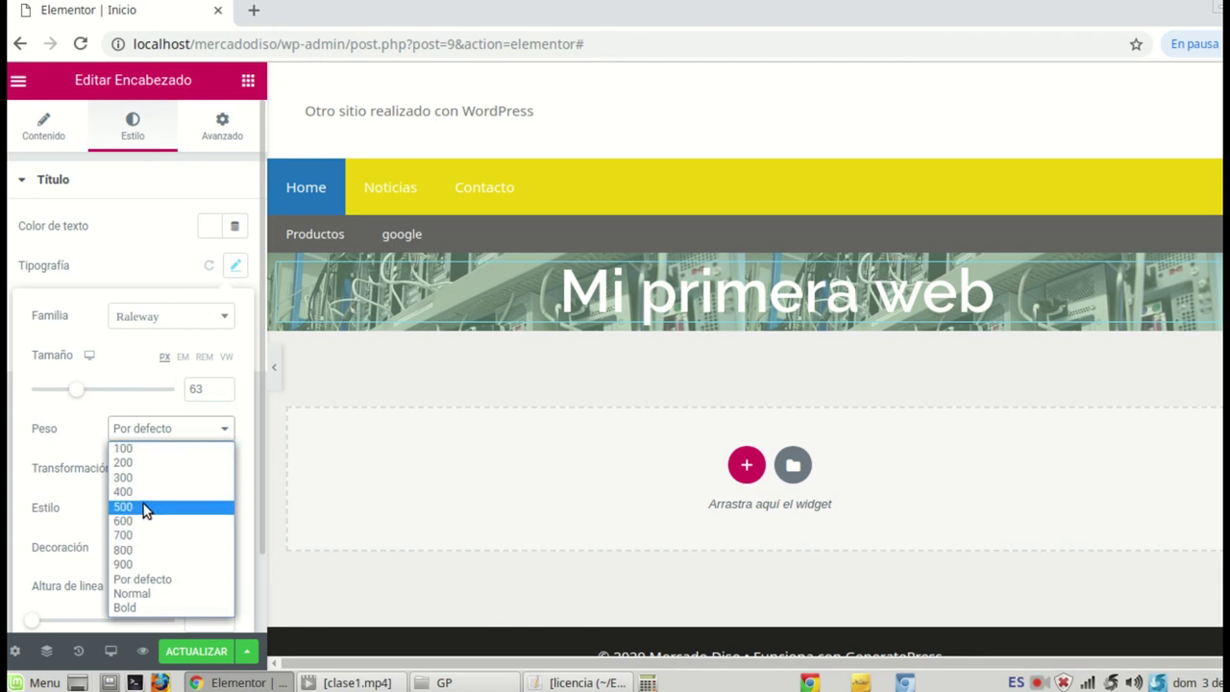
left_click(145, 507)
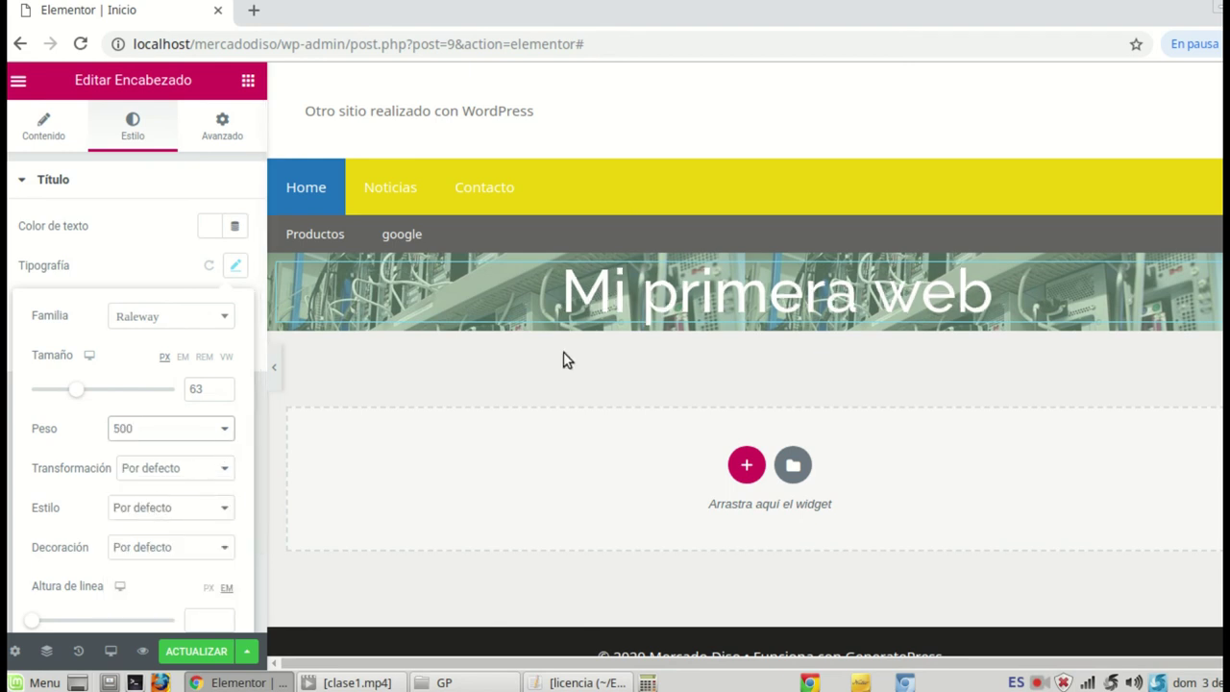
left_click(223, 472)
left_click(192, 502)
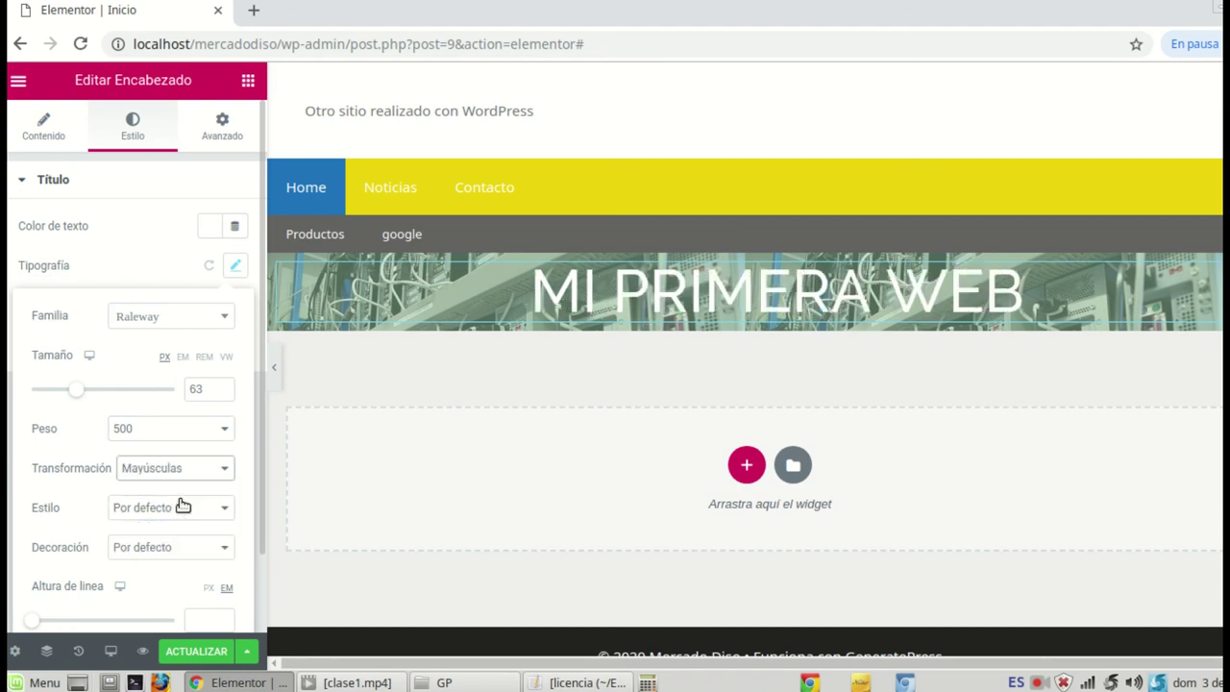
Step: Try the lowercase (Minúsculas) transformation on the heading, undo it and close the typography settings
left_click(223, 471)
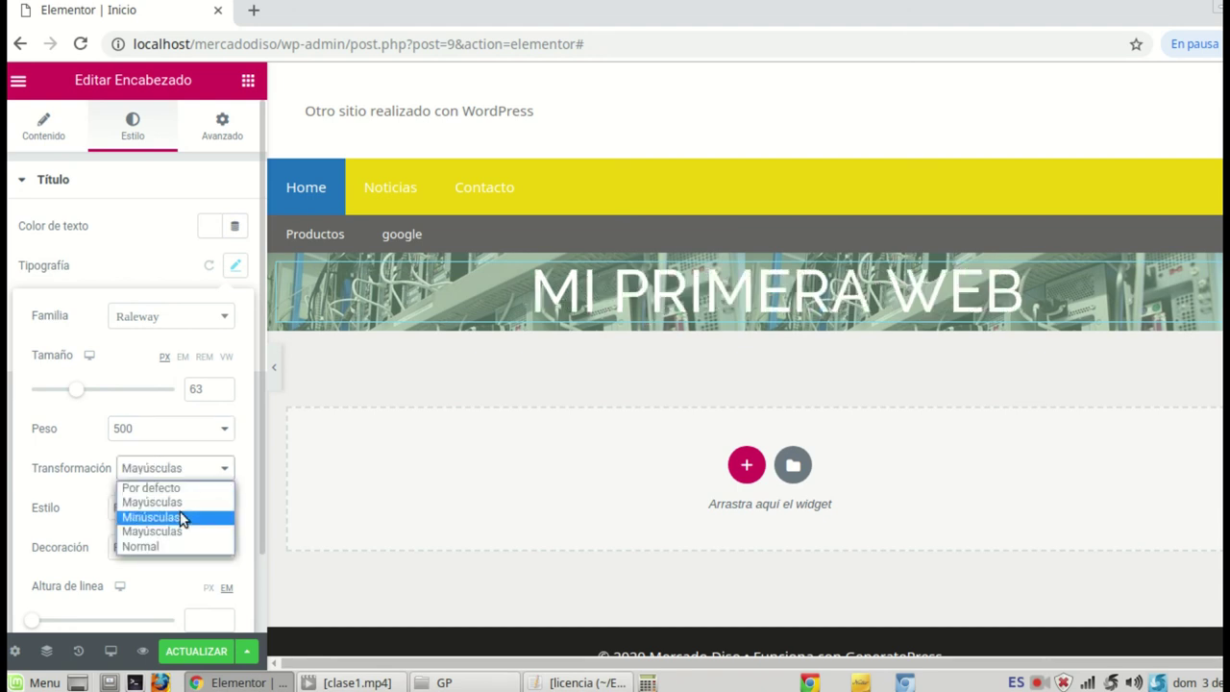
left_click(154, 517)
key("ctrl+z")
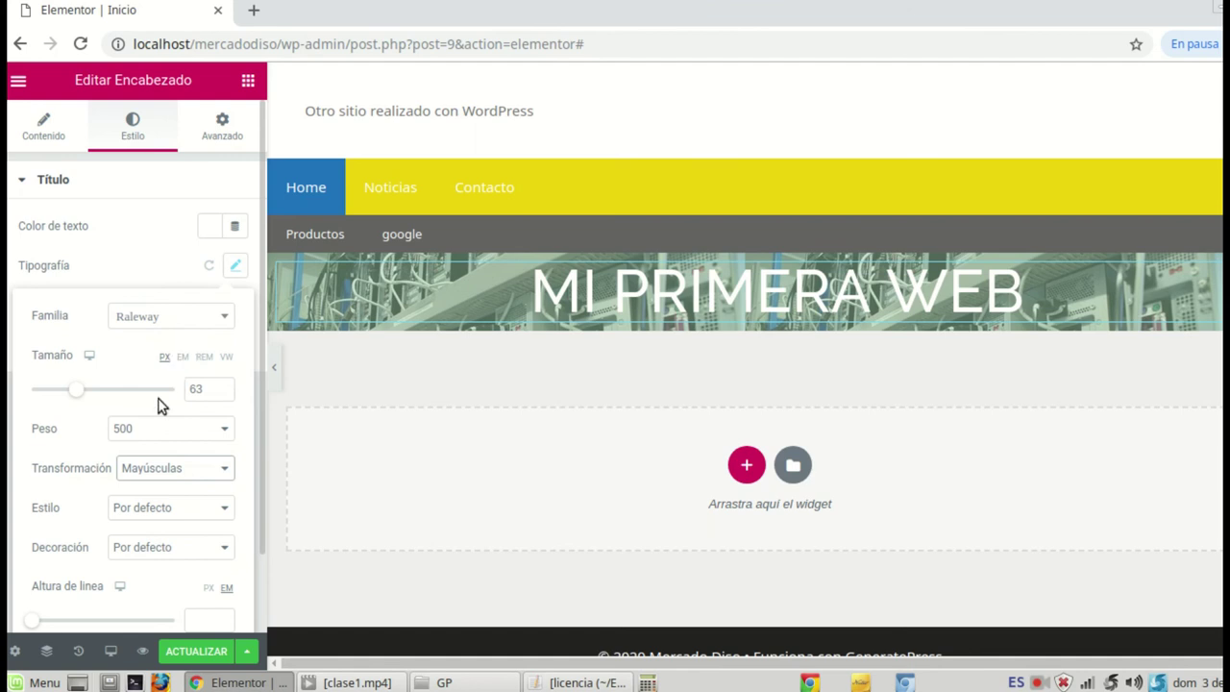
left_click(148, 268)
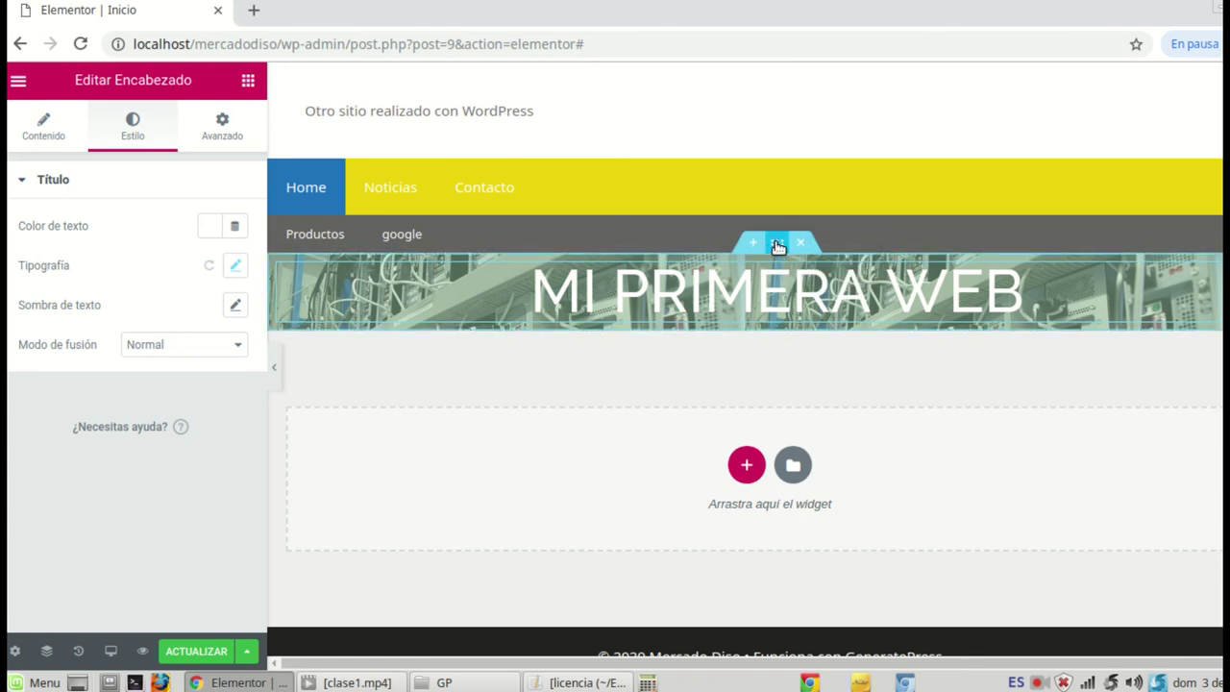
Step: Change the section's background colour to the light red #E78773
left_click(779, 247)
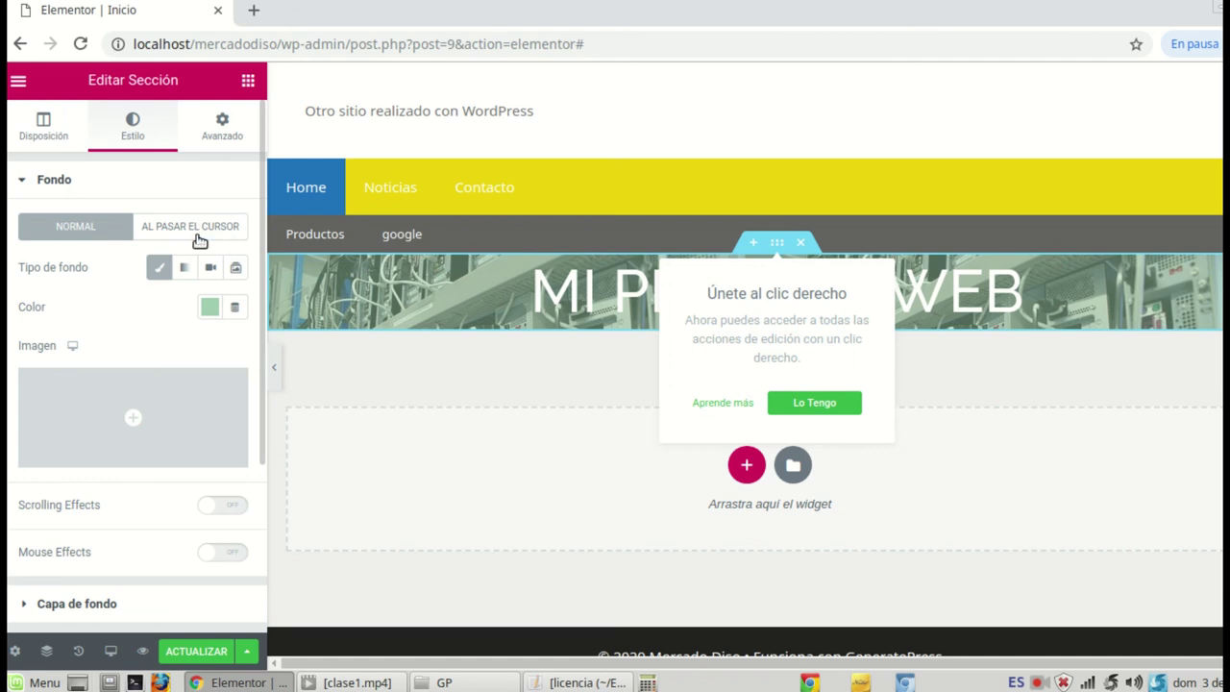
left_click(212, 305)
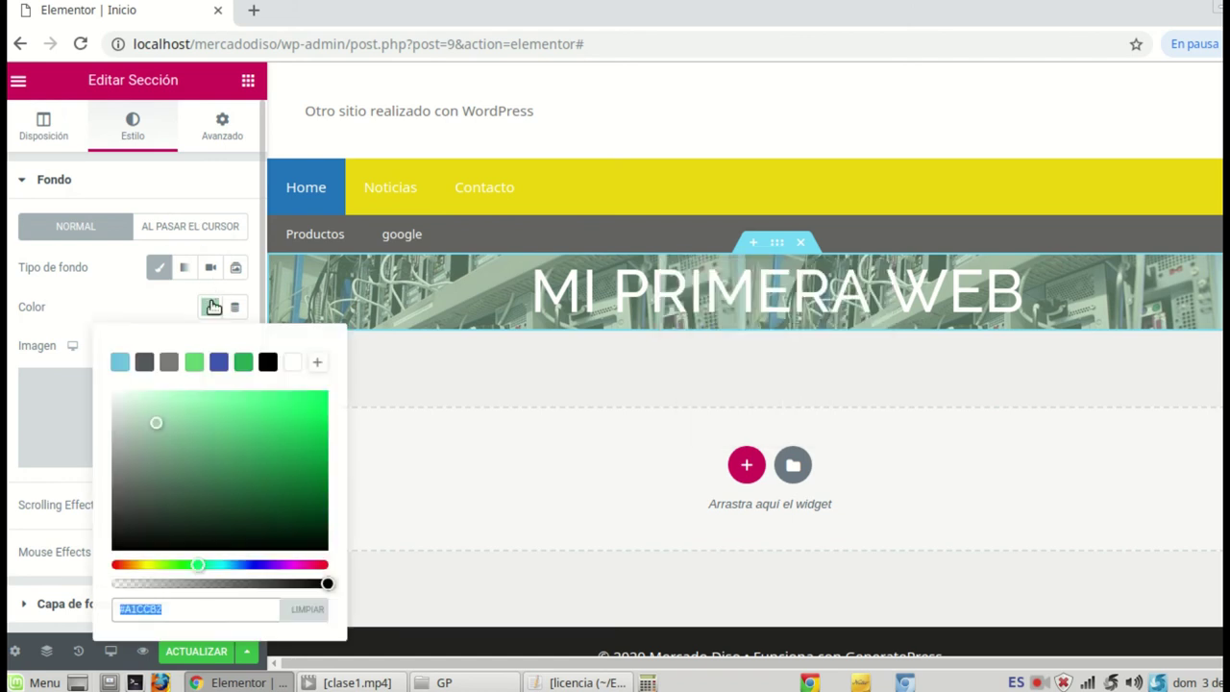
left_click(118, 565)
left_click(221, 407)
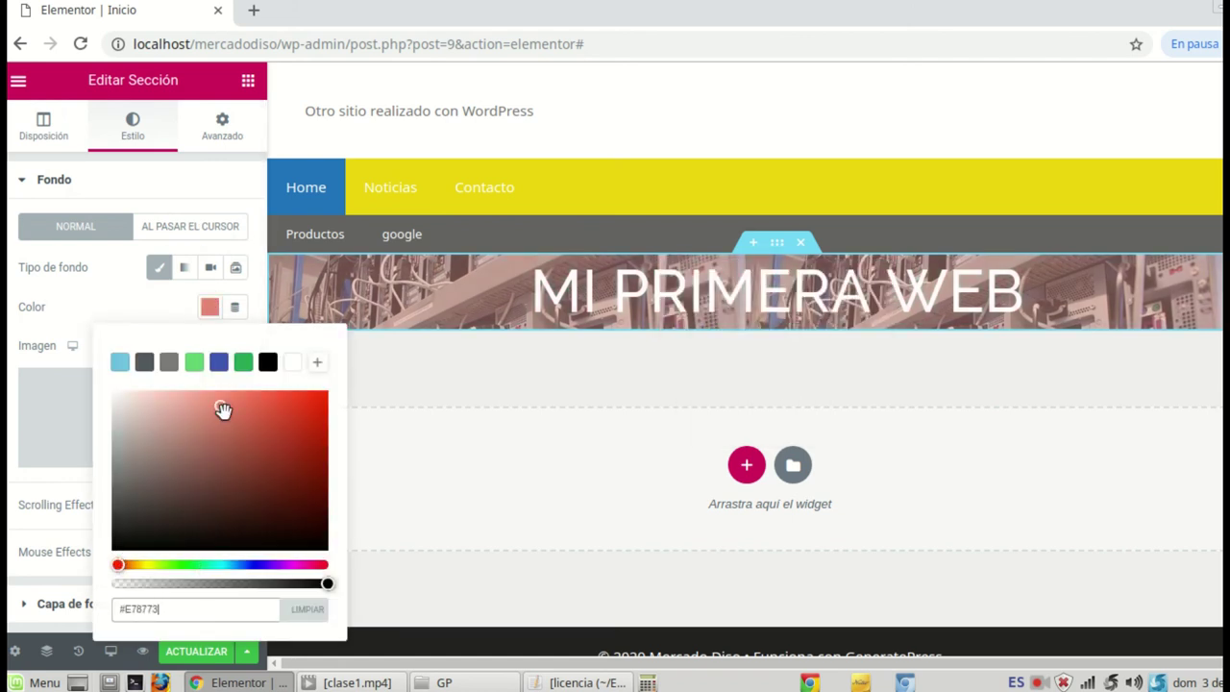
left_click(172, 180)
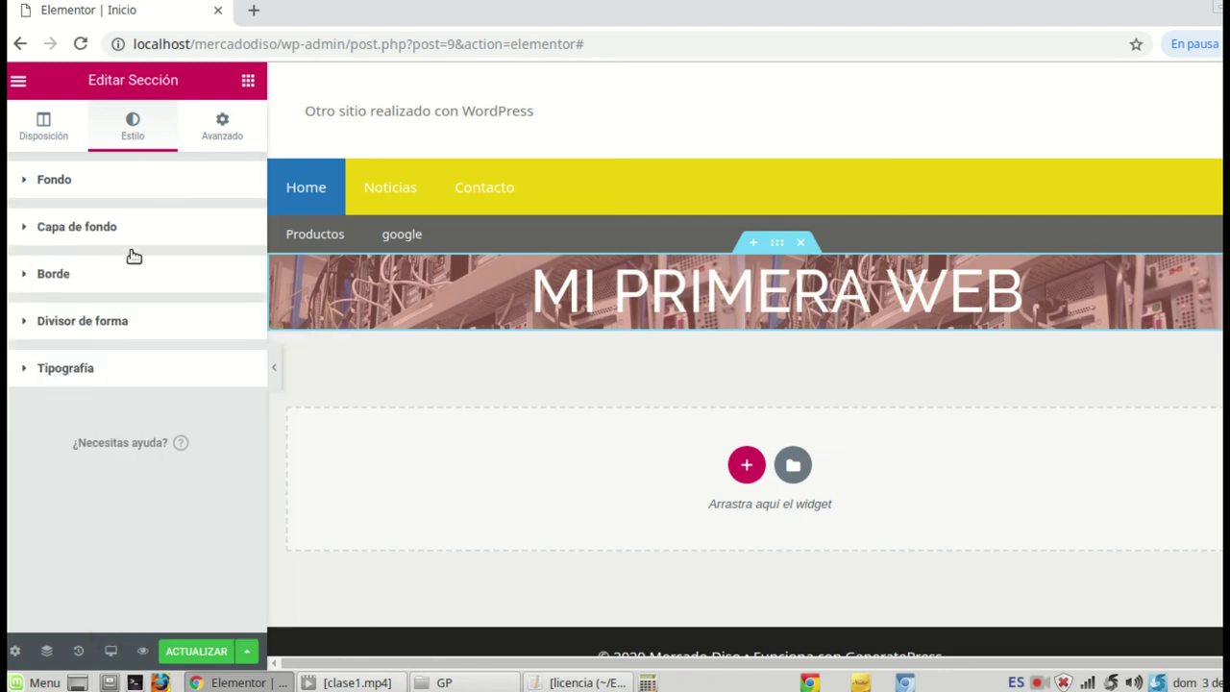
Step: Set the section's background overlay image to position Centro centro, No-repetir and size Abarcar
left_click(36, 225)
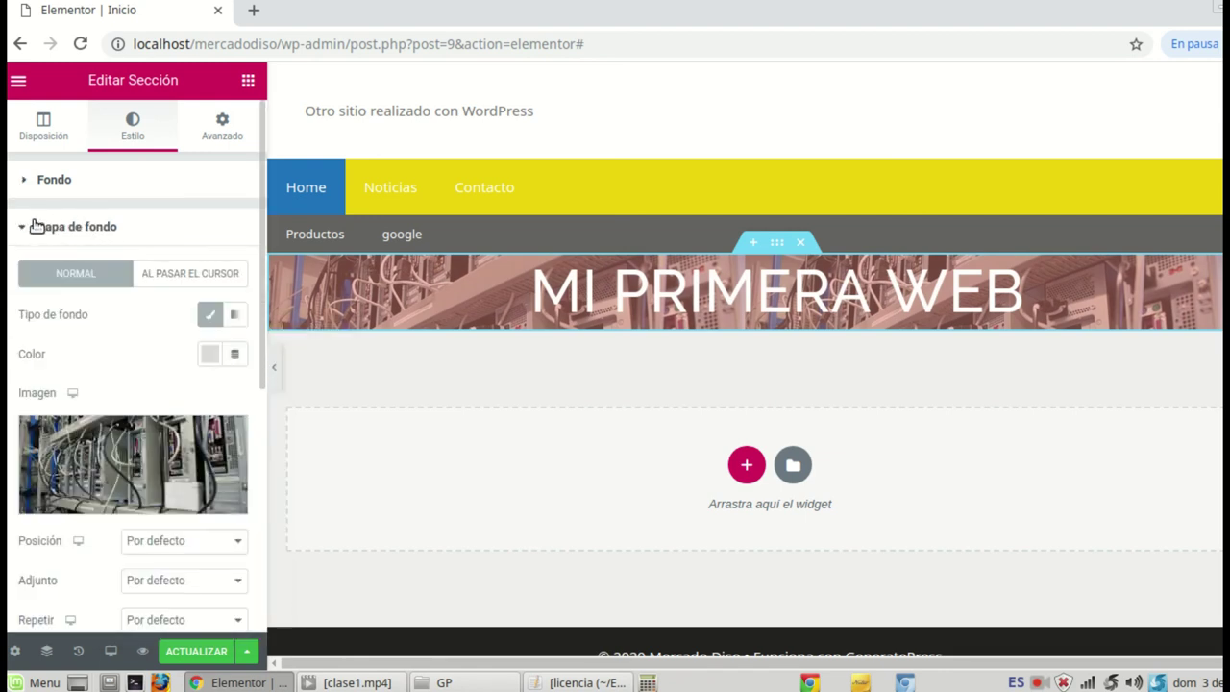
scroll(130, 434, "down", 1)
scroll(135, 447, "down", 1)
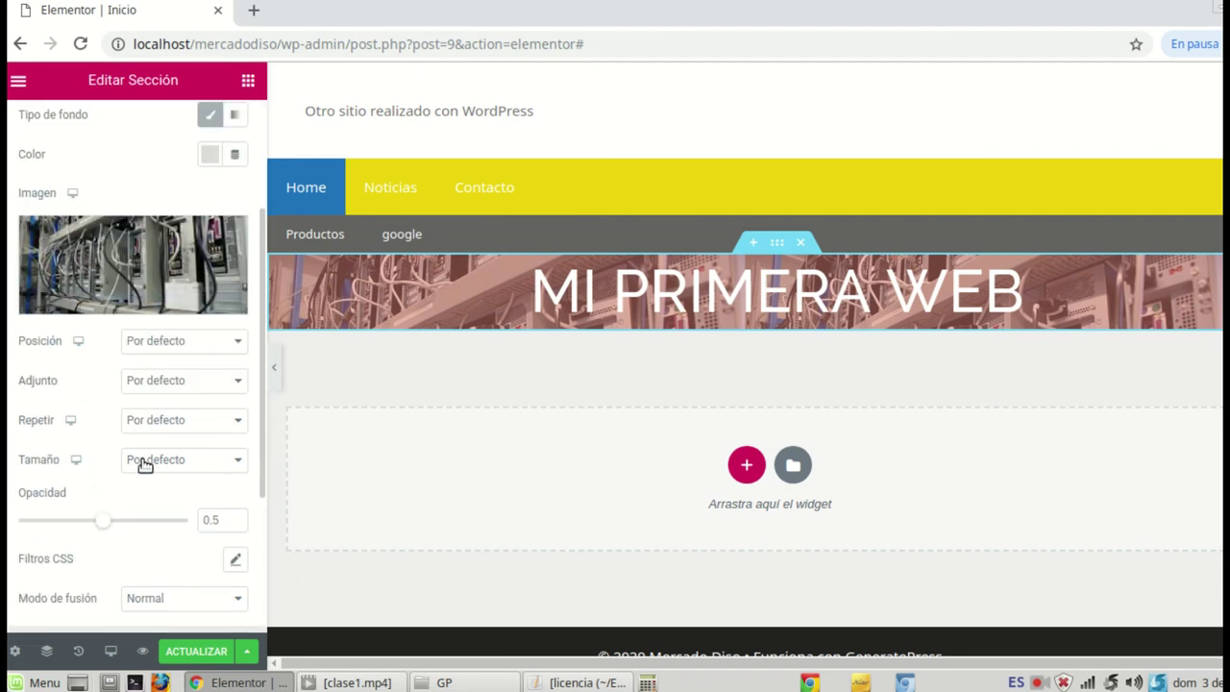
left_click(225, 345)
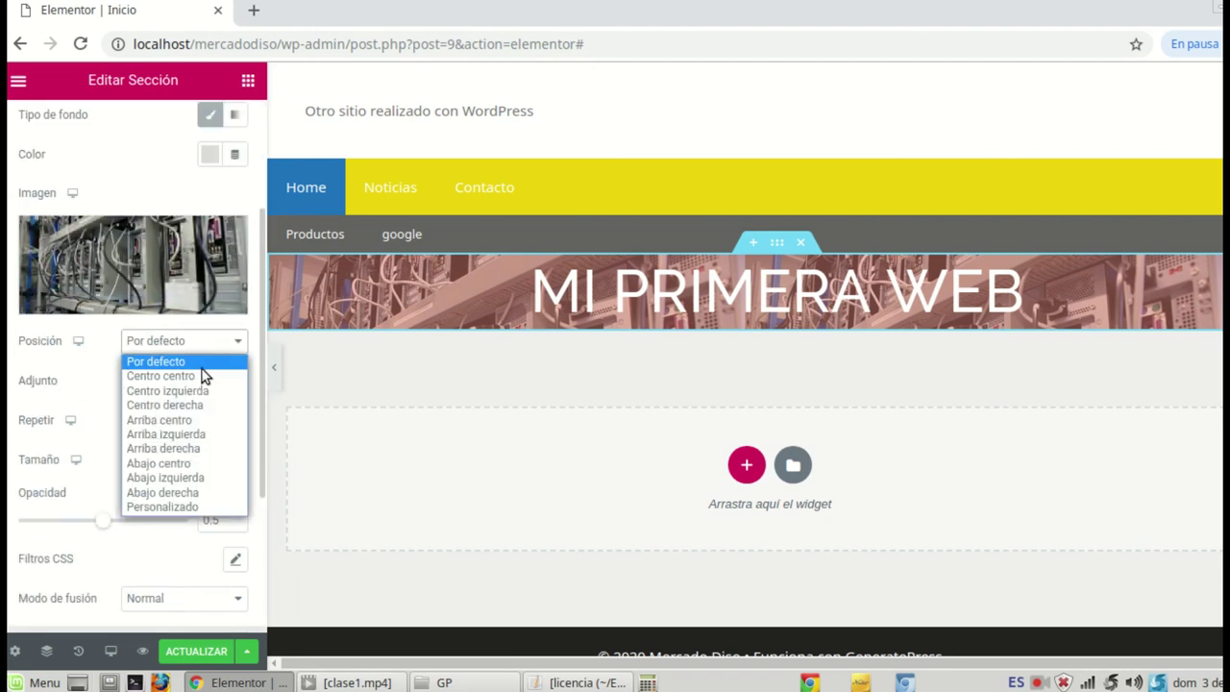
left_click(197, 376)
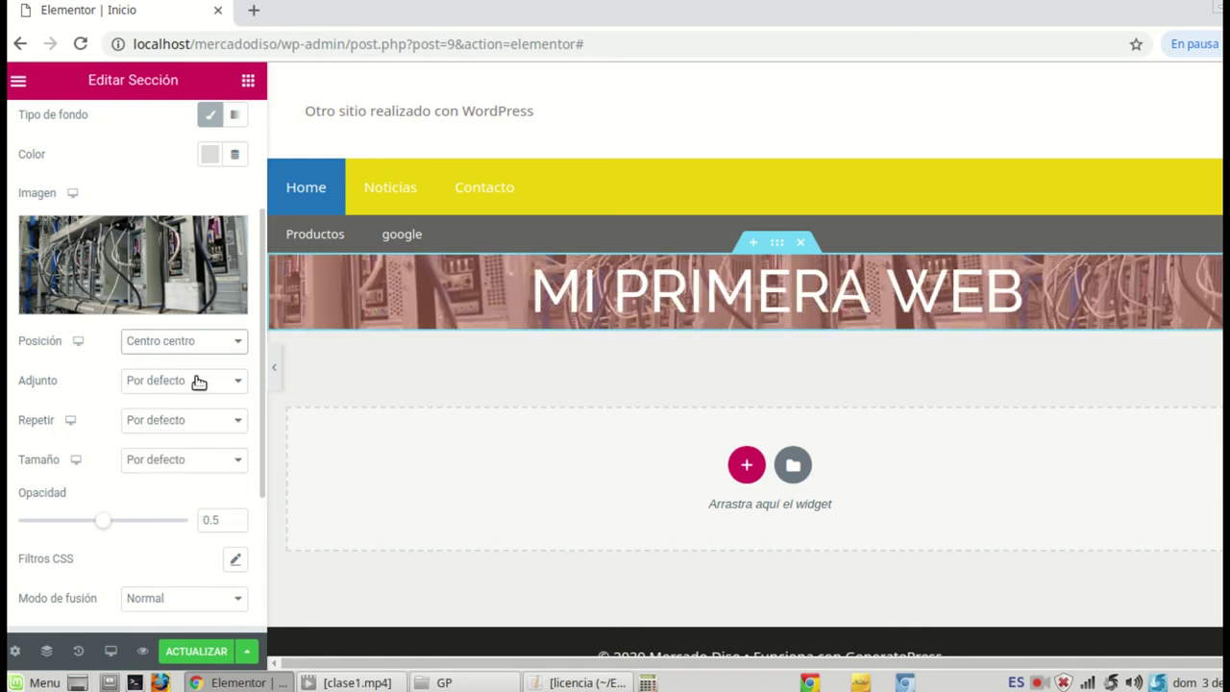
left_click(237, 420)
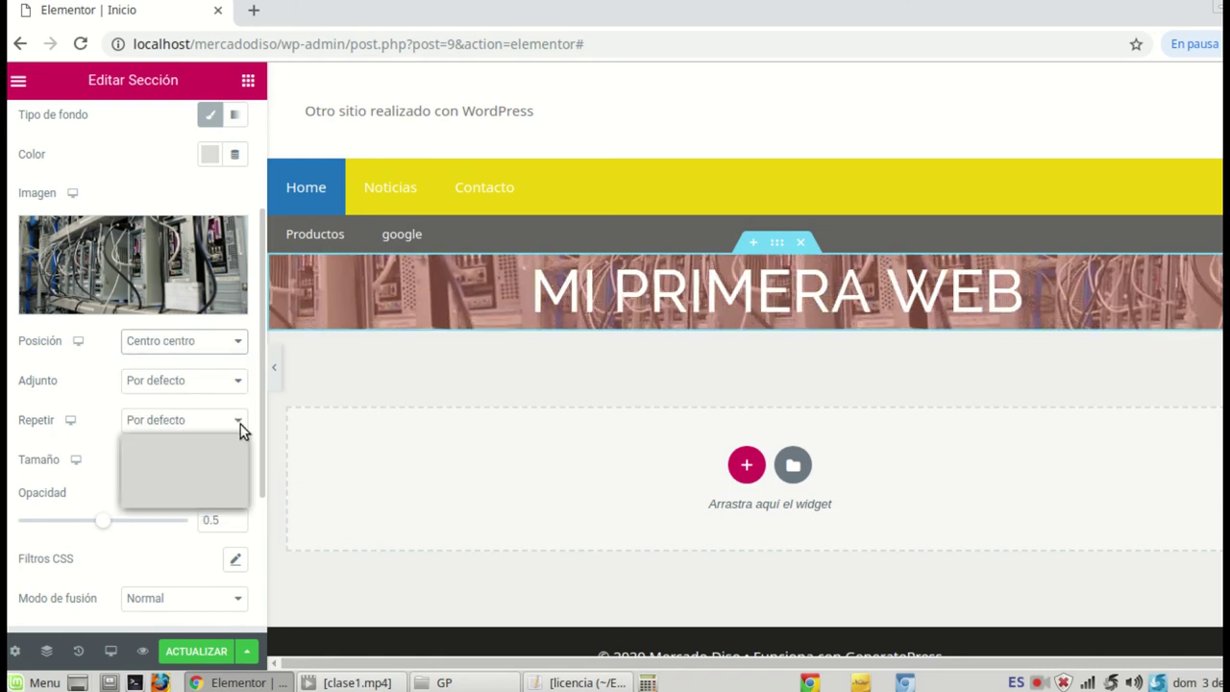
left_click(171, 451)
left_click(231, 465)
left_click(171, 510)
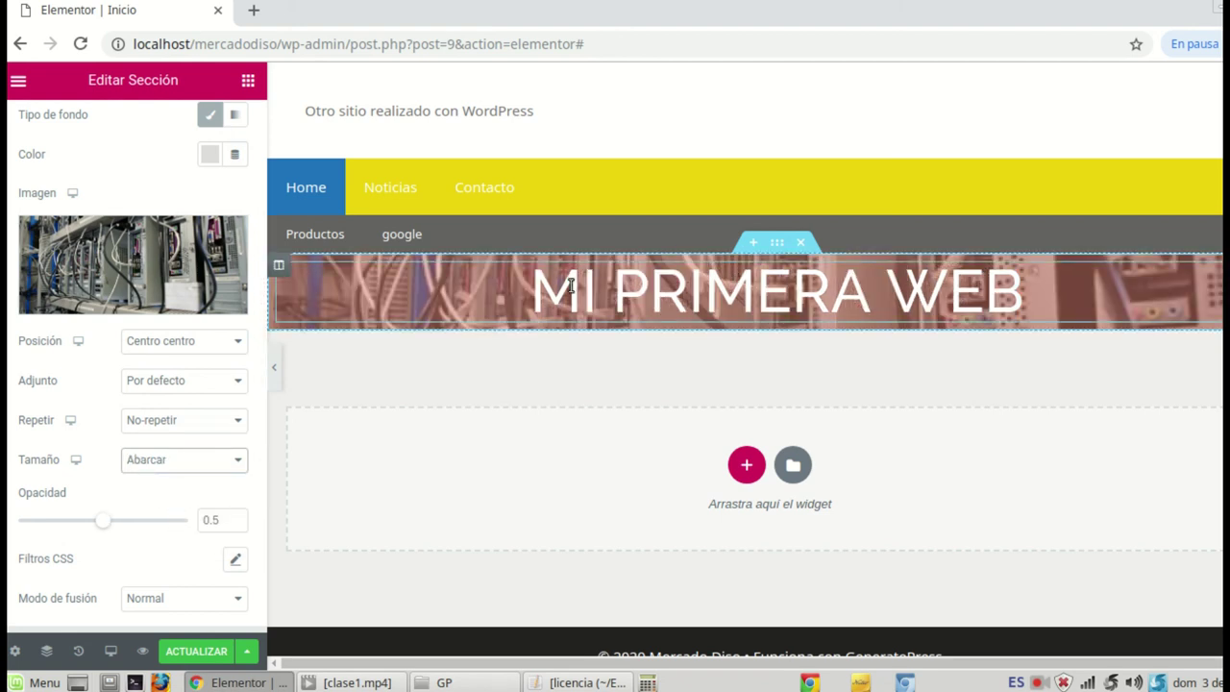
Step: Add an Espaciador widget above the MI PRIMERA WEB heading and set its space to 90 px
left_click(247, 81)
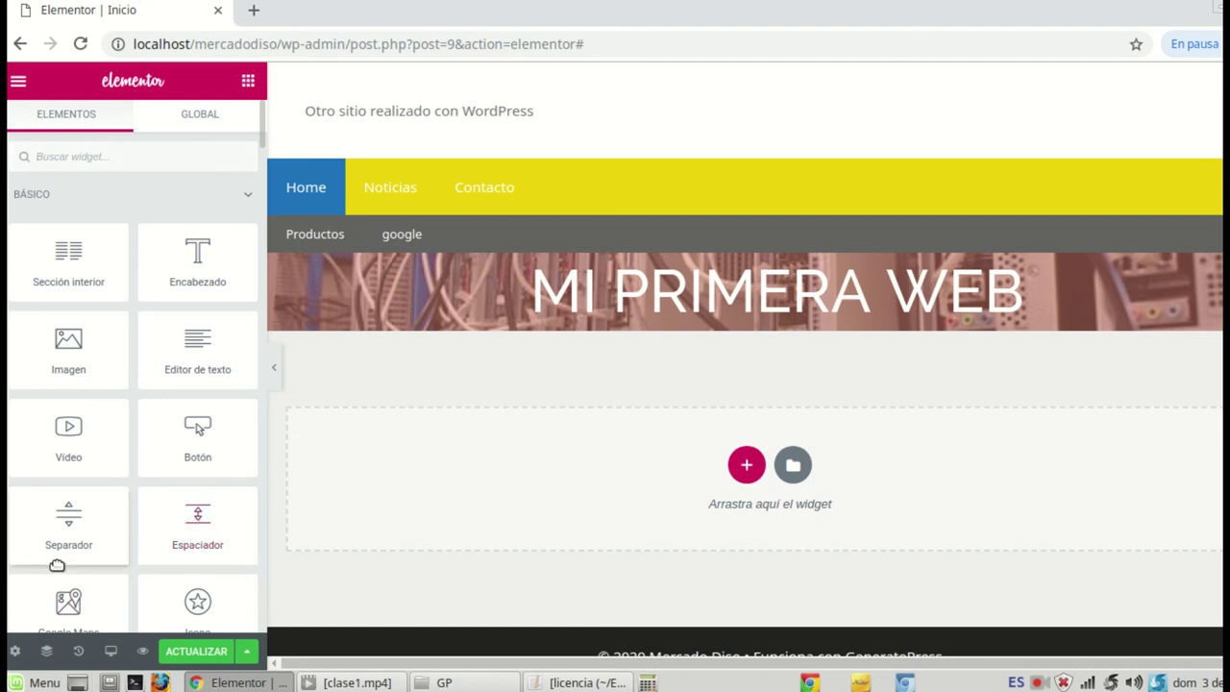
left_click_drag(205, 519, 755, 266)
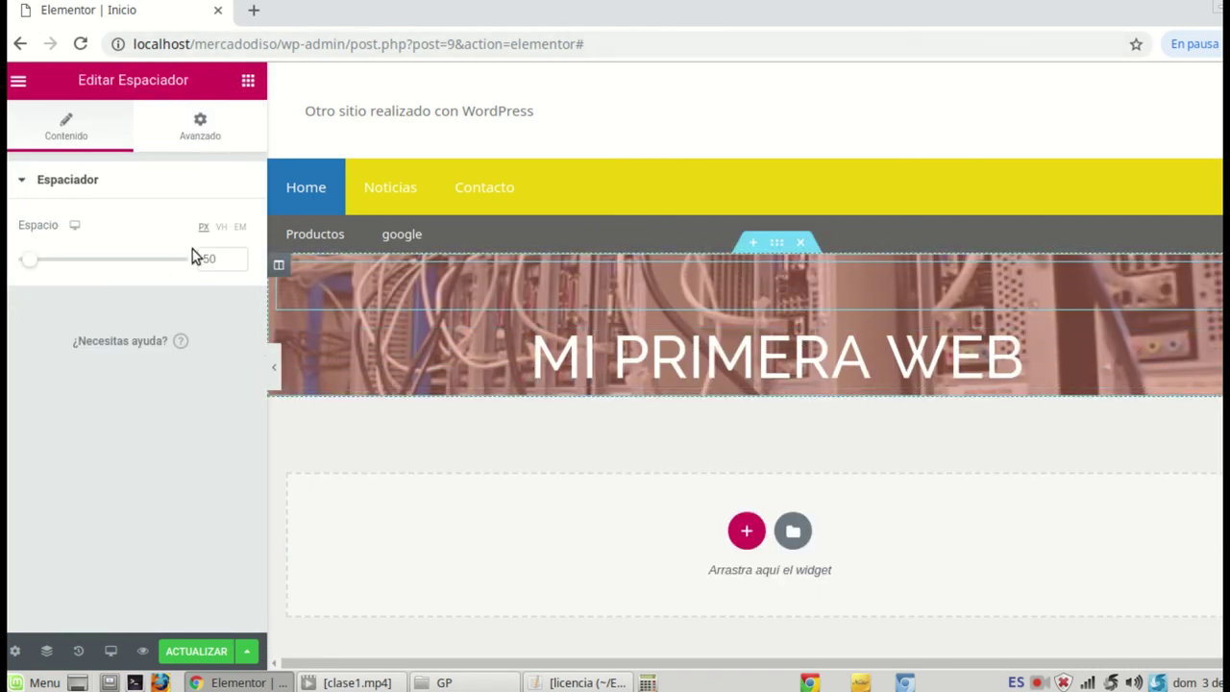
mouse_move(30, 265)
left_mouse_down()
mouse_move(55, 265)
mouse_move(44, 266)
left_mouse_up()
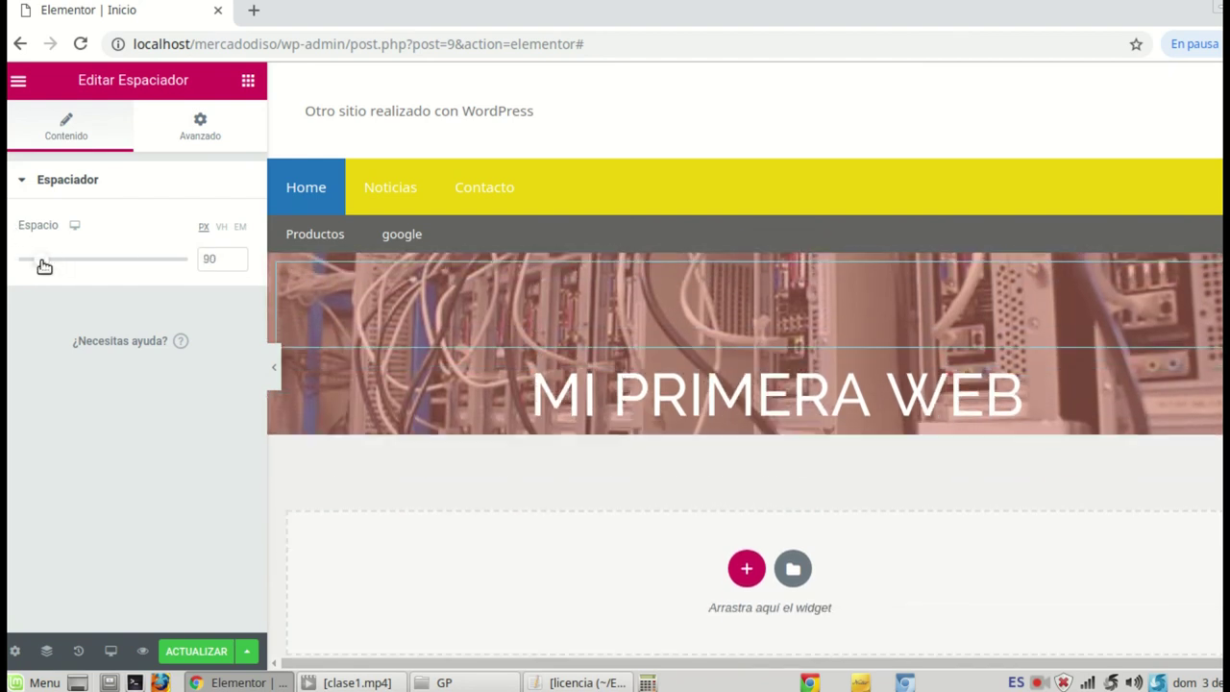
Step: Add a second Espaciador widget below the MI PRIMERA WEB heading and set its space to 99 px
left_click(248, 81)
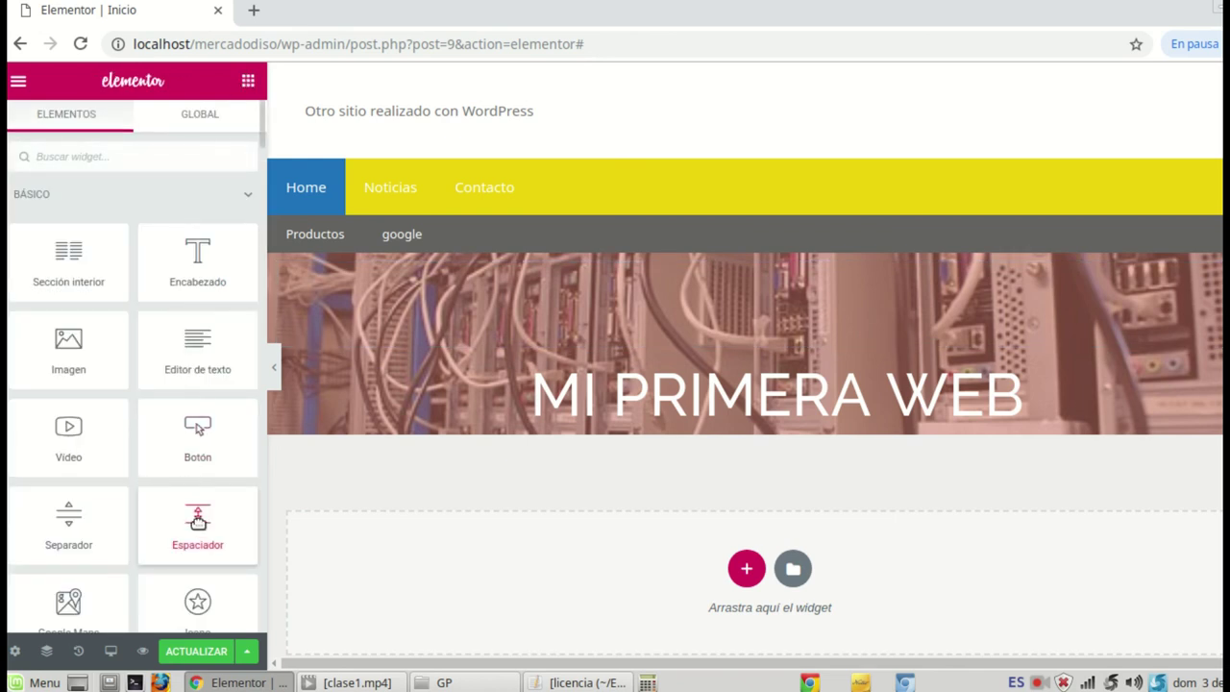
left_click_drag(197, 527, 730, 425)
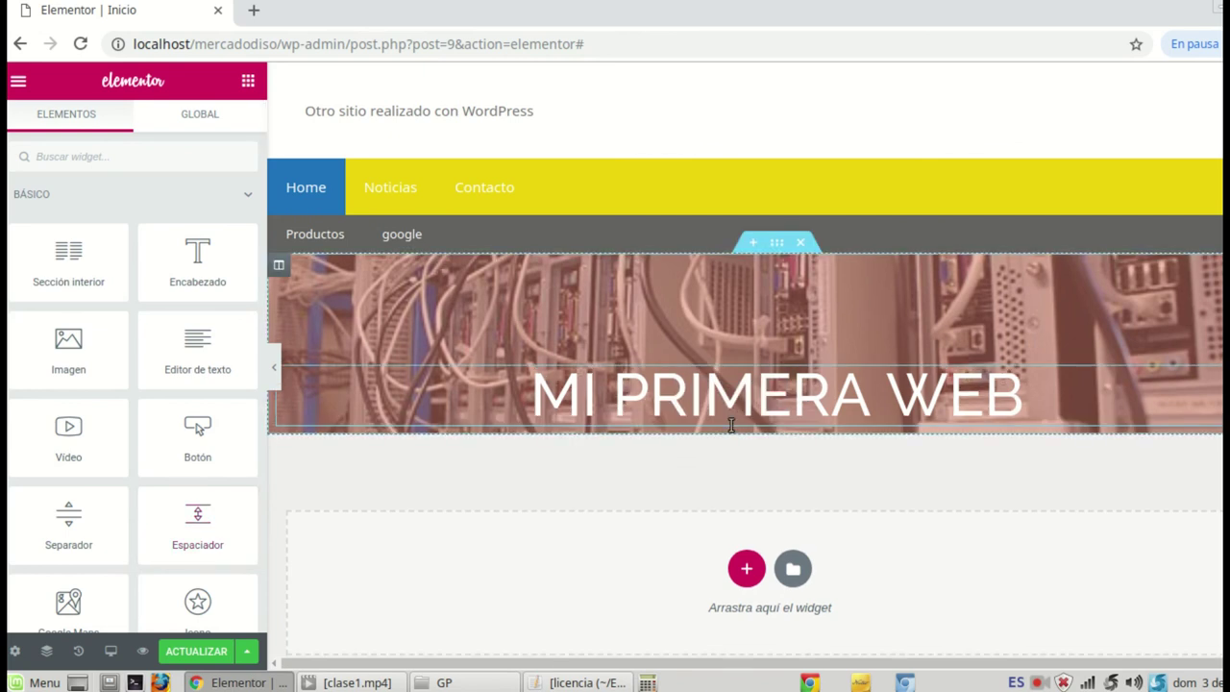
left_click_drag(187, 524, 772, 420)
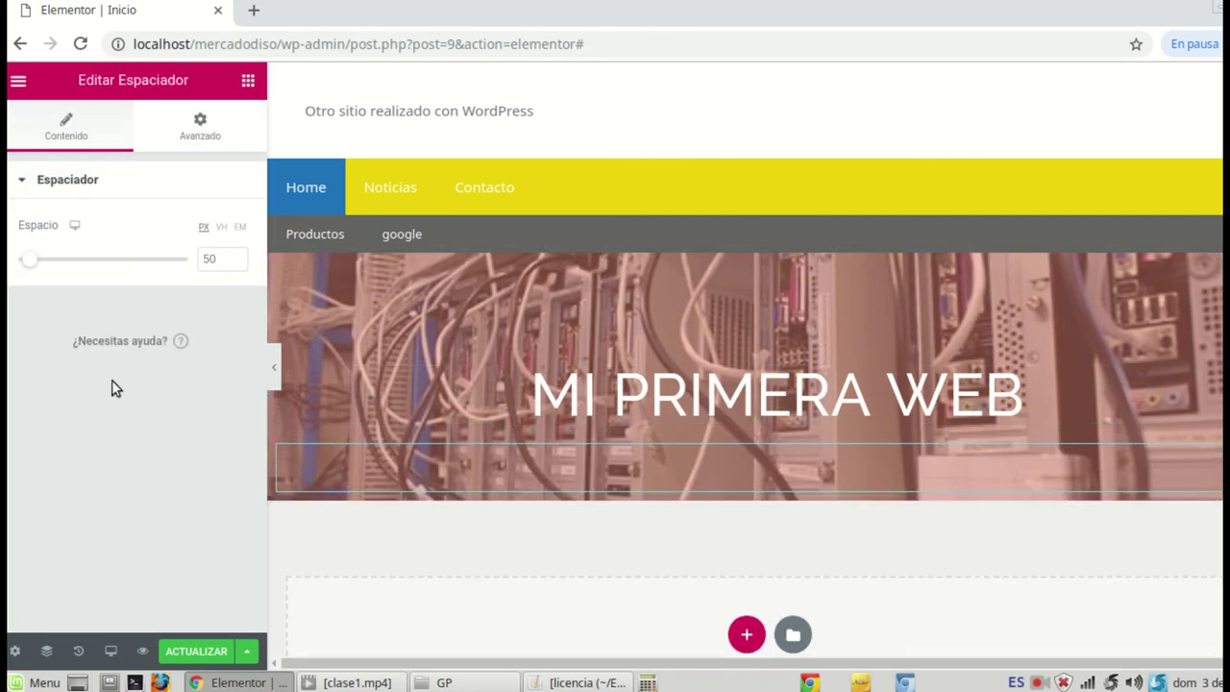
left_click_drag(32, 257, 49, 261)
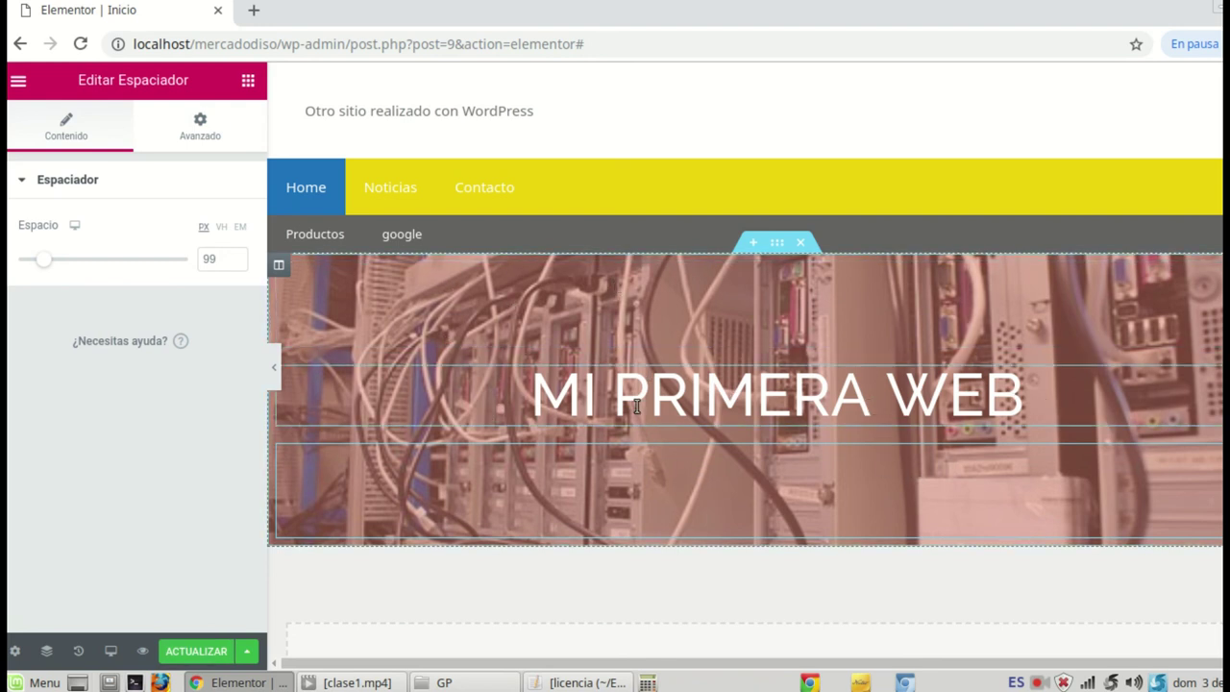
Step: Update the page and preview the header section at full width without the editing controls
left_click(185, 654)
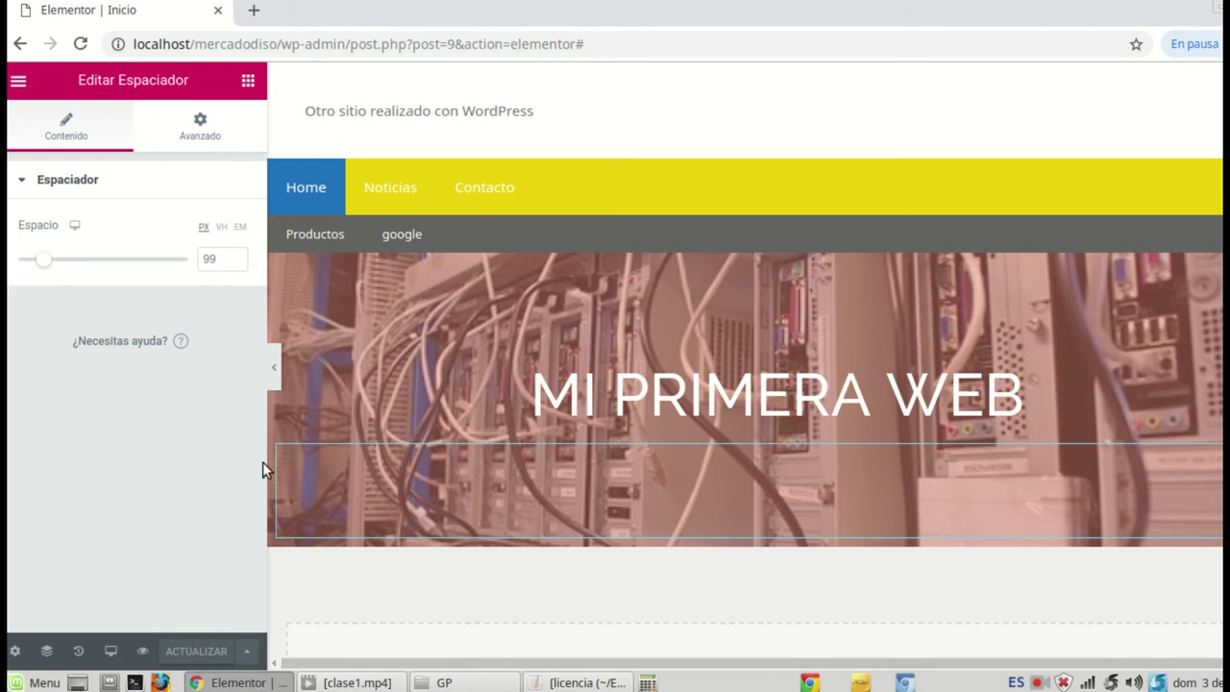
left_click(275, 368)
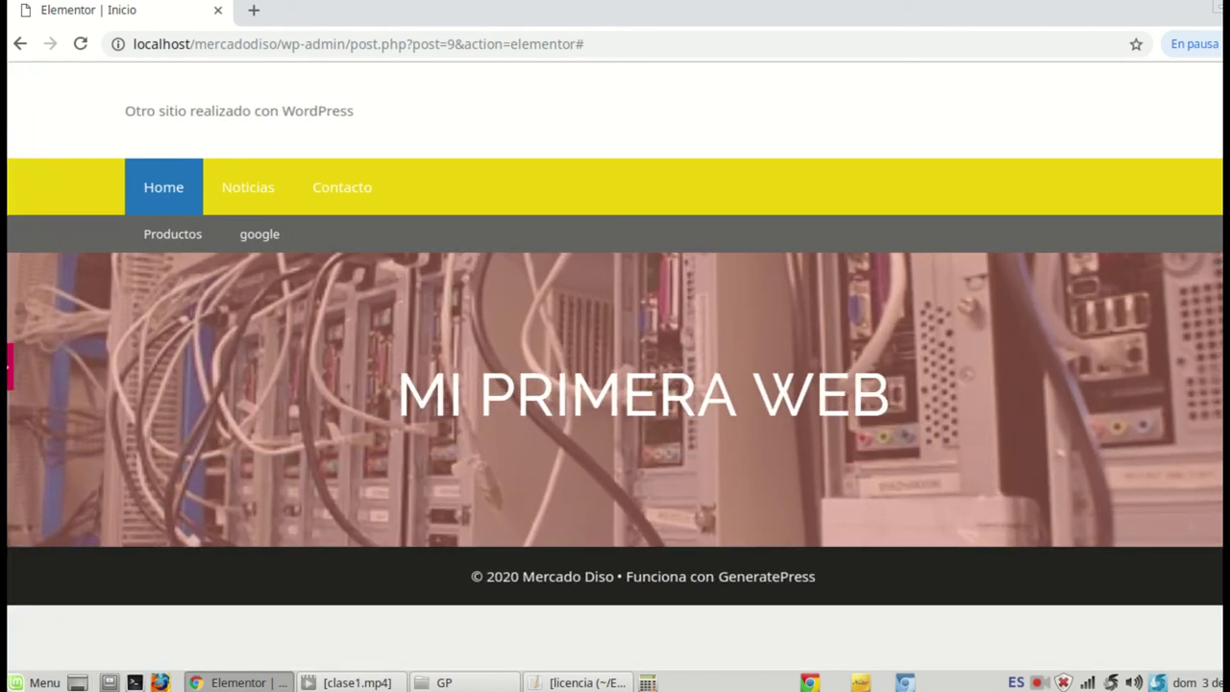
left_click(10, 369)
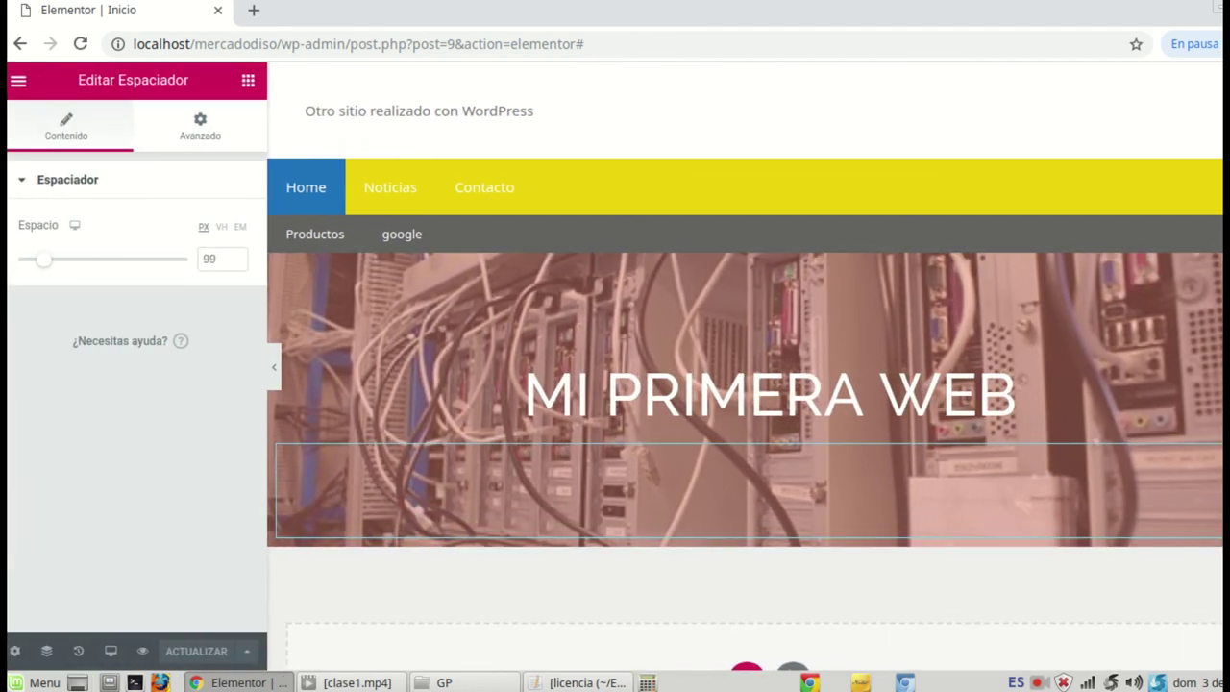
left_click(275, 368)
left_click(10, 369)
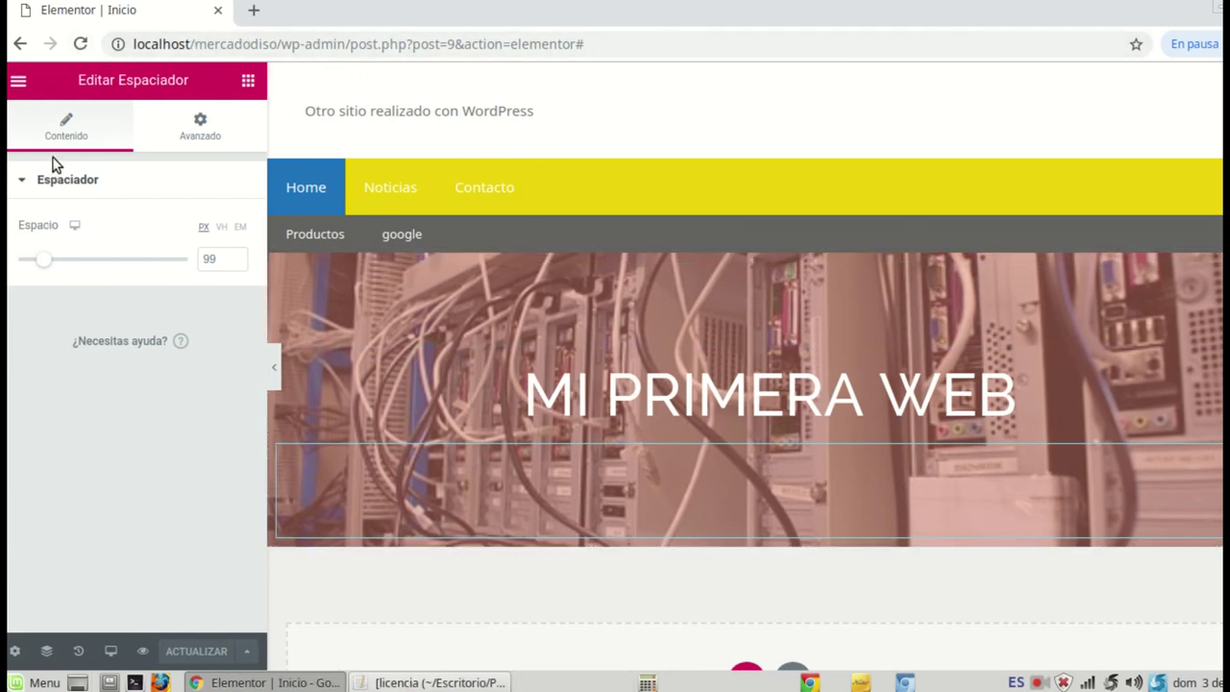
Step: Add a Botón widget below the lower spacer in the header section and centre it
left_click(247, 82)
scroll(153, 392, "down", 1)
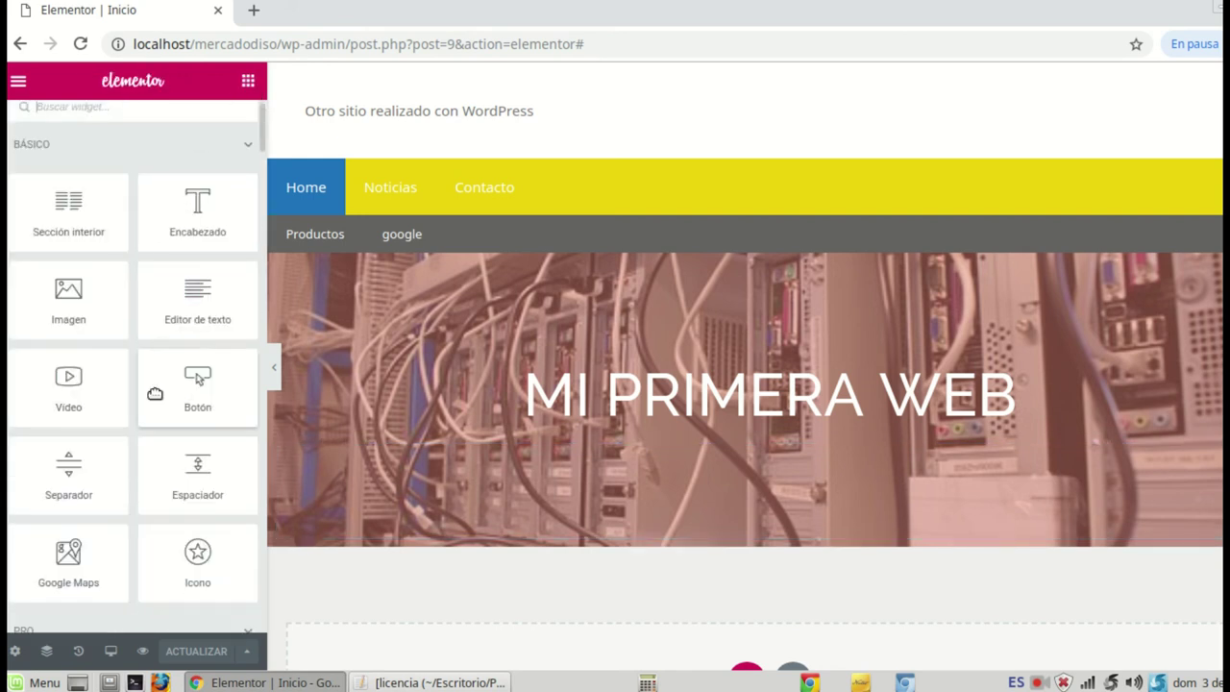
left_click_drag(202, 379, 738, 501)
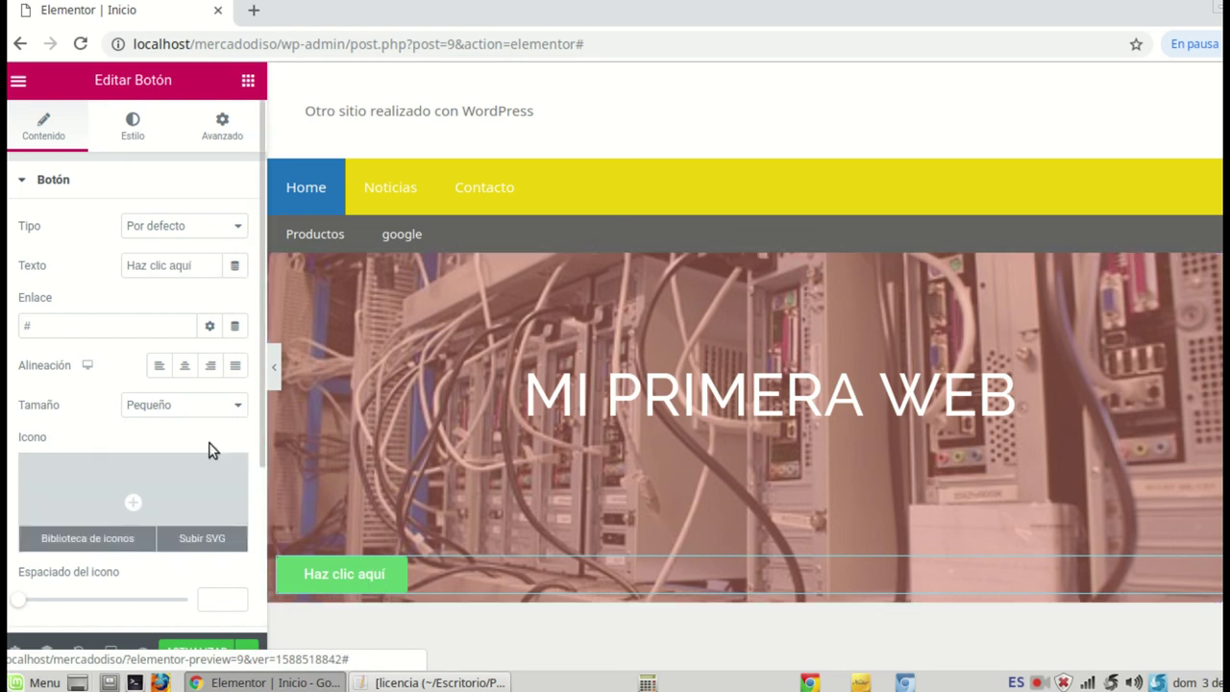
left_click(185, 366)
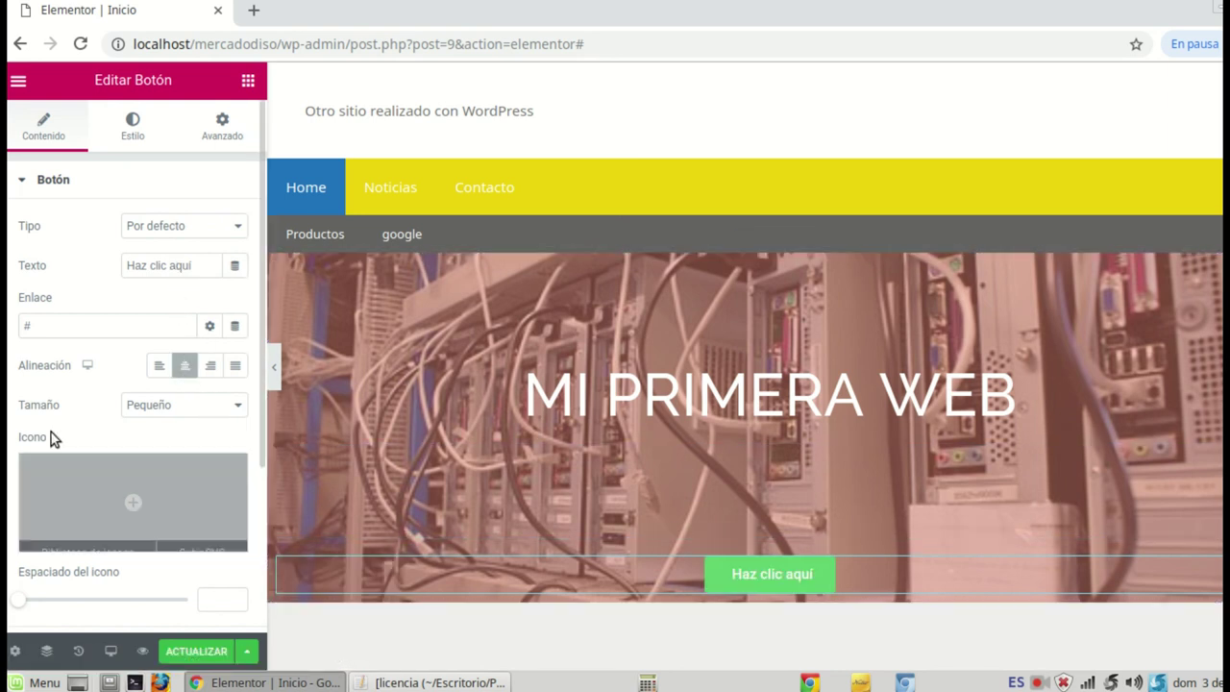
Step: Replace the button's text with "Informes"
left_click(197, 267)
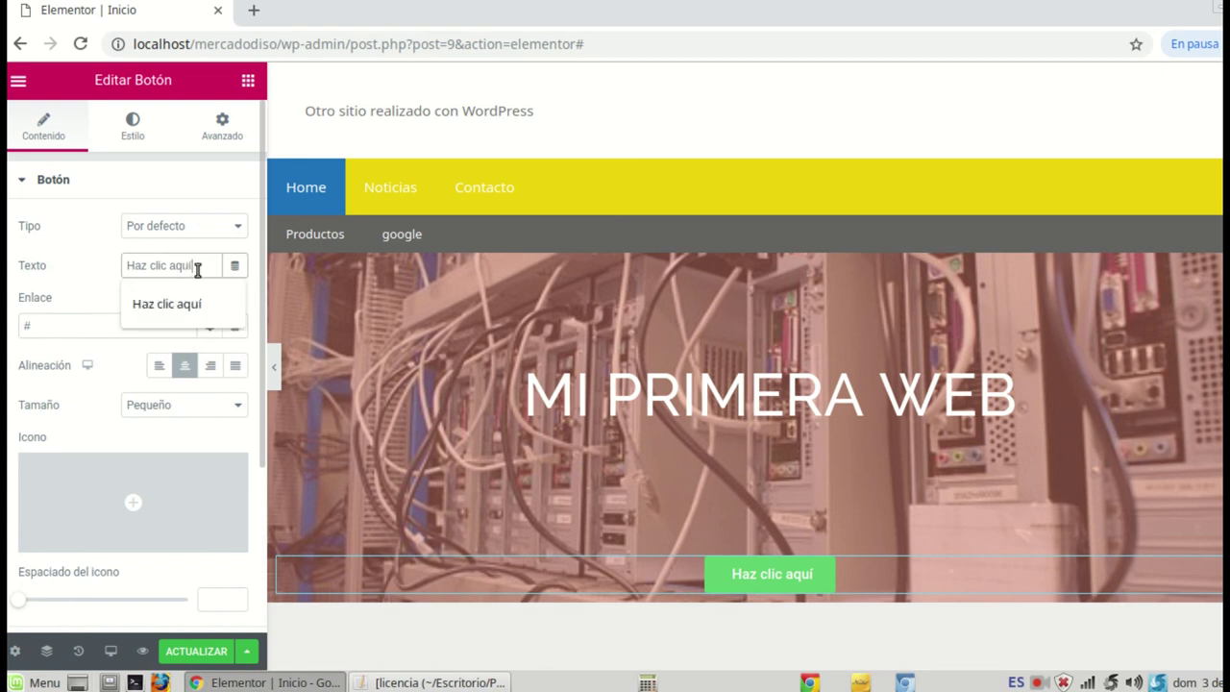
key("BackSpace")
key("BackSpace")
key("BackSpace")
key("BackSpace")
key("BackSpace")
key("BackSpace")
key("BackSpace")
key("BackSpace")
key("BackSpace")
key("BackSpace")
key("BackSpace")
key("BackSpace")
key("BackSpace")
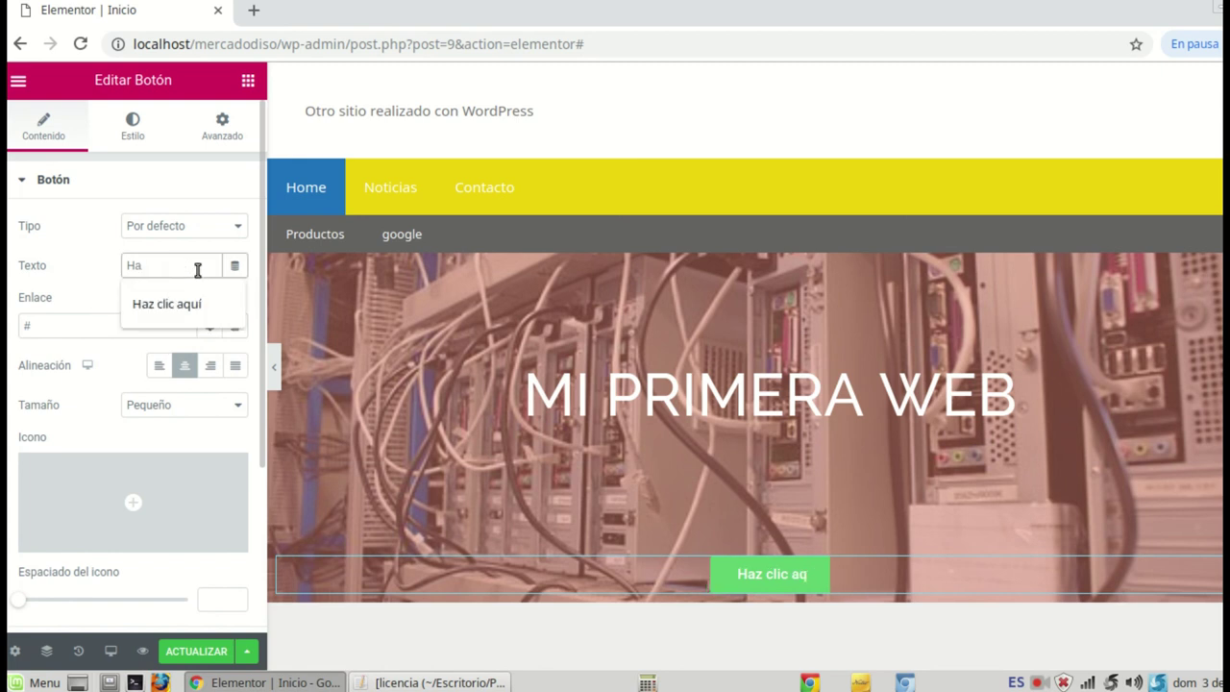
type("Informes")
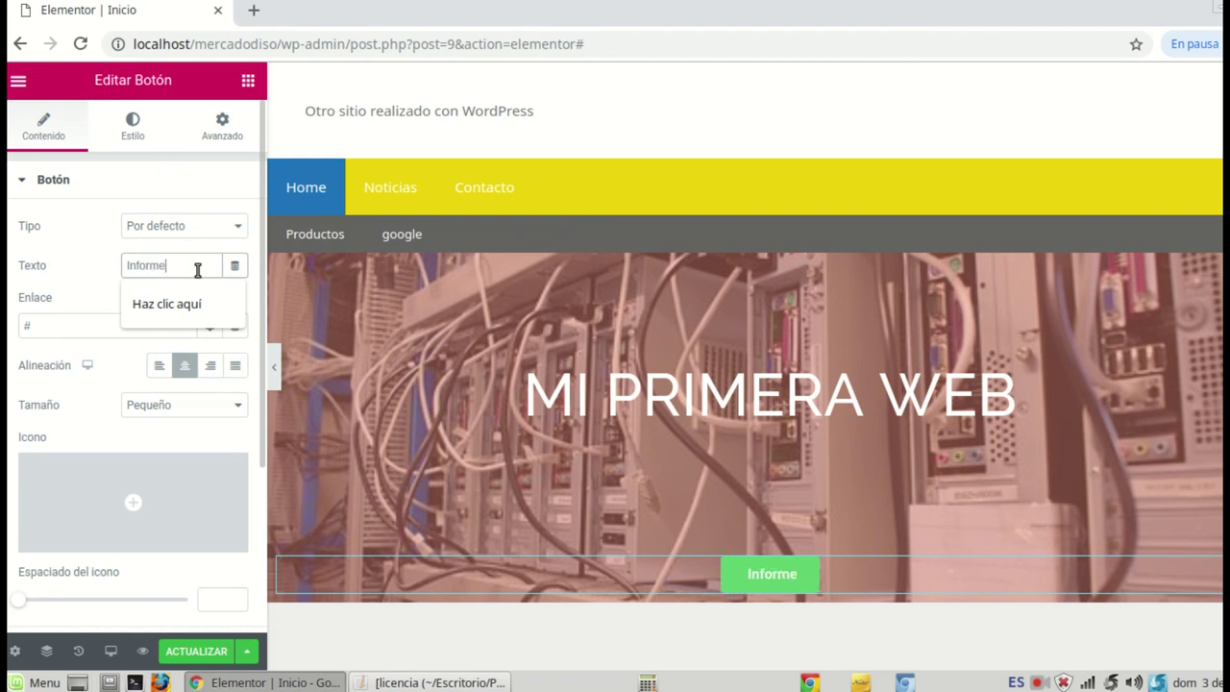
Step: Open the localhost/mercadodiso site's Contacto page in a new browser tab and copy its address for the button link
left_click(85, 328)
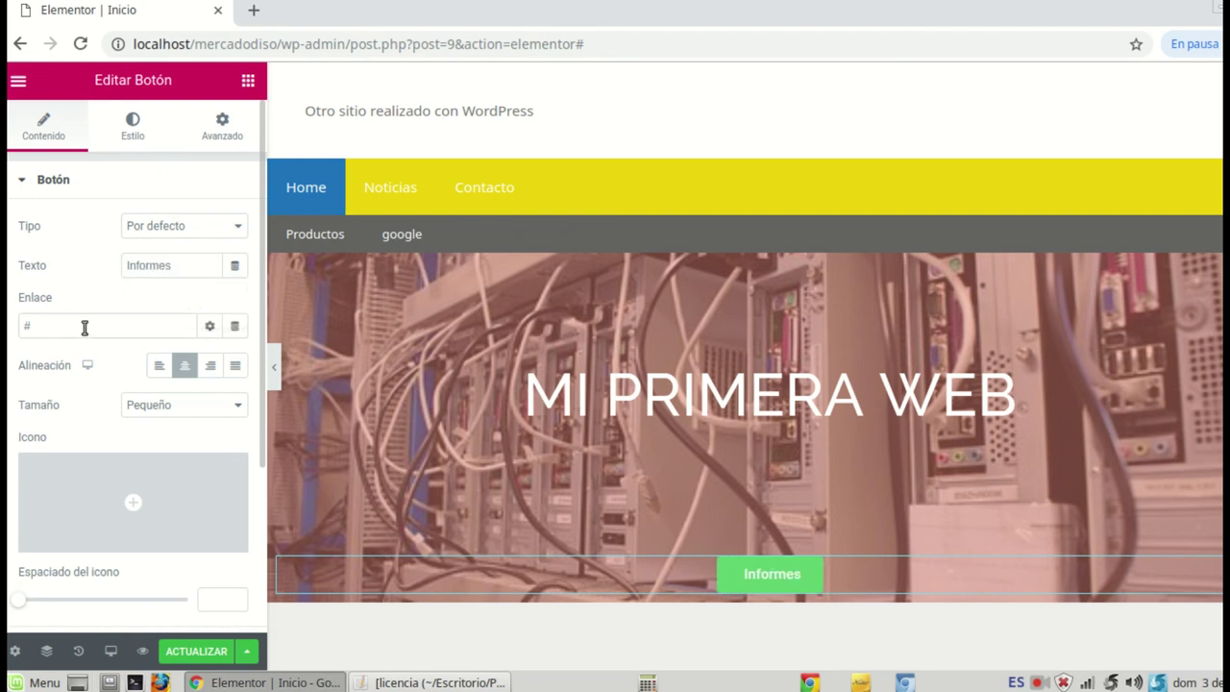
left_click(36, 332)
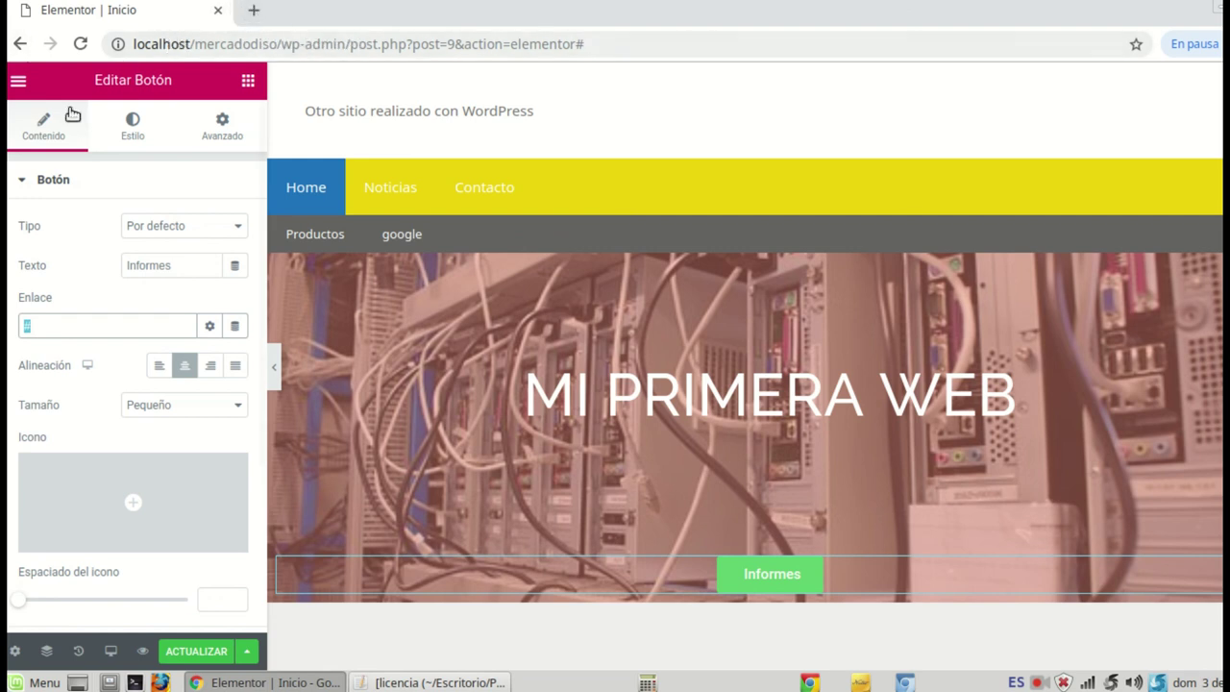
left_click(251, 13)
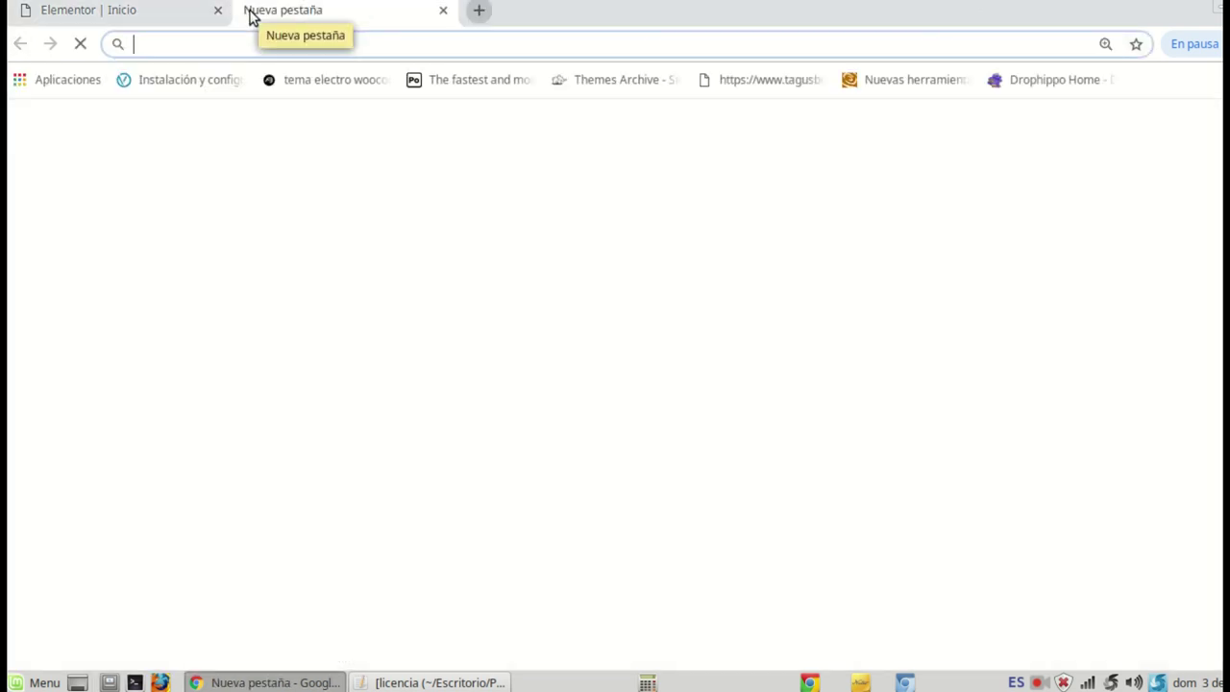
type("local")
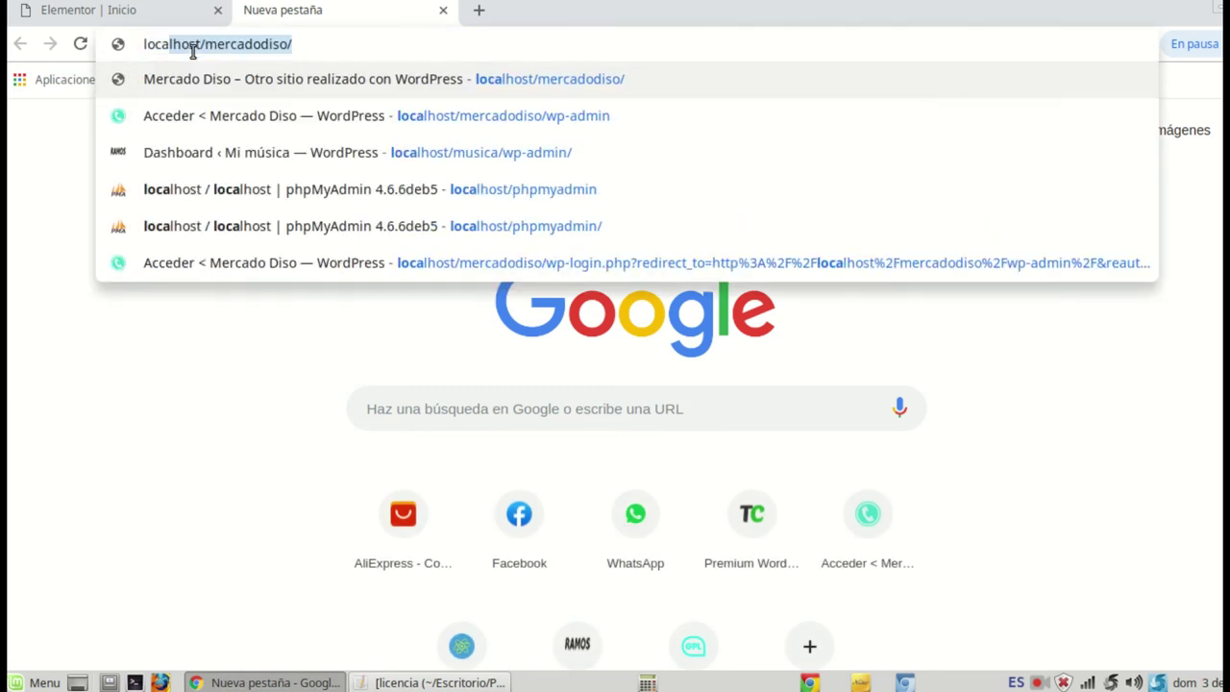
key("Return")
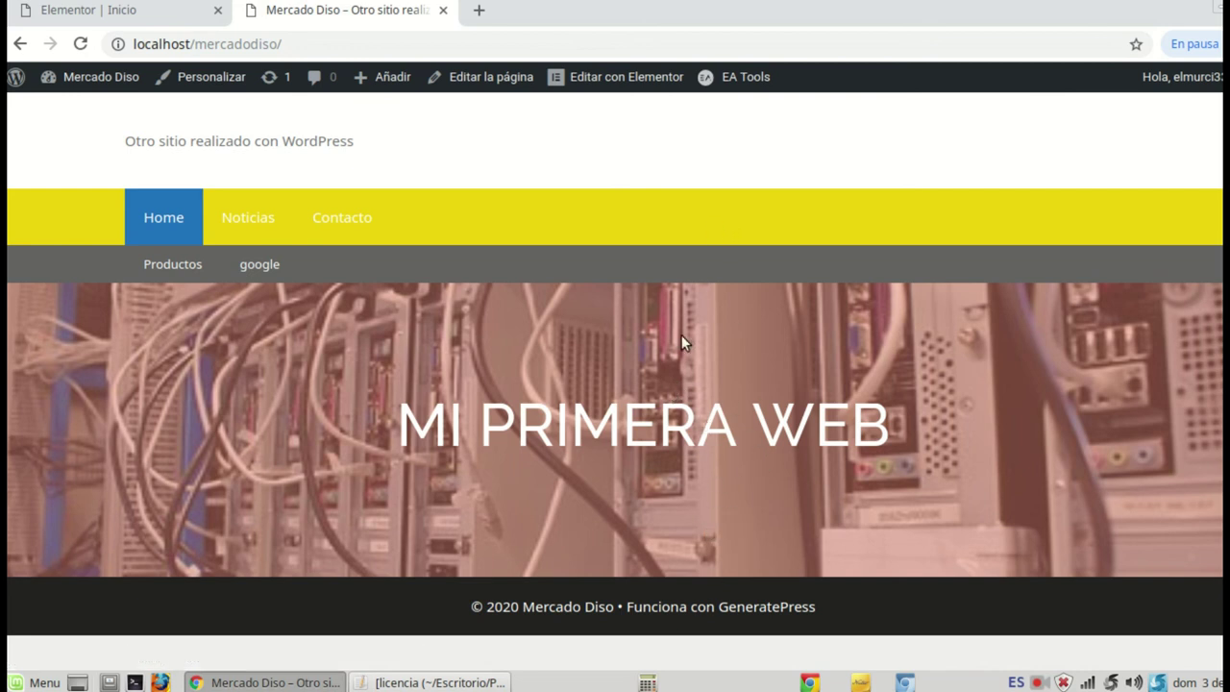
left_click(358, 221)
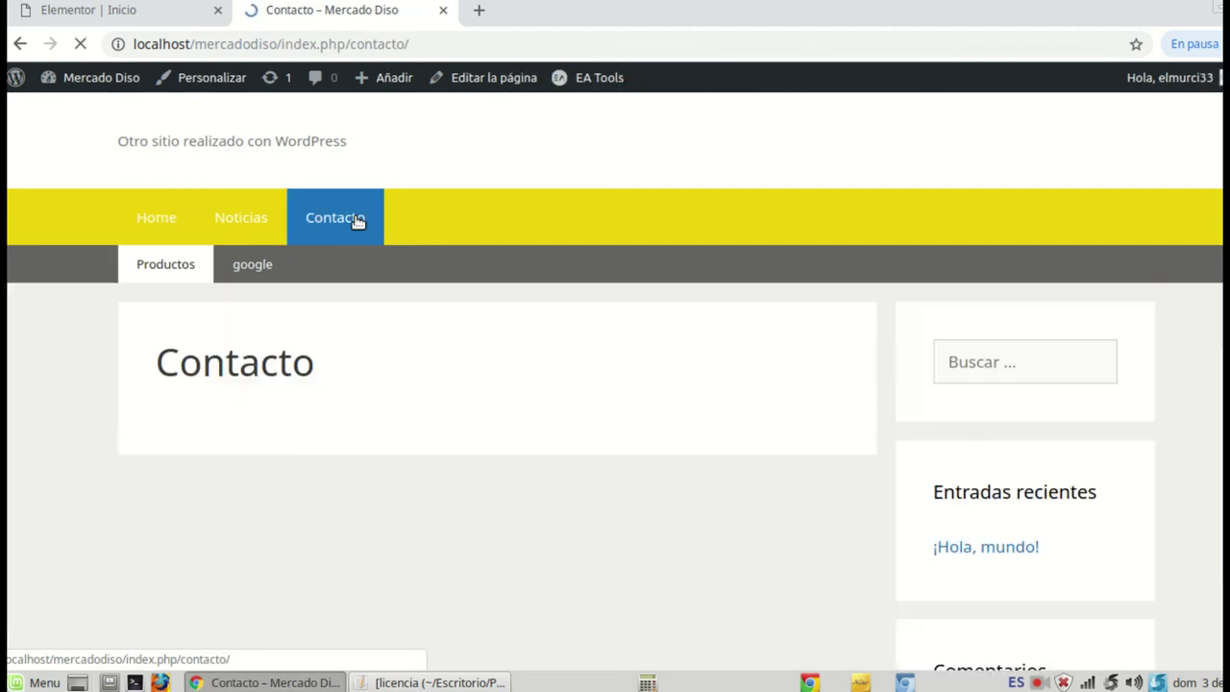
left_click_drag(434, 43, 257, 36)
left_click_drag(428, 49, 135, 43)
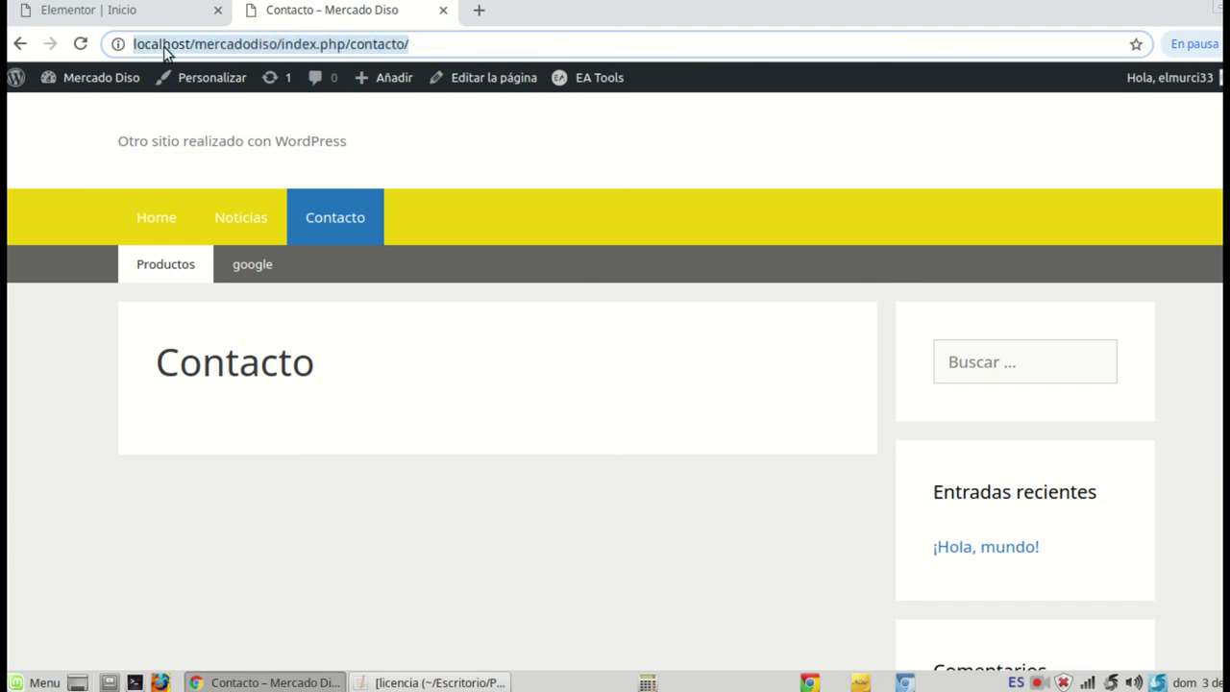
right_click(223, 39)
left_click(255, 110)
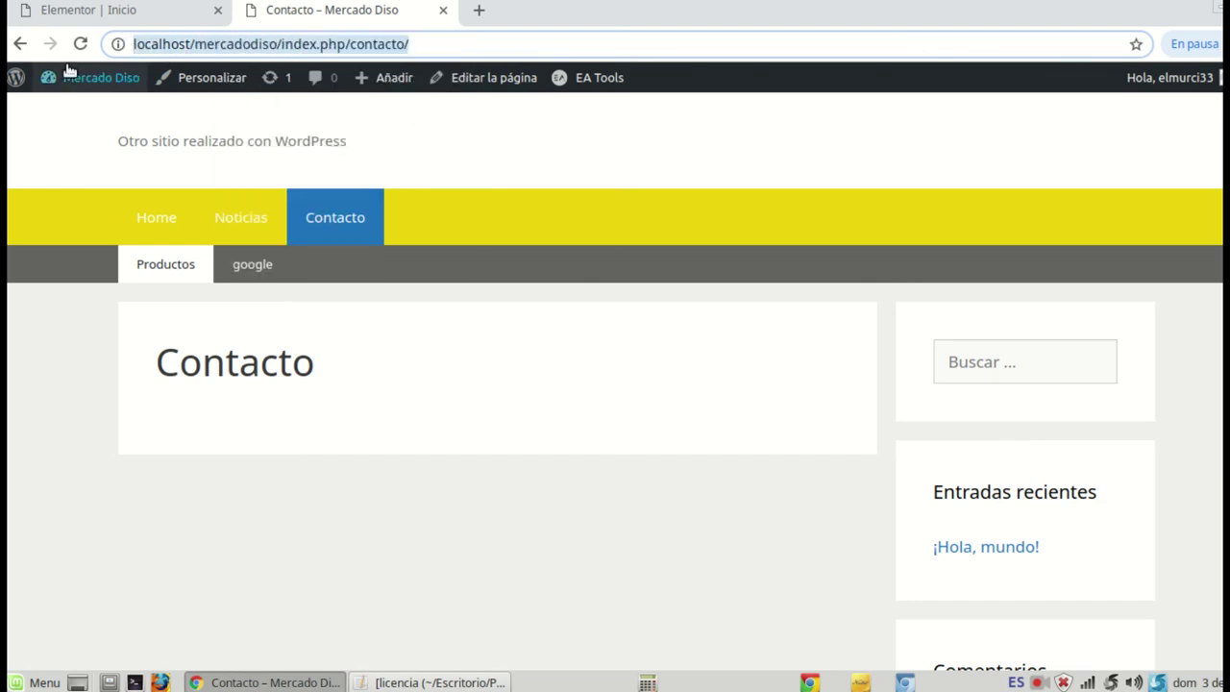
Step: Link the Informes button in Elementor to the copied Contacto address, opening in a new window, and update the page
left_click(102, 14)
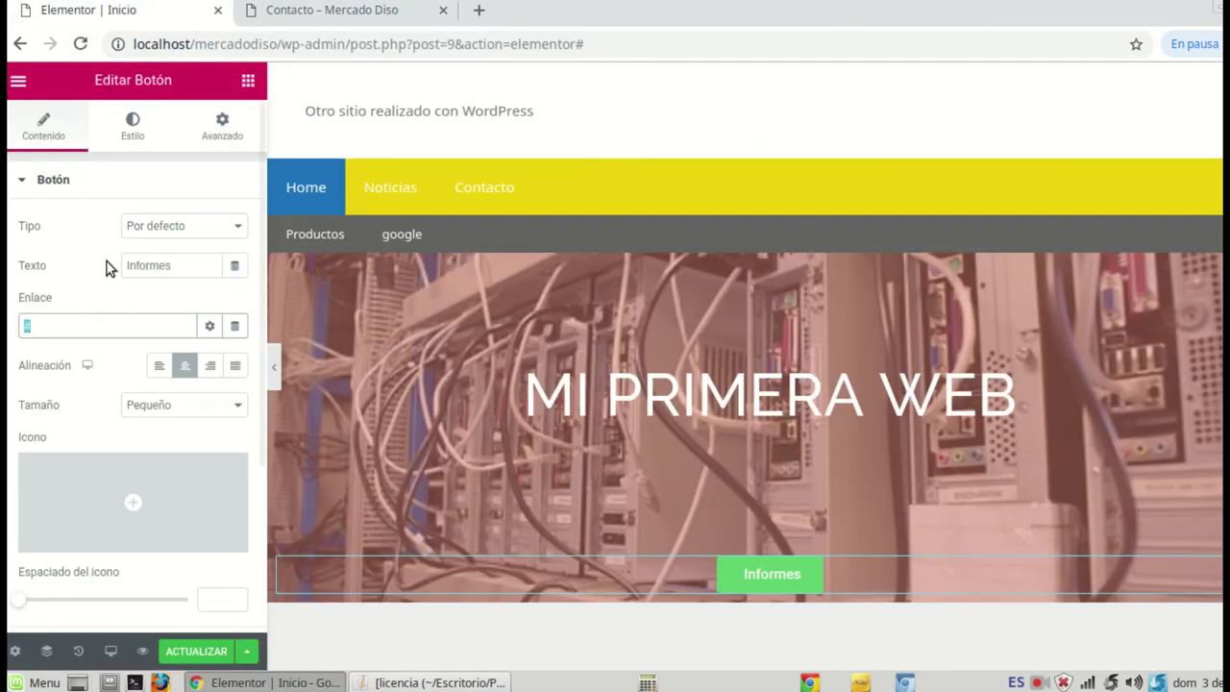
right_click(24, 327)
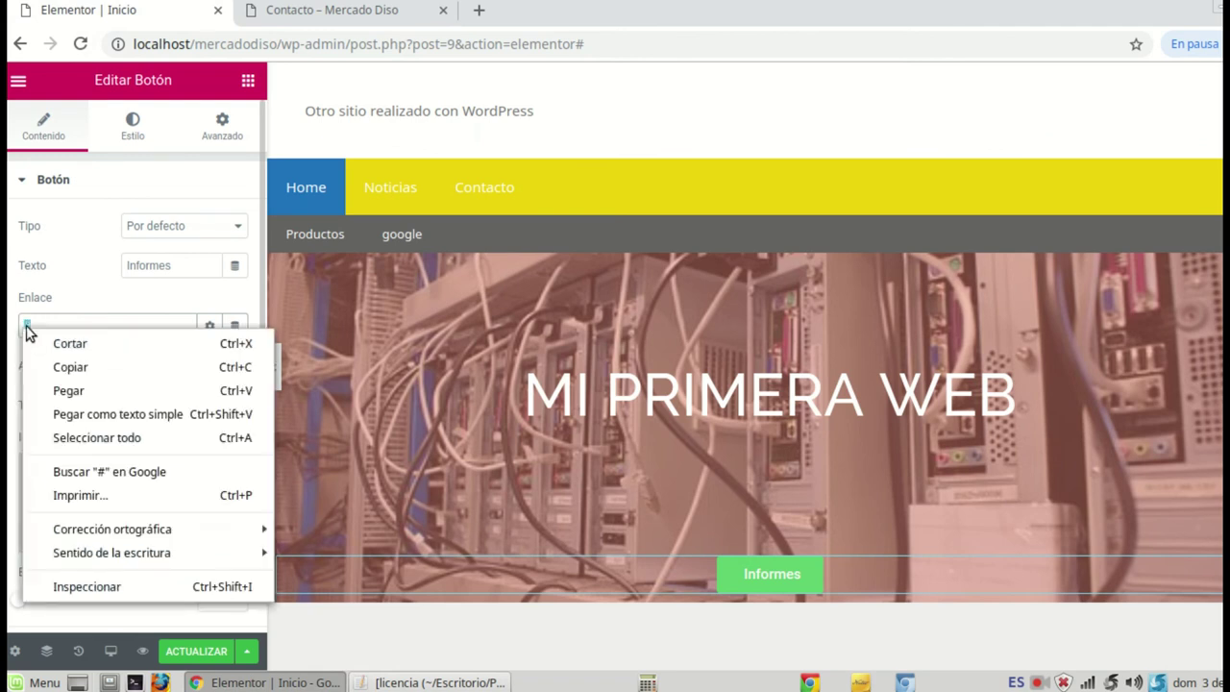
left_click(91, 393)
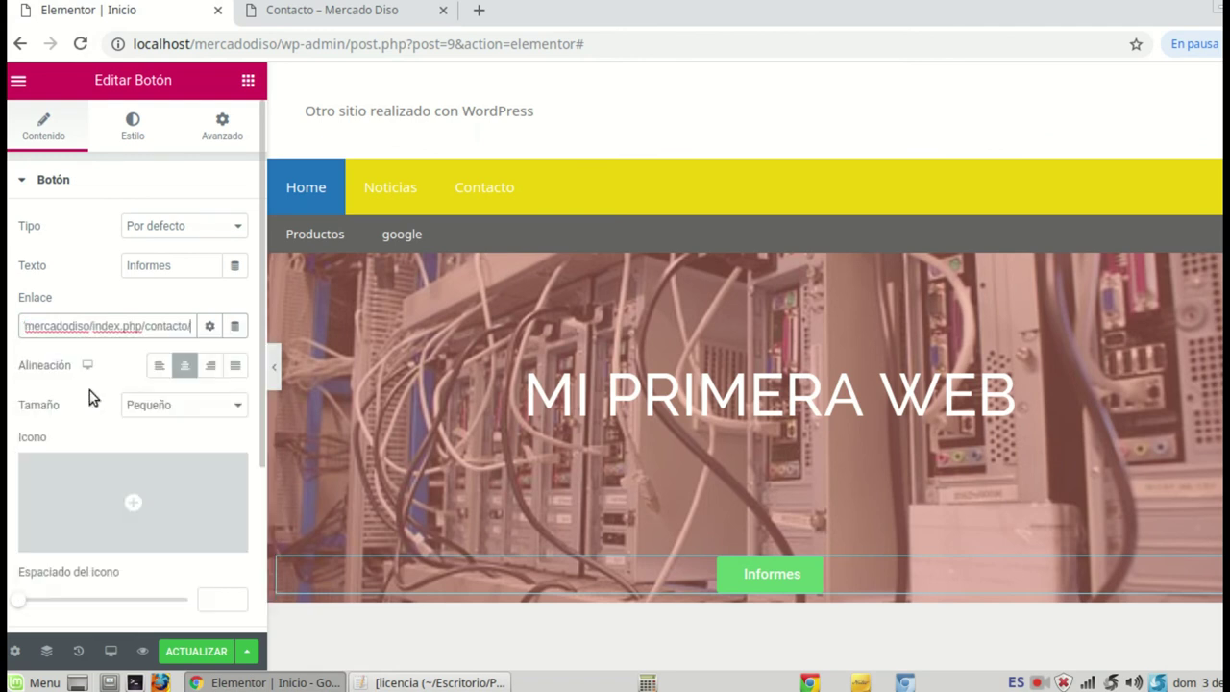
left_click(209, 327)
left_click(26, 356)
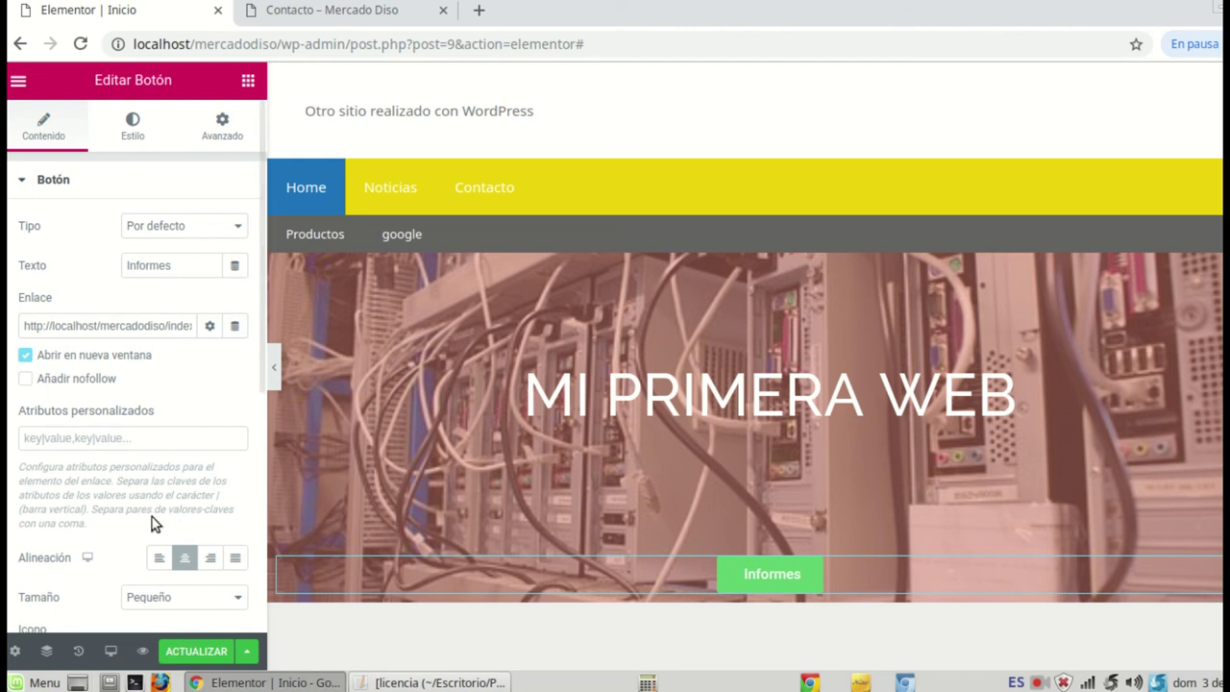
left_click(188, 652)
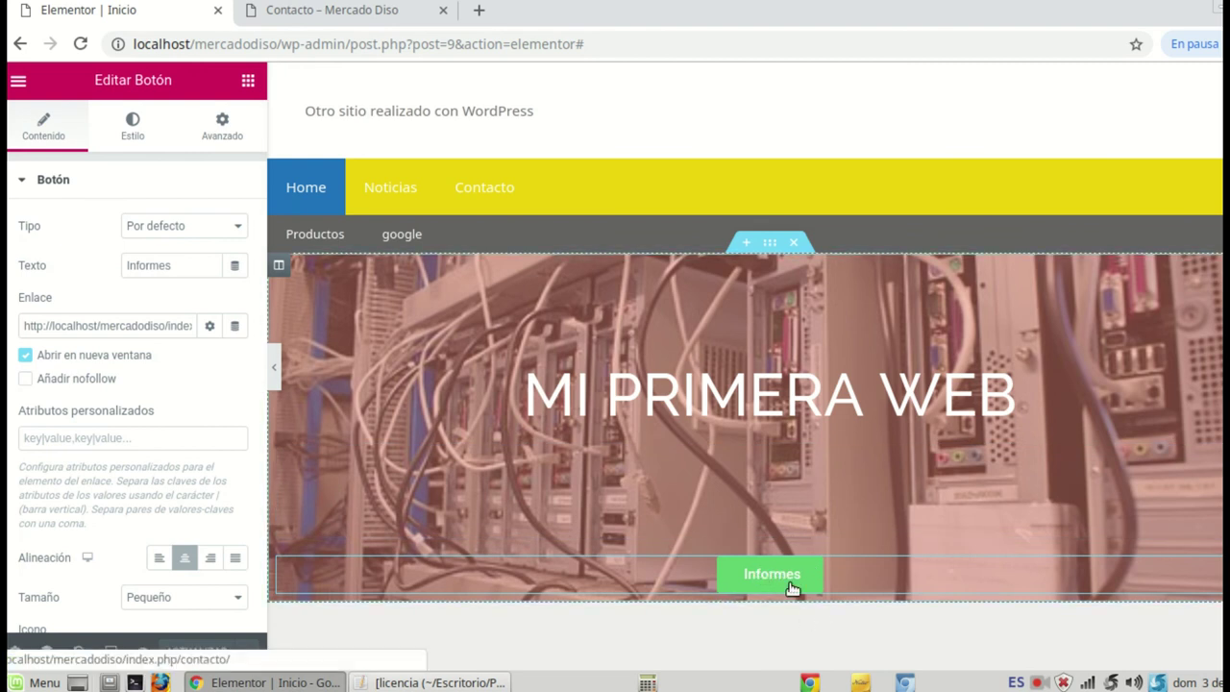
Step: Insert the circled right-arrow icon from the icon library into the Informes button
scroll(171, 489, "down", 3)
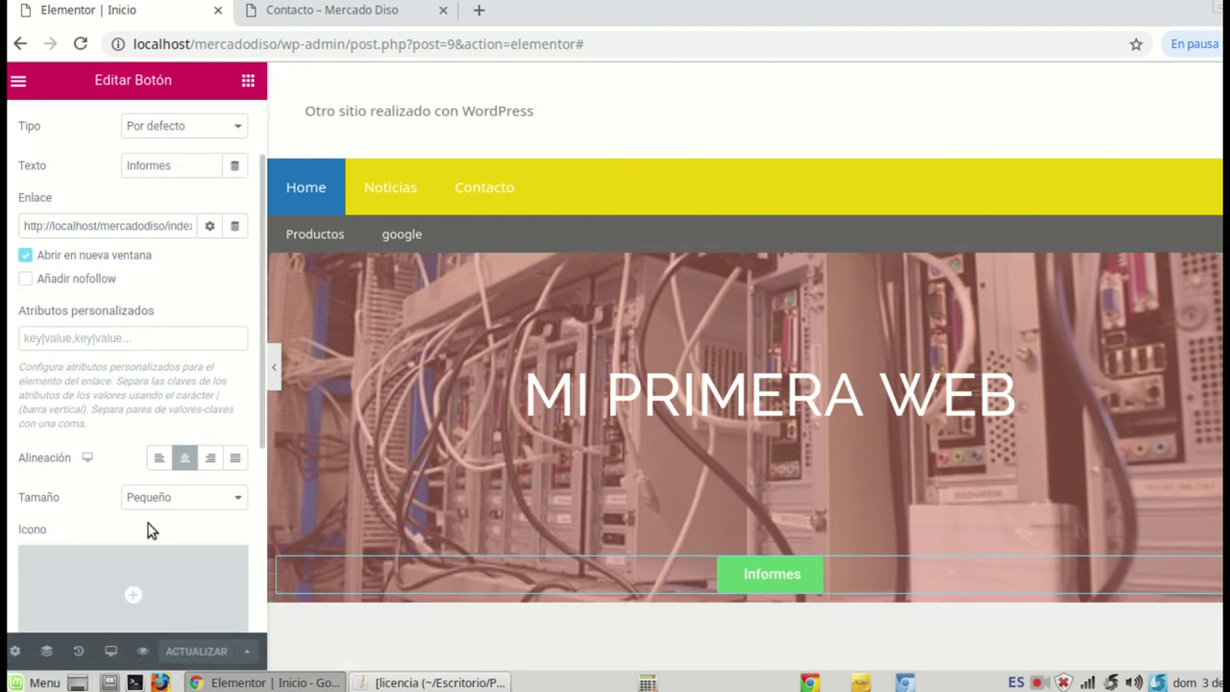
left_click(239, 453)
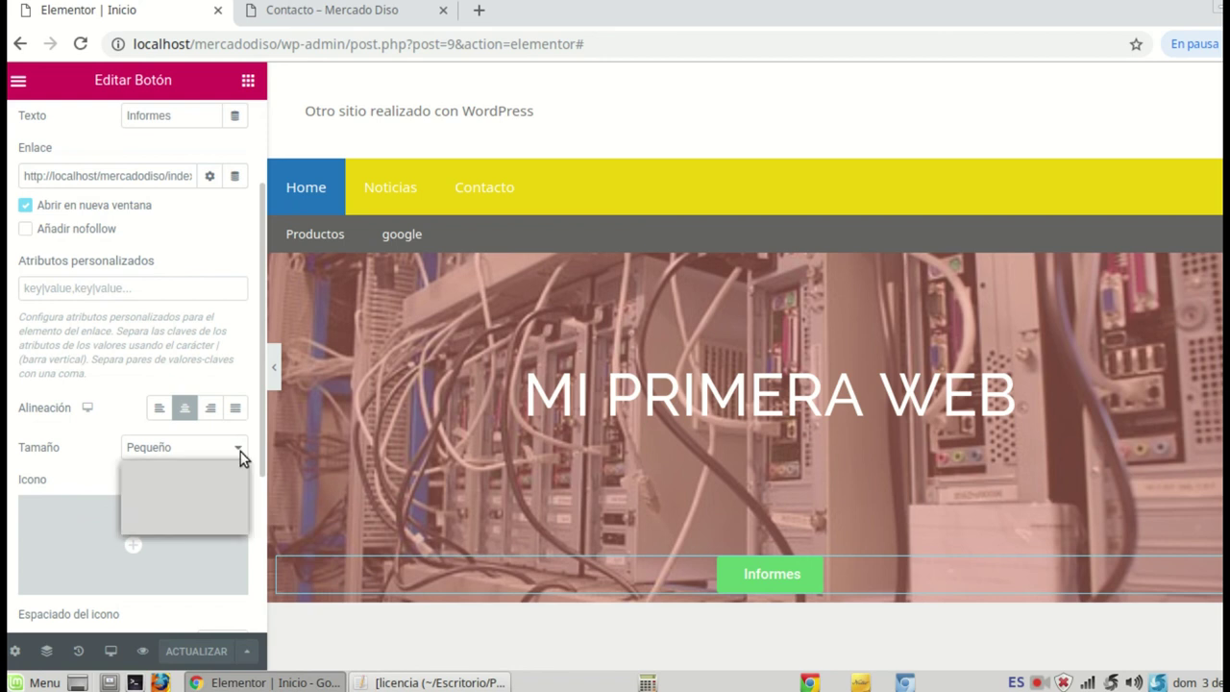
left_click(91, 468)
left_click(132, 551)
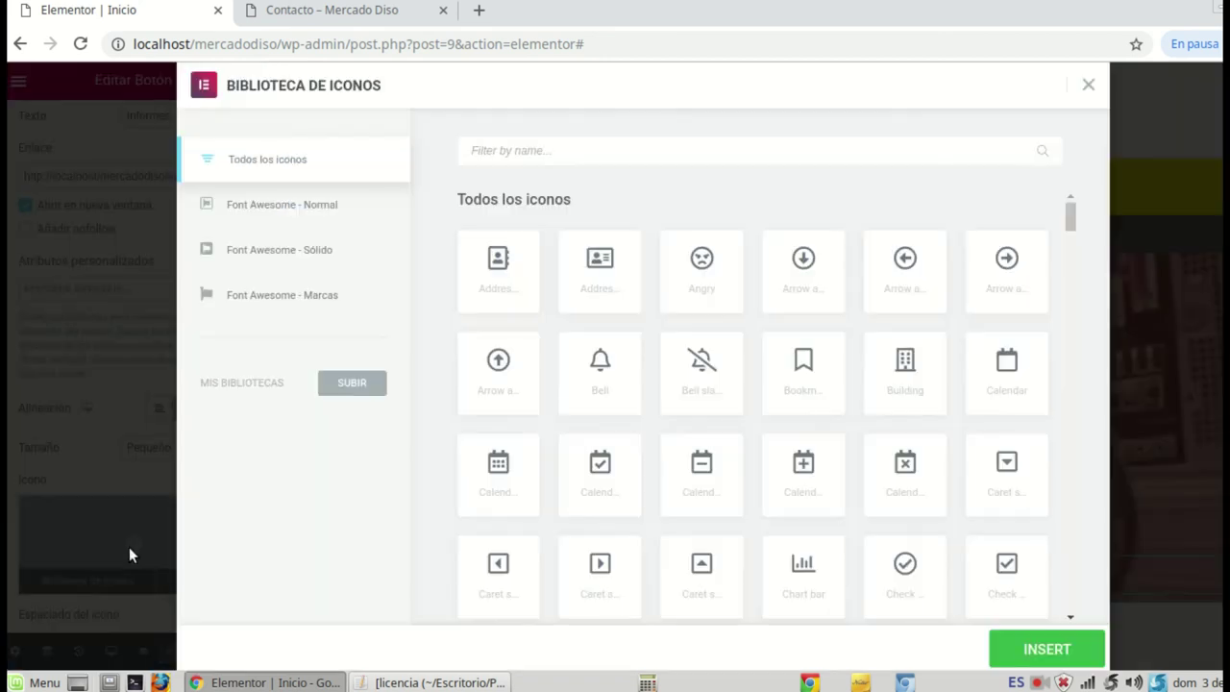
left_click(1000, 267)
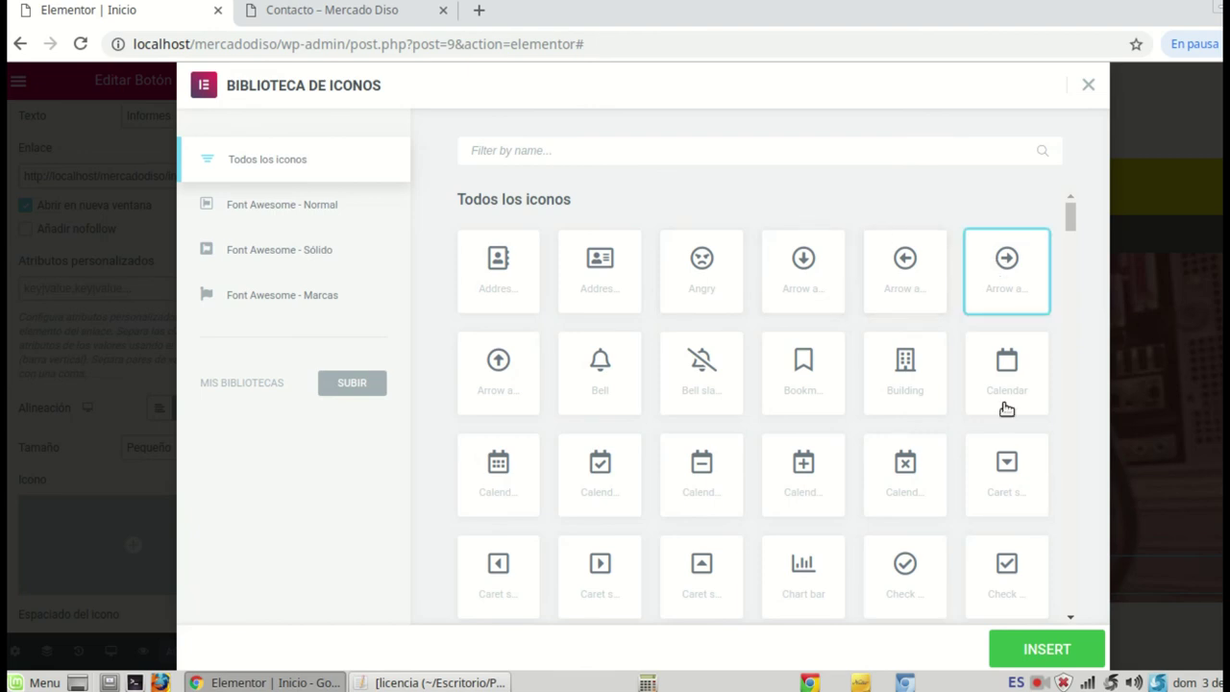
left_click(1028, 650)
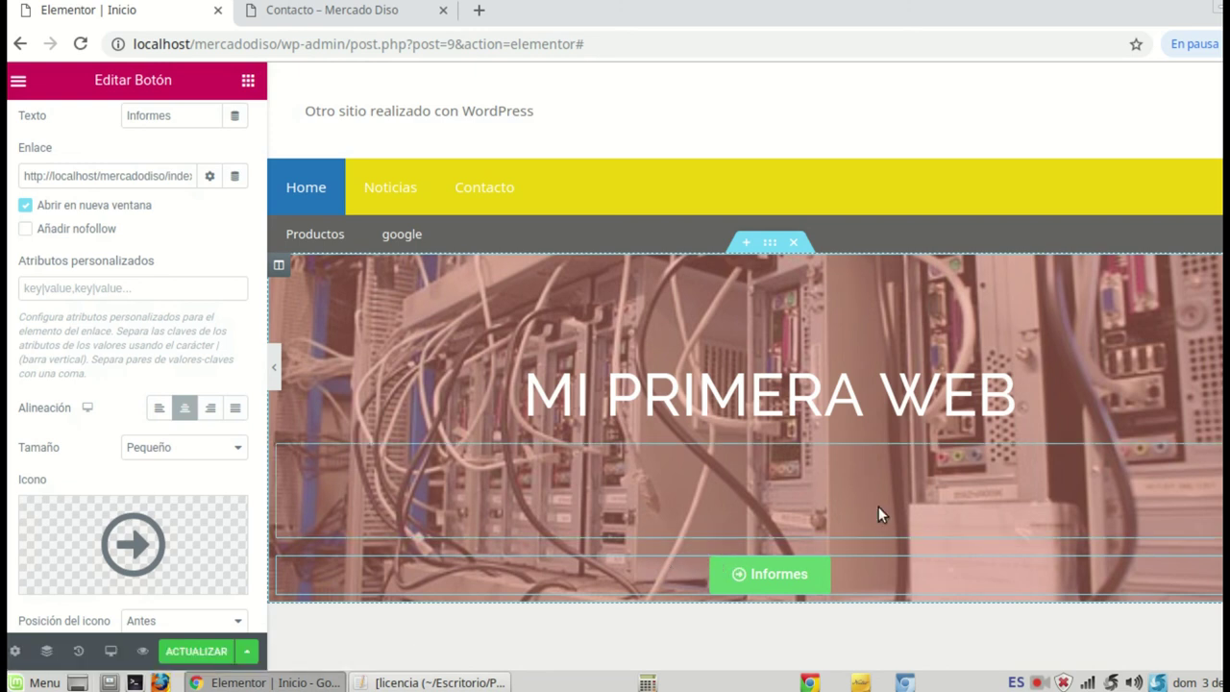
Step: Review the Informes button's style settings and its typography options
scroll(206, 266, "up", 3)
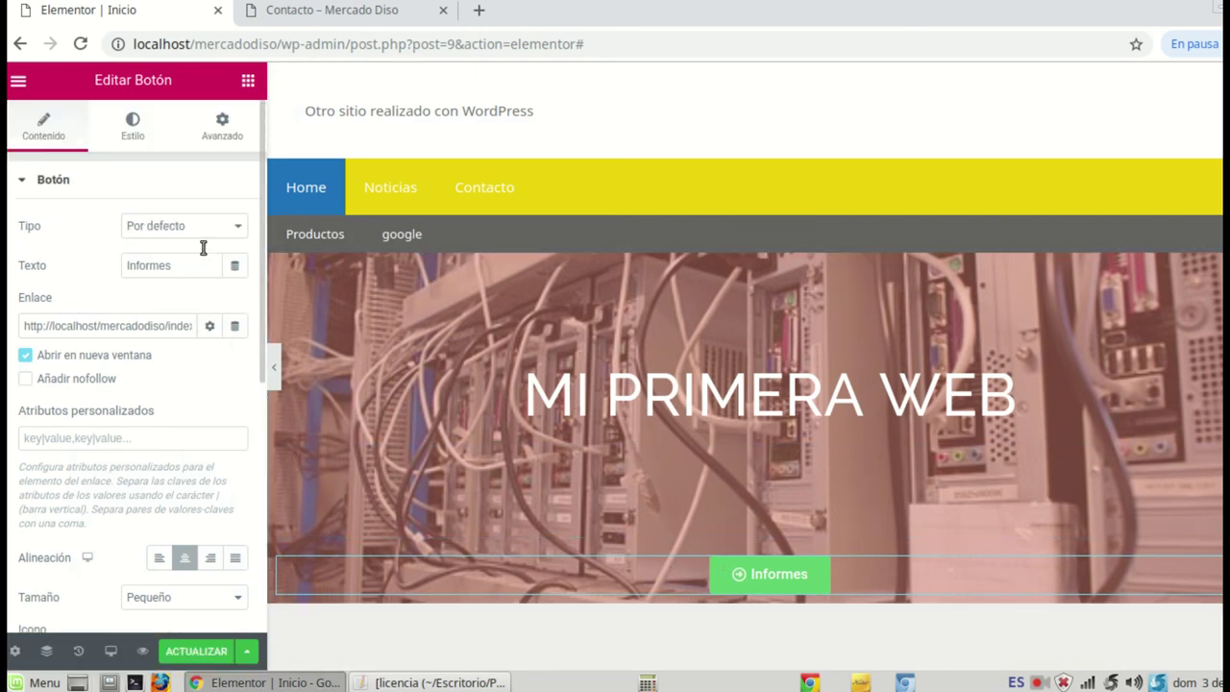
left_click(144, 122)
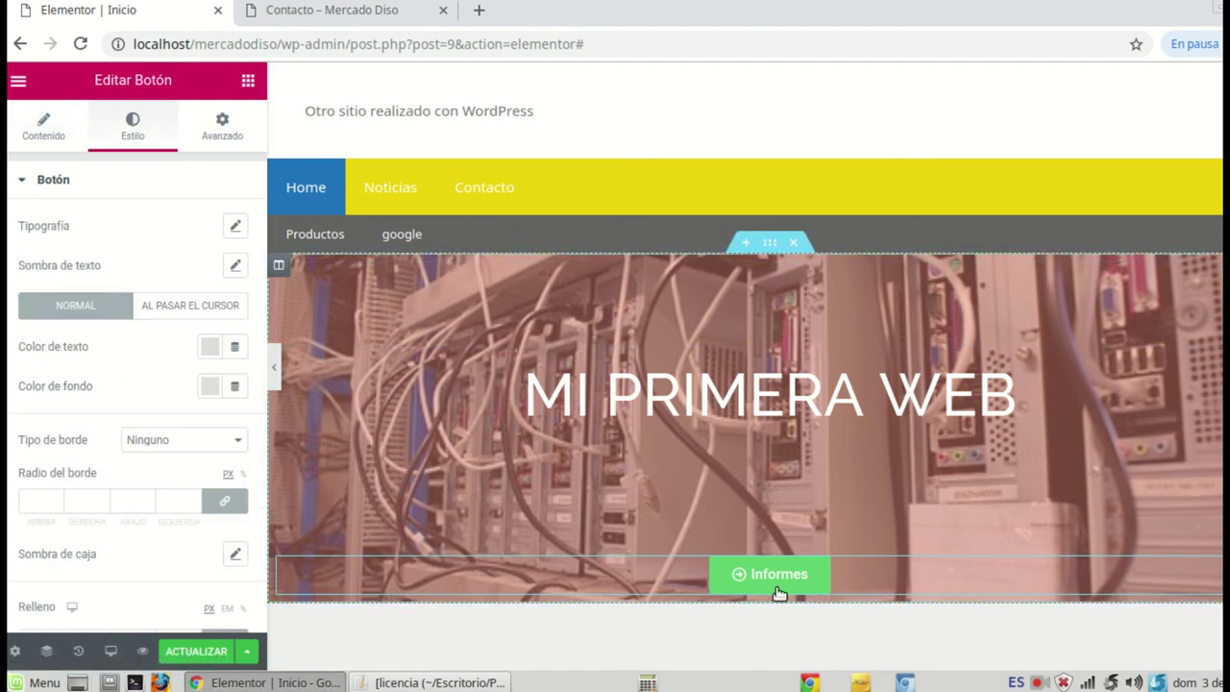
left_click(236, 226)
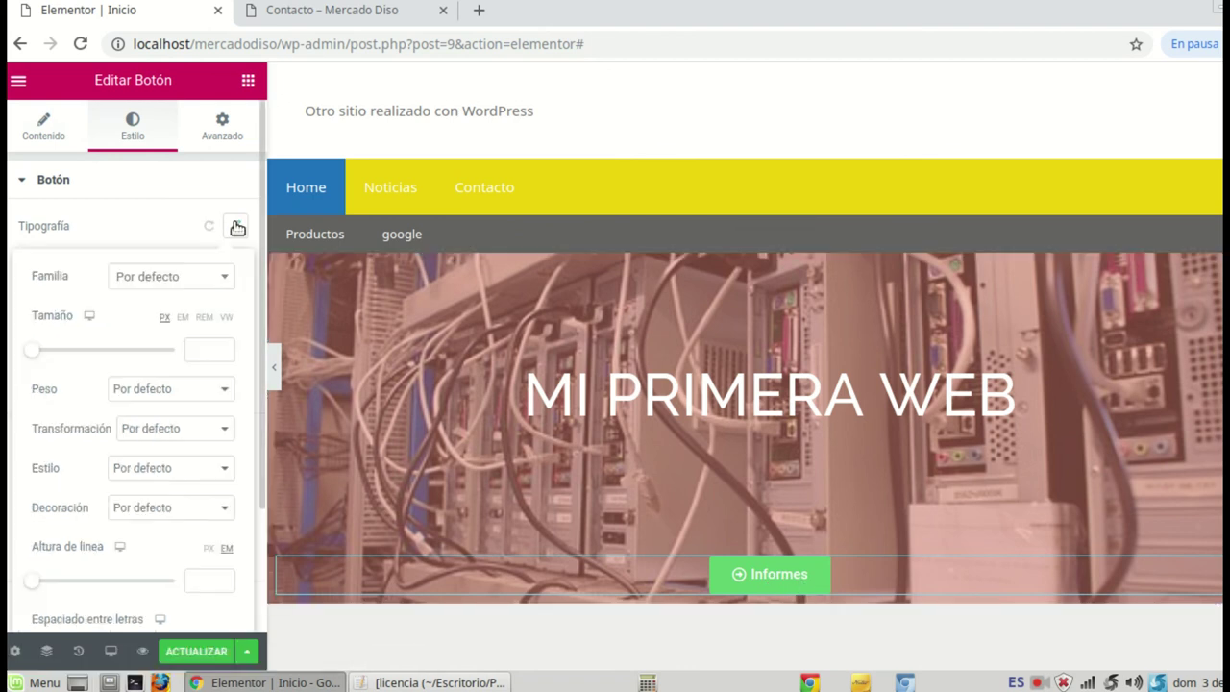
left_click(236, 226)
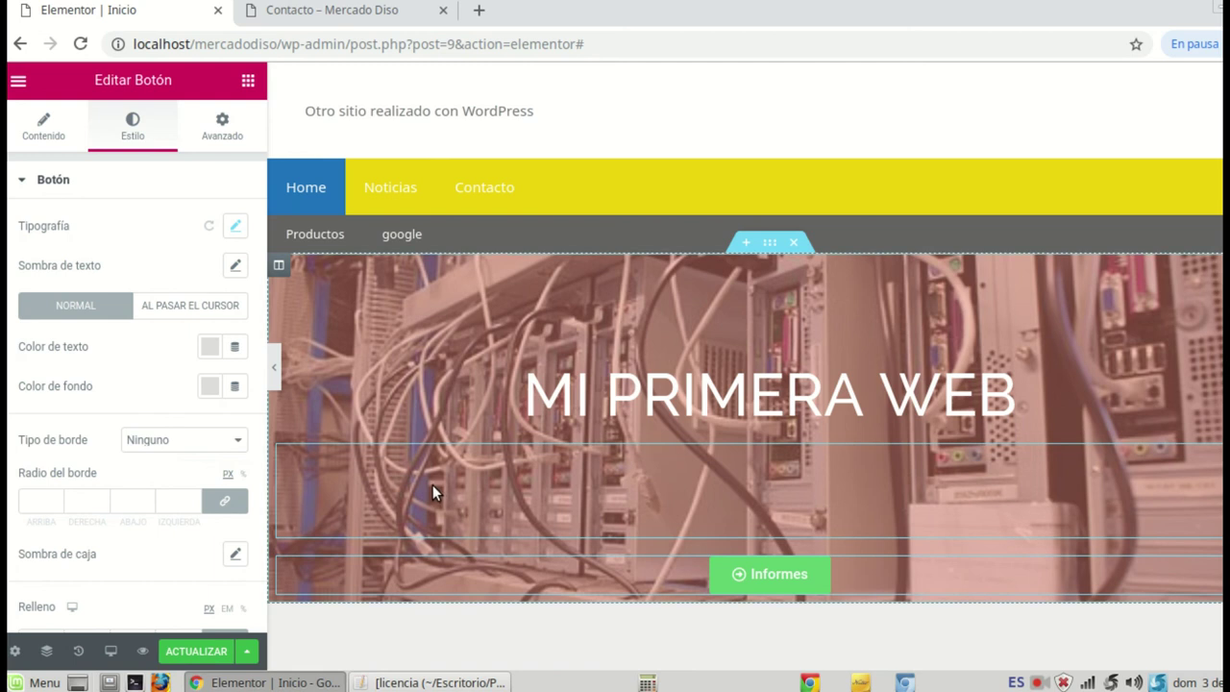
left_click(479, 471)
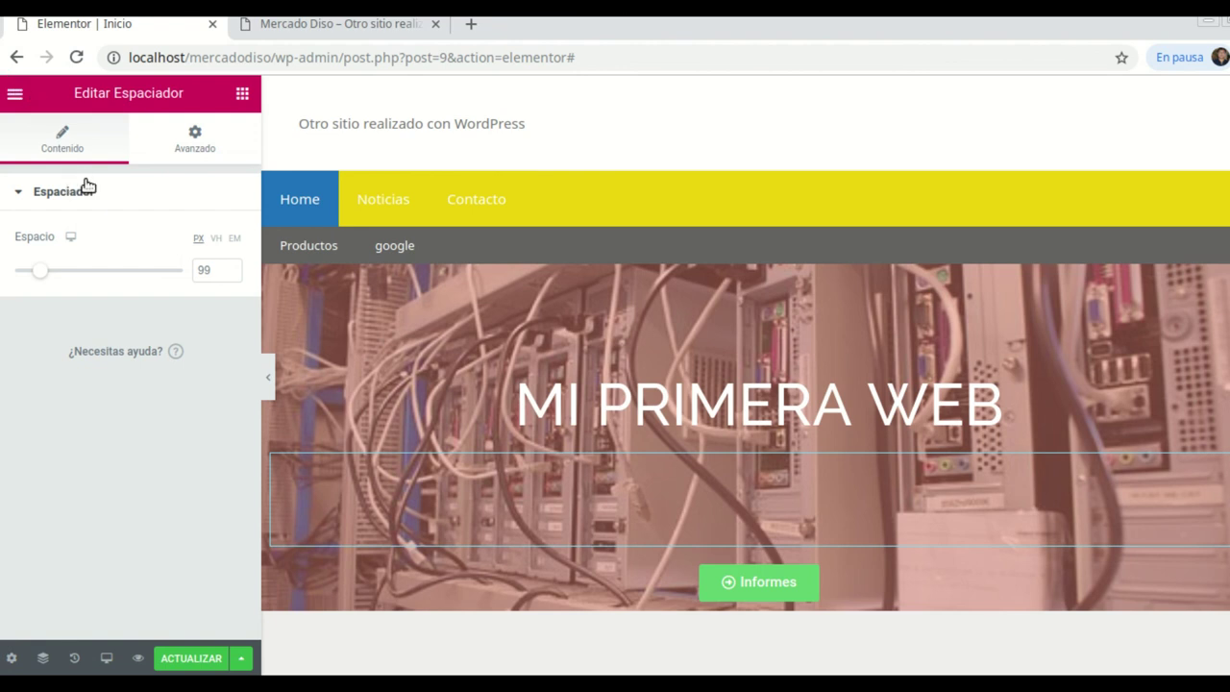
Step: Update the Inicio page to save the pending changes, staying in the editor instead of abandoning it
left_click(14, 96)
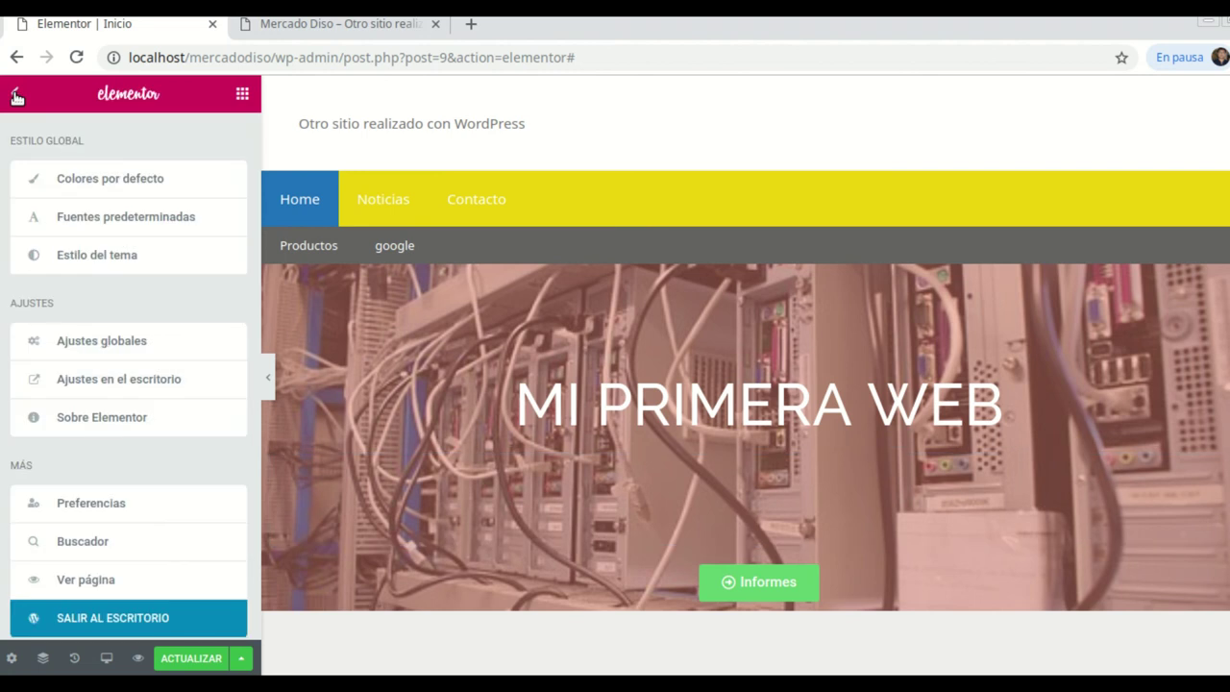
left_click(113, 616)
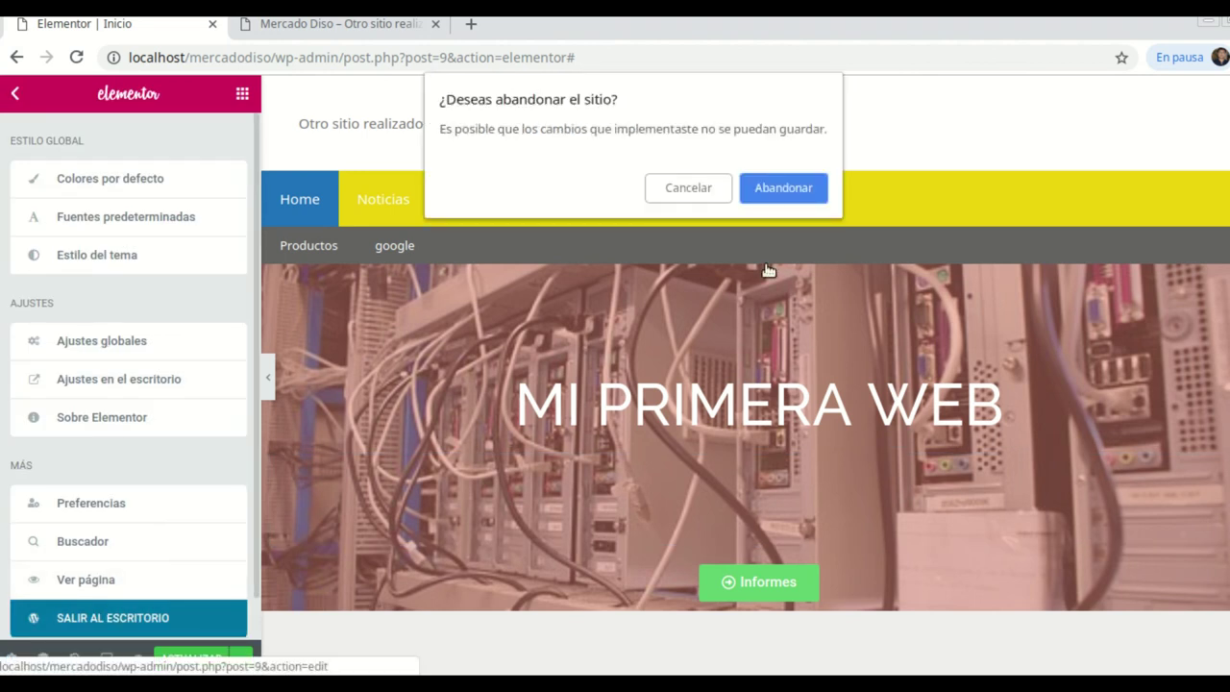
left_click(703, 189)
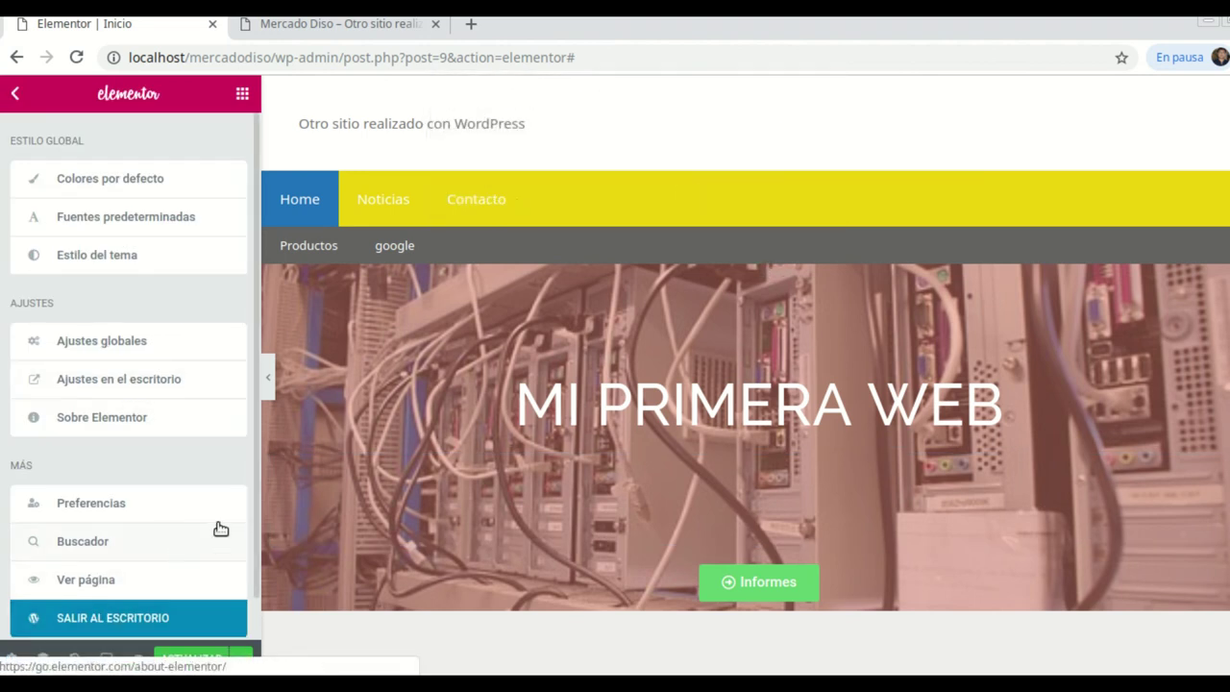
scroll(216, 527, "down", 1)
left_click(192, 660)
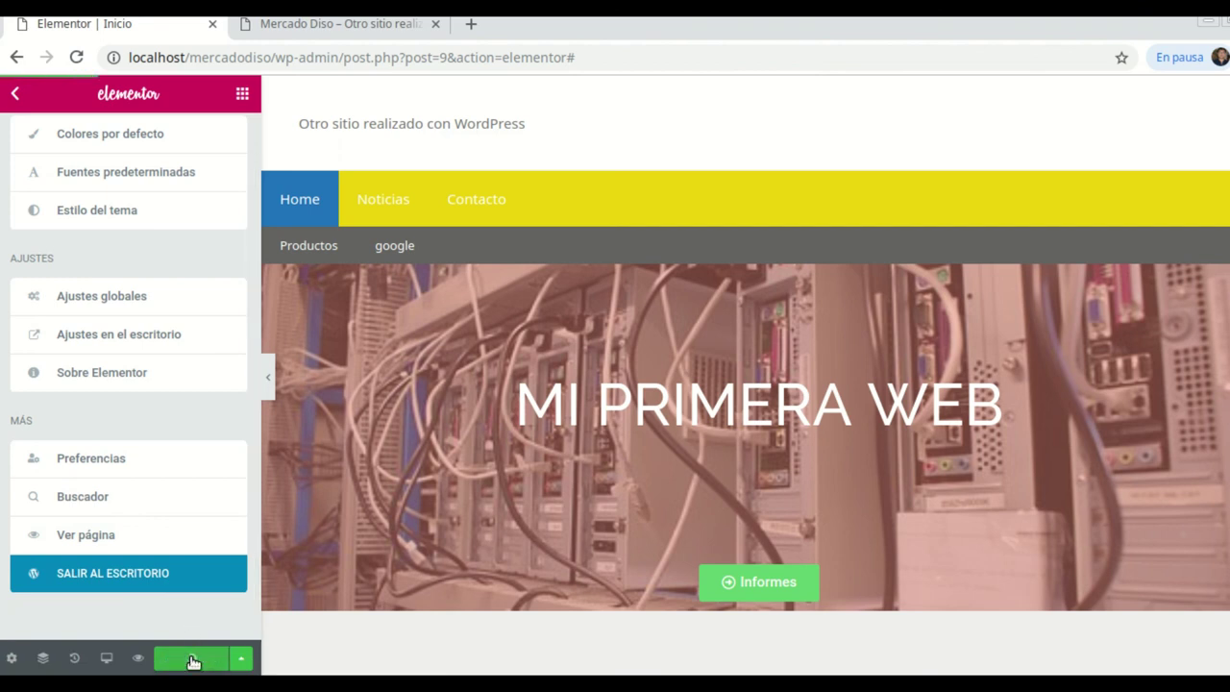
Step: Reload the public Mercado Diso home page and check the Informes button
left_click(375, 31)
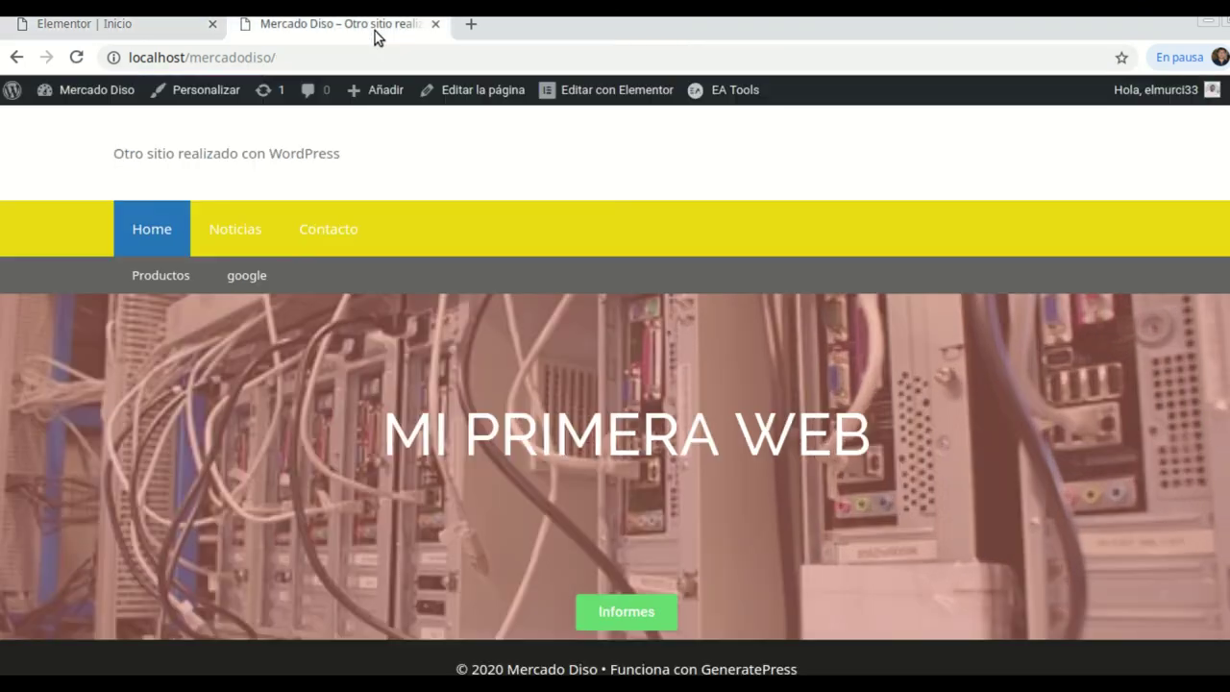
left_click(76, 57)
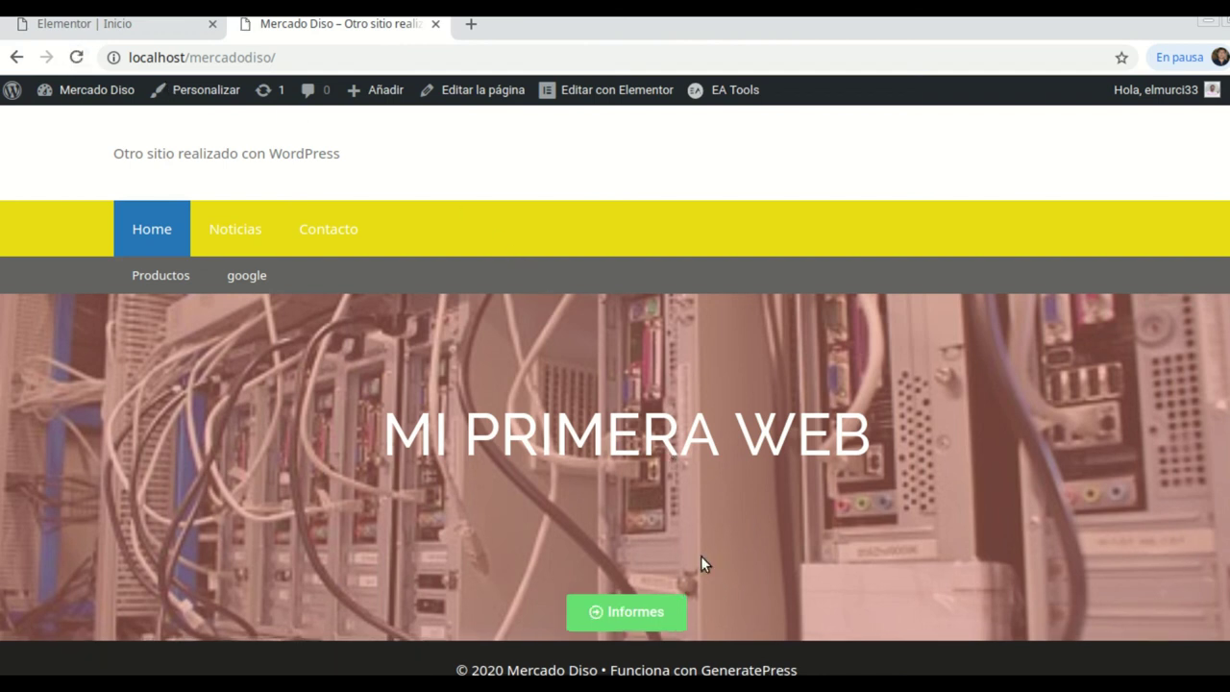
scroll(673, 553, "down", 1)
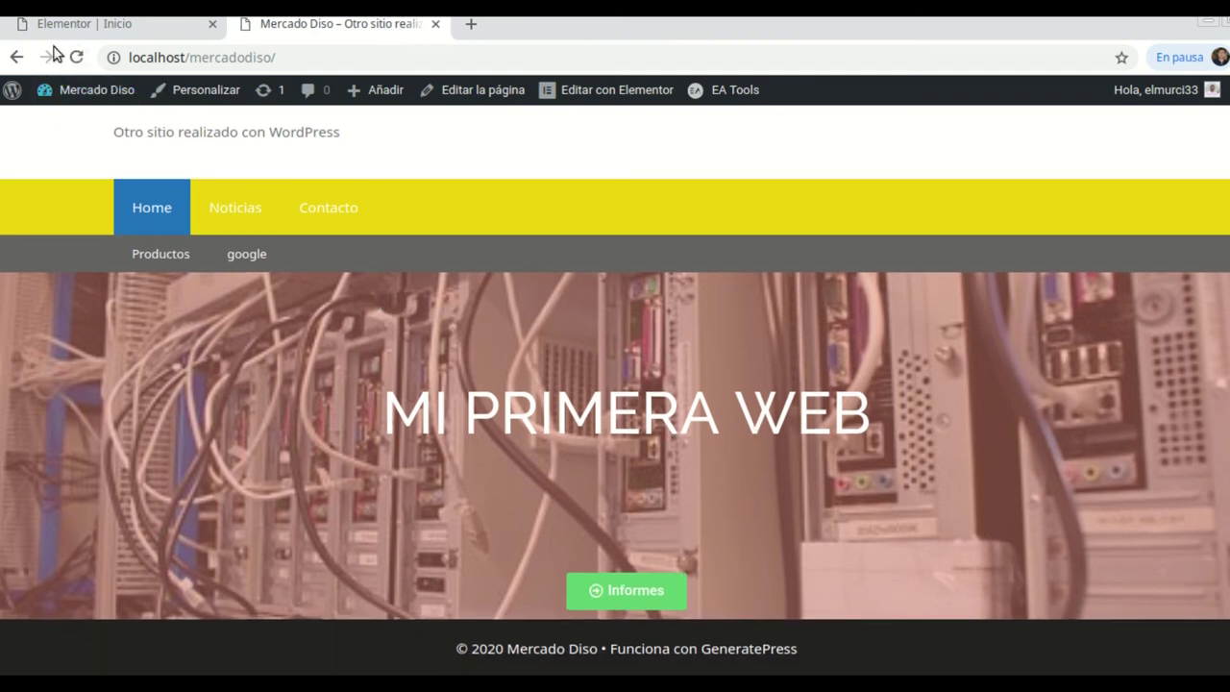
Step: Exit the Elementor editor to WordPress and return to the list of all pages
left_click(82, 26)
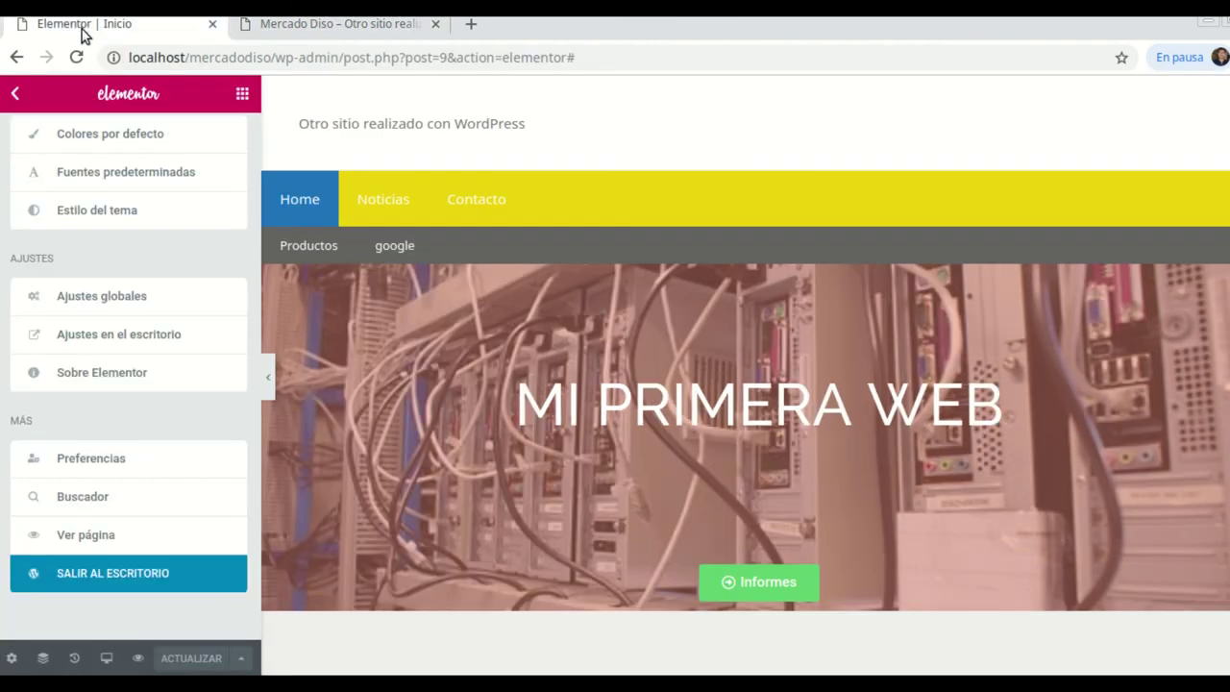
left_click(127, 569)
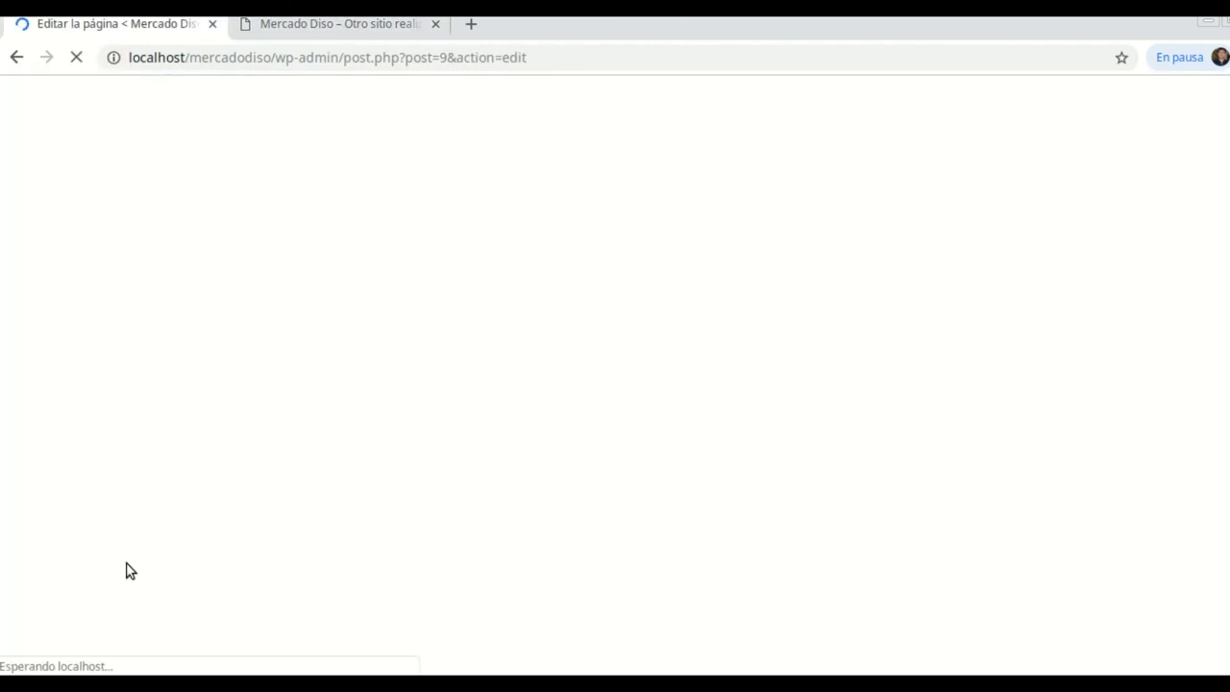
left_click(37, 106)
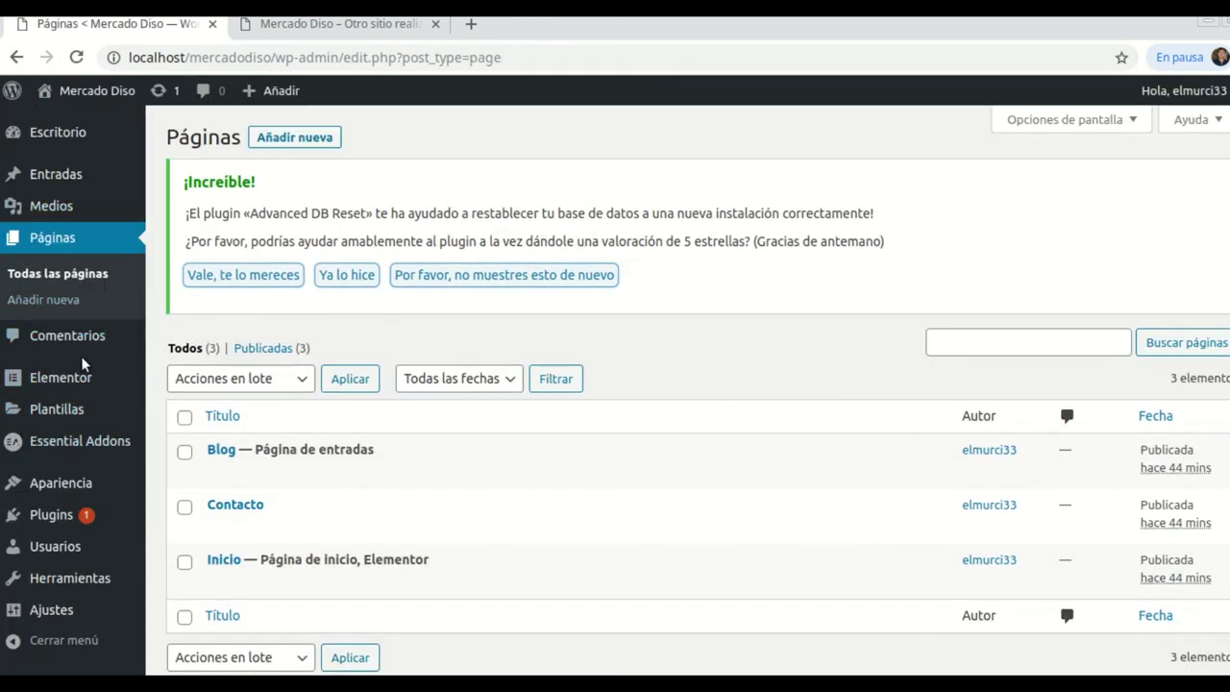
Step: Hide the site's short description in the theme customizer's site identity settings and publish the change
mouse_move(144, 484)
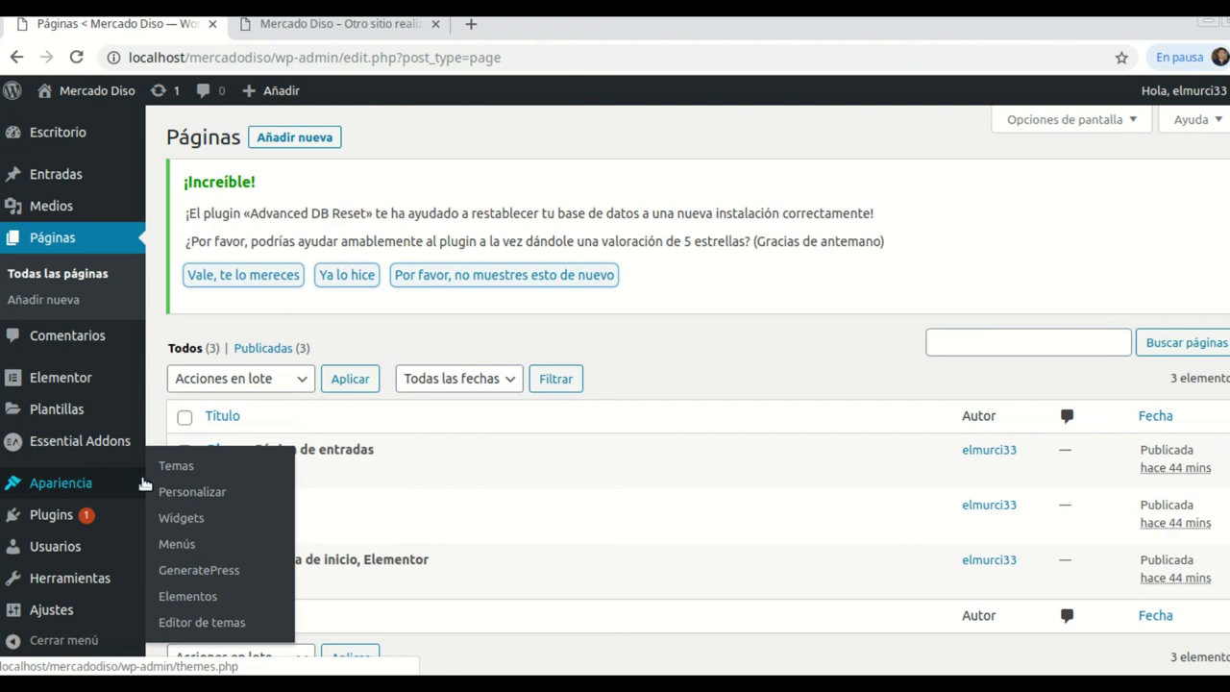
left_click(202, 493)
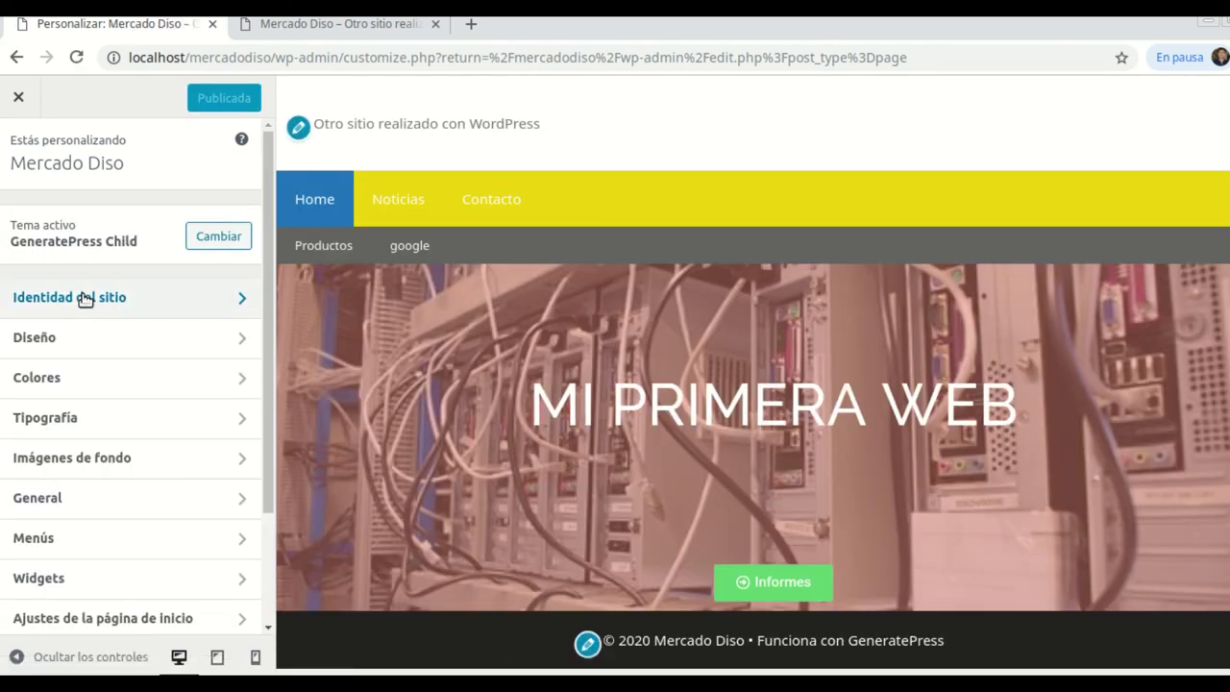
left_click(82, 297)
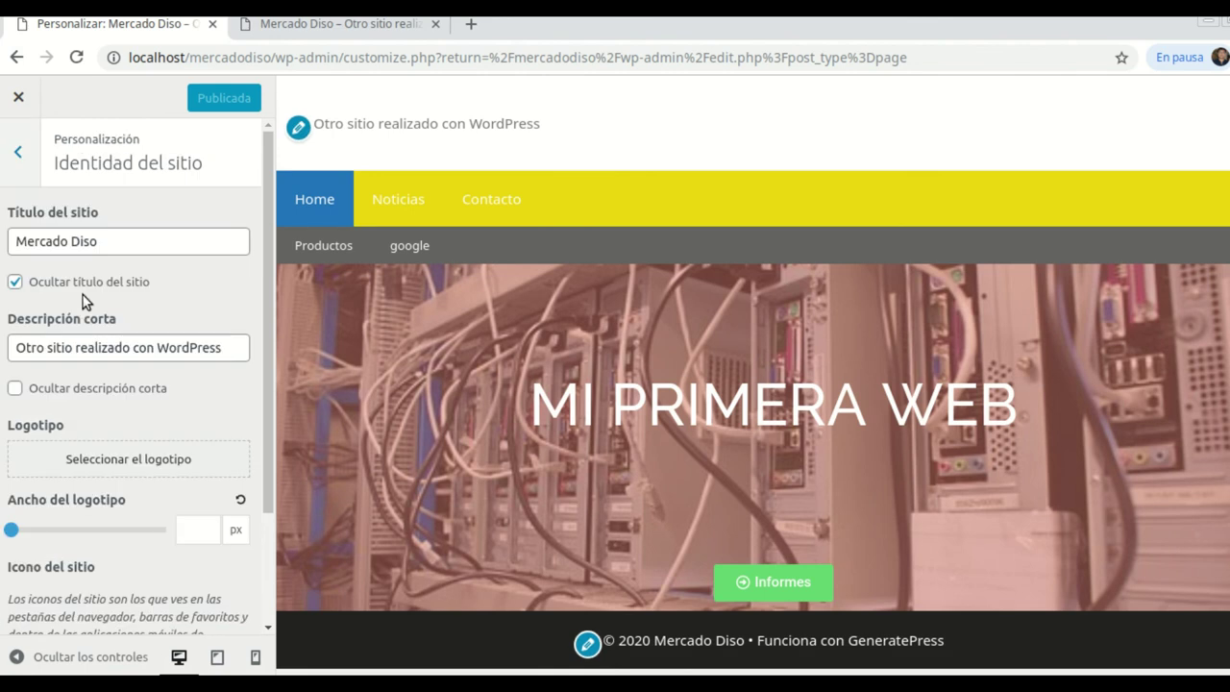
left_click(15, 389)
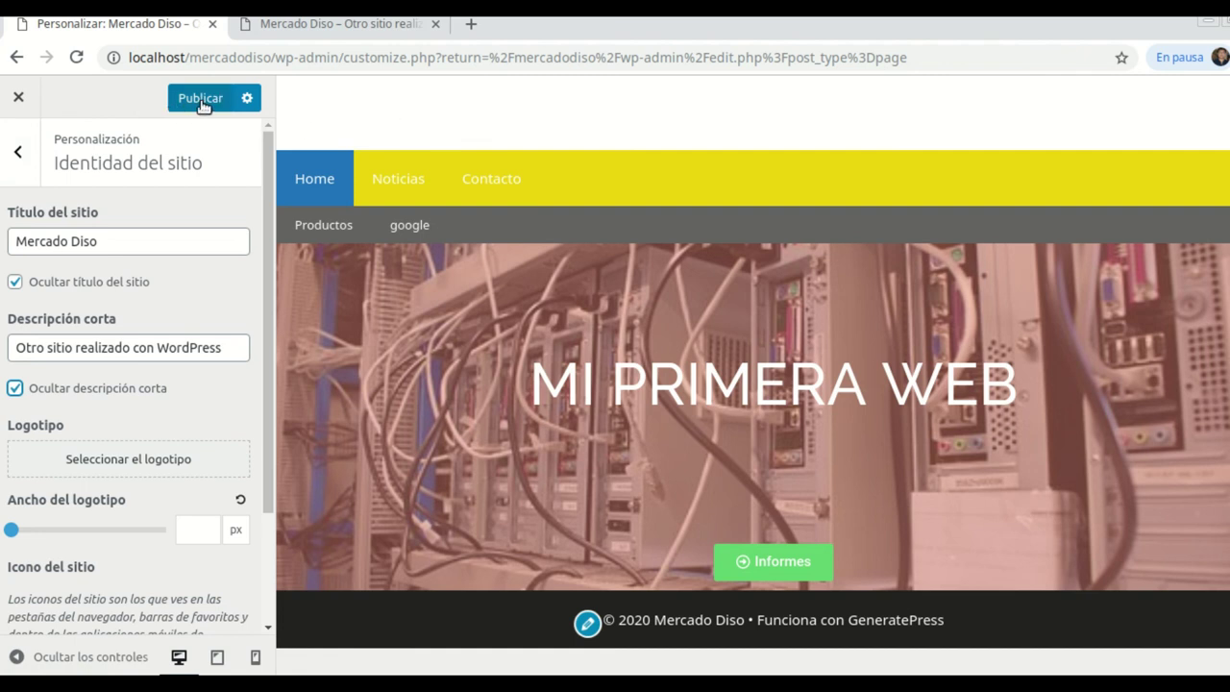
left_click(202, 99)
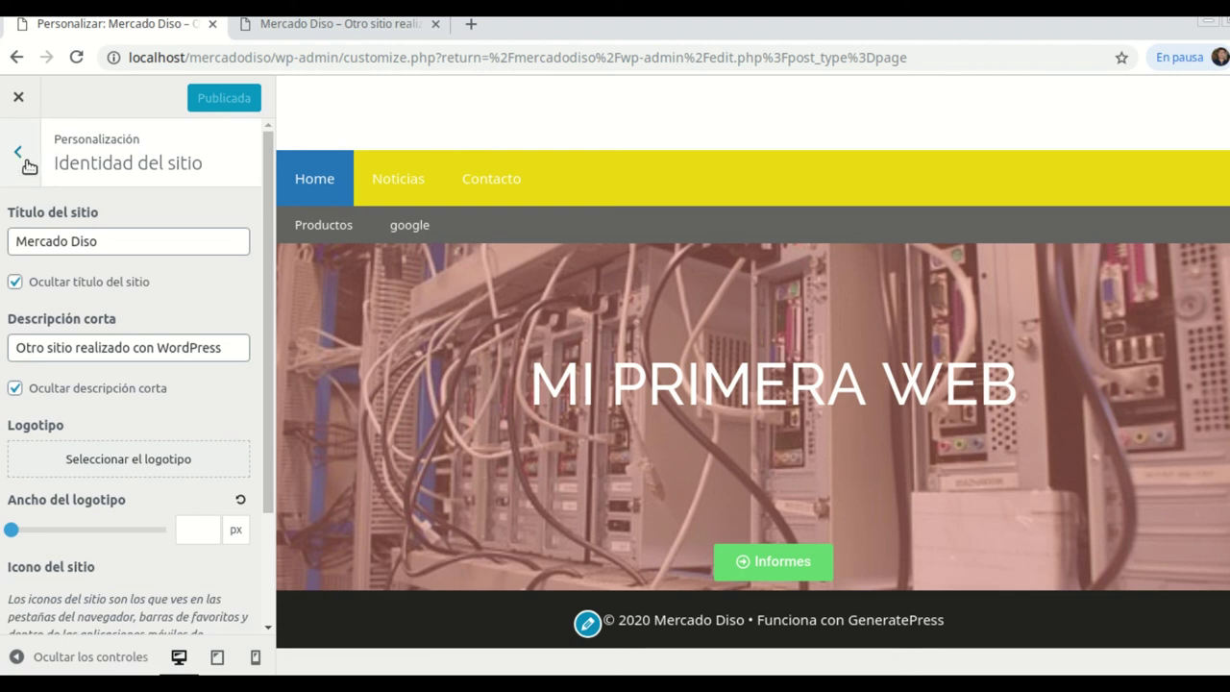
Step: Set the secondary navigation's alignment to Centro in the customizer's layout settings and publish the change
left_click(17, 164)
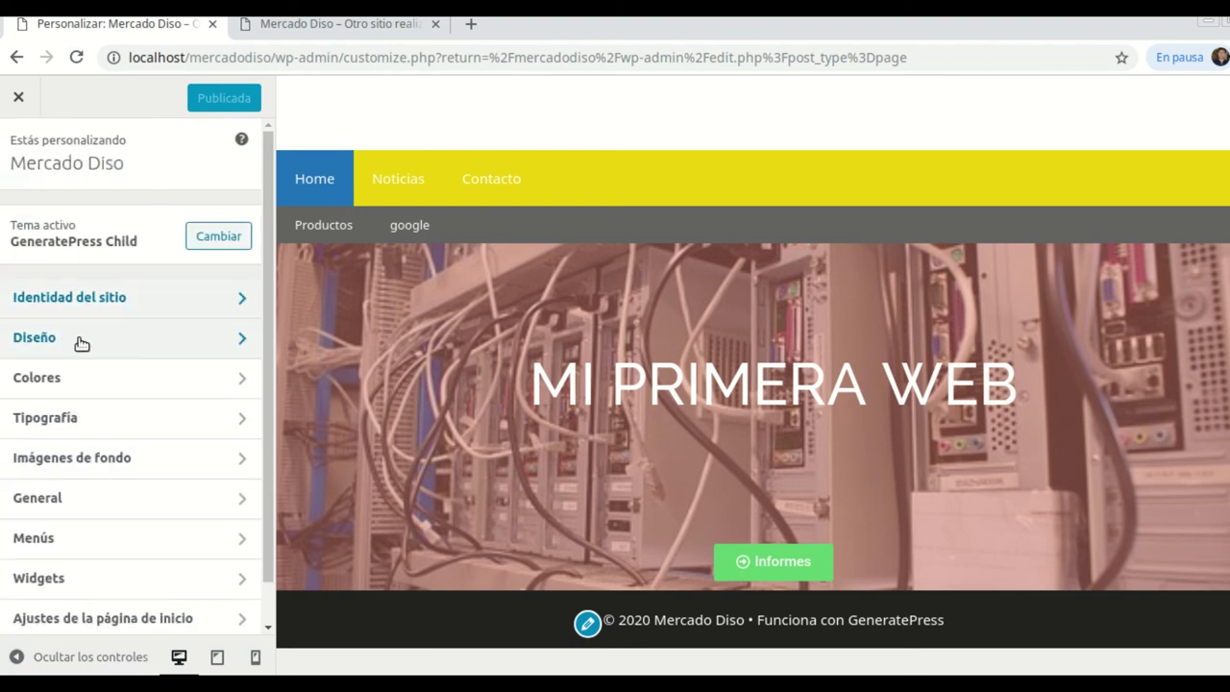
left_click(132, 339)
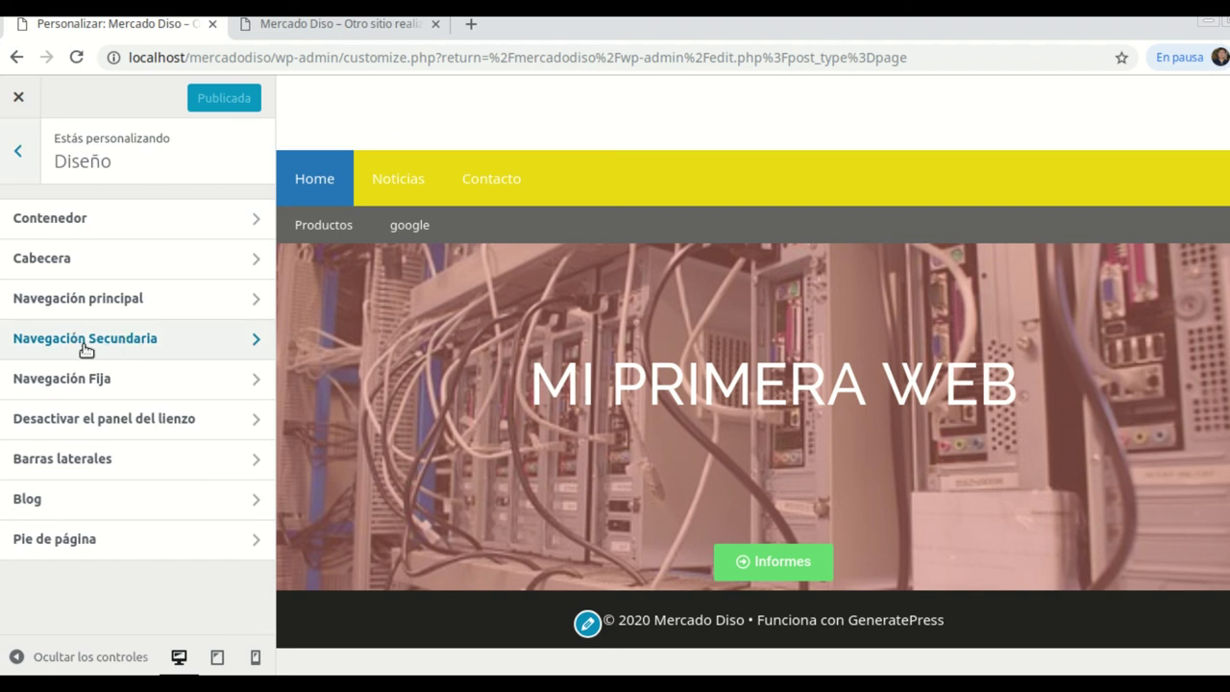
left_click(86, 343)
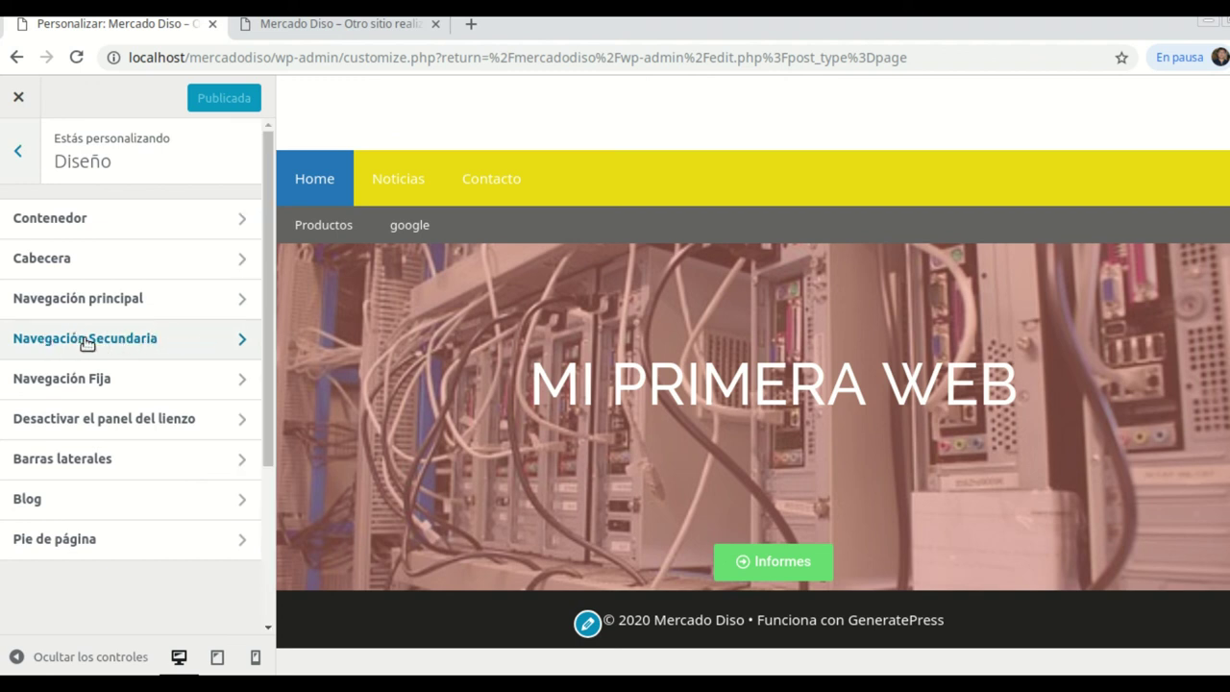
scroll(204, 467, "down", 1)
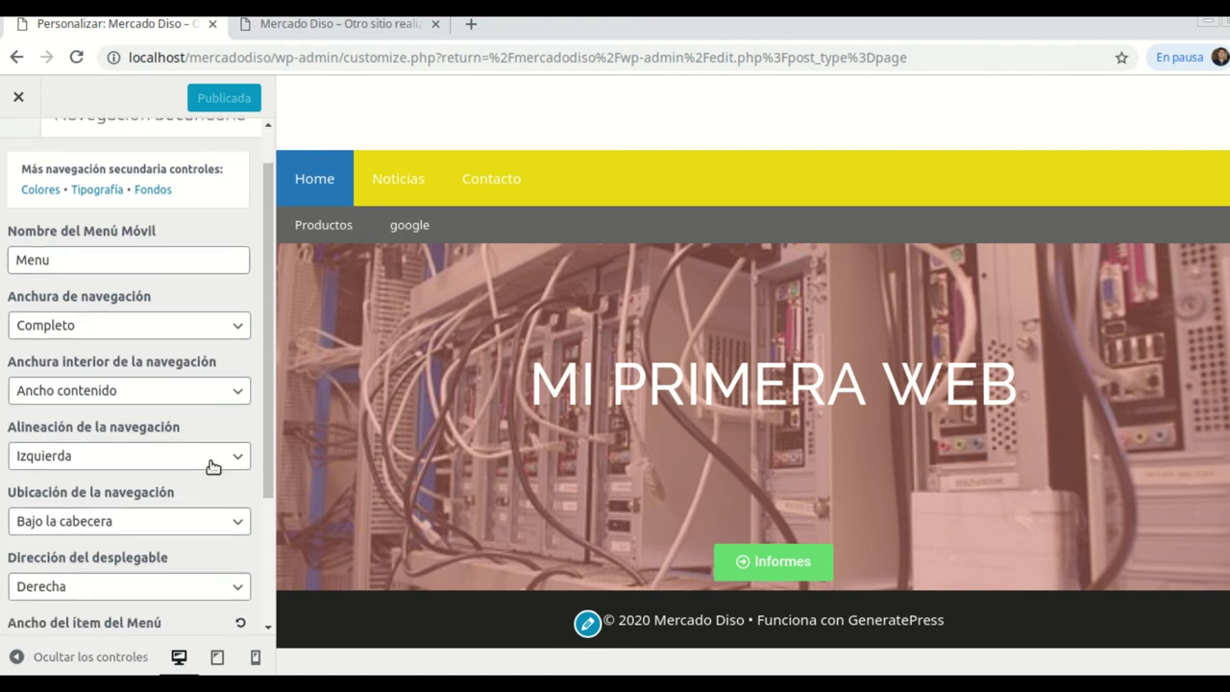
left_click(222, 457)
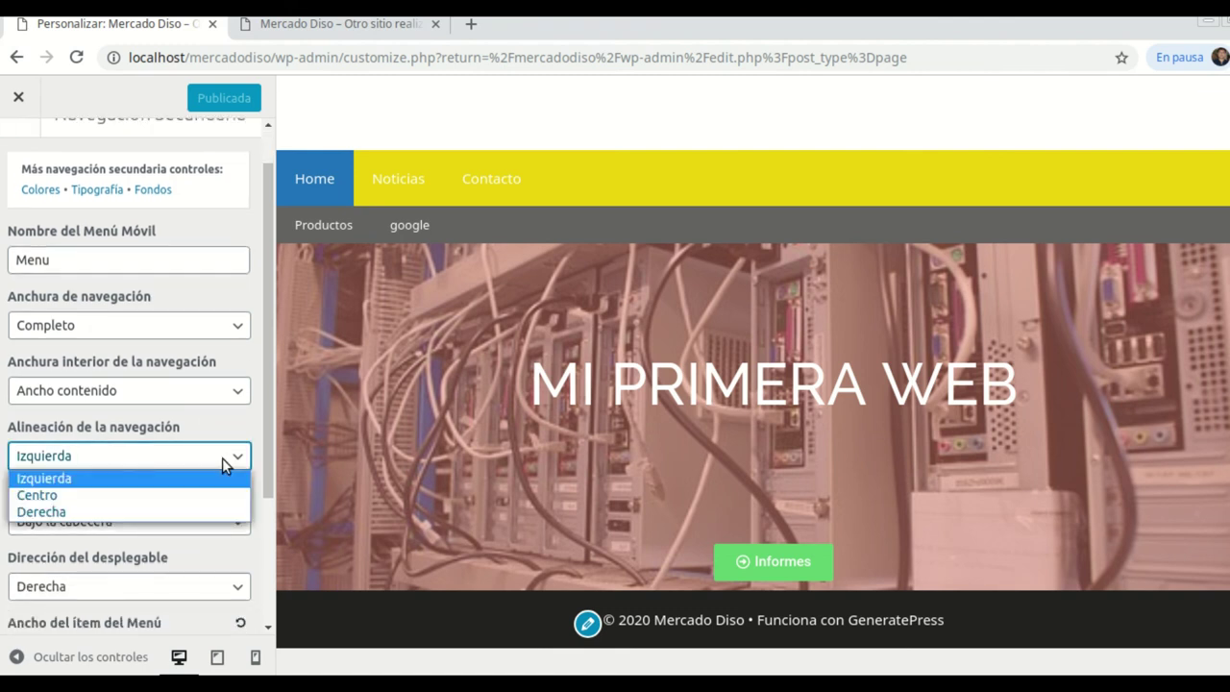
left_click(112, 494)
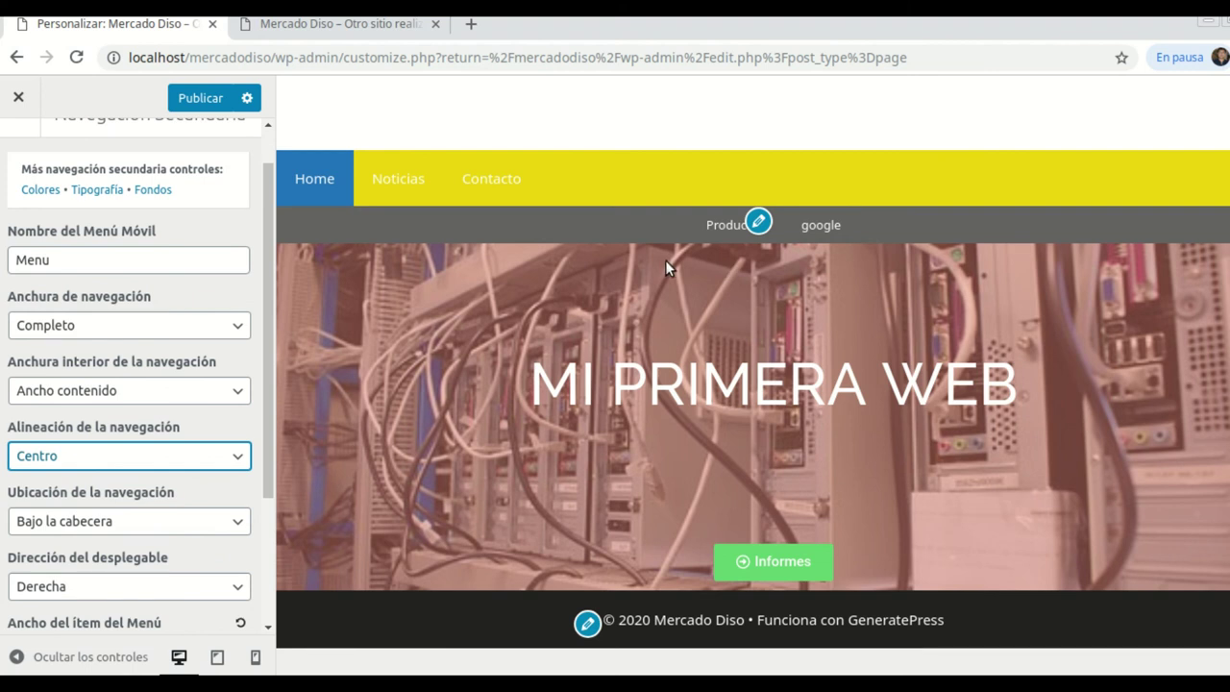
left_click(191, 98)
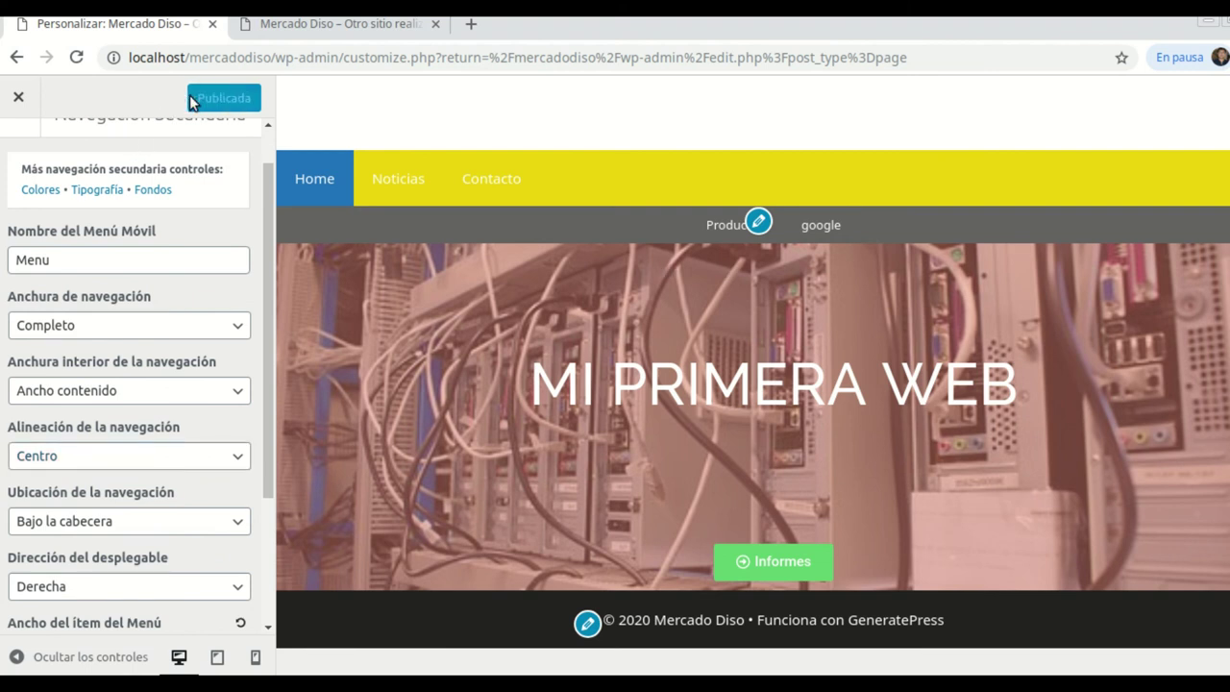
Step: Close the customizer and reload the public Mercado Diso home page to check the published header and navigation changes
left_click(20, 96)
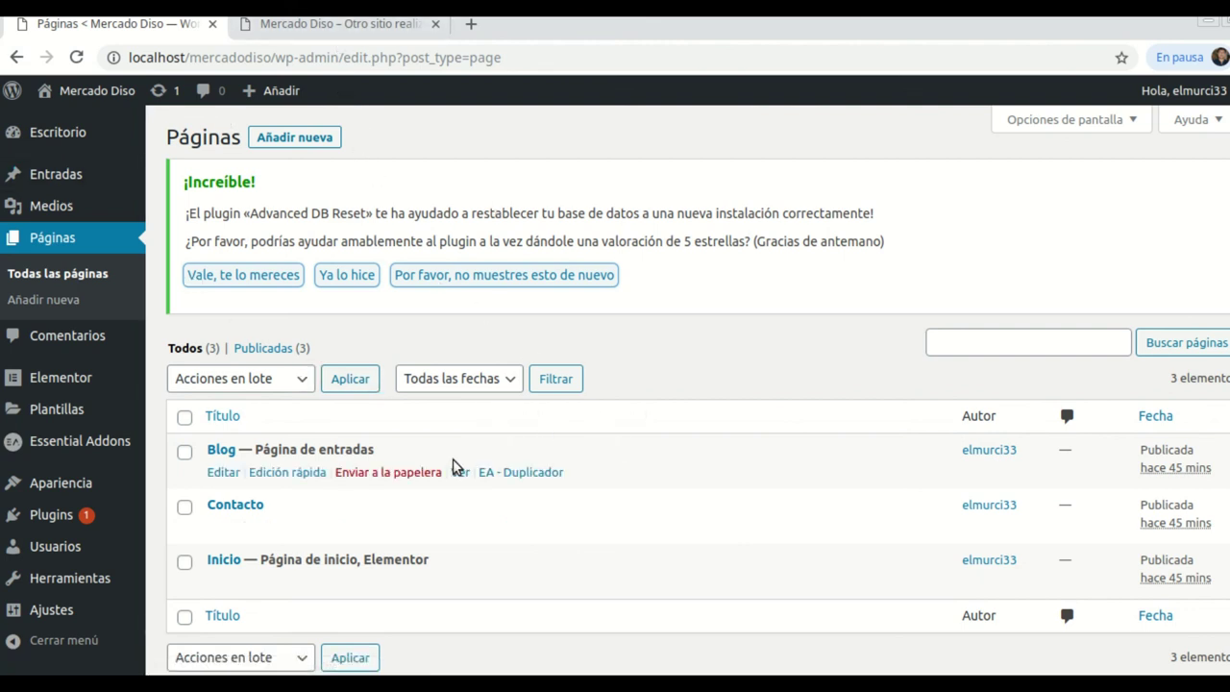
left_click(357, 29)
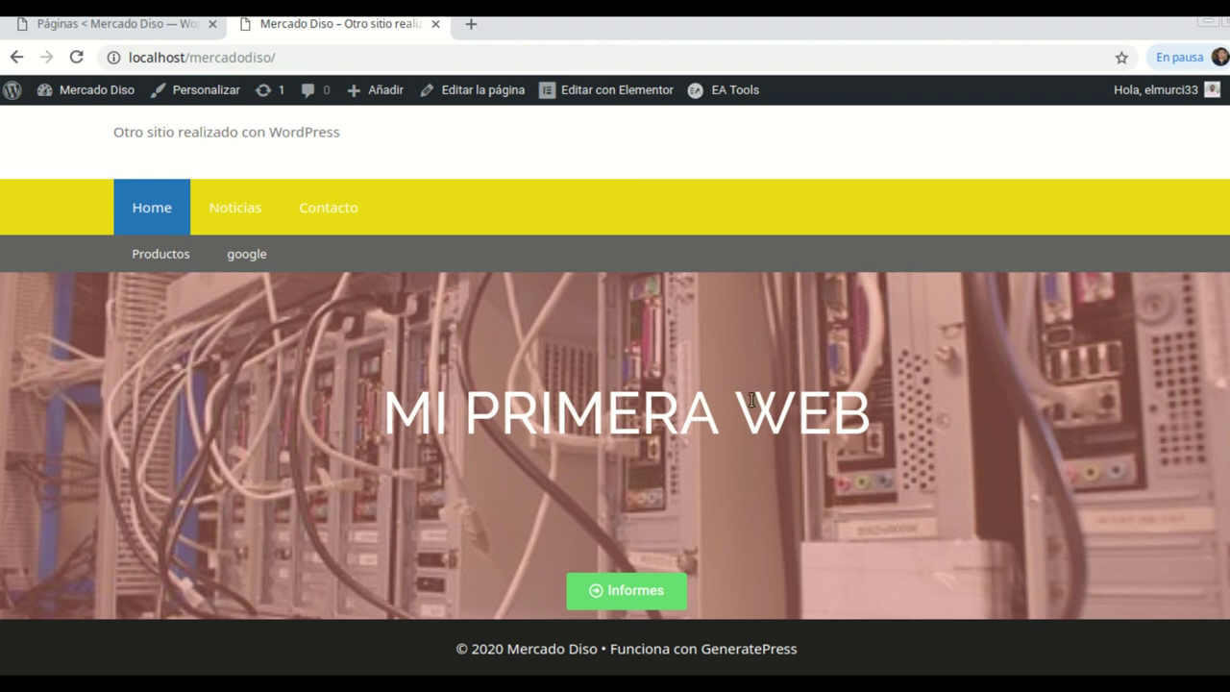
left_click(76, 57)
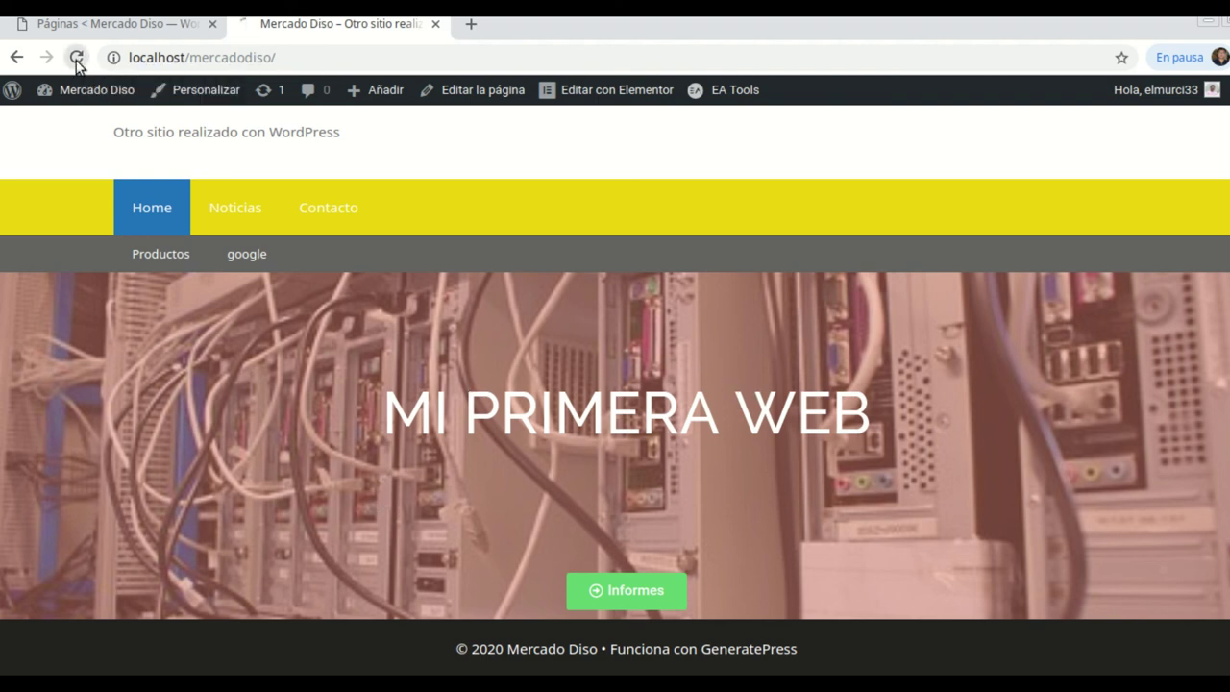